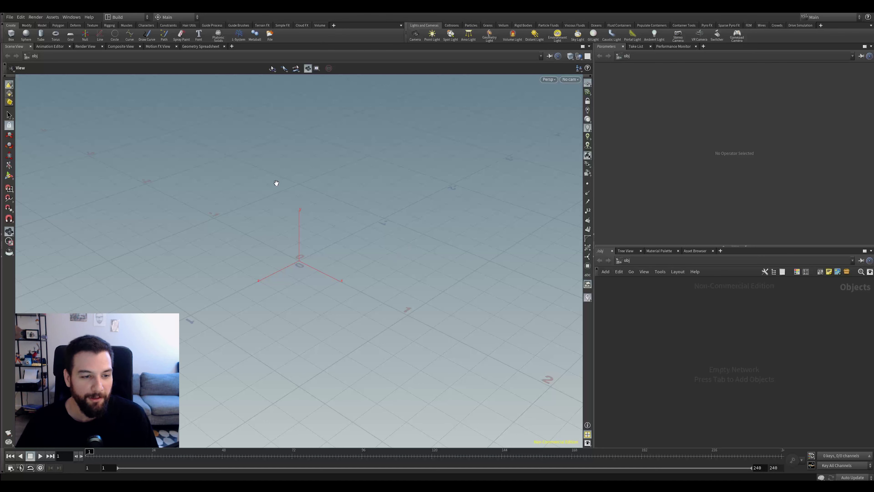
Step: Orbit the empty scene, try box selection with the Select tool, and home the view
{"action": "left_click_drag", "start_coordinate": [310, 221], "coordinate": [317, 179]}
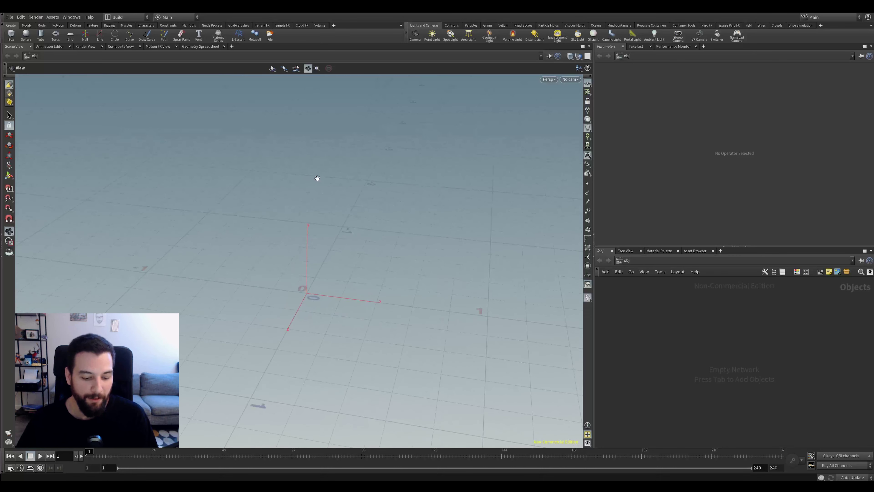
{"action": "key", "text": "s"}
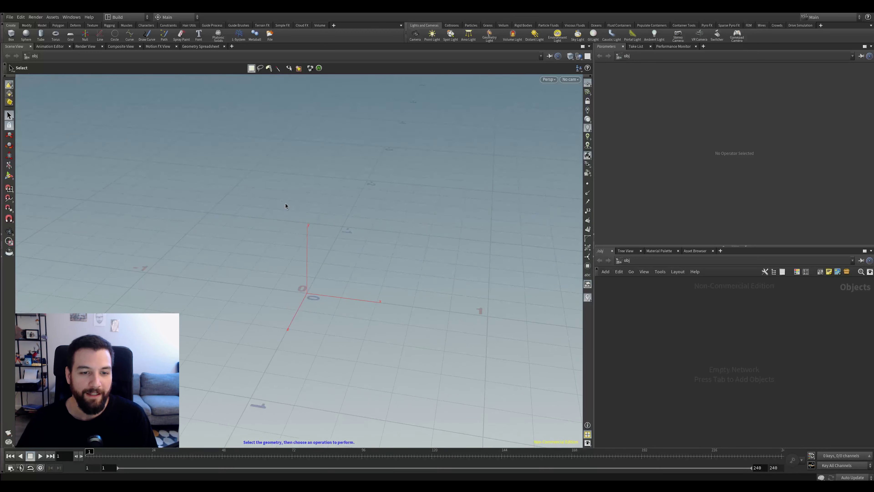
{"action": "left_click_drag", "start_coordinate": [245, 229], "coordinate": [306, 195]}
{"action": "left_click_drag", "start_coordinate": [332, 188], "coordinate": [290, 228]}
{"action": "left_click_drag", "start_coordinate": [266, 167], "coordinate": [349, 235]}
{"action": "left_click_drag", "start_coordinate": [416, 175], "coordinate": [322, 225]}
{"action": "left_click_drag", "start_coordinate": [403, 212], "coordinate": [357, 227], "text": "alt"}
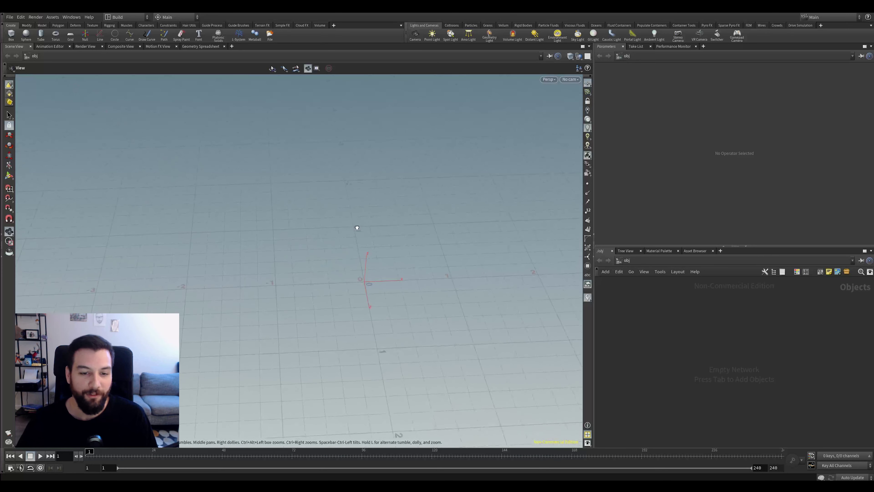
{"action": "key", "text": "g"}
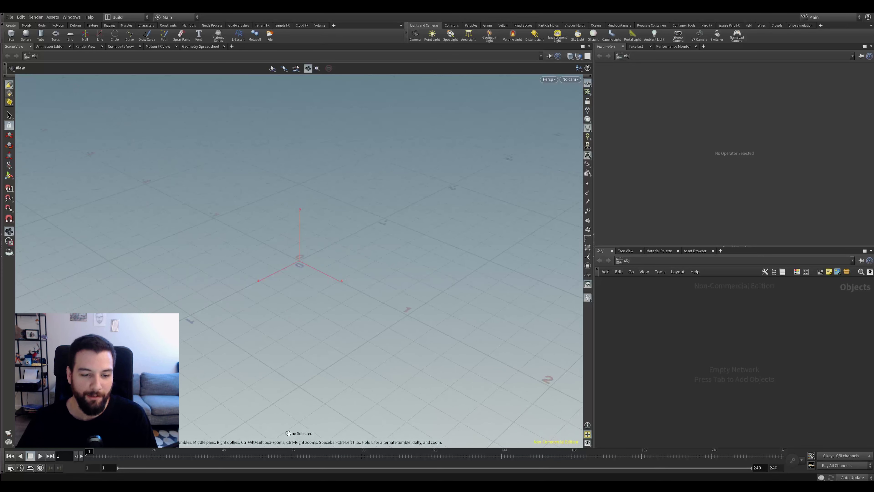
Step: Orbit and pan around the grid origin, homing the view after each movement, and return to the Select tool
{"action": "left_click_drag", "start_coordinate": [323, 324], "coordinate": [377, 269]}
{"action": "middle_click_drag", "start_coordinate": [377, 269], "coordinate": [406, 312]}
{"action": "key", "text": "g"}
{"action": "left_click_drag", "start_coordinate": [370, 299], "coordinate": [378, 285]}
{"action": "key", "text": "g"}
{"action": "middle_click_drag", "start_coordinate": [310, 197], "coordinate": [349, 240]}
{"action": "key", "text": "g"}
{"action": "key", "text": "s"}
Step: Home the perspective viewport to the X-Axis orientation
{"action": "left_click", "coordinate": [551, 79]}
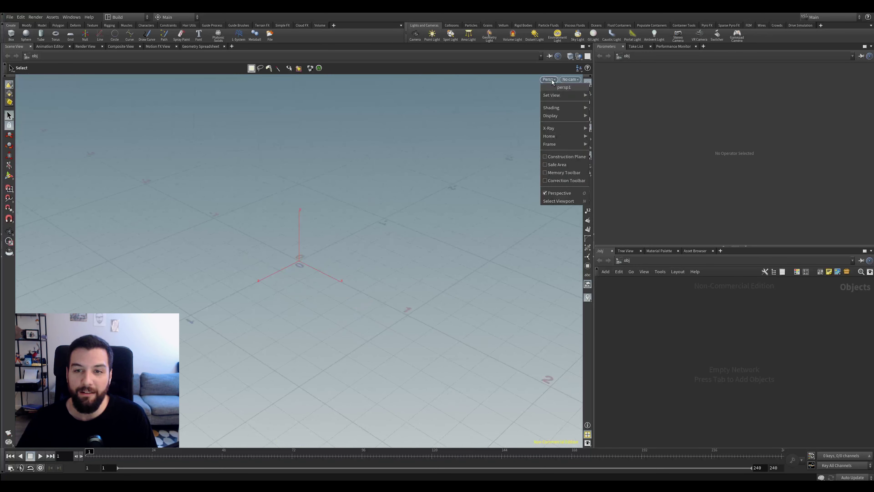
{"action": "left_click", "coordinate": [548, 78]}
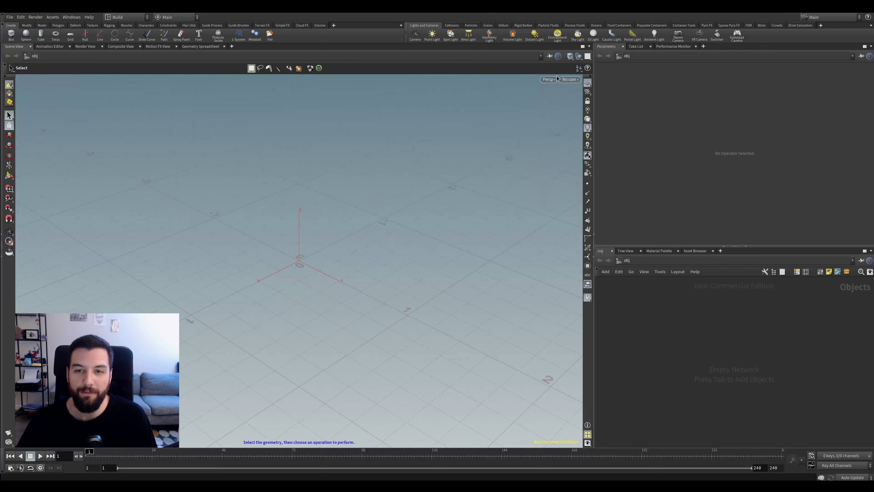
{"action": "left_click", "coordinate": [548, 79]}
{"action": "mouse_move", "coordinate": [562, 135]}
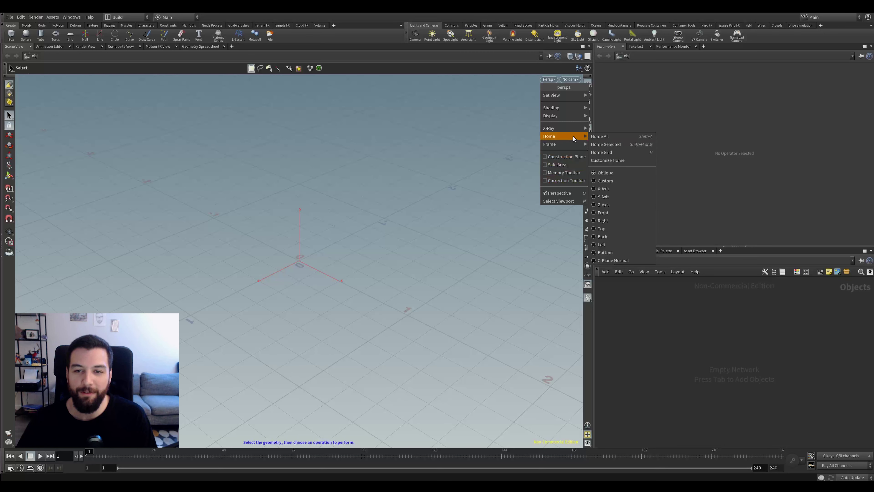
{"action": "left_click", "coordinate": [612, 190]}
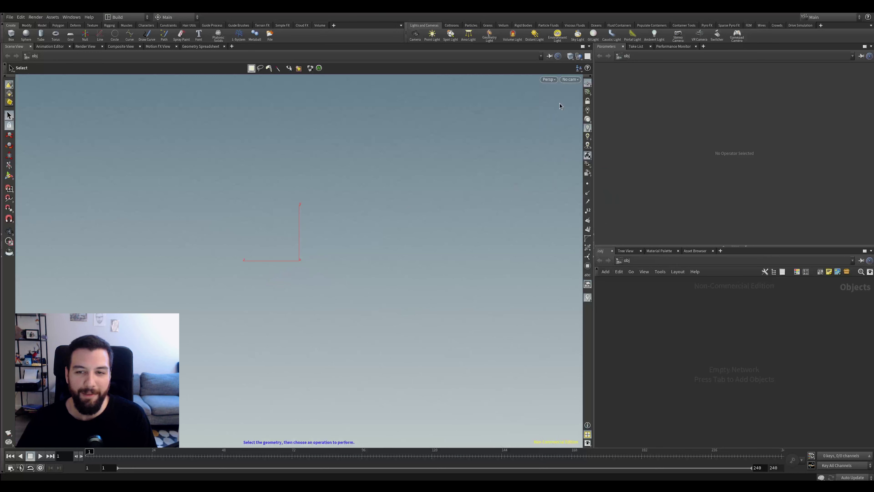
Step: Home the perspective viewport to the Oblique orientation
{"action": "left_click", "coordinate": [548, 79]}
{"action": "mouse_move", "coordinate": [568, 135]}
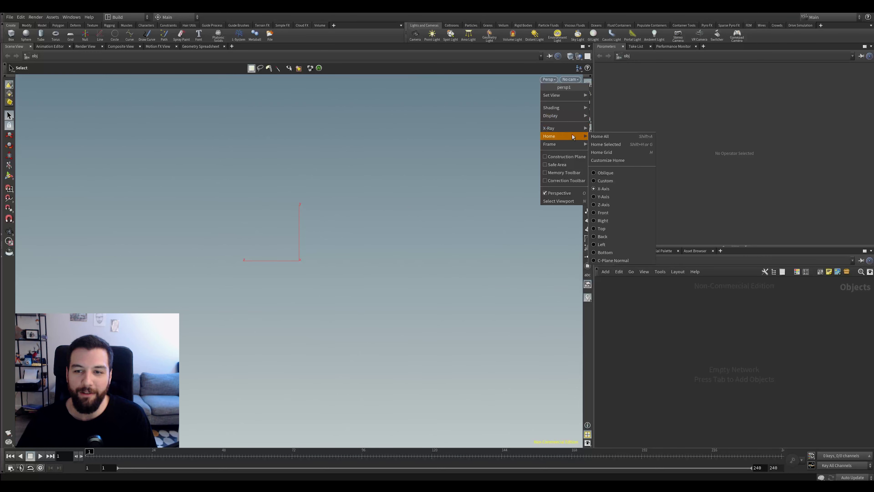
{"action": "left_click", "coordinate": [609, 174]}
Step: Examine the grid origin by temporarily panning, dollying and tumbling the view from the Select tool, homing it in between
{"action": "middle_click_drag", "start_coordinate": [382, 187], "coordinate": [440, 237], "text": "alt"}
{"action": "right_click_drag", "start_coordinate": [441, 238], "coordinate": [379, 221], "text": "alt"}
{"action": "left_click_drag", "start_coordinate": [378, 221], "coordinate": [429, 260], "text": "alt"}
{"action": "middle_click_drag", "start_coordinate": [429, 260], "coordinate": [481, 313], "text": "alt"}
{"action": "key", "text": "space+g"}
{"action": "left_click_drag", "start_coordinate": [348, 169], "coordinate": [385, 197]}
{"action": "middle_click_drag", "start_coordinate": [385, 198], "coordinate": [451, 246]}
{"action": "key", "text": "space+g"}
{"action": "left_click_drag", "start_coordinate": [385, 213], "coordinate": [376, 210]}
{"action": "middle_click_drag", "start_coordinate": [376, 210], "coordinate": [390, 223]}
{"action": "left_click_drag", "start_coordinate": [332, 218], "coordinate": [362, 230]}
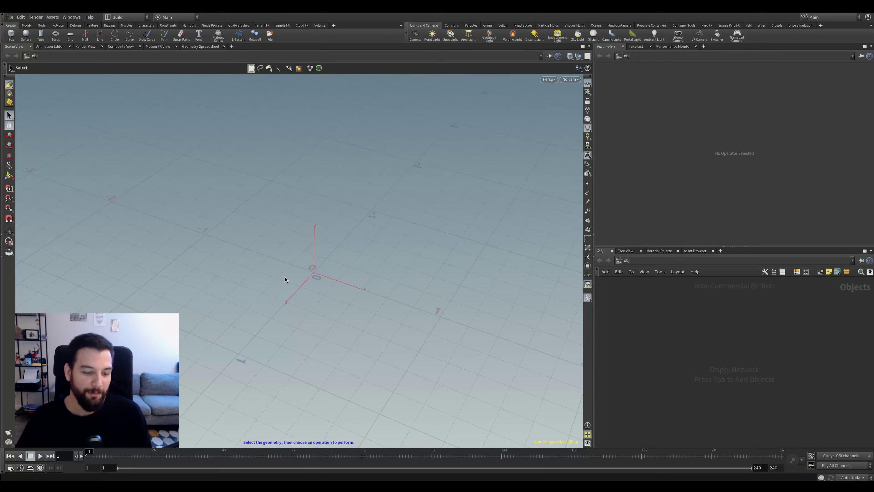
Step: Activate the View tool, tumble around the origin, and home the view
{"action": "key", "text": "Escape"}
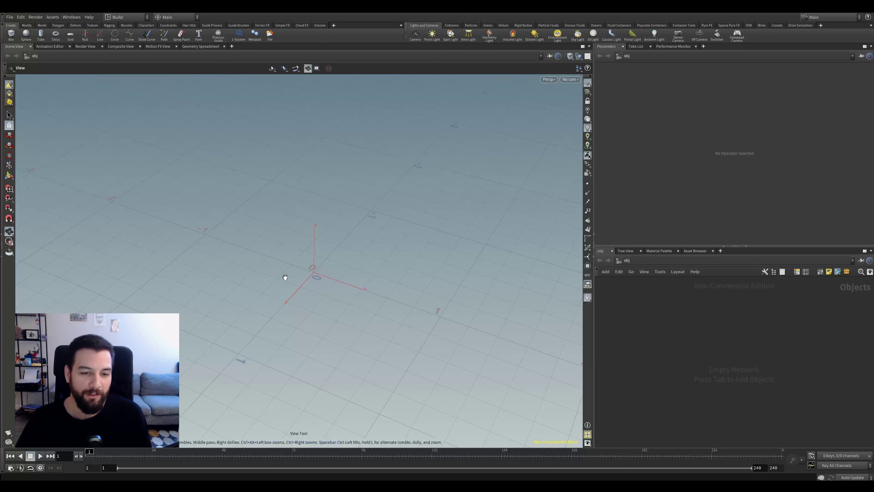
{"action": "left_click_drag", "start_coordinate": [325, 291], "coordinate": [363, 260]}
{"action": "key", "text": "space+g"}
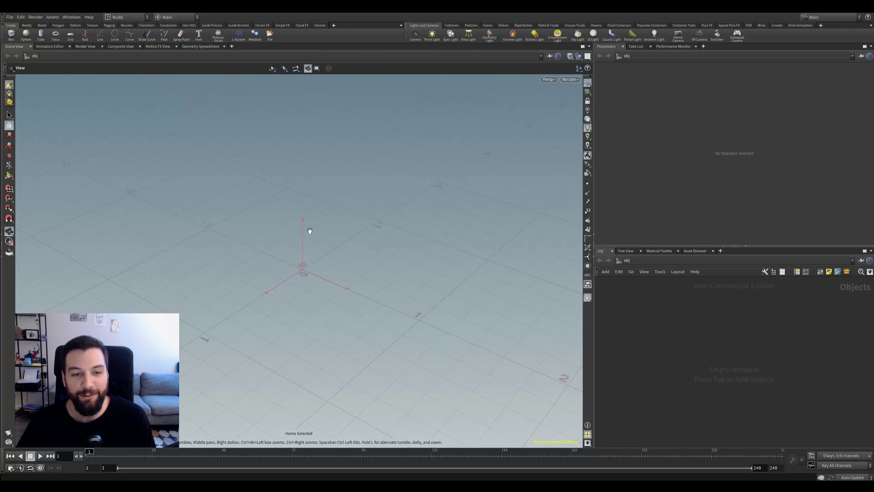
{"action": "left_click_drag", "start_coordinate": [310, 231], "coordinate": [348, 237]}
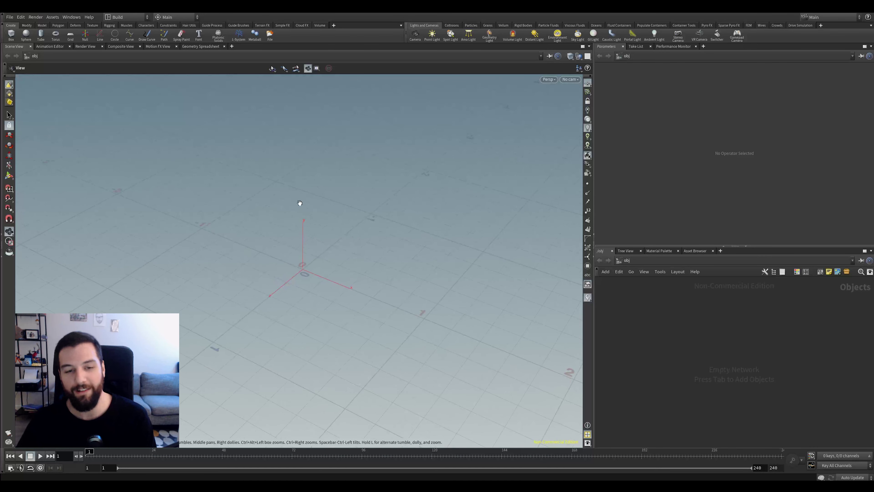
{"action": "left_click_drag", "start_coordinate": [430, 160], "coordinate": [338, 182]}
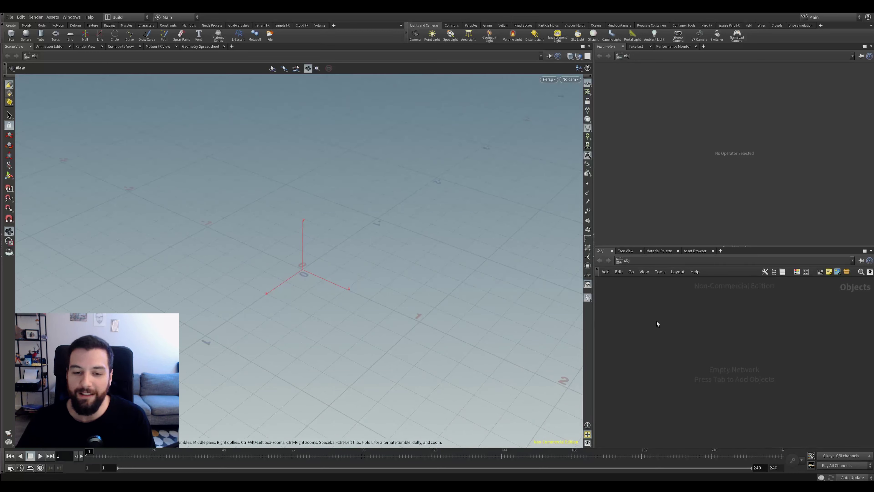
{"action": "key", "text": "g"}
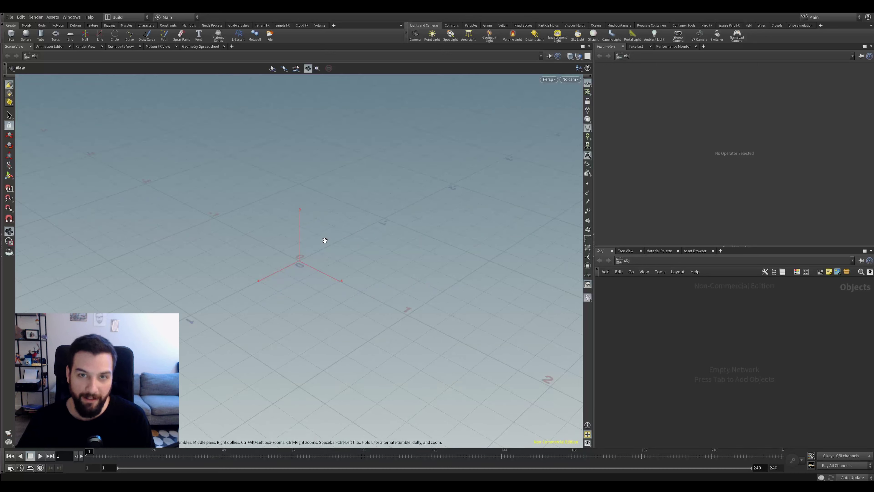
Step: Open and close the display options of the scene viewport and of the network view
{"action": "key", "text": "d"}
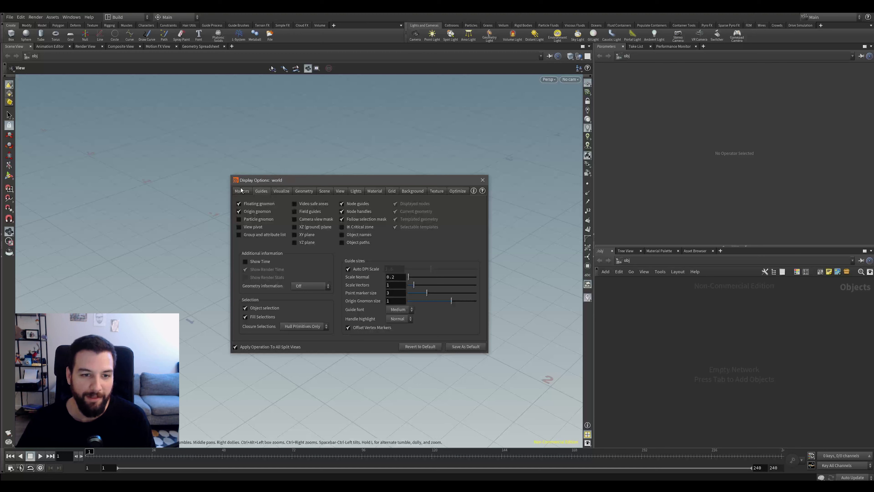
{"action": "key", "text": "Escape"}
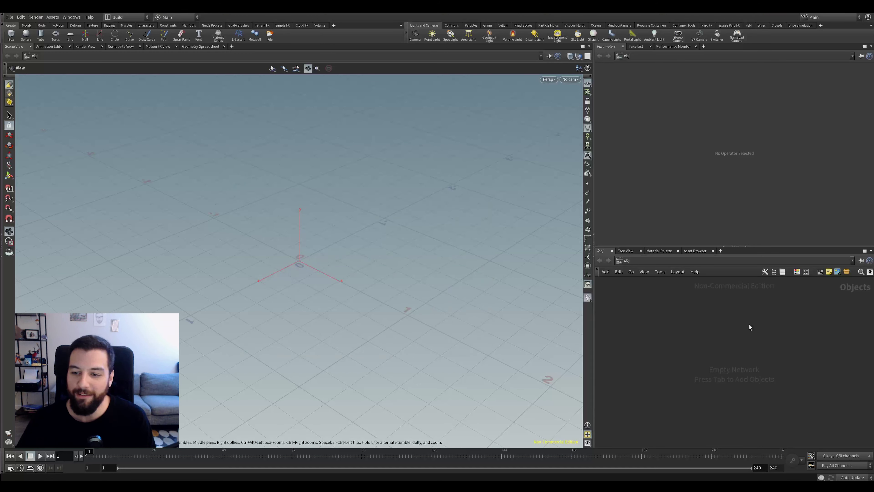
{"action": "key", "text": "d"}
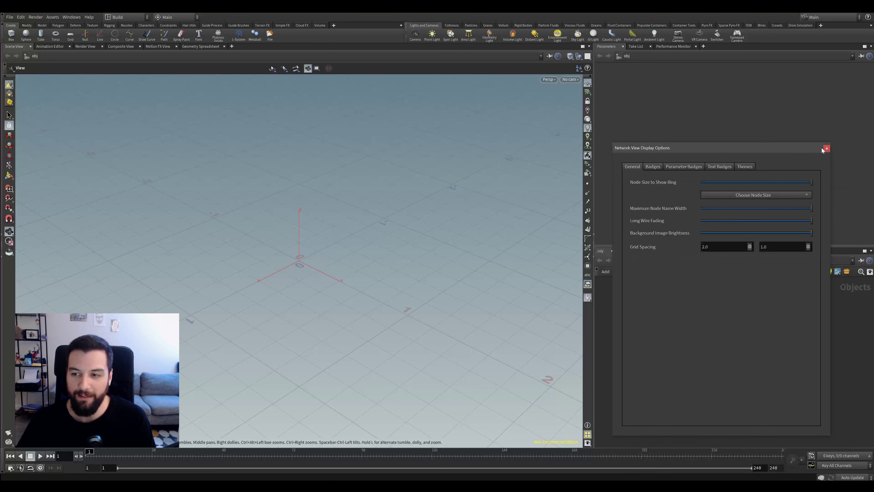
{"action": "left_click", "coordinate": [827, 148]}
Step: Open the scene viewport's display options and move the dialog clear of the grid origin
{"action": "left_click_drag", "start_coordinate": [411, 164], "coordinate": [391, 197]}
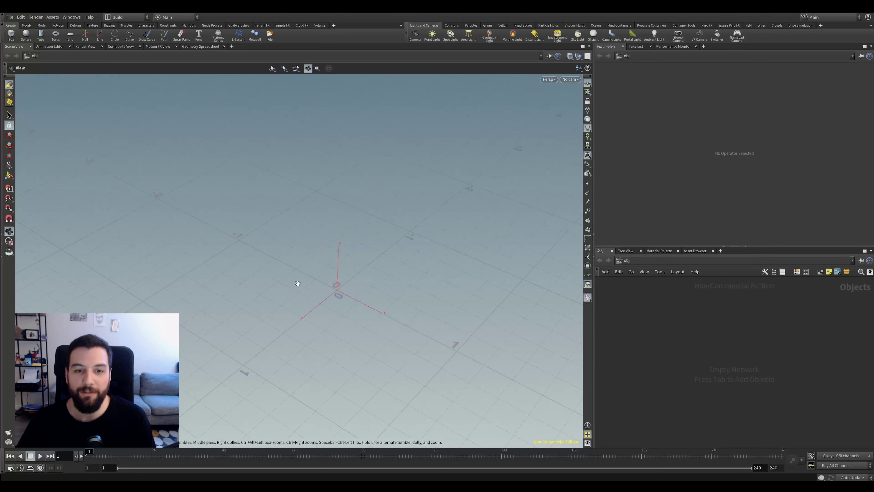
{"action": "left_click_drag", "start_coordinate": [329, 196], "coordinate": [328, 182]}
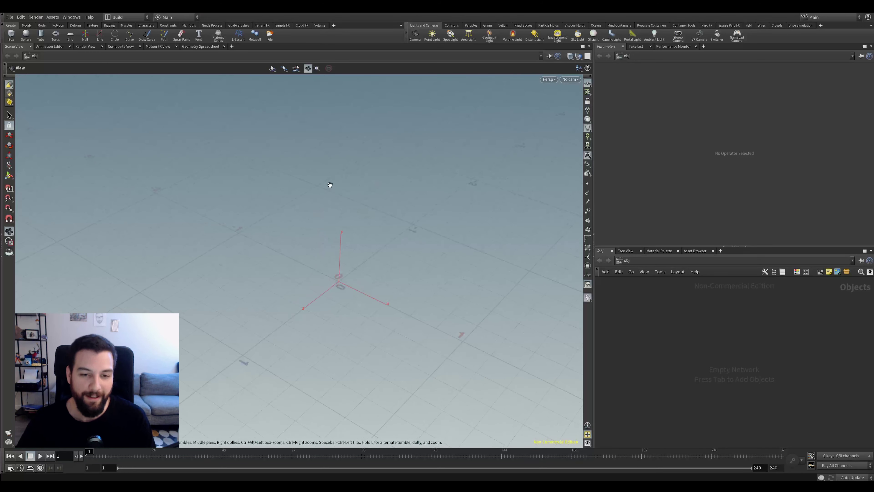
{"action": "key", "text": "d"}
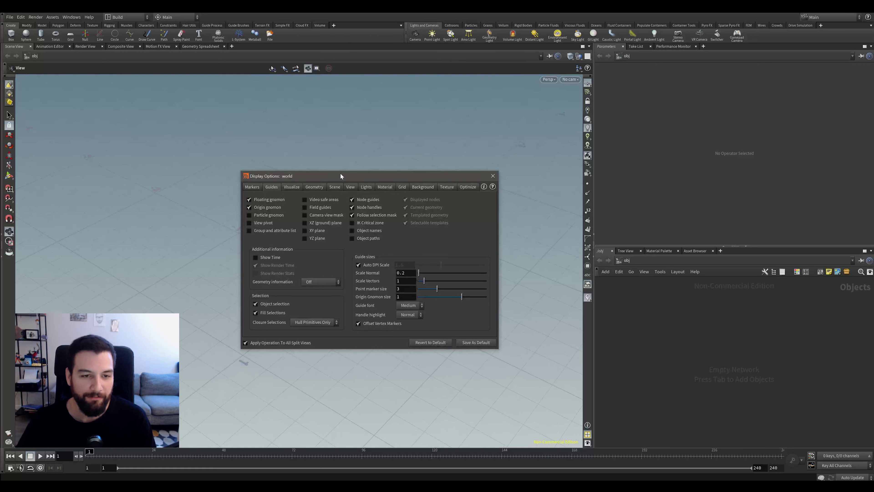
{"action": "left_click_drag", "start_coordinate": [291, 180], "coordinate": [499, 165]}
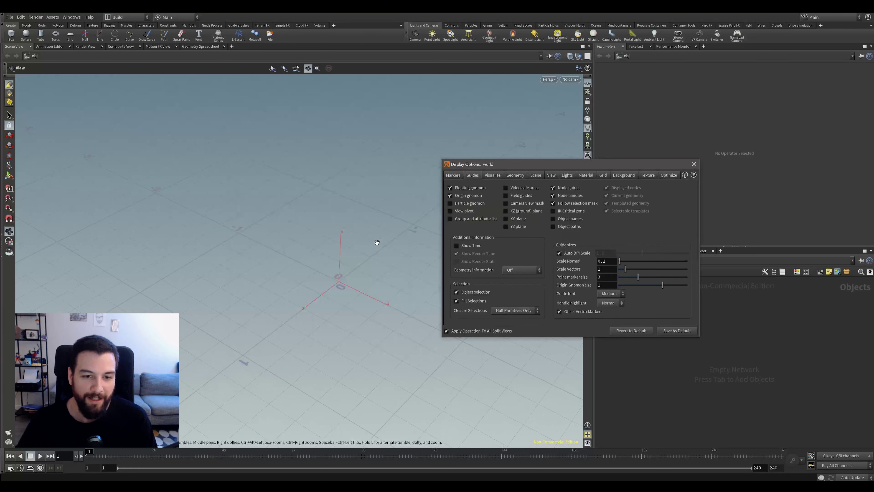
{"action": "mouse_move", "coordinate": [375, 222]}
{"action": "left_mouse_down"}
{"action": "mouse_move", "coordinate": [377, 205]}
{"action": "mouse_move", "coordinate": [389, 213]}
{"action": "mouse_move", "coordinate": [363, 213]}
{"action": "left_mouse_up"}
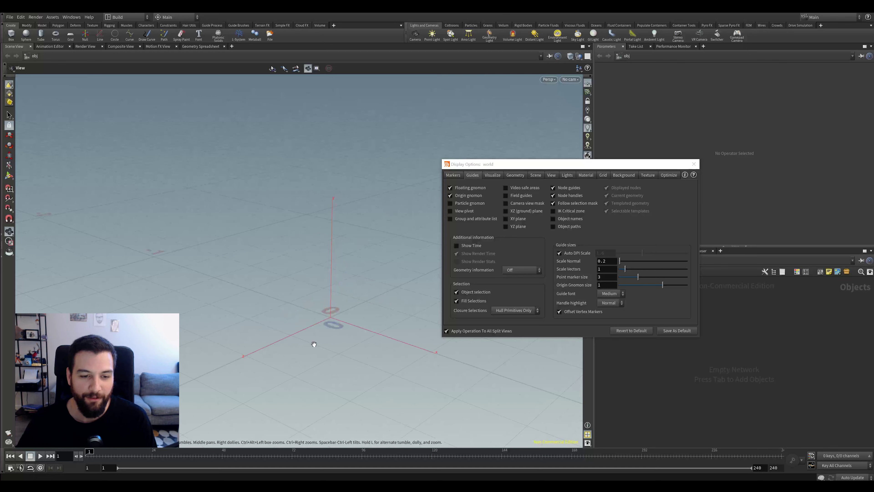
Step: Turn the origin gnomon off in the viewport guides, inspect the origin, and turn it back on
{"action": "left_click", "coordinate": [461, 197]}
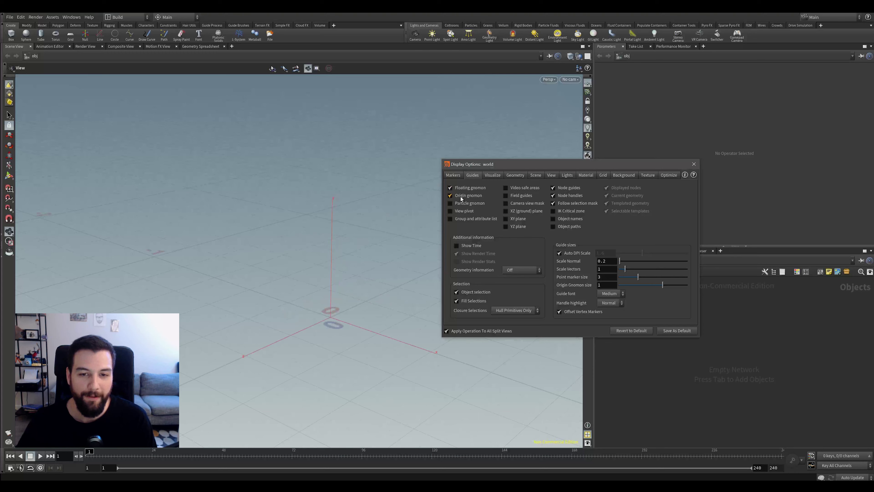
{"action": "left_click", "coordinate": [464, 198]}
{"action": "left_click_drag", "start_coordinate": [381, 234], "coordinate": [371, 250]}
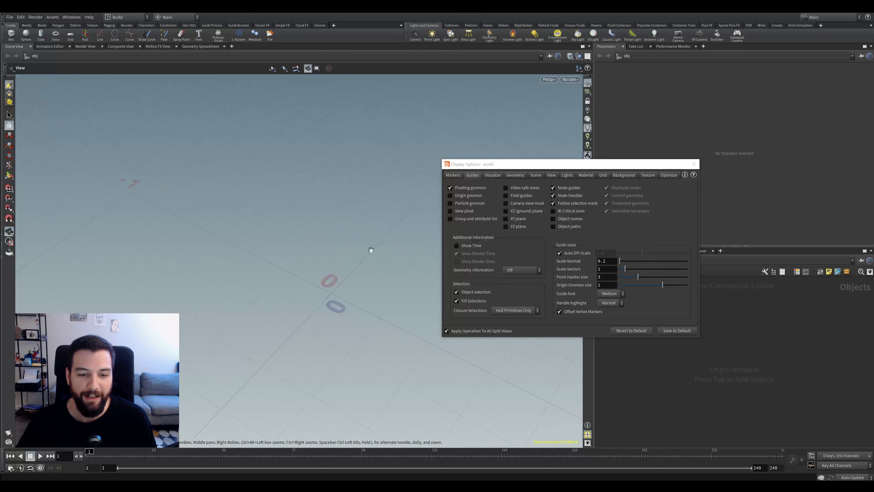
{"action": "left_click", "coordinate": [458, 196]}
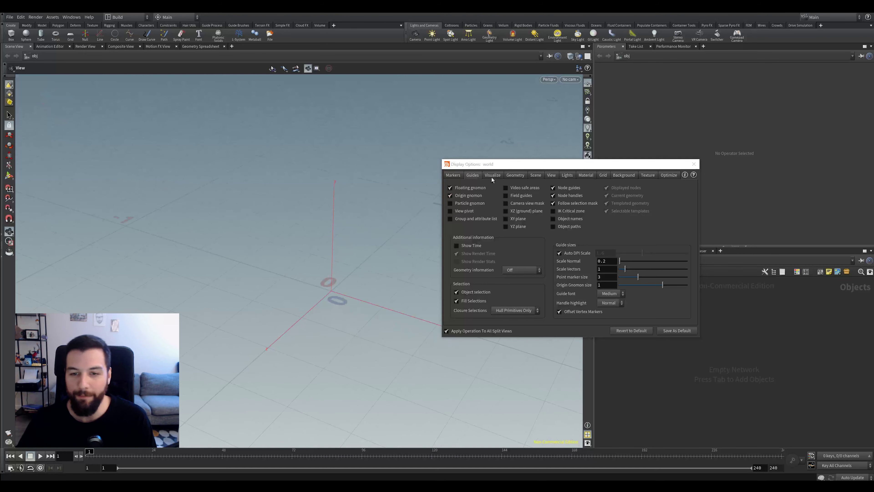
Step: Set the viewport background's color scheme to Dark and home the view
{"action": "left_click", "coordinate": [620, 176]}
{"action": "left_click_drag", "start_coordinate": [405, 188], "coordinate": [324, 185]}
{"action": "left_click", "coordinate": [505, 187]}
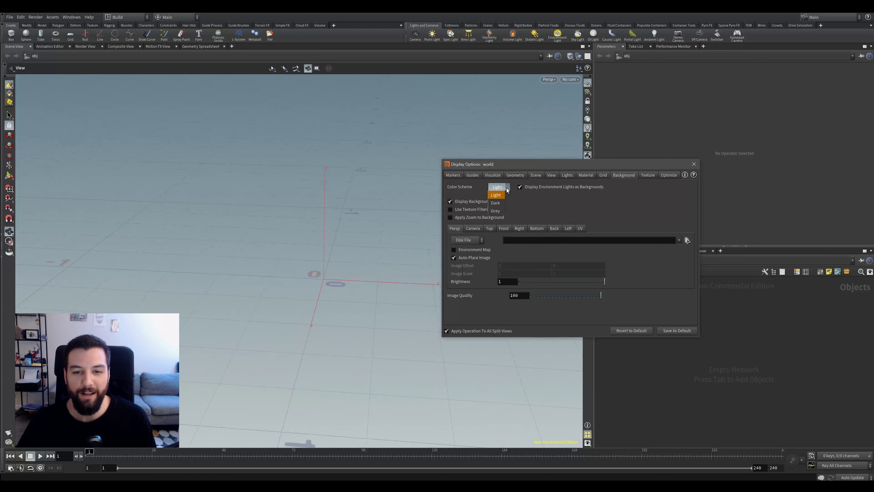
{"action": "left_click", "coordinate": [497, 203]}
{"action": "left_click_drag", "start_coordinate": [382, 192], "coordinate": [338, 172]}
{"action": "key", "text": "space+g"}
{"action": "key", "text": "space+g"}
{"action": "key", "text": "space+g"}
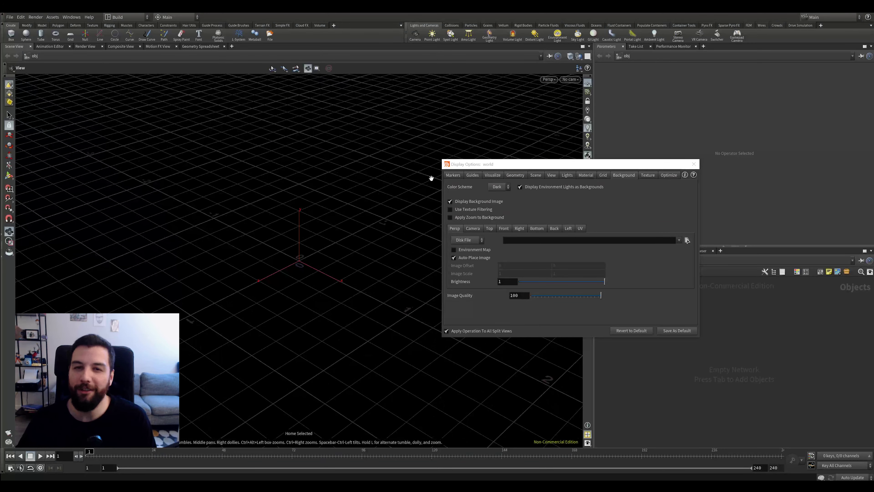
Step: Try the Grey color scheme for the viewport background and switch back to Dark
{"action": "left_click_drag", "start_coordinate": [508, 166], "coordinate": [504, 154]}
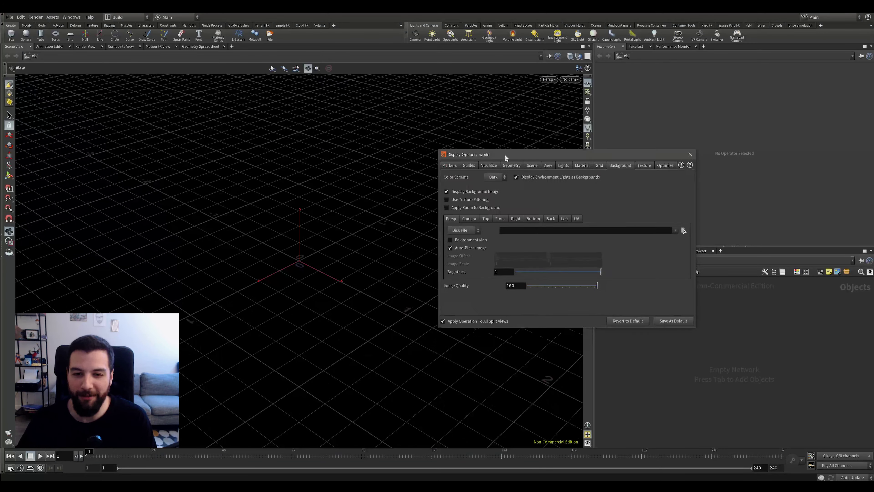
{"action": "left_click", "coordinate": [497, 176]}
{"action": "left_click", "coordinate": [493, 198]}
{"action": "left_click", "coordinate": [498, 178]}
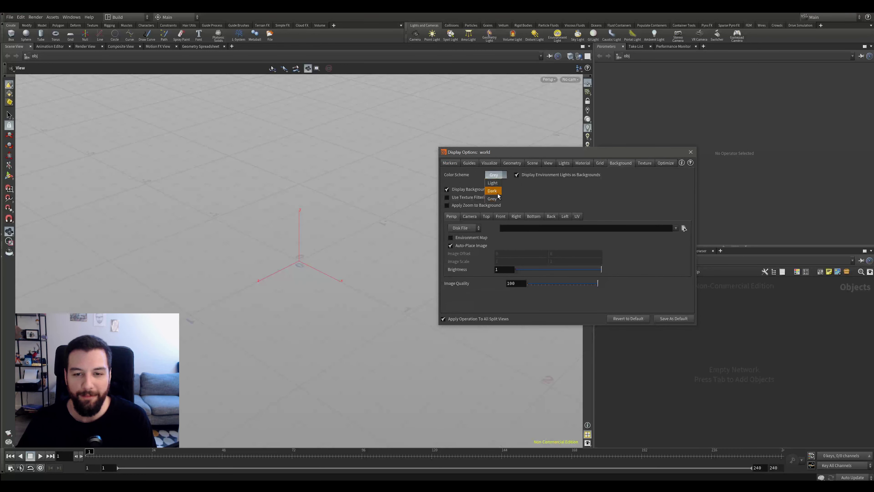
{"action": "left_click", "coordinate": [495, 192]}
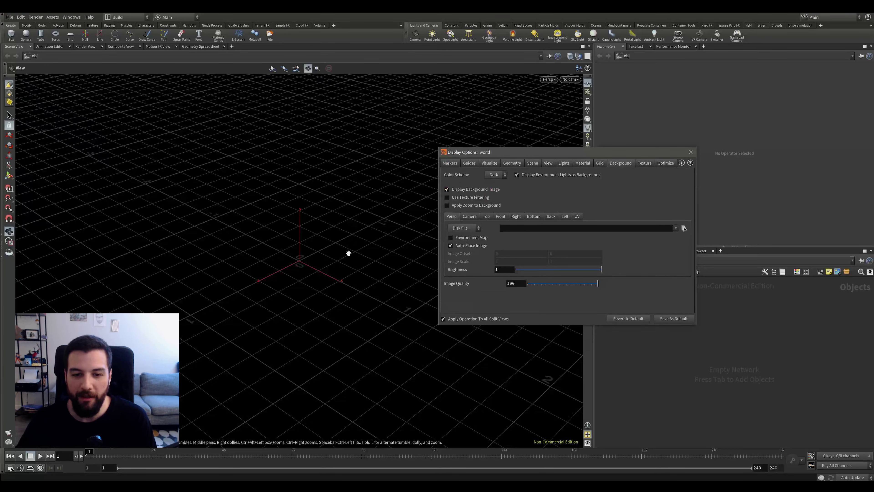
Step: Examine the floating gnomon while tumbling the view, turn it off in the viewport guides, and turn it back on
{"action": "left_click", "coordinate": [472, 163]}
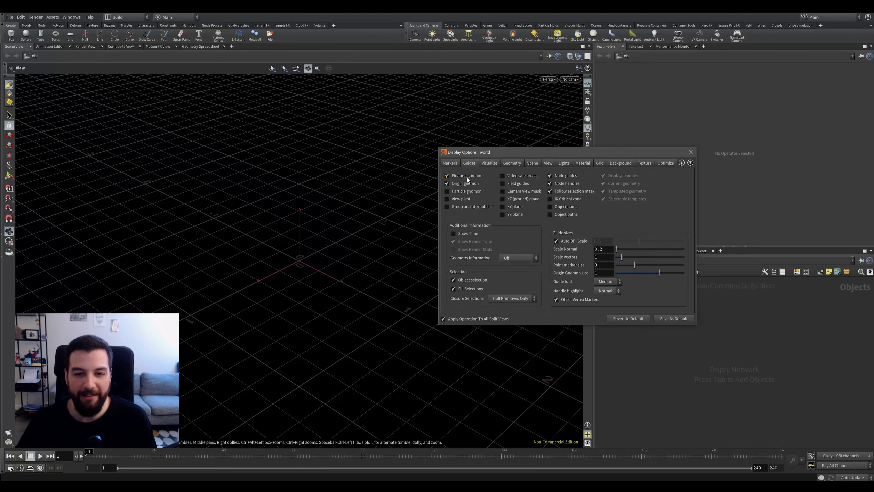
{"action": "mouse_move", "coordinate": [31, 439]}
{"action": "left_mouse_down"}
{"action": "mouse_move", "coordinate": [43, 422]}
{"action": "mouse_move", "coordinate": [26, 440]}
{"action": "left_mouse_up"}
{"action": "left_click_drag", "start_coordinate": [48, 411], "coordinate": [84, 377]}
{"action": "mouse_move", "coordinate": [33, 434]}
{"action": "left_mouse_down"}
{"action": "mouse_move", "coordinate": [51, 418]}
{"action": "mouse_move", "coordinate": [49, 437]}
{"action": "left_mouse_up"}
{"action": "left_click", "coordinate": [456, 177]}
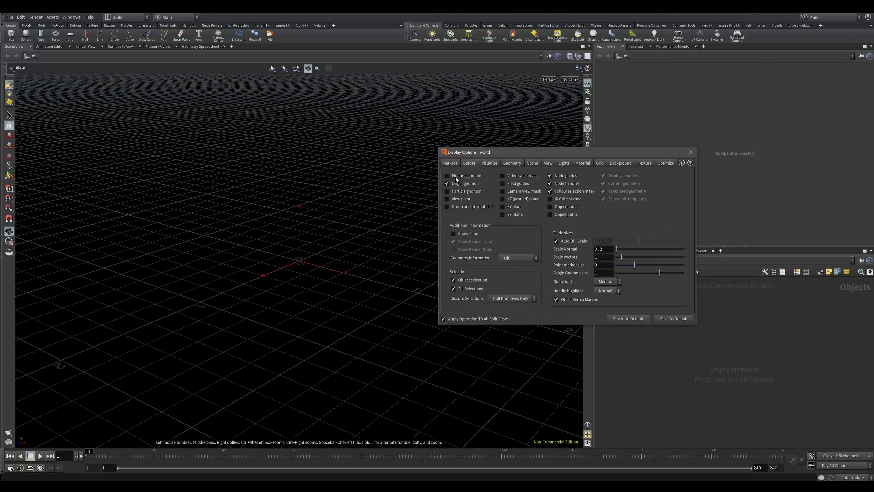
{"action": "left_click", "coordinate": [472, 192]}
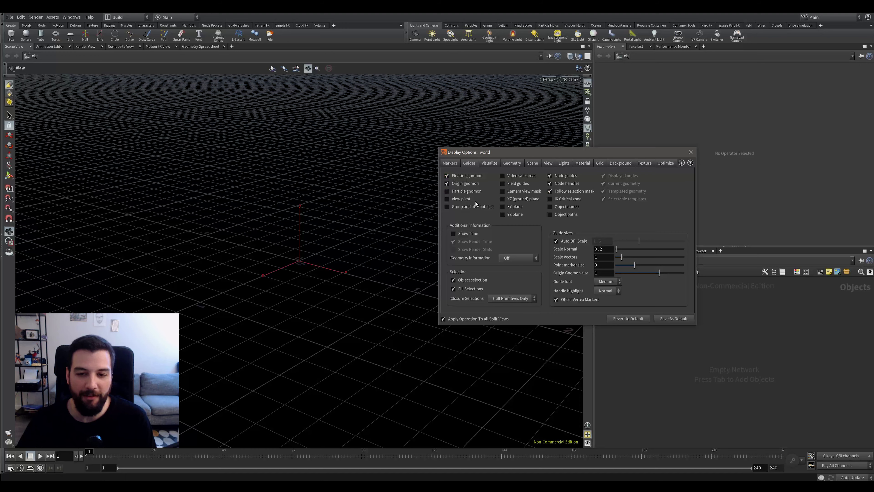
{"action": "left_click", "coordinate": [469, 200]}
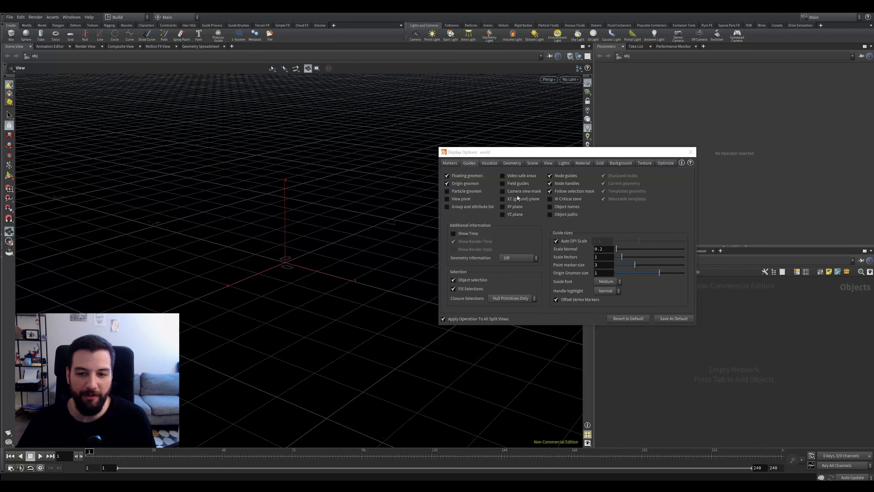
Step: Look through the Visualize, Geometry, Scene and Markers display options and close the Display Options
{"action": "left_click", "coordinate": [489, 163]}
{"action": "left_click", "coordinate": [509, 163]}
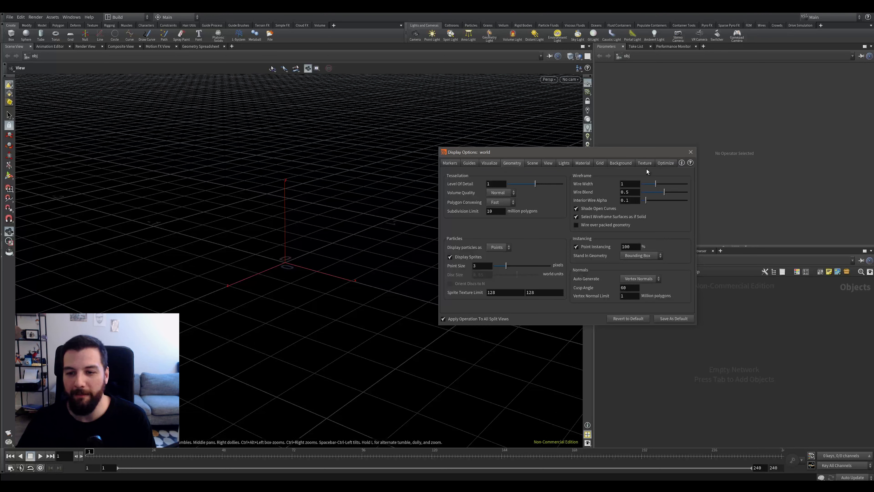
{"action": "left_click", "coordinate": [528, 164]}
{"action": "left_click", "coordinate": [452, 164]}
{"action": "left_click", "coordinate": [691, 152]}
Step: Move the view around the origin and frame it again with Home Selected
{"action": "key", "text": "space+g"}
{"action": "middle_click_drag", "start_coordinate": [370, 177], "coordinate": [386, 194]}
{"action": "key", "text": "space+g"}
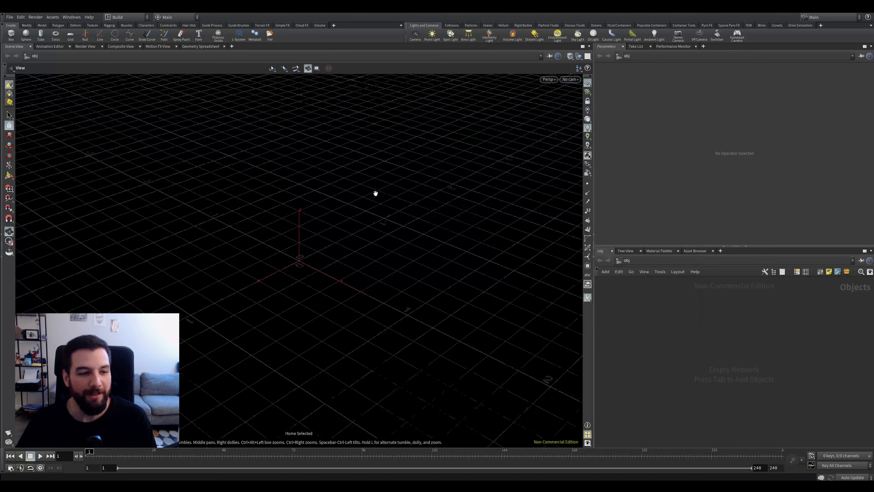
{"action": "left_click_drag", "start_coordinate": [294, 193], "coordinate": [299, 194]}
{"action": "left_click_drag", "start_coordinate": [265, 159], "coordinate": [253, 152]}
{"action": "key", "text": "space+g"}
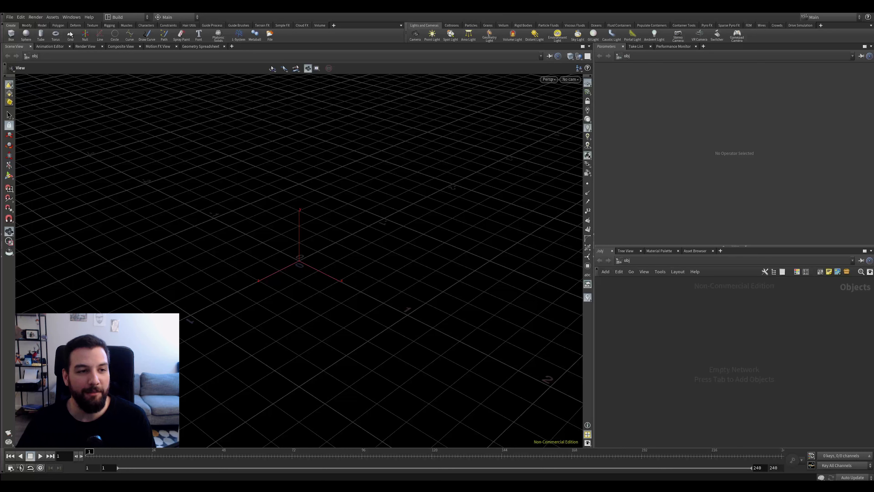
Step: Browse the shelf tools from Rigging through Guide Brushes and return to the Create shelf
{"action": "left_click", "coordinate": [110, 25]}
{"action": "left_click", "coordinate": [126, 25]}
{"action": "left_click", "coordinate": [146, 25]}
{"action": "left_click", "coordinate": [167, 25]}
{"action": "left_click", "coordinate": [189, 25]}
{"action": "left_click", "coordinate": [210, 25]}
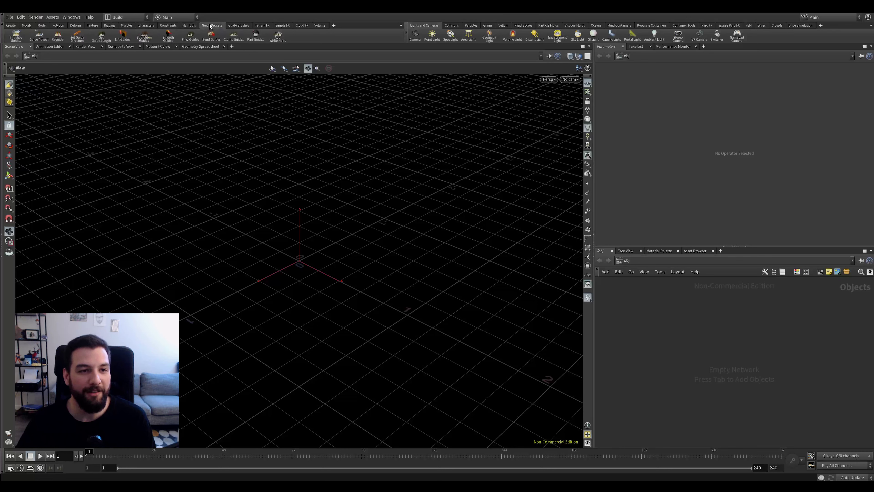
{"action": "left_click", "coordinate": [238, 25]}
{"action": "left_click", "coordinate": [11, 25]}
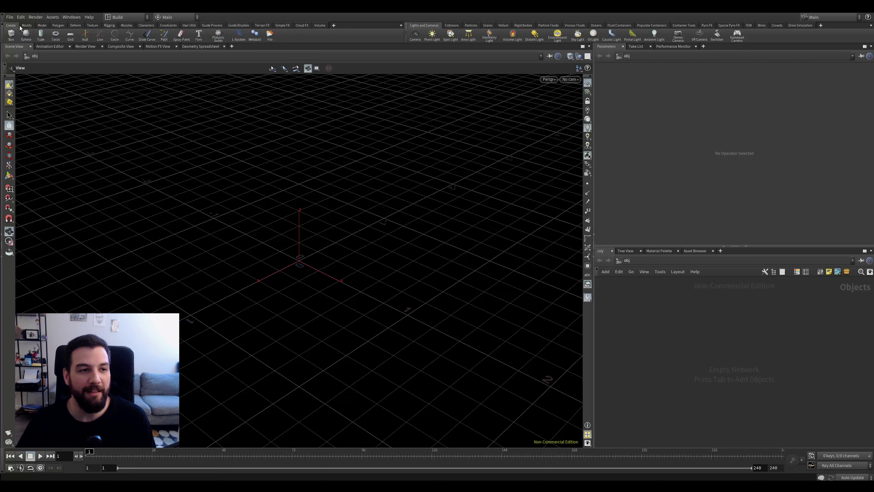
Step: Browse the simulation shelves from Collisions through Viscous Fluids and return to Lights and Cameras
{"action": "left_click", "coordinate": [451, 26]}
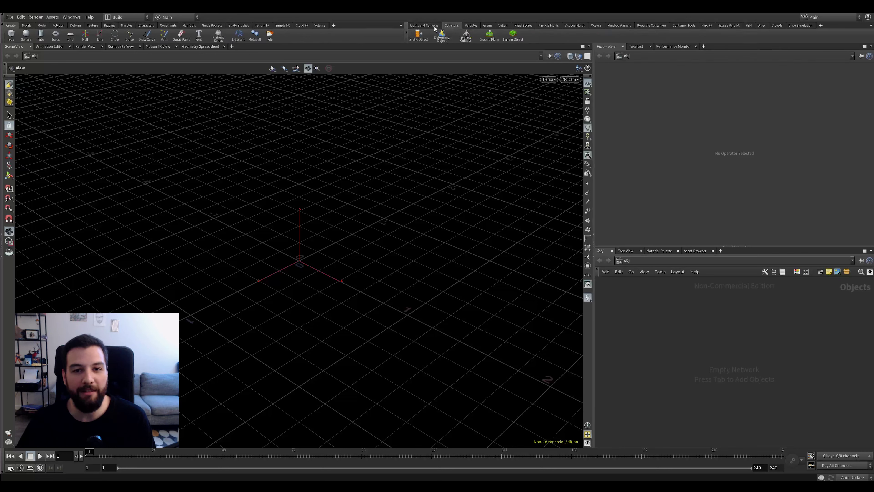
{"action": "left_click", "coordinate": [466, 26]}
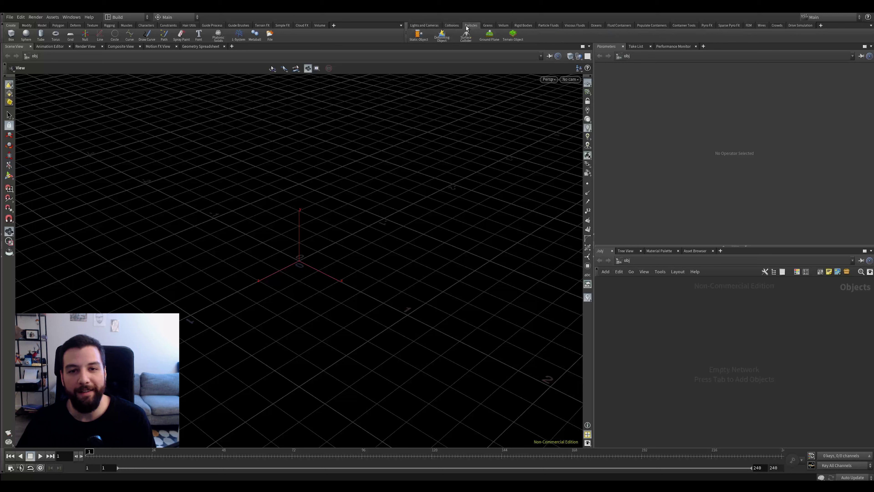
{"action": "left_click", "coordinate": [488, 26]}
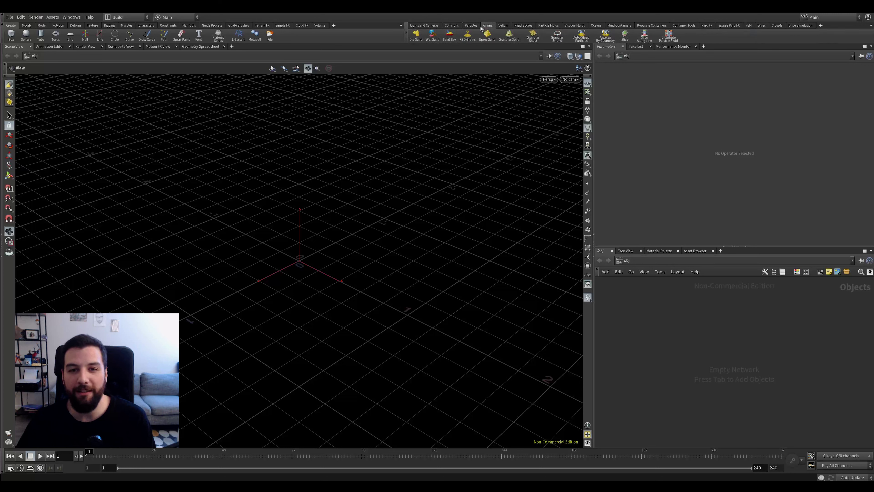
{"action": "left_click", "coordinate": [503, 25]}
{"action": "left_click", "coordinate": [524, 25]}
{"action": "left_click", "coordinate": [546, 26]}
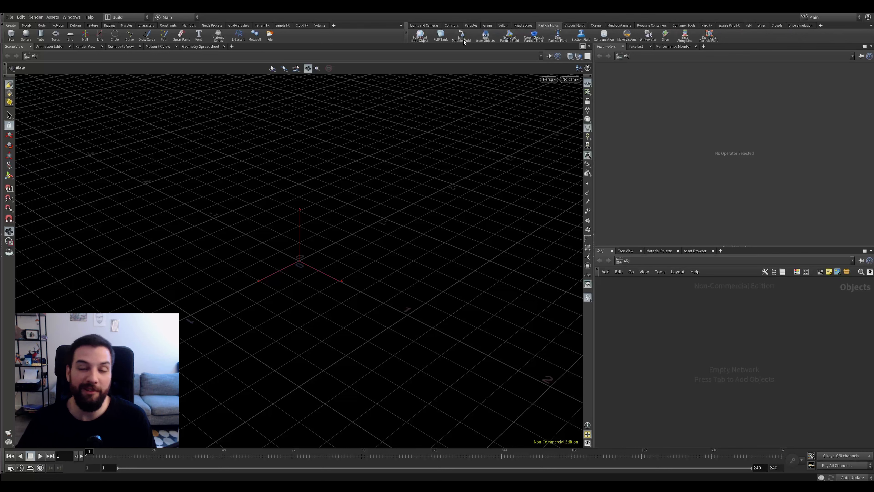
{"action": "left_click", "coordinate": [571, 27]}
{"action": "left_click", "coordinate": [559, 26]}
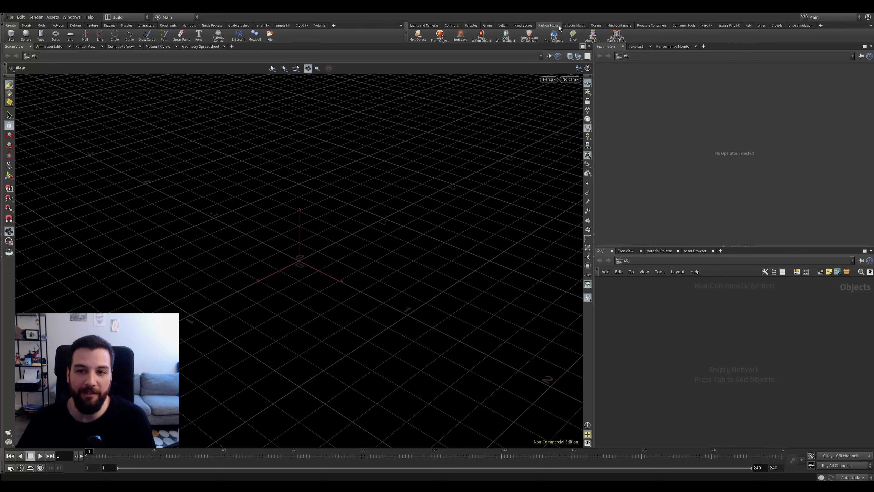
{"action": "left_click", "coordinate": [585, 25]}
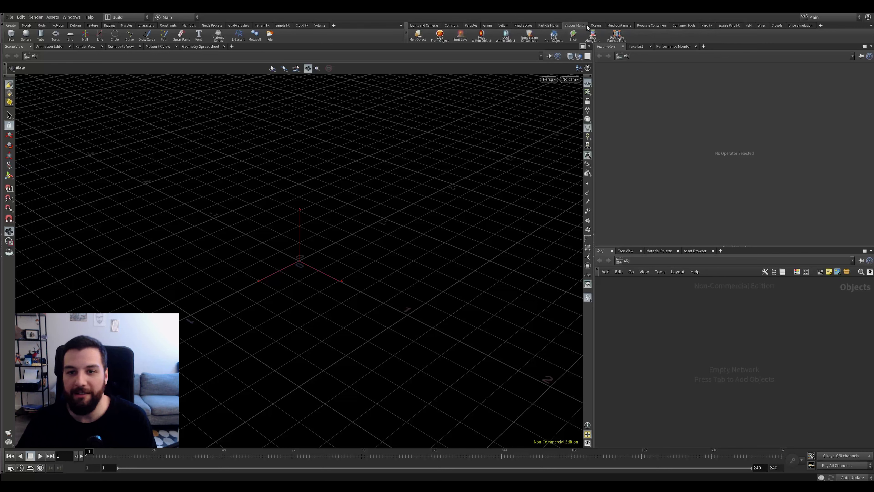
{"action": "left_click", "coordinate": [551, 26]}
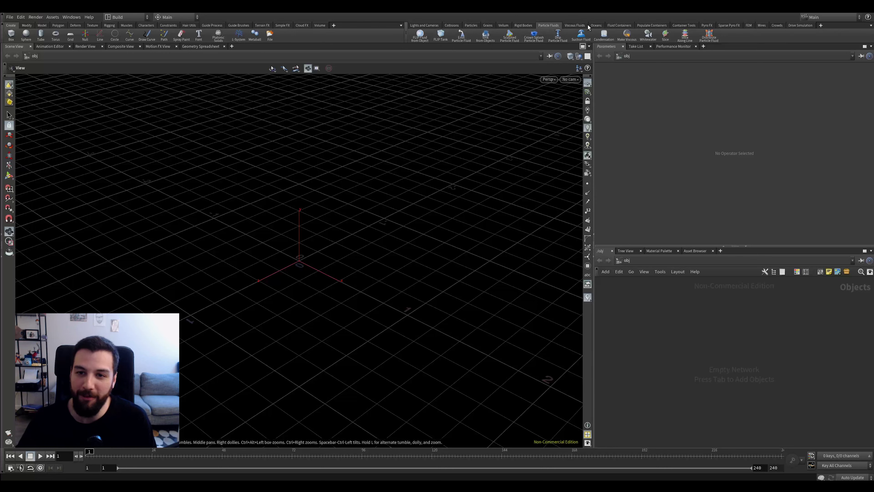
{"action": "left_click", "coordinate": [437, 25]}
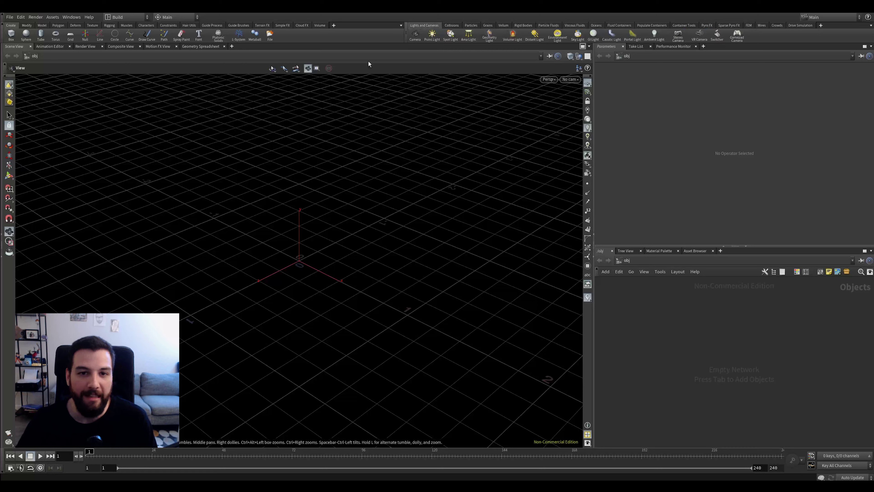
Step: Collapse the shelf tools above the scene view and restore them, twice
{"action": "left_click", "coordinate": [3, 30]}
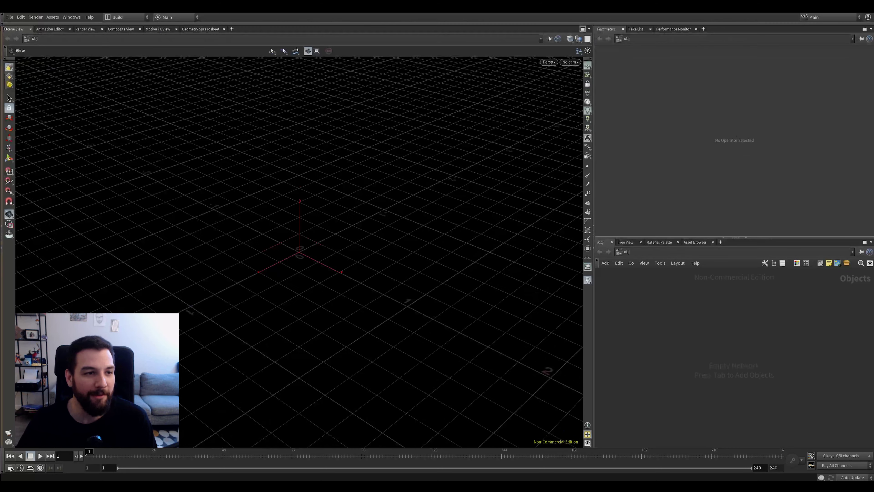
{"action": "left_click", "coordinate": [3, 23]}
{"action": "left_click", "coordinate": [2, 31]}
{"action": "left_click", "coordinate": [3, 23]}
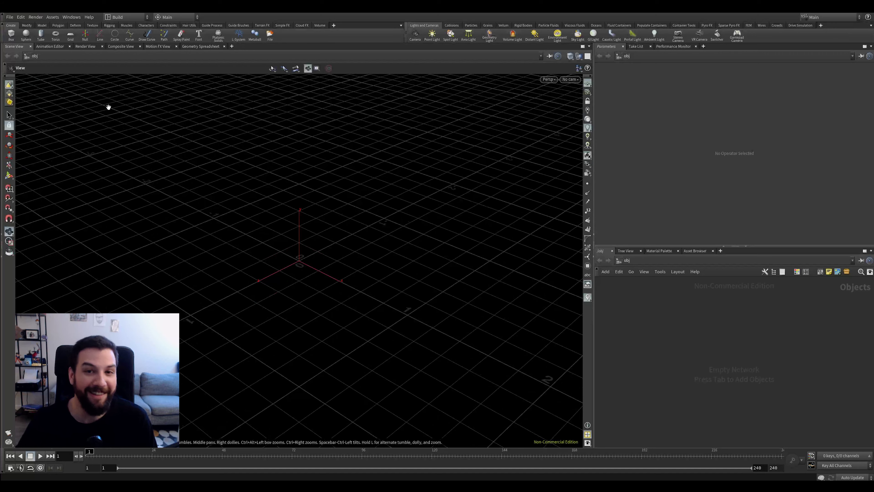
Step: Reveal the collapsed Tree View pane beside the scene view, expand it over the viewport, restore it and collapse it again
{"action": "left_click_drag", "start_coordinate": [330, 154], "coordinate": [245, 188]}
{"action": "left_click", "coordinate": [2, 256]}
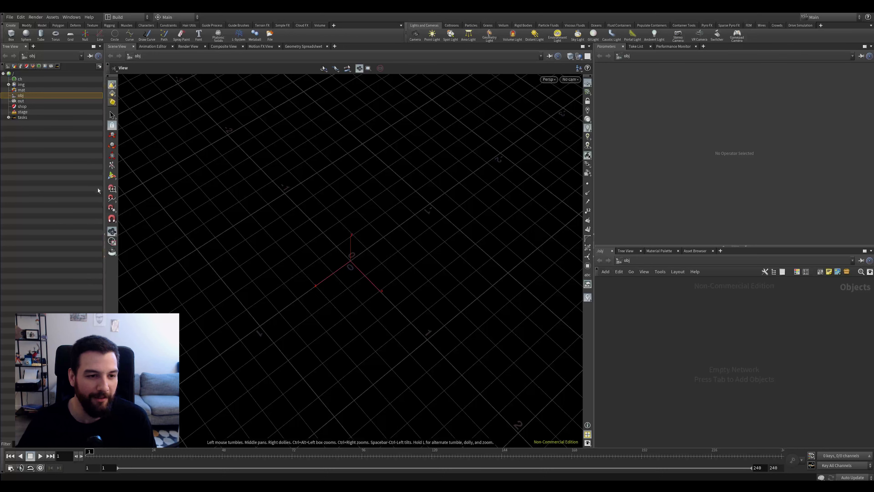
{"action": "left_click", "coordinate": [104, 234]}
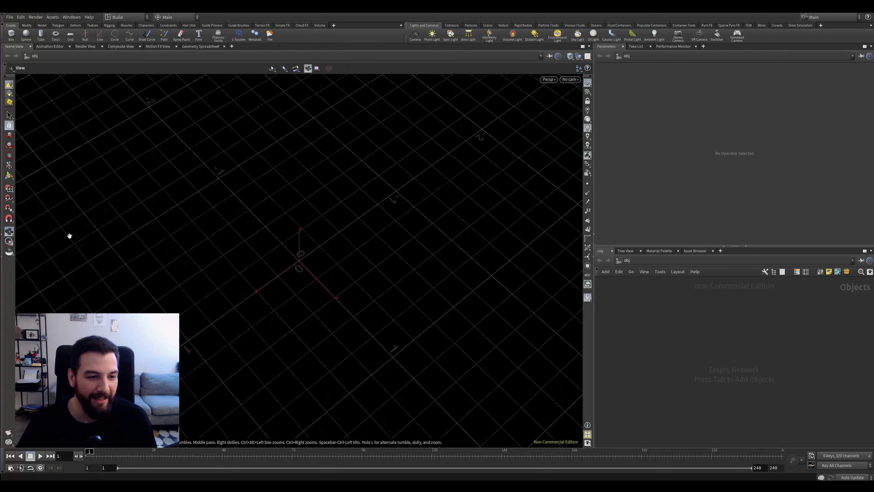
{"action": "left_click", "coordinate": [2, 228]}
{"action": "left_click", "coordinate": [105, 235]}
{"action": "left_click", "coordinate": [2, 217]}
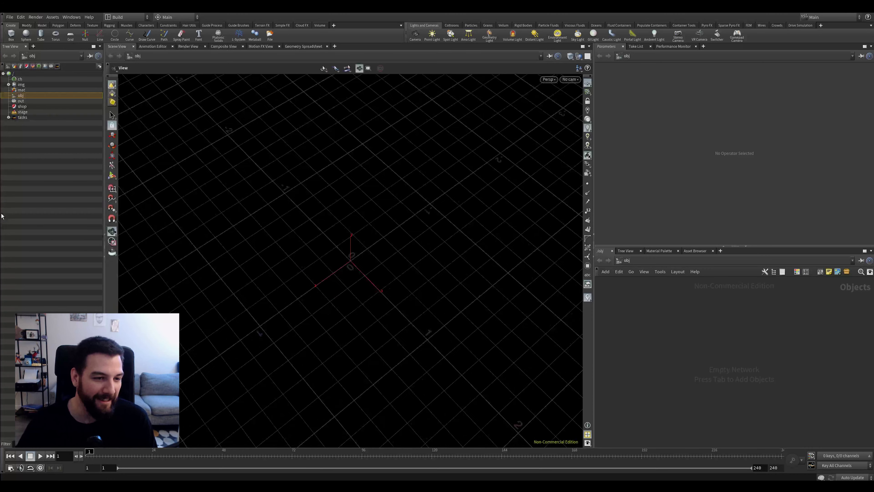
{"action": "left_click", "coordinate": [106, 256]}
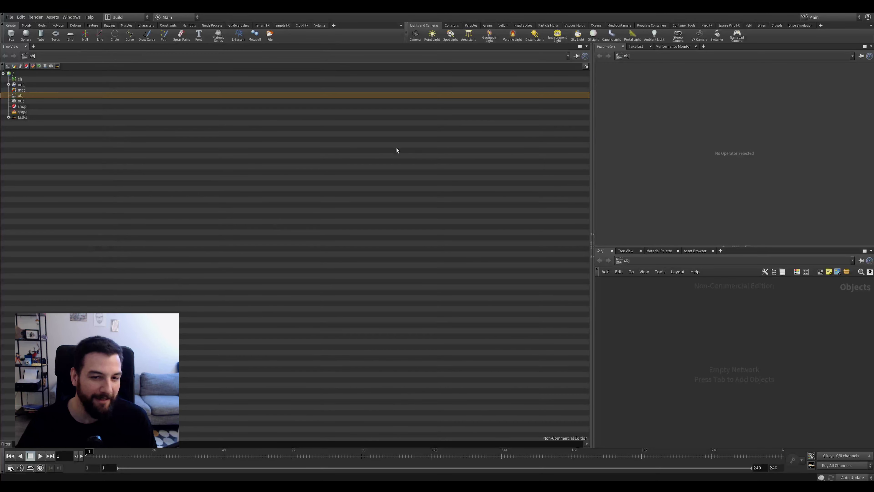
{"action": "left_click", "coordinate": [592, 235]}
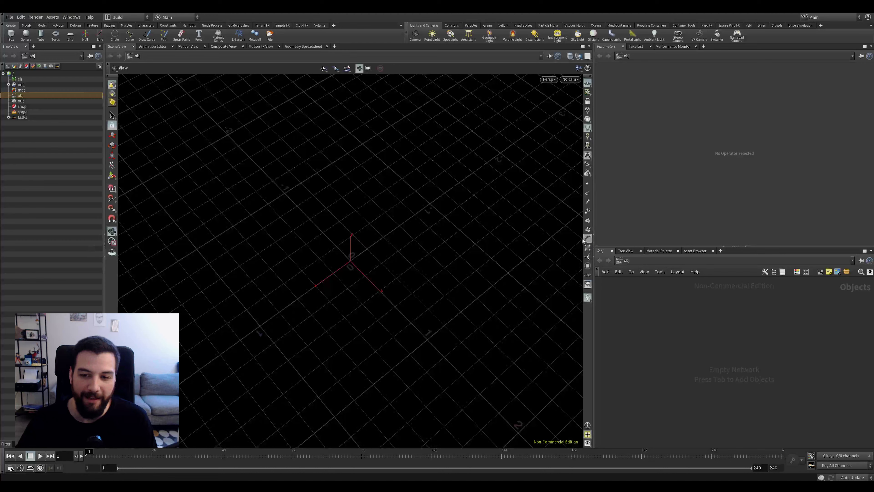
{"action": "left_click", "coordinate": [104, 233]}
Step: Hide and restore the viewport's selection and transform toolbar, and home the view
{"action": "left_click", "coordinate": [5, 76]}
{"action": "left_click", "coordinate": [5, 76]}
{"action": "left_click", "coordinate": [5, 76]}
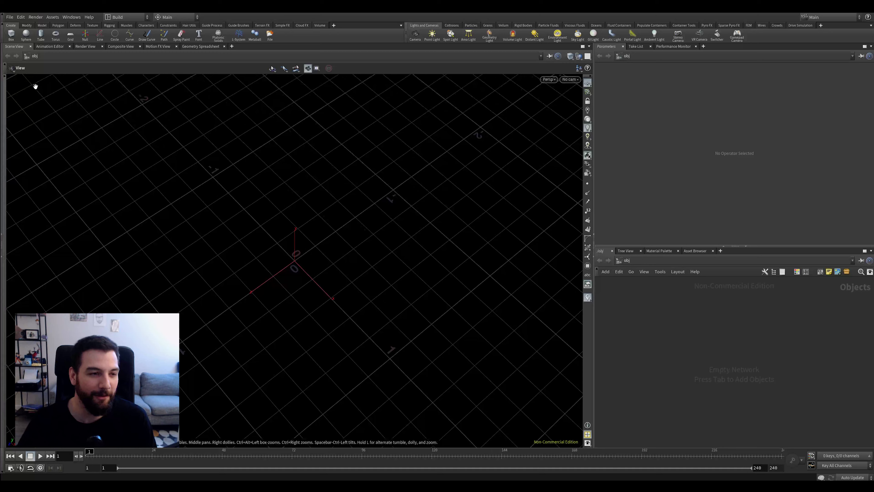
{"action": "left_click", "coordinate": [6, 77]}
{"action": "left_click", "coordinate": [6, 80]}
{"action": "left_click", "coordinate": [6, 78]}
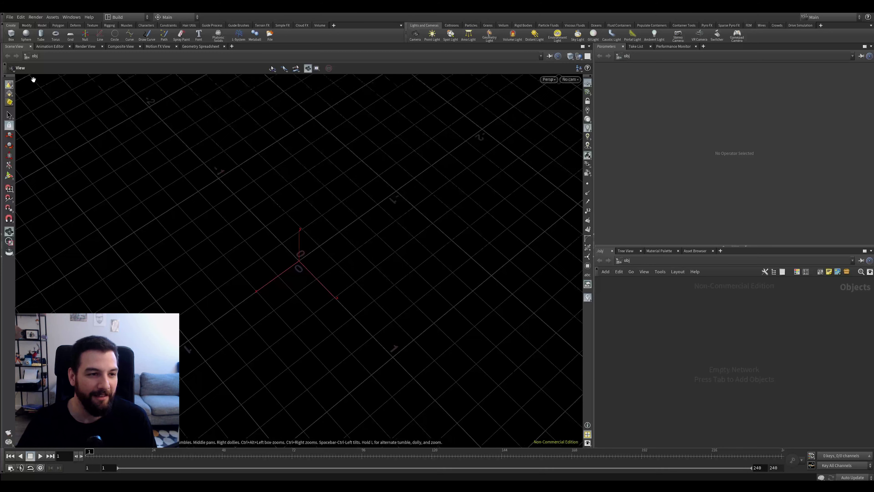
{"action": "middle_click_drag", "start_coordinate": [186, 161], "coordinate": [233, 186]}
{"action": "key", "text": "space+h"}
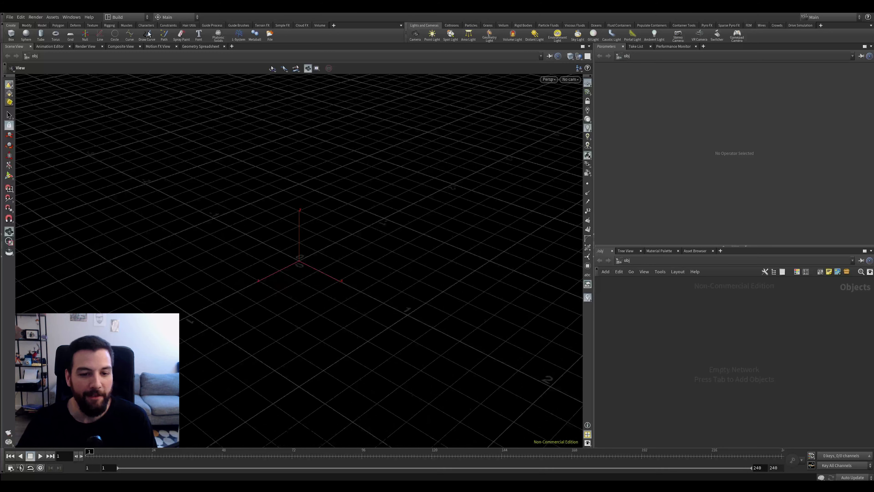
Step: Try the Animate desktop layout and the Games desktop layout
{"action": "left_click", "coordinate": [132, 17]}
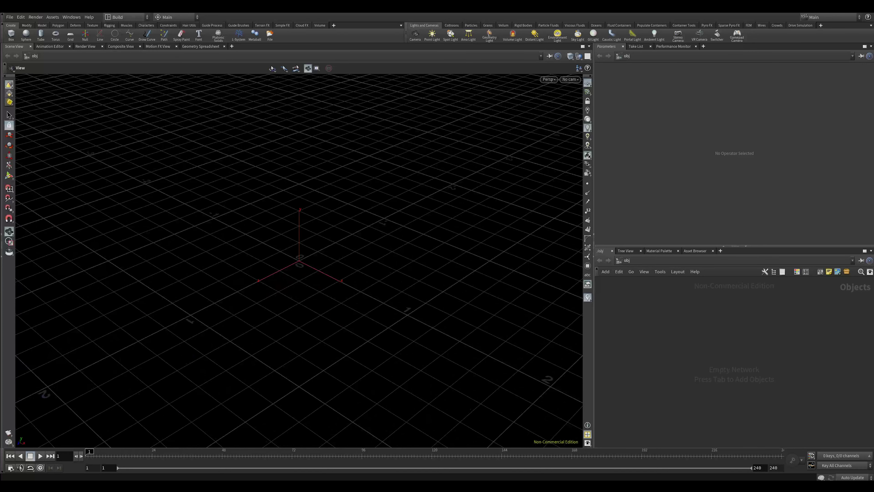
{"action": "left_click", "coordinate": [132, 18]}
{"action": "left_click", "coordinate": [132, 18]}
{"action": "left_click", "coordinate": [121, 19]}
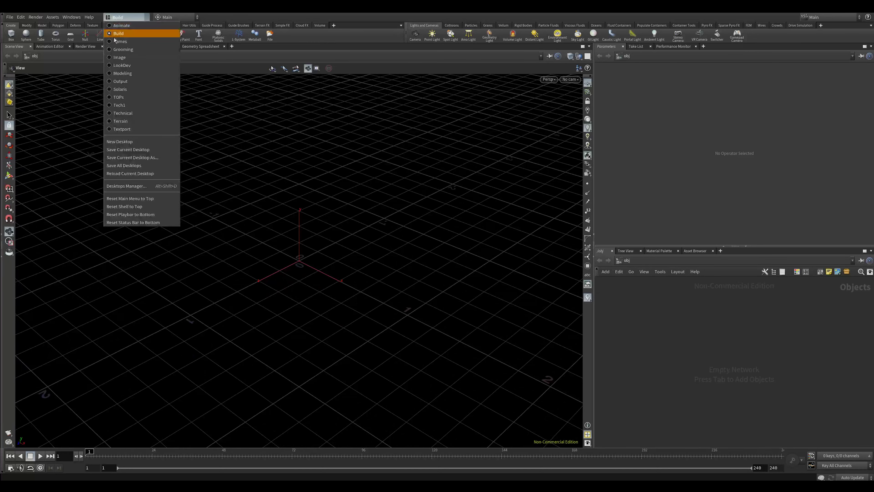
{"action": "left_click", "coordinate": [130, 19]}
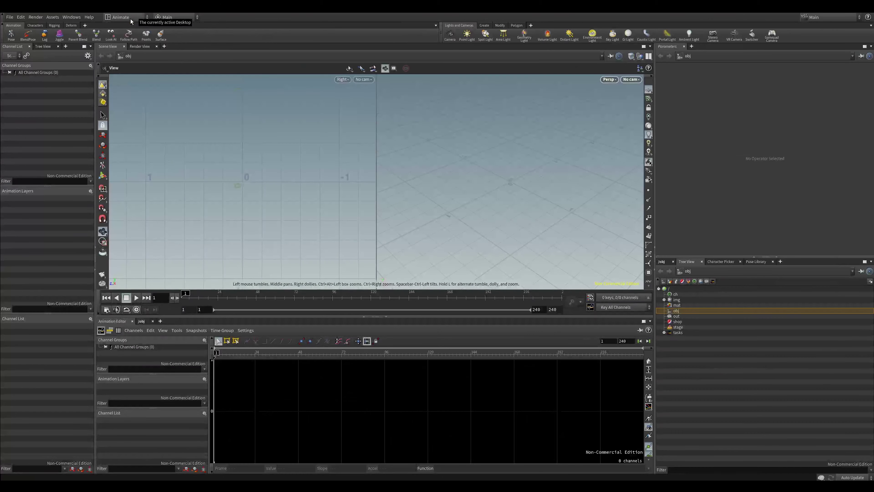
{"action": "left_click", "coordinate": [132, 17]}
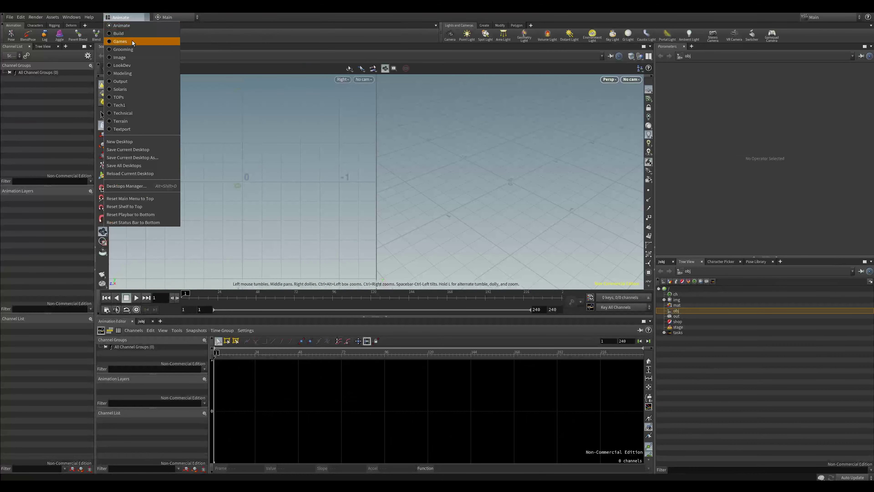
{"action": "left_click", "coordinate": [132, 40]}
Step: Switch to the Technical desktop, reveal its Geometry Spreadsheet pane and collapse the Python Shell pane
{"action": "left_click", "coordinate": [136, 18]}
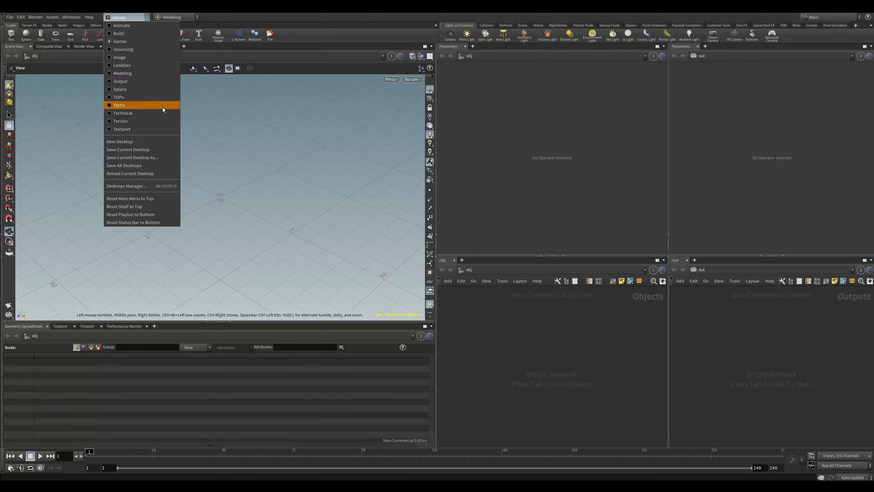
{"action": "left_click", "coordinate": [153, 113]}
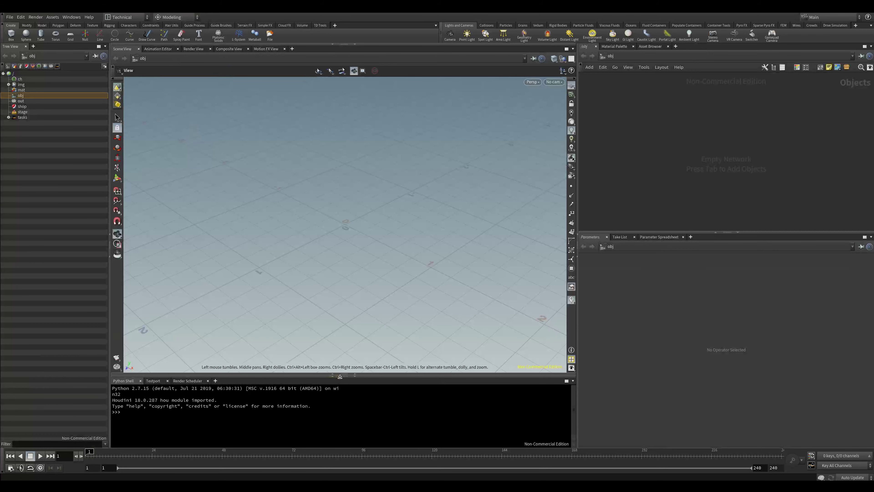
{"action": "left_click", "coordinate": [331, 375]}
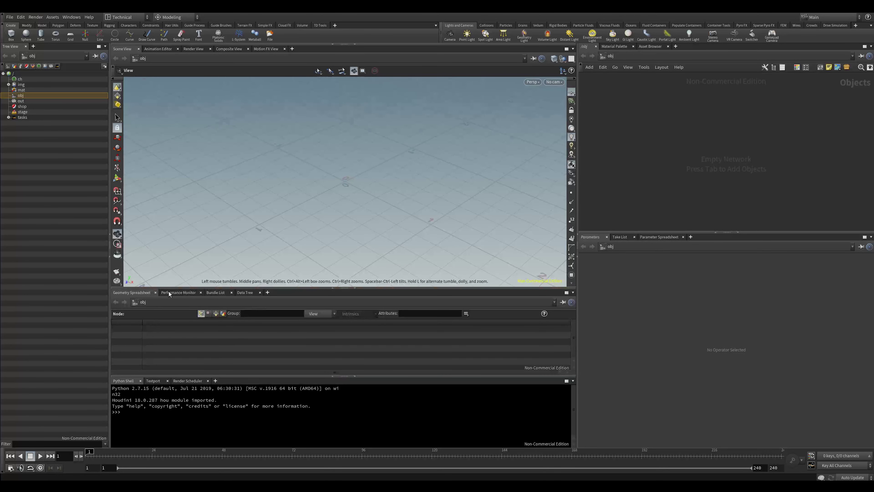
{"action": "left_click", "coordinate": [354, 376]}
Step: Try the Tech1 desktop layout and return to the Build desktop
{"action": "left_click", "coordinate": [76, 18]}
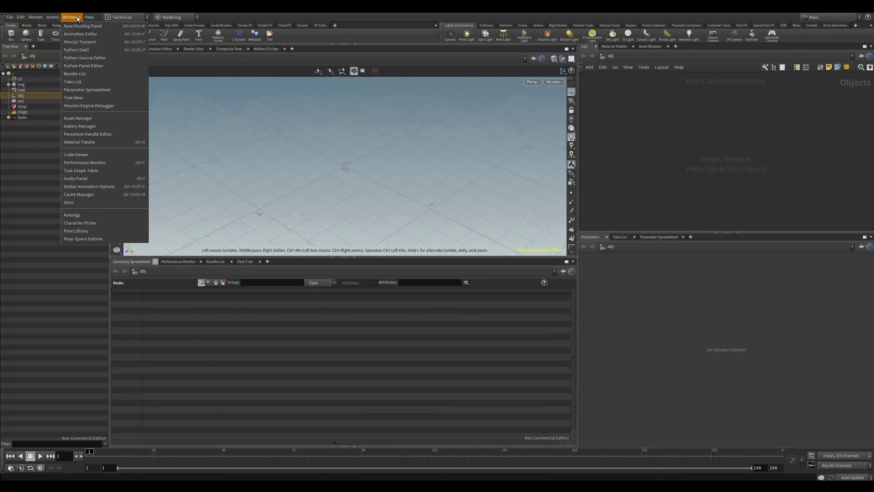
{"action": "left_click", "coordinate": [143, 14]}
{"action": "left_click", "coordinate": [141, 105]}
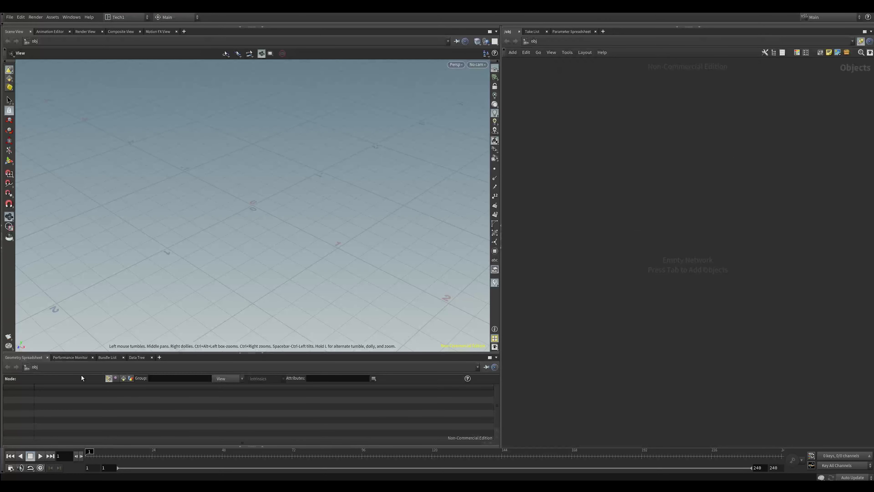
{"action": "left_click", "coordinate": [127, 16]}
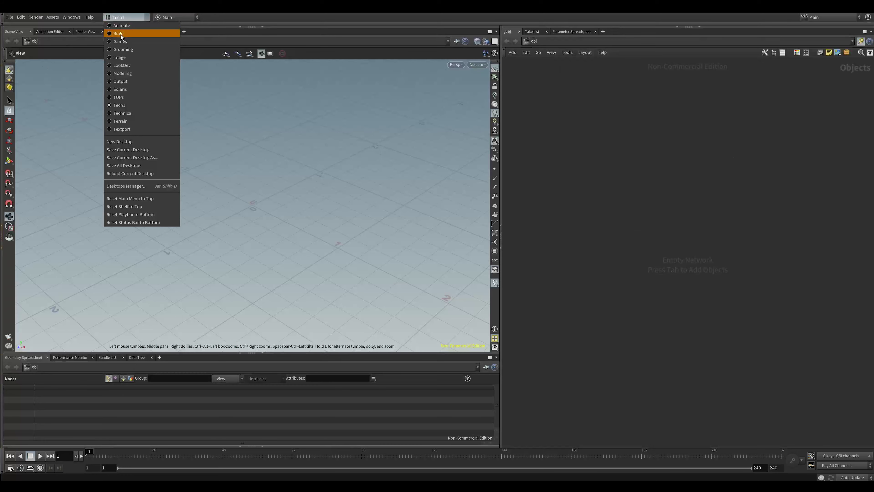
{"action": "left_click", "coordinate": [119, 33]}
Step: Return to the Build desktop, open the option to save it under a new name, and leave without saving
{"action": "left_click", "coordinate": [126, 17]}
{"action": "left_click", "coordinate": [64, 114]}
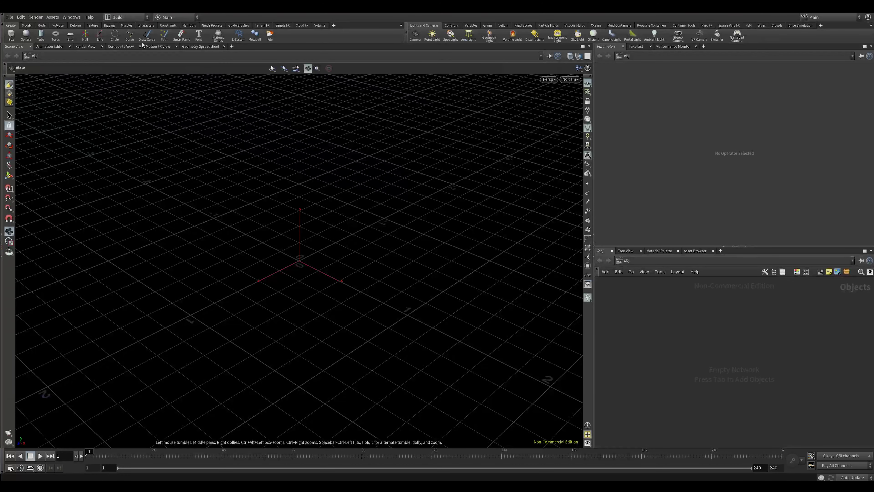
{"action": "left_click", "coordinate": [127, 17]}
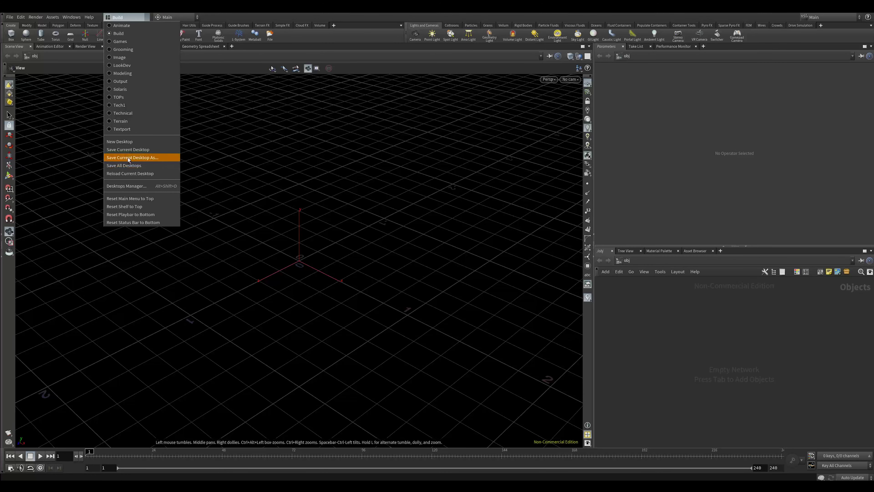
{"action": "left_click", "coordinate": [152, 157]}
{"action": "left_click", "coordinate": [172, 157]}
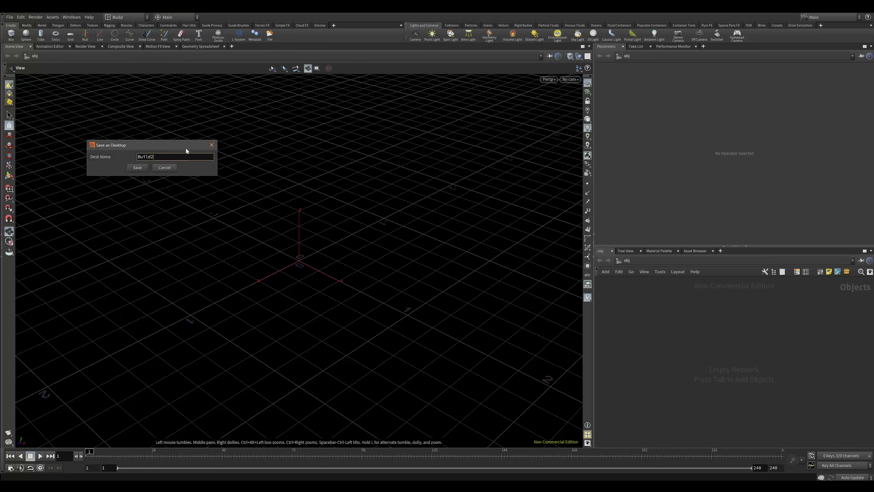
{"action": "left_click_drag", "start_coordinate": [185, 148], "coordinate": [206, 149]}
{"action": "left_click", "coordinate": [185, 169]}
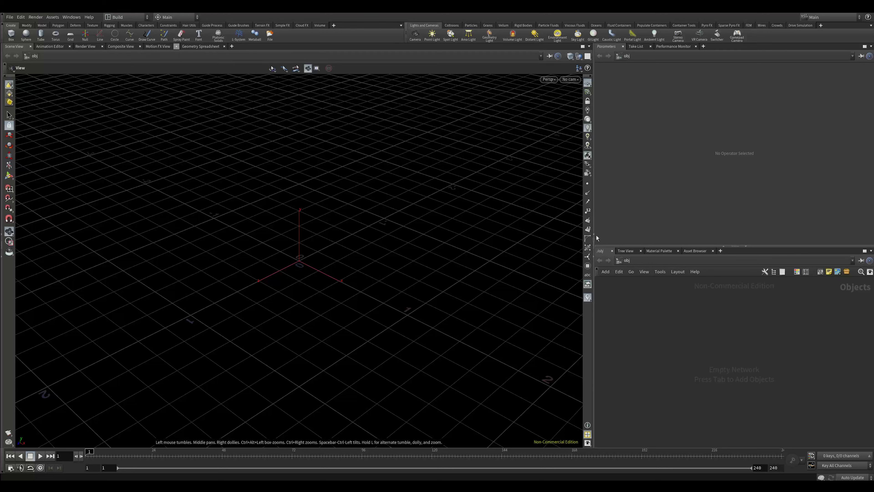
Step: Collapse the parameter and network panes, and try a new floating network panel by resizing, repositioning and closing it
{"action": "left_click", "coordinate": [595, 258]}
{"action": "right_click_drag", "start_coordinate": [547, 191], "coordinate": [445, 189]}
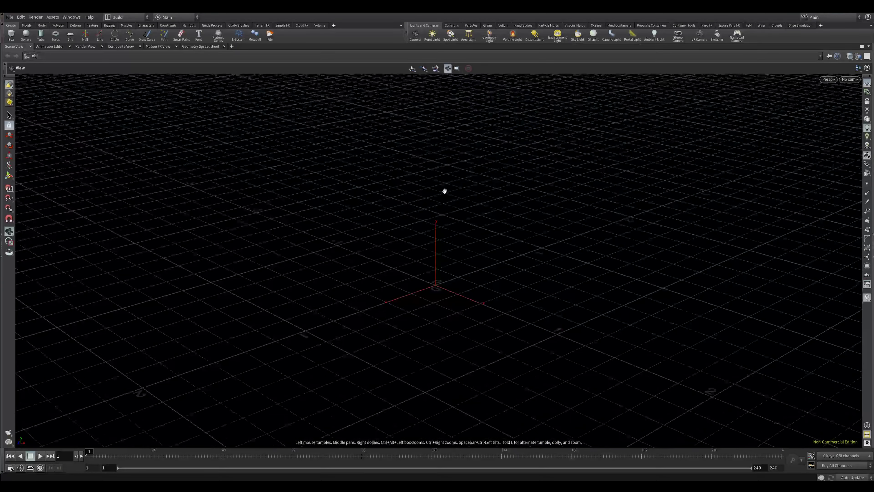
{"action": "left_click", "coordinate": [52, 16]}
{"action": "mouse_move", "coordinate": [71, 17]}
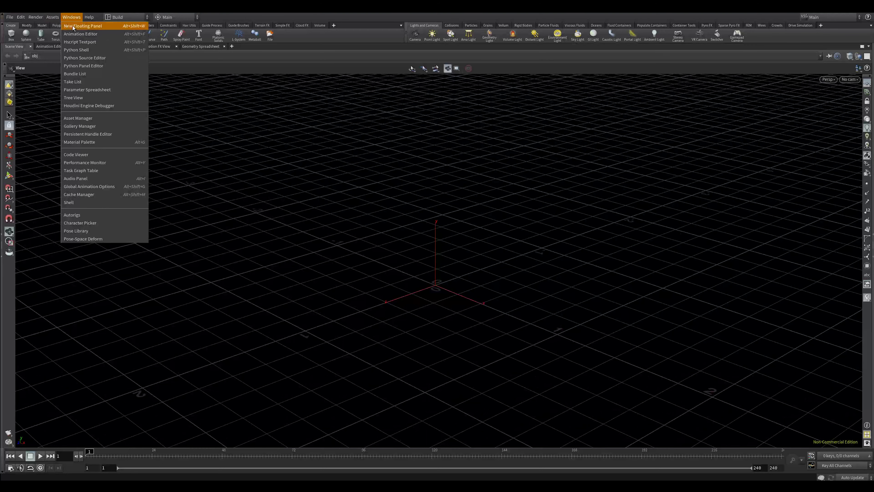
{"action": "left_click", "coordinate": [87, 26]}
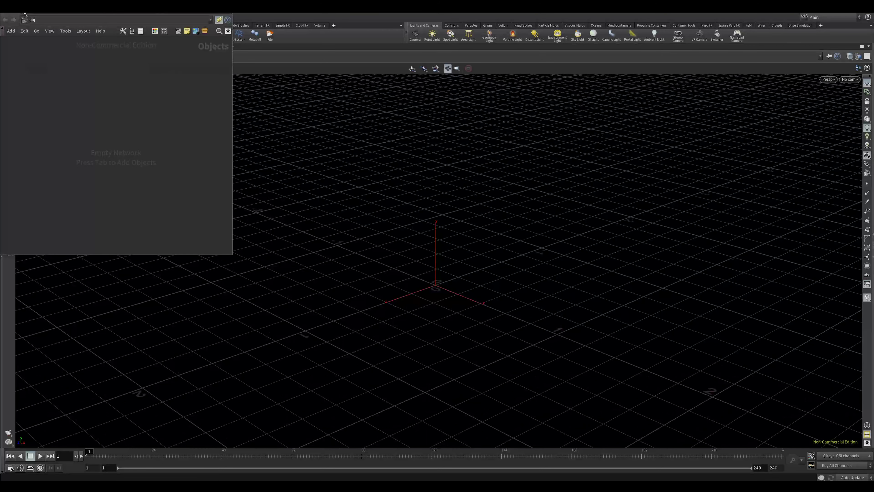
{"action": "left_click_drag", "start_coordinate": [232, 255], "coordinate": [228, 255]}
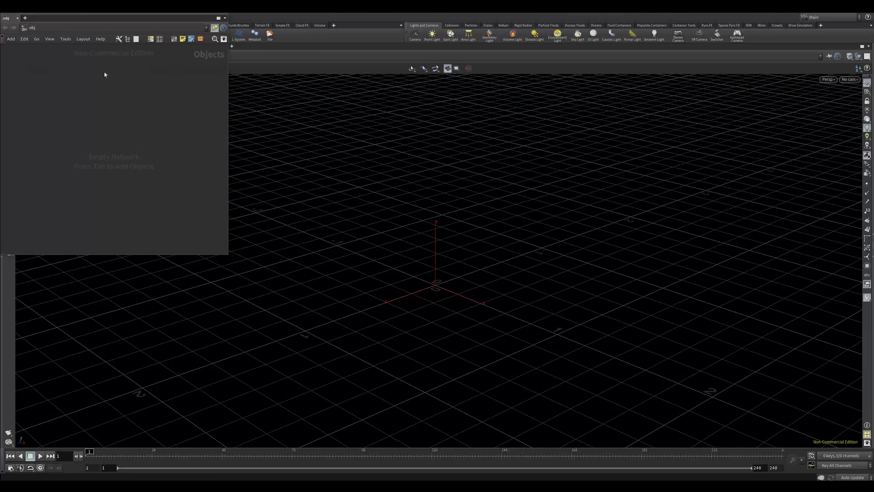
{"action": "left_click_drag", "start_coordinate": [94, 15], "coordinate": [436, 113]}
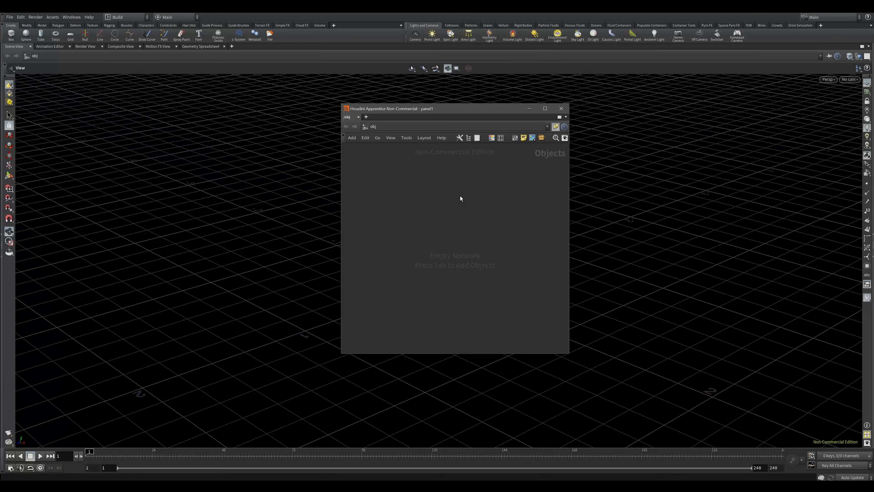
{"action": "left_click", "coordinate": [557, 109]}
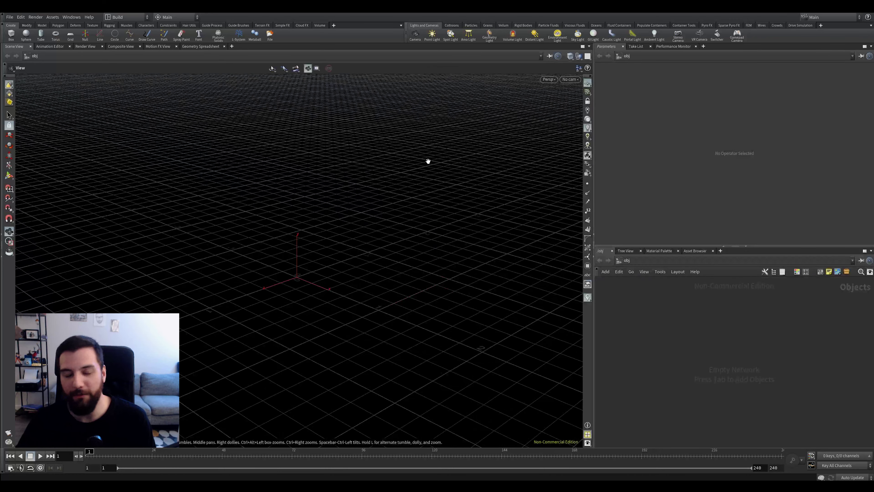
Step: Practise zooming, panning and tumbling the empty viewport, homing the view on the origin between moves
{"action": "key", "text": "g"}
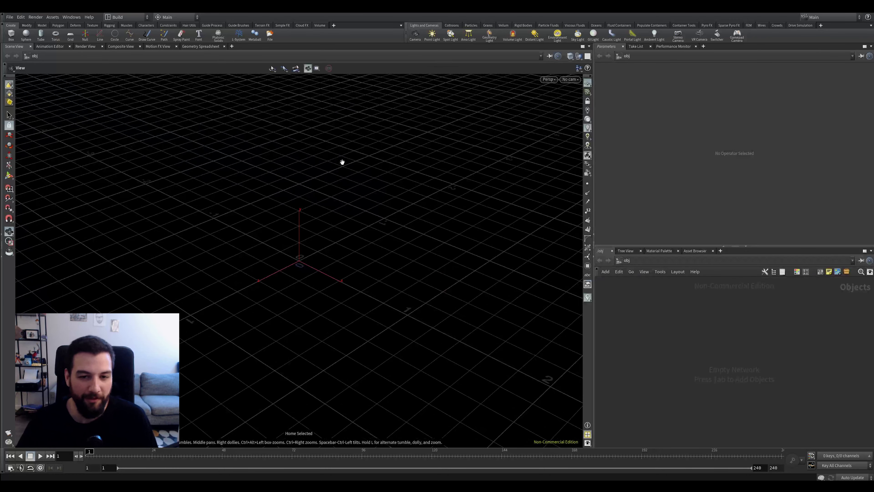
{"action": "scroll", "coordinate": [279, 175], "scroll_direction": "down", "scroll_amount": 4}
{"action": "middle_click_drag", "start_coordinate": [299, 194], "coordinate": [298, 207]}
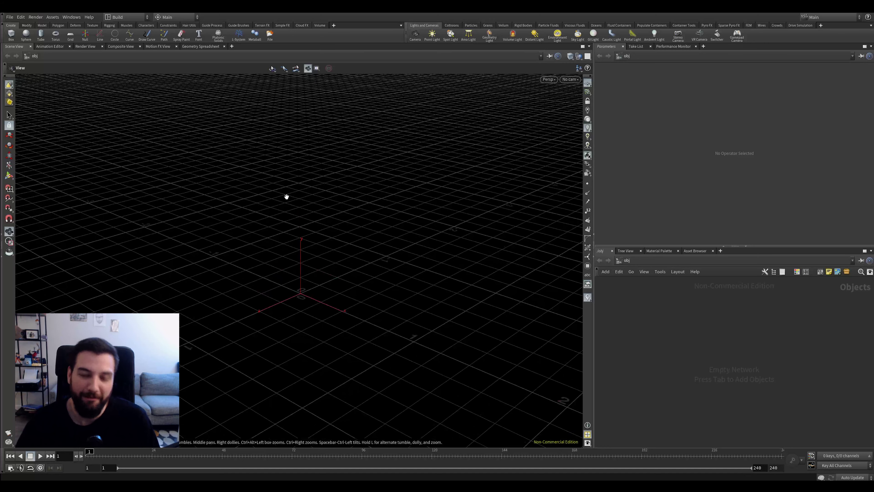
{"action": "left_click_drag", "start_coordinate": [251, 167], "coordinate": [278, 188]}
{"action": "key", "text": "g"}
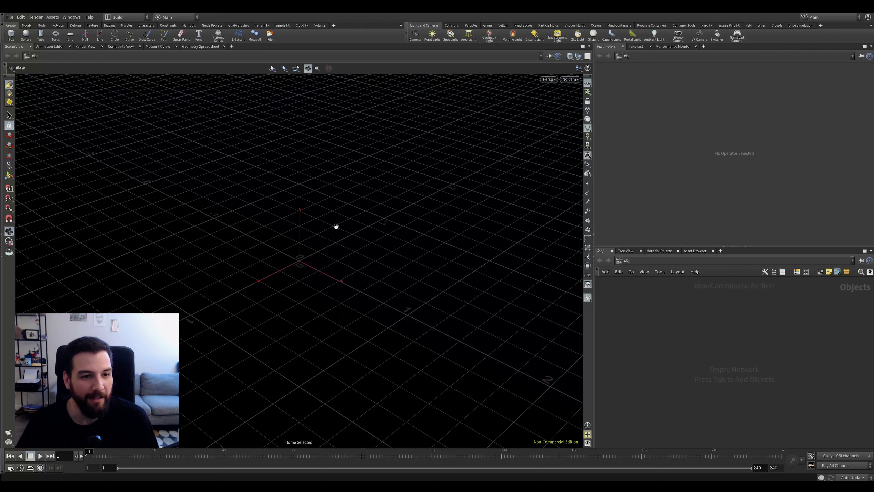
Step: Create a box with the Box tool, placed freehand in the viewport at about -0.99, 0.46, 0.62
{"action": "left_click", "coordinate": [12, 36]}
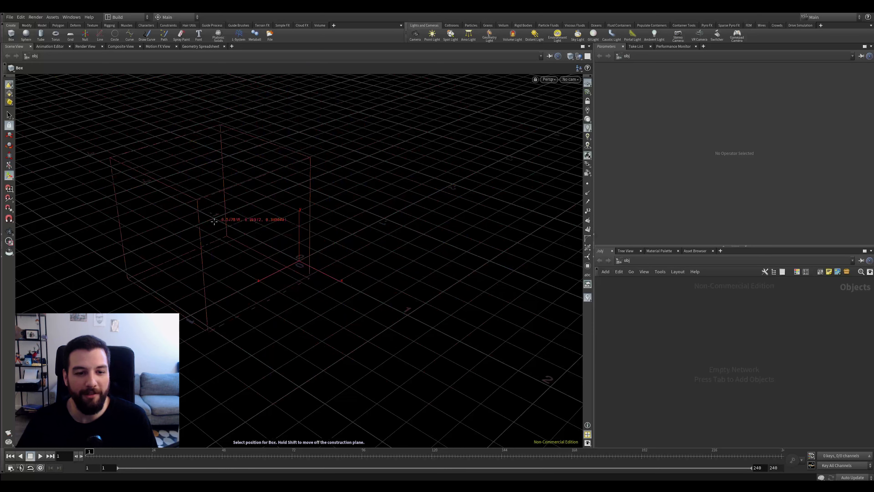
{"action": "key", "text": "Escape"}
{"action": "left_click", "coordinate": [144, 195]}
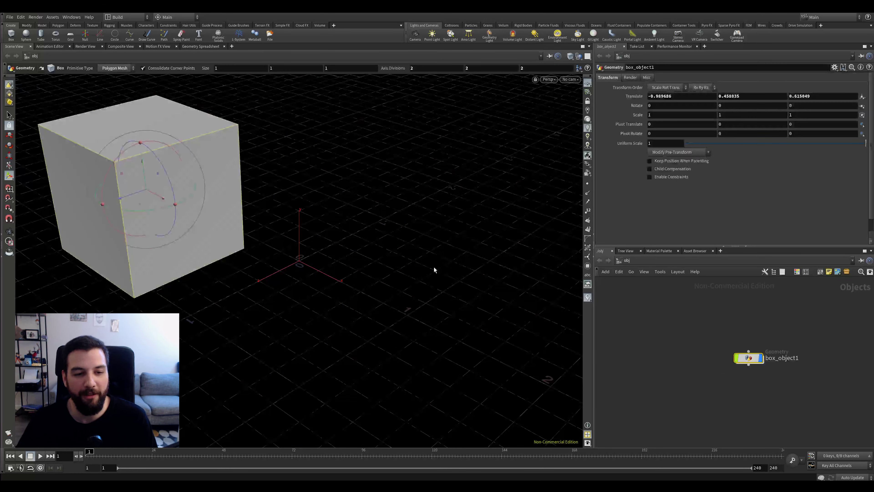
{"action": "key", "text": "Escape"}
{"action": "left_click_drag", "start_coordinate": [233, 159], "coordinate": [265, 147]}
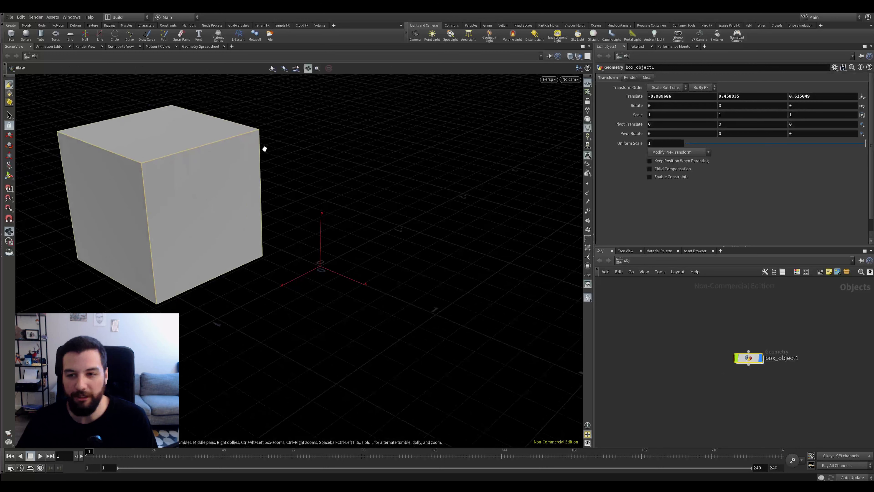
Step: Set the box object's Translate values to 0, 0, 0 and return to the View tool
{"action": "left_click", "coordinate": [671, 96]}
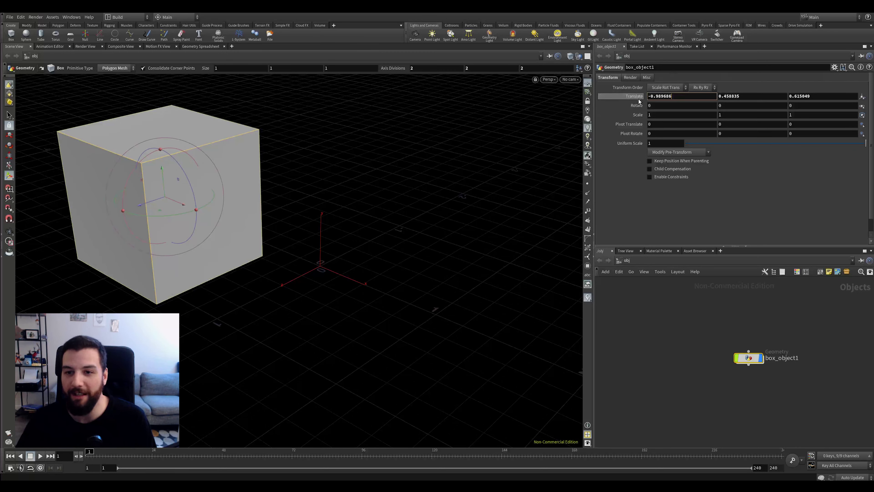
{"action": "left_click", "coordinate": [632, 96]}
{"action": "left_click", "coordinate": [633, 96]}
{"action": "left_click", "coordinate": [664, 97]}
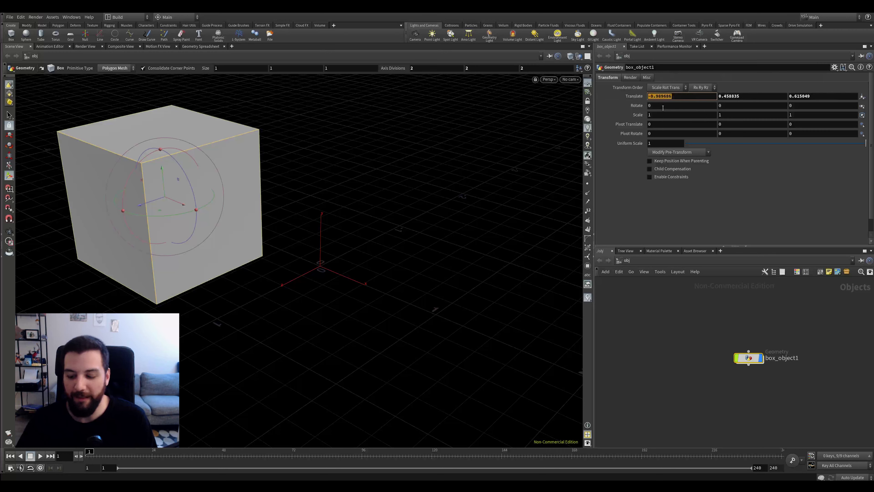
{"action": "type", "text": "0"}
{"action": "key", "text": "Return"}
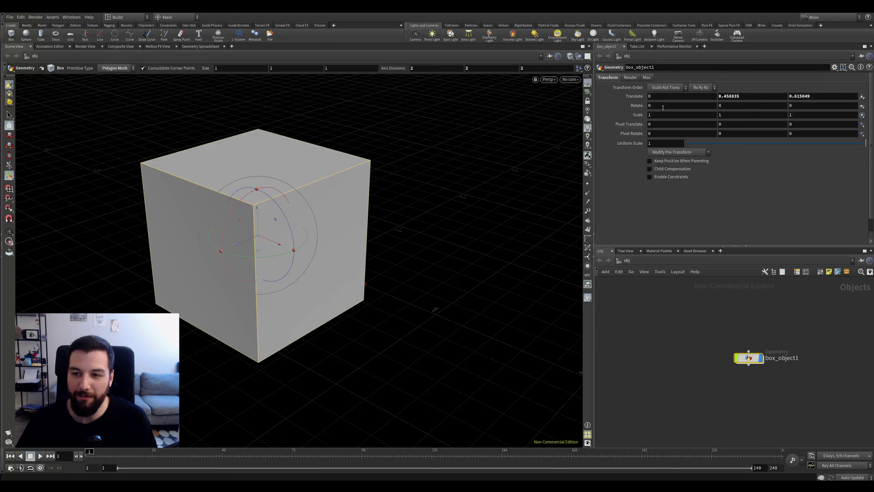
{"action": "left_click", "coordinate": [738, 96]}
{"action": "type", "text": "0"}
{"action": "key", "text": "Tab"}
{"action": "type", "text": "0"}
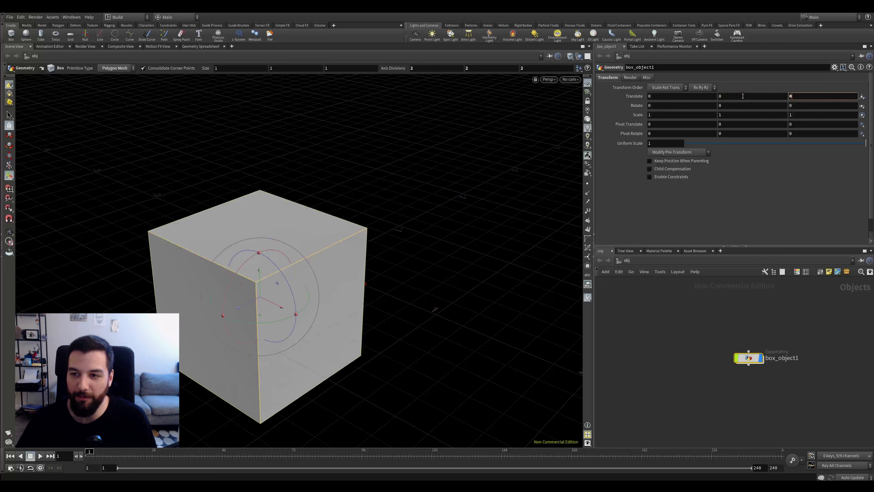
{"action": "key", "text": "Return"}
{"action": "key", "text": "Escape"}
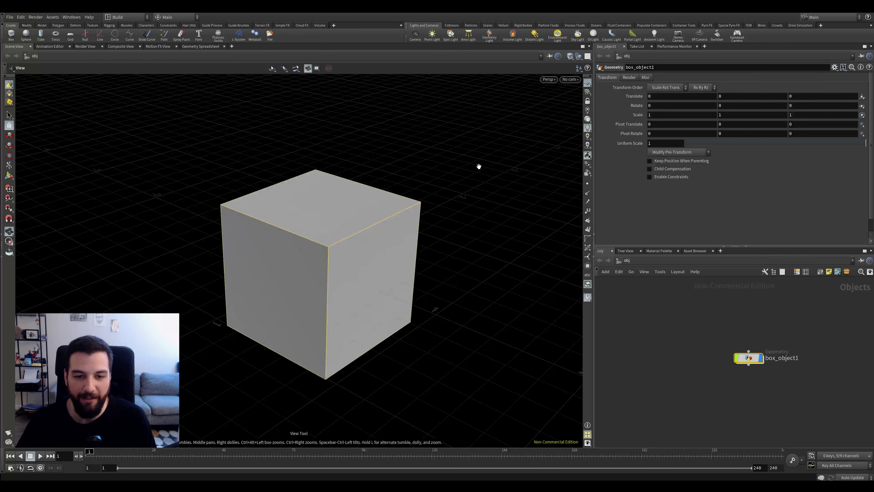
Step: Reposition the box object's node in the network, enter it to view its geometry level, and return to the obj level
{"action": "left_click", "coordinate": [749, 358]}
{"action": "left_click_drag", "start_coordinate": [748, 358], "coordinate": [700, 333]}
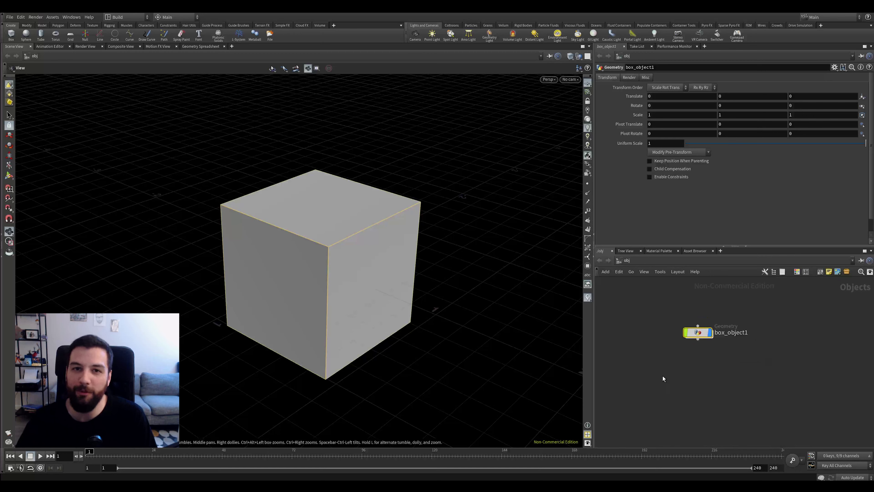
{"action": "scroll", "coordinate": [721, 348], "scroll_direction": "up", "scroll_amount": 2}
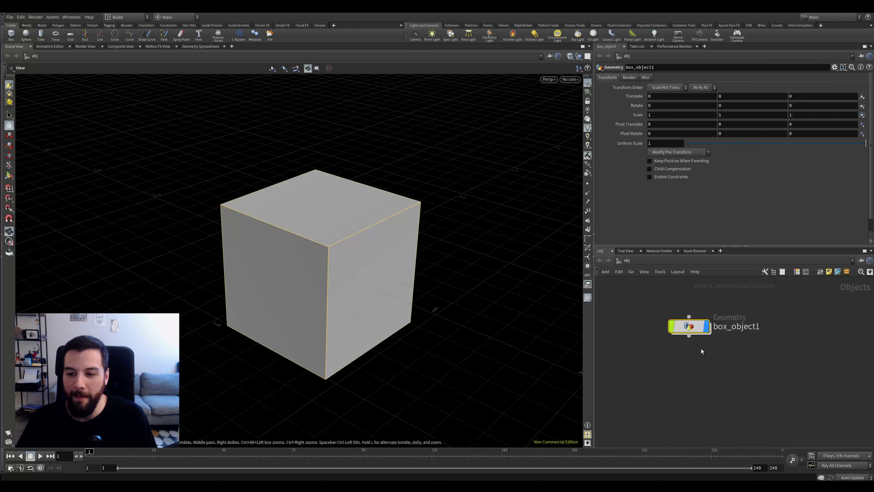
{"action": "double_click", "coordinate": [689, 327]}
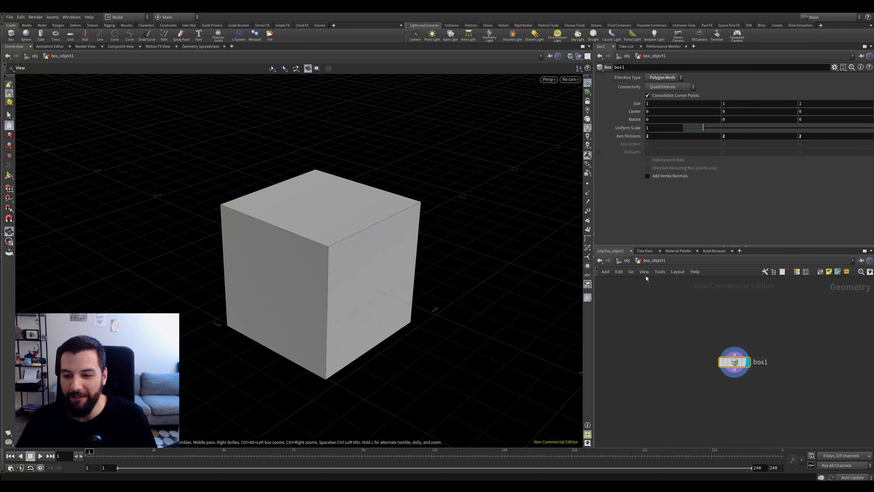
{"action": "left_click", "coordinate": [627, 260]}
{"action": "mouse_move", "coordinate": [691, 317]}
{"action": "left_mouse_down"}
{"action": "mouse_move", "coordinate": [695, 351]}
{"action": "mouse_move", "coordinate": [698, 324]}
{"action": "left_mouse_up"}
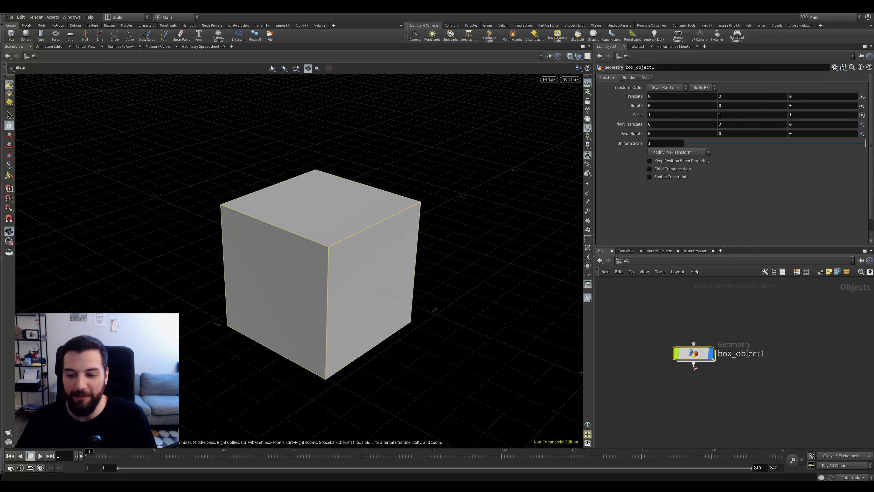
{"action": "left_click_drag", "start_coordinate": [694, 356], "coordinate": [707, 361]}
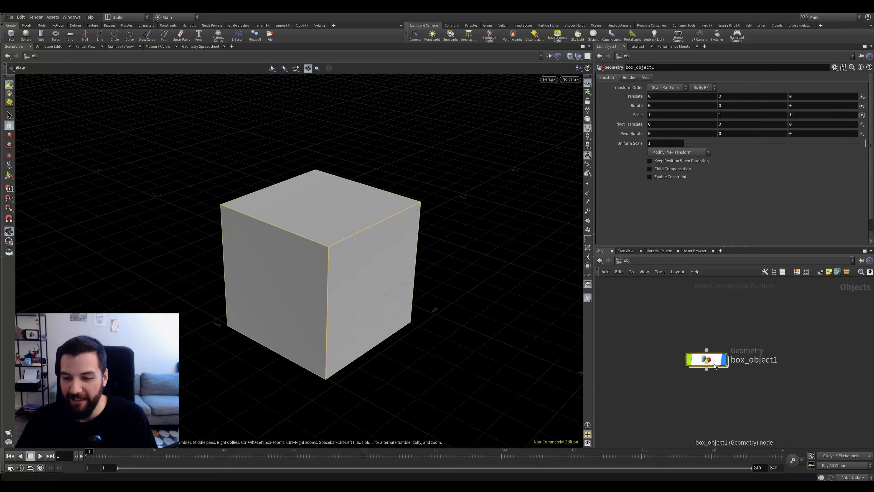
Step: Delete the box object and create a new box at the origin by searching the viewport's TAB Menu for "box"
{"action": "left_click_drag", "start_coordinate": [749, 322], "coordinate": [710, 377]}
{"action": "key", "text": "Delete"}
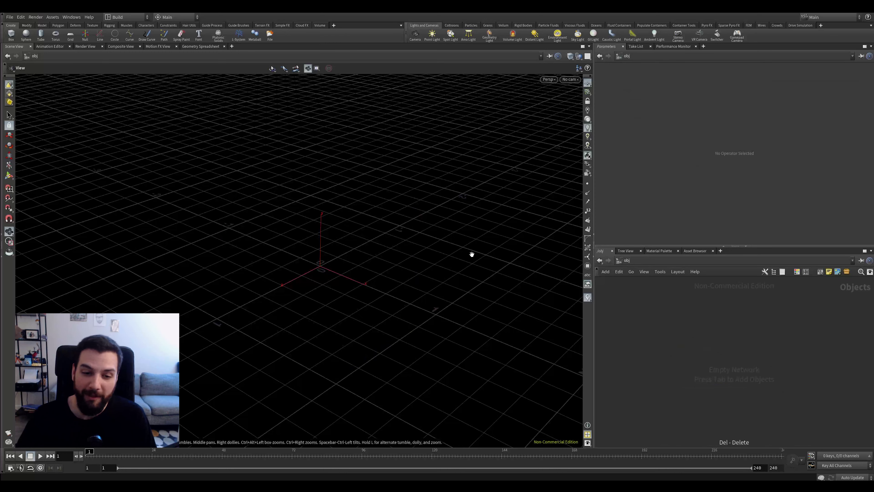
{"action": "key", "text": "Tab"}
{"action": "key", "text": "Escape"}
{"action": "key", "text": "Tab"}
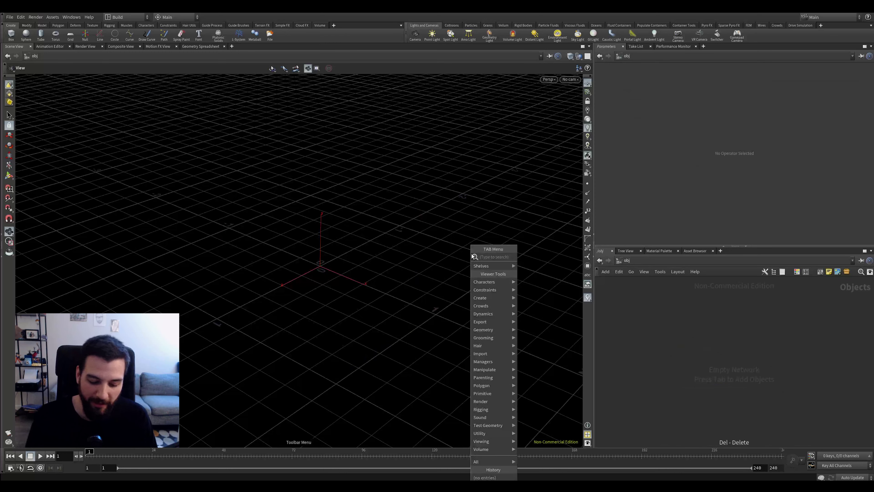
{"action": "type", "text": "bo"}
{"action": "key", "text": "Escape"}
{"action": "key", "text": "Tab"}
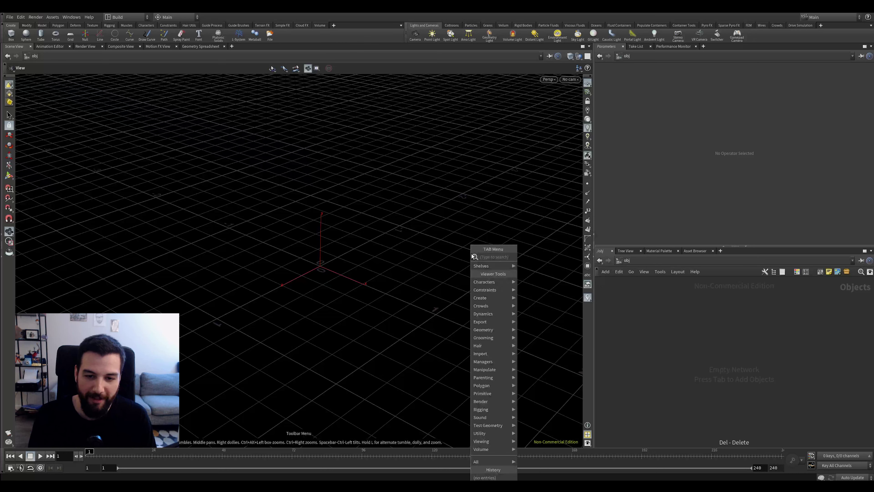
{"action": "type", "text": "bo"}
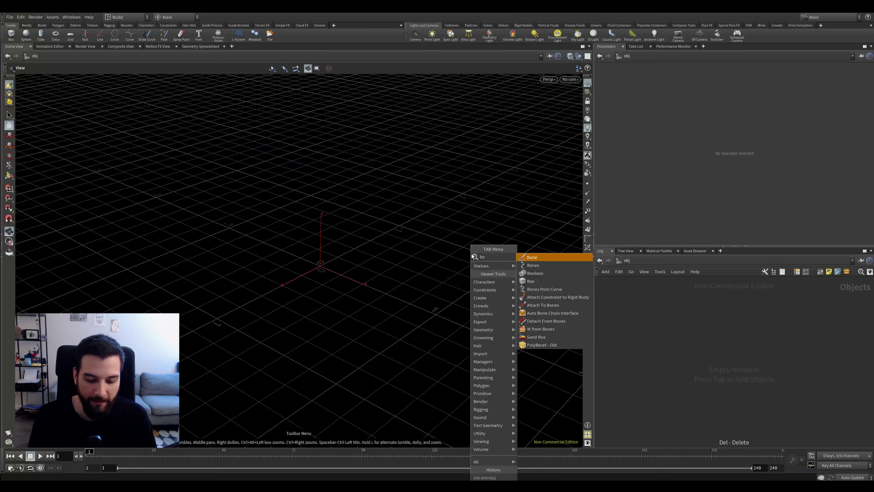
{"action": "type", "text": "x"}
{"action": "key", "text": "Return"}
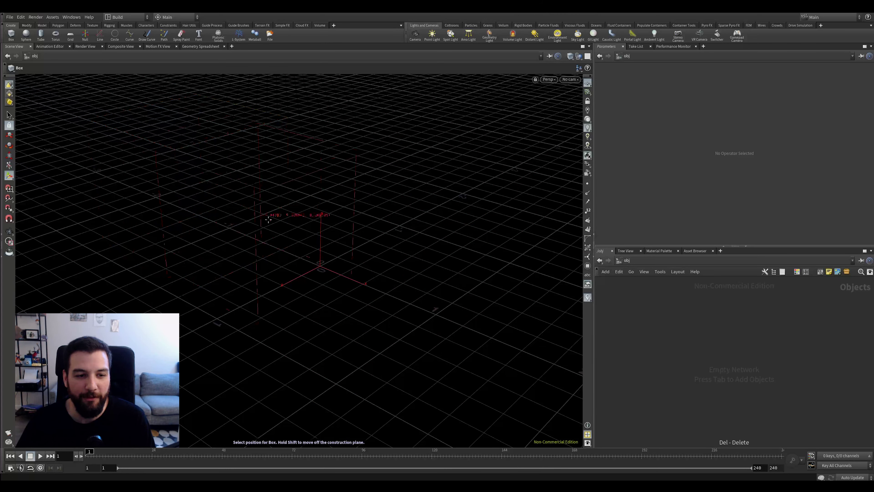
{"action": "key", "text": "Return"}
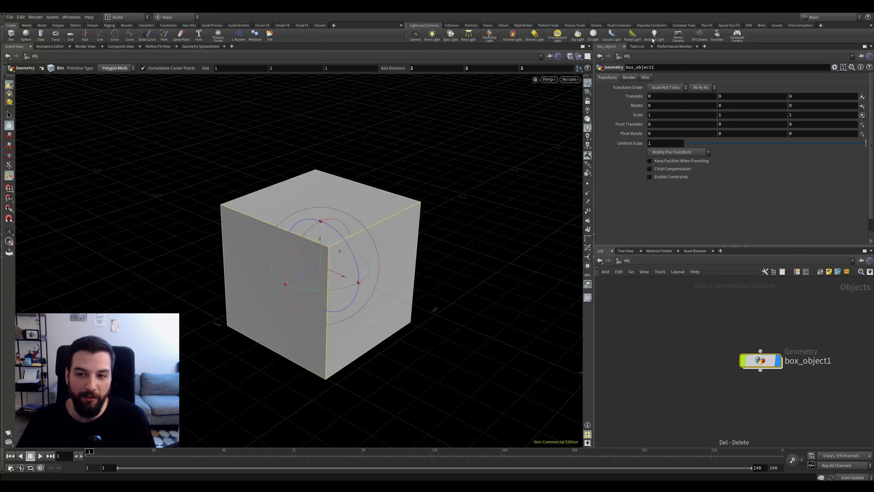
Step: Delete the box object and create a new one in the network by searching the network editor's TAB Menu for "box"
{"action": "left_click_drag", "start_coordinate": [806, 314], "coordinate": [693, 411]}
{"action": "left_click_drag", "start_coordinate": [699, 309], "coordinate": [794, 395]}
{"action": "key", "text": "Delete"}
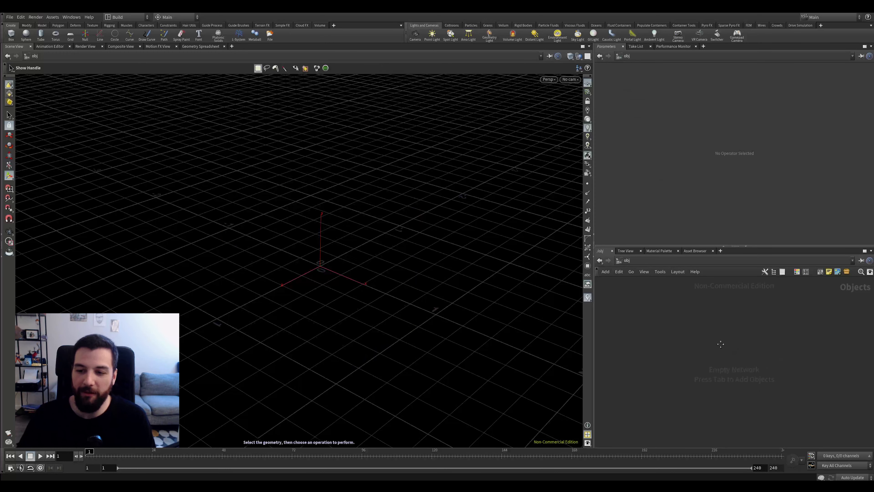
{"action": "key", "text": "Tab"}
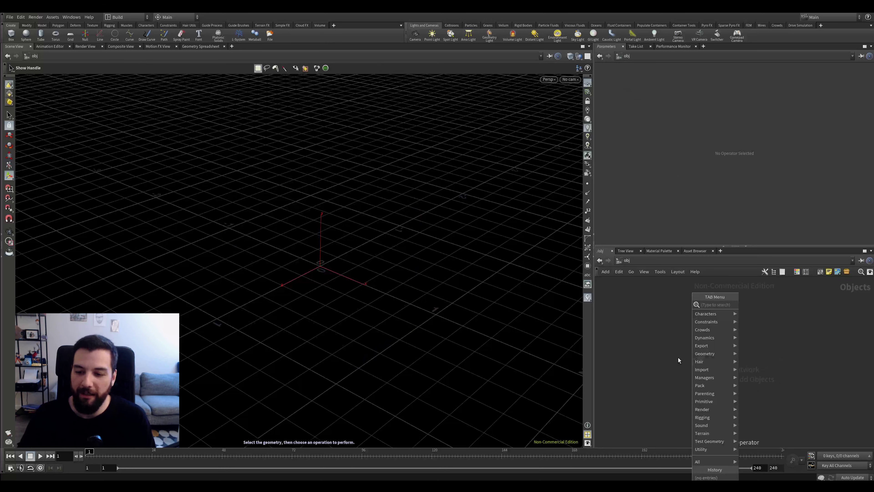
{"action": "type", "text": "box"}
{"action": "key", "text": "Return"}
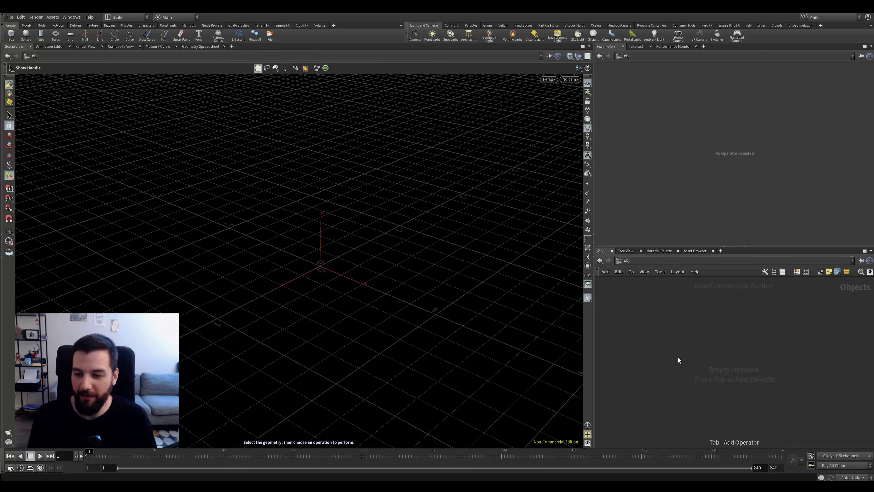
{"action": "left_click", "coordinate": [678, 358]}
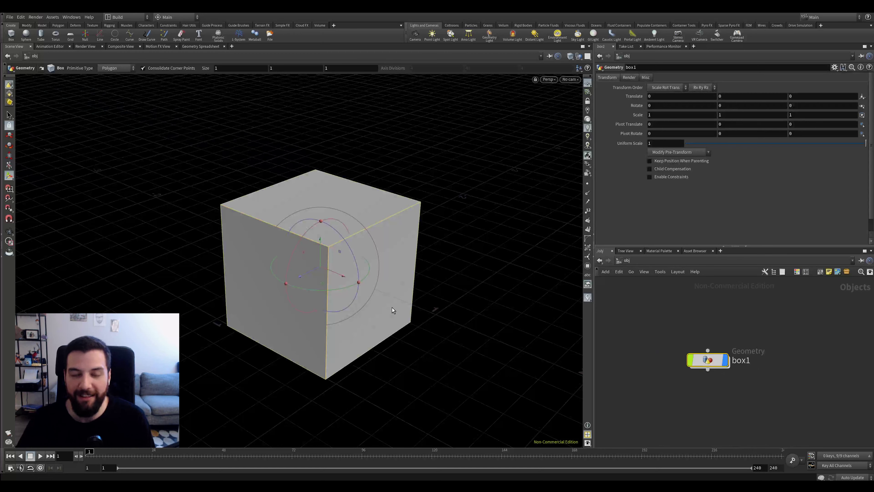
{"action": "scroll", "coordinate": [675, 324], "scroll_direction": "down", "scroll_amount": 2}
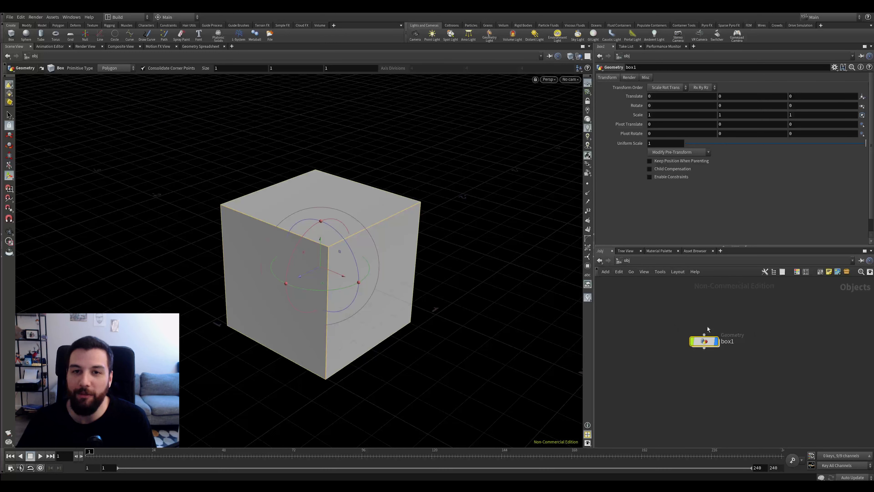
{"action": "scroll", "coordinate": [745, 352], "scroll_direction": "down", "scroll_amount": 1}
{"action": "scroll", "coordinate": [741, 347], "scroll_direction": "up", "scroll_amount": 2}
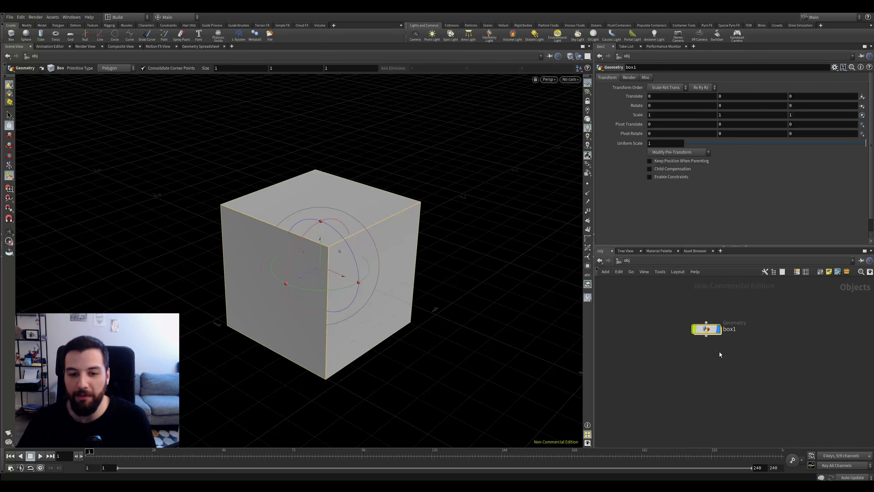
{"action": "middle_click_drag", "start_coordinate": [743, 297], "coordinate": [725, 309]}
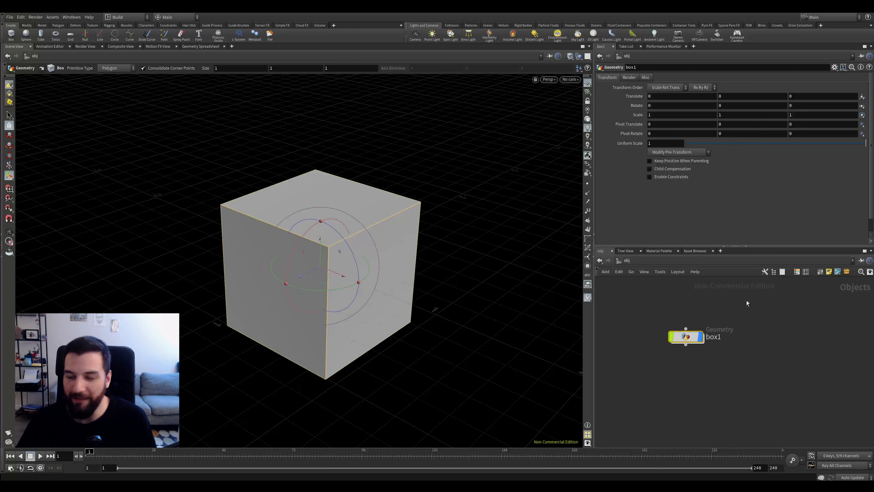
{"action": "scroll", "coordinate": [729, 315], "scroll_direction": "down", "scroll_amount": 1}
{"action": "scroll", "coordinate": [695, 317], "scroll_direction": "up", "scroll_amount": 1}
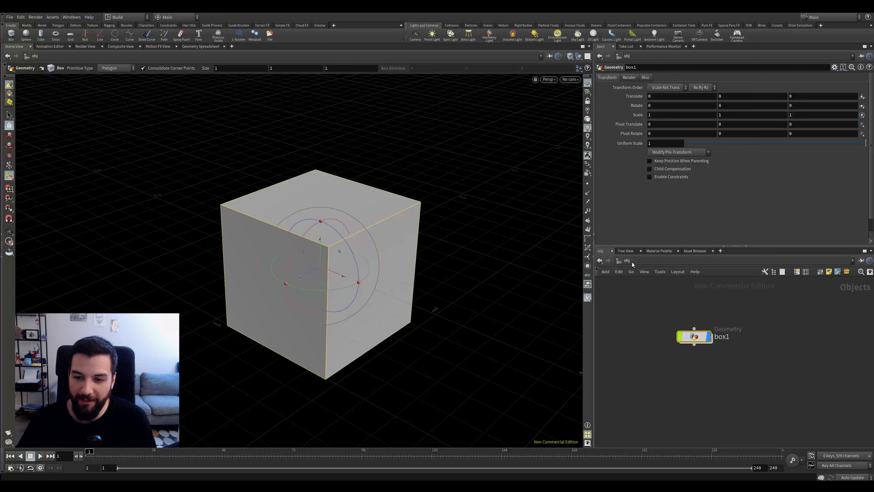
{"action": "middle_click_drag", "start_coordinate": [850, 296], "coordinate": [847, 301]}
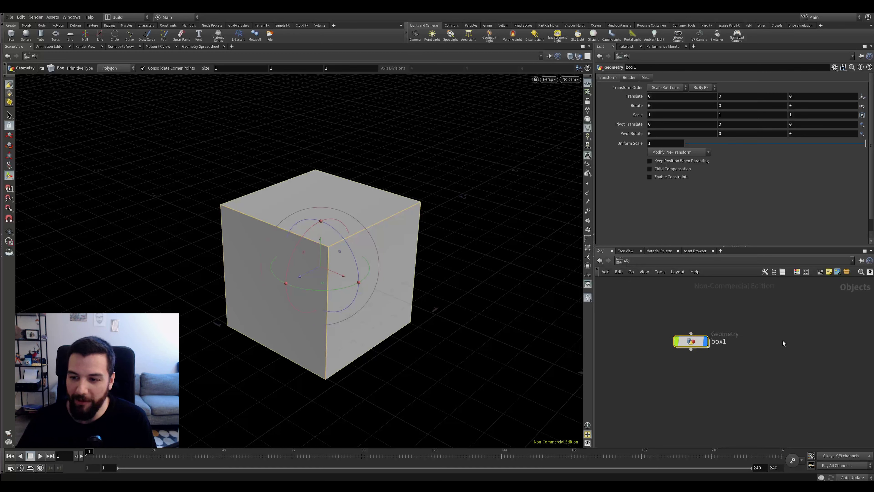
Step: Switch the network to the stage context, look at its TAB Menu, and return to the obj context
{"action": "left_click", "coordinate": [624, 261]}
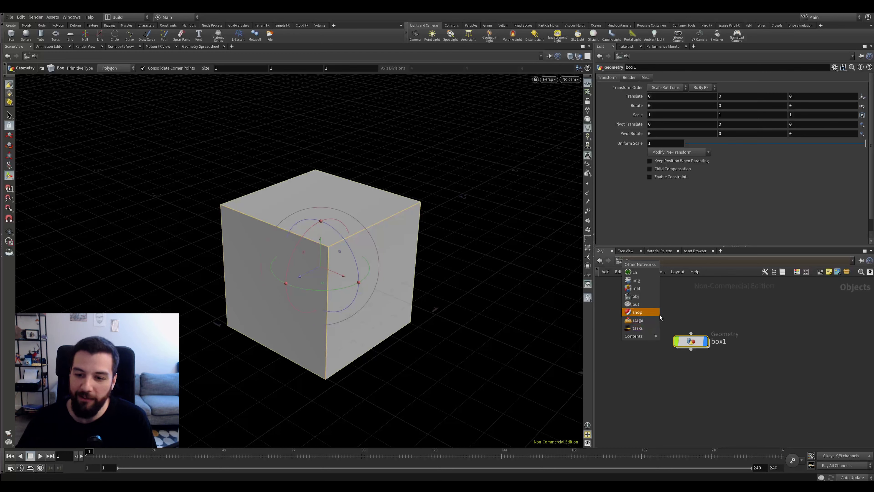
{"action": "left_click", "coordinate": [637, 320]}
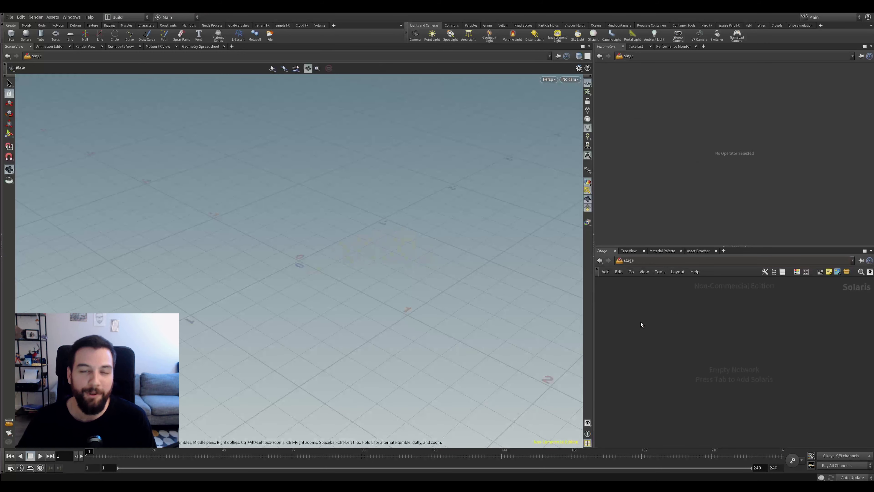
{"action": "key", "text": "Tab"}
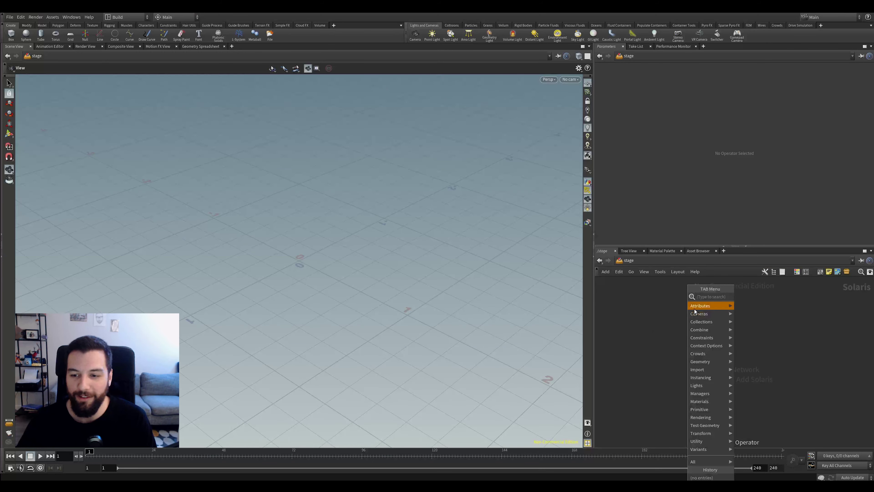
{"action": "left_click", "coordinate": [642, 334]}
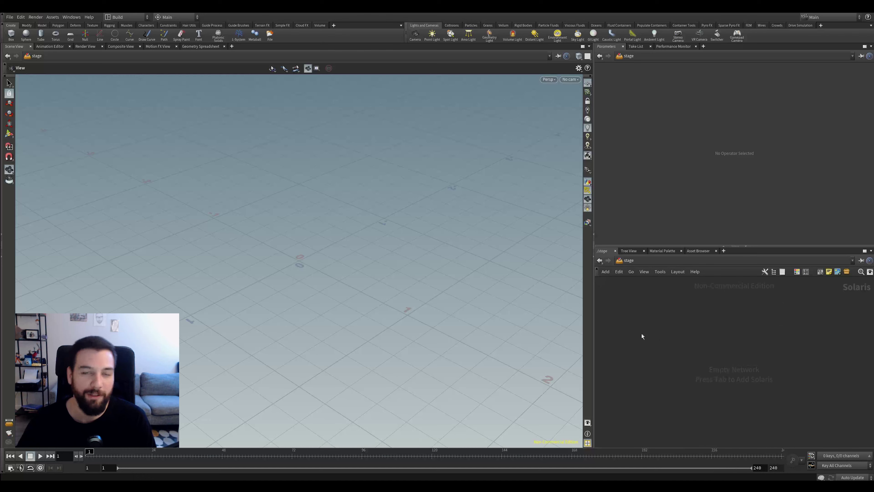
{"action": "left_click", "coordinate": [635, 260]}
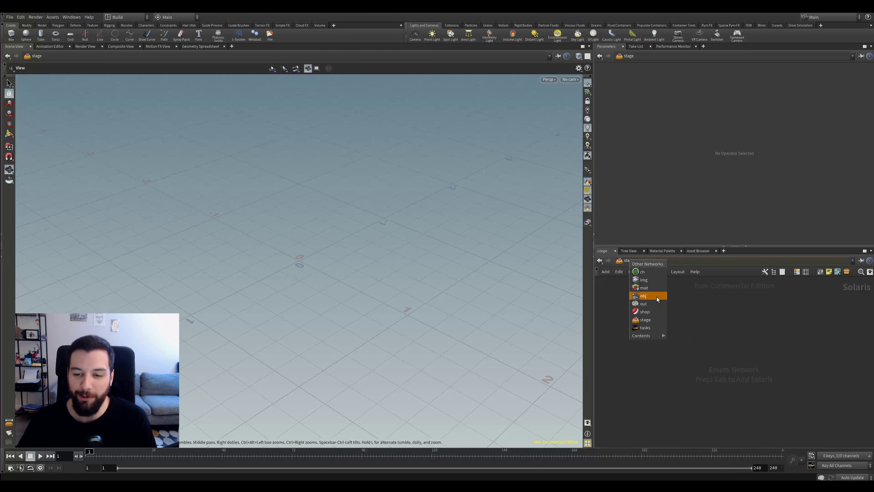
{"action": "left_click", "coordinate": [657, 296]}
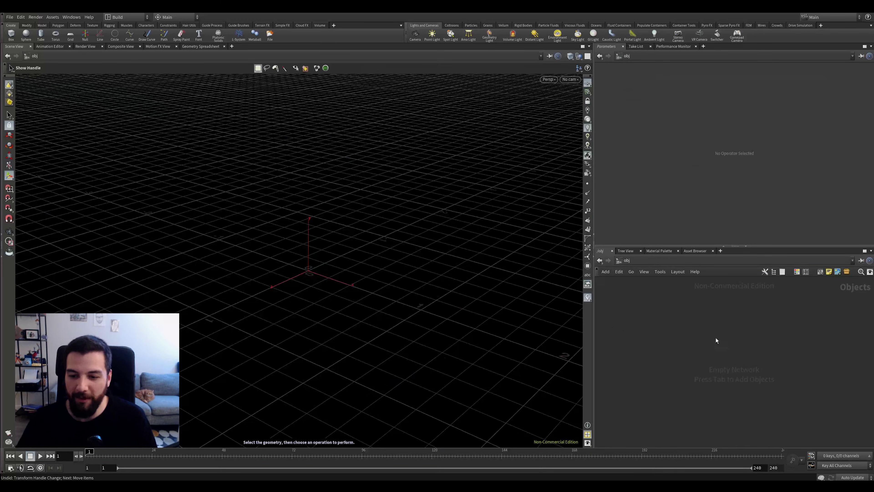
Step: Create a sphere object in the obj network by searching the TAB Menu for "sphere", and return to the View tool
{"action": "key", "text": "Tab"}
{"action": "type", "text": "sphere"}
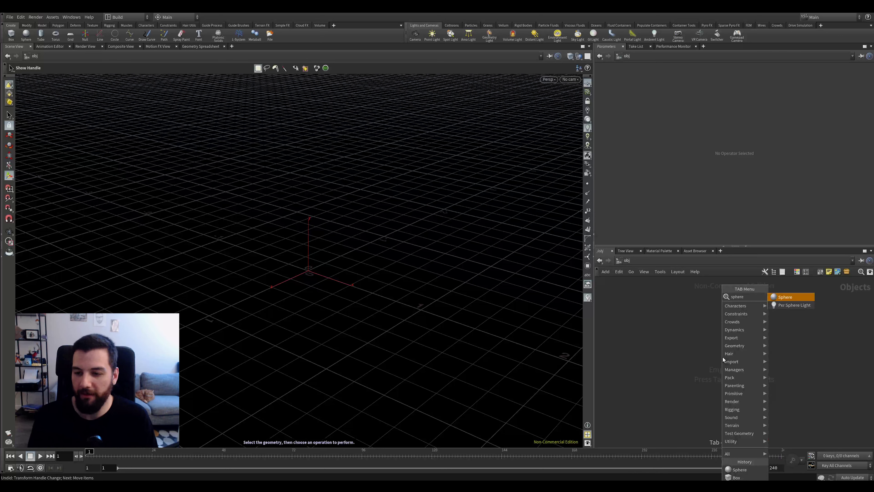
{"action": "key", "text": "Return"}
{"action": "left_click", "coordinate": [722, 357]}
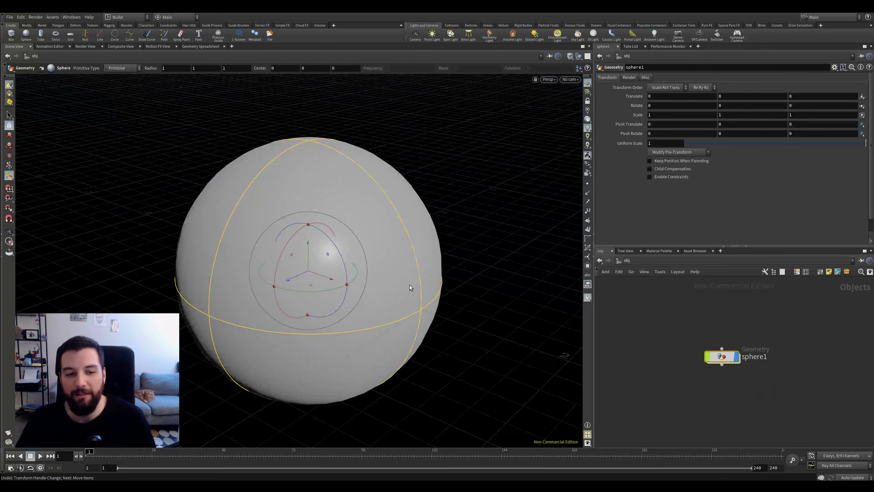
{"action": "key", "text": "Escape"}
{"action": "left_click_drag", "start_coordinate": [376, 244], "coordinate": [334, 217]}
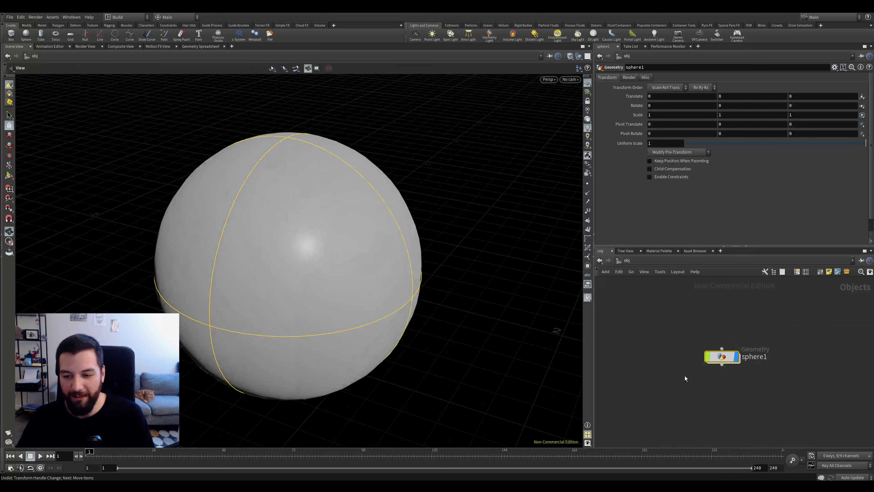
Step: Rotate the sphere object freehand with its viewport handles to about 49, 4.39, -363.8
{"action": "key", "text": "Return"}
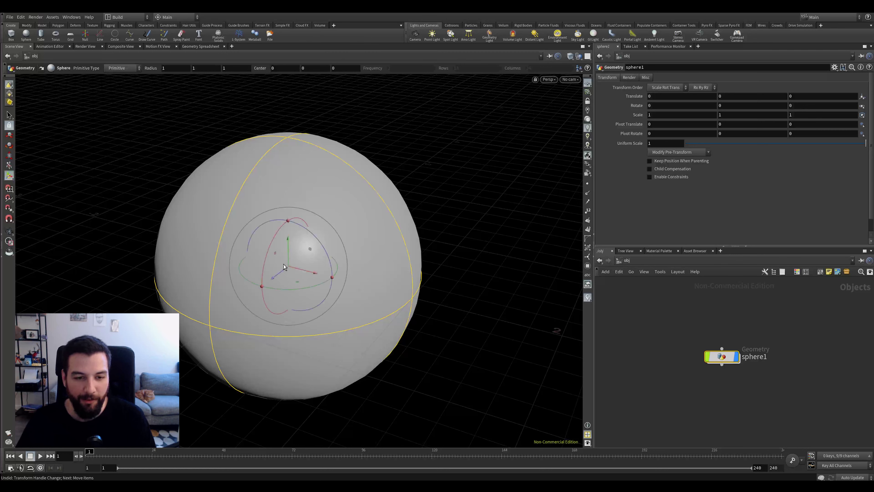
{"action": "left_click_drag", "start_coordinate": [279, 240], "coordinate": [274, 270]}
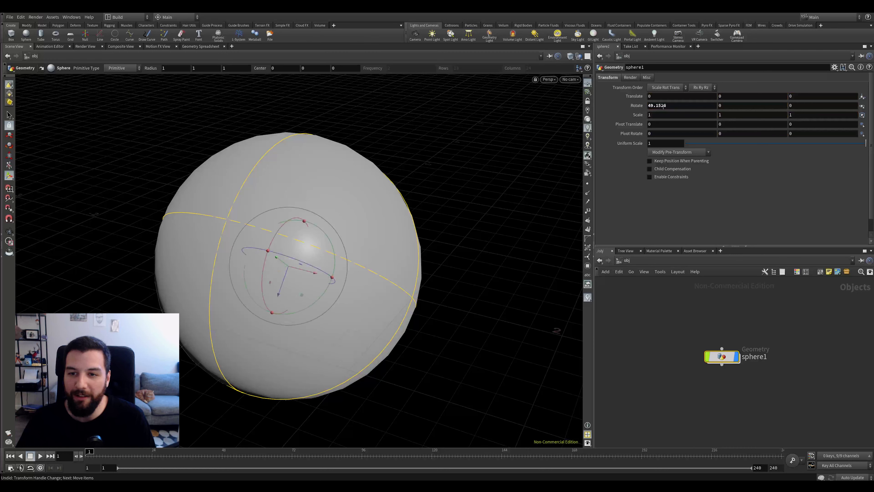
{"action": "left_click_drag", "start_coordinate": [331, 276], "coordinate": [352, 258]}
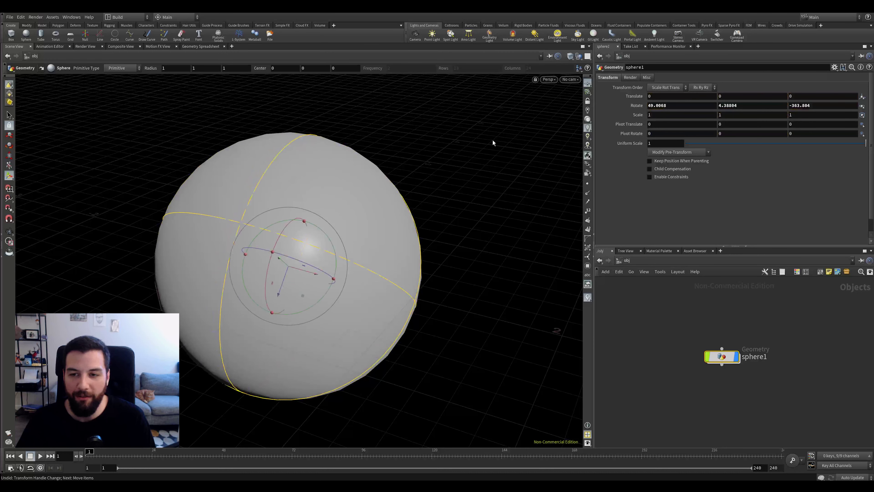
Step: Undo the sphere object's rotations with the View tool active and frame the selected sphere in the viewport
{"action": "key", "text": "Escape"}
{"action": "key", "text": "ctrl+z"}
{"action": "key", "text": "ctrl+z"}
{"action": "key", "text": "g"}
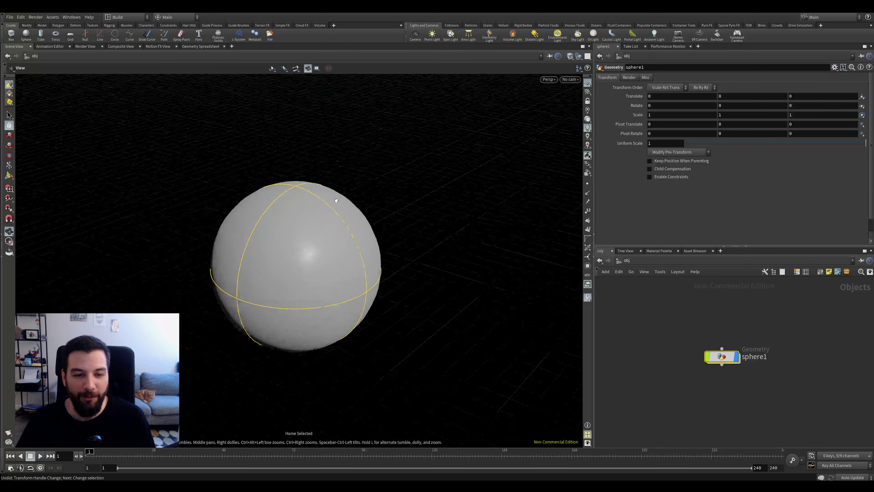
Step: Try scaling the sphere object through its Uniform Scale parameter and undo the change
{"action": "left_click_drag", "start_coordinate": [331, 204], "coordinate": [340, 196]}
{"action": "middle_click_drag", "start_coordinate": [341, 195], "coordinate": [355, 185]}
{"action": "right_click_drag", "start_coordinate": [356, 186], "coordinate": [404, 175]}
{"action": "left_click_drag", "start_coordinate": [404, 175], "coordinate": [403, 199]}
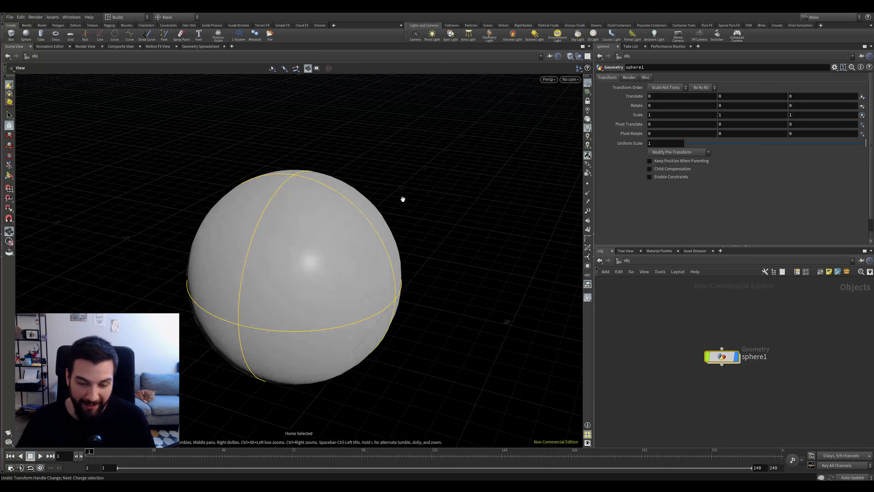
{"action": "left_click_drag", "start_coordinate": [401, 222], "coordinate": [374, 211]}
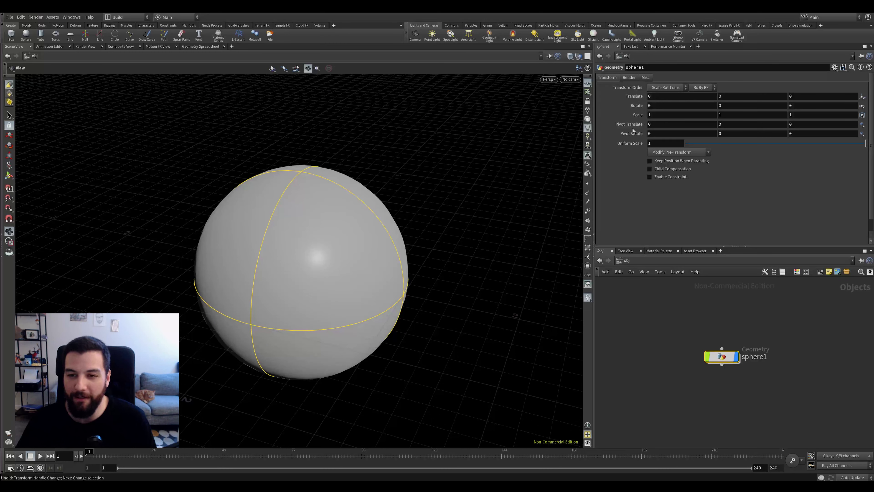
{"action": "left_click_drag", "start_coordinate": [709, 144], "coordinate": [865, 154]}
{"action": "key", "text": "ctrl+z"}
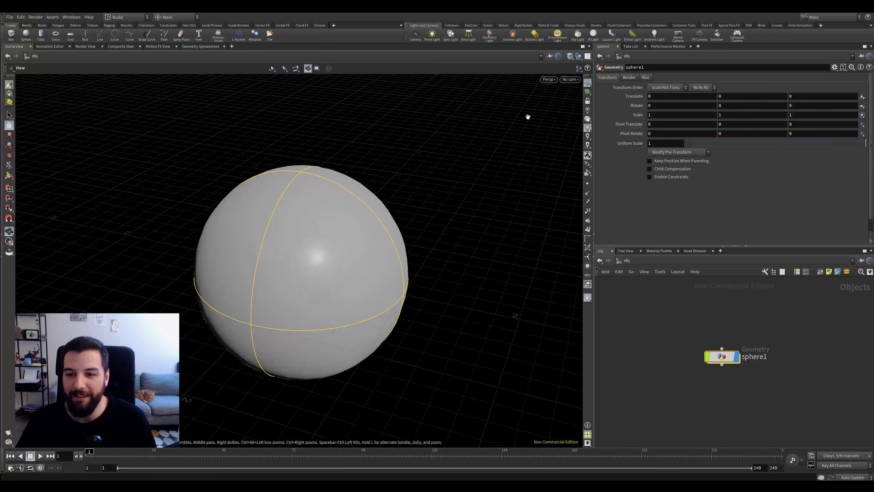
Step: Reposition the sphere object's node in the network and look at its Render parameters before returning to the Transform ones
{"action": "left_click_drag", "start_coordinate": [722, 354], "coordinate": [683, 350]}
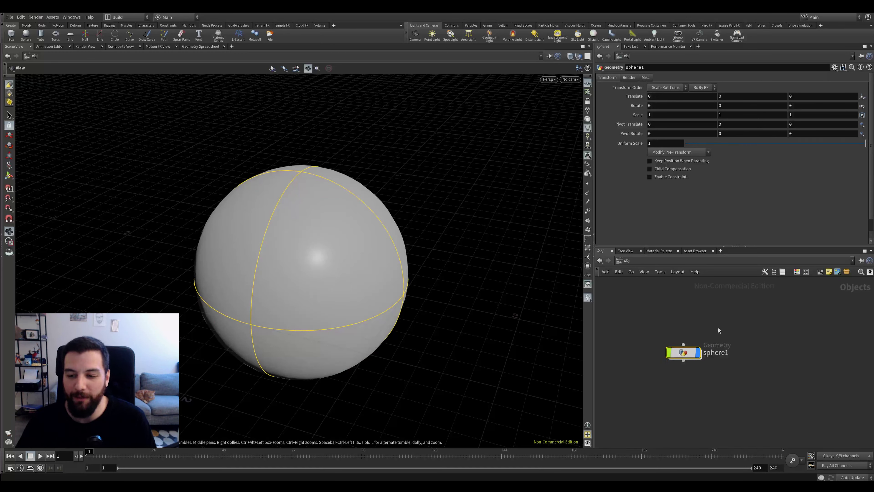
{"action": "left_click", "coordinate": [630, 78]}
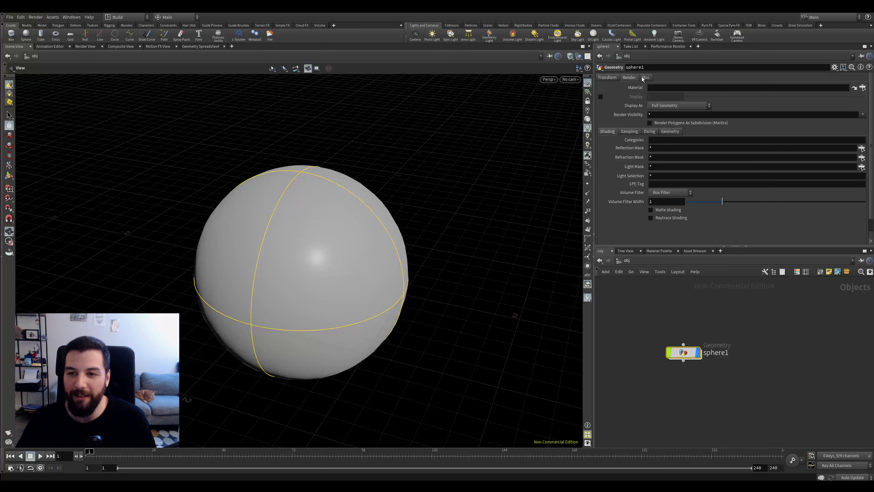
{"action": "left_click", "coordinate": [607, 77]}
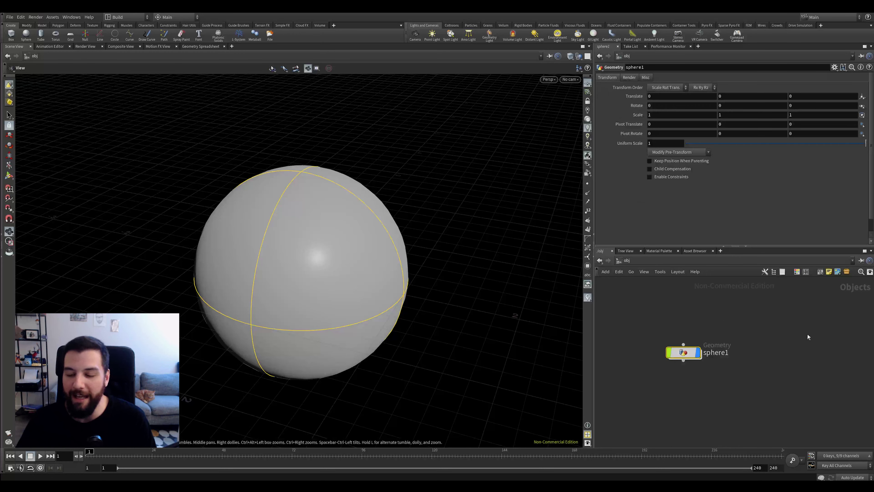
Step: Move the sphere object's node in the network, and enter it to select the sphere node at its geometry level
{"action": "middle_click_drag", "start_coordinate": [807, 334], "coordinate": [782, 339]}
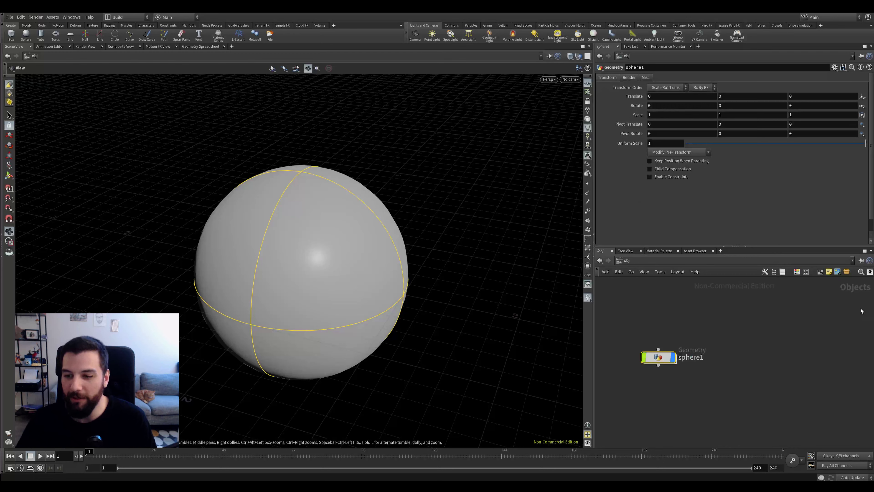
{"action": "middle_click_drag", "start_coordinate": [797, 309], "coordinate": [810, 310]}
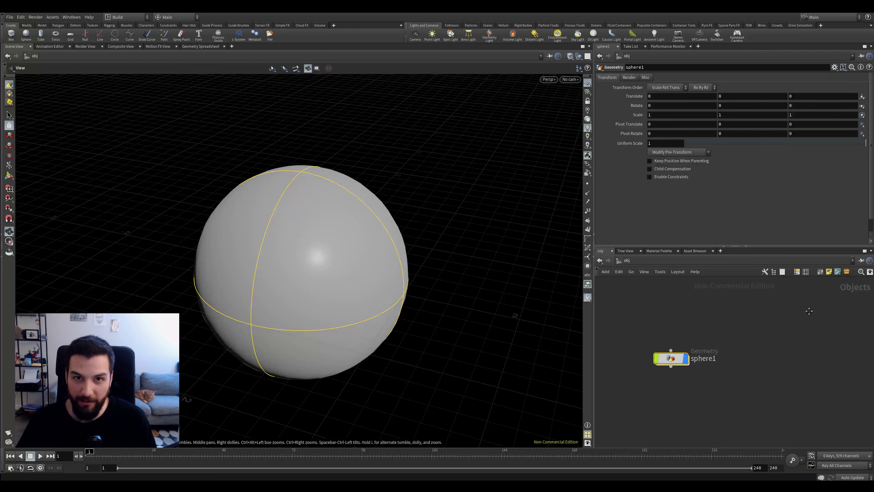
{"action": "scroll", "coordinate": [782, 321], "scroll_direction": "up", "scroll_amount": 3}
{"action": "middle_click_drag", "start_coordinate": [689, 326], "coordinate": [750, 305]}
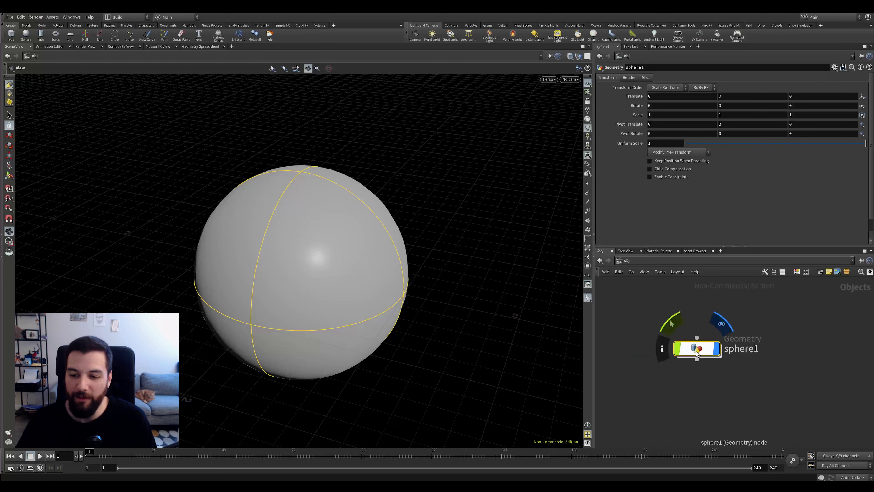
{"action": "mouse_move", "coordinate": [717, 347]}
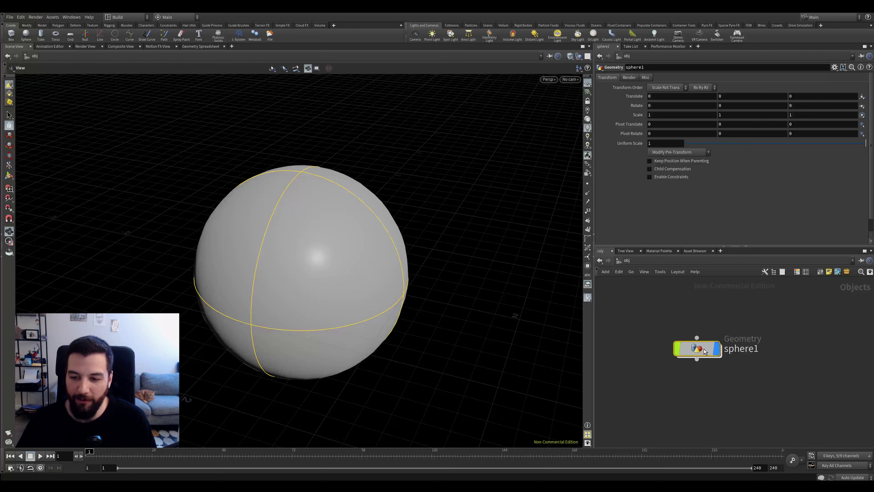
{"action": "left_click_drag", "start_coordinate": [707, 347], "coordinate": [725, 354]}
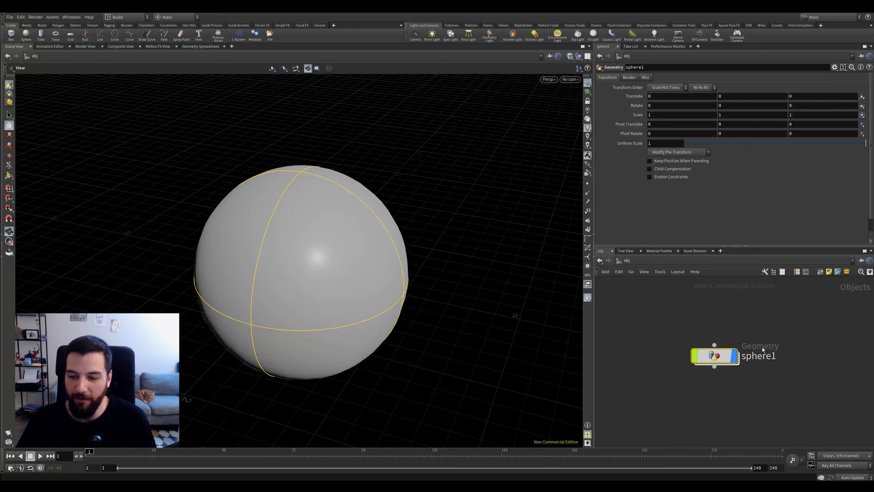
{"action": "double_click", "coordinate": [719, 356]}
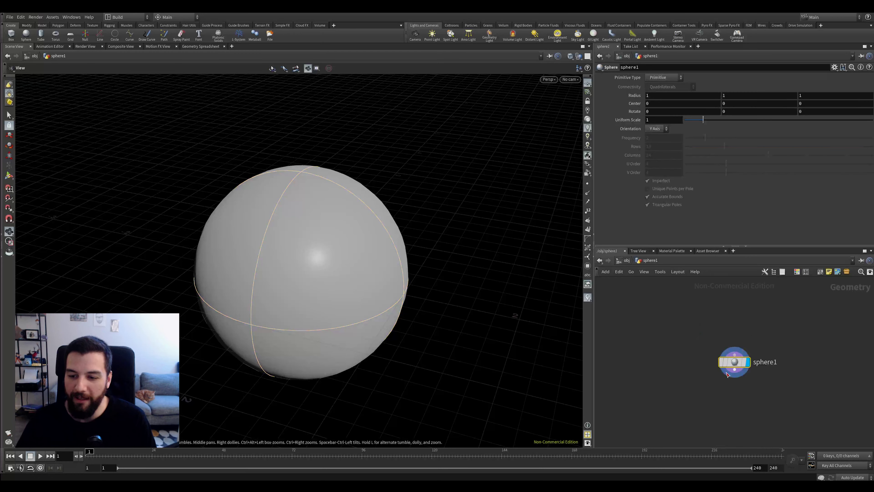
{"action": "left_click_drag", "start_coordinate": [688, 344], "coordinate": [777, 390]}
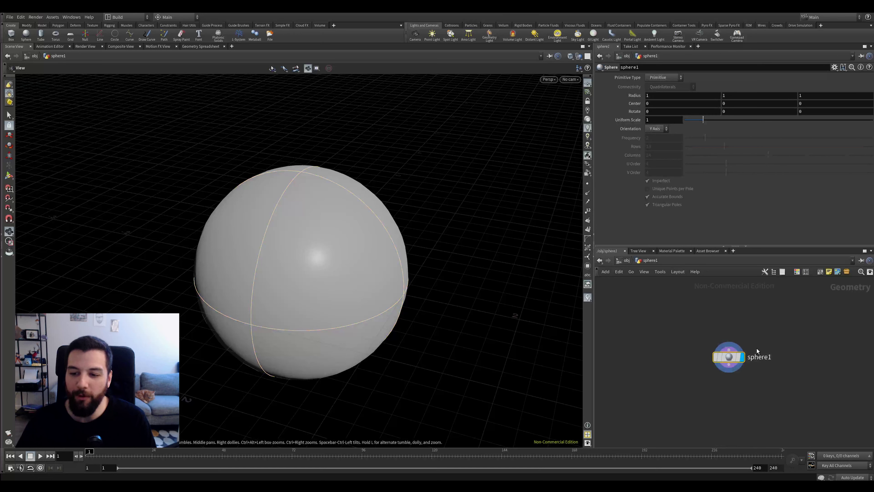
Step: Return to the object level and delete the sphere object
{"action": "middle_click_drag", "start_coordinate": [751, 350], "coordinate": [747, 342]}
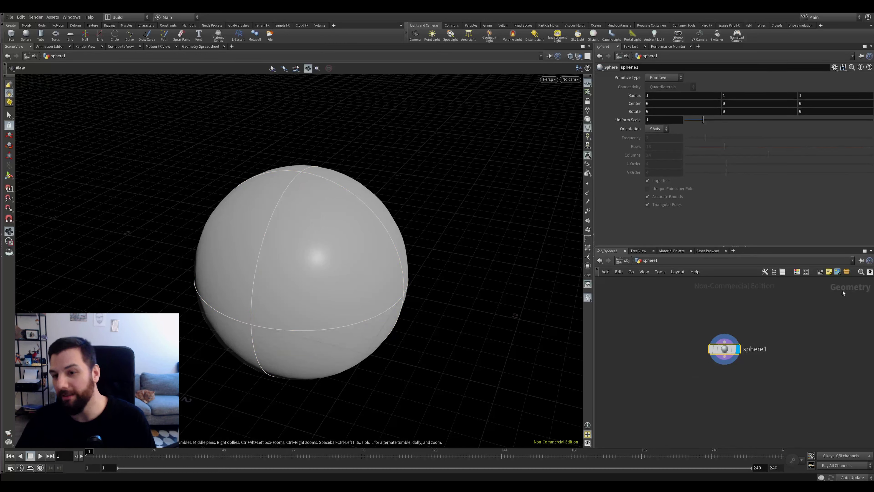
{"action": "left_click", "coordinate": [627, 261]}
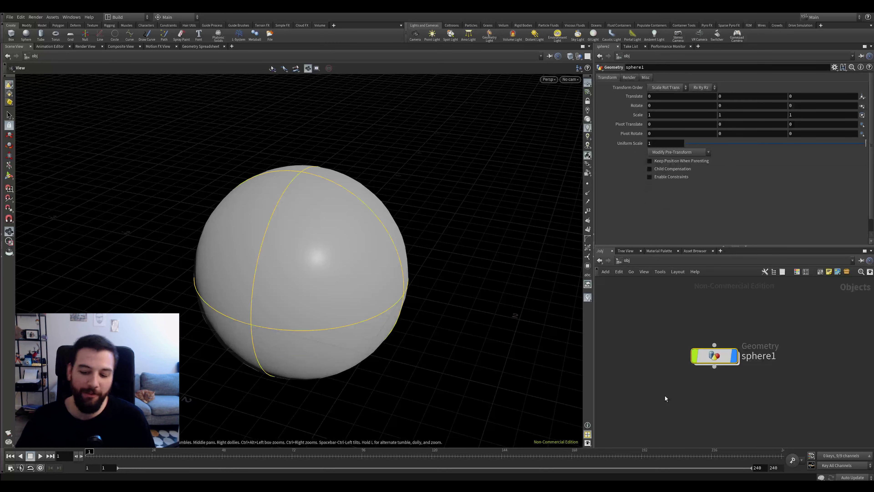
{"action": "key", "text": "Delete"}
Step: Add an empty Geometry object to the object network and reposition its node
{"action": "key", "text": "Tab"}
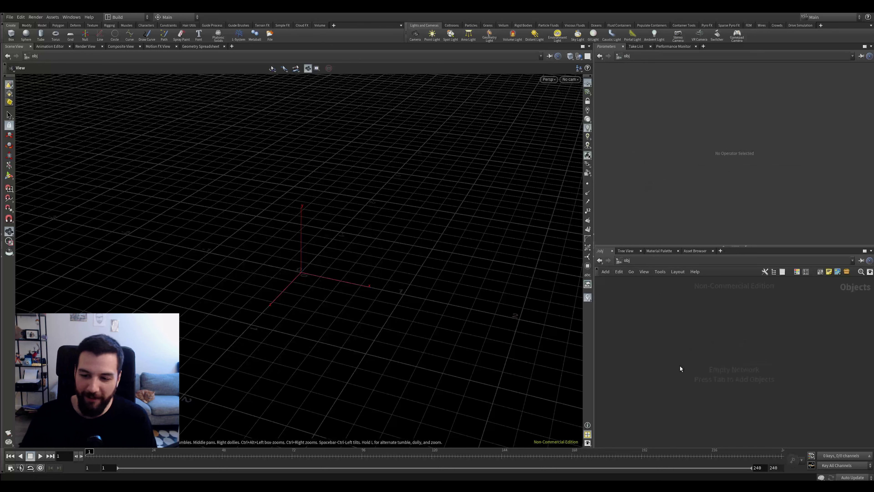
{"action": "type", "text": "geo"}
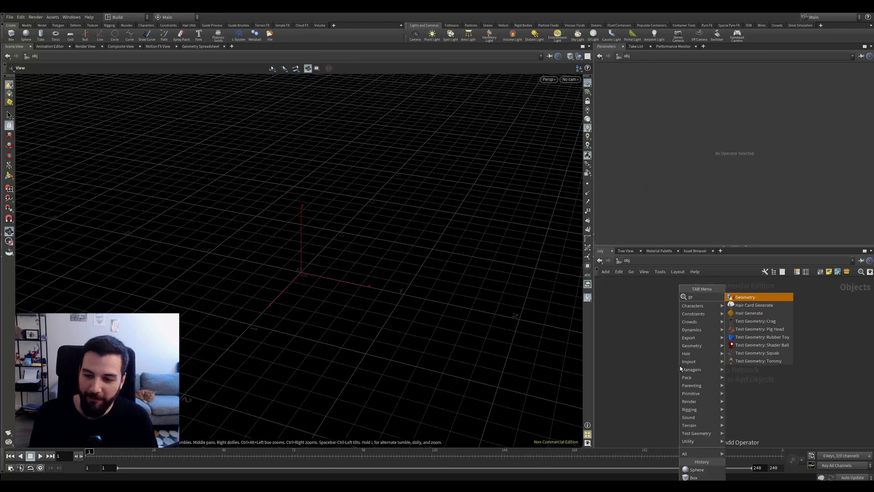
{"action": "key", "text": "Return"}
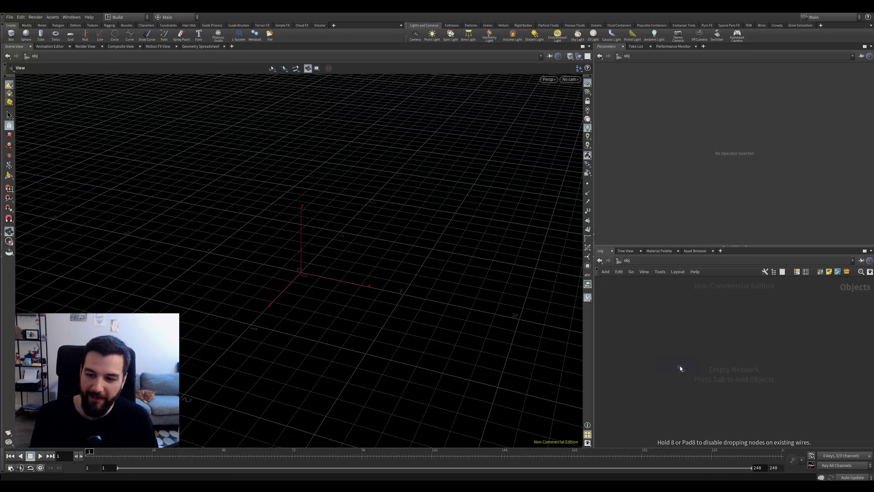
{"action": "left_click", "coordinate": [680, 365]}
{"action": "left_click_drag", "start_coordinate": [680, 366], "coordinate": [717, 359]}
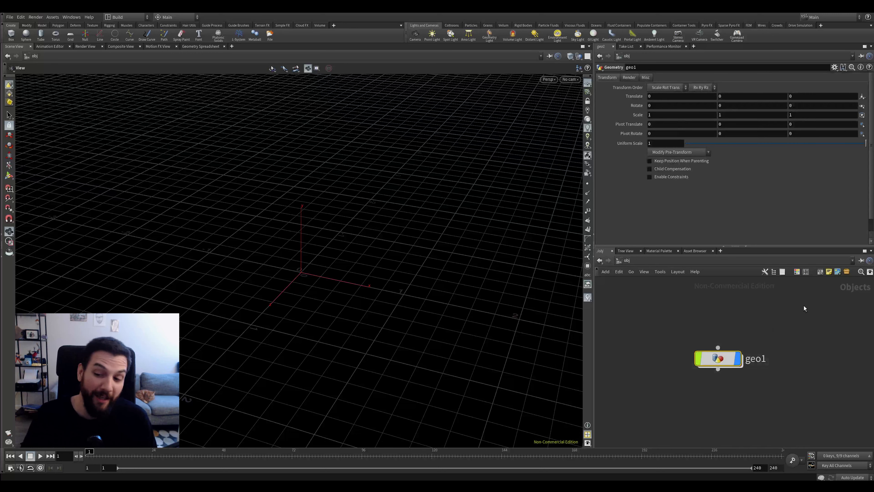
{"action": "left_click_drag", "start_coordinate": [718, 367], "coordinate": [692, 359]}
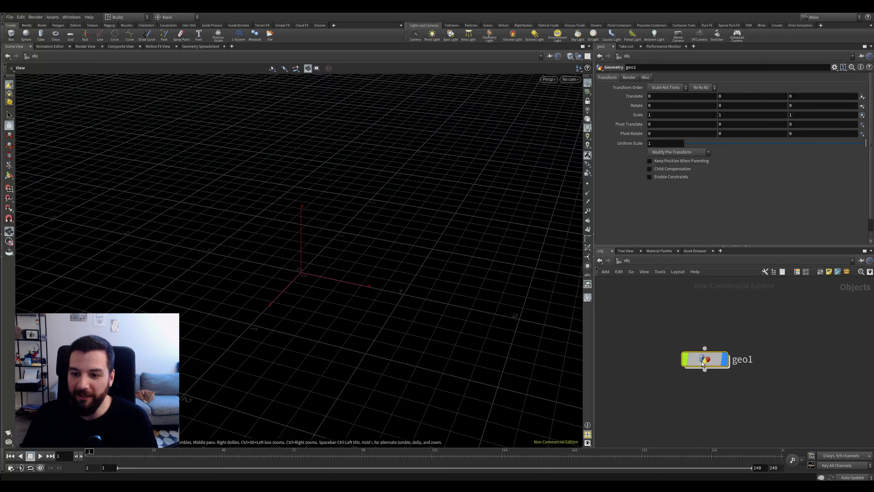
Step: Enter the new geometry object and add a Sphere node inside it
{"action": "double_click", "coordinate": [702, 362]}
{"action": "key", "text": "Tab"}
{"action": "type", "text": "sph"}
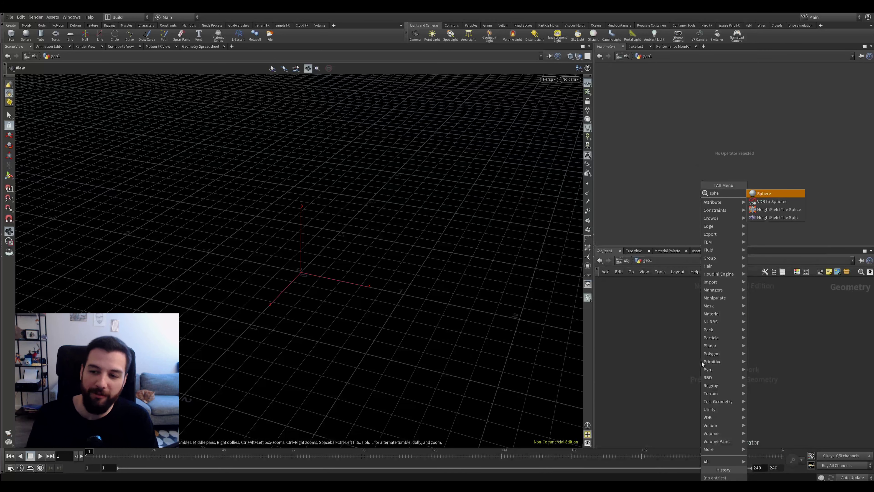
{"action": "key", "text": "Return"}
{"action": "left_click", "coordinate": [702, 361]}
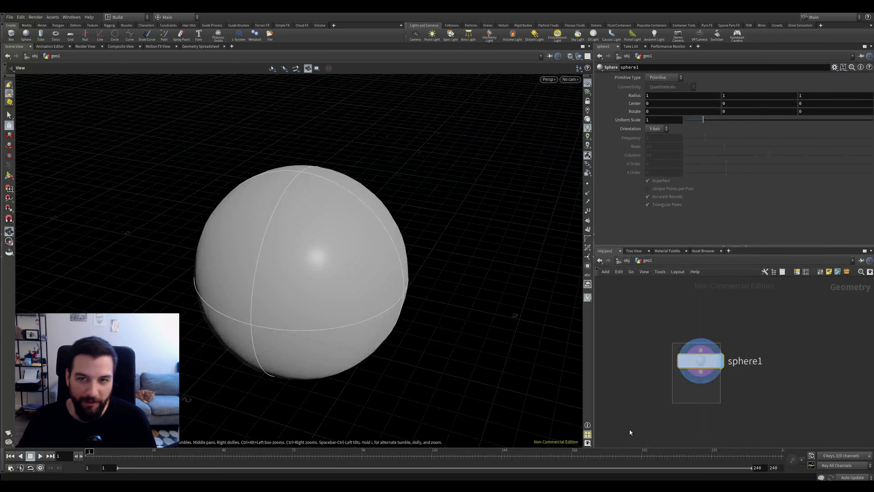
Step: Try adjusting the sphere node's X radius and undo the change
{"action": "left_click_drag", "start_coordinate": [409, 275], "coordinate": [433, 245]}
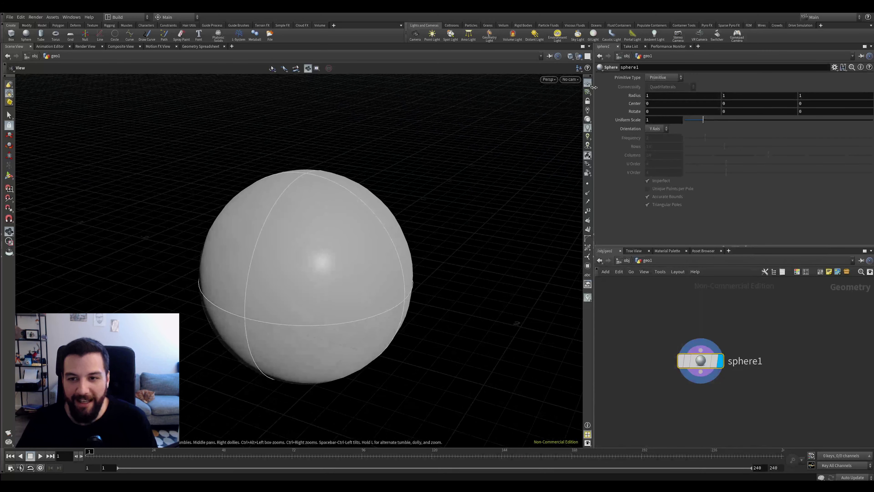
{"action": "middle_click_drag", "start_coordinate": [650, 96], "coordinate": [650, 97]}
{"action": "key", "text": "ctrl+z"}
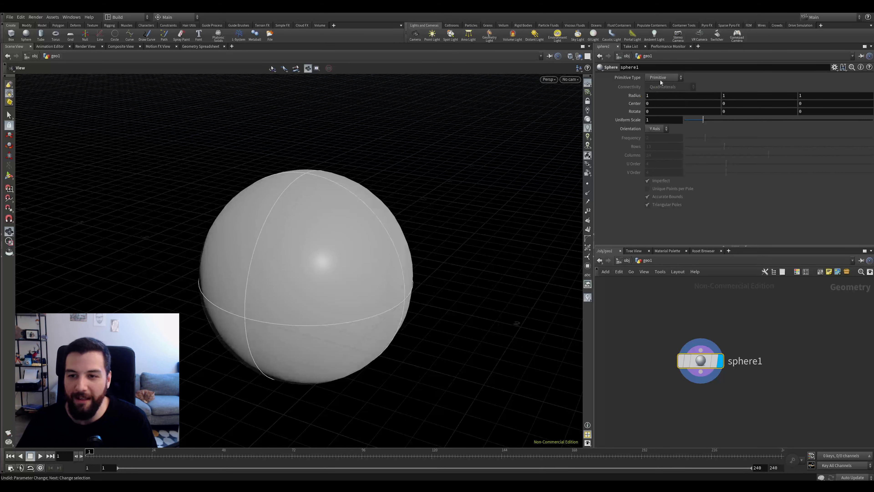
Step: Change the sphere's Primitive Type to Polygon and raise its Frequency to 6 and then 8
{"action": "left_click_drag", "start_coordinate": [415, 178], "coordinate": [408, 163]}
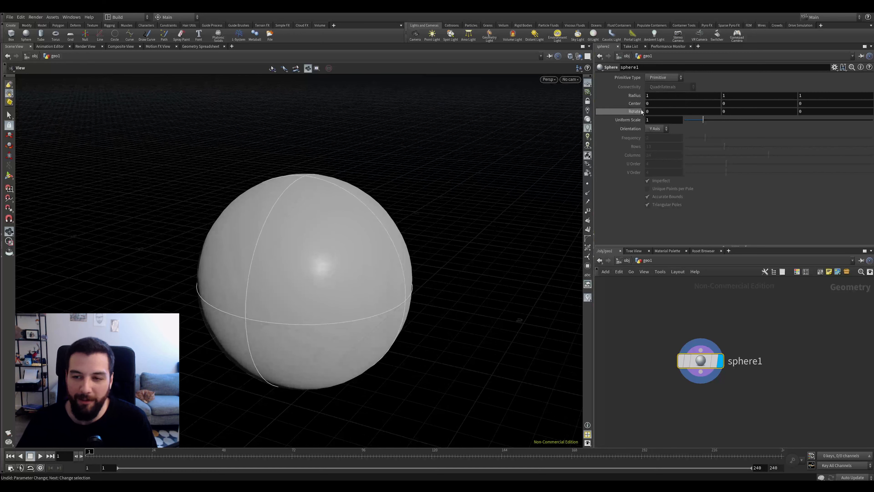
{"action": "left_click", "coordinate": [671, 78]}
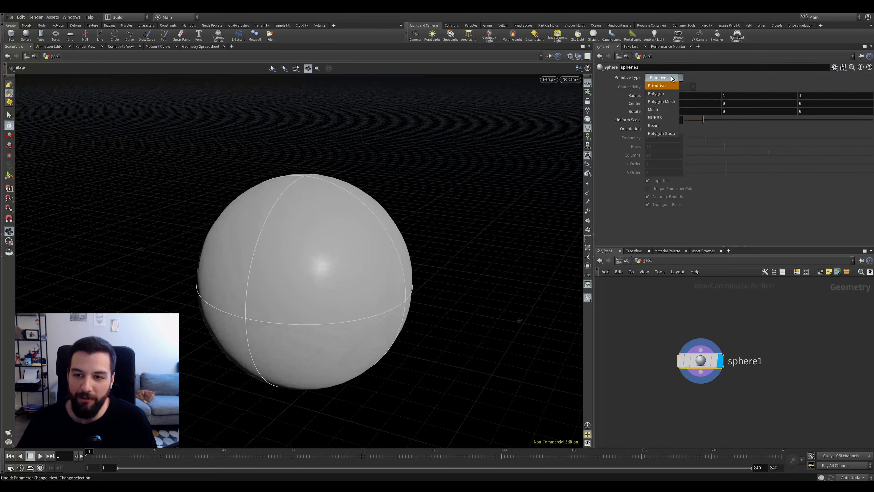
{"action": "left_click", "coordinate": [667, 95]}
{"action": "left_click_drag", "start_coordinate": [481, 164], "coordinate": [465, 166]}
{"action": "left_click_drag", "start_coordinate": [705, 138], "coordinate": [788, 138]}
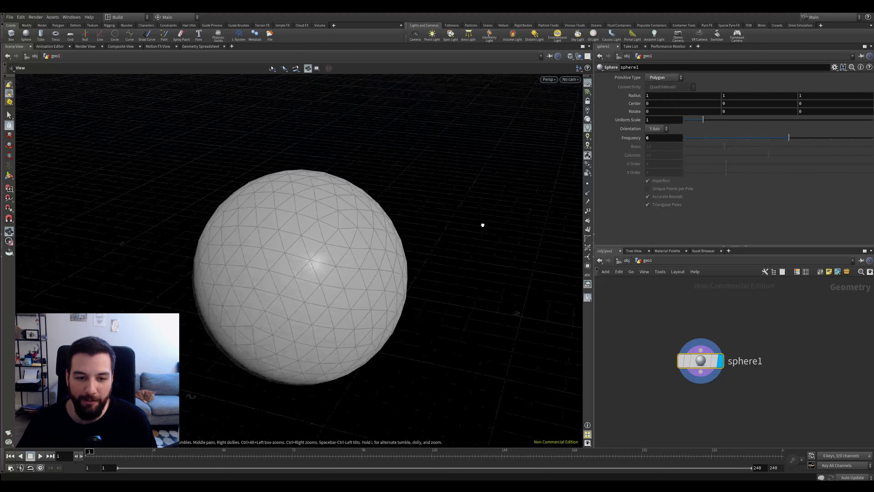
{"action": "left_click_drag", "start_coordinate": [482, 225], "coordinate": [496, 215]}
{"action": "left_click_drag", "start_coordinate": [447, 179], "coordinate": [409, 162]}
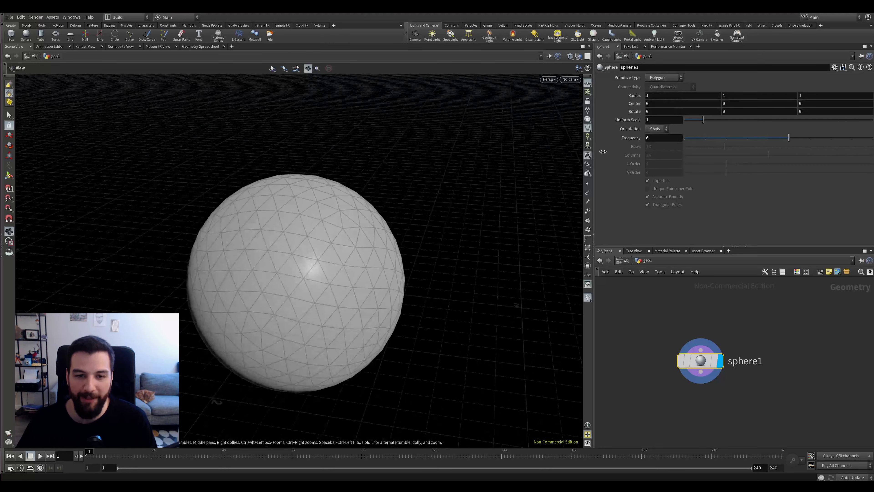
{"action": "left_click_drag", "start_coordinate": [789, 138], "coordinate": [831, 137]}
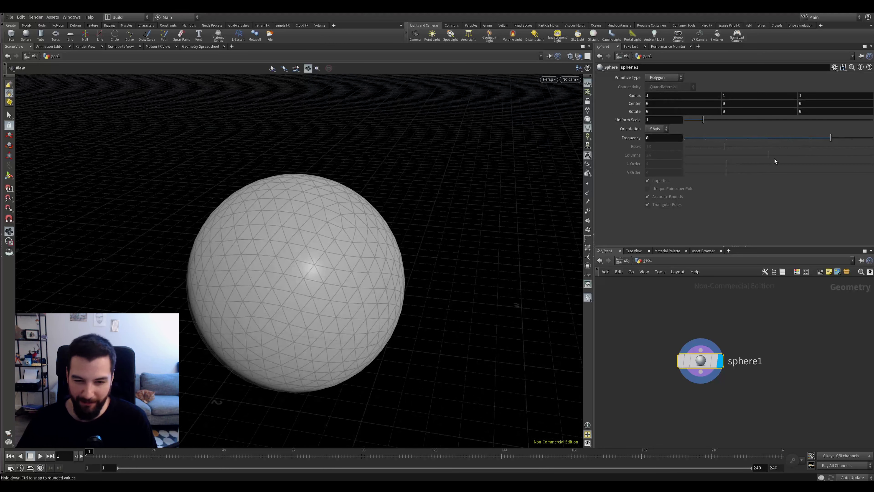
Step: Change the sphere's Primitive Type to Polygon Mesh and set 17 rows and 32 columns
{"action": "left_click", "coordinate": [657, 78]}
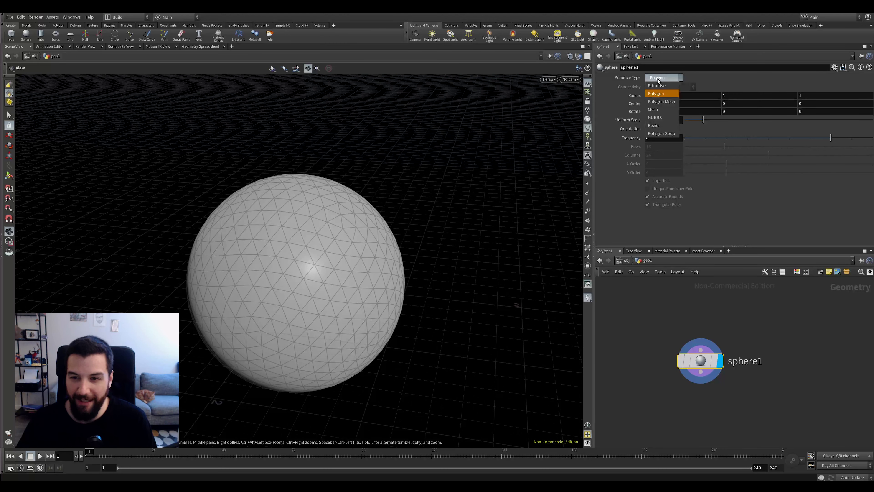
{"action": "left_click", "coordinate": [669, 103]}
{"action": "left_click_drag", "start_coordinate": [453, 198], "coordinate": [429, 196]}
{"action": "left_click_drag", "start_coordinate": [724, 149], "coordinate": [849, 155]}
{"action": "left_click_drag", "start_coordinate": [761, 151], "coordinate": [740, 148]}
{"action": "left_click_drag", "start_coordinate": [457, 183], "coordinate": [447, 217]}
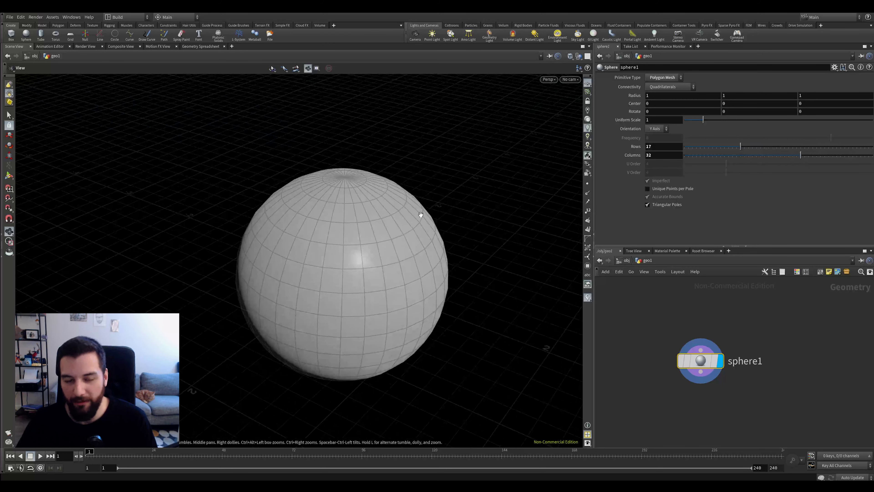
Step: Examine the polygon mesh sphere's node information, including its point, primitive, vertex and polygon counts, and close the info window
{"action": "middle_click_drag", "start_coordinate": [743, 325], "coordinate": [761, 335]}
{"action": "scroll", "coordinate": [751, 306], "scroll_direction": "down", "scroll_amount": 1}
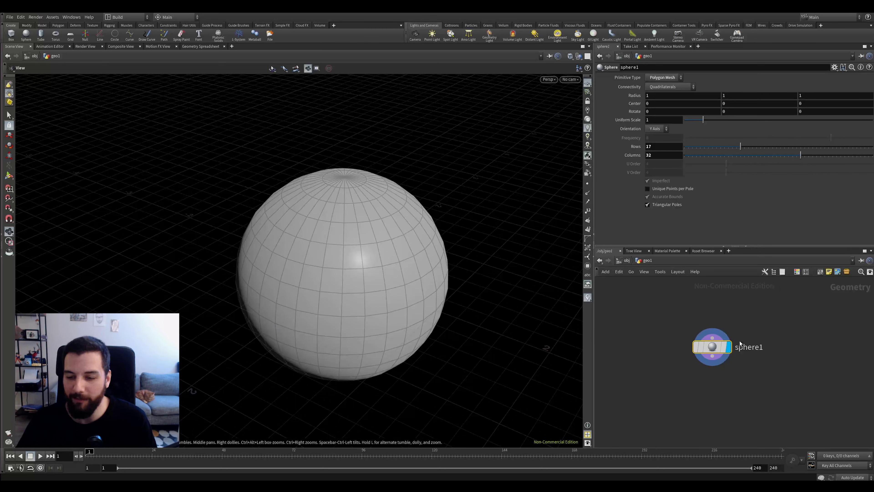
{"action": "mouse_move", "coordinate": [713, 347]}
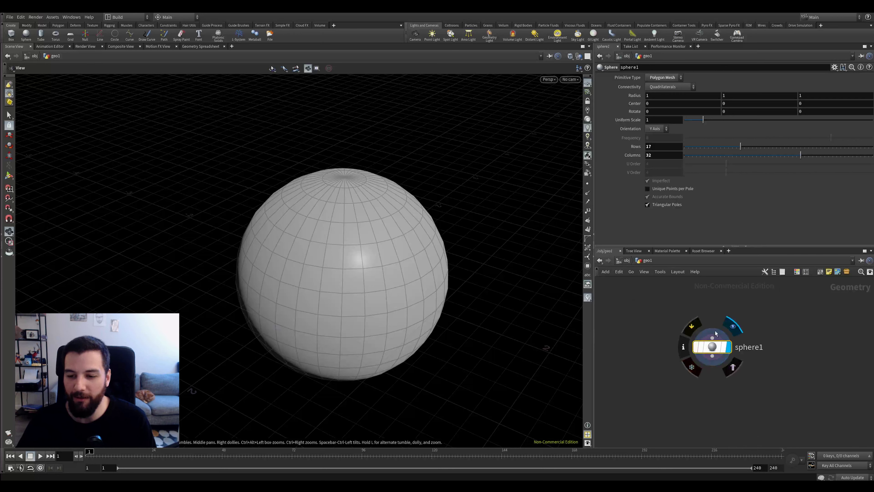
{"action": "middle_click", "coordinate": [713, 348]}
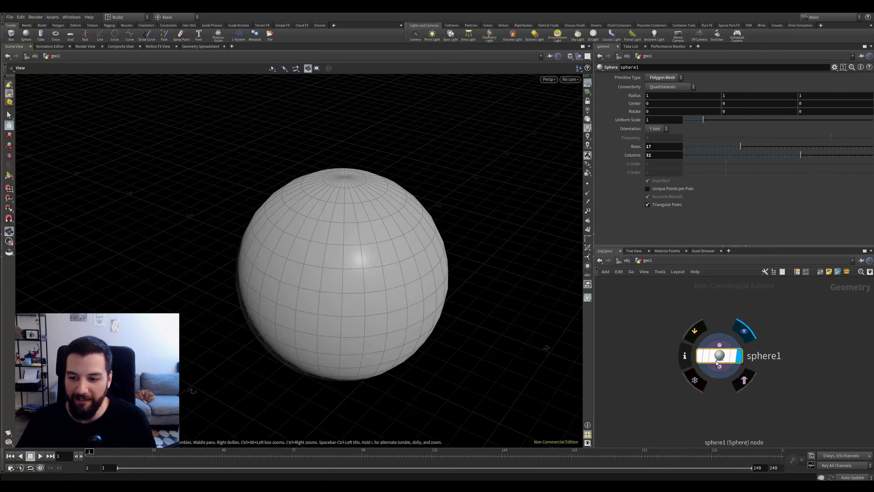
{"action": "left_click", "coordinate": [686, 358]}
{"action": "left_click_drag", "start_coordinate": [614, 251], "coordinate": [569, 232]}
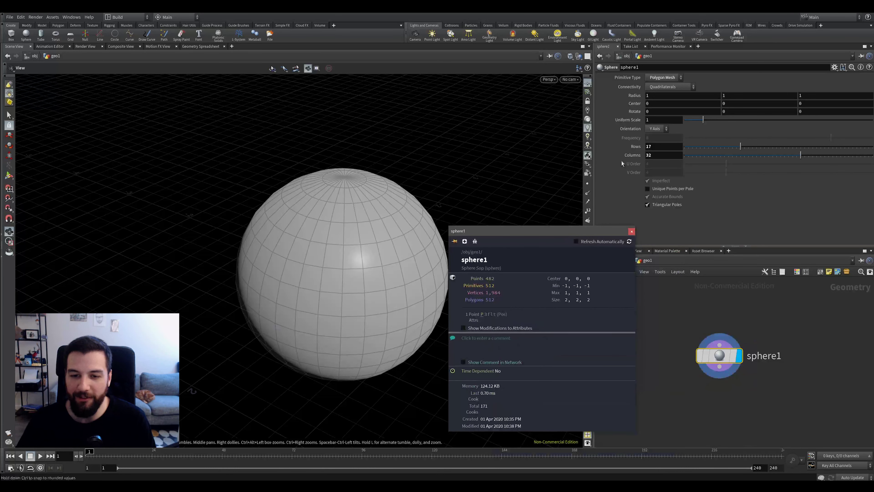
{"action": "left_click_drag", "start_coordinate": [529, 234], "coordinate": [609, 200]}
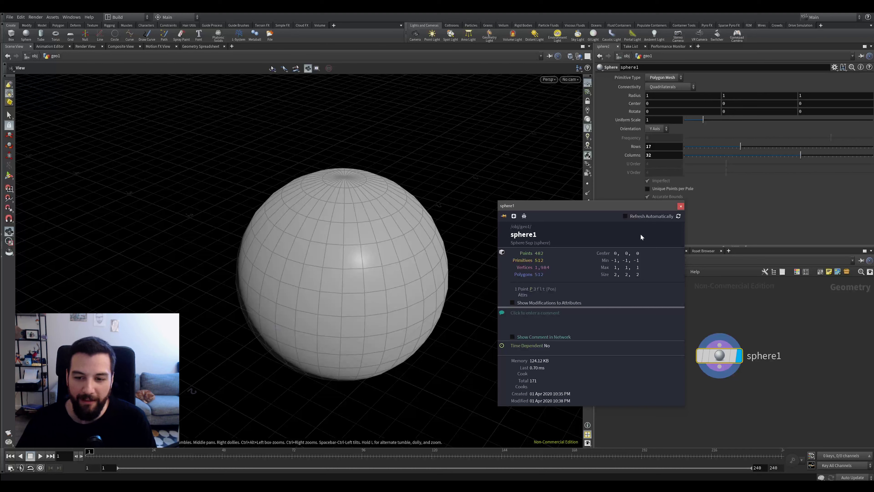
{"action": "left_click", "coordinate": [680, 206]}
Step: Set the sphere's Primitive Type back to Primitive and check its node information
{"action": "left_click", "coordinate": [662, 78]}
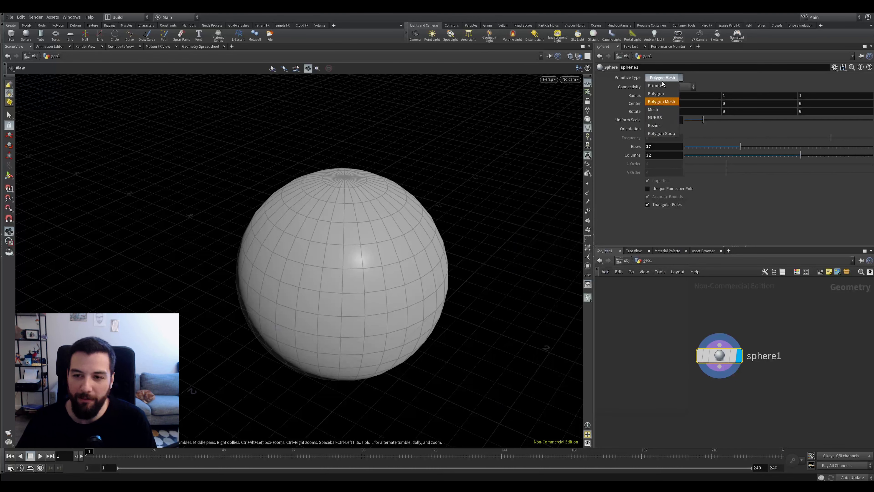
{"action": "left_click", "coordinate": [661, 85]}
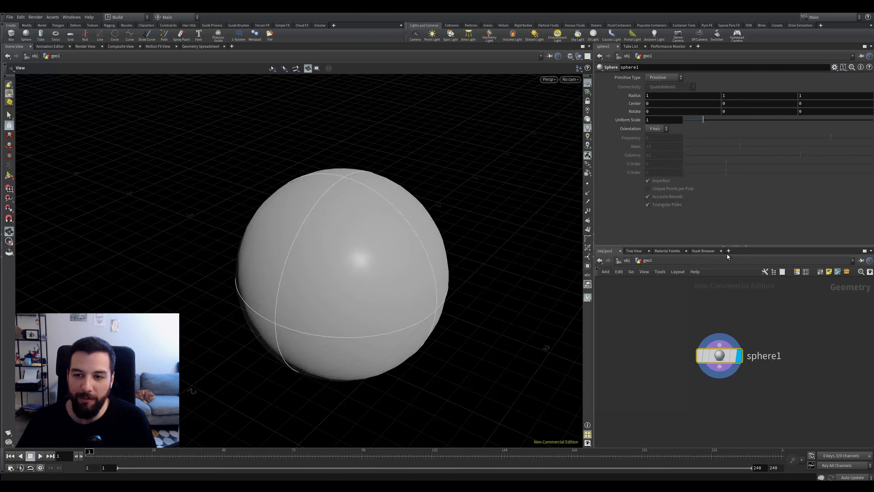
{"action": "middle_click", "coordinate": [719, 355]}
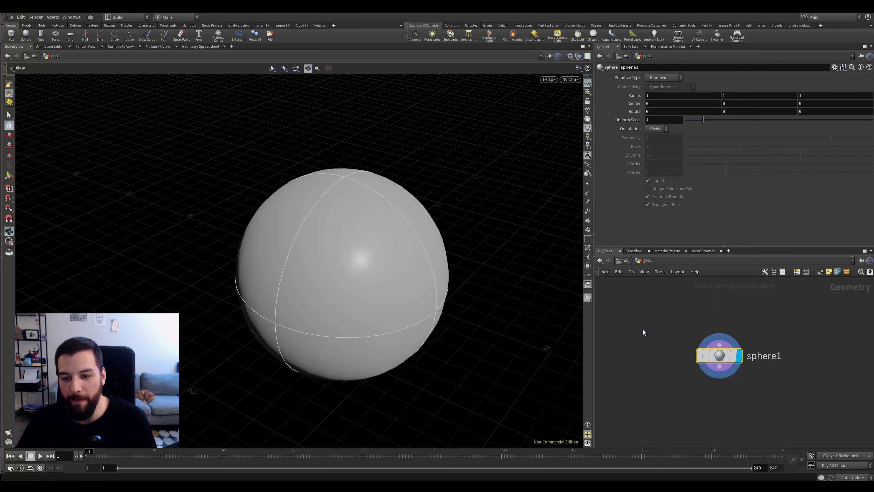
Step: Move the sphere node slightly in the network, and set its Primitive Type to Polygon with a Frequency of 6
{"action": "left_click_drag", "start_coordinate": [720, 355], "coordinate": [709, 352]}
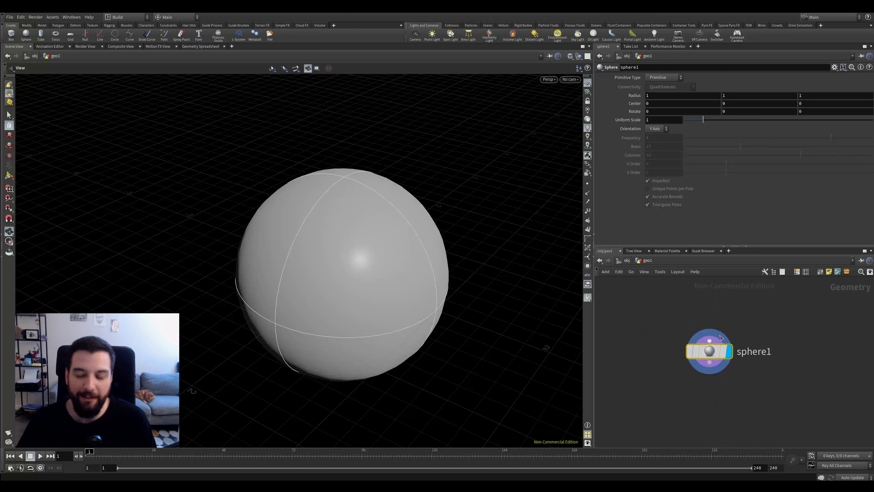
{"action": "left_click", "coordinate": [663, 83]}
{"action": "left_click", "coordinate": [665, 97]}
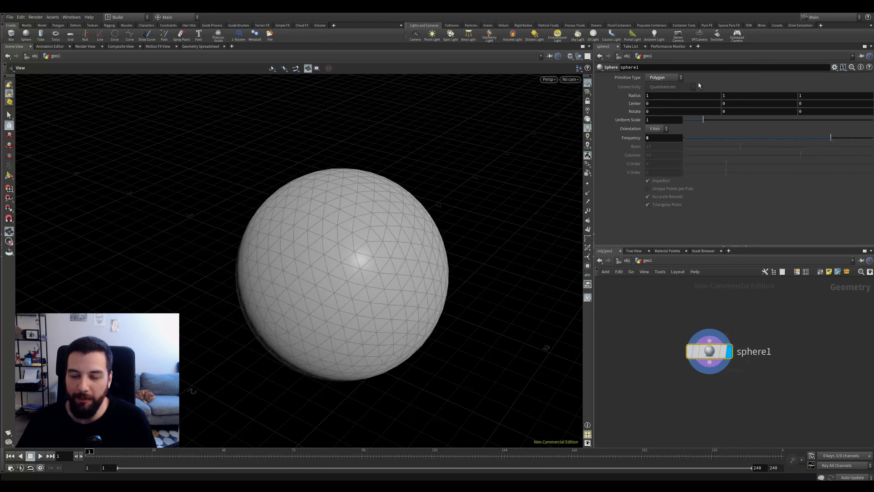
{"action": "left_click_drag", "start_coordinate": [743, 139], "coordinate": [787, 145]}
Step: Examine the polygon sphere's point and primitive counts in its node information window, and close the window
{"action": "middle_click", "coordinate": [715, 353]}
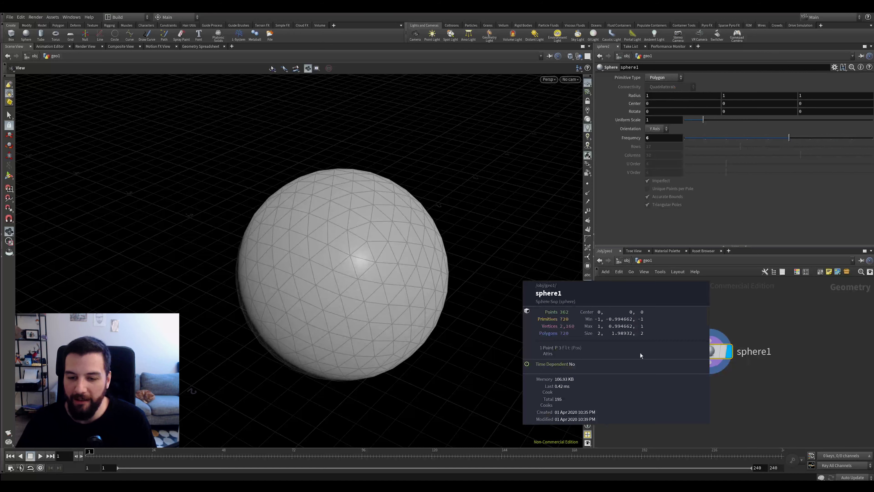
{"action": "left_click", "coordinate": [678, 353]}
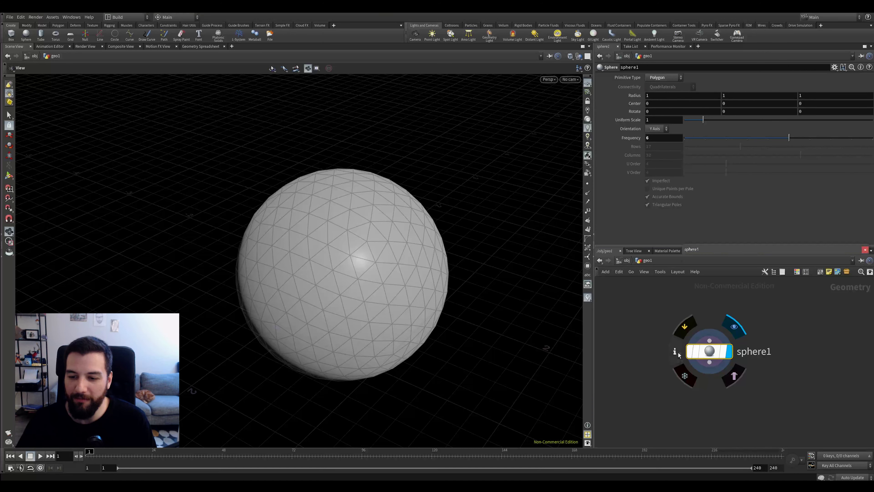
{"action": "left_click_drag", "start_coordinate": [719, 264], "coordinate": [525, 196]}
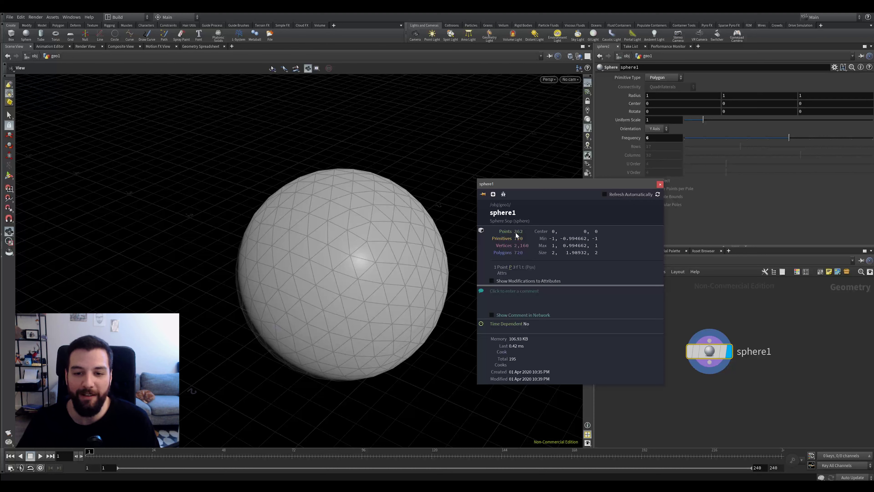
{"action": "left_click", "coordinate": [658, 184]}
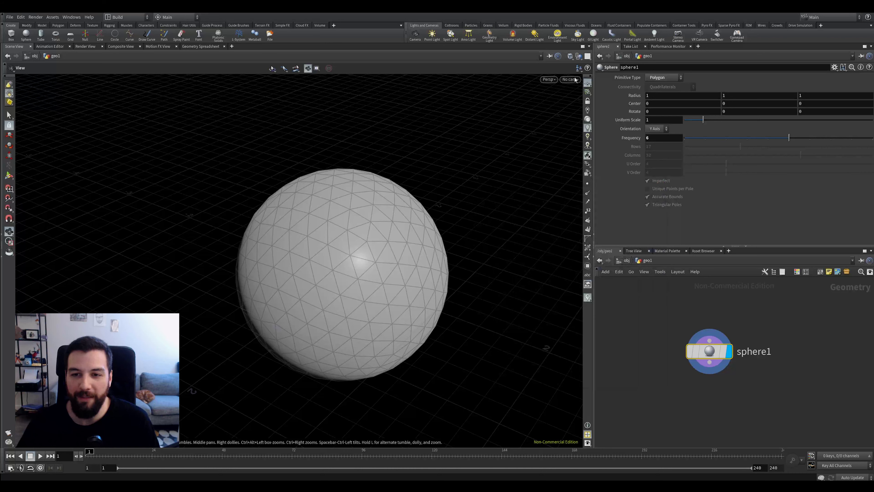
Step: Display the sphere's points and point numbers in the viewport, with a close-up view of its surface
{"action": "left_click", "coordinate": [588, 184]}
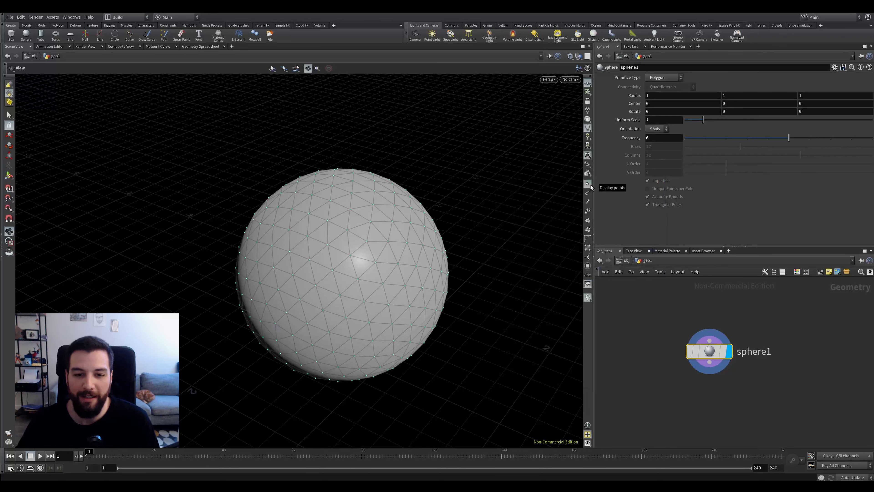
{"action": "scroll", "coordinate": [449, 171], "scroll_direction": "up", "scroll_amount": 3}
{"action": "middle_click_drag", "start_coordinate": [347, 263], "coordinate": [353, 221]}
{"action": "scroll", "coordinate": [353, 221], "scroll_direction": "up", "scroll_amount": 4}
{"action": "mouse_move", "coordinate": [409, 215]}
{"action": "middle_mouse_down"}
{"action": "mouse_move", "coordinate": [434, 188]}
{"action": "mouse_move", "coordinate": [407, 206]}
{"action": "middle_mouse_up"}
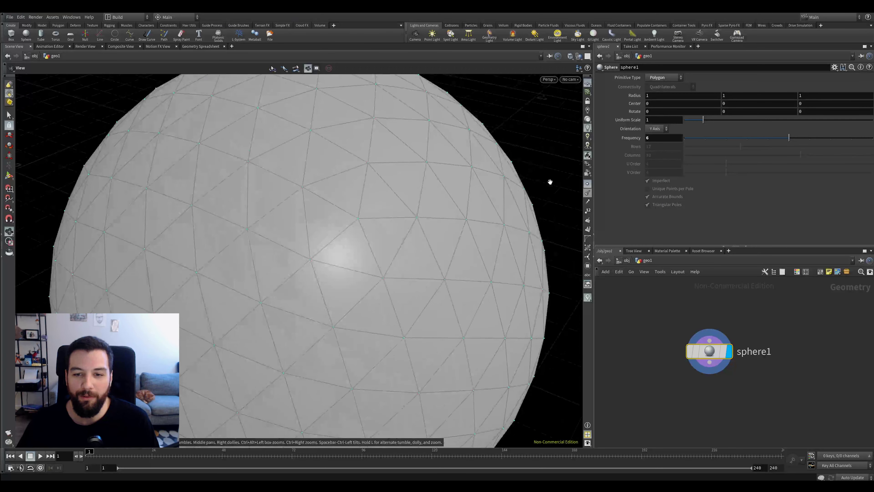
{"action": "left_click", "coordinate": [586, 212]}
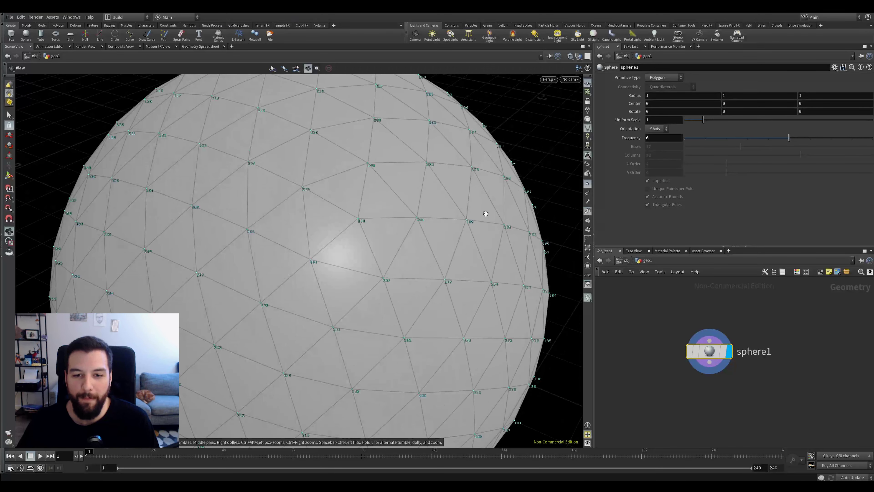
Step: Examine the numbered points on the polygon sphere's surface up close
{"action": "scroll", "coordinate": [470, 210], "scroll_direction": "up", "scroll_amount": 6}
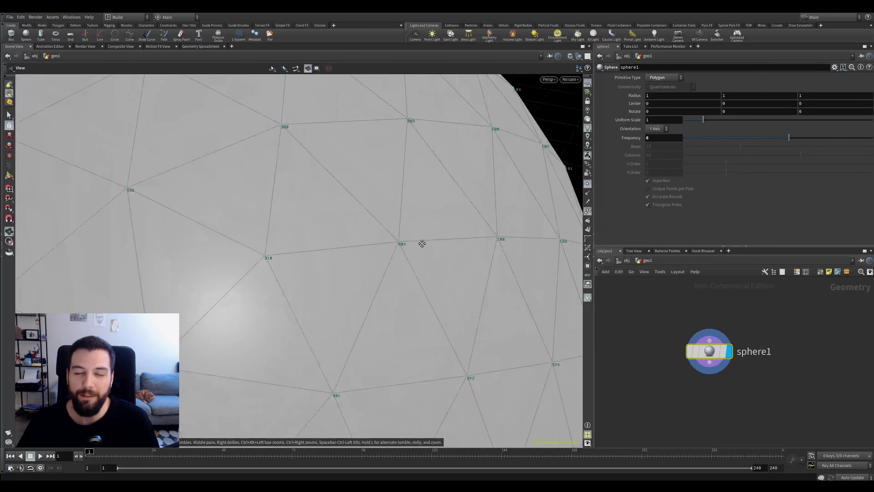
{"action": "scroll", "coordinate": [422, 244], "scroll_direction": "down", "scroll_amount": 2}
{"action": "middle_click_drag", "start_coordinate": [389, 233], "coordinate": [407, 258]}
{"action": "left_click_drag", "start_coordinate": [350, 237], "coordinate": [322, 244]}
{"action": "scroll", "coordinate": [357, 237], "scroll_direction": "down", "scroll_amount": 2}
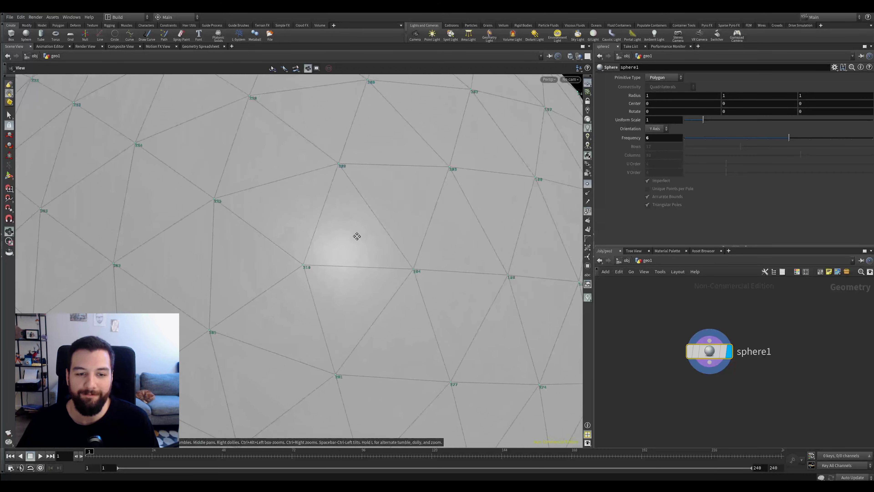
{"action": "middle_click_drag", "start_coordinate": [357, 236], "coordinate": [402, 212]}
{"action": "right_click_drag", "start_coordinate": [403, 212], "coordinate": [367, 229]}
{"action": "left_click_drag", "start_coordinate": [367, 229], "coordinate": [423, 185]}
{"action": "right_click_drag", "start_coordinate": [423, 186], "coordinate": [403, 212]}
Step: Display the sphere's point normals in the viewport and examine them around the surface
{"action": "left_click", "coordinate": [587, 193]}
{"action": "right_click_drag", "start_coordinate": [482, 225], "coordinate": [281, 274]}
{"action": "middle_click_drag", "start_coordinate": [280, 274], "coordinate": [317, 257]}
{"action": "left_click_drag", "start_coordinate": [316, 257], "coordinate": [311, 279]}
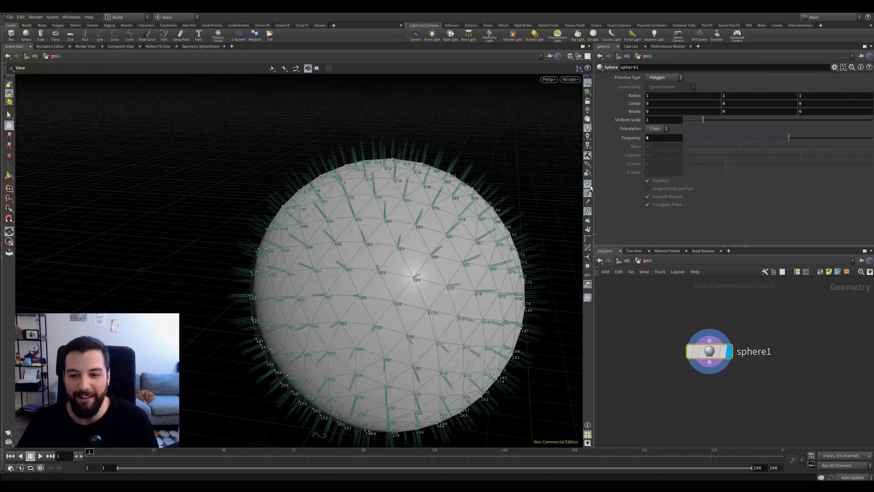
{"action": "left_click", "coordinate": [587, 193]}
{"action": "left_click", "coordinate": [588, 193]}
{"action": "left_click_drag", "start_coordinate": [530, 221], "coordinate": [503, 212]}
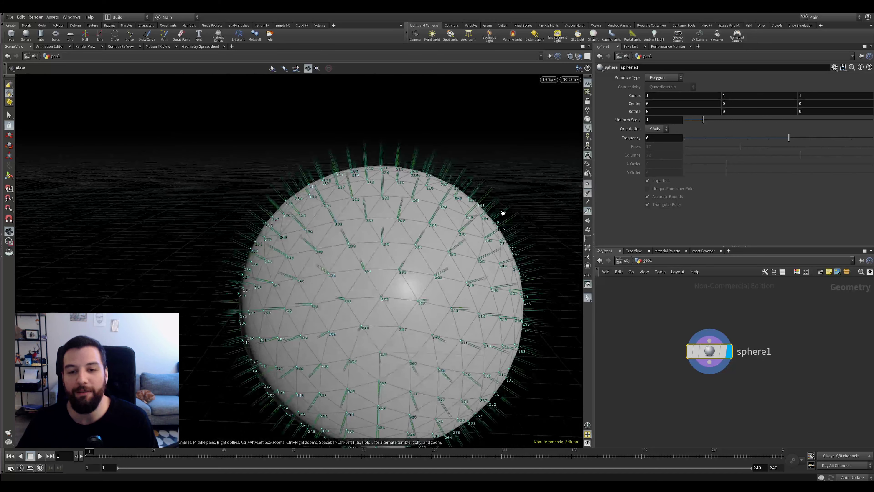
{"action": "middle_click_drag", "start_coordinate": [506, 217], "coordinate": [445, 207]}
{"action": "right_click_drag", "start_coordinate": [444, 207], "coordinate": [516, 197]}
{"action": "left_click_drag", "start_coordinate": [505, 228], "coordinate": [499, 243]}
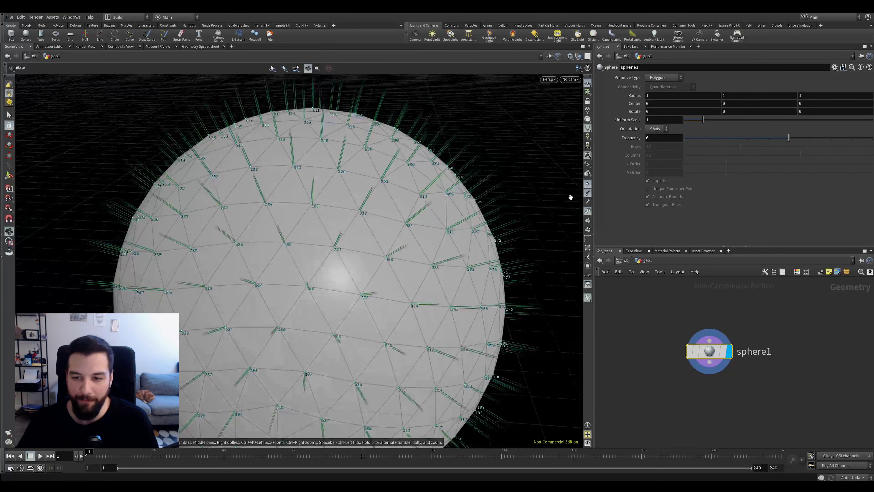
Step: Toggle the point, point normal and point number displays, leaving the normals hidden and the point numbers shown
{"action": "left_click", "coordinate": [588, 184]}
{"action": "left_click", "coordinate": [587, 195]}
{"action": "left_click", "coordinate": [587, 211]}
{"action": "left_click", "coordinate": [588, 193]}
{"action": "left_click", "coordinate": [587, 186]}
{"action": "left_click", "coordinate": [587, 194]}
{"action": "left_click", "coordinate": [588, 210]}
Step: Examine how the sphere's numbered points are connected by edges into triangular faces
{"action": "left_click_drag", "start_coordinate": [535, 222], "coordinate": [511, 228]}
{"action": "right_click_drag", "start_coordinate": [511, 228], "coordinate": [525, 193]}
{"action": "left_click_drag", "start_coordinate": [525, 193], "coordinate": [547, 242]}
{"action": "right_click_drag", "start_coordinate": [548, 241], "coordinate": [481, 226]}
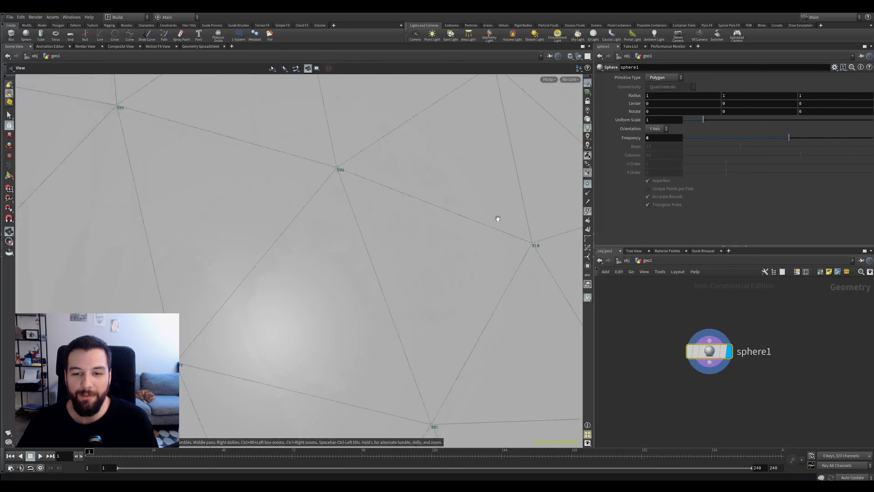
{"action": "middle_click_drag", "start_coordinate": [546, 207], "coordinate": [503, 235]}
{"action": "right_click_drag", "start_coordinate": [504, 234], "coordinate": [455, 246]}
{"action": "middle_click_drag", "start_coordinate": [449, 242], "coordinate": [390, 265]}
{"action": "right_click_drag", "start_coordinate": [390, 266], "coordinate": [223, 377]}
{"action": "middle_click_drag", "start_coordinate": [223, 377], "coordinate": [336, 299]}
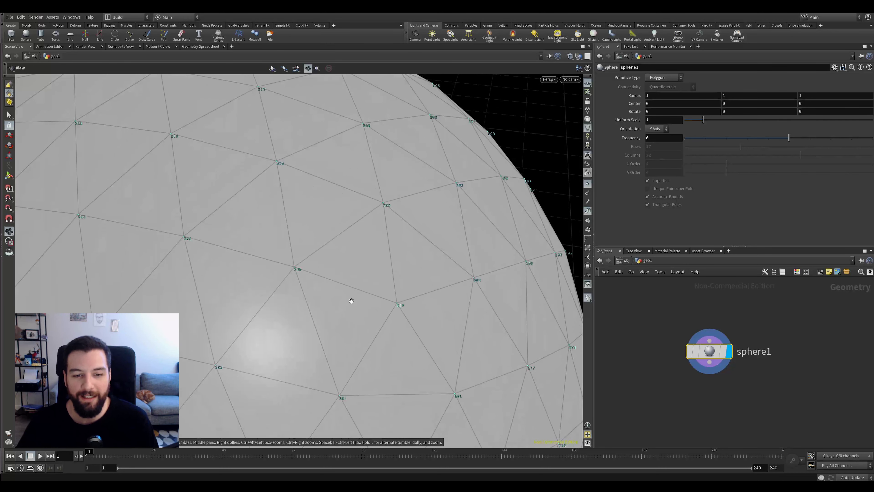
Step: Activate the Select tool and set the selection mode to Points, trying Edges mode along the way
{"action": "key", "text": "s"}
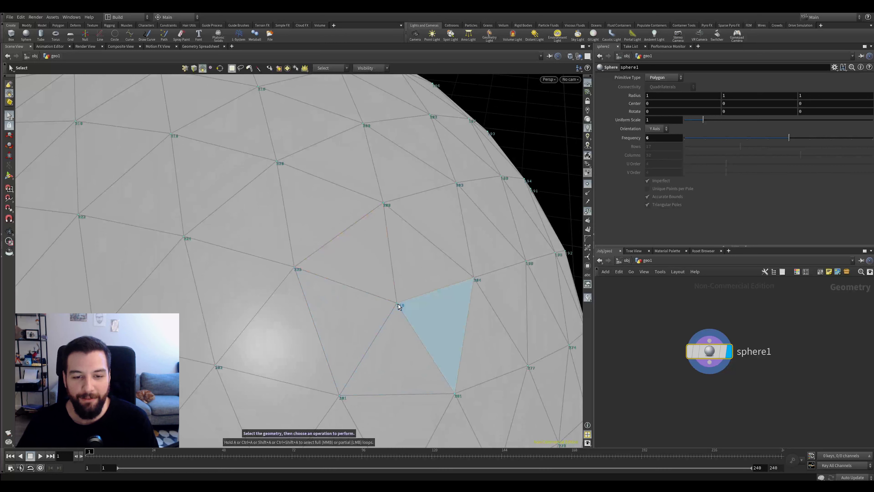
{"action": "left_click", "coordinate": [535, 158]}
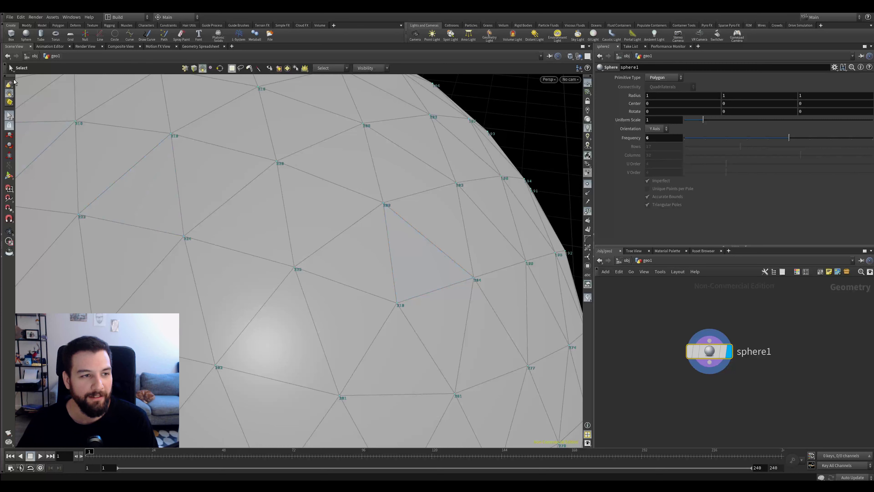
{"action": "right_click", "coordinate": [10, 97]}
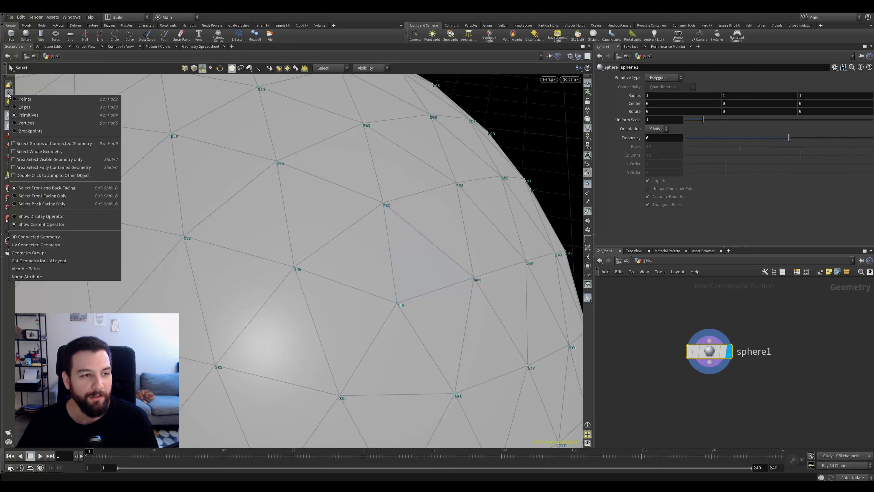
{"action": "left_click", "coordinate": [8, 94]}
{"action": "right_click", "coordinate": [11, 93]}
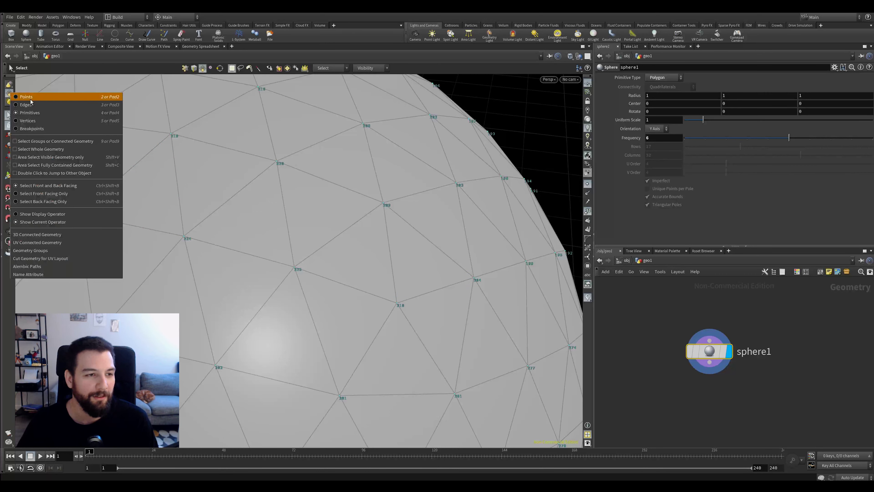
{"action": "left_click", "coordinate": [49, 98]}
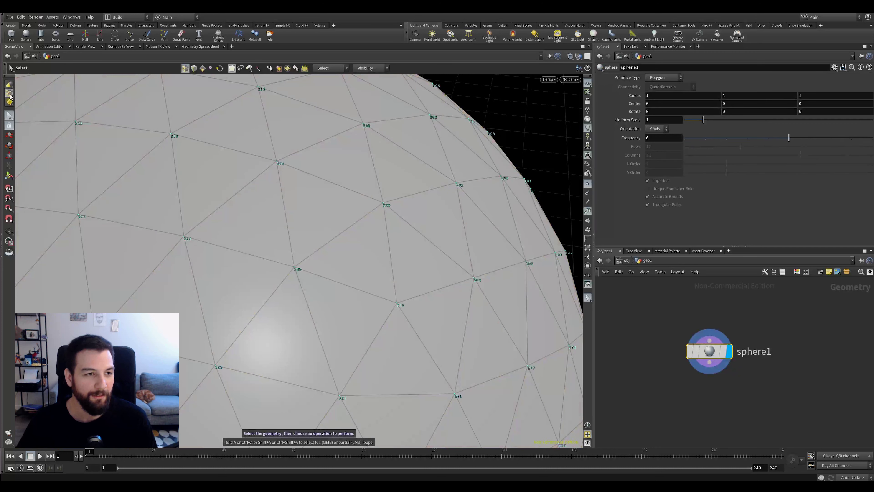
{"action": "key", "text": "3"}
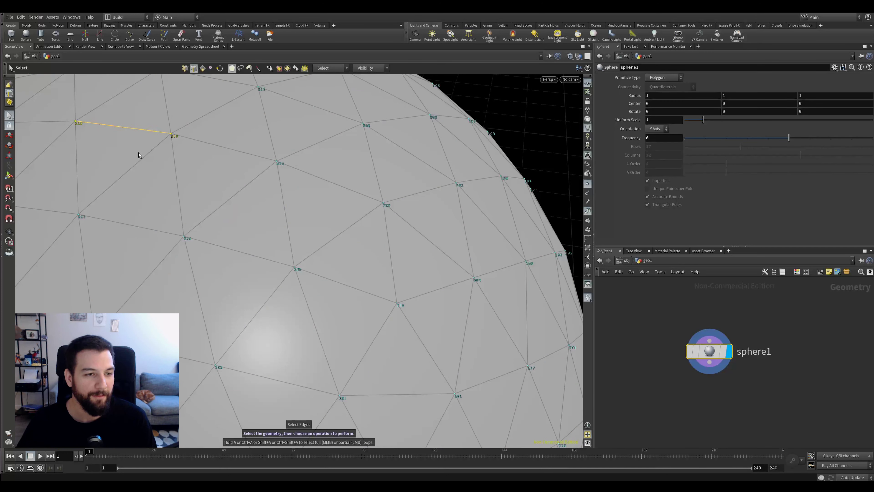
{"action": "key", "text": "1"}
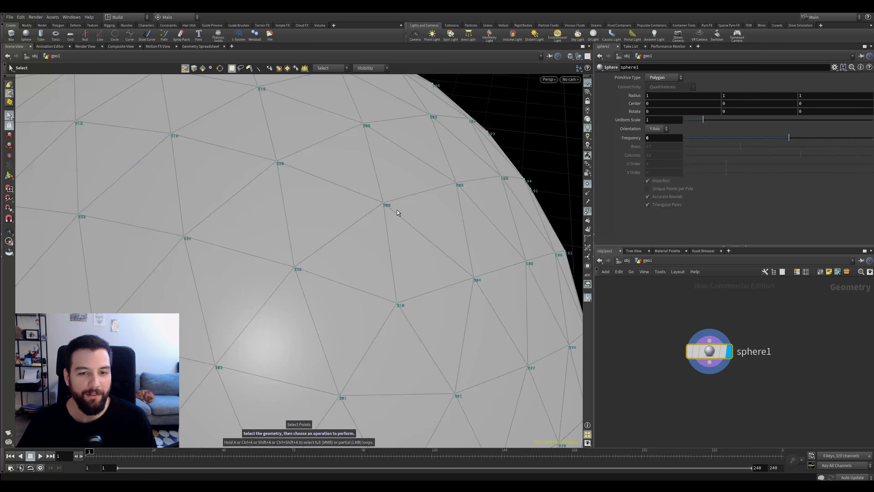
Step: Try moving the whole sphere about 0.66 units along X with its handle, and undo the move
{"action": "left_click_drag", "start_coordinate": [386, 231], "coordinate": [443, 194], "text": "alt"}
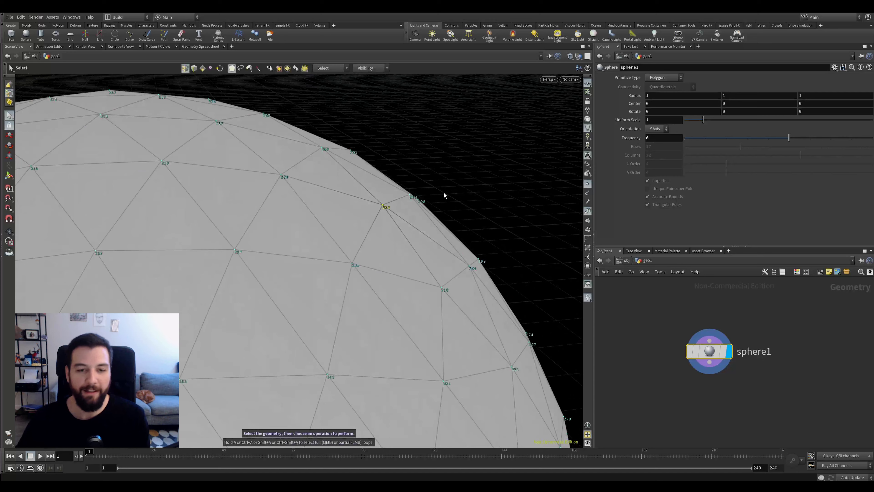
{"action": "key", "text": "Return"}
{"action": "left_click_drag", "start_coordinate": [429, 223], "coordinate": [337, 197], "text": "alt"}
{"action": "scroll", "coordinate": [400, 207], "scroll_direction": "down", "scroll_amount": 8}
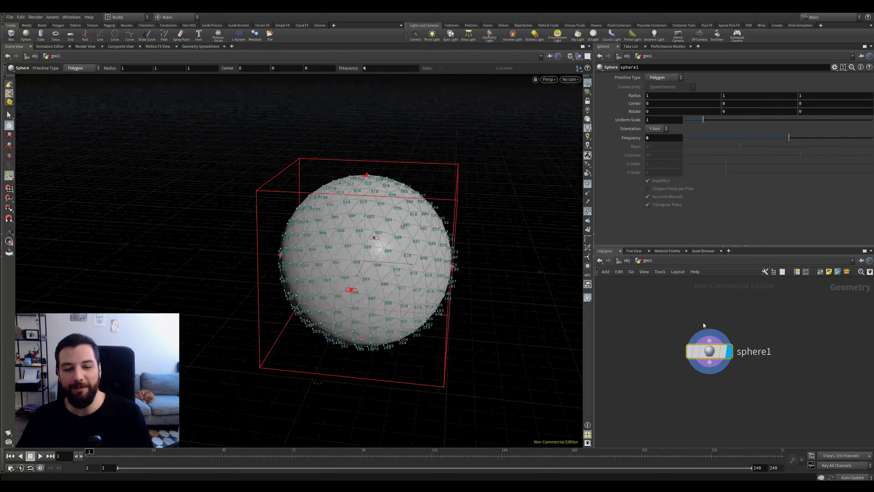
{"action": "left_click_drag", "start_coordinate": [391, 240], "coordinate": [465, 266], "text": "alt"}
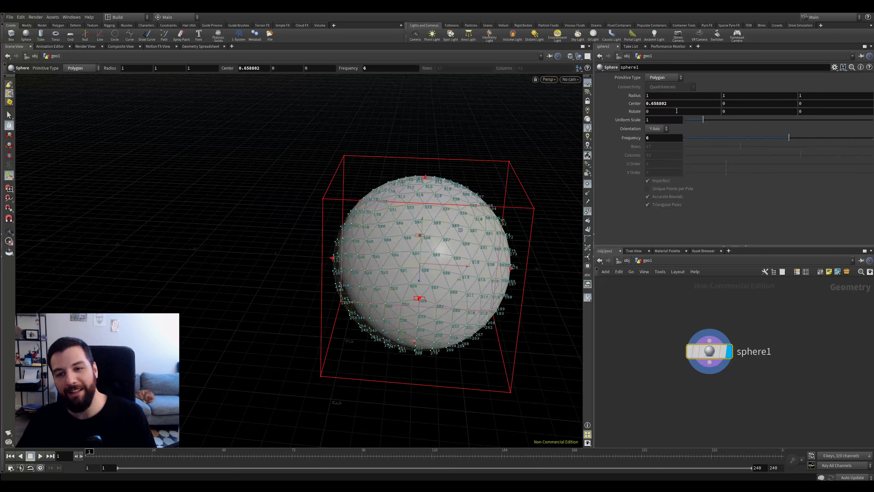
{"action": "key", "text": "ctrl+z"}
{"action": "key", "text": "Escape"}
Step: Select point 302 on the sphere and move it outward with an Edit node, translating it about 0.014, 0.035, 0.032
{"action": "scroll", "coordinate": [503, 147], "scroll_direction": "up", "scroll_amount": 6}
{"action": "scroll", "coordinate": [385, 208], "scroll_direction": "up", "scroll_amount": 3}
{"action": "key", "text": "s"}
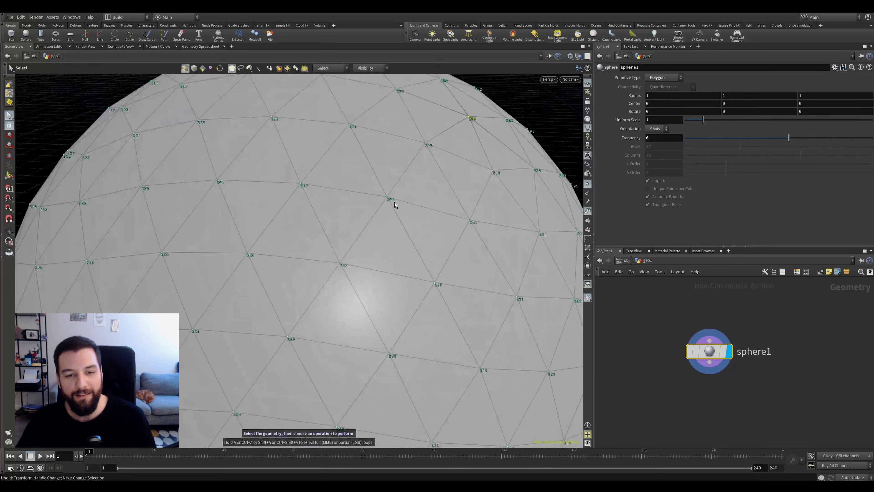
{"action": "mouse_move", "coordinate": [399, 229]}
{"action": "left_mouse_down", "text": "alt"}
{"action": "mouse_move", "coordinate": [457, 215]}
{"action": "mouse_move", "coordinate": [402, 245]}
{"action": "left_mouse_up", "text": "alt"}
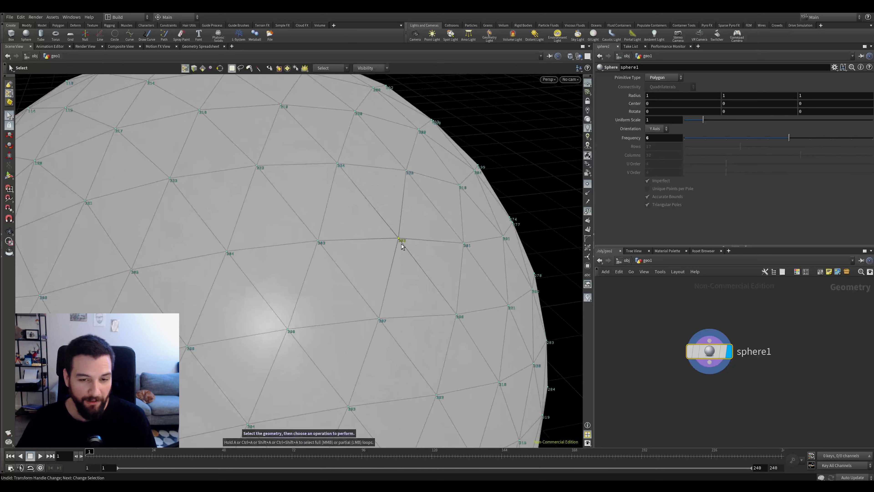
{"action": "mouse_move", "coordinate": [403, 240]}
{"action": "left_mouse_down", "text": "alt"}
{"action": "mouse_move", "coordinate": [431, 227]}
{"action": "mouse_move", "coordinate": [402, 246]}
{"action": "left_mouse_up", "text": "alt"}
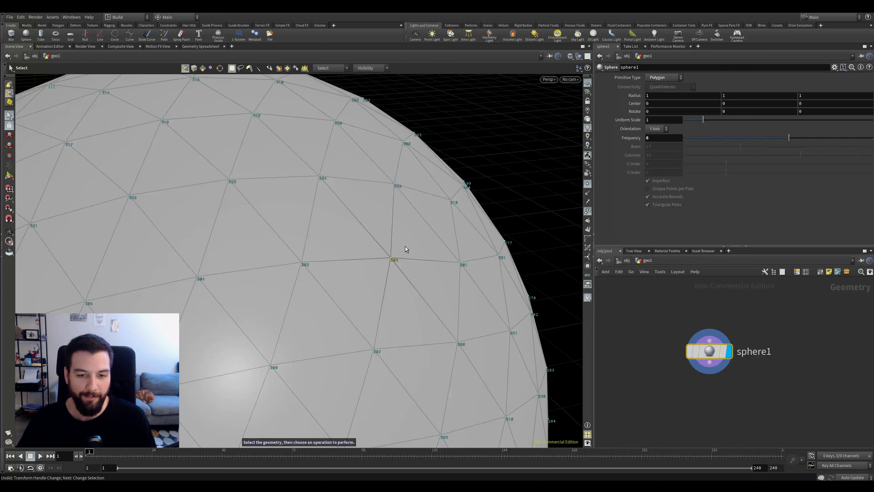
{"action": "key", "text": "t"}
{"action": "key", "text": "space"}
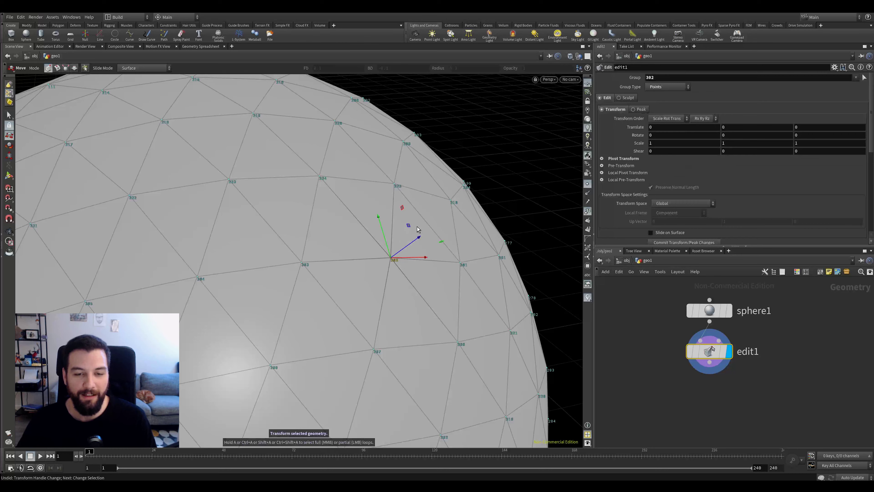
{"action": "left_click_drag", "start_coordinate": [415, 243], "coordinate": [466, 209]}
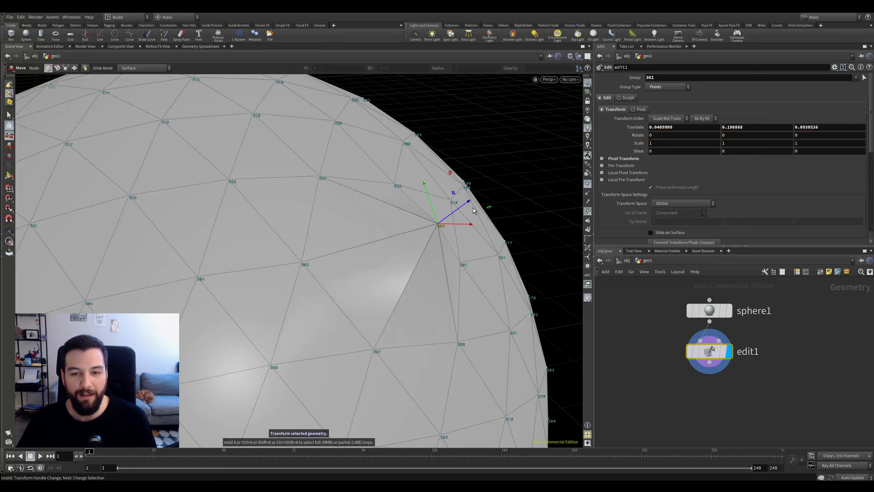
{"action": "left_click_drag", "start_coordinate": [455, 223], "coordinate": [521, 200], "text": "alt"}
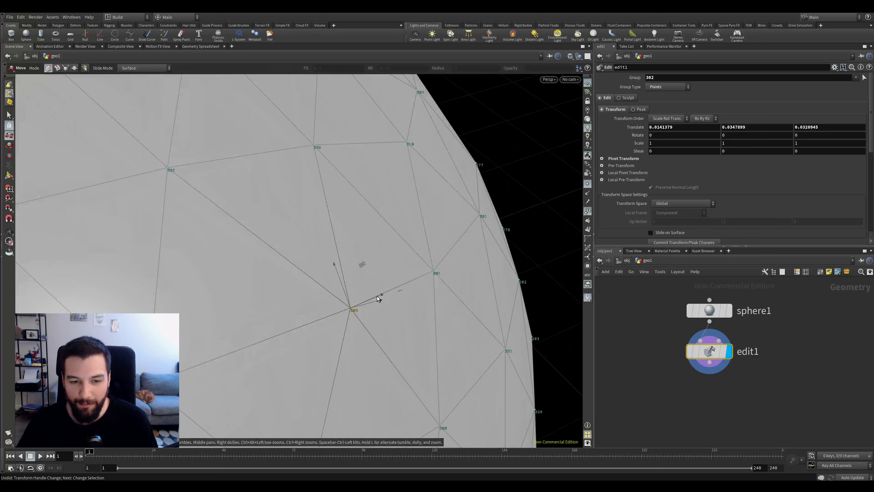
{"action": "left_click_drag", "start_coordinate": [377, 295], "coordinate": [428, 253], "text": "alt"}
{"action": "left_click_drag", "start_coordinate": [397, 277], "coordinate": [381, 234], "text": "alt"}
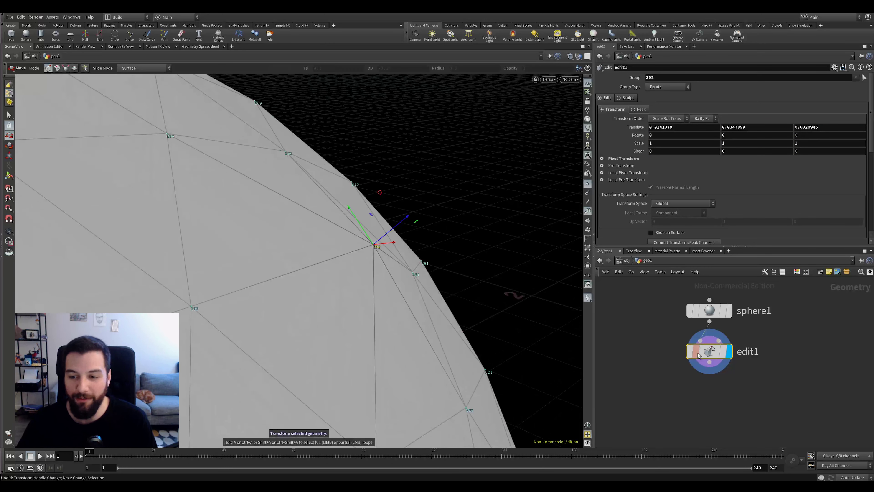
Step: Pull point 302 slightly further outward, to a Translate of about 0.017, 0.042, 0.039
{"action": "mouse_move", "coordinate": [710, 352]}
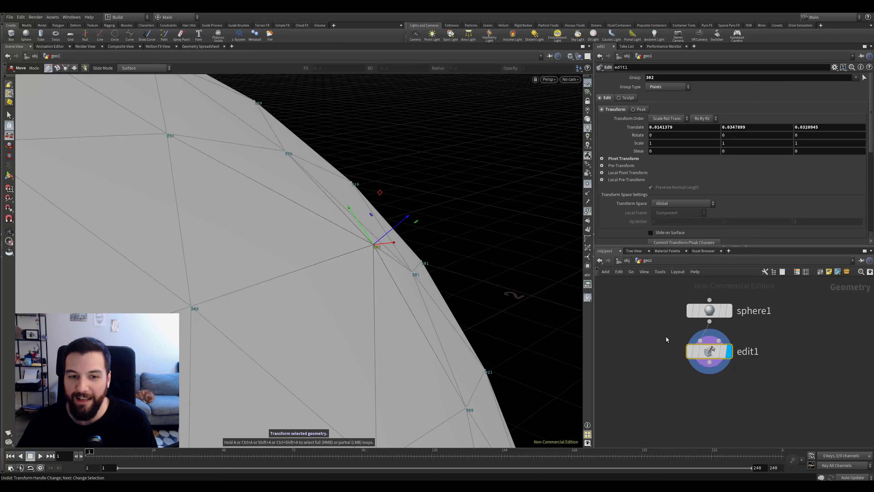
{"action": "left_click_drag", "start_coordinate": [396, 249], "coordinate": [433, 248], "text": "alt"}
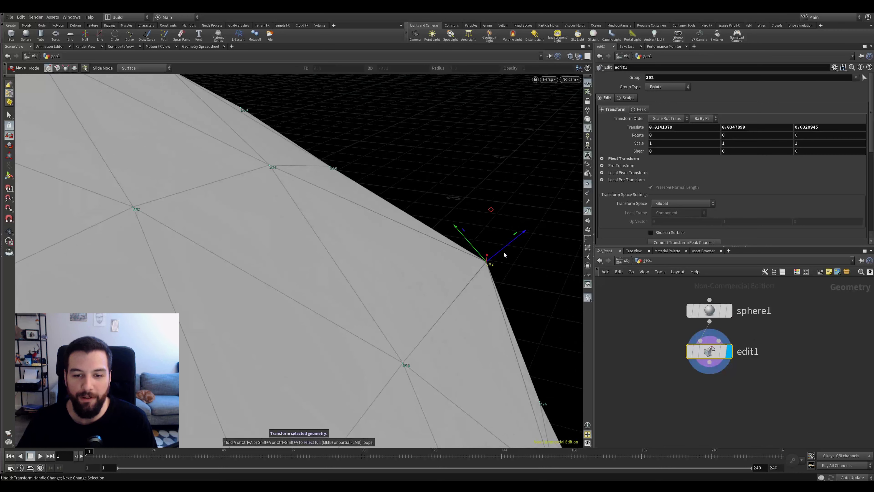
{"action": "left_click_drag", "start_coordinate": [504, 252], "coordinate": [519, 237]}
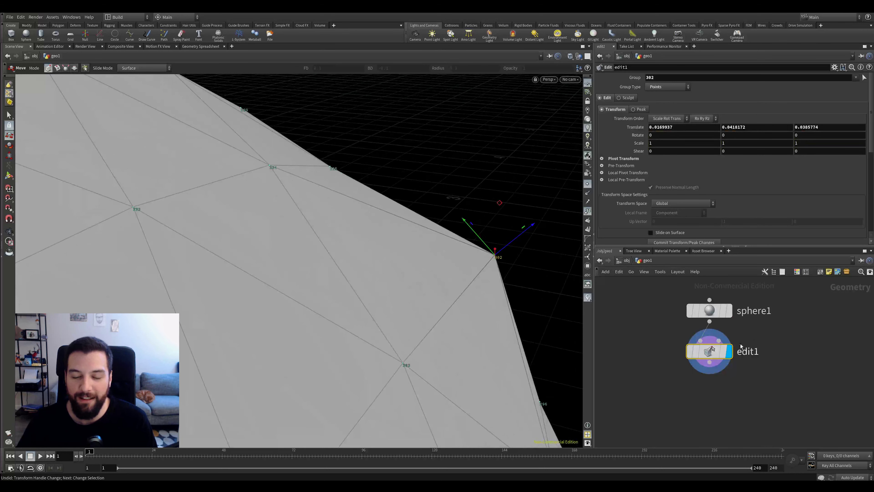
{"action": "mouse_move", "coordinate": [720, 365]}
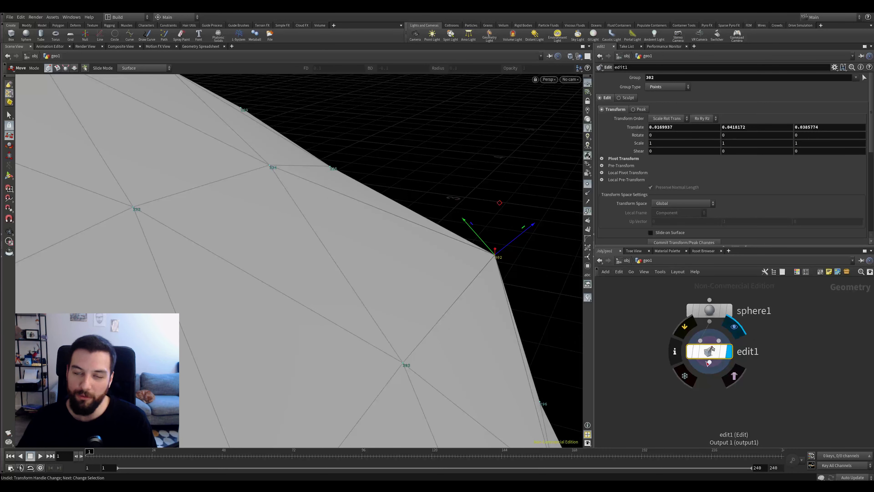
{"action": "key", "text": "Escape"}
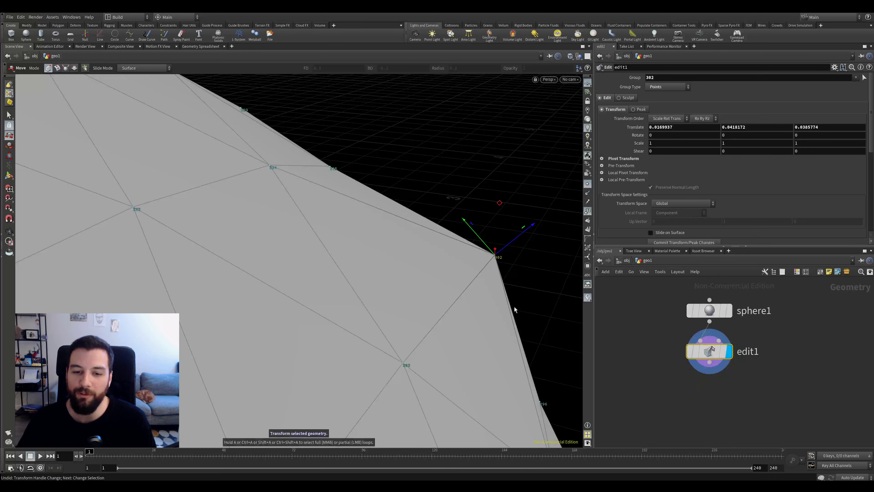
{"action": "left_click_drag", "start_coordinate": [526, 252], "coordinate": [521, 245], "text": "alt"}
{"action": "scroll", "coordinate": [521, 244], "scroll_direction": "down", "scroll_amount": 3}
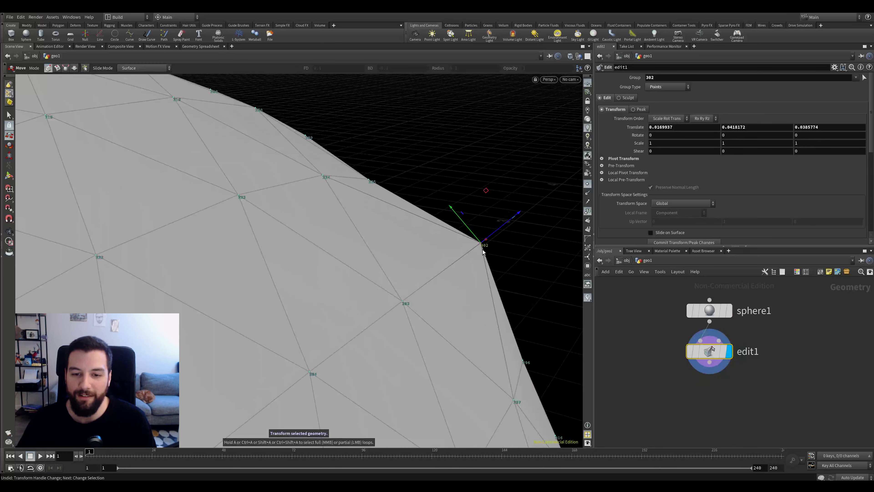
Step: Clear the Edit node's Group field, and undo that change
{"action": "mouse_move", "coordinate": [703, 355]}
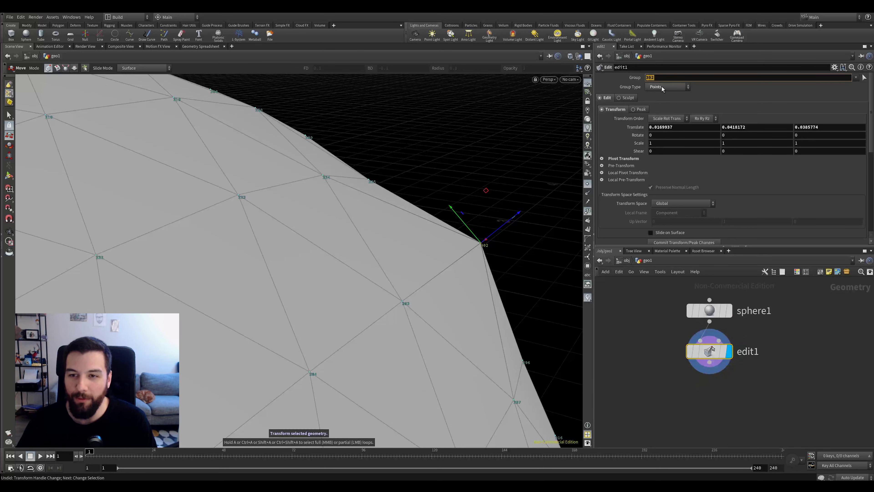
{"action": "left_click_drag", "start_coordinate": [645, 80], "coordinate": [641, 80]}
{"action": "key", "text": "BackSpace"}
{"action": "key", "text": "Return"}
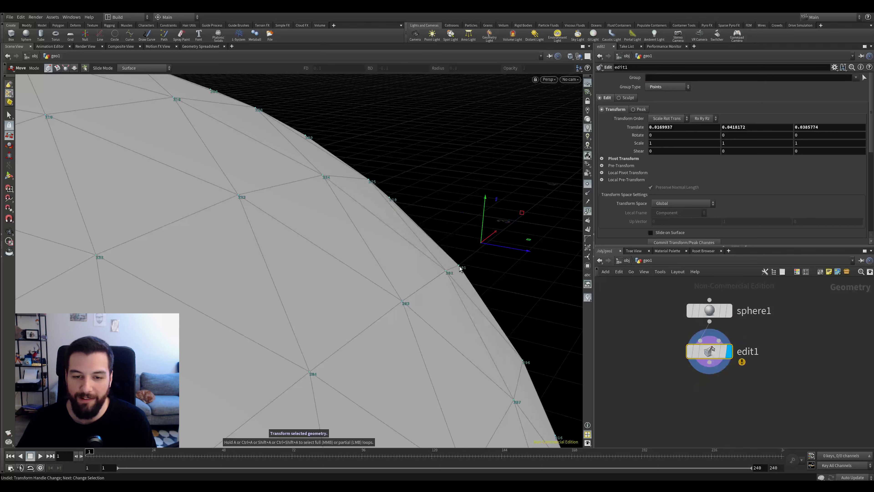
{"action": "key", "text": "ctrl+z"}
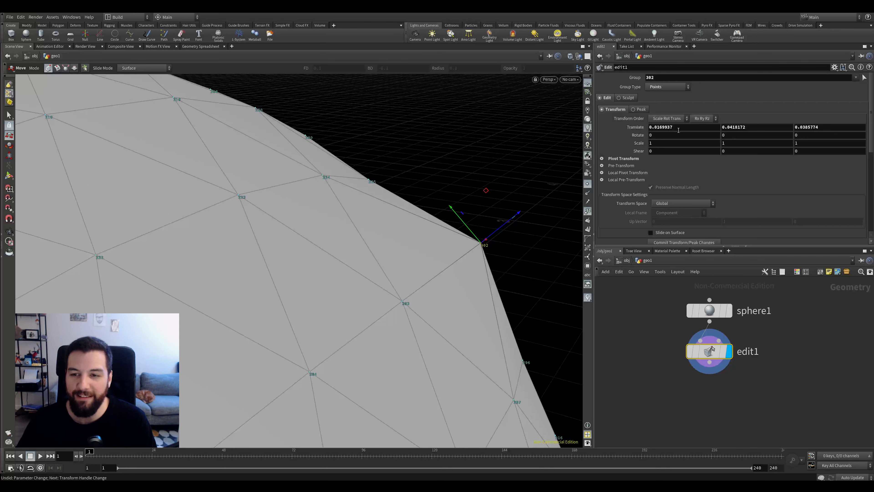
Step: Check the Edit node's Translate values against the moved point on the sphere
{"action": "left_click", "coordinate": [825, 128]}
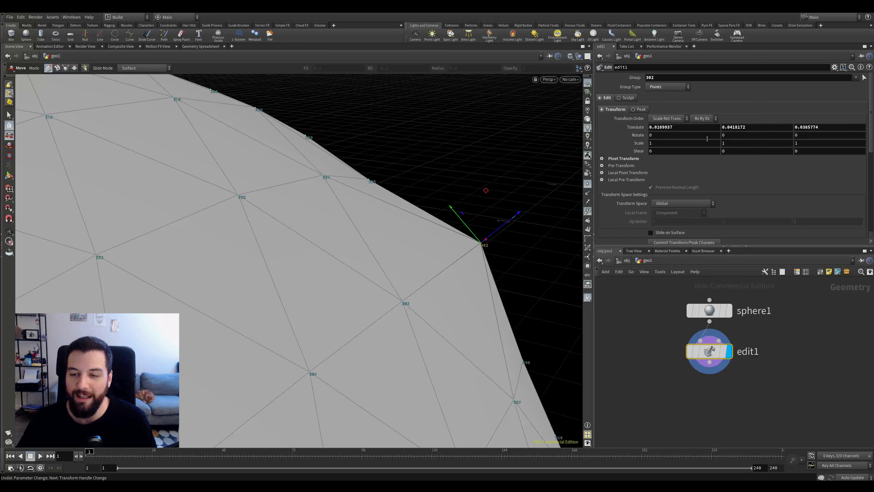
{"action": "key", "text": "Escape"}
{"action": "left_click_drag", "start_coordinate": [482, 241], "coordinate": [405, 240]}
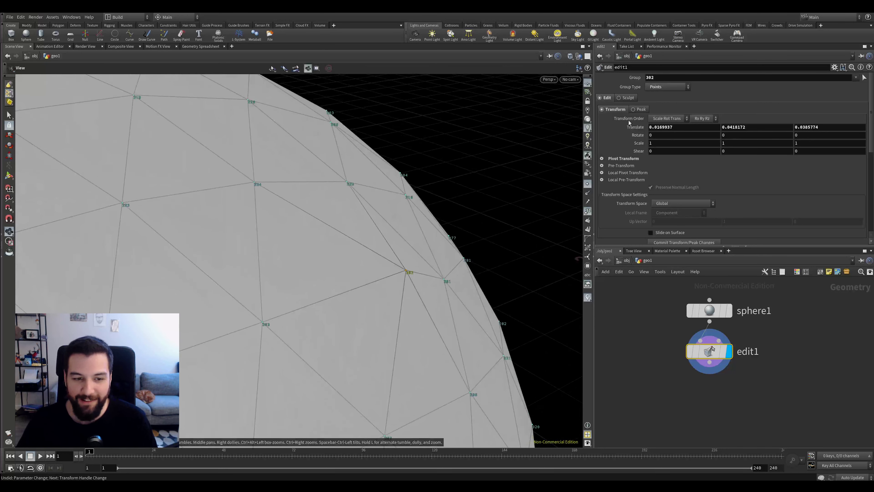
Step: Set the Edit node's Group to point 303, and extend it to points 302-303 on the sphere
{"action": "left_click_drag", "start_coordinate": [336, 277], "coordinate": [325, 289]}
{"action": "left_click", "coordinate": [669, 80]}
{"action": "key", "text": "Return"}
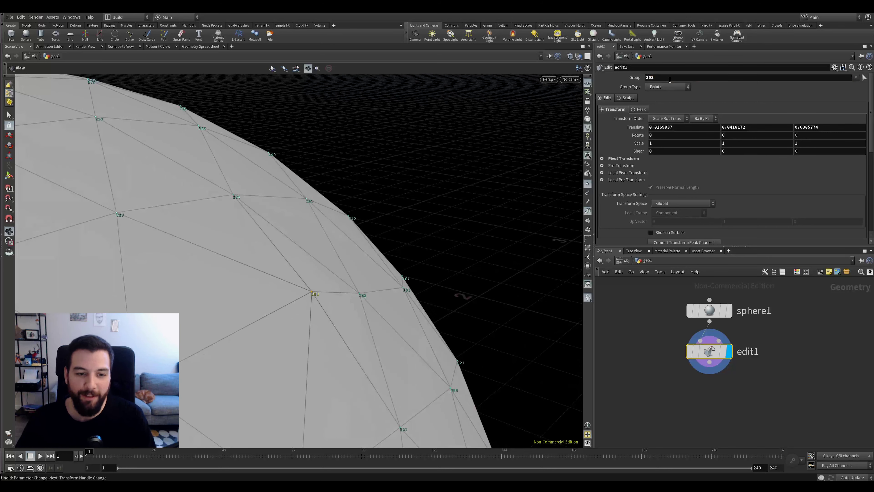
{"action": "left_click_drag", "start_coordinate": [431, 218], "coordinate": [367, 248]}
{"action": "left_click", "coordinate": [672, 82]}
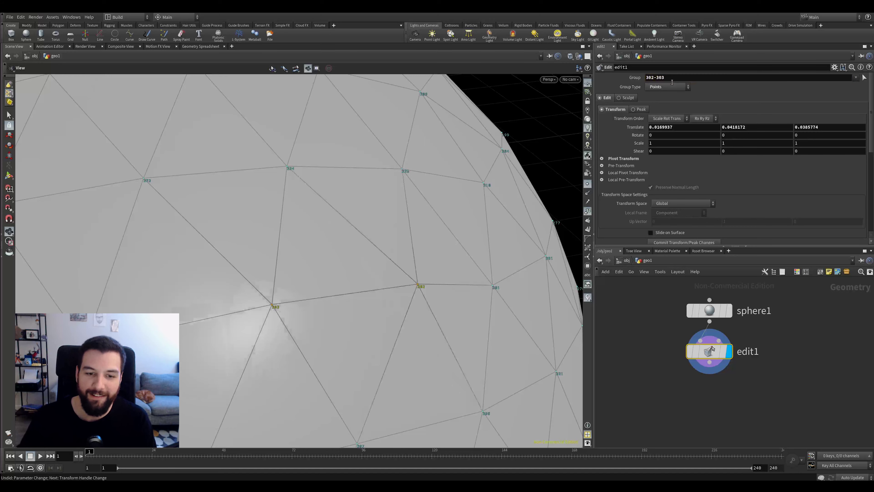
{"action": "left_click_drag", "start_coordinate": [332, 209], "coordinate": [416, 193]}
{"action": "scroll", "coordinate": [416, 195], "scroll_direction": "down", "scroll_amount": 6}
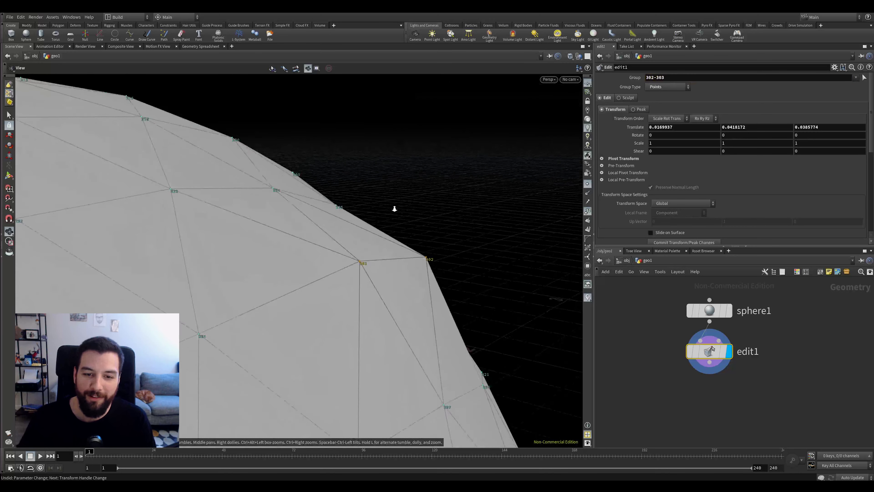
Step: Replace the Edit node's Group with * so that every point of the sphere is included
{"action": "left_click_drag", "start_coordinate": [672, 78], "coordinate": [568, 81]}
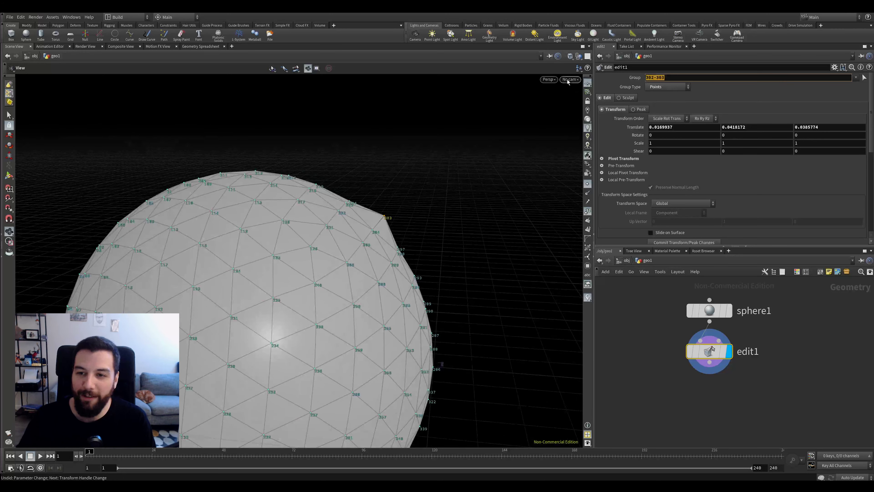
{"action": "type", "text": "*"}
{"action": "key", "text": "Return"}
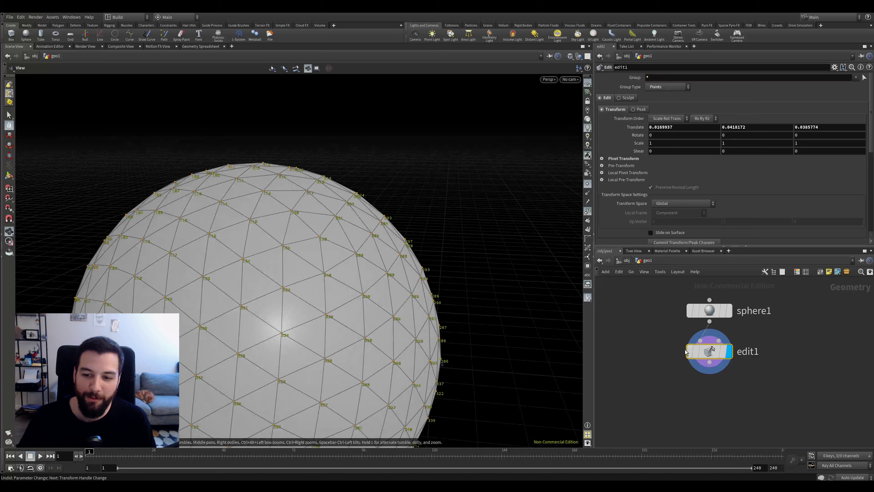
{"action": "left_click_drag", "start_coordinate": [472, 250], "coordinate": [471, 226]}
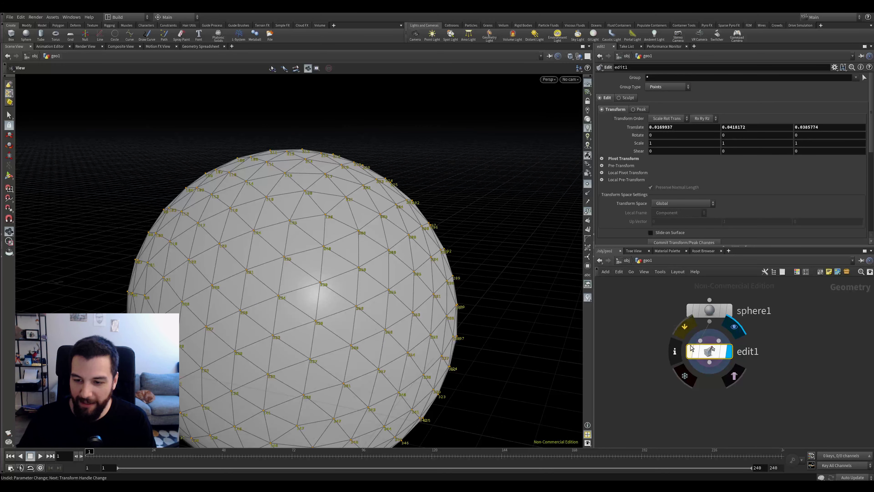
Step: Bypass and re-enable the edit1 node repeatedly to compare the sphere with and without the translation
{"action": "left_click", "coordinate": [690, 354]}
{"action": "left_click", "coordinate": [690, 354]}
{"action": "left_click", "coordinate": [690, 354]}
{"action": "left_click", "coordinate": [690, 354]}
{"action": "left_click", "coordinate": [690, 354]}
{"action": "left_click", "coordinate": [690, 354]}
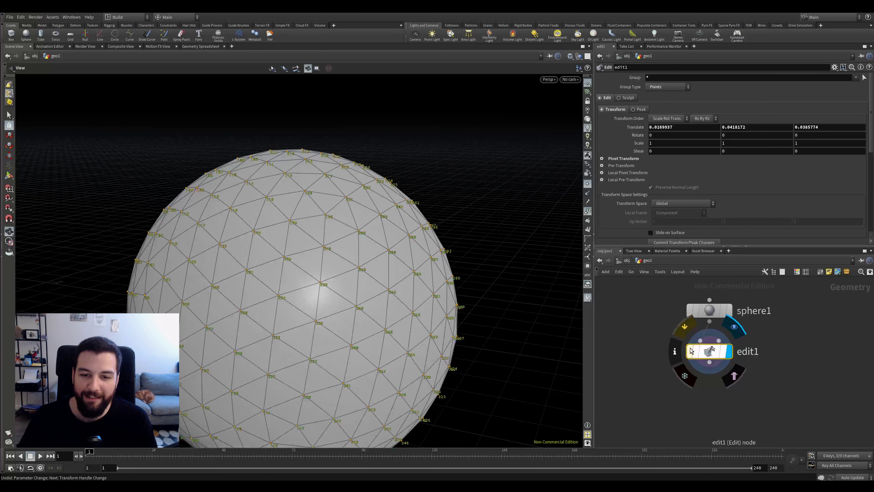
Step: Stretch the whole sphere along X by setting the Edit node's first Scale value to 2.8
{"action": "middle_click_drag", "start_coordinate": [660, 142], "coordinate": [724, 138]}
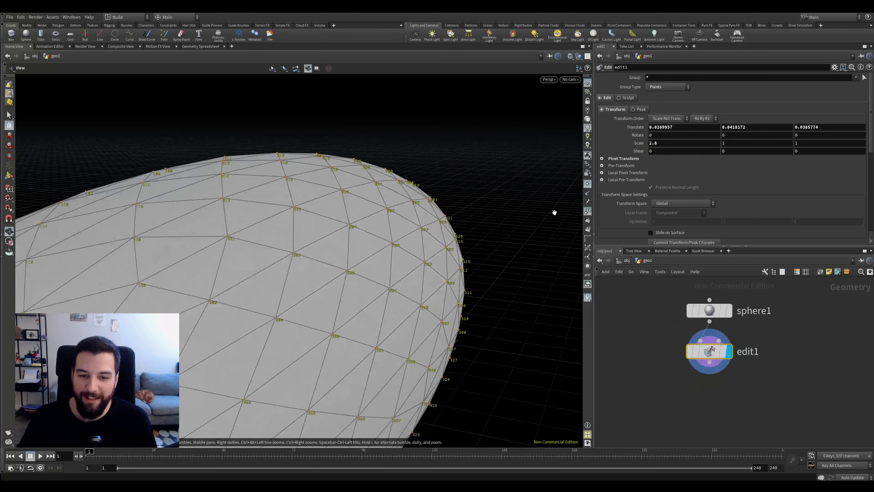
{"action": "right_click_drag", "start_coordinate": [553, 210], "coordinate": [480, 267]}
{"action": "left_click_drag", "start_coordinate": [481, 267], "coordinate": [553, 282]}
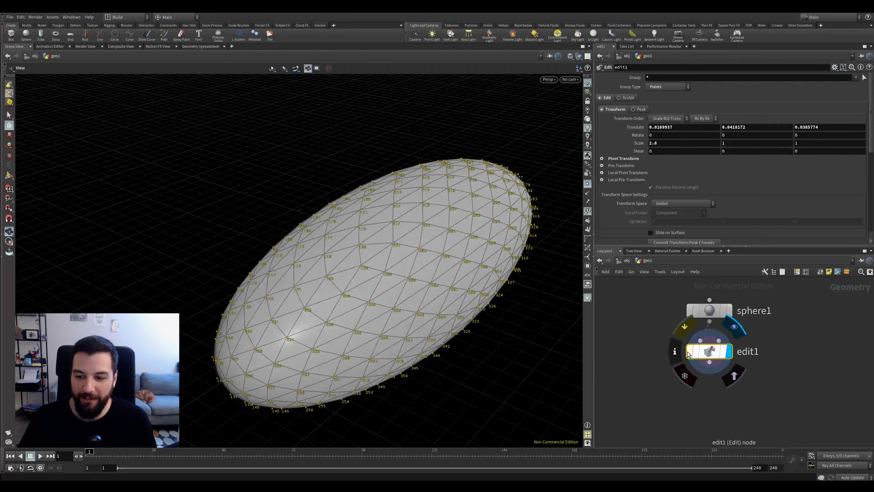
Step: Toggle the bypass of sphere1 and of edit1 to compare the geometry with and without each node
{"action": "left_click", "coordinate": [691, 312]}
{"action": "left_click", "coordinate": [691, 312]}
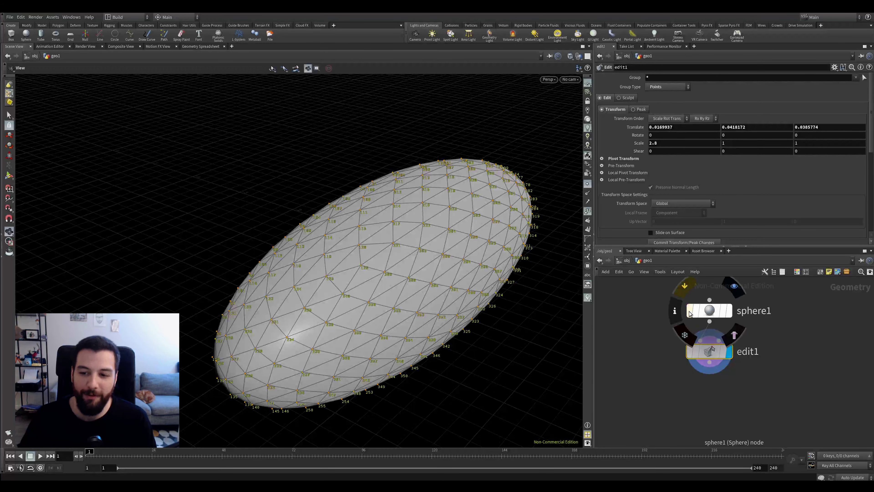
{"action": "left_click", "coordinate": [692, 312]}
{"action": "left_click", "coordinate": [692, 312]}
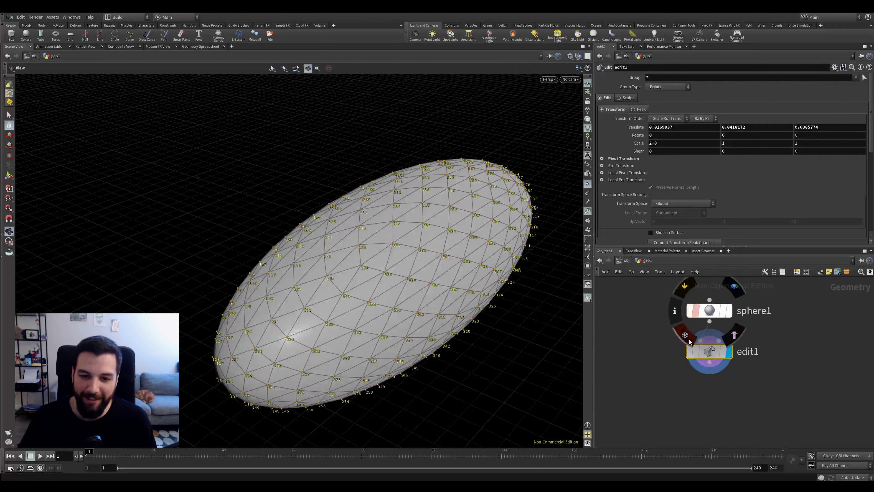
{"action": "left_click", "coordinate": [691, 352]}
{"action": "left_click", "coordinate": [691, 353]}
{"action": "left_click", "coordinate": [691, 353]}
{"action": "left_click", "coordinate": [691, 353]}
{"action": "left_click", "coordinate": [691, 353]}
{"action": "left_click", "coordinate": [691, 353]}
{"action": "left_click", "coordinate": [691, 353]}
Step: Hide the point numbers and point markers in the viewport, and leave the edit1 node bypassed
{"action": "left_click", "coordinate": [587, 210]}
{"action": "left_click", "coordinate": [587, 183]}
{"action": "left_click", "coordinate": [690, 352]}
{"action": "left_click", "coordinate": [690, 353]}
{"action": "left_click", "coordinate": [690, 352]}
{"action": "left_click", "coordinate": [690, 352]}
{"action": "left_click_drag", "start_coordinate": [479, 246], "coordinate": [441, 174]}
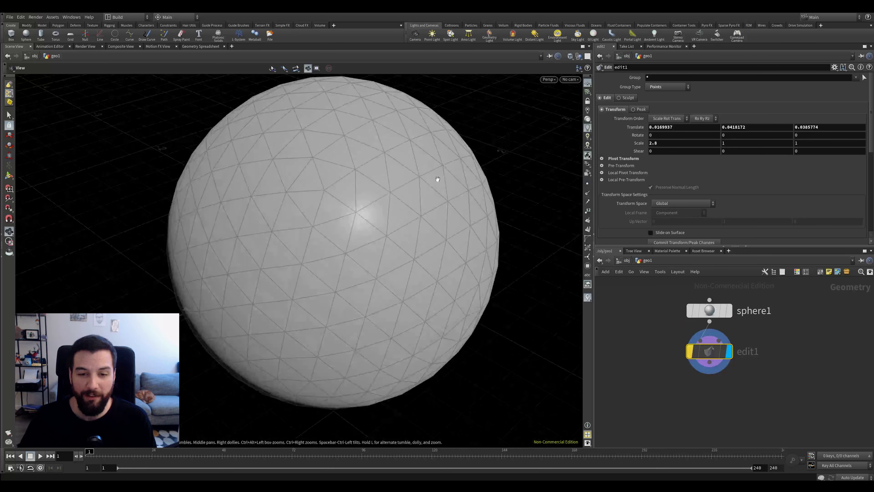
{"action": "left_click_drag", "start_coordinate": [438, 144], "coordinate": [402, 200]}
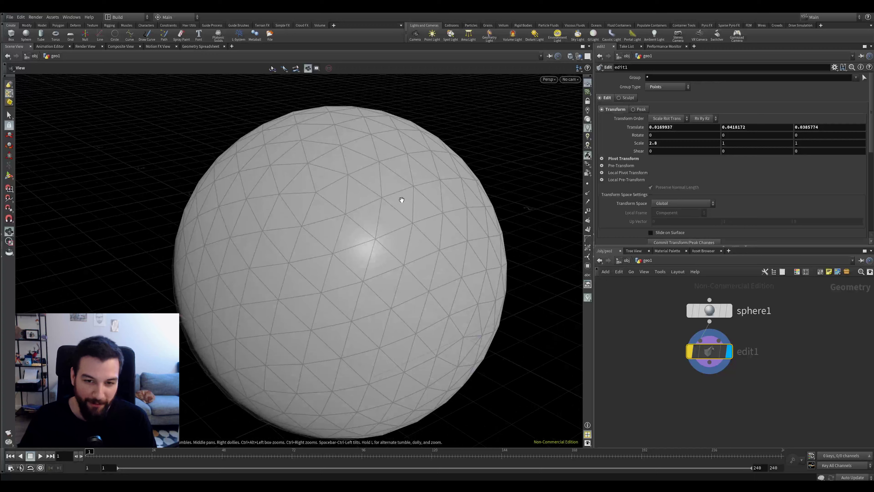
Step: Switch the sphere's display back and forth between wireframe and shaded to compare the two views
{"action": "key", "text": "w"}
{"action": "key", "text": "w"}
{"action": "key", "text": "w"}
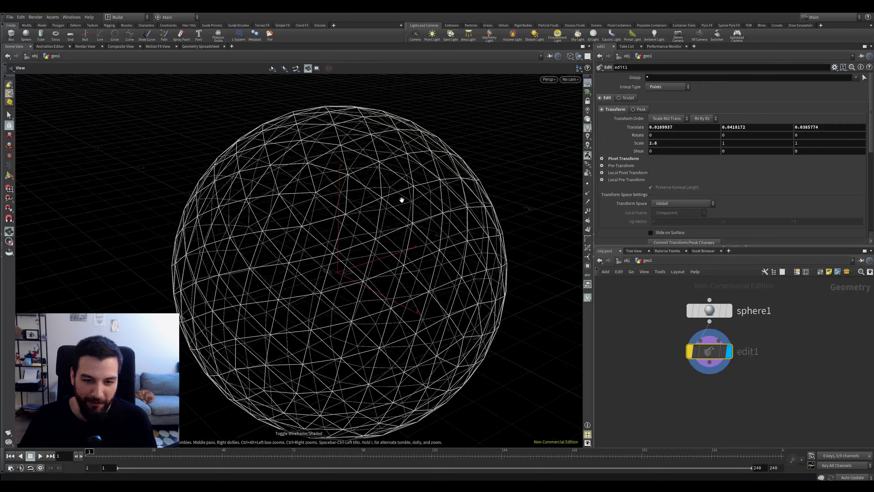
{"action": "key", "text": "w"}
{"action": "key", "text": "w"}
{"action": "key", "text": "w"}
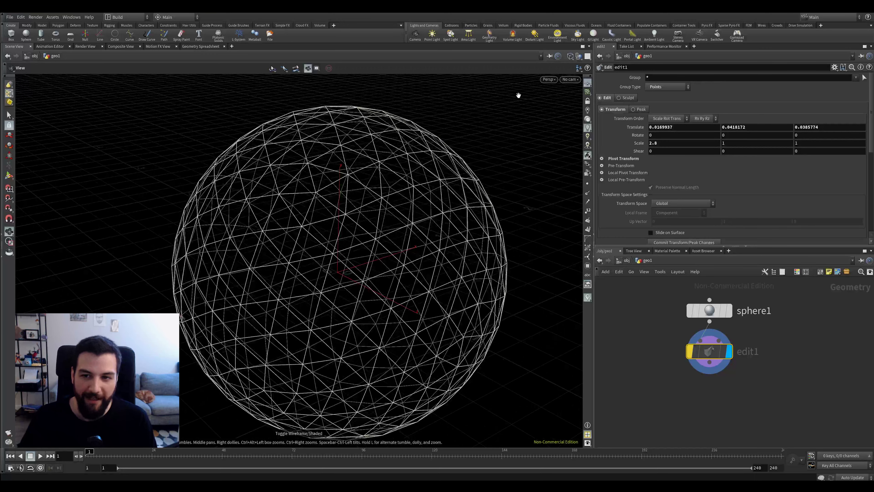
{"action": "key", "text": "w"}
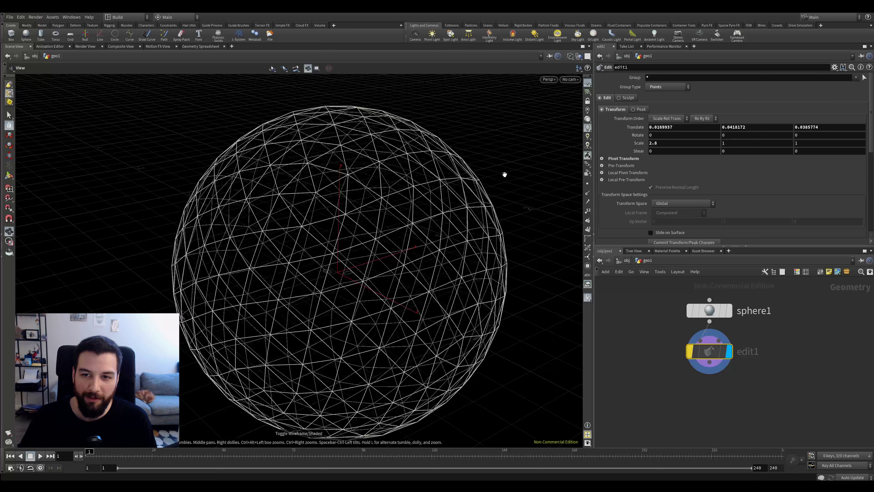
{"action": "key", "text": "w"}
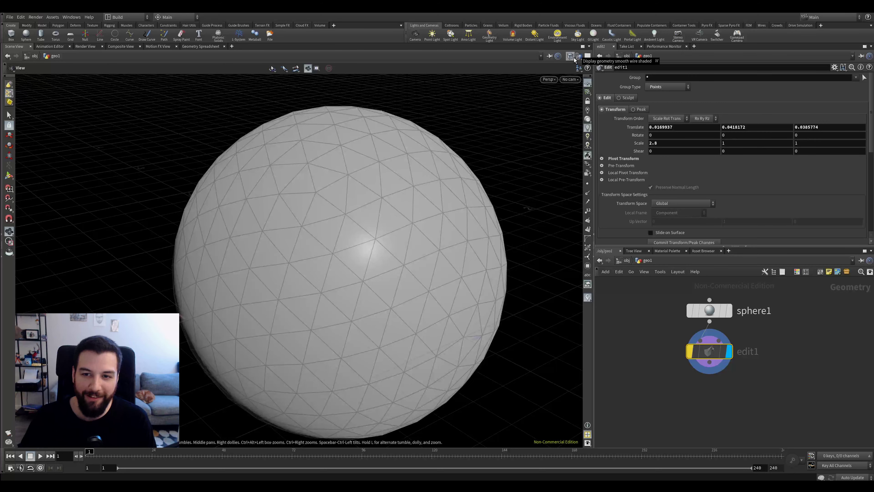
{"action": "key", "text": "w"}
{"action": "key", "text": "w"}
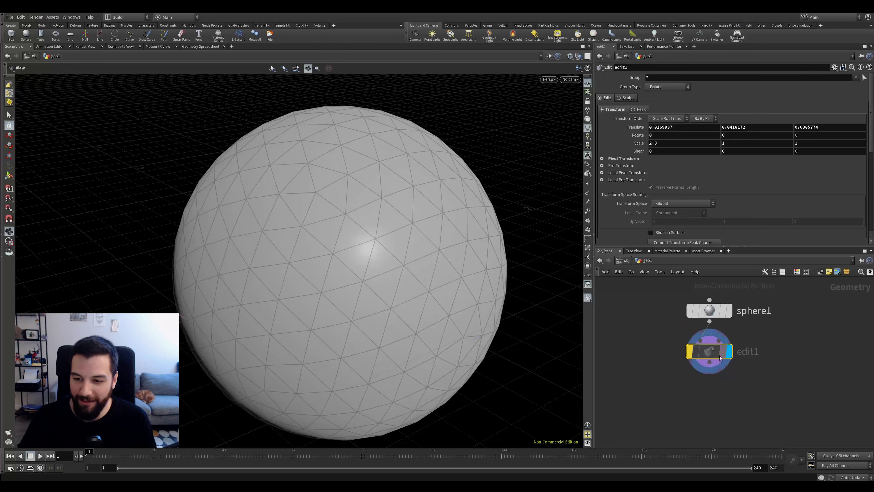
Step: Examine the available viewport shading modes, and compare the wireframe and wire-over-shaded toggles on the sphere
{"action": "left_click", "coordinate": [572, 57]}
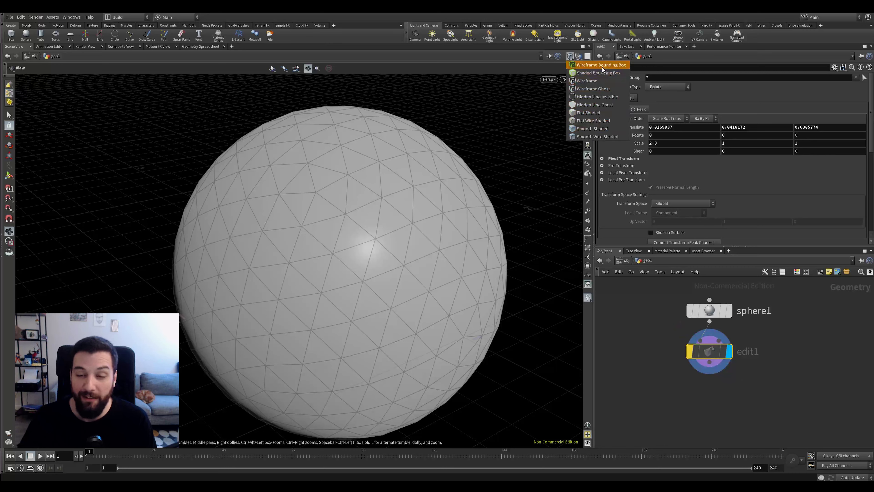
{"action": "left_click", "coordinate": [540, 129]}
{"action": "key", "text": "w"}
{"action": "key", "text": "w"}
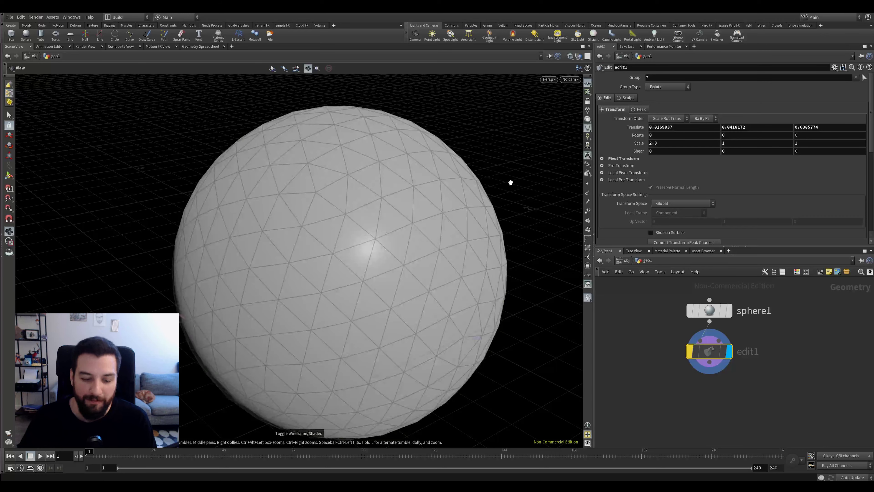
{"action": "key", "text": "shift+w"}
{"action": "key", "text": "shift+w"}
{"action": "mouse_move", "coordinate": [496, 191]}
{"action": "left_mouse_down"}
{"action": "mouse_move", "coordinate": [460, 193]}
{"action": "mouse_move", "coordinate": [465, 187]}
{"action": "left_mouse_up"}
{"action": "scroll", "coordinate": [464, 187], "scroll_direction": "up", "scroll_amount": 2}
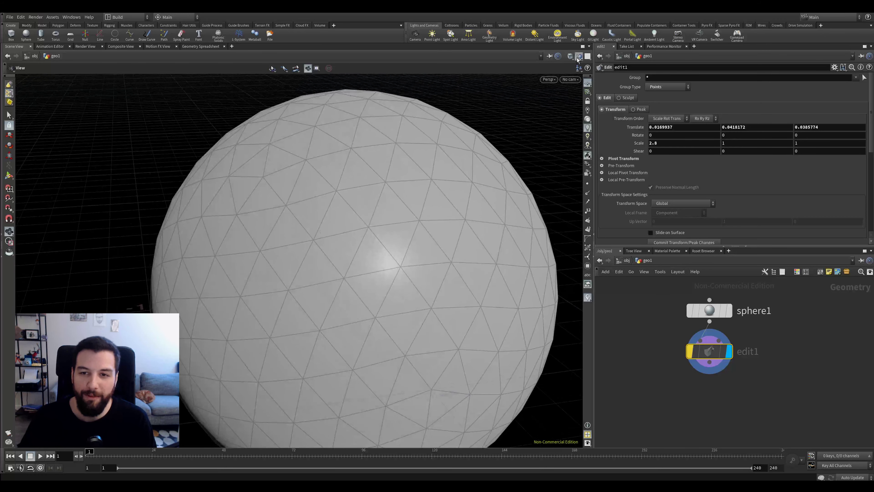
Step: Set the viewport shading to Smooth Wire Shaded, and compare the sphere with and without its wires
{"action": "left_click", "coordinate": [571, 56]}
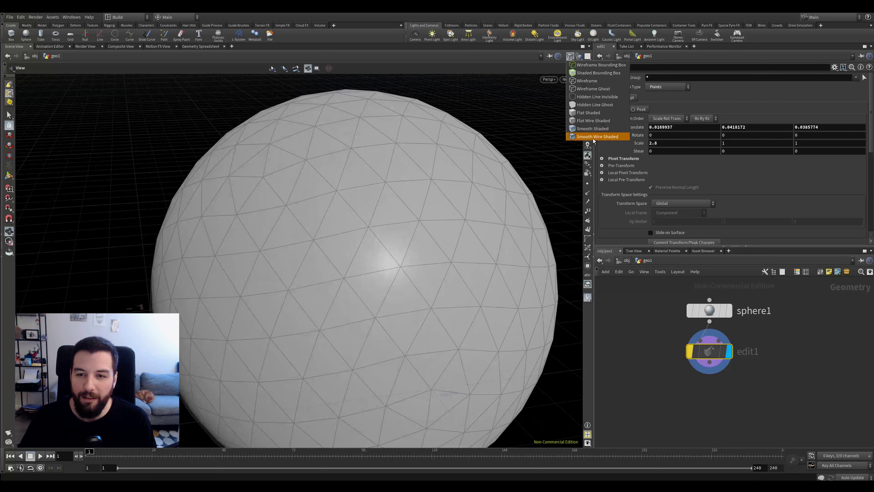
{"action": "left_click", "coordinate": [602, 137]}
{"action": "key", "text": "w"}
{"action": "key", "text": "w"}
{"action": "key", "text": "w"}
{"action": "key", "text": "w"}
{"action": "key", "text": "shift+w"}
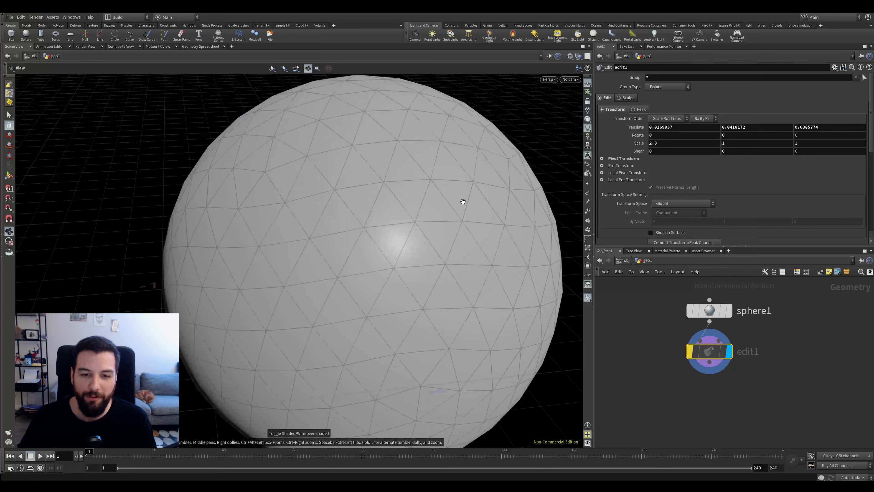
{"action": "mouse_move", "coordinate": [488, 194]}
{"action": "right_mouse_down"}
{"action": "mouse_move", "coordinate": [393, 206]}
{"action": "mouse_move", "coordinate": [436, 200]}
{"action": "right_mouse_up"}
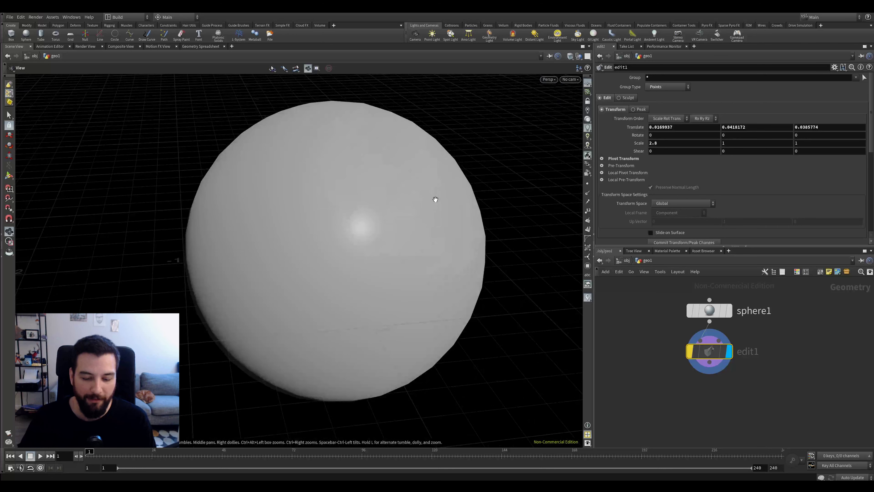
{"action": "key", "text": "g"}
{"action": "key", "text": "shift+w"}
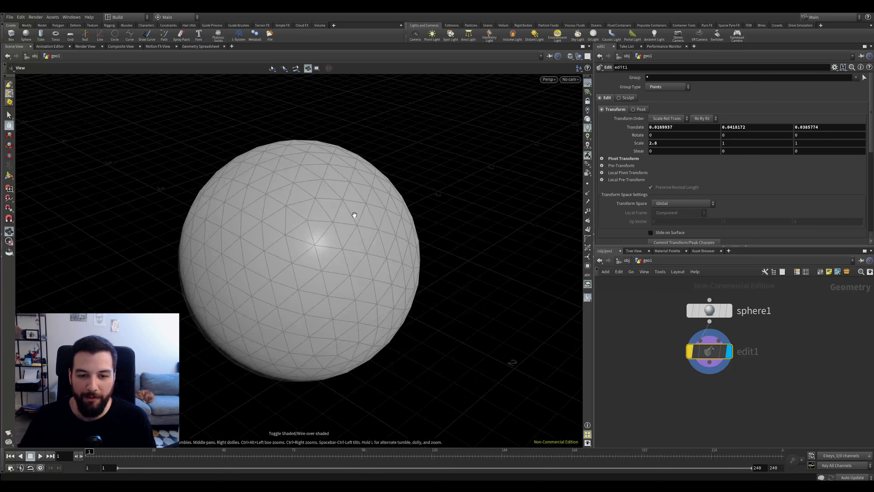
Step: Delete the edit1 node from the network, keeping only sphere1
{"action": "left_click", "coordinate": [702, 339]}
{"action": "left_click_drag", "start_coordinate": [771, 338], "coordinate": [650, 391]}
{"action": "key", "text": "Delete"}
{"action": "left_click_drag", "start_coordinate": [406, 248], "coordinate": [386, 236]}
{"action": "right_click_drag", "start_coordinate": [386, 237], "coordinate": [433, 203]}
{"action": "left_click_drag", "start_coordinate": [433, 203], "coordinate": [466, 235]}
{"action": "key", "text": "s"}
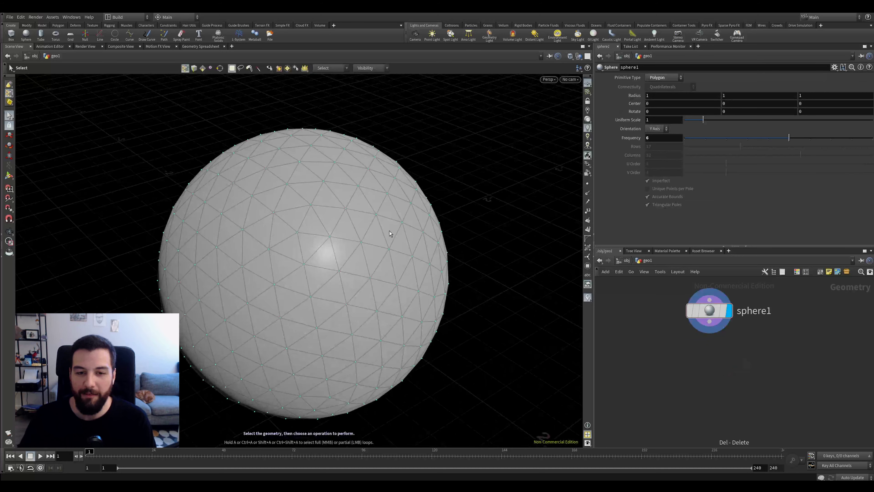
{"action": "right_click", "coordinate": [379, 218]}
{"action": "key", "text": "Escape"}
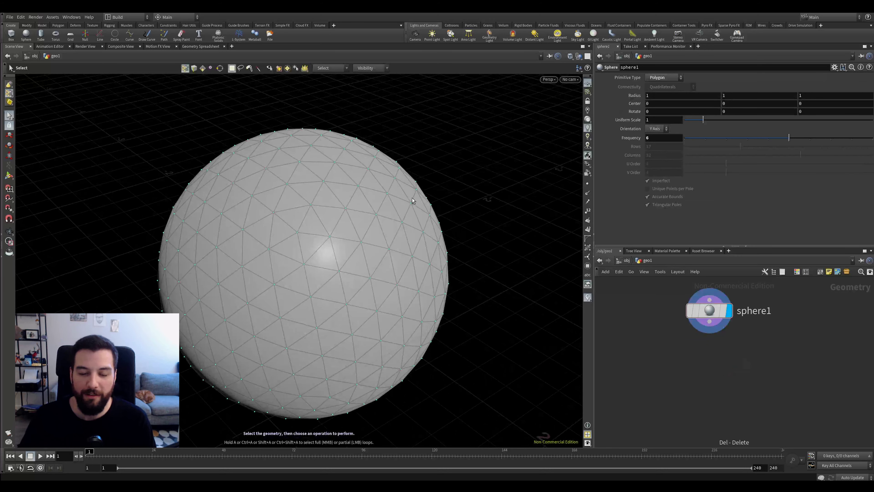
{"action": "key", "text": "Escape"}
{"action": "mouse_move", "coordinate": [385, 203]}
{"action": "left_mouse_down"}
{"action": "mouse_move", "coordinate": [410, 187]}
{"action": "mouse_move", "coordinate": [397, 194]}
{"action": "left_mouse_up"}
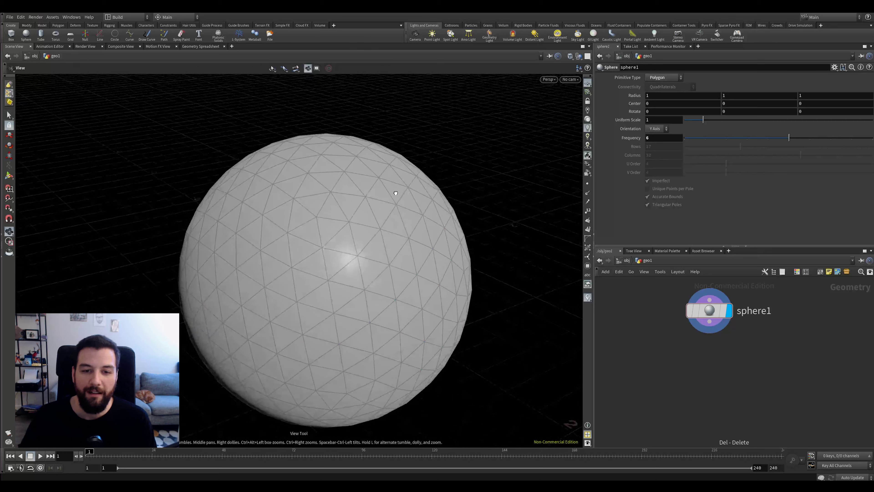
{"action": "middle_click_drag", "start_coordinate": [398, 194], "coordinate": [392, 179]}
{"action": "right_click_drag", "start_coordinate": [392, 180], "coordinate": [409, 178]}
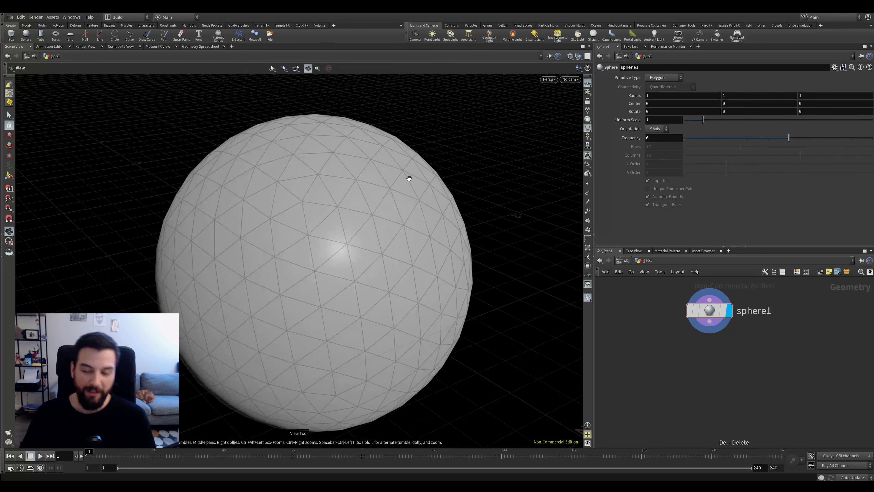
{"action": "key", "text": "Tab"}
{"action": "key", "text": "Escape"}
Step: Switch the selection type to Primitives and select four adjacent triangular faces beside the highlight on the sphere
{"action": "key", "text": "s"}
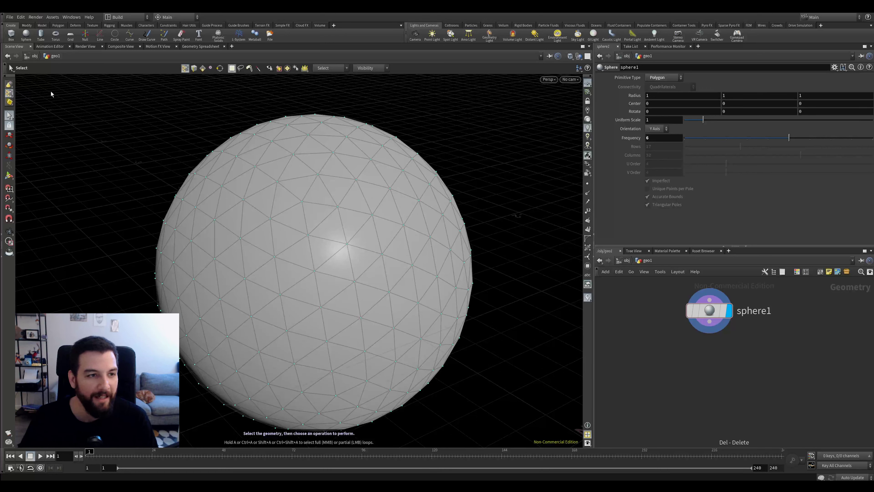
{"action": "right_click", "coordinate": [11, 92]}
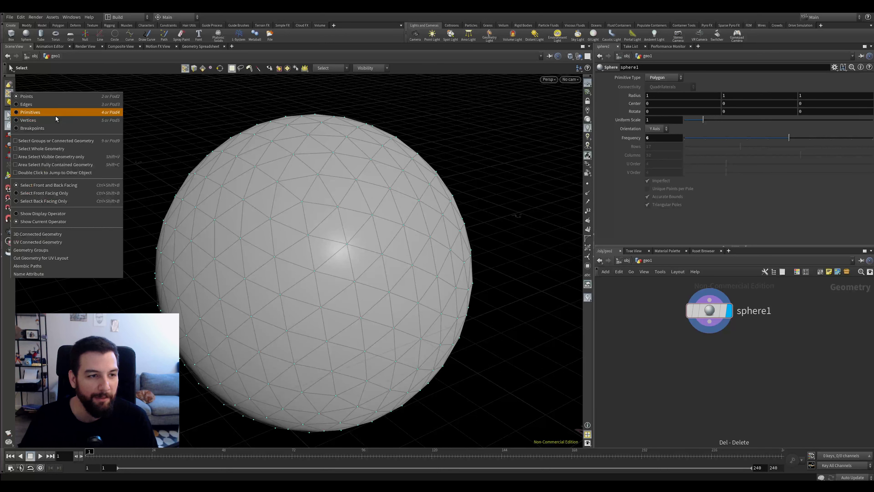
{"action": "left_click", "coordinate": [69, 114]}
{"action": "left_click", "coordinate": [387, 241], "text": "shift"}
{"action": "left_click", "coordinate": [403, 245], "text": "shift"}
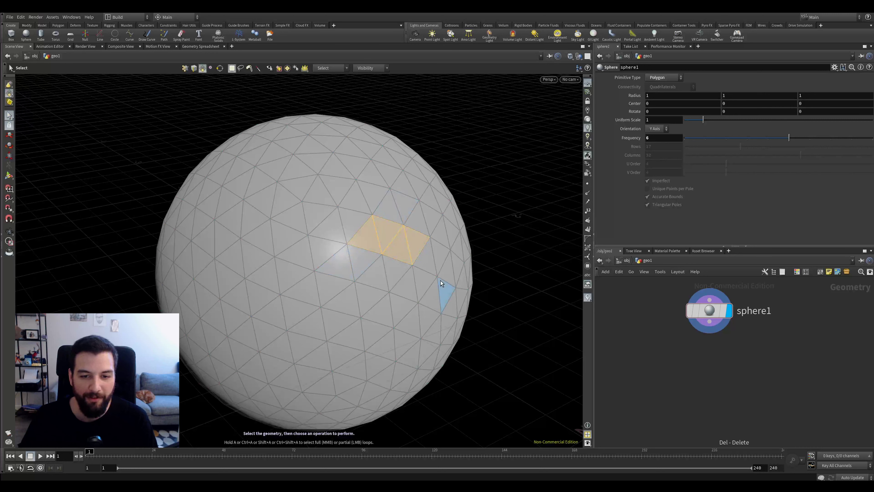
Step: Add a PolyExtrude operation to the four selected faces of the sphere
{"action": "key", "text": "Tab"}
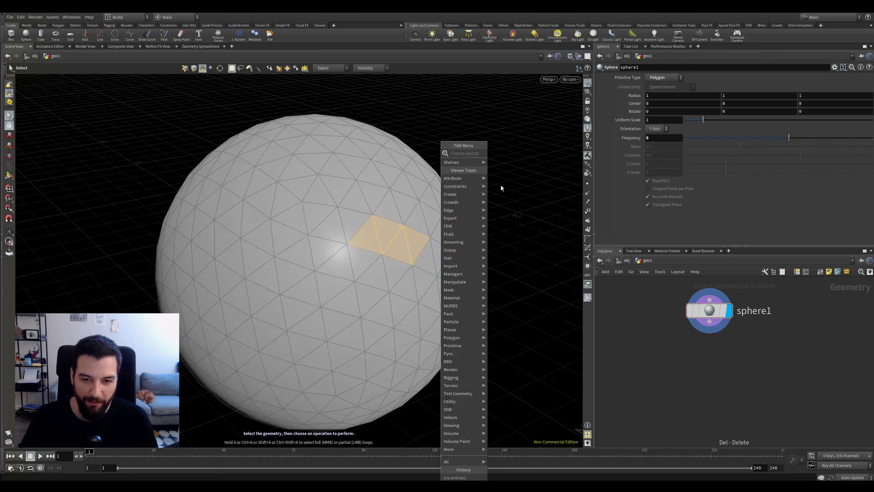
{"action": "type", "text": "ex"}
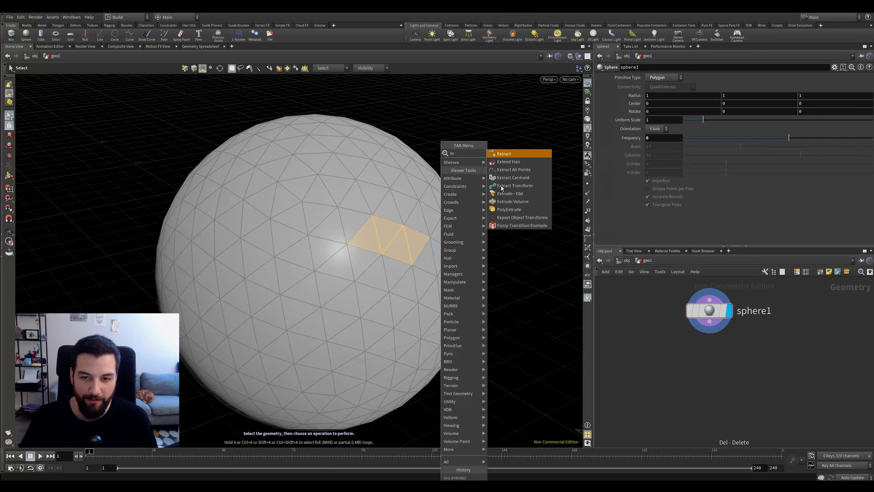
{"action": "type", "text": "tr"}
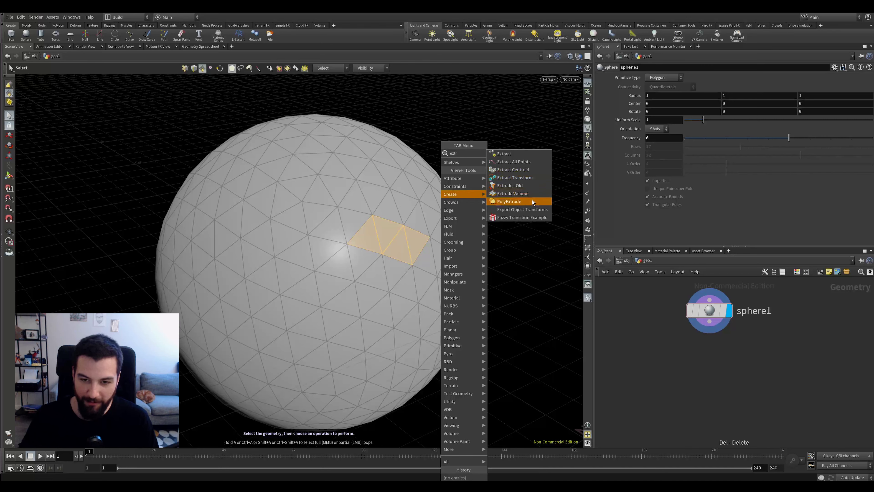
{"action": "left_click", "coordinate": [524, 202]}
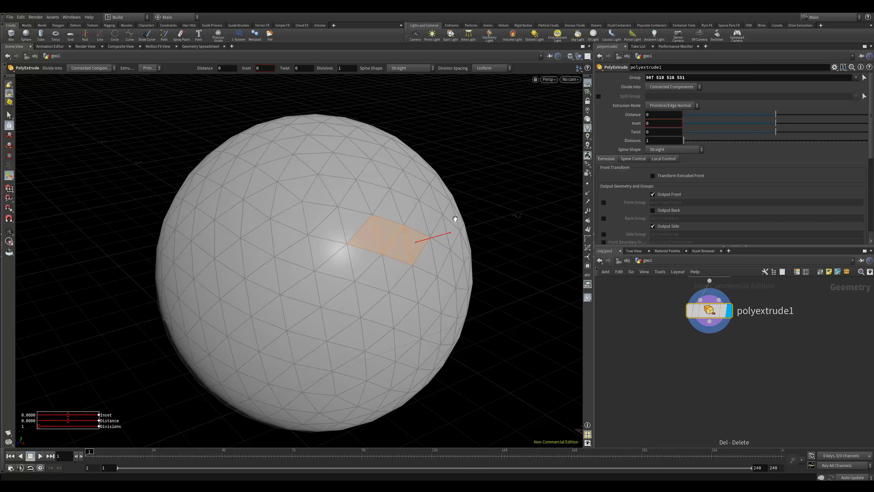
Step: Extrude the four faces outward to a distance of about 0.2, with an inset of about 0.023
{"action": "left_click_drag", "start_coordinate": [445, 207], "coordinate": [501, 208], "text": "alt"}
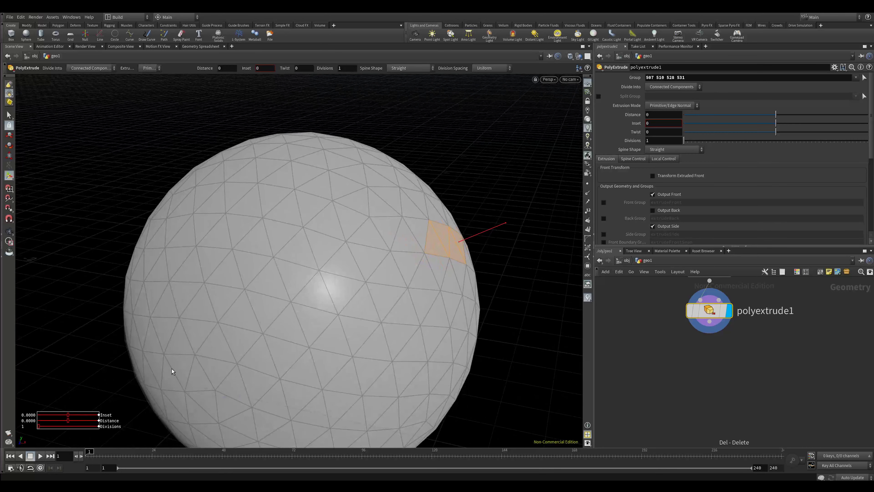
{"action": "left_click_drag", "start_coordinate": [70, 416], "coordinate": [72, 420]}
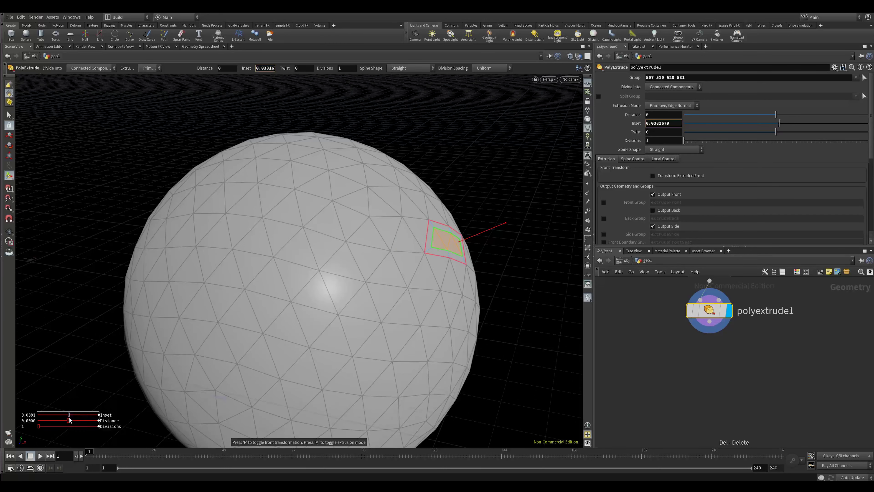
{"action": "left_click_drag", "start_coordinate": [70, 419], "coordinate": [77, 423]}
{"action": "left_click_drag", "start_coordinate": [539, 212], "coordinate": [414, 208]}
{"action": "key", "text": "Return"}
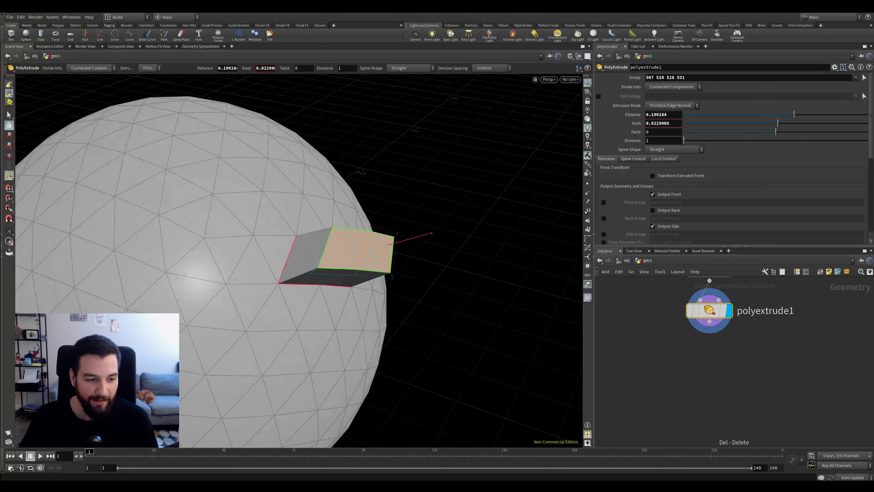
Step: Try 11 divisions on the extrusion, and reduce them to 8
{"action": "left_click_drag", "start_coordinate": [684, 141], "coordinate": [721, 141]}
{"action": "left_click_drag", "start_coordinate": [427, 228], "coordinate": [477, 217], "text": "alt"}
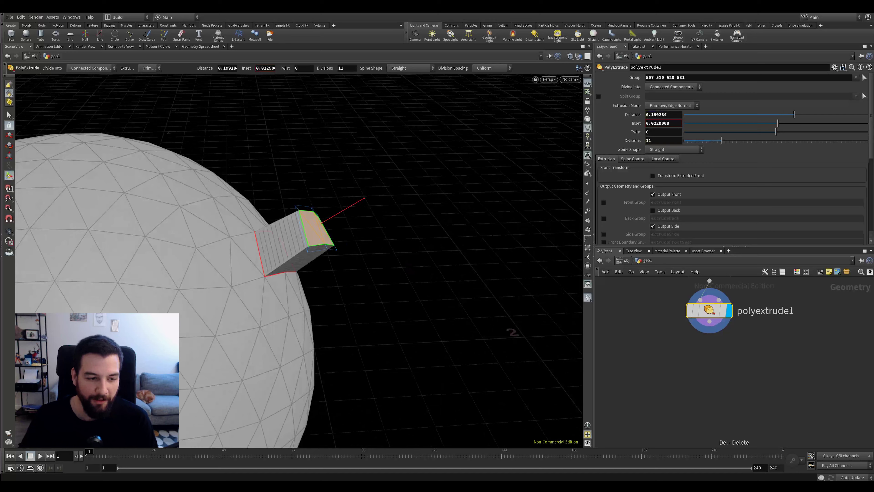
{"action": "left_click_drag", "start_coordinate": [721, 141], "coordinate": [706, 141]}
{"action": "left_click_drag", "start_coordinate": [548, 346], "coordinate": [366, 197], "text": "alt"}
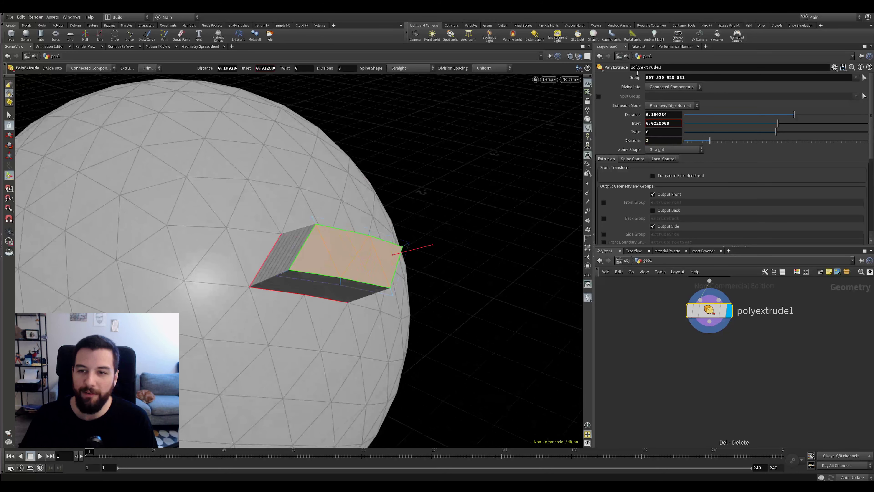
Step: Show primitive numbers in the viewport and examine the numbering of the extruded faces against the PolyExtrude group list
{"action": "left_click", "coordinate": [647, 77]}
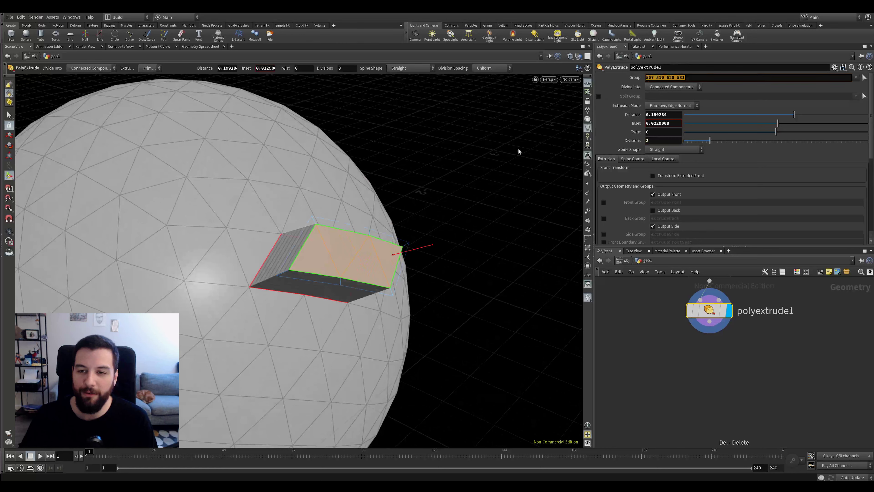
{"action": "left_click_drag", "start_coordinate": [356, 252], "coordinate": [335, 253]}
{"action": "key", "text": "ctrl+z"}
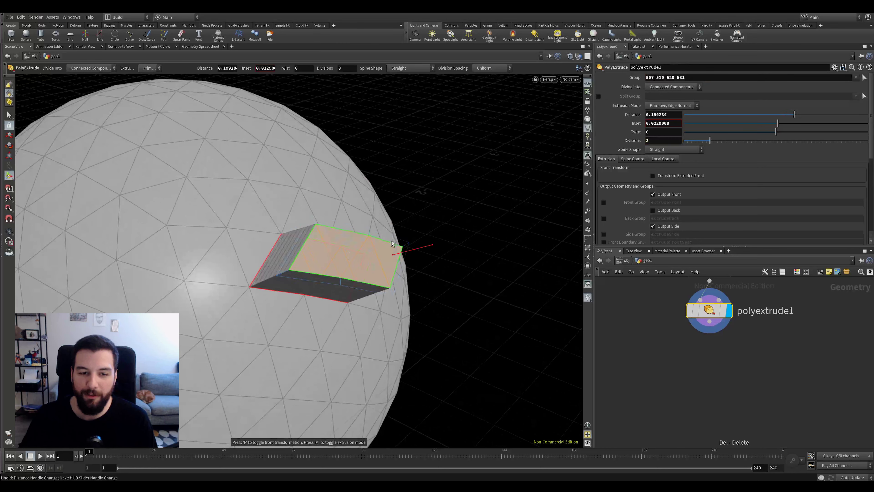
{"action": "left_click", "coordinate": [589, 232]}
{"action": "left_click_drag", "start_coordinate": [439, 227], "coordinate": [411, 229], "text": "alt"}
{"action": "right_click_drag", "start_coordinate": [412, 229], "coordinate": [439, 192], "text": "alt"}
{"action": "left_click_drag", "start_coordinate": [439, 192], "coordinate": [391, 208], "text": "alt"}
{"action": "key", "text": "Return"}
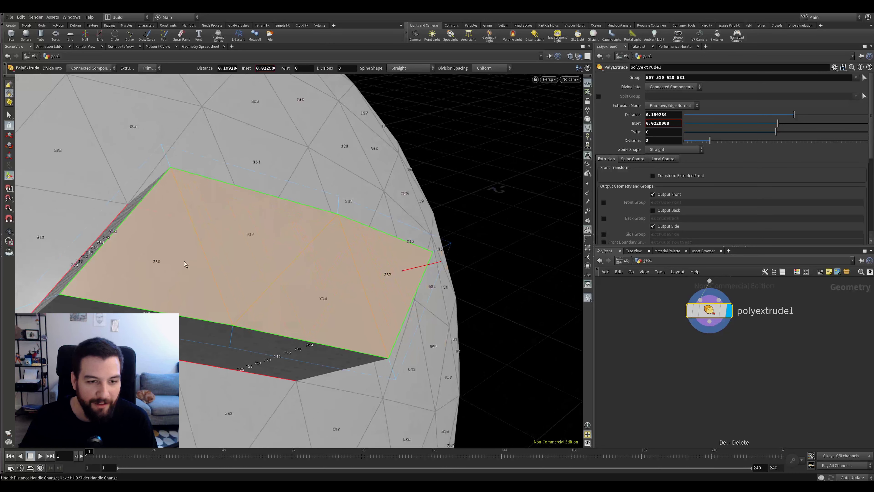
Step: Set the extrusion distance to about 0.212 and its divisions to 6
{"action": "mouse_move", "coordinate": [210, 249]}
{"action": "left_mouse_down"}
{"action": "mouse_move", "coordinate": [249, 225]}
{"action": "mouse_move", "coordinate": [176, 287]}
{"action": "mouse_move", "coordinate": [225, 238]}
{"action": "mouse_move", "coordinate": [201, 251]}
{"action": "left_mouse_up"}
{"action": "left_click_drag", "start_coordinate": [286, 256], "coordinate": [337, 247], "text": "alt"}
{"action": "left_click_drag", "start_coordinate": [710, 142], "coordinate": [702, 142]}
Step: Bypass polyextrude1 to examine the original face numbers on the sphere, and re-enable it to compare the extruded ones
{"action": "left_click", "coordinate": [689, 311]}
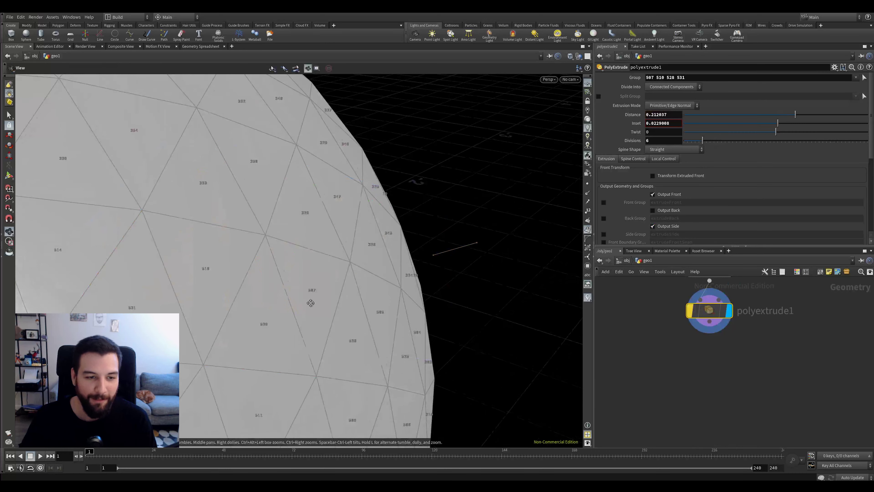
{"action": "middle_click_drag", "start_coordinate": [144, 303], "coordinate": [203, 272], "text": "alt"}
{"action": "right_click_drag", "start_coordinate": [203, 272], "coordinate": [244, 262], "text": "alt"}
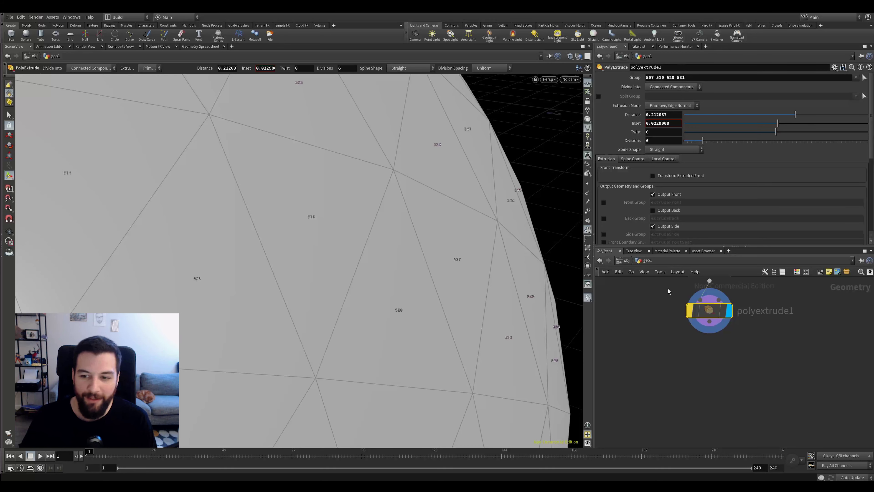
{"action": "left_click", "coordinate": [689, 311]}
{"action": "left_click_drag", "start_coordinate": [397, 259], "coordinate": [394, 247], "text": "alt"}
{"action": "right_click_drag", "start_coordinate": [394, 247], "coordinate": [309, 262], "text": "alt"}
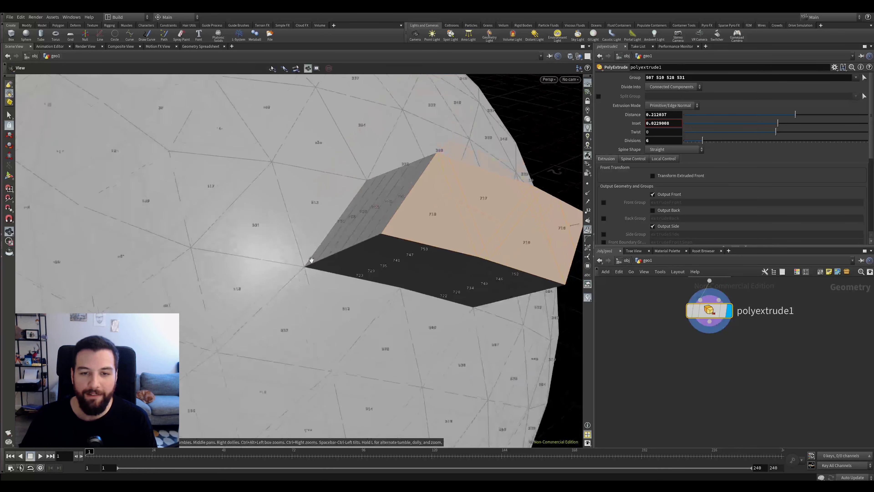
{"action": "middle_click_drag", "start_coordinate": [458, 243], "coordinate": [347, 270], "text": "alt"}
{"action": "left_click_drag", "start_coordinate": [410, 257], "coordinate": [439, 249], "text": "alt"}
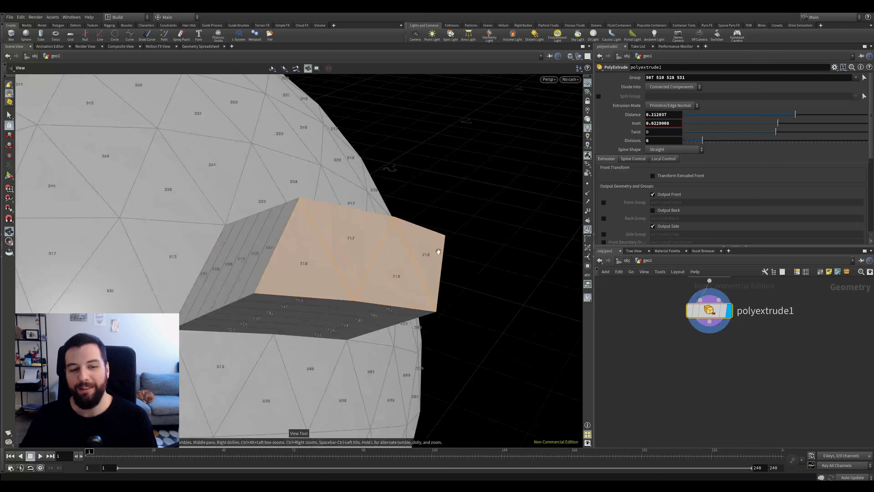
{"action": "right_click_drag", "start_coordinate": [438, 250], "coordinate": [427, 237], "text": "alt"}
{"action": "middle_click_drag", "start_coordinate": [427, 238], "coordinate": [433, 250], "text": "alt"}
Step: Bring both nodes into view in the network, and toggle the bypass of polyextrude1 on and off
{"action": "middle_click_drag", "start_coordinate": [688, 333], "coordinate": [691, 381]}
{"action": "scroll", "coordinate": [690, 383], "scroll_direction": "down", "scroll_amount": 1}
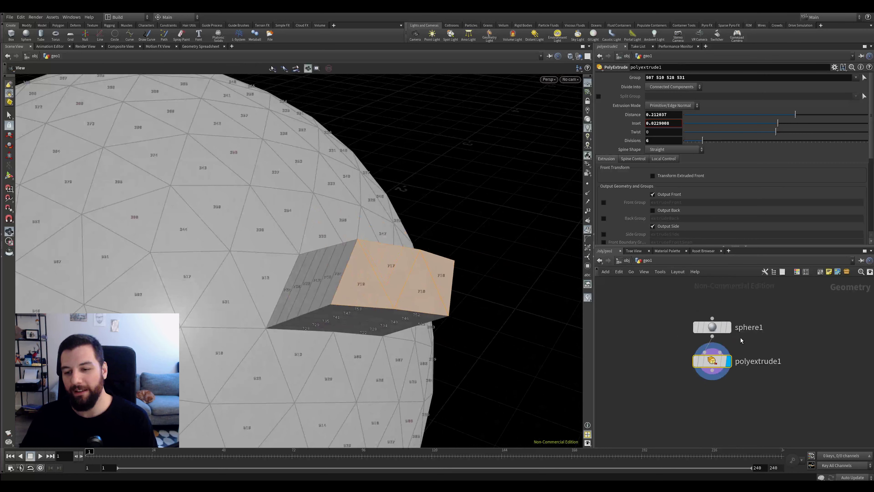
{"action": "mouse_move", "coordinate": [696, 365]}
{"action": "left_click", "coordinate": [696, 365]}
{"action": "left_click", "coordinate": [696, 365]}
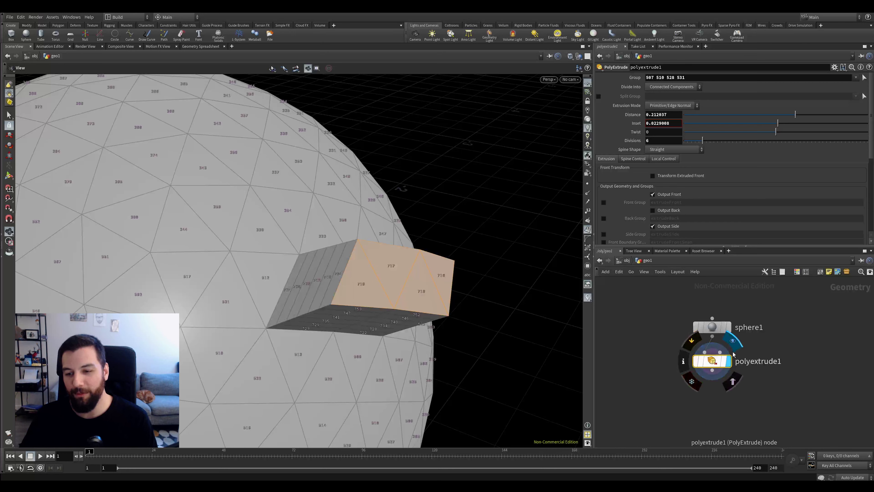
Step: Select sphere1 and make it the displayed node, and hide the primitive numbers in the viewport
{"action": "mouse_move", "coordinate": [721, 329]}
{"action": "left_click", "coordinate": [732, 313]}
{"action": "left_click", "coordinate": [712, 326]}
{"action": "left_click", "coordinate": [588, 231]}
Step: Move the sphere1 node farther above polyextrude1 in the network
{"action": "middle_click_drag", "start_coordinate": [761, 305], "coordinate": [765, 326]}
{"action": "right_click_drag", "start_coordinate": [373, 246], "coordinate": [474, 232]}
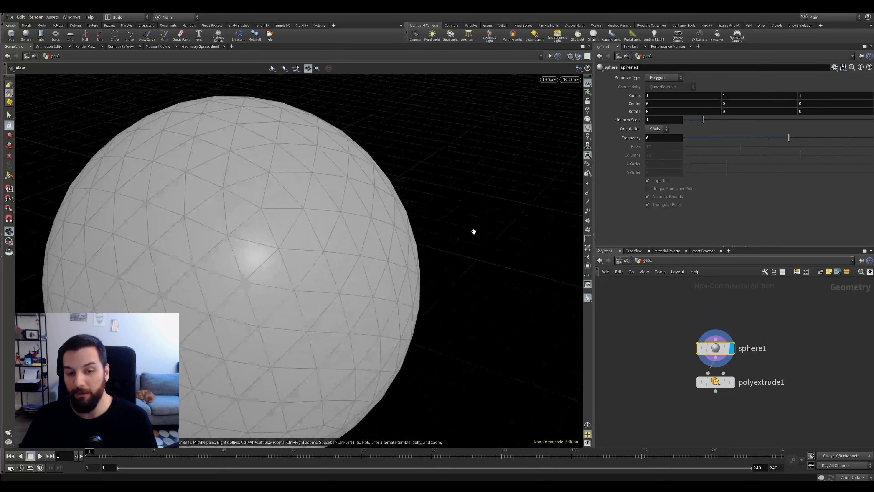
{"action": "left_click_drag", "start_coordinate": [717, 348], "coordinate": [717, 323]}
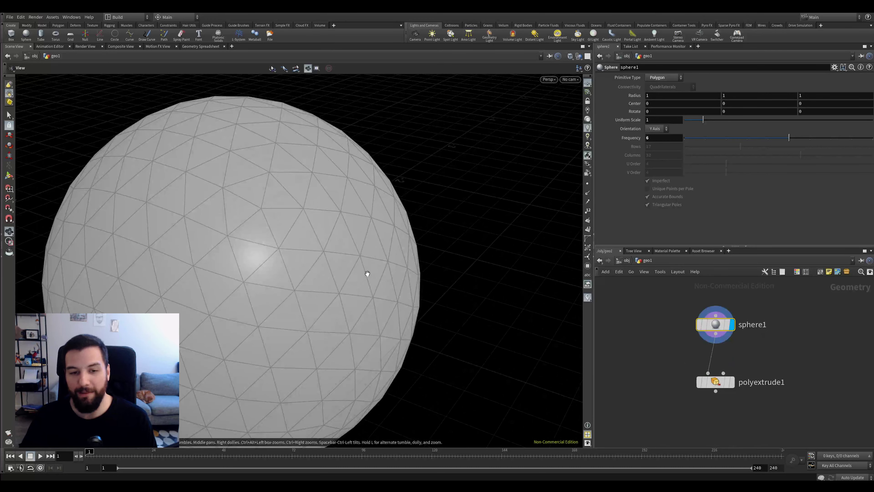
Step: Make polyextrude1 the displayed node and select it to show its parameters
{"action": "mouse_move", "coordinate": [727, 381]}
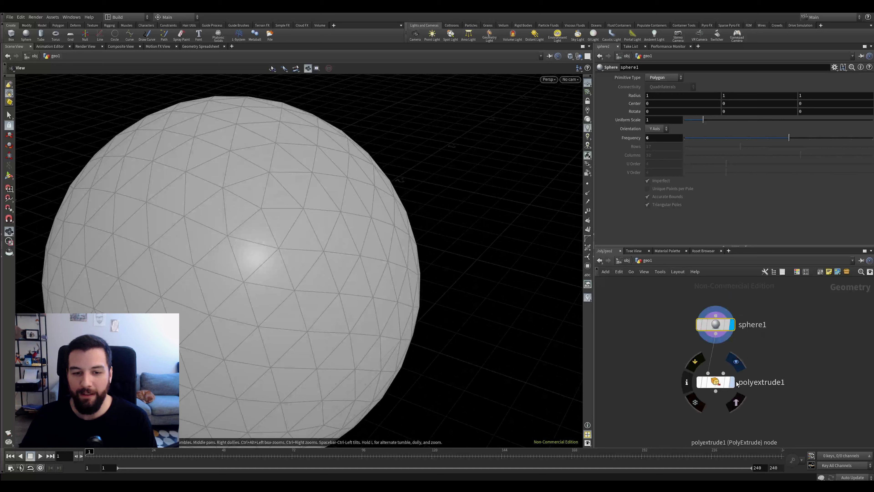
{"action": "left_click", "coordinate": [735, 363]}
{"action": "left_click_drag", "start_coordinate": [473, 272], "coordinate": [503, 193]}
{"action": "left_click", "coordinate": [708, 383]}
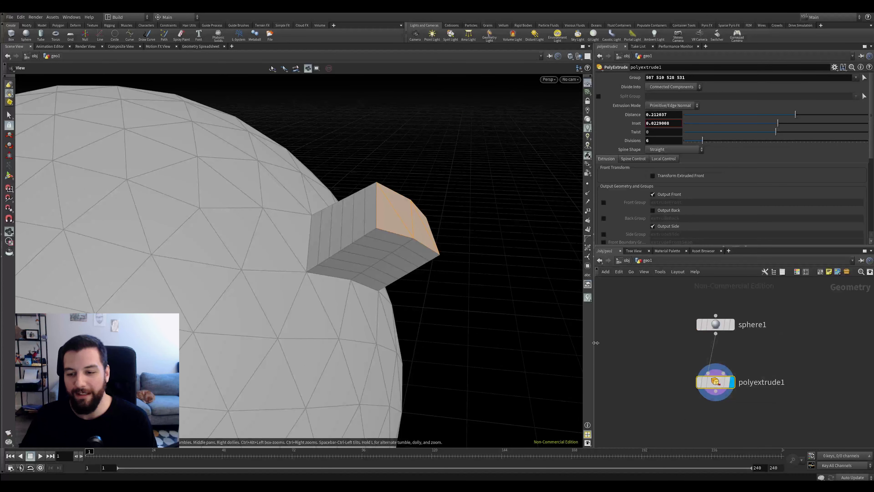
Step: Set the extrusion distance to 0.277 and the inset to 0.025 with the parameter sliders
{"action": "left_click_drag", "start_coordinate": [399, 262], "coordinate": [424, 253]}
{"action": "left_click_drag", "start_coordinate": [756, 352], "coordinate": [690, 413]}
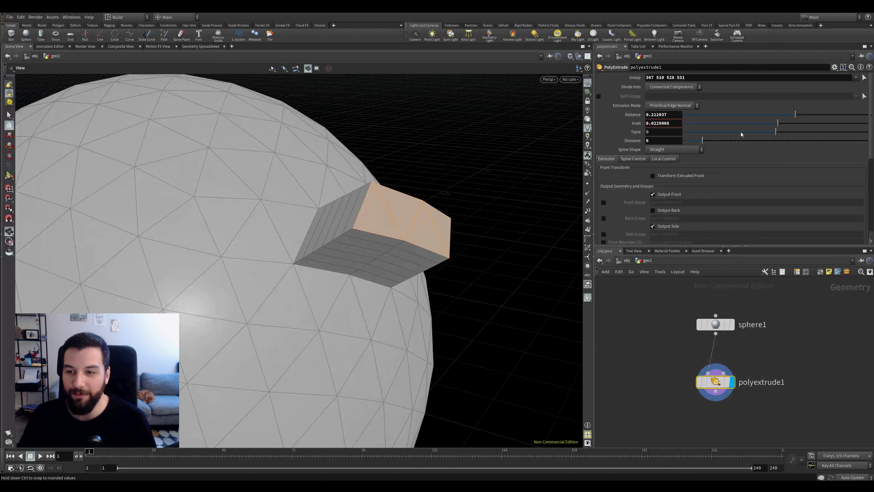
{"action": "left_click_drag", "start_coordinate": [303, 258], "coordinate": [318, 235]}
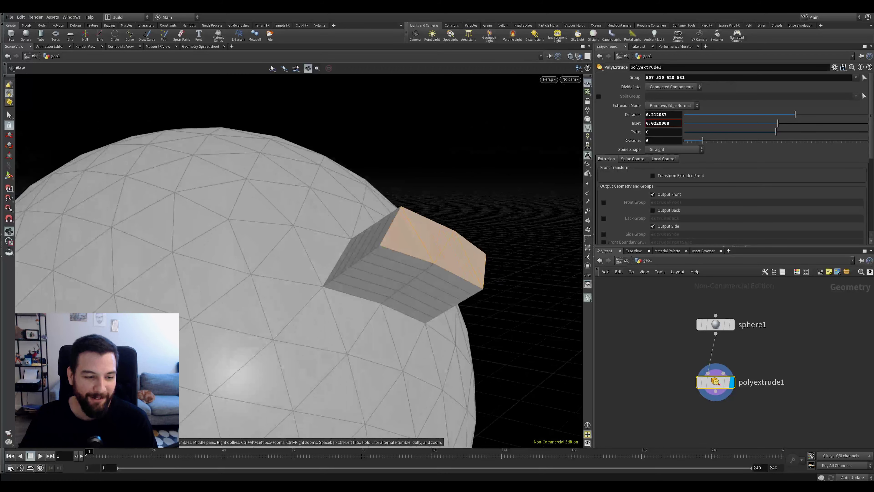
{"action": "left_click_drag", "start_coordinate": [795, 114], "coordinate": [778, 126]}
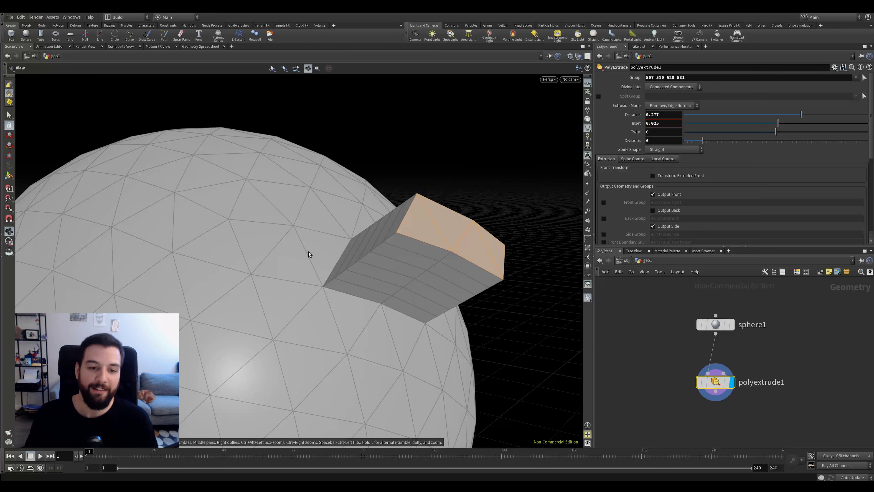
Step: Adjust the extrusion with its viewport handles to a distance of about 0.17 and an inset of about -0.0055
{"action": "key", "text": "Return"}
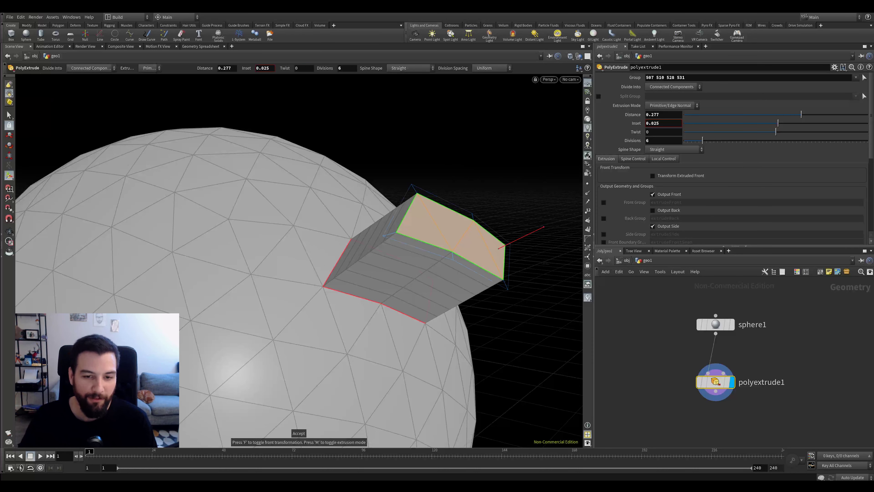
{"action": "mouse_move", "coordinate": [425, 242]}
{"action": "left_mouse_down"}
{"action": "mouse_move", "coordinate": [399, 315]}
{"action": "mouse_move", "coordinate": [427, 233]}
{"action": "mouse_move", "coordinate": [421, 251]}
{"action": "left_mouse_up"}
{"action": "left_click_drag", "start_coordinate": [521, 238], "coordinate": [489, 253]}
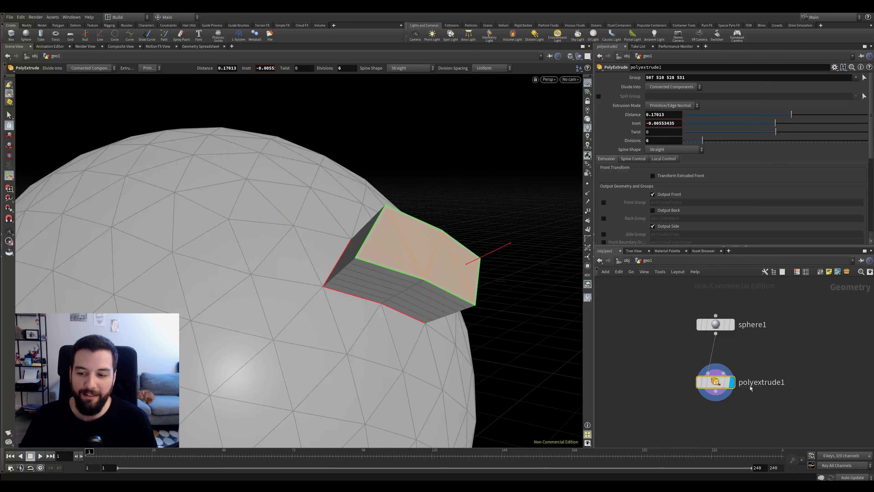
Step: Twist the extrusion by 69.5 and inspect the twisted shape from several angles
{"action": "left_click_drag", "start_coordinate": [416, 267], "coordinate": [454, 226], "text": "alt"}
{"action": "key", "text": "Escape"}
{"action": "left_click_drag", "start_coordinate": [782, 136], "coordinate": [811, 133]}
{"action": "mouse_move", "coordinate": [536, 187]}
{"action": "left_mouse_down"}
{"action": "mouse_move", "coordinate": [547, 196]}
{"action": "mouse_move", "coordinate": [507, 224]}
{"action": "mouse_move", "coordinate": [560, 240]}
{"action": "mouse_move", "coordinate": [537, 198]}
{"action": "left_mouse_up"}
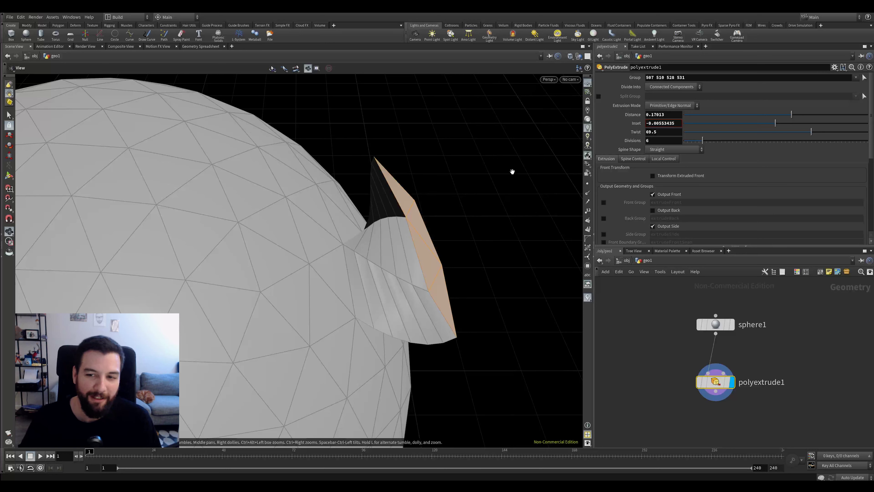
{"action": "left_click_drag", "start_coordinate": [512, 171], "coordinate": [437, 166]}
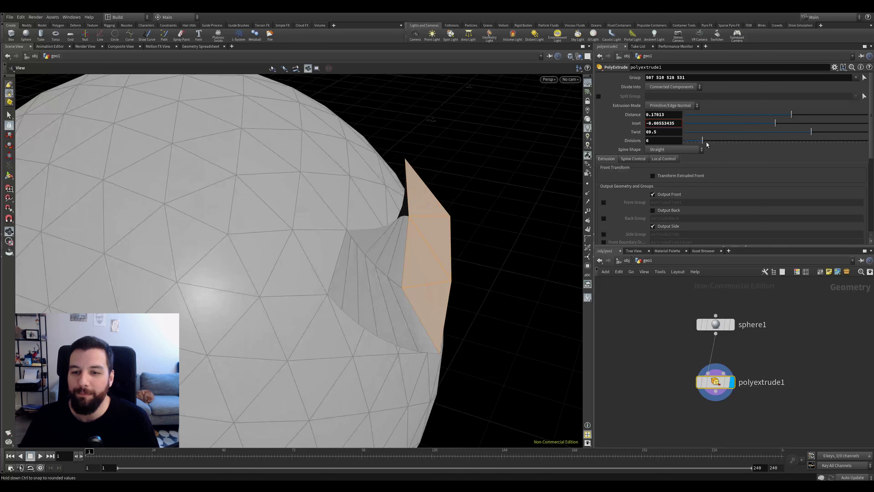
Step: Reduce the extrusion's twist to -1.3
{"action": "mouse_move", "coordinate": [470, 193]}
{"action": "left_mouse_down"}
{"action": "mouse_move", "coordinate": [453, 190]}
{"action": "mouse_move", "coordinate": [462, 192]}
{"action": "left_mouse_up"}
{"action": "left_click_drag", "start_coordinate": [757, 132], "coordinate": [776, 132]}
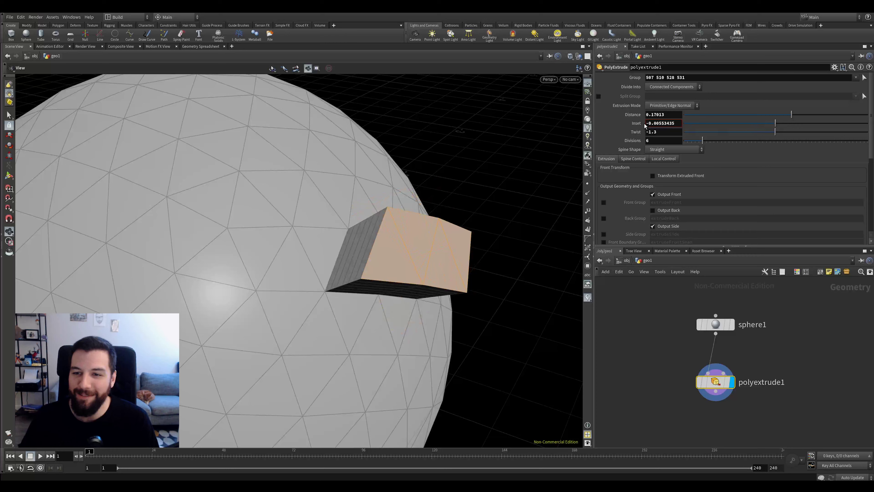
{"action": "left_click_drag", "start_coordinate": [452, 158], "coordinate": [450, 148]}
Step: Move the existing nodes apart, add a Box node beside sphere1, and make the box the displayed node
{"action": "left_click_drag", "start_coordinate": [715, 382], "coordinate": [710, 407]}
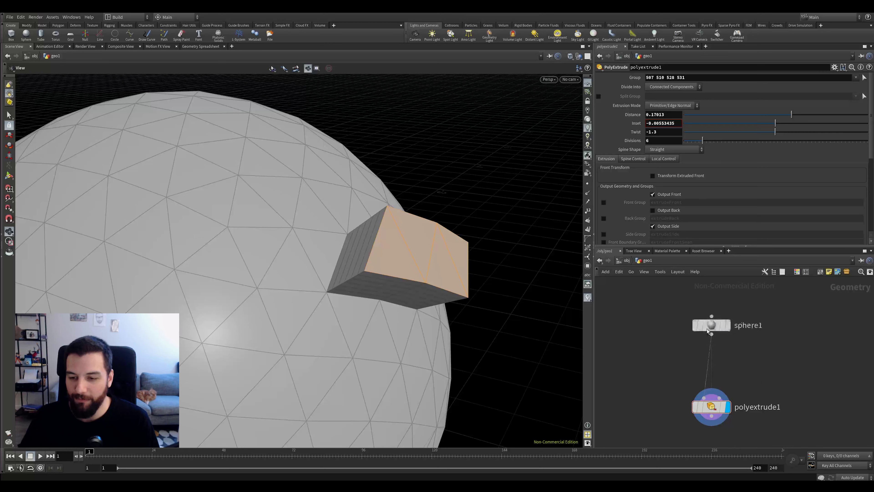
{"action": "left_click_drag", "start_coordinate": [707, 328], "coordinate": [670, 331]}
{"action": "key", "text": "Tab"}
{"action": "type", "text": "box"}
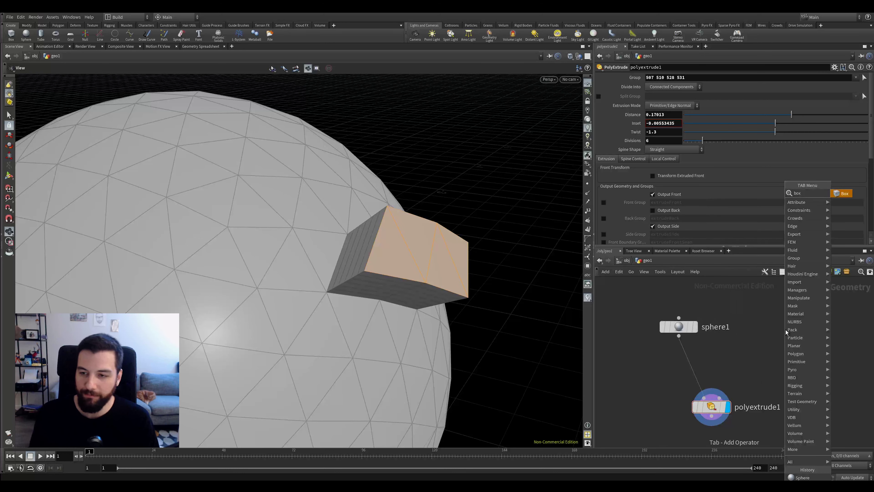
{"action": "key", "text": "Return"}
{"action": "left_click", "coordinate": [786, 328]}
{"action": "left_click", "coordinate": [802, 327]}
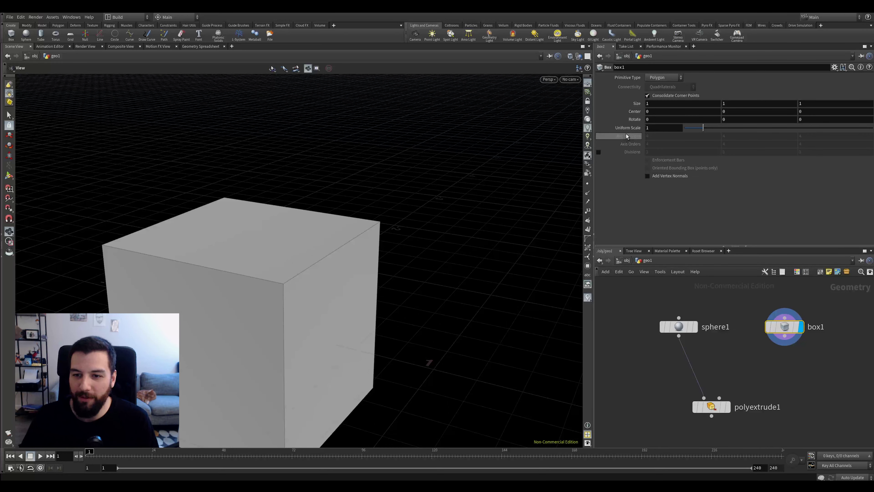
Step: Change the box's primitive type to Polygon Mesh and inspect its divided faces
{"action": "left_click_drag", "start_coordinate": [353, 315], "coordinate": [340, 287]}
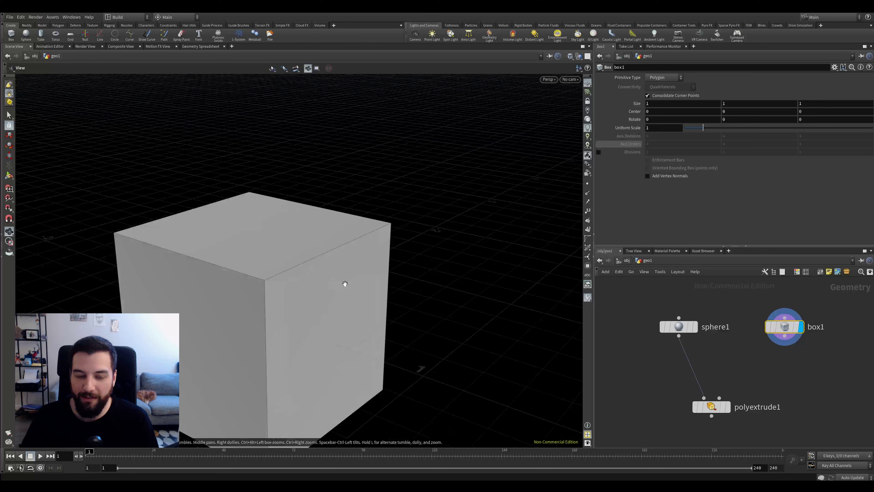
{"action": "middle_click_drag", "start_coordinate": [340, 287], "coordinate": [381, 240]}
{"action": "scroll", "coordinate": [381, 240], "scroll_direction": "up", "scroll_amount": 1}
{"action": "left_click", "coordinate": [664, 78]}
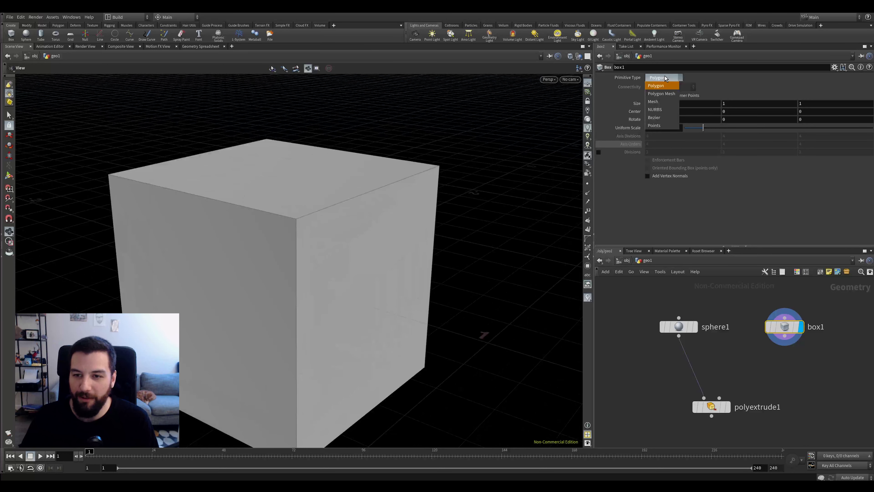
{"action": "left_click", "coordinate": [661, 94]}
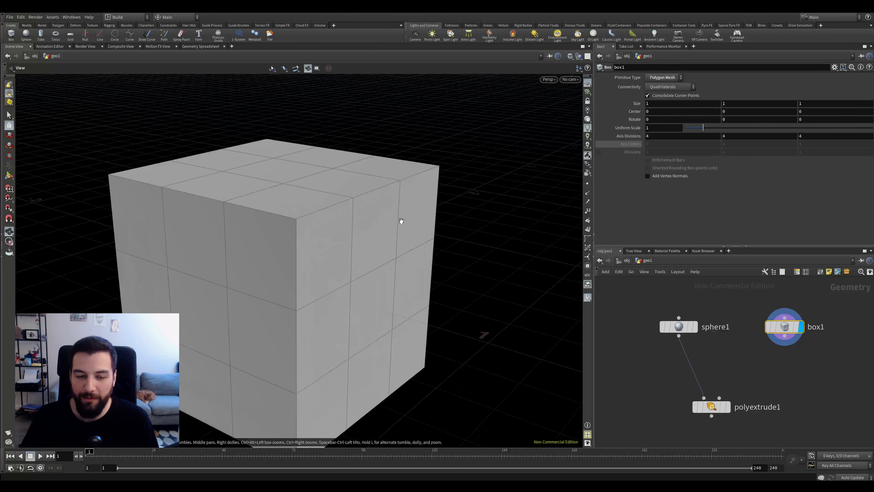
{"action": "left_click_drag", "start_coordinate": [400, 220], "coordinate": [416, 217]}
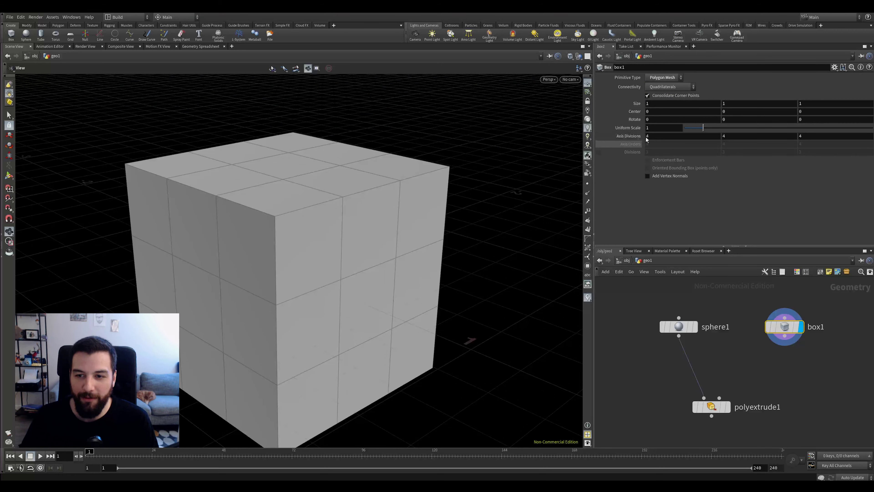
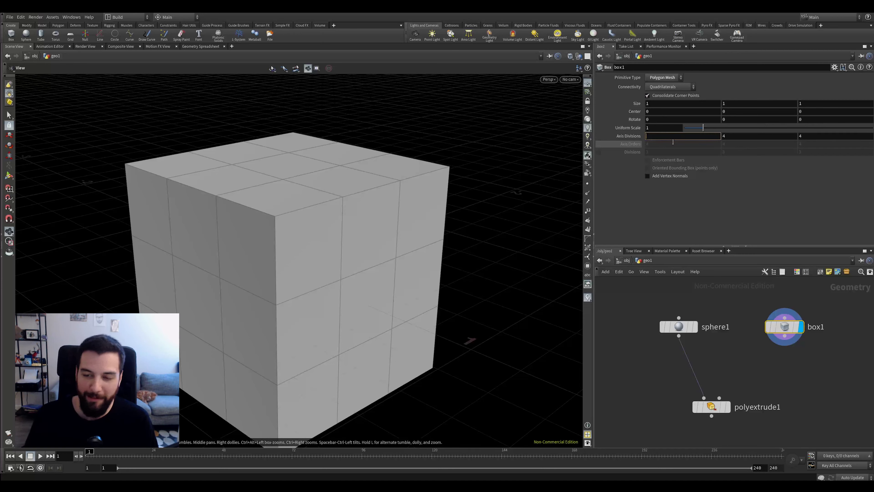
Step: Try 10 divisions along the box's first axis, inspect the result, and restore the value to 4
{"action": "type", "text": "0"}
{"action": "key", "text": "Return"}
{"action": "left_click_drag", "start_coordinate": [398, 142], "coordinate": [402, 127]}
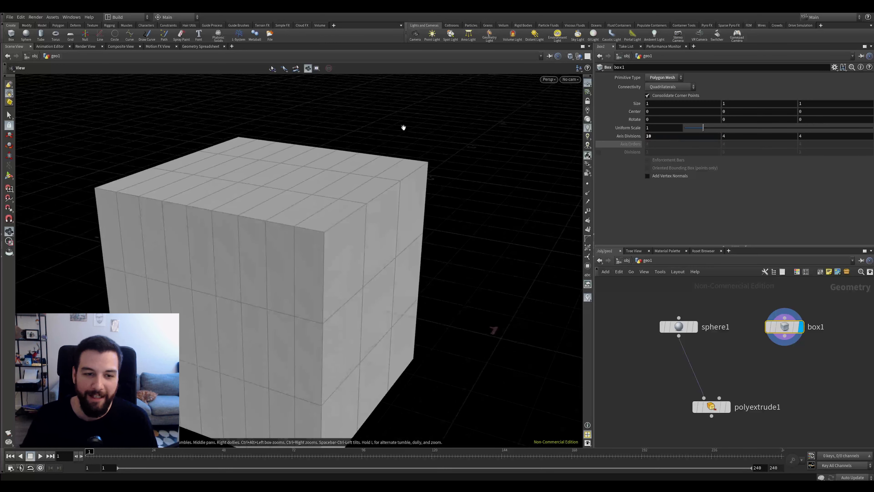
{"action": "left_click_drag", "start_coordinate": [667, 135], "coordinate": [621, 145]}
{"action": "type", "text": "4"}
{"action": "key", "text": "Return"}
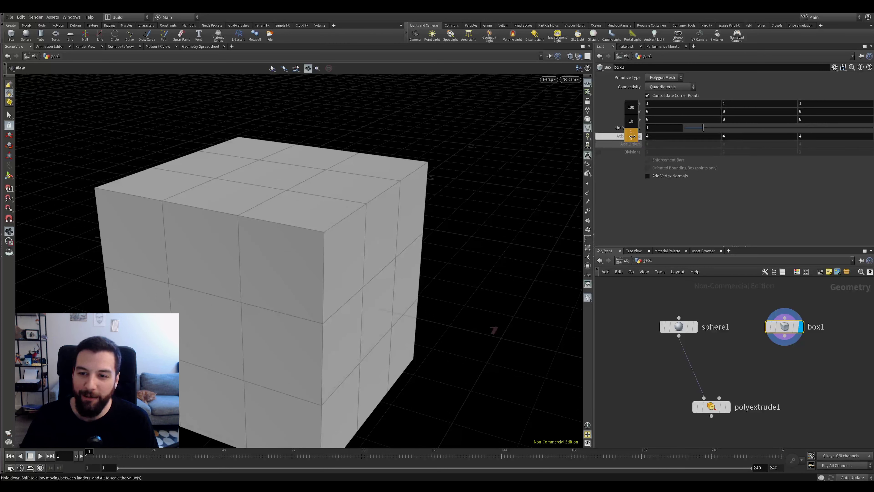
Step: Raise all three of the box's axis divisions together to 12
{"action": "mouse_move", "coordinate": [633, 136]}
{"action": "middle_mouse_down"}
{"action": "mouse_move", "coordinate": [637, 128]}
{"action": "mouse_move", "coordinate": [635, 137]}
{"action": "middle_mouse_up"}
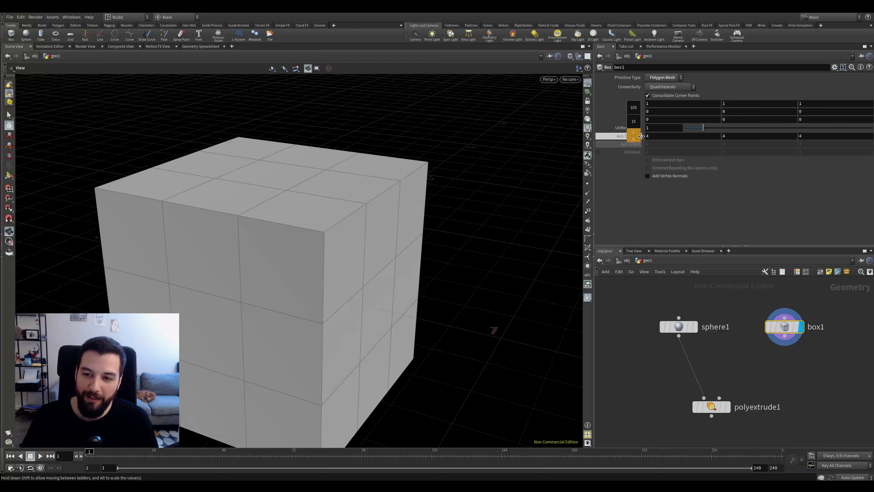
{"action": "mouse_move", "coordinate": [642, 136]}
{"action": "middle_mouse_down"}
{"action": "mouse_move", "coordinate": [623, 136]}
{"action": "mouse_move", "coordinate": [678, 132]}
{"action": "mouse_move", "coordinate": [635, 138]}
{"action": "mouse_move", "coordinate": [649, 121]}
{"action": "mouse_move", "coordinate": [637, 121]}
{"action": "mouse_move", "coordinate": [655, 120]}
{"action": "mouse_move", "coordinate": [633, 121]}
{"action": "middle_mouse_up"}
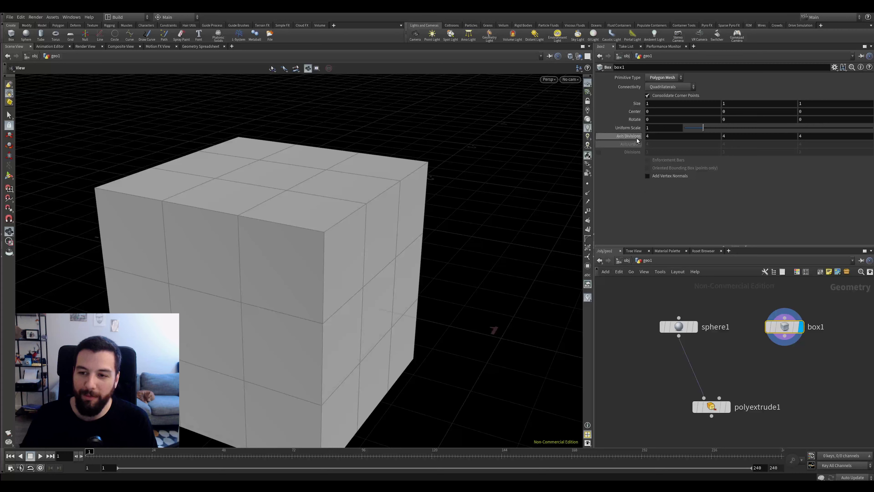
{"action": "mouse_move", "coordinate": [619, 141]}
{"action": "middle_mouse_down"}
{"action": "mouse_move", "coordinate": [667, 139]}
{"action": "mouse_move", "coordinate": [627, 139]}
{"action": "middle_mouse_up"}
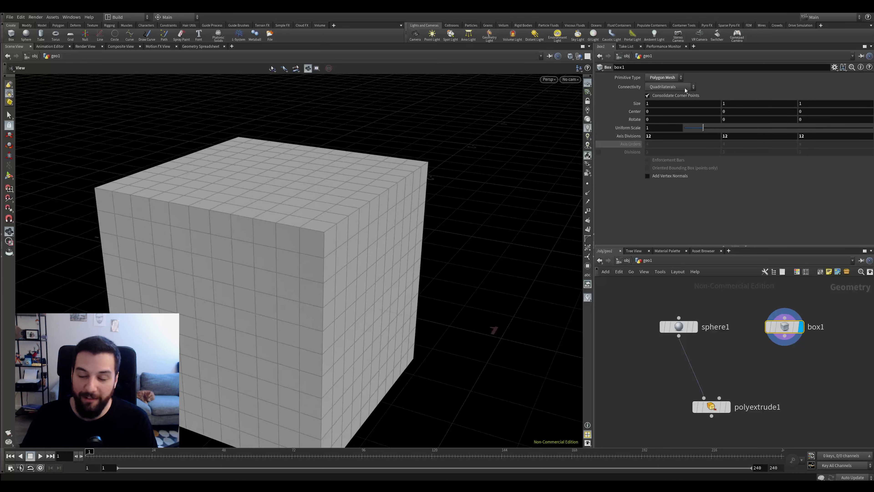
Step: Set the box's first axis division to 11 and its second to 9
{"action": "middle_click_drag", "start_coordinate": [679, 136], "coordinate": [674, 136]}
{"action": "middle_click_drag", "start_coordinate": [727, 138], "coordinate": [668, 137]}
{"action": "key", "text": "ctrl+z"}
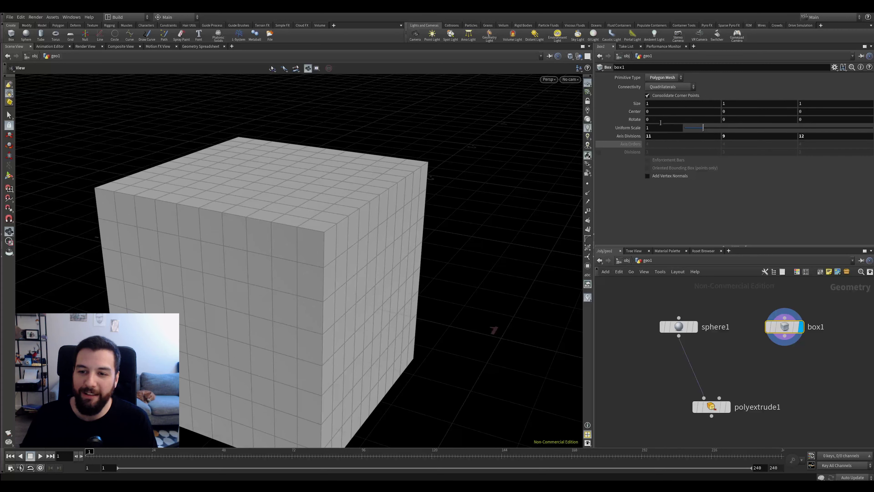
Step: Set the box's first size value to 1.028 and its first rotation value to 8.9
{"action": "middle_click_drag", "start_coordinate": [669, 102], "coordinate": [682, 143]}
{"action": "middle_click_drag", "start_coordinate": [737, 145], "coordinate": [802, 144]}
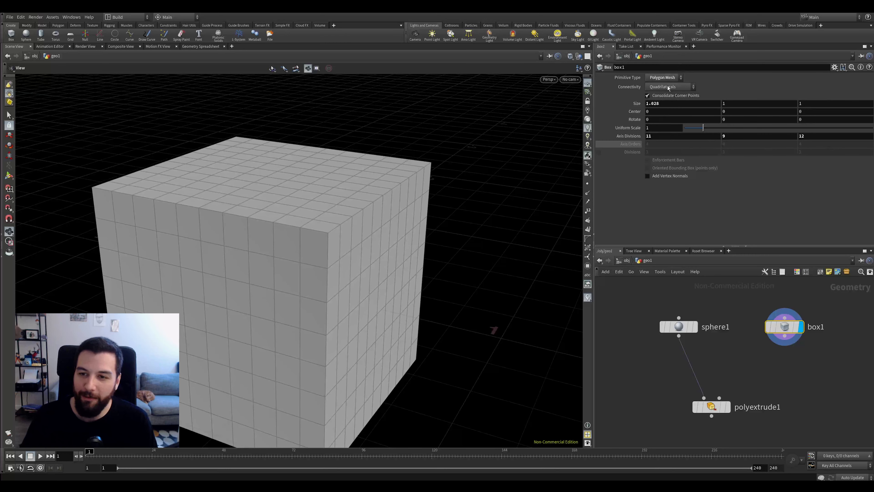
{"action": "middle_click_drag", "start_coordinate": [673, 120], "coordinate": [778, 120]}
Step: Raise all the box's axis divisions together to 52, 50 and 53
{"action": "right_click_drag", "start_coordinate": [191, 144], "coordinate": [267, 149]}
{"action": "left_click_drag", "start_coordinate": [359, 160], "coordinate": [329, 170]}
{"action": "left_click_drag", "start_coordinate": [402, 220], "coordinate": [415, 210]}
{"action": "middle_click_drag", "start_coordinate": [636, 138], "coordinate": [744, 141]}
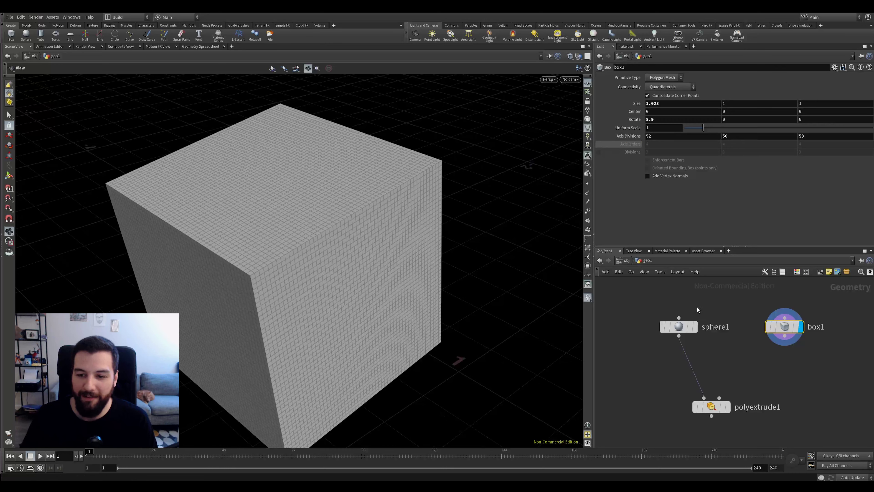
Step: Compare the sphere and the box by displaying each node in turn, and finish with polyextrude1 displayed and selected
{"action": "left_click", "coordinate": [695, 327]}
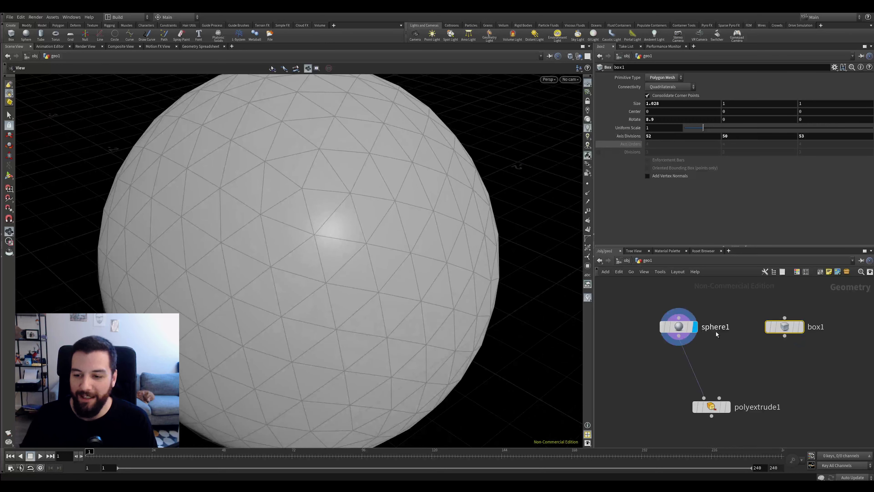
{"action": "left_click", "coordinate": [801, 327]}
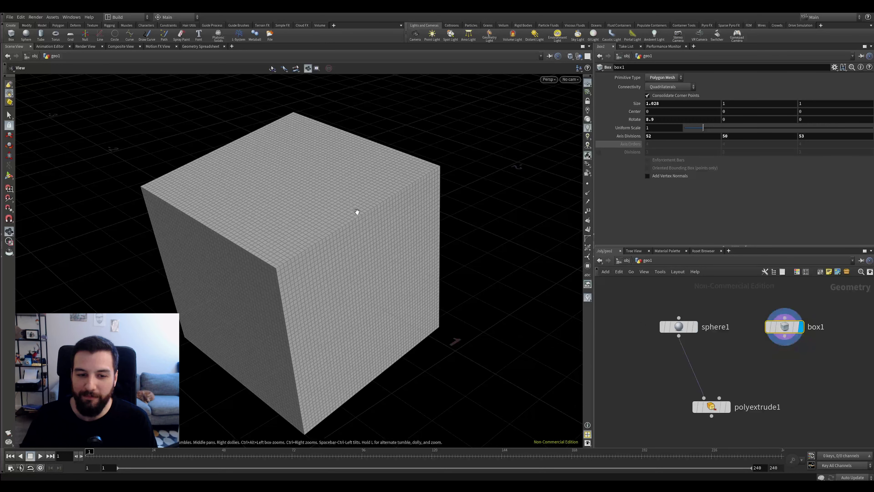
{"action": "middle_click_drag", "start_coordinate": [661, 336], "coordinate": [641, 300]}
{"action": "left_click", "coordinate": [707, 371]}
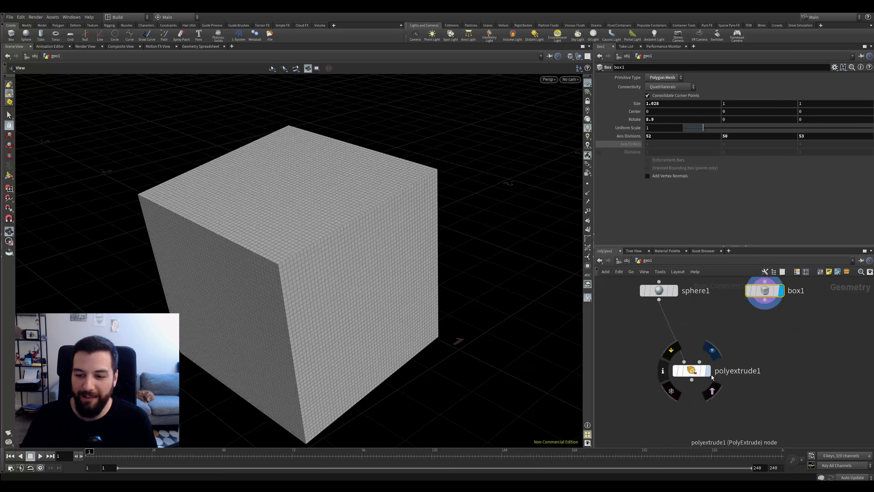
{"action": "left_click_drag", "start_coordinate": [492, 274], "coordinate": [513, 248]}
{"action": "left_click", "coordinate": [692, 370]}
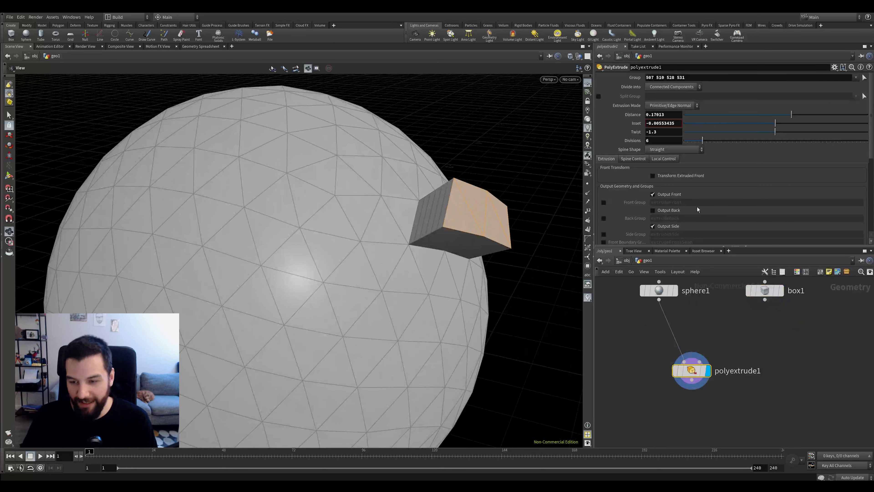
Step: Set the extrusion's inset to 0.032 and highlight the primitive numbers in its Group parameter
{"action": "left_click", "coordinate": [697, 79]}
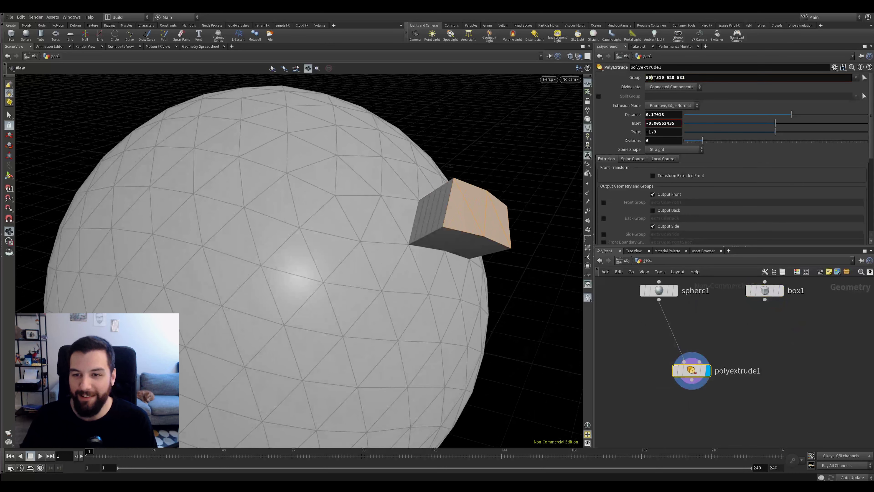
{"action": "triple_click", "coordinate": [665, 79]}
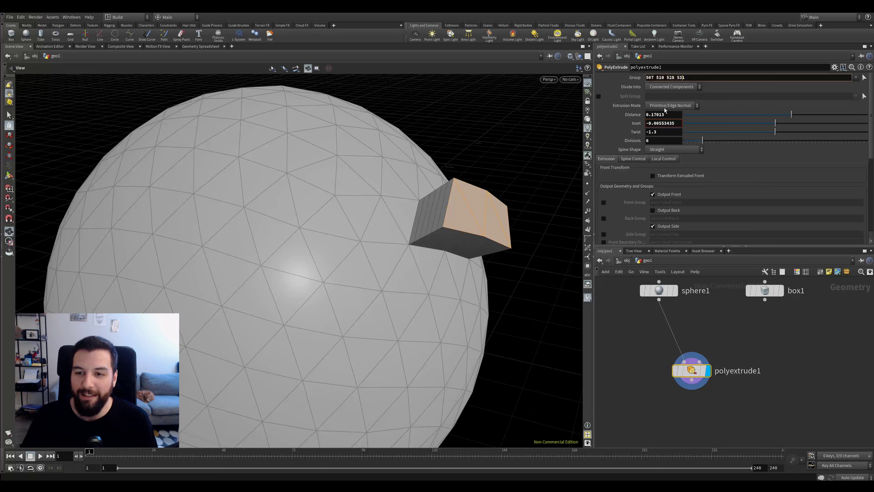
{"action": "left_click", "coordinate": [674, 119]}
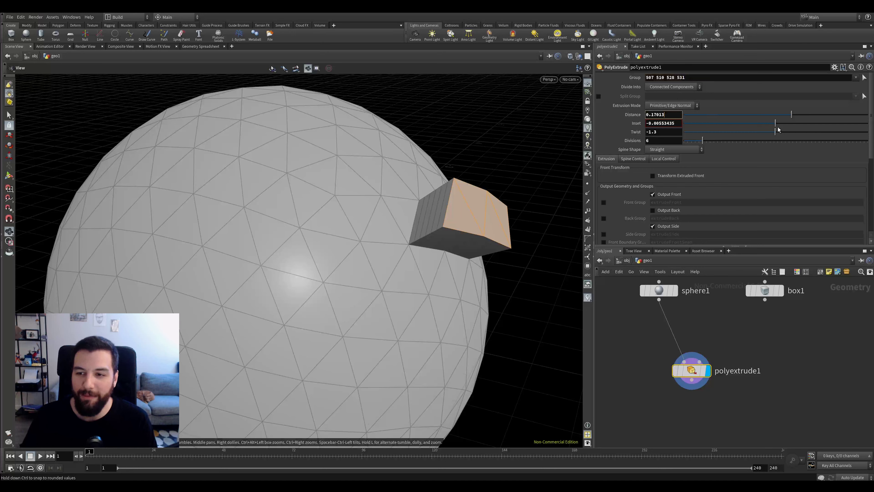
{"action": "left_click_drag", "start_coordinate": [776, 123], "coordinate": [779, 123]}
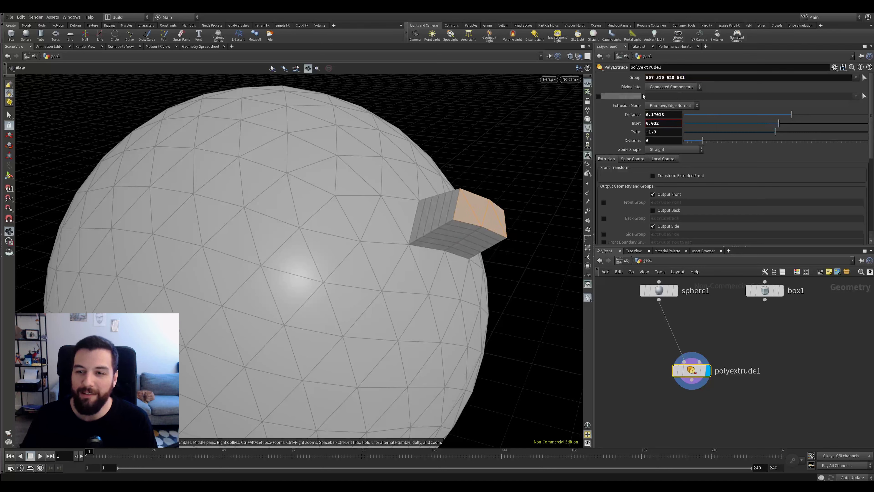
{"action": "left_click", "coordinate": [657, 77]}
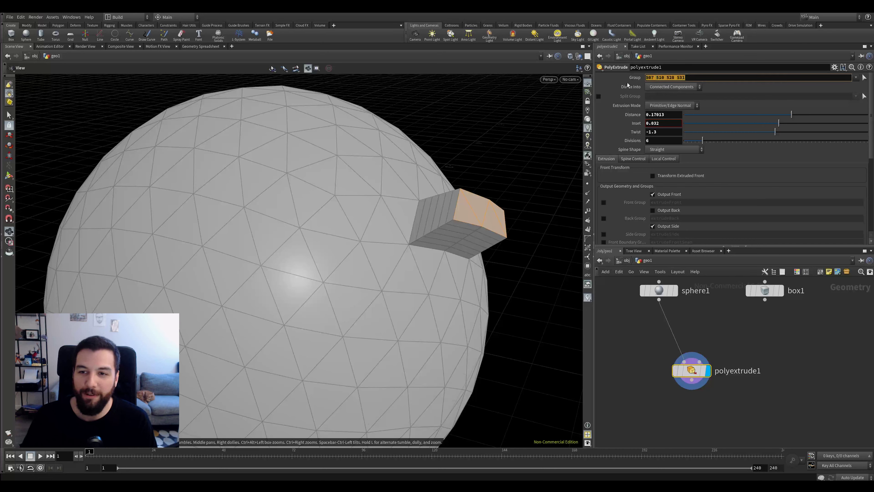
{"action": "left_click", "coordinate": [776, 318]}
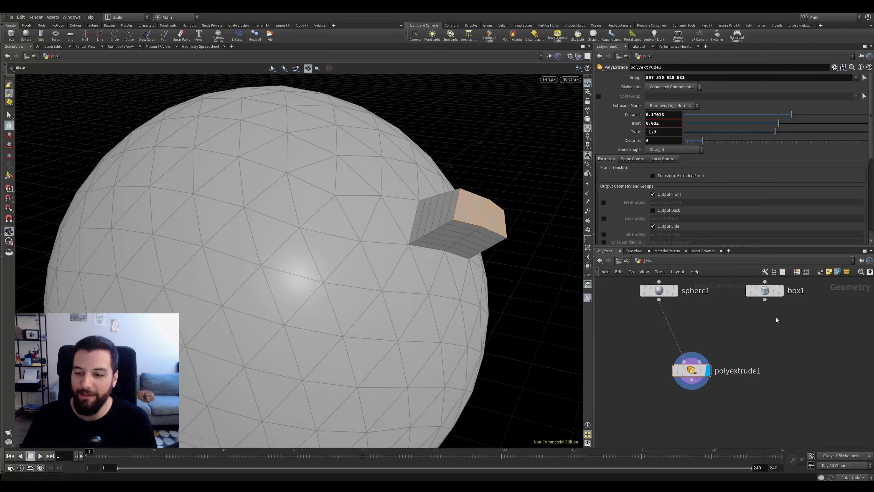
Step: Connect box1's output to polyextrude1's first input in place of sphere1
{"action": "left_click", "coordinate": [765, 300]}
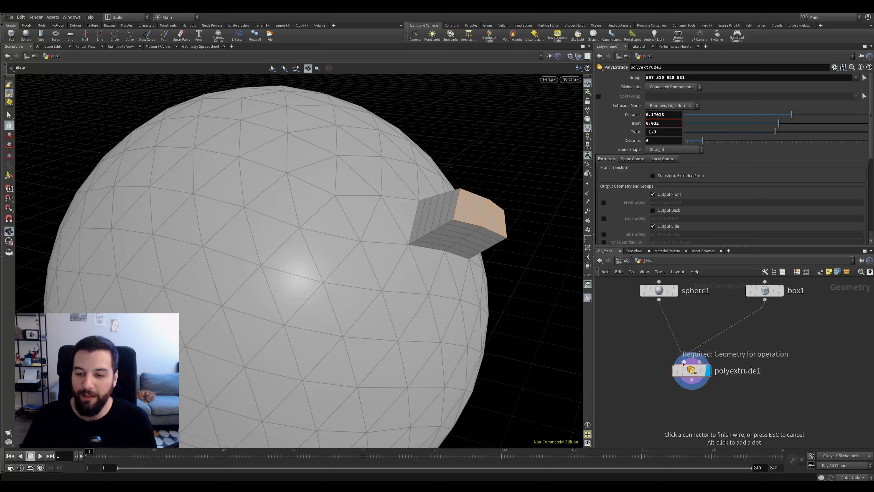
{"action": "left_click", "coordinate": [684, 361]}
{"action": "left_click_drag", "start_coordinate": [394, 297], "coordinate": [445, 289]}
Step: Bypass polyextrude1 and show the primitive numbers on the box's faces
{"action": "left_click", "coordinate": [676, 370]}
{"action": "left_click", "coordinate": [587, 232]}
{"action": "middle_click_drag", "start_coordinate": [245, 351], "coordinate": [275, 295]}
{"action": "right_click_drag", "start_coordinate": [275, 295], "coordinate": [348, 235]}
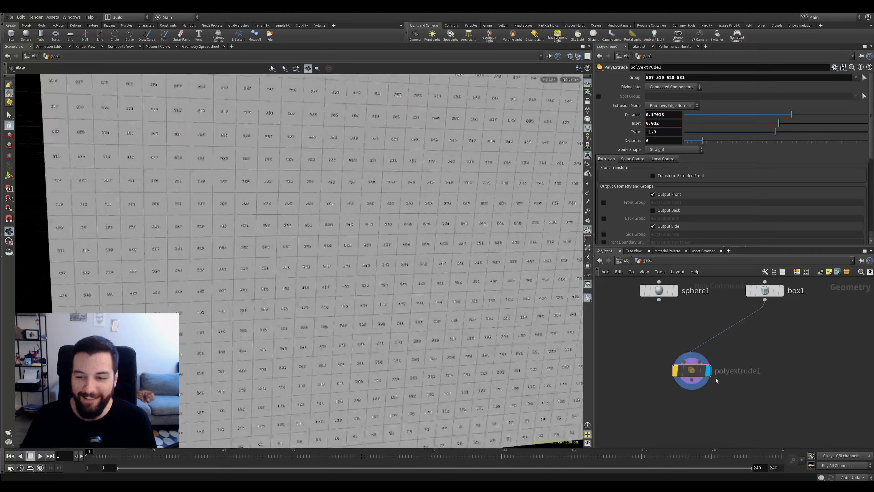
Step: Toggle polyextrude1's bypass to compare the numbered faces with and without the extrusion, leaving the node active
{"action": "left_click", "coordinate": [676, 371]}
{"action": "right_click_drag", "start_coordinate": [392, 332], "coordinate": [542, 315]}
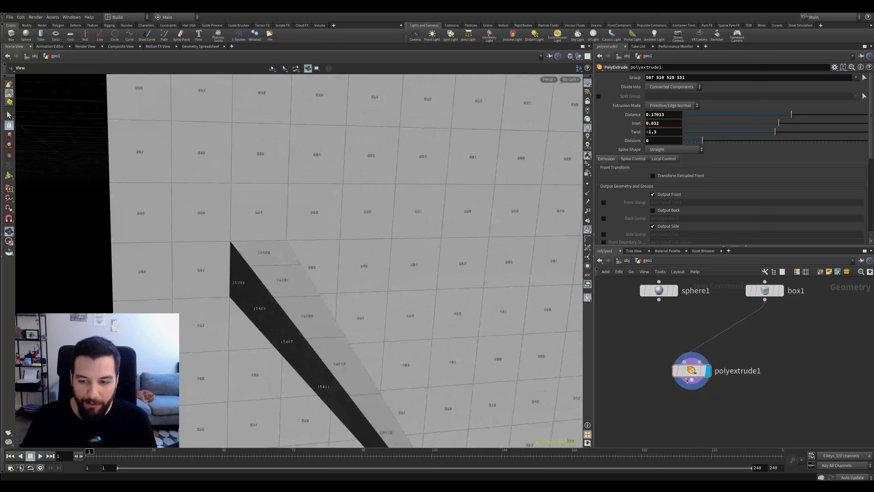
{"action": "left_click", "coordinate": [676, 371]}
{"action": "right_click_drag", "start_coordinate": [413, 293], "coordinate": [272, 288]}
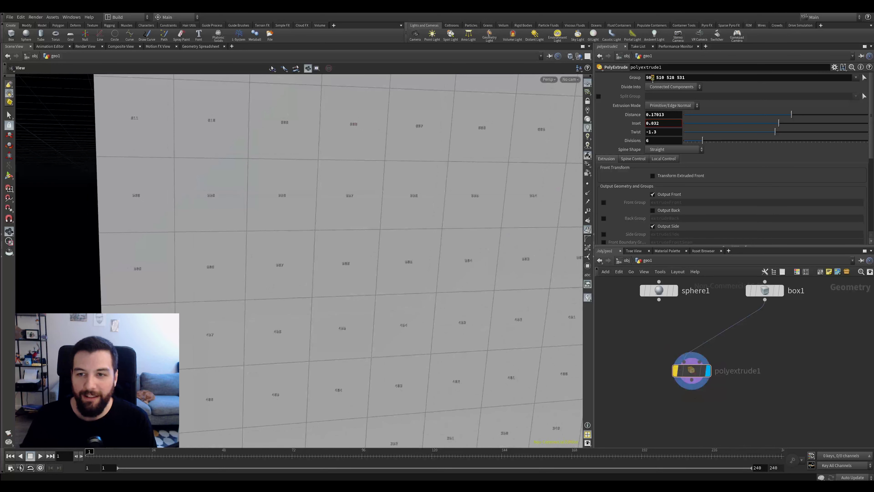
{"action": "left_click", "coordinate": [676, 371]}
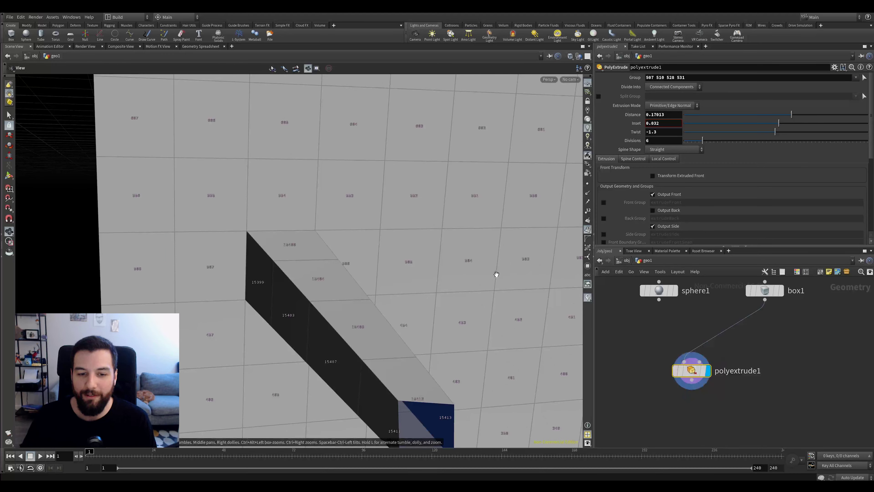
{"action": "right_click_drag", "start_coordinate": [497, 274], "coordinate": [434, 269]}
{"action": "left_click_drag", "start_coordinate": [434, 269], "coordinate": [425, 226]}
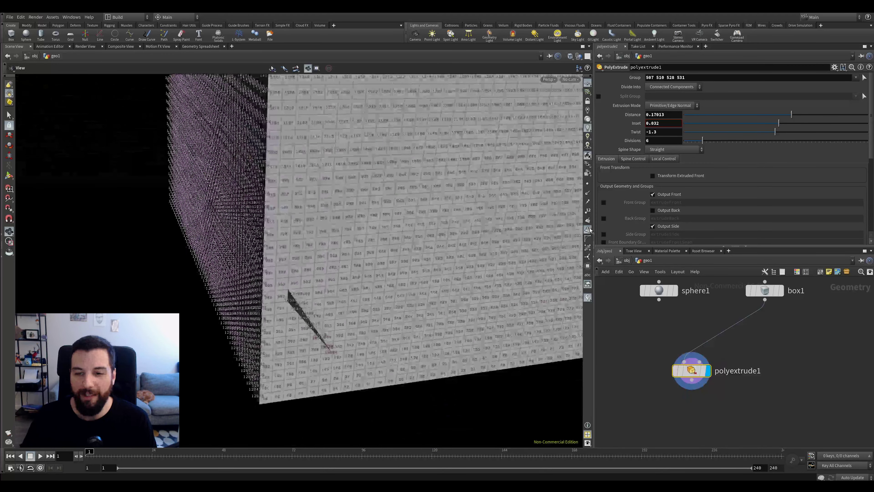
Step: Hide the primitive numbers and set the extrusion's distance to 0.151 and its inset to -0.012
{"action": "left_click", "coordinate": [589, 229]}
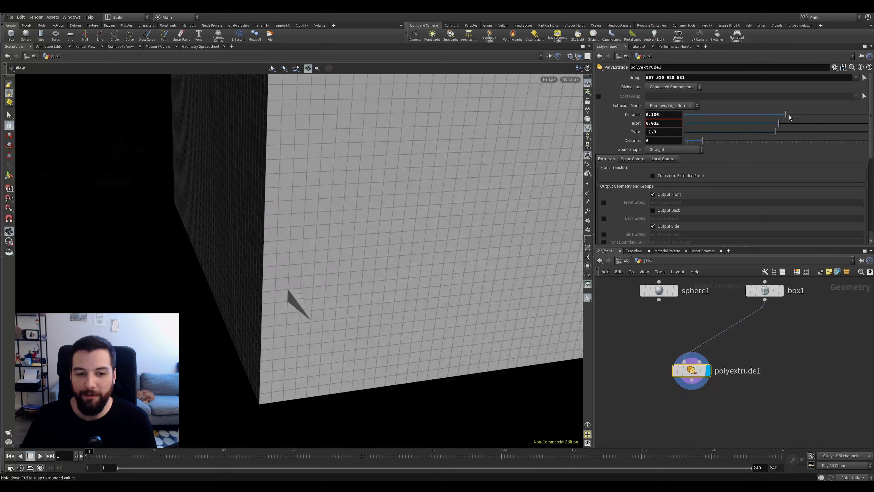
{"action": "mouse_move", "coordinate": [781, 125]}
{"action": "left_mouse_down"}
{"action": "mouse_move", "coordinate": [759, 125]}
{"action": "mouse_move", "coordinate": [777, 125]}
{"action": "left_mouse_up"}
{"action": "right_click_drag", "start_coordinate": [517, 220], "coordinate": [422, 241]}
{"action": "left_click_drag", "start_coordinate": [422, 241], "coordinate": [482, 297]}
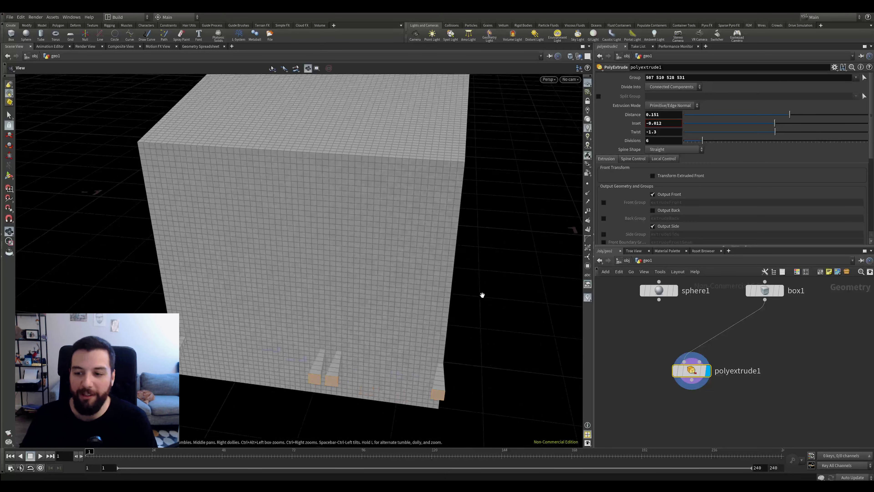
Step: Wire sphere1 into polyextrude1 to compare the result, and reconnect box1 in its place
{"action": "left_click_drag", "start_coordinate": [659, 300], "coordinate": [684, 361]}
{"action": "left_click_drag", "start_coordinate": [416, 235], "coordinate": [349, 239]}
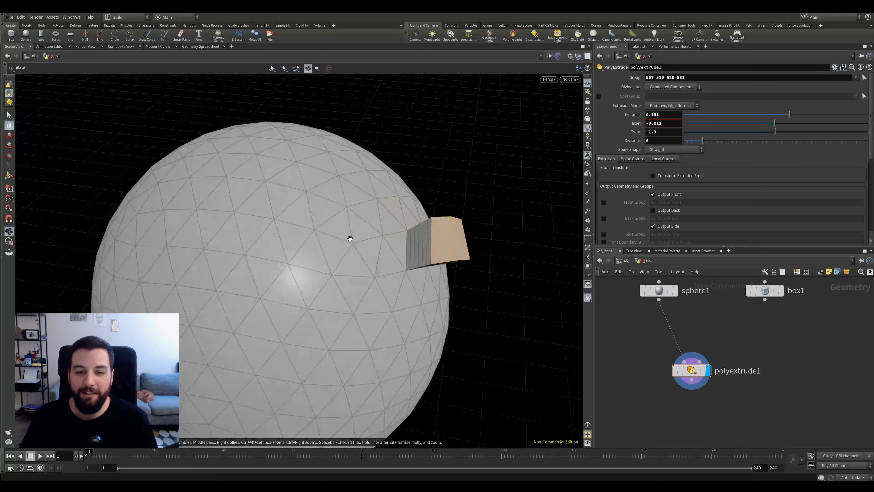
{"action": "left_click_drag", "start_coordinate": [771, 308], "coordinate": [692, 353]}
{"action": "left_click_drag", "start_coordinate": [546, 376], "coordinate": [396, 226]}
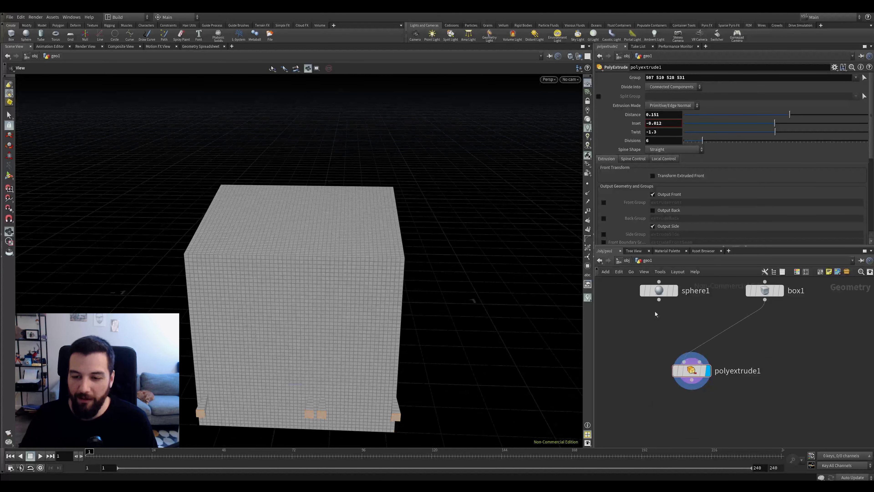
Step: Add a Null node beside polyextrude1, wire sphere1 into it, and move polyextrude1 beneath box1
{"action": "key", "text": "Tab"}
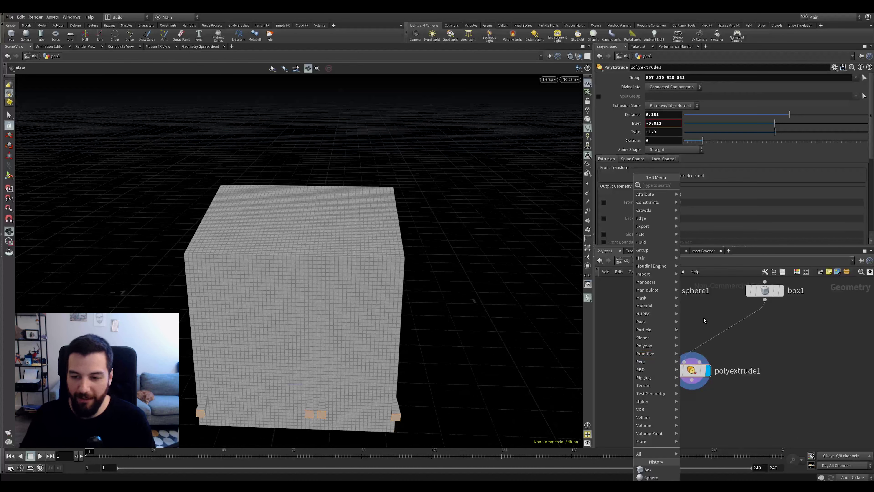
{"action": "left_click", "coordinate": [703, 318]}
{"action": "key", "text": "Tab"}
{"action": "type", "text": "null"}
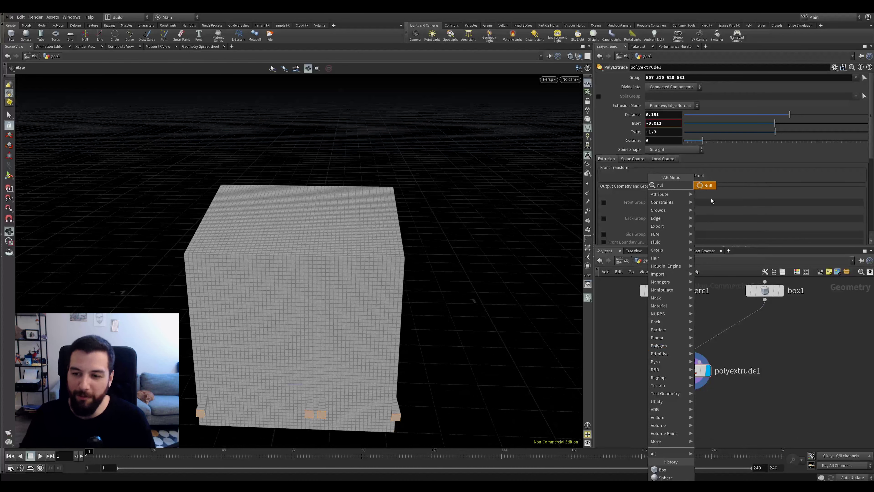
{"action": "left_click", "coordinate": [709, 186]}
{"action": "left_click", "coordinate": [638, 360]}
{"action": "left_click_drag", "start_coordinate": [659, 300], "coordinate": [631, 382]}
{"action": "left_click_drag", "start_coordinate": [691, 372], "coordinate": [741, 382]}
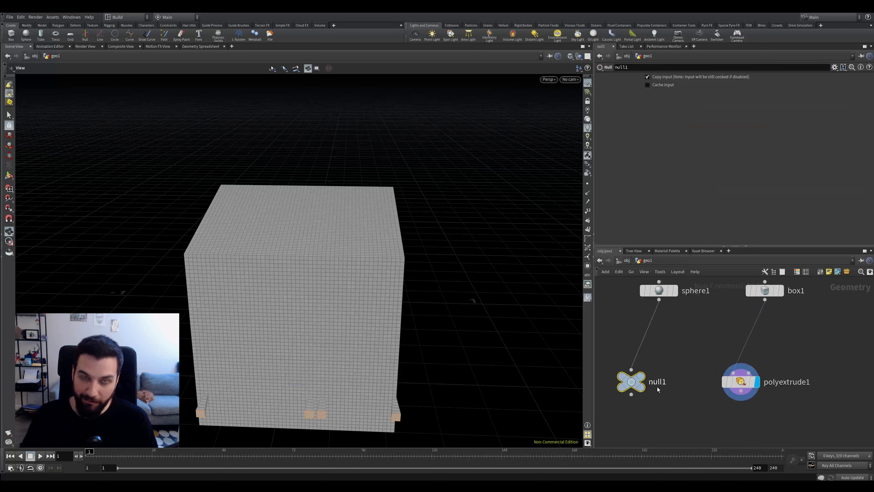
Step: Move null1 directly below sphere1 and make it the displayed node to view the sphere
{"action": "left_click", "coordinate": [645, 383]}
{"action": "left_click_drag", "start_coordinate": [637, 381], "coordinate": [664, 413]}
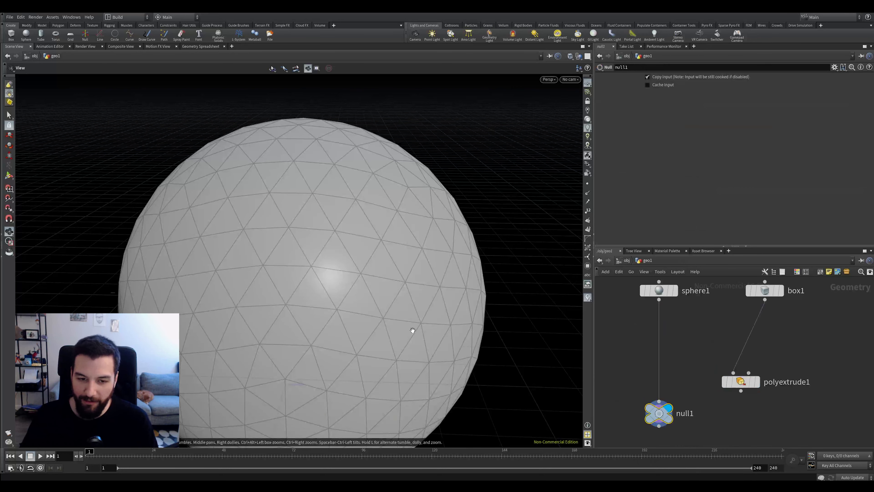
{"action": "left_click_drag", "start_coordinate": [411, 332], "coordinate": [405, 302]}
{"action": "right_click_drag", "start_coordinate": [405, 302], "coordinate": [400, 271]}
{"action": "middle_click_drag", "start_coordinate": [399, 271], "coordinate": [345, 239]}
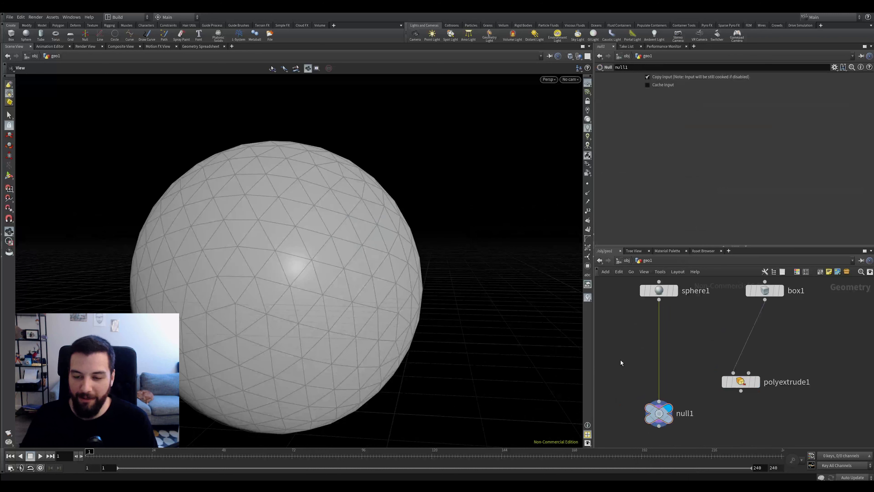
Step: Reposition polyextrude1 beneath box1 in the network so their wire is easy to reach
{"action": "left_click_drag", "start_coordinate": [741, 383], "coordinate": [736, 381]}
{"action": "middle_click_drag", "start_coordinate": [780, 350], "coordinate": [742, 353]}
{"action": "scroll", "coordinate": [722, 350], "scroll_direction": "down", "scroll_amount": 2}
{"action": "scroll", "coordinate": [707, 366], "scroll_direction": "up", "scroll_amount": 3}
{"action": "left_click_drag", "start_coordinate": [697, 375], "coordinate": [736, 383]}
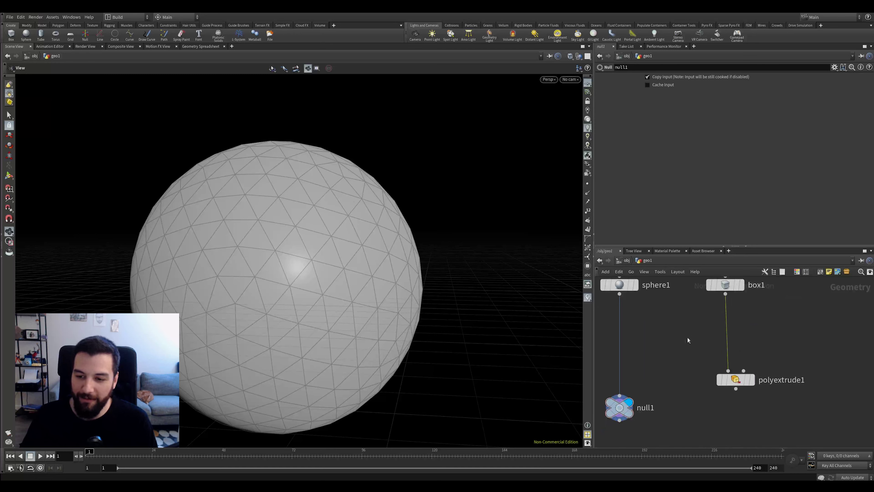
{"action": "left_click_drag", "start_coordinate": [779, 330], "coordinate": [685, 347]}
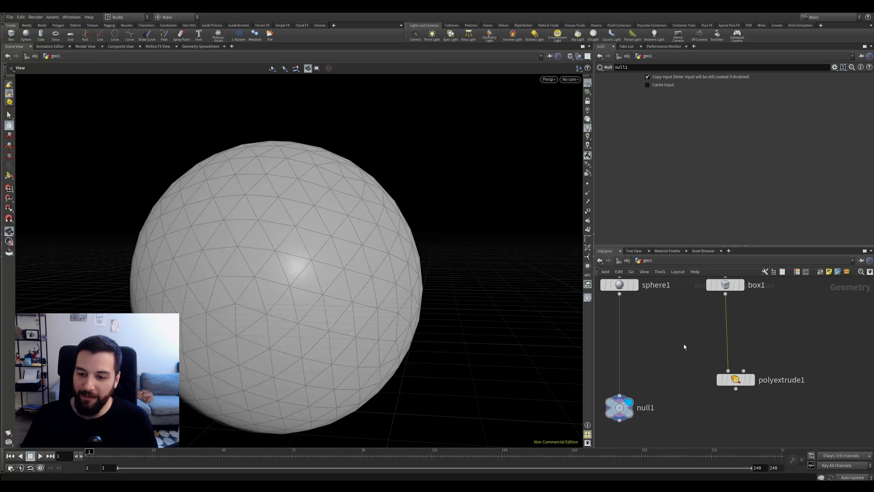
Step: Practise wiring box1's output into polyextrude1's first input, keeping the two nodes connected
{"action": "left_click_drag", "start_coordinate": [731, 301], "coordinate": [727, 380]}
{"action": "left_click", "coordinate": [724, 379]}
{"action": "left_click", "coordinate": [767, 358]}
{"action": "left_click", "coordinate": [726, 294]}
{"action": "left_click", "coordinate": [726, 295]}
{"action": "left_click", "coordinate": [766, 328]}
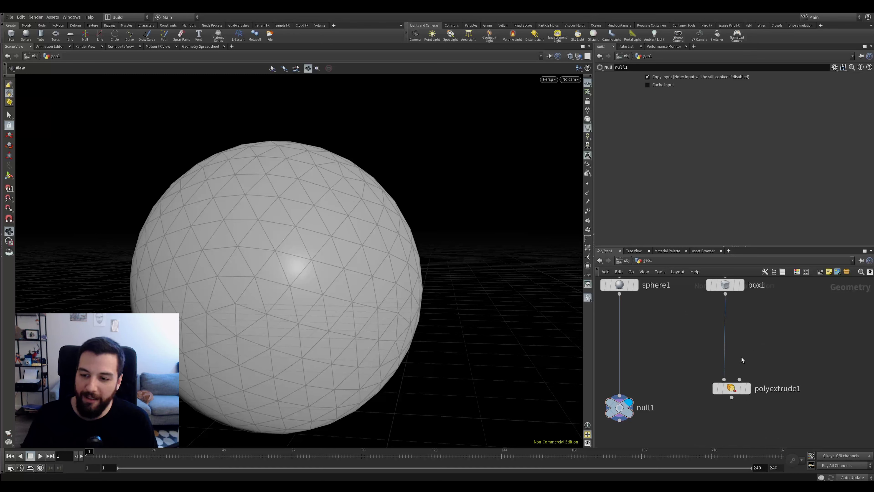
{"action": "left_click", "coordinate": [727, 298]}
{"action": "left_click", "coordinate": [766, 351]}
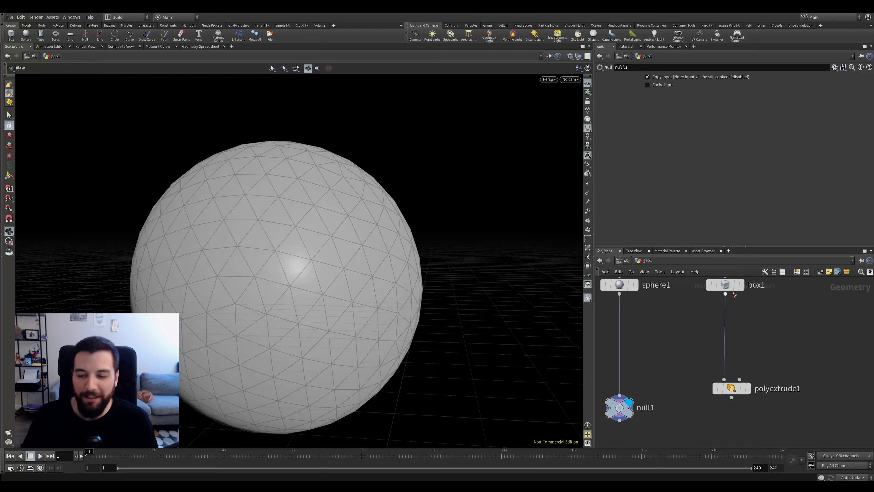
Step: Shake polyextrude1 loose from box1's wire and connect box1 to its first input again
{"action": "left_click", "coordinate": [733, 388]}
{"action": "scroll", "coordinate": [791, 338], "scroll_direction": "down", "scroll_amount": 1}
{"action": "middle_click_drag", "start_coordinate": [791, 350], "coordinate": [771, 358]}
{"action": "scroll", "coordinate": [790, 338], "scroll_direction": "up", "scroll_amount": 1}
{"action": "scroll", "coordinate": [775, 388], "scroll_direction": "down", "scroll_amount": 1}
{"action": "mouse_move", "coordinate": [741, 391]}
{"action": "left_mouse_down"}
{"action": "mouse_move", "coordinate": [750, 385]}
{"action": "mouse_move", "coordinate": [744, 376]}
{"action": "mouse_move", "coordinate": [723, 366]}
{"action": "mouse_move", "coordinate": [740, 374]}
{"action": "mouse_move", "coordinate": [717, 373]}
{"action": "mouse_move", "coordinate": [743, 378]}
{"action": "left_mouse_up"}
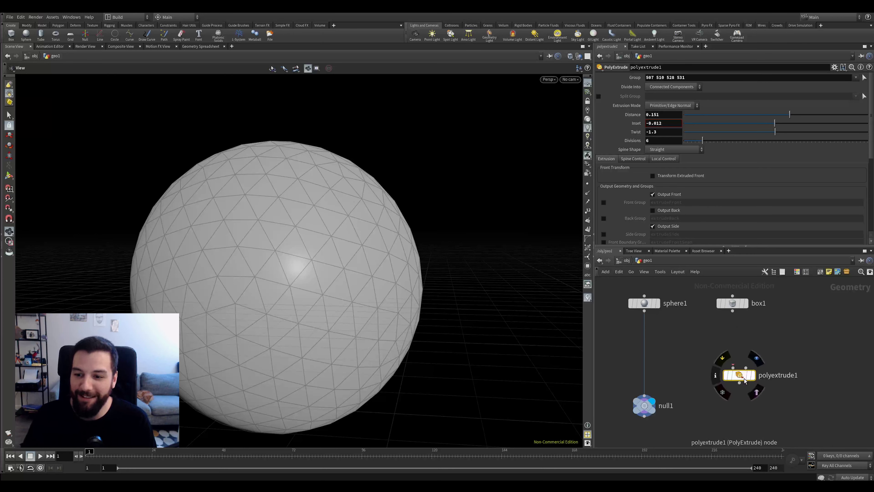
{"action": "left_click_drag", "start_coordinate": [737, 374], "coordinate": [722, 371]}
{"action": "left_click_drag", "start_coordinate": [733, 311], "coordinate": [738, 379]}
{"action": "middle_click_drag", "start_coordinate": [763, 355], "coordinate": [748, 347]}
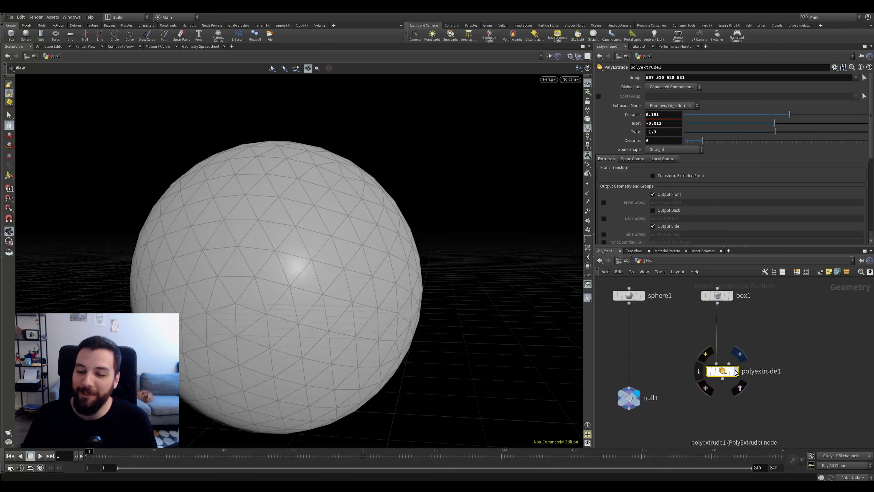
Step: Detach polyextrude1 from box1, insert it into the wire between sphere1 and null1, and inspect the extrusion on the sphere
{"action": "mouse_move", "coordinate": [722, 370]}
{"action": "left_mouse_down"}
{"action": "mouse_move", "coordinate": [670, 366]}
{"action": "mouse_move", "coordinate": [723, 377]}
{"action": "mouse_move", "coordinate": [705, 419]}
{"action": "mouse_move", "coordinate": [724, 411]}
{"action": "mouse_move", "coordinate": [725, 384]}
{"action": "mouse_move", "coordinate": [751, 373]}
{"action": "mouse_move", "coordinate": [632, 349]}
{"action": "mouse_move", "coordinate": [683, 353]}
{"action": "mouse_move", "coordinate": [635, 348]}
{"action": "mouse_move", "coordinate": [671, 352]}
{"action": "mouse_move", "coordinate": [661, 350]}
{"action": "left_mouse_up"}
{"action": "left_click", "coordinate": [718, 304]}
{"action": "left_click", "coordinate": [719, 371]}
{"action": "middle_click_drag", "start_coordinate": [673, 325], "coordinate": [698, 342]}
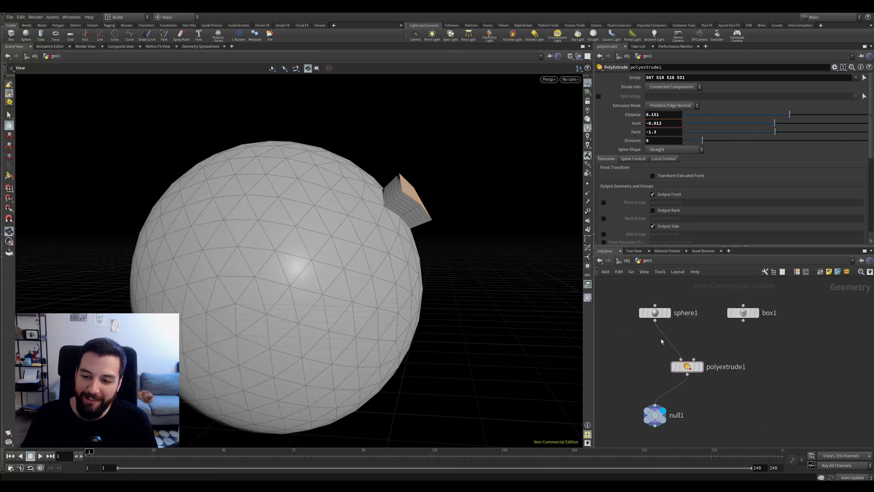
{"action": "left_click_drag", "start_coordinate": [471, 248], "coordinate": [418, 262]}
{"action": "right_click_drag", "start_coordinate": [463, 229], "coordinate": [564, 238]}
{"action": "left_click_drag", "start_coordinate": [542, 246], "coordinate": [502, 258]}
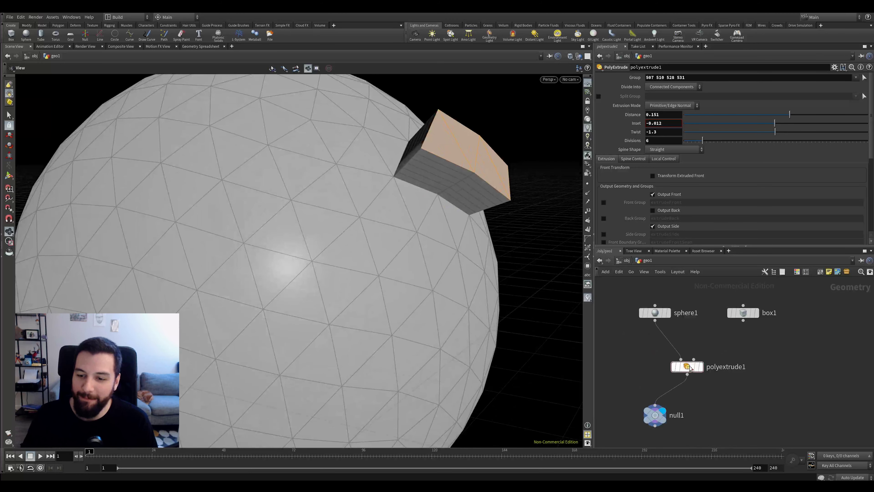
Step: Shake polyextrude1 out of the wire between sphere1 and null1, and widen the parameter and network area
{"action": "left_click_drag", "start_coordinate": [687, 367], "coordinate": [689, 368]}
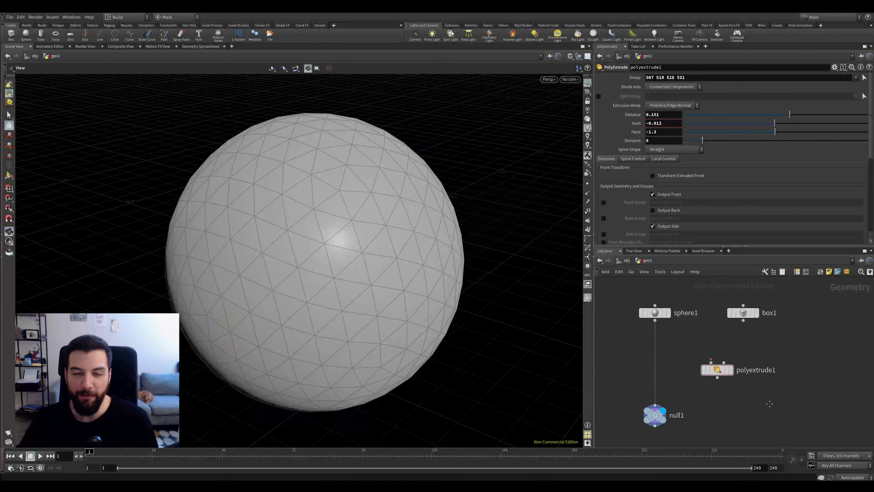
{"action": "middle_click_drag", "start_coordinate": [764, 404], "coordinate": [772, 402]}
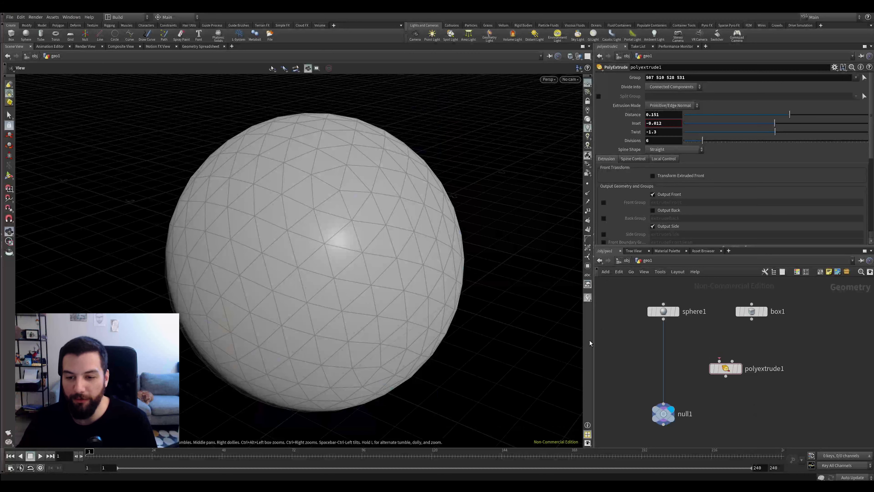
{"action": "left_click_drag", "start_coordinate": [595, 344], "coordinate": [551, 344]}
{"action": "scroll", "coordinate": [427, 296], "scroll_direction": "down", "scroll_amount": 3}
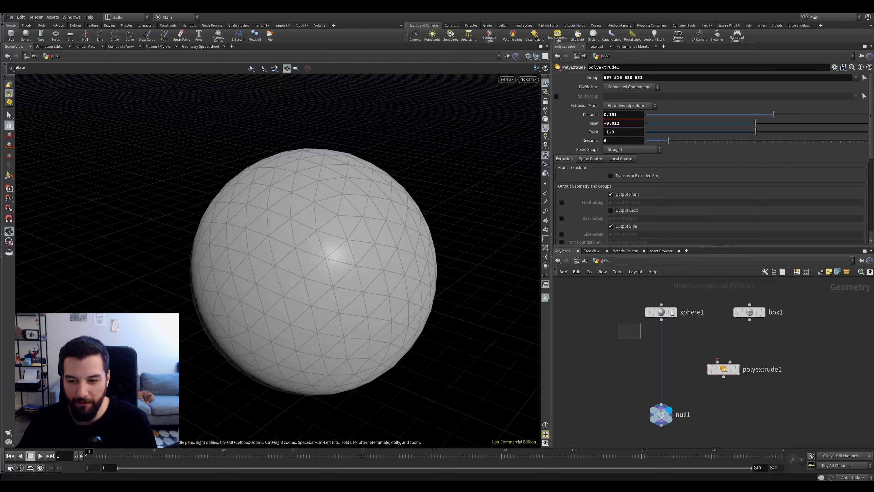
Step: Display sphere1, select null1 instead, and enter its handle state in the viewport to view the sphere
{"action": "left_click", "coordinate": [659, 312]}
{"action": "left_click", "coordinate": [716, 297]}
{"action": "left_click_drag", "start_coordinate": [680, 356], "coordinate": [636, 425]}
{"action": "left_click_drag", "start_coordinate": [594, 373], "coordinate": [685, 437]}
{"action": "left_click_drag", "start_coordinate": [592, 381], "coordinate": [667, 430]}
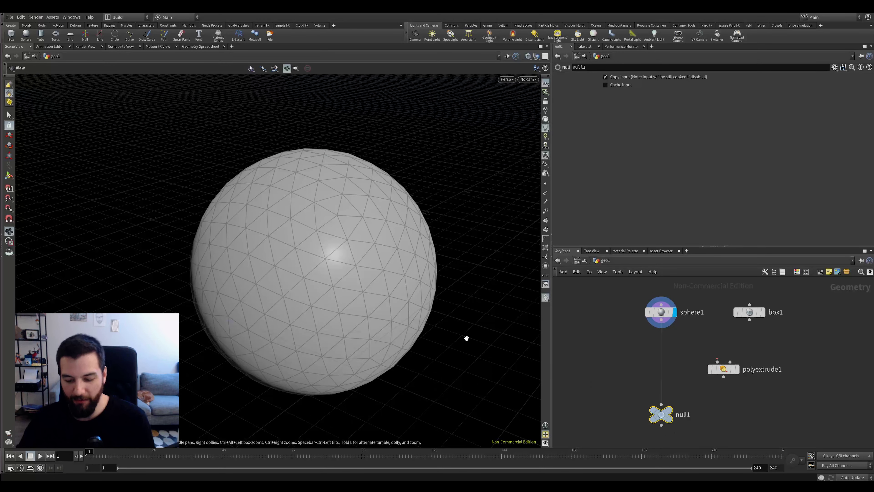
{"action": "key", "text": "Return"}
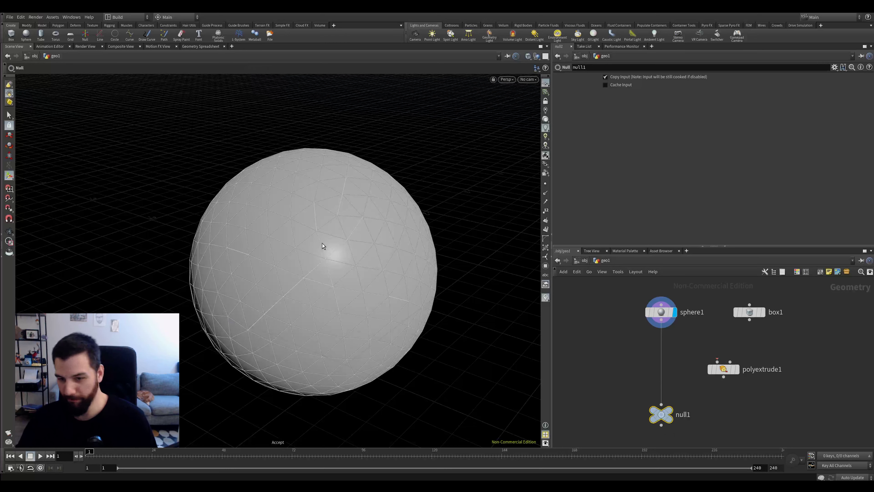
{"action": "left_click_drag", "start_coordinate": [283, 238], "coordinate": [240, 236], "text": "alt"}
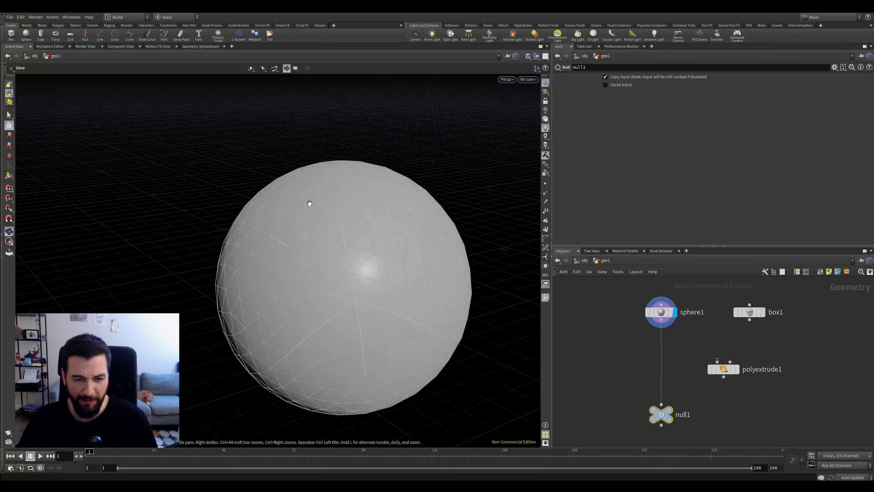
{"action": "left_click_drag", "start_coordinate": [311, 202], "coordinate": [315, 221], "text": "alt"}
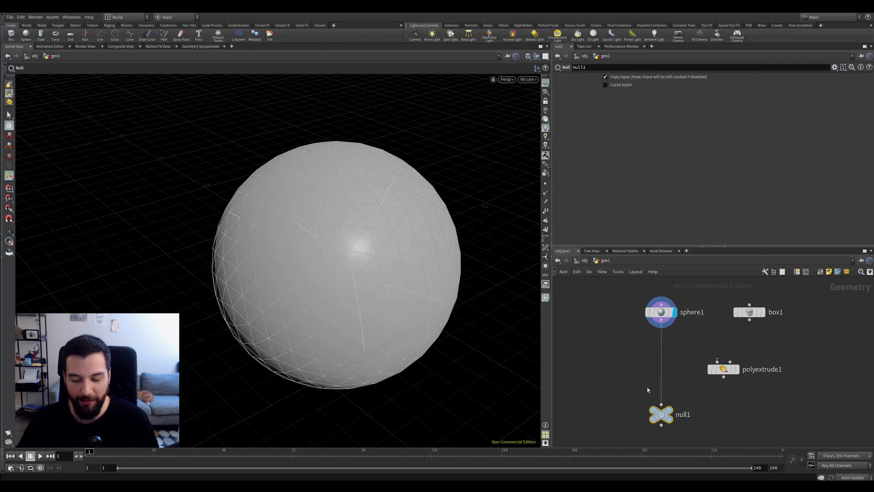
Step: Select sphere1, drop polyextrude1 into the wire between sphere1 and null1, and display null1
{"action": "mouse_move", "coordinate": [674, 317]}
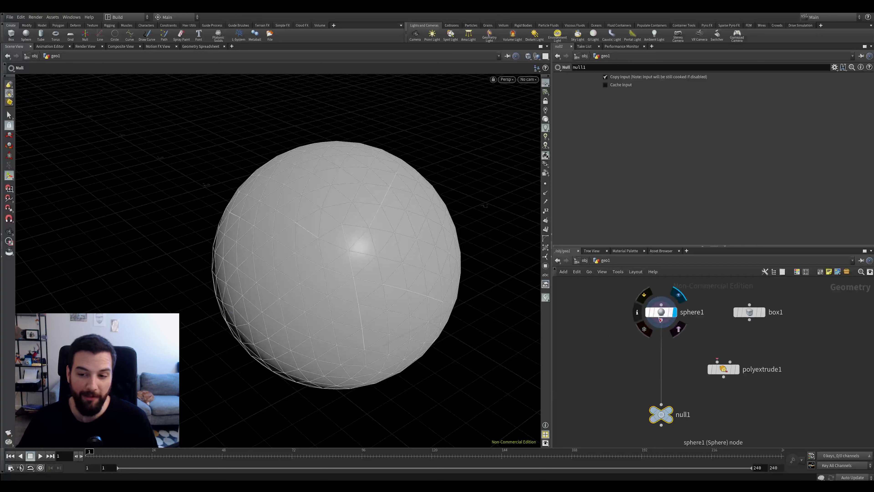
{"action": "left_click_drag", "start_coordinate": [696, 295], "coordinate": [633, 330]}
{"action": "left_click_drag", "start_coordinate": [411, 275], "coordinate": [384, 258], "text": "alt"}
{"action": "left_click_drag", "start_coordinate": [724, 373], "coordinate": [666, 363]}
{"action": "left_click", "coordinate": [669, 410]}
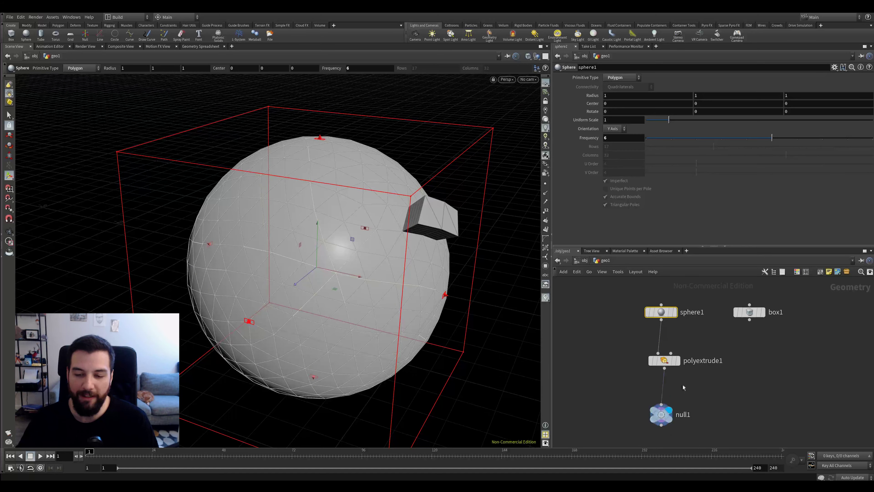
Step: Select polyextrude1, set its distance to 0.165882 with the viewport handle, and return to the View tool
{"action": "left_click_drag", "start_coordinate": [389, 225], "coordinate": [407, 210], "text": "alt"}
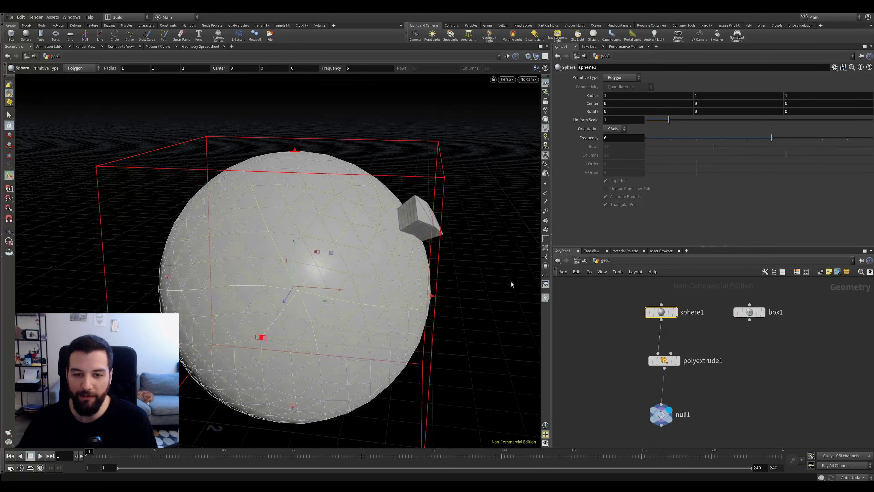
{"action": "left_click_drag", "start_coordinate": [409, 234], "coordinate": [387, 228], "text": "alt"}
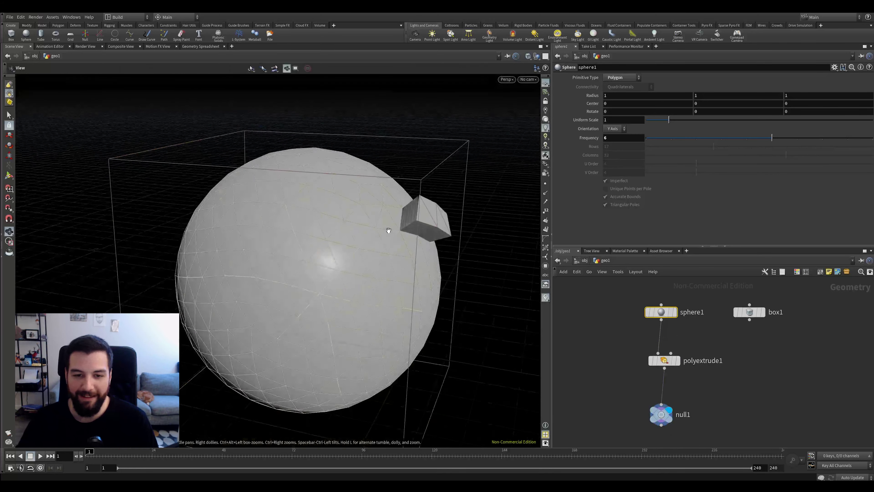
{"action": "right_click_drag", "start_coordinate": [387, 229], "coordinate": [464, 197], "text": "alt"}
{"action": "left_click_drag", "start_coordinate": [464, 196], "coordinate": [441, 189], "text": "alt"}
{"action": "left_click_drag", "start_coordinate": [424, 217], "coordinate": [439, 207], "text": "alt"}
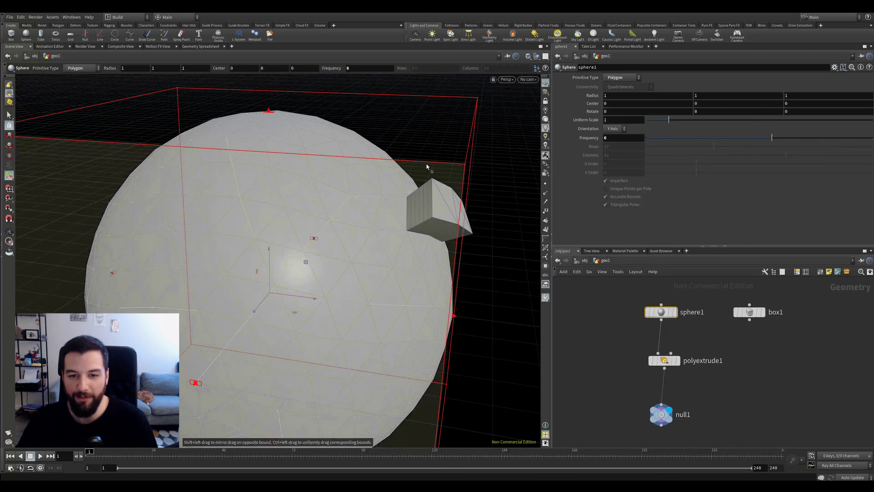
{"action": "left_click_drag", "start_coordinate": [603, 344], "coordinate": [723, 379]}
{"action": "left_click_drag", "start_coordinate": [482, 215], "coordinate": [426, 193], "text": "alt"}
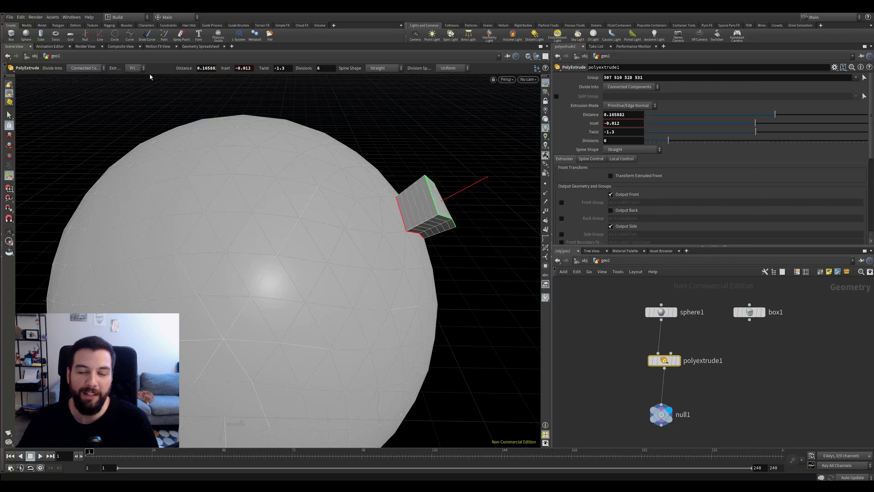
{"action": "left_click", "coordinate": [324, 69]}
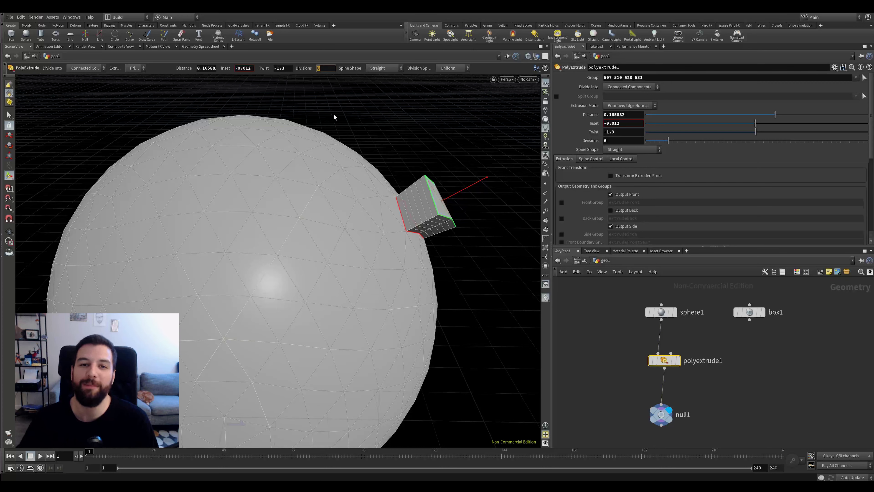
{"action": "left_click", "coordinate": [354, 96]}
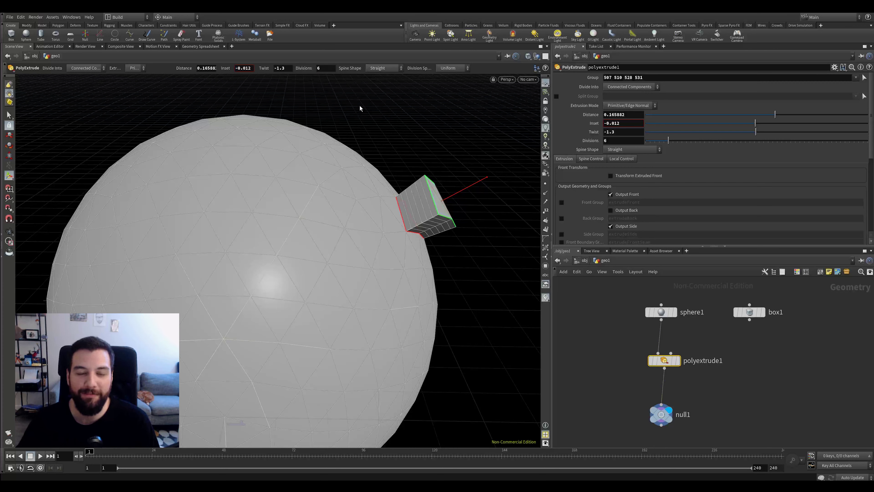
{"action": "key", "text": "Escape"}
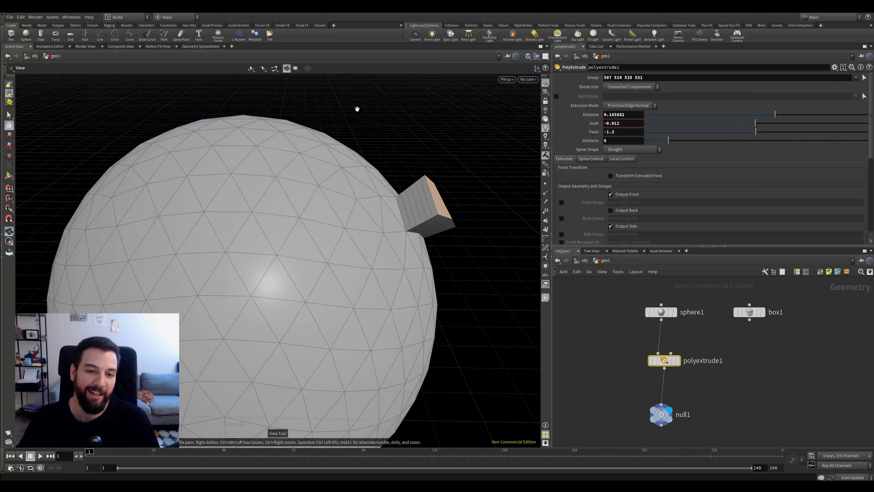
{"action": "left_click_drag", "start_coordinate": [357, 111], "coordinate": [371, 134]}
{"action": "left_click_drag", "start_coordinate": [313, 182], "coordinate": [345, 190]}
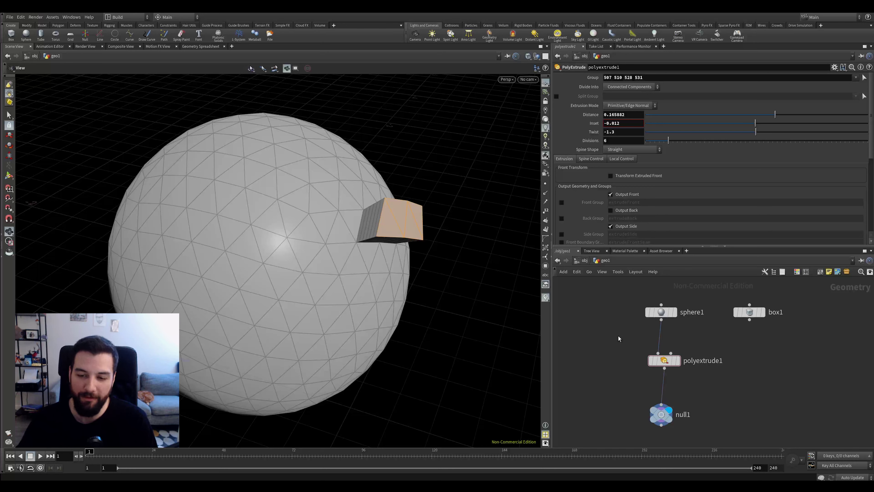
Step: Cut the wire between sphere1 and polyextrude1, reconnect the two nodes, and make polyextrude1 the displayed node
{"action": "key", "text": "y"}
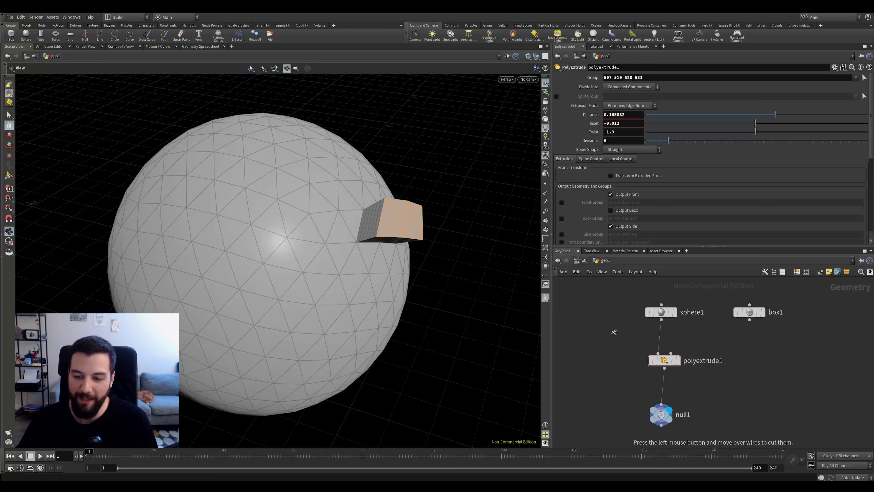
{"action": "mouse_move", "coordinate": [597, 324]}
{"action": "left_mouse_down"}
{"action": "mouse_move", "coordinate": [609, 375]}
{"action": "mouse_move", "coordinate": [606, 422]}
{"action": "mouse_move", "coordinate": [603, 399]}
{"action": "left_mouse_up"}
{"action": "left_click_drag", "start_coordinate": [628, 337], "coordinate": [708, 331]}
{"action": "left_click_drag", "start_coordinate": [740, 373], "coordinate": [740, 374]}
{"action": "mouse_move", "coordinate": [658, 322]}
{"action": "left_mouse_down"}
{"action": "mouse_move", "coordinate": [658, 353]}
{"action": "mouse_move", "coordinate": [640, 344]}
{"action": "mouse_move", "coordinate": [658, 352]}
{"action": "left_mouse_up"}
{"action": "left_click", "coordinate": [683, 344]}
{"action": "key", "text": "y"}
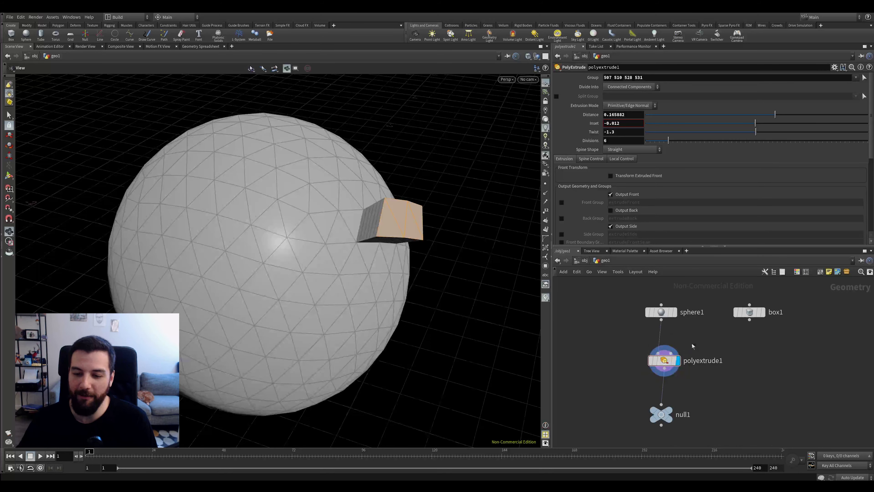
Step: Delete all the nodes in geo1, including sphere1, box1, polyextrude1 and null1
{"action": "middle_click_drag", "start_coordinate": [705, 335], "coordinate": [708, 340]}
{"action": "scroll", "coordinate": [427, 258], "scroll_direction": "down", "scroll_amount": 1}
{"action": "left_click_drag", "start_coordinate": [429, 247], "coordinate": [383, 205]}
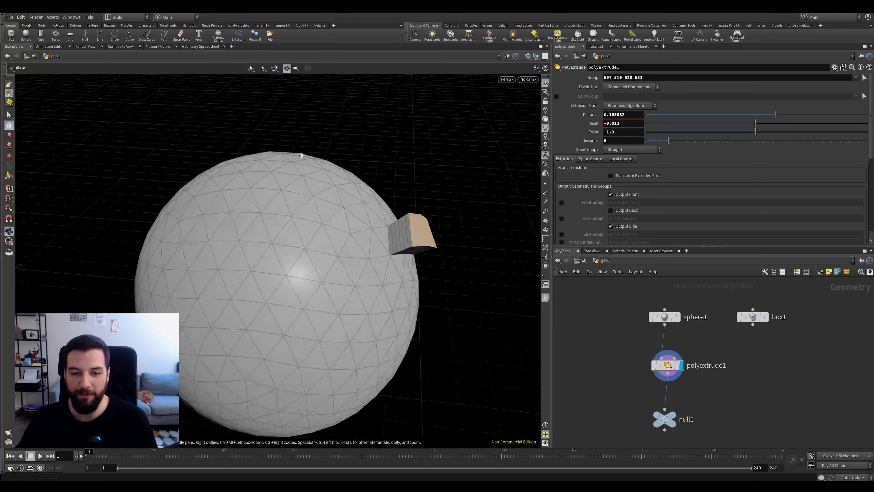
{"action": "middle_click_drag", "start_coordinate": [361, 183], "coordinate": [441, 221]}
{"action": "scroll", "coordinate": [442, 219], "scroll_direction": "down", "scroll_amount": 3}
{"action": "left_click_drag", "start_coordinate": [437, 216], "coordinate": [234, 232]}
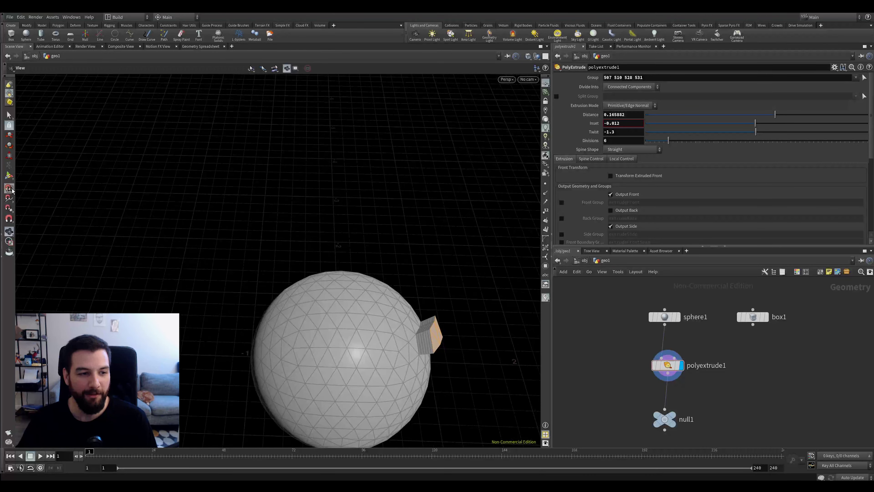
{"action": "scroll", "coordinate": [606, 331], "scroll_direction": "down", "scroll_amount": 2}
{"action": "left_click_drag", "start_coordinate": [614, 294], "coordinate": [743, 403]}
{"action": "key", "text": "Delete"}
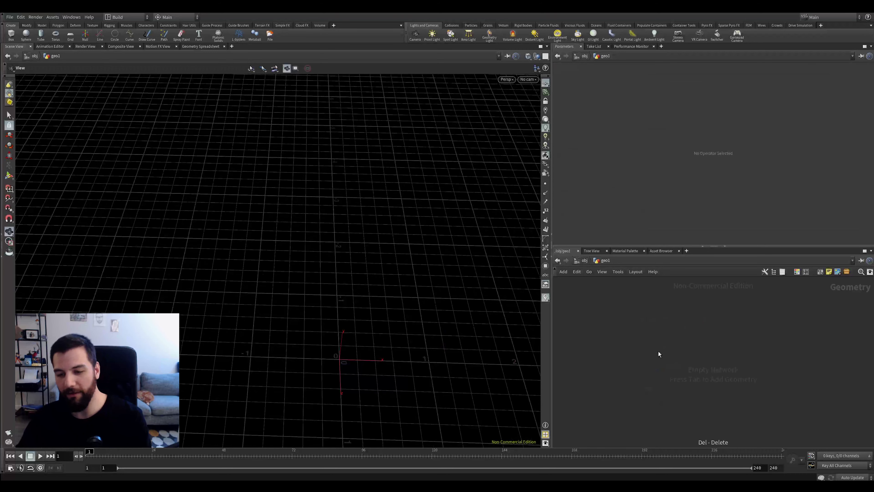
Step: Orbit and pan around the empty scene in perspective and home the view
{"action": "key", "text": "g"}
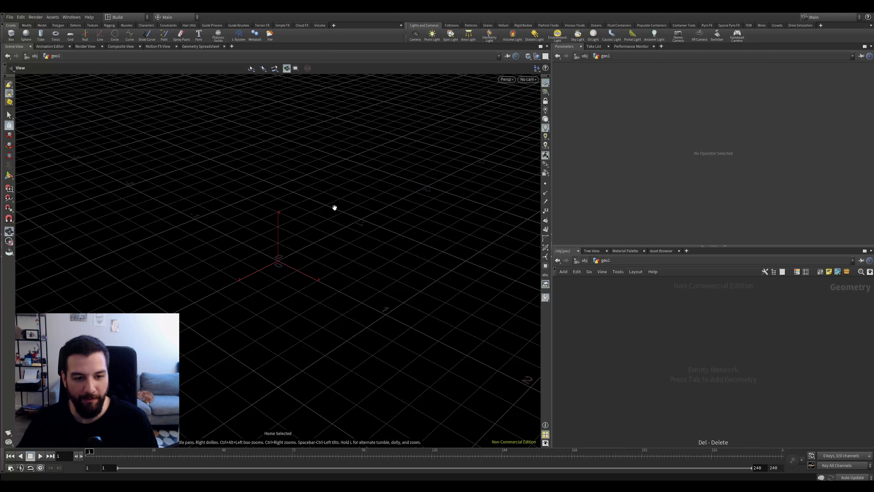
{"action": "left_click_drag", "start_coordinate": [334, 208], "coordinate": [351, 187]}
{"action": "left_click_drag", "start_coordinate": [399, 207], "coordinate": [458, 113]}
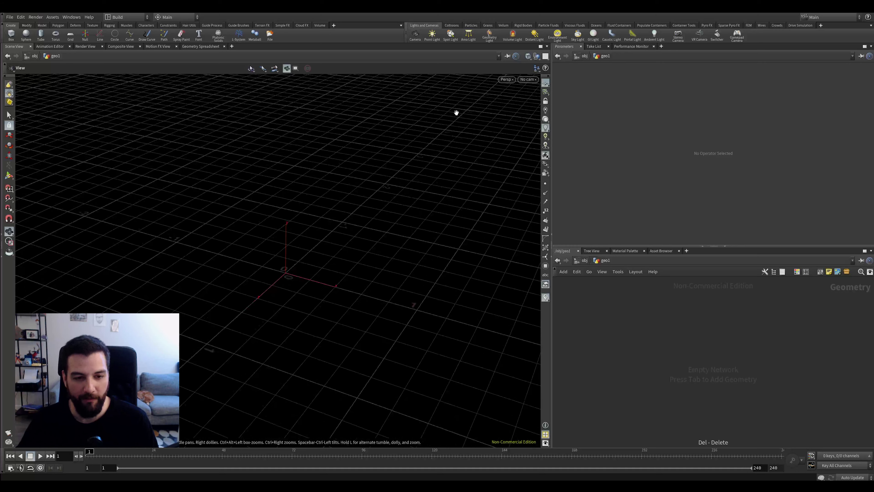
{"action": "left_click_drag", "start_coordinate": [438, 184], "coordinate": [437, 216]}
{"action": "left_click_drag", "start_coordinate": [363, 225], "coordinate": [270, 195]}
{"action": "middle_click_drag", "start_coordinate": [270, 196], "coordinate": [400, 256]}
{"action": "key", "text": "space+g"}
{"action": "left_click_drag", "start_coordinate": [276, 200], "coordinate": [300, 249]}
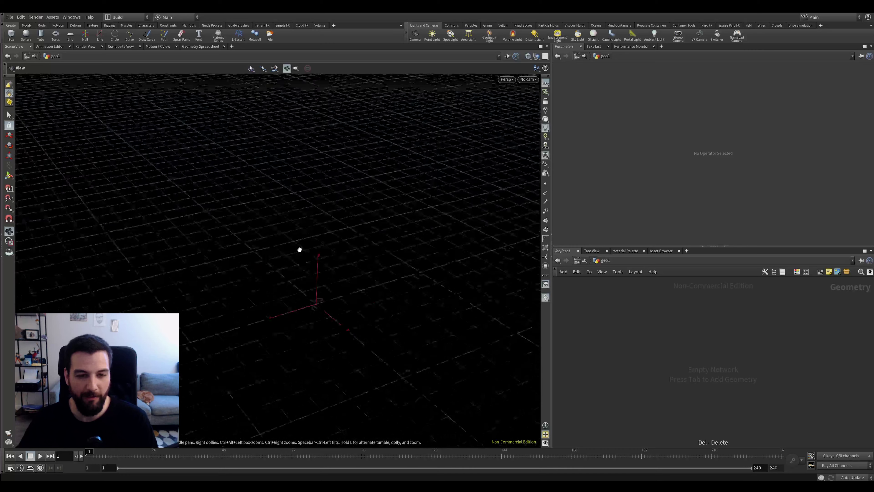
Step: Switch the viewport between the perspective, top, front and right views
{"action": "key", "text": "space+3"}
{"action": "key", "text": "space+1"}
{"action": "key", "text": "g"}
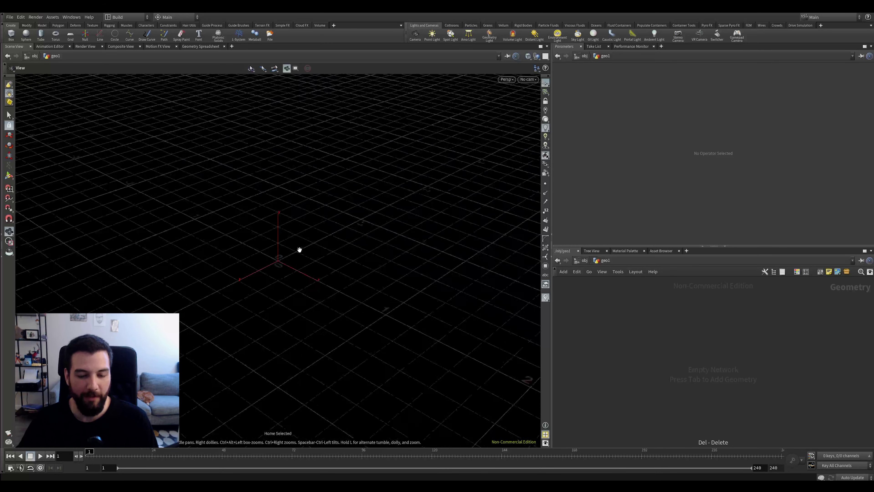
{"action": "key", "text": "space+2"}
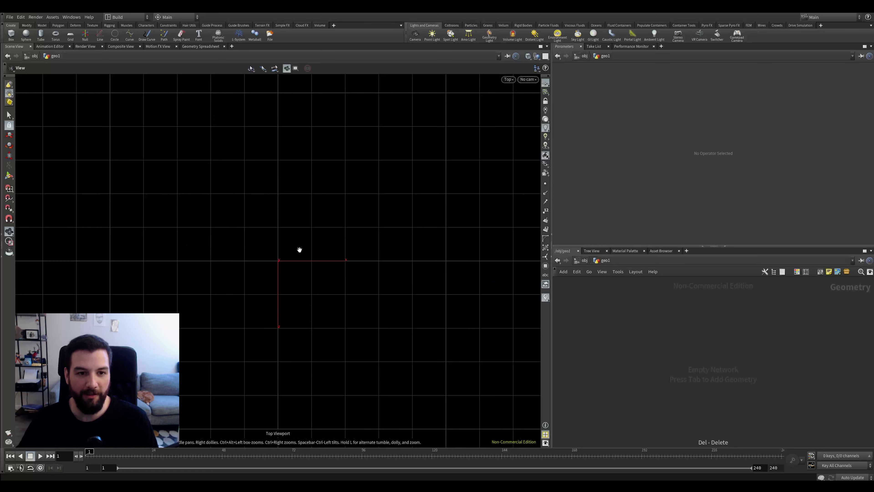
{"action": "key", "text": "space+1"}
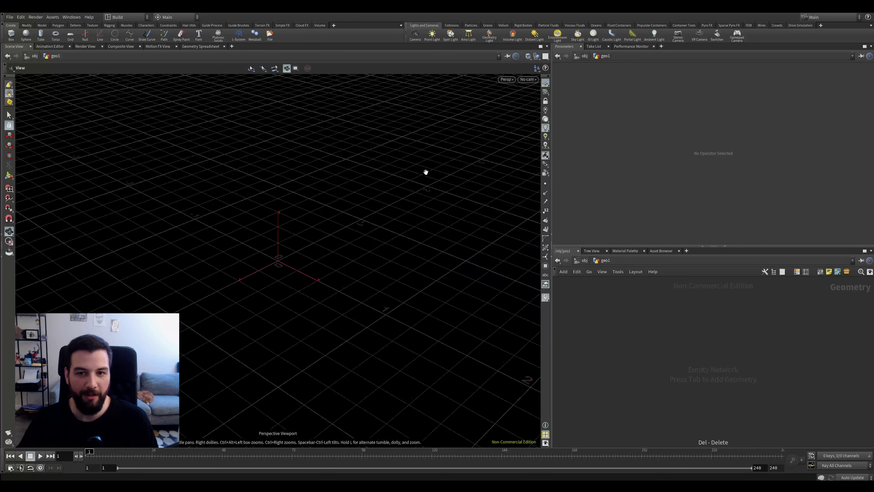
{"action": "key", "text": "space+3"}
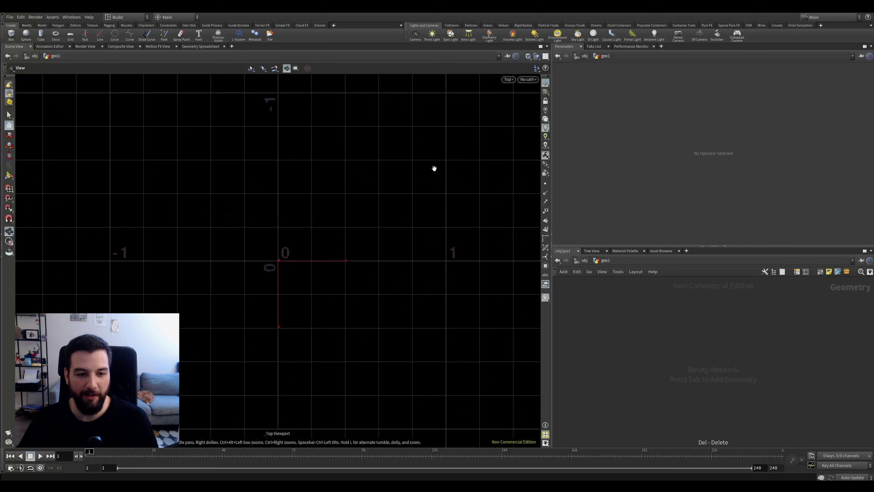
{"action": "key", "text": "space+4"}
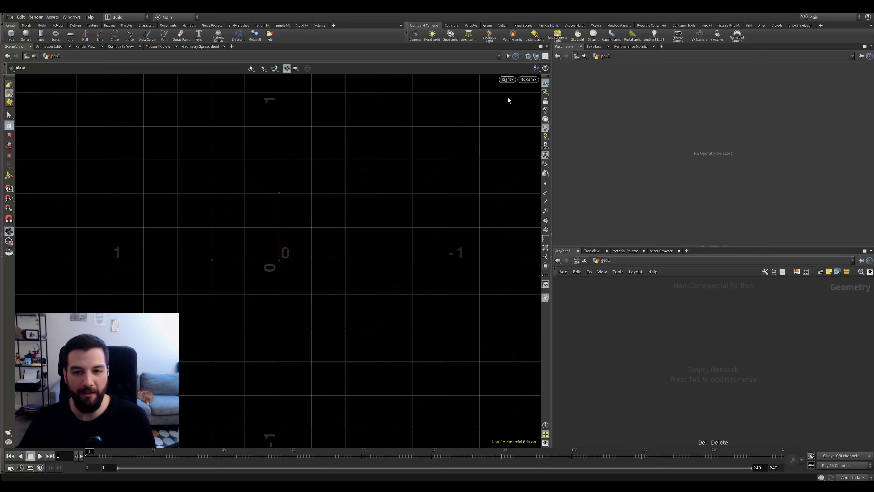
Step: Show the UV view, examine its grid up close, and return to the perspective view
{"action": "key", "text": "space+5"}
{"action": "scroll", "coordinate": [434, 186], "scroll_direction": "up", "scroll_amount": 4}
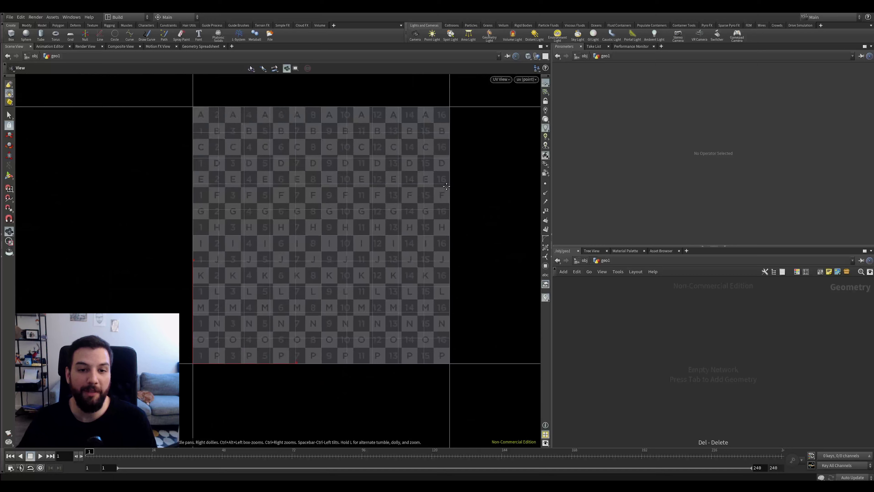
{"action": "scroll", "coordinate": [433, 186], "scroll_direction": "up", "scroll_amount": 3}
{"action": "middle_click_drag", "start_coordinate": [421, 187], "coordinate": [427, 196]}
{"action": "scroll", "coordinate": [415, 195], "scroll_direction": "down", "scroll_amount": 2}
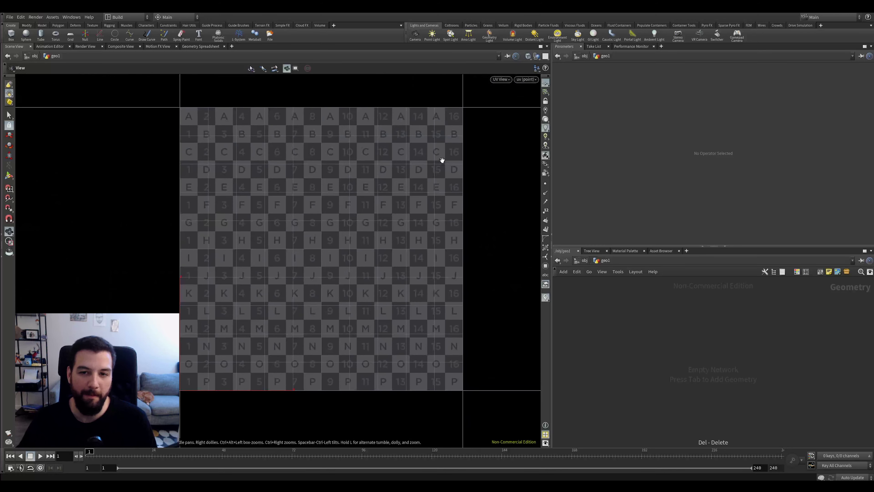
{"action": "key", "text": "space+1"}
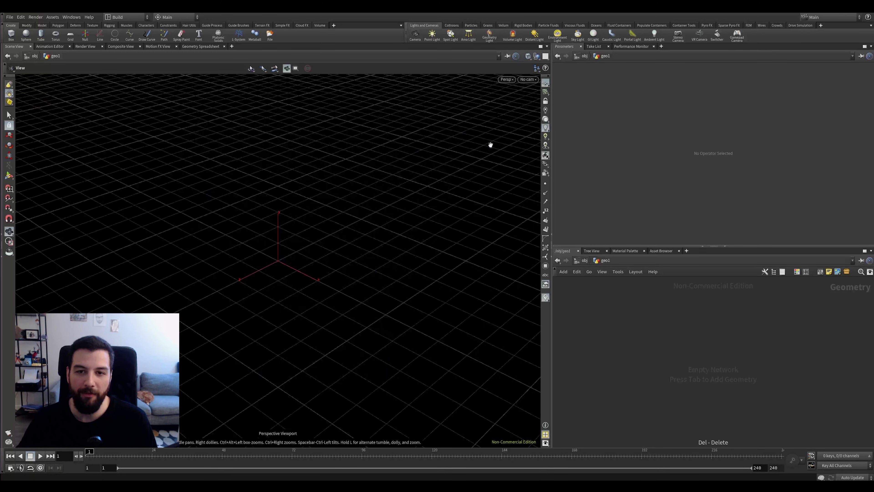
Step: Examine the viewport's Set View choices and their shortcuts, and close the list without choosing one
{"action": "left_click", "coordinate": [512, 80]}
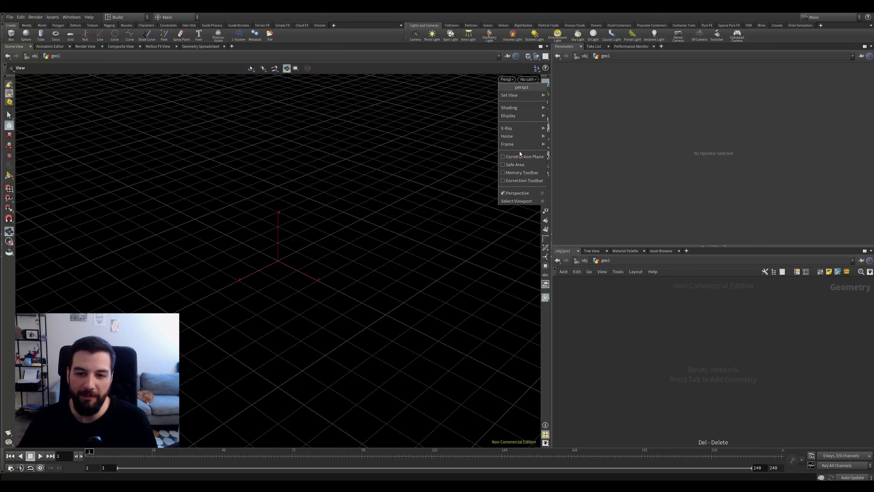
{"action": "mouse_move", "coordinate": [541, 96]}
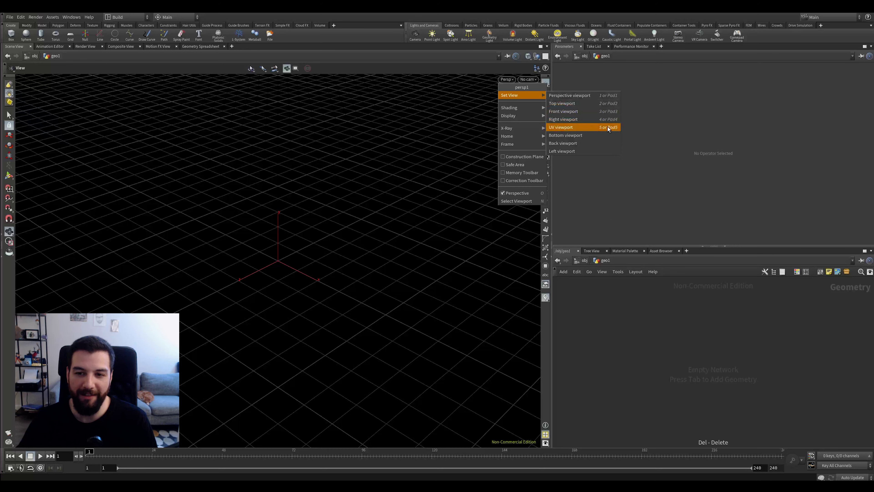
{"action": "left_click", "coordinate": [429, 147]}
Step: Cycle the viewport through the UV, front and right views, ending in the perspective view
{"action": "left_click_drag", "start_coordinate": [405, 193], "coordinate": [384, 225]}
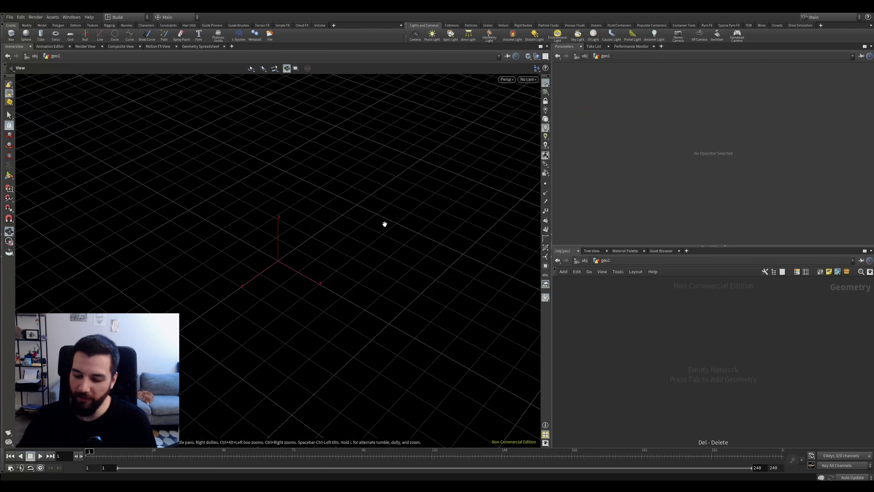
{"action": "key", "text": "space+5"}
{"action": "key", "text": "space+1"}
{"action": "key", "text": "space+3"}
{"action": "key", "text": "space+1"}
{"action": "key", "text": "space+4"}
{"action": "key", "text": "space+5"}
{"action": "key", "text": "1"}
{"action": "key", "text": "space+4"}
{"action": "key", "text": "space+1"}
Step: Load Quickview 1 in the perspective viewport
{"action": "key", "text": "1"}
{"action": "key", "text": "1"}
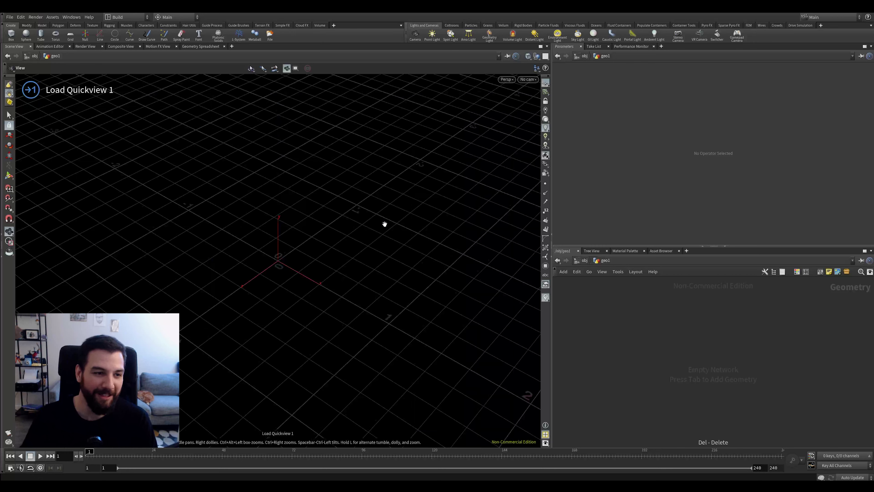
{"action": "key", "text": "1"}
{"action": "key", "text": "1"}
{"action": "key", "text": "space"}
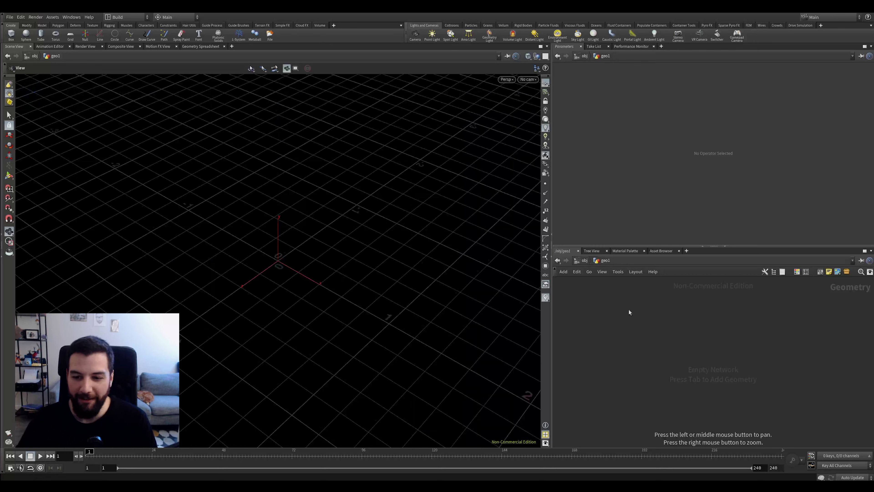
Step: Go up to the obj network, re-enter geo1, and place a box node in it
{"action": "left_click", "coordinate": [584, 261]}
{"action": "double_click", "coordinate": [679, 358]}
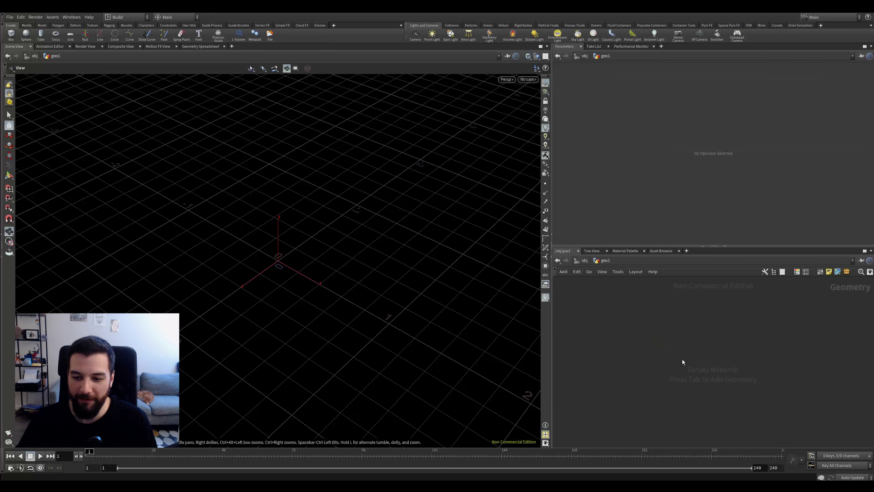
{"action": "key", "text": "Tab"}
{"action": "type", "text": "box"}
{"action": "key", "text": "Return"}
{"action": "left_click", "coordinate": [679, 358]}
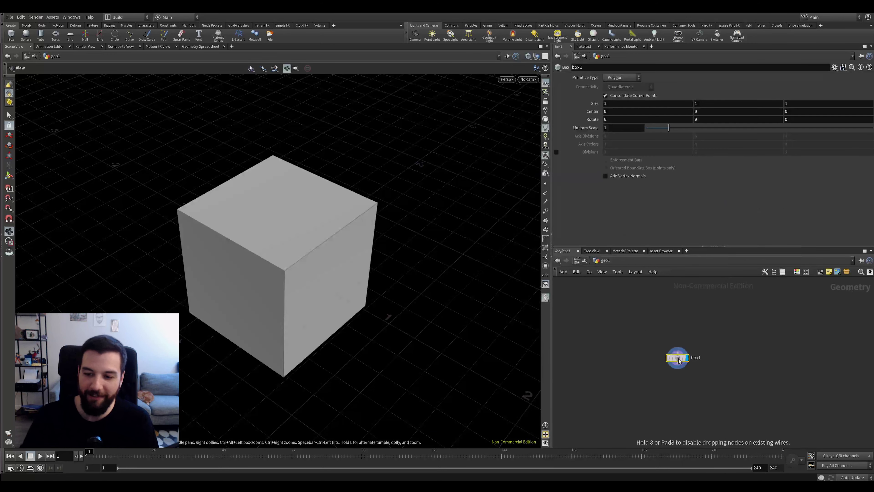
Step: Return to the obj network and deselect the geo1 object
{"action": "left_click", "coordinate": [585, 261]}
{"action": "scroll", "coordinate": [653, 330], "scroll_direction": "down", "scroll_amount": 3}
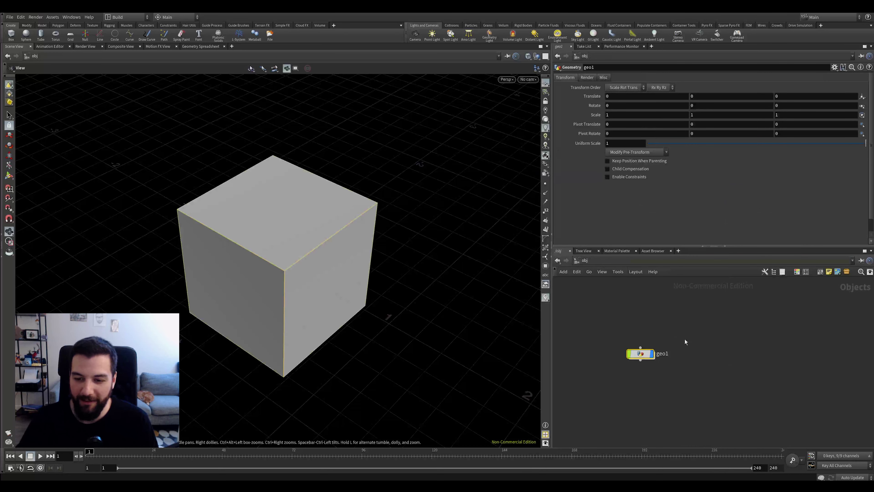
{"action": "scroll", "coordinate": [625, 334], "scroll_direction": "up", "scroll_amount": 2}
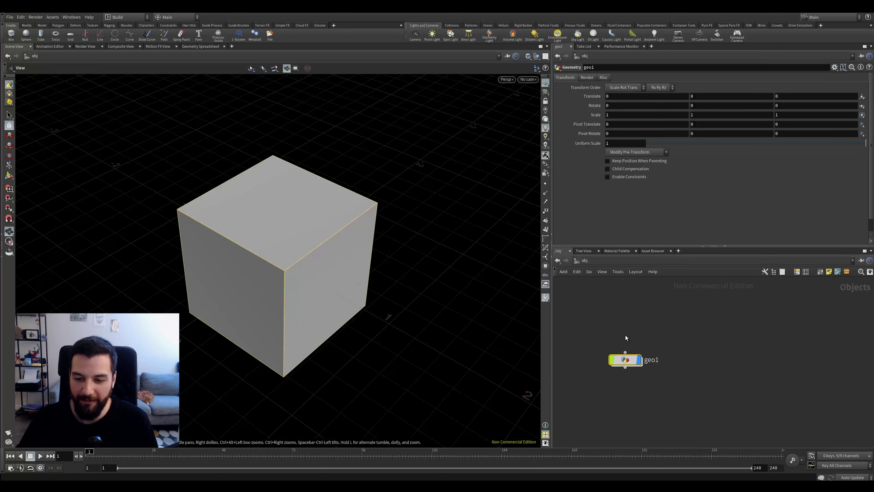
{"action": "middle_click_drag", "start_coordinate": [626, 335], "coordinate": [616, 300]}
{"action": "left_click", "coordinate": [640, 361]}
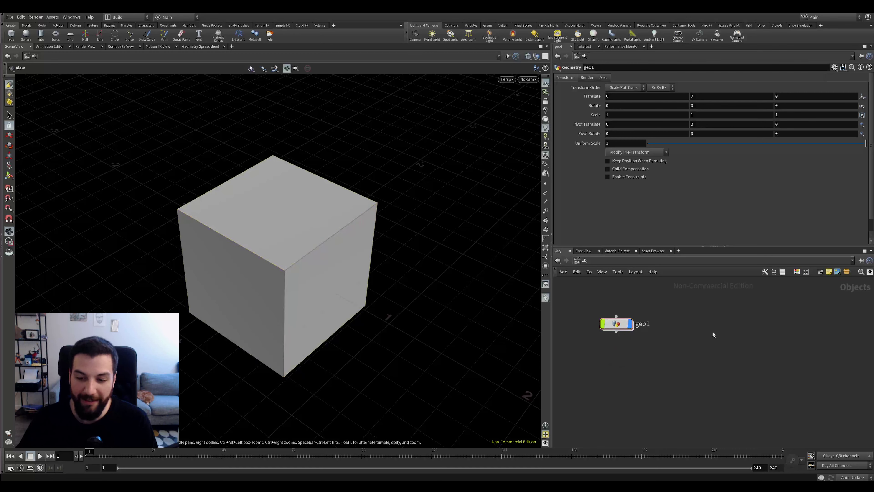
Step: Store quickmark 1 at the object level, and store quickmark 2 inside the geo1 network
{"action": "left_click_drag", "start_coordinate": [661, 298], "coordinate": [609, 359]}
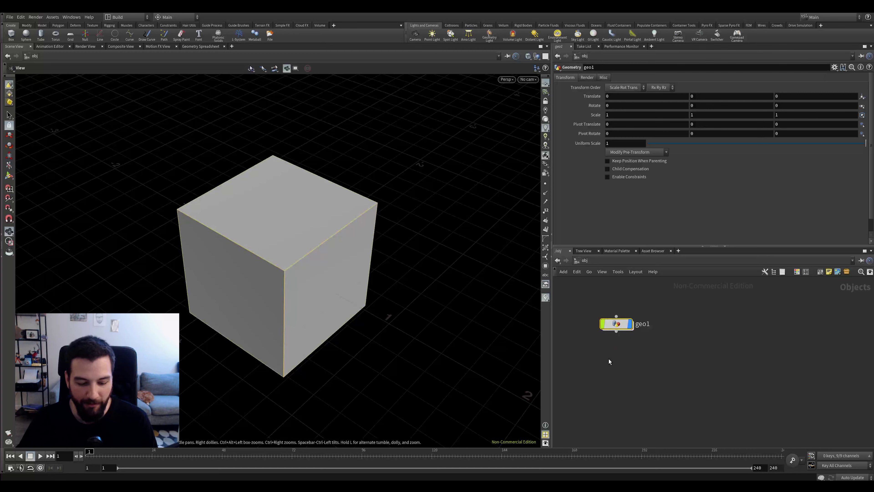
{"action": "key", "text": "ctrl+1"}
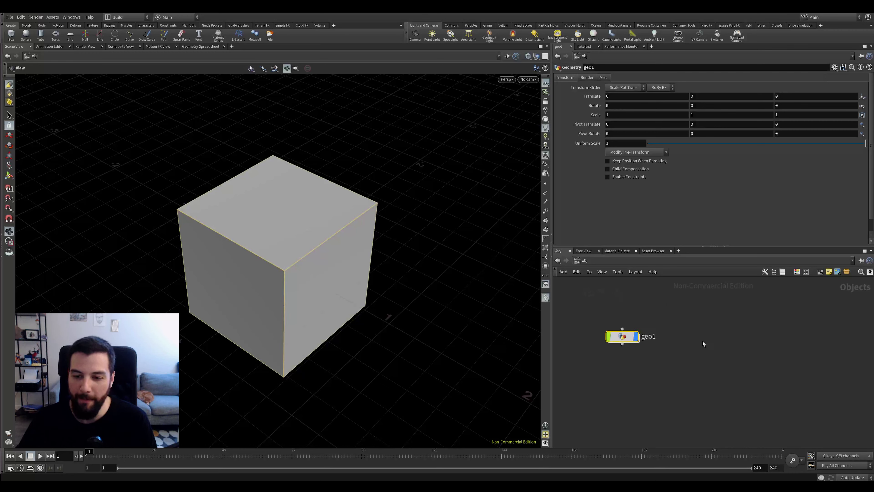
{"action": "double_click", "coordinate": [616, 324]}
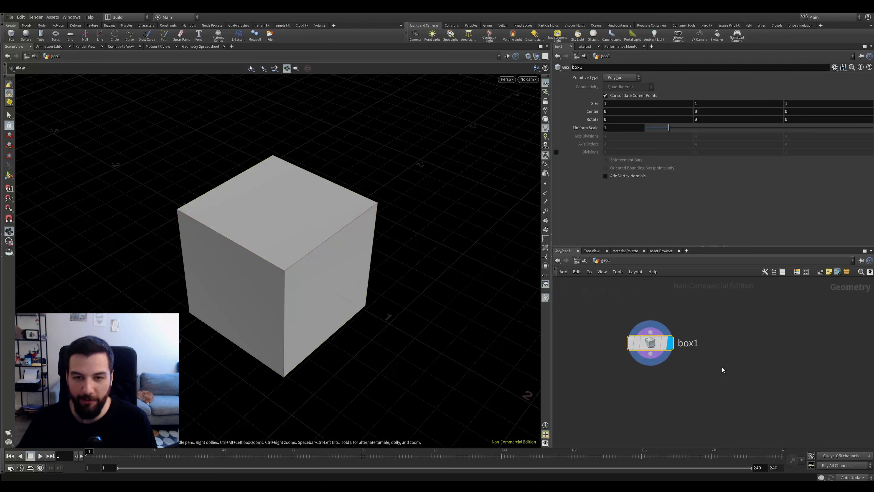
{"action": "key", "text": "ctrl+2"}
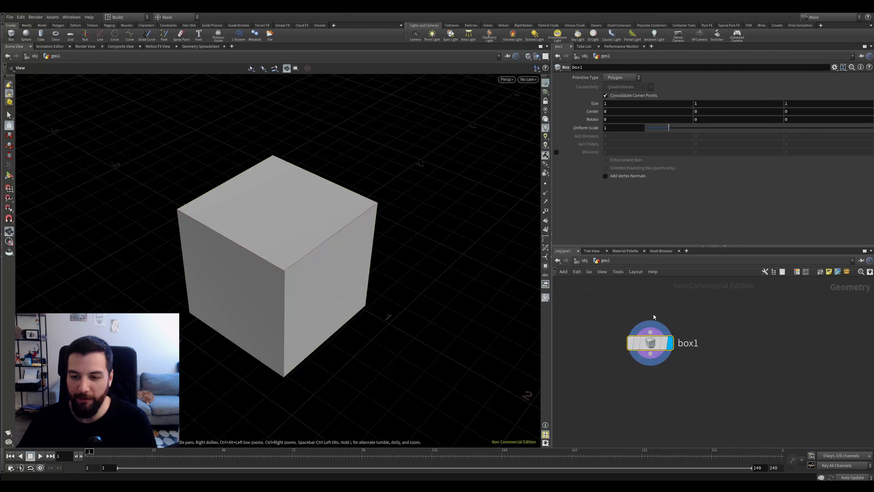
Step: Jump back and forth between the object level and the geo1 network using quickmarks 1 and 2
{"action": "middle_click_drag", "start_coordinate": [695, 330], "coordinate": [711, 348]}
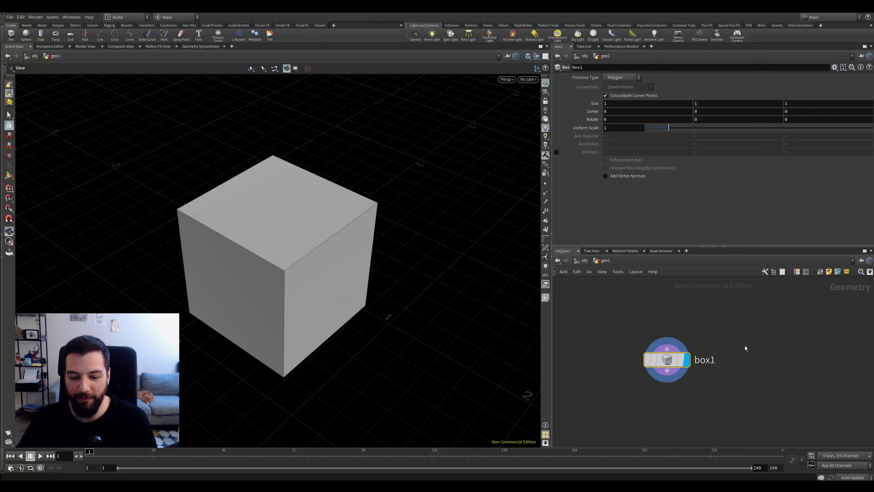
{"action": "key", "text": "1"}
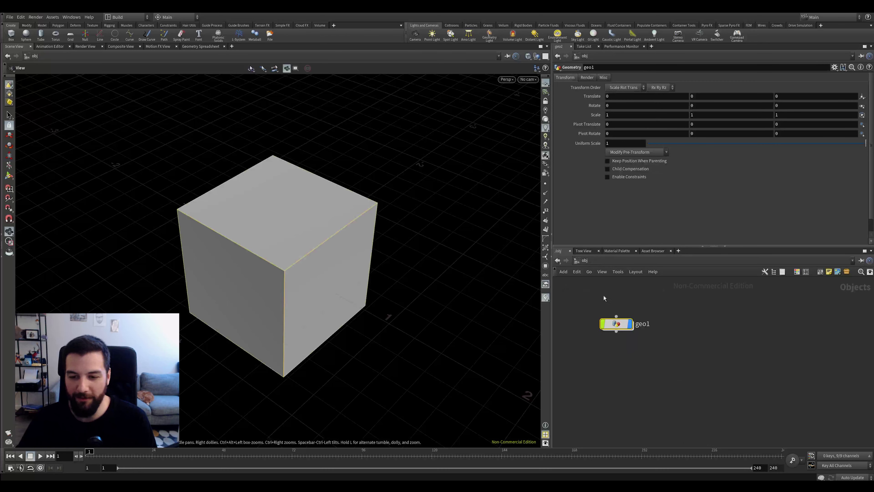
{"action": "middle_click_drag", "start_coordinate": [644, 316], "coordinate": [753, 410]}
{"action": "key", "text": "1"}
{"action": "middle_click_drag", "start_coordinate": [672, 343], "coordinate": [761, 397]}
{"action": "key", "text": "1"}
{"action": "middle_click_drag", "start_coordinate": [674, 346], "coordinate": [777, 401]}
{"action": "key", "text": "1"}
{"action": "middle_click_drag", "start_coordinate": [765, 369], "coordinate": [655, 329]}
{"action": "key", "text": "1"}
{"action": "middle_click_drag", "start_coordinate": [720, 394], "coordinate": [696, 335]}
{"action": "key", "text": "1"}
{"action": "key", "text": "1"}
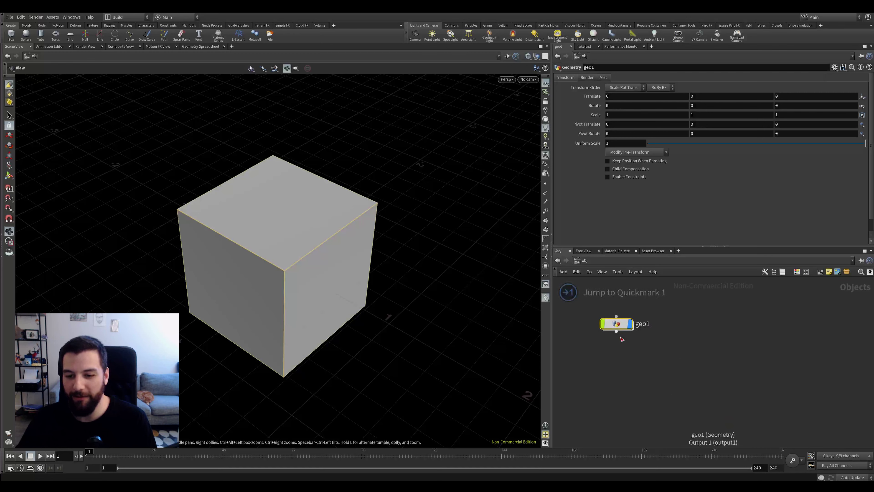
{"action": "key", "text": "2"}
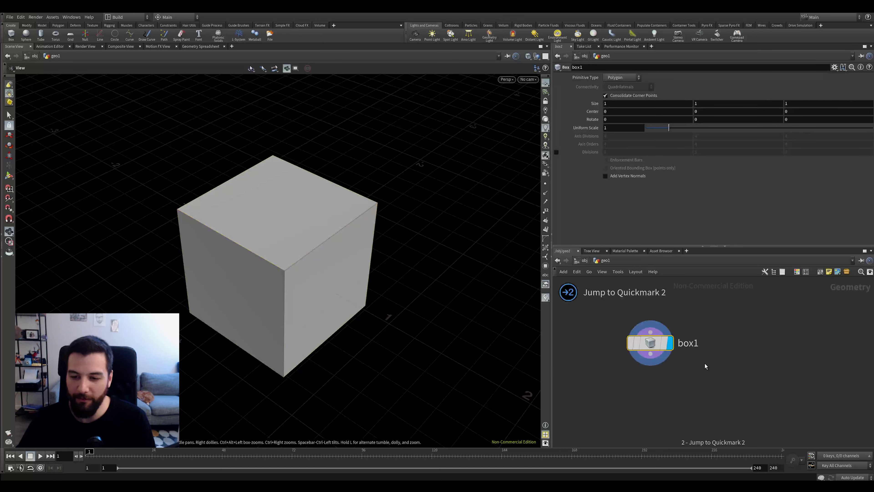
{"action": "key", "text": "1"}
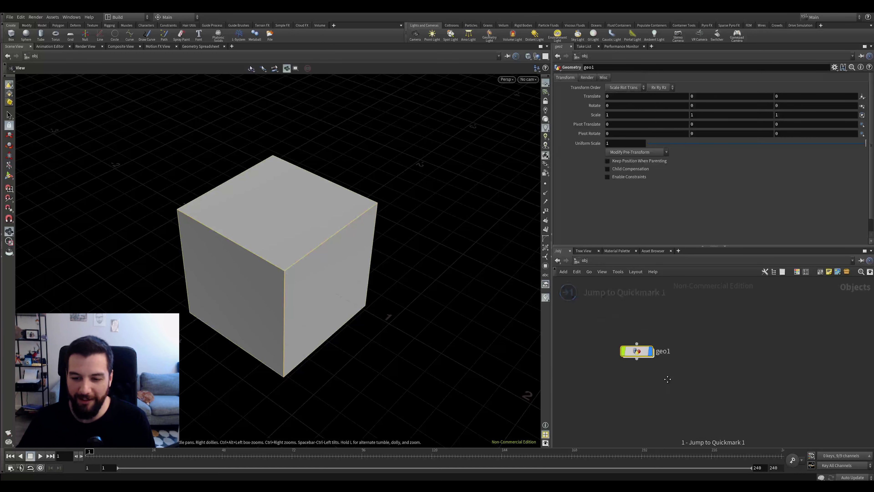
Step: Go into geo1 and back up to the object level repeatedly, finishing inside the geo1 network
{"action": "key", "text": "i"}
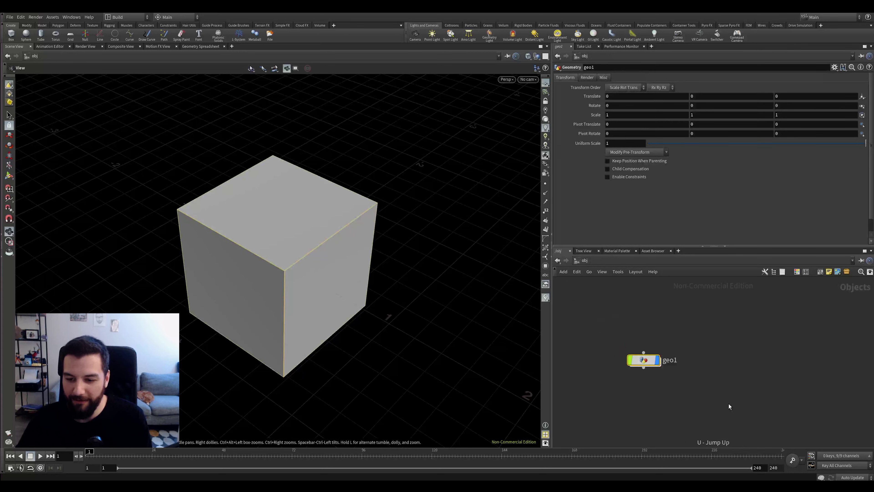
{"action": "key", "text": "i"}
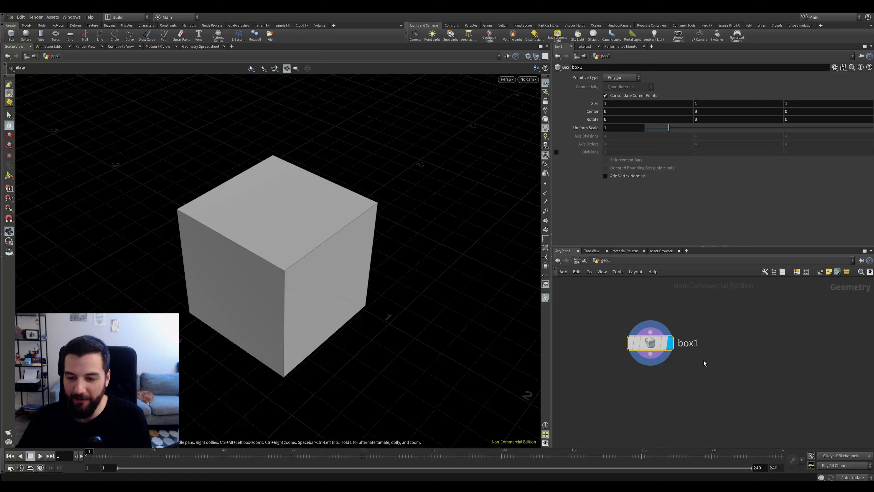
{"action": "key", "text": "u"}
{"action": "key", "text": "i"}
{"action": "key", "text": "u"}
{"action": "key", "text": "i"}
{"action": "key", "text": "u"}
{"action": "key", "text": "i"}
{"action": "key", "text": "u"}
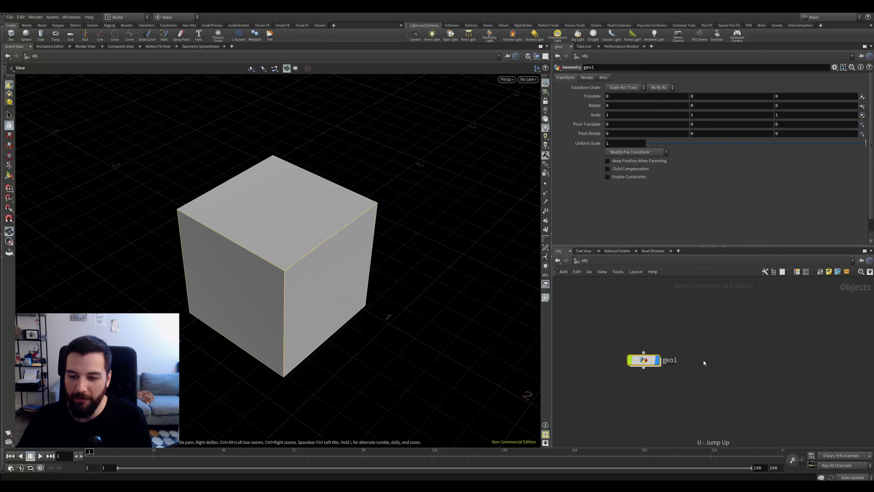
{"action": "key", "text": "i"}
{"action": "middle_click_drag", "start_coordinate": [718, 346], "coordinate": [714, 324]}
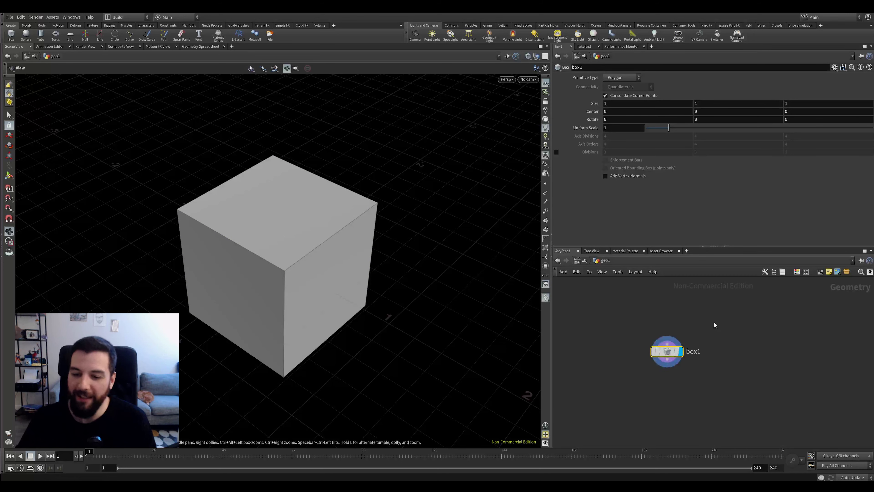
{"action": "mouse_move", "coordinate": [657, 385]}
{"action": "middle_mouse_down"}
{"action": "mouse_move", "coordinate": [652, 361]}
{"action": "mouse_move", "coordinate": [649, 376]}
{"action": "middle_mouse_up"}
{"action": "scroll", "coordinate": [649, 376], "scroll_direction": "up", "scroll_amount": 2}
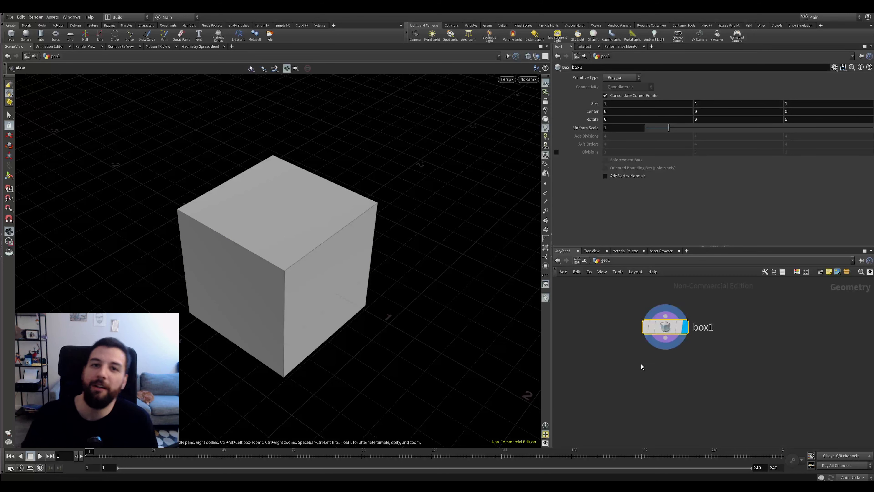
{"action": "middle_click_drag", "start_coordinate": [654, 355], "coordinate": [653, 352]}
{"action": "mouse_move", "coordinate": [653, 386]}
{"action": "middle_mouse_down"}
{"action": "mouse_move", "coordinate": [649, 394]}
{"action": "mouse_move", "coordinate": [630, 388]}
{"action": "mouse_move", "coordinate": [652, 370]}
{"action": "mouse_move", "coordinate": [661, 376]}
{"action": "middle_mouse_up"}
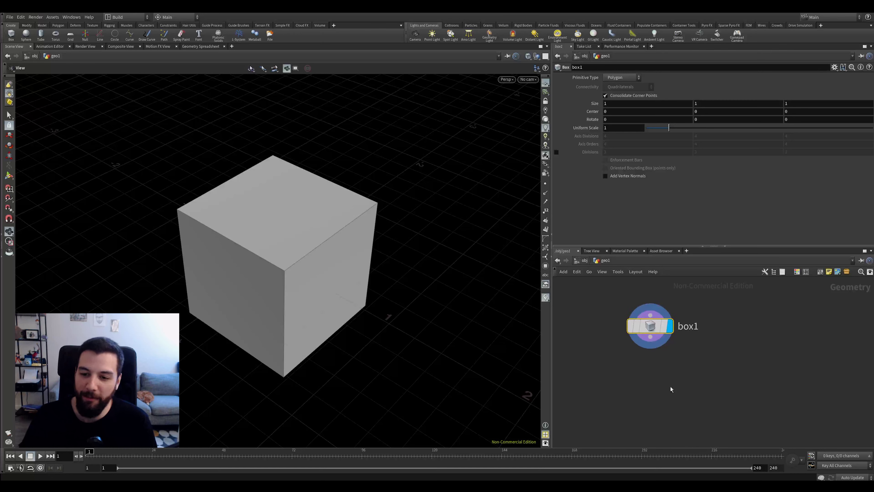
Step: Add a sticky note with the text "SOP" beside the box1 node
{"action": "left_click", "coordinate": [828, 271]}
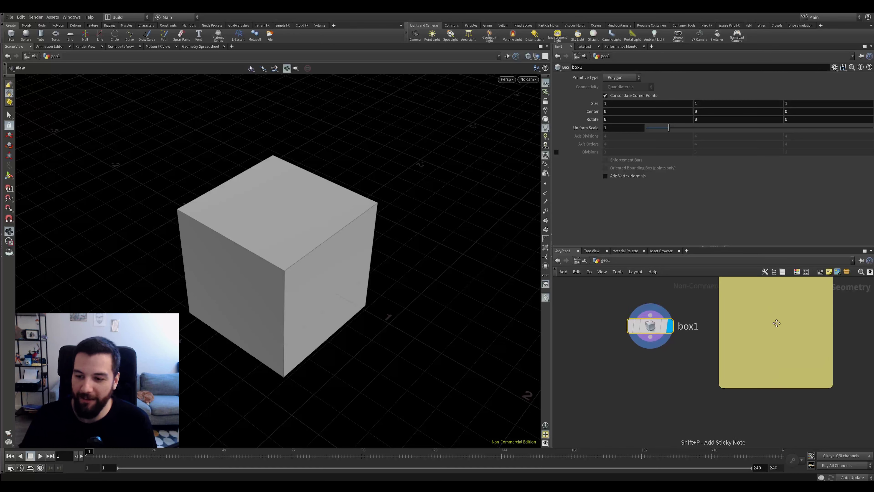
{"action": "left_click", "coordinate": [770, 315]}
{"action": "type", "text": "SOP"}
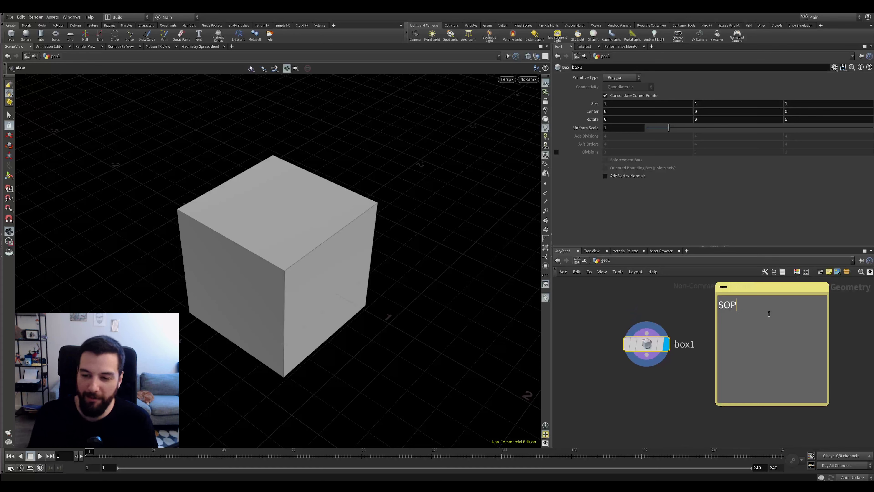
{"action": "left_click", "coordinate": [664, 303]}
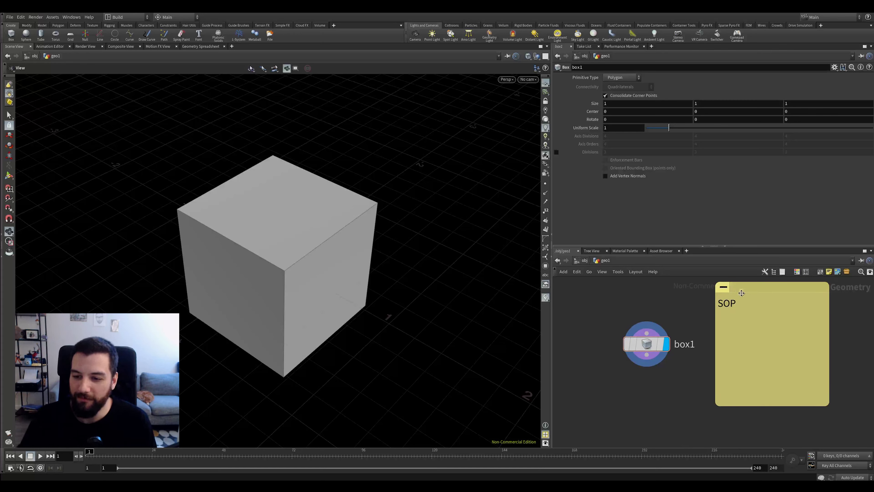
Step: Reposition the SOP sticky note next to the box1 node and shorten its height
{"action": "left_click_drag", "start_coordinate": [663, 292], "coordinate": [624, 354]}
{"action": "middle_click_drag", "start_coordinate": [644, 311], "coordinate": [620, 321]}
{"action": "left_click_drag", "start_coordinate": [695, 322], "coordinate": [688, 335]}
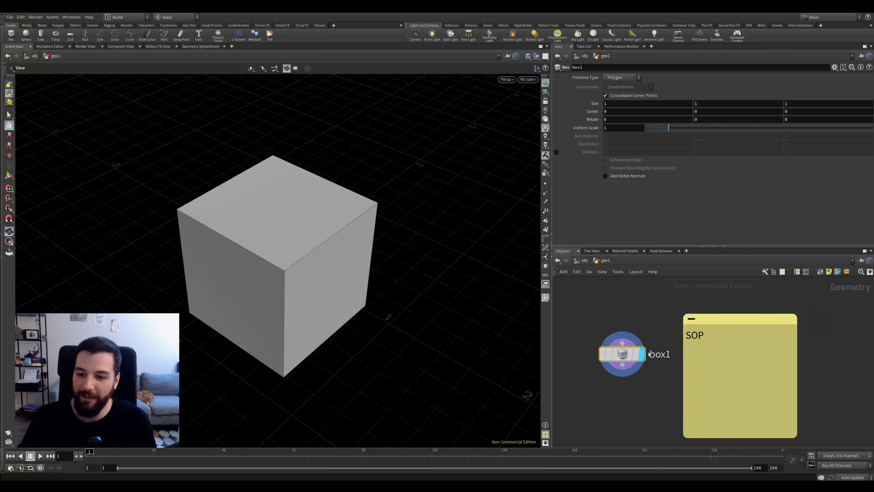
{"action": "middle_click_drag", "start_coordinate": [684, 318], "coordinate": [677, 318]}
{"action": "left_click_drag", "start_coordinate": [677, 319], "coordinate": [683, 309]}
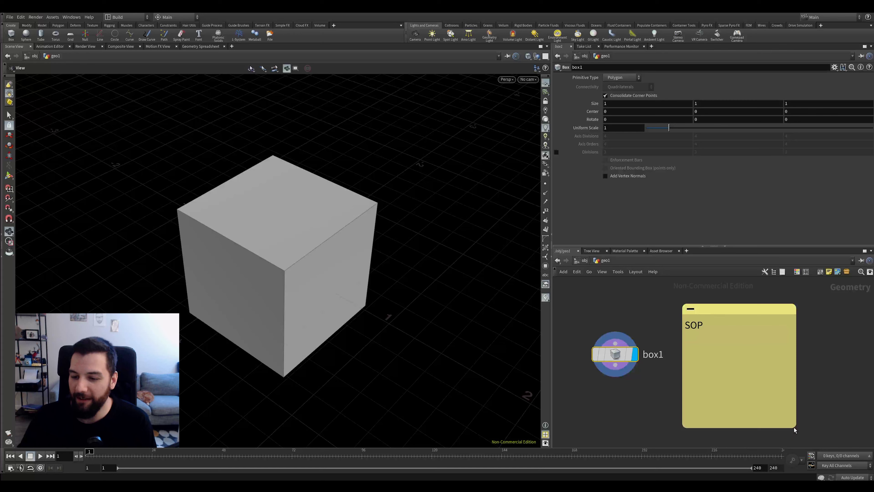
{"action": "left_click_drag", "start_coordinate": [797, 428], "coordinate": [797, 402]}
{"action": "middle_click_drag", "start_coordinate": [667, 433], "coordinate": [674, 396]}
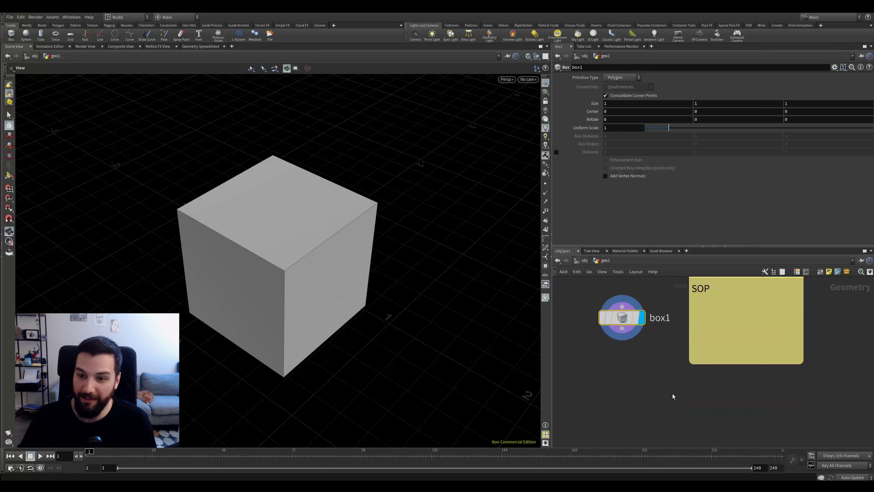
{"action": "middle_click_drag", "start_coordinate": [651, 367], "coordinate": [650, 392]}
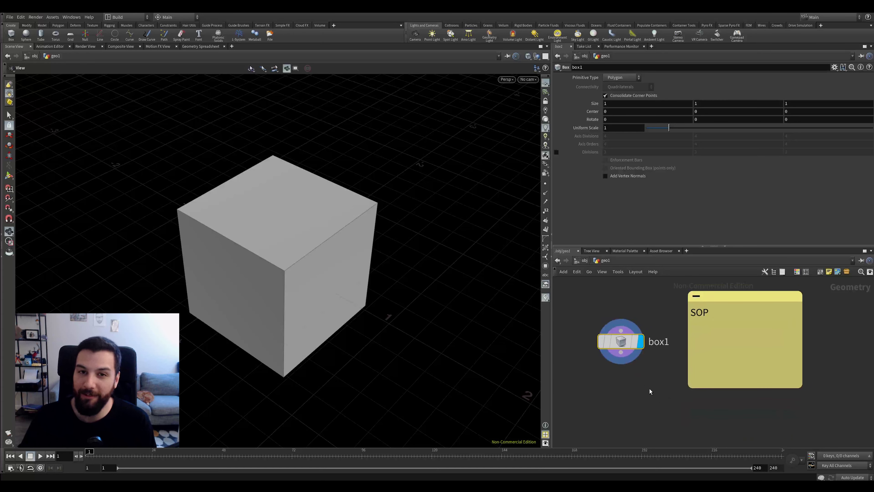
Step: Add a DOP Network node below the box1 node in the geo1 network
{"action": "key", "text": "Tab"}
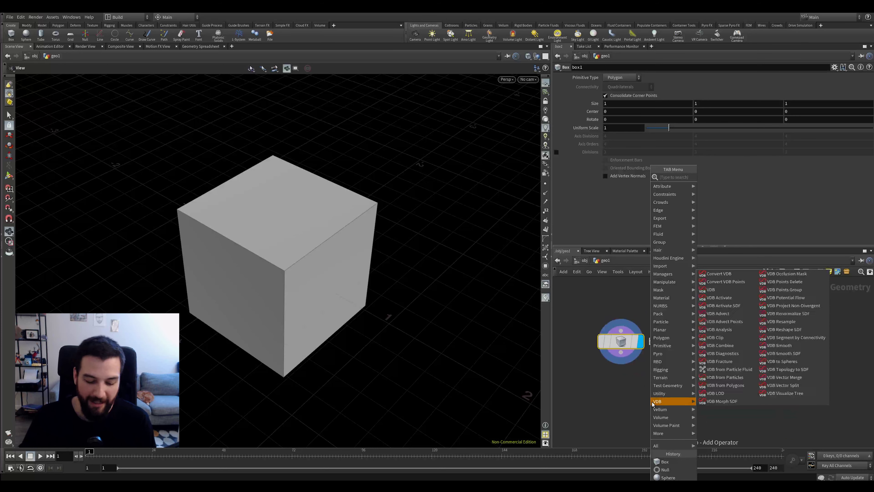
{"action": "type", "text": "dop"}
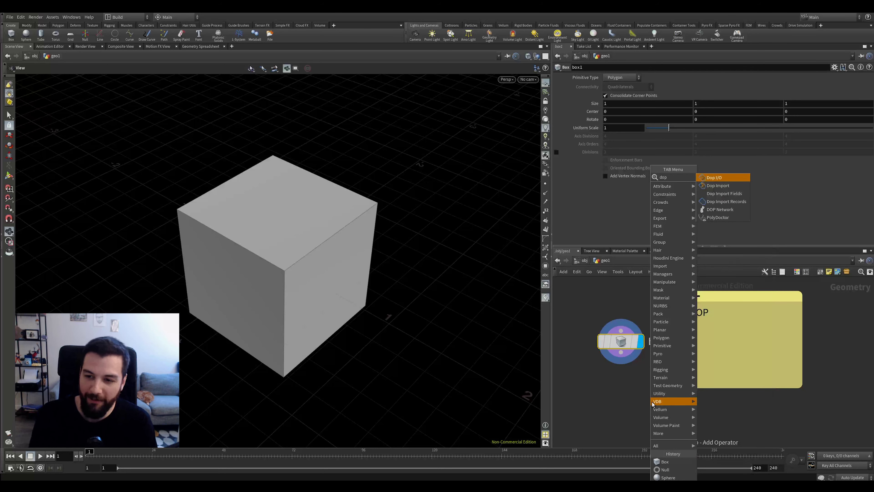
{"action": "key", "text": "Down"}
{"action": "key", "text": "Down"}
{"action": "key", "text": "Down"}
{"action": "key", "text": "Down"}
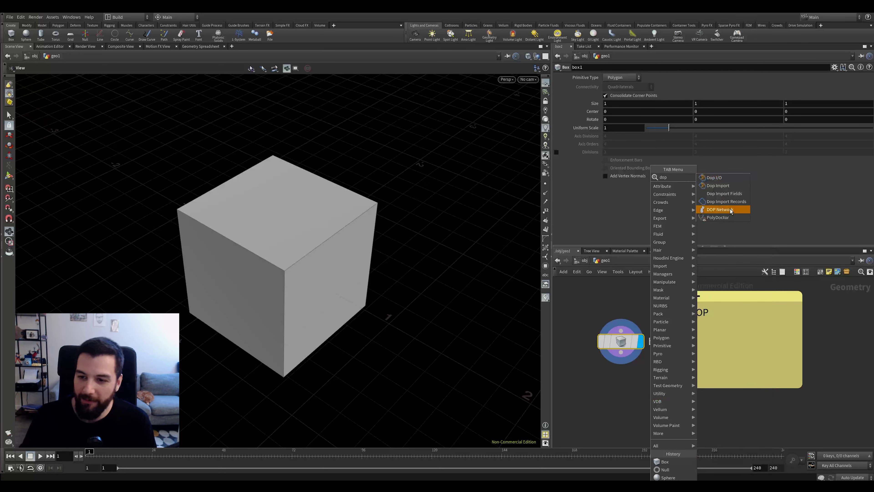
{"action": "key", "text": "Return"}
{"action": "left_click", "coordinate": [634, 409]}
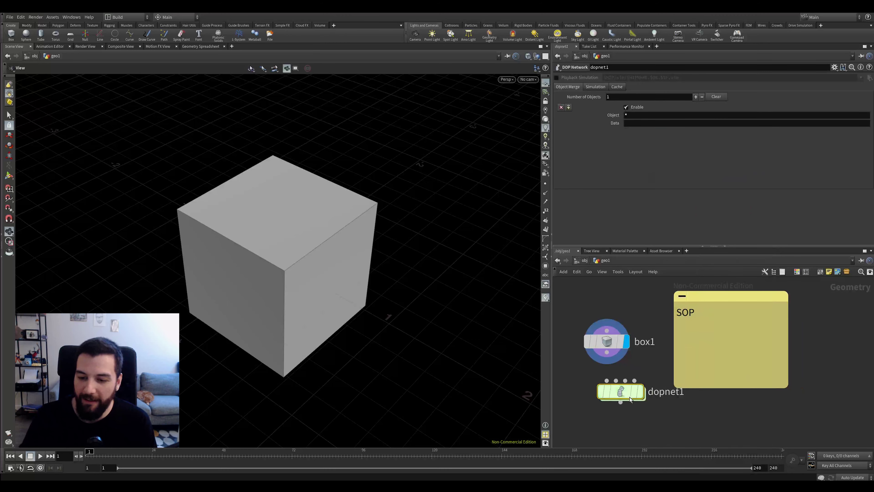
Step: Enter the DOP network, look through the node categories available there, and return to the geo1 network
{"action": "double_click", "coordinate": [613, 411]}
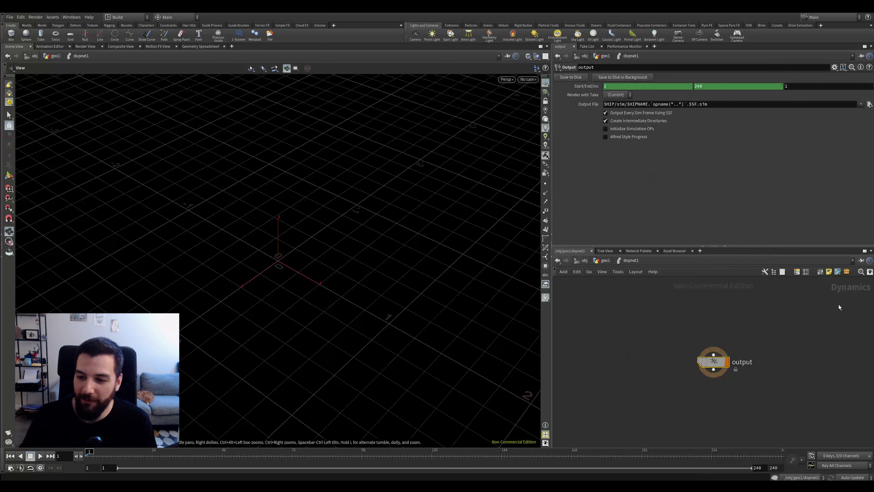
{"action": "key", "text": "Tab"}
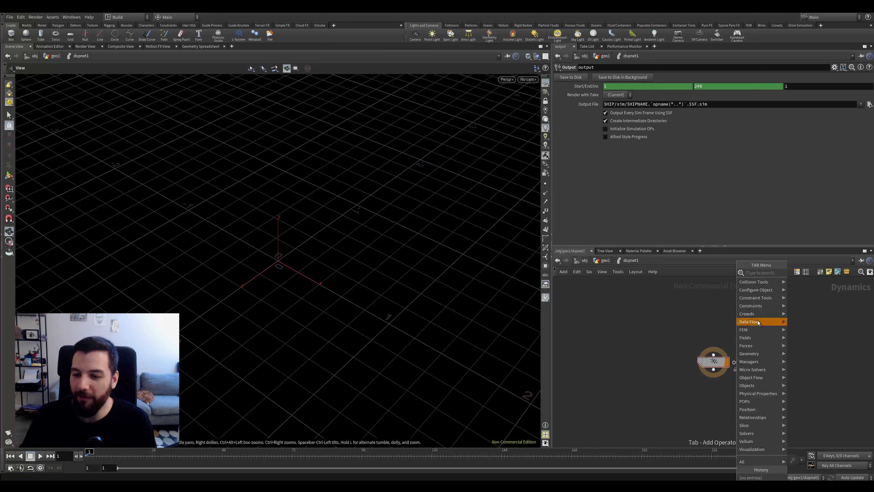
{"action": "mouse_move", "coordinate": [763, 285]}
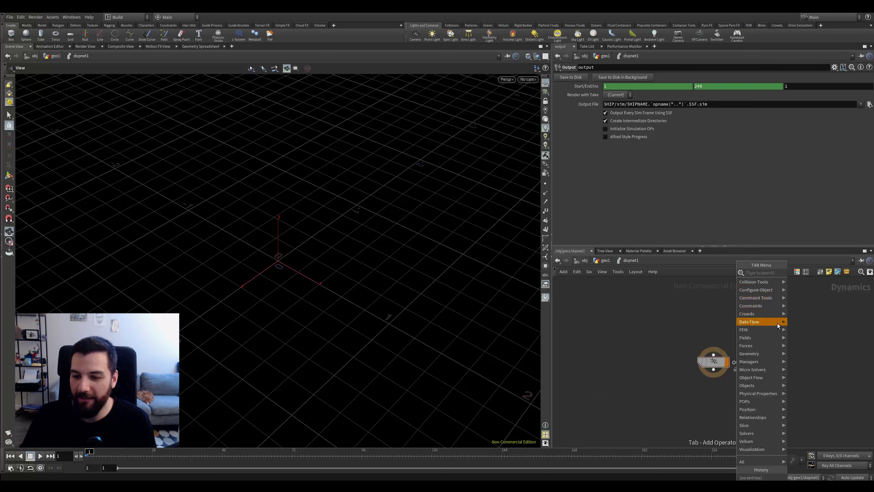
{"action": "mouse_move", "coordinate": [779, 373]}
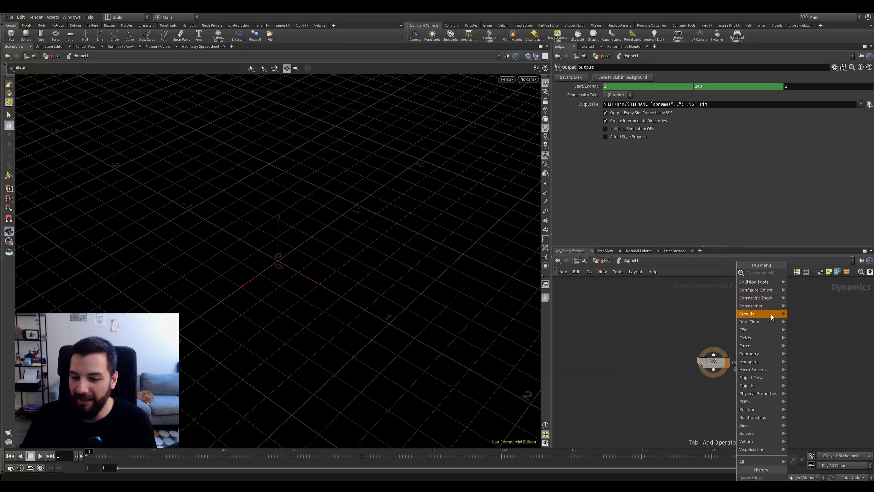
{"action": "left_click", "coordinate": [695, 309]}
{"action": "left_click", "coordinate": [605, 261]}
{"action": "left_click", "coordinate": [620, 273]}
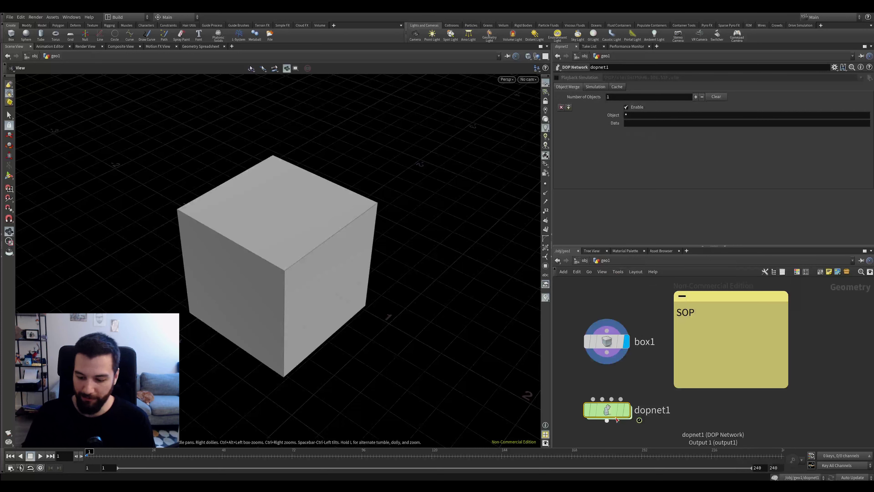
Step: Delete the DOP Network node and the SOP sticky note from the geo1 network
{"action": "key", "text": "Delete"}
{"action": "scroll", "coordinate": [687, 337], "scroll_direction": "down", "scroll_amount": 3}
{"action": "scroll", "coordinate": [687, 337], "scroll_direction": "up", "scroll_amount": 1}
{"action": "left_click", "coordinate": [692, 319]}
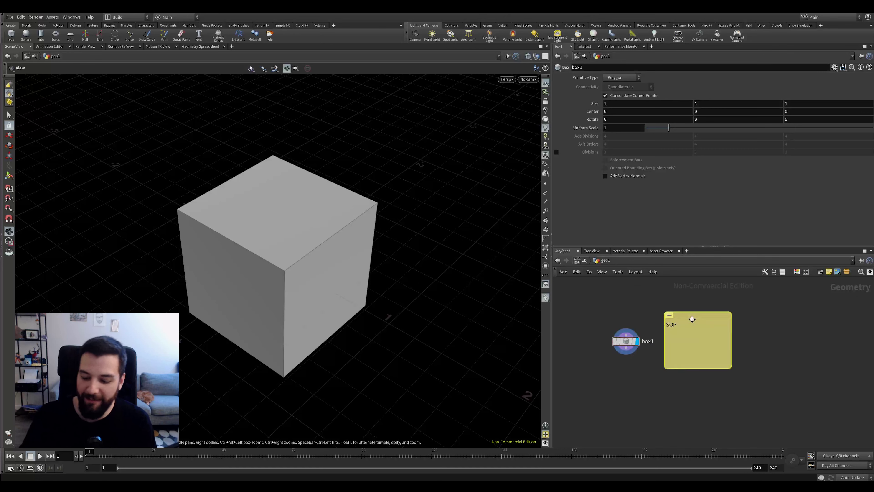
{"action": "key", "text": "Delete"}
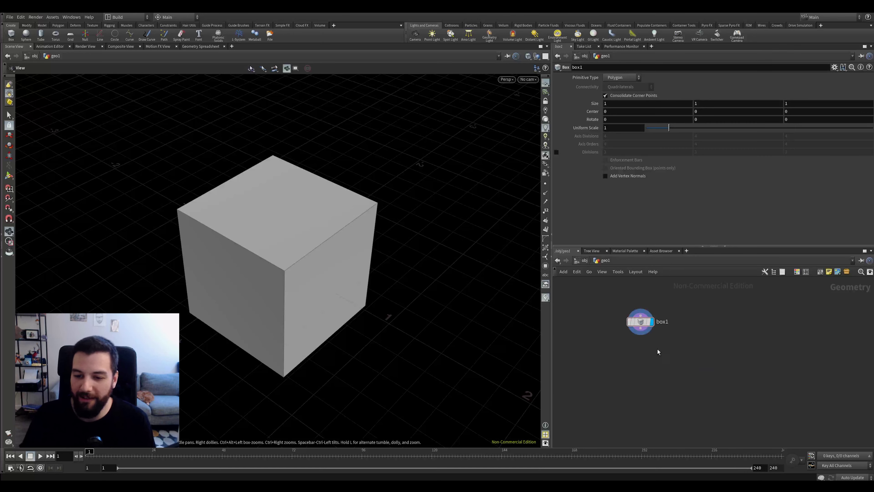
{"action": "key", "text": "Tab"}
{"action": "type", "text": "man"}
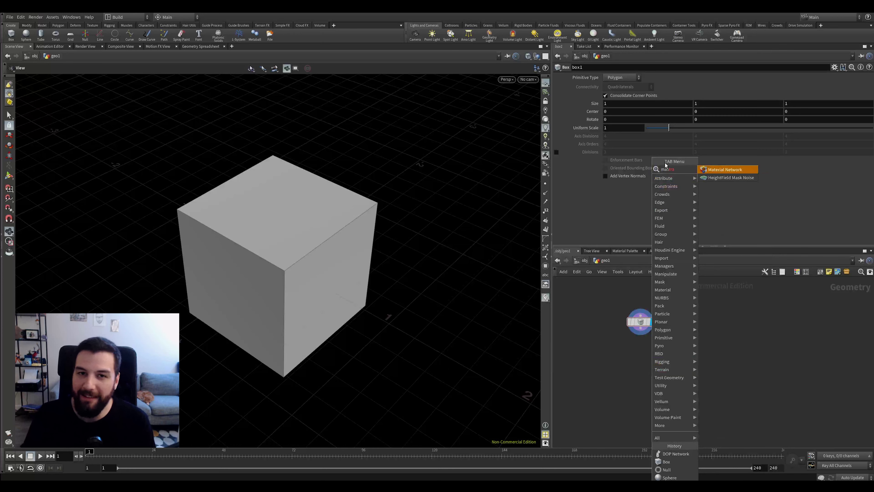
{"action": "left_click", "coordinate": [712, 305]}
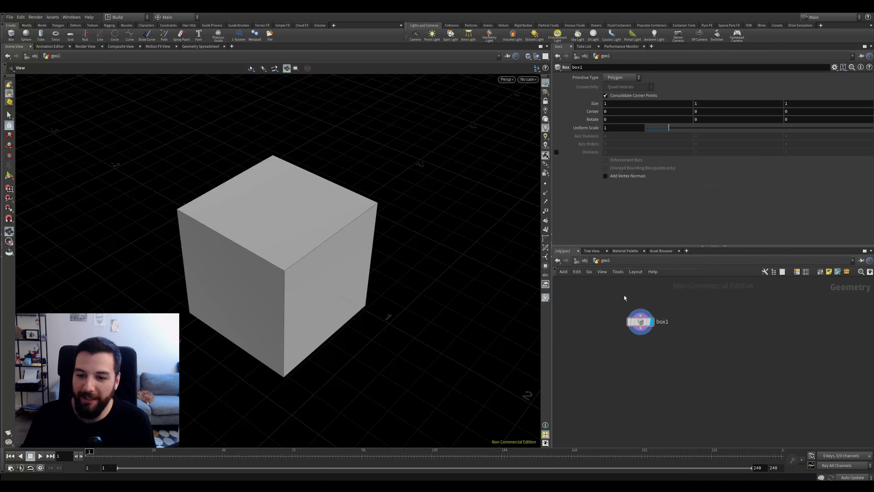
Step: Switch the network view to the out context and add a Mantra node there
{"action": "left_click", "coordinate": [580, 261]}
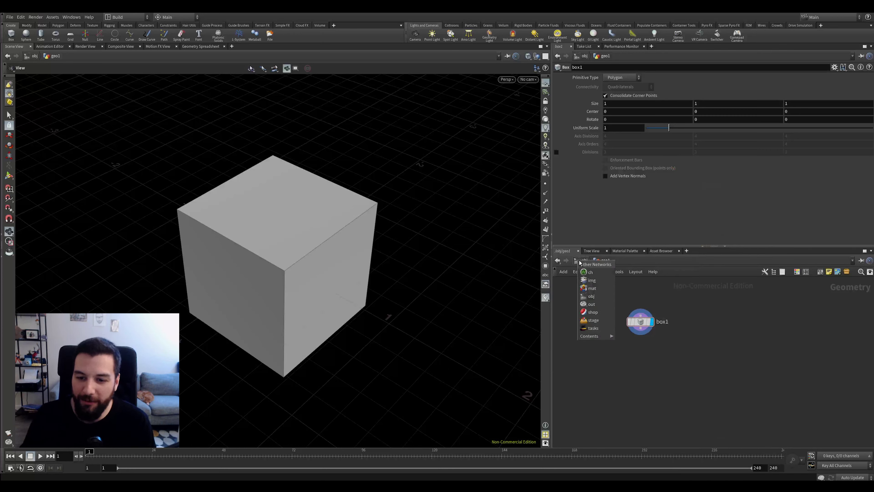
{"action": "left_click", "coordinate": [599, 305]}
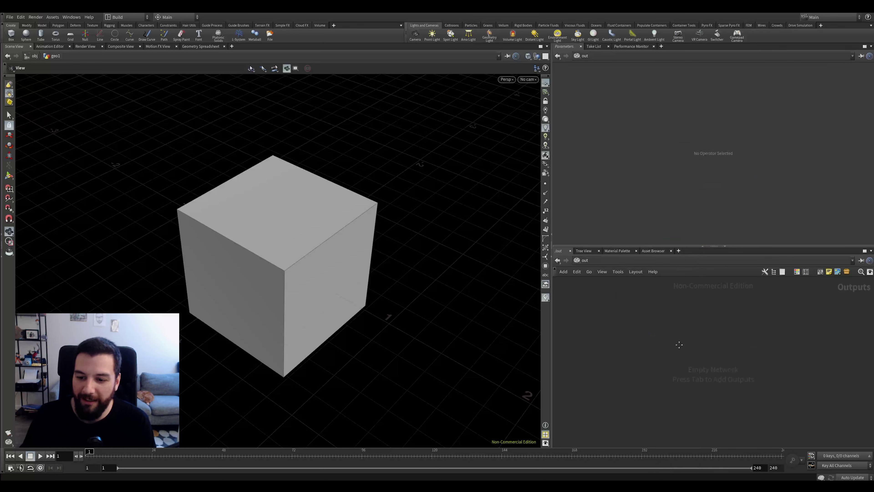
{"action": "key", "text": "Tab"}
{"action": "key", "text": "Tab"}
{"action": "key", "text": "Escape"}
{"action": "key", "text": "Tab"}
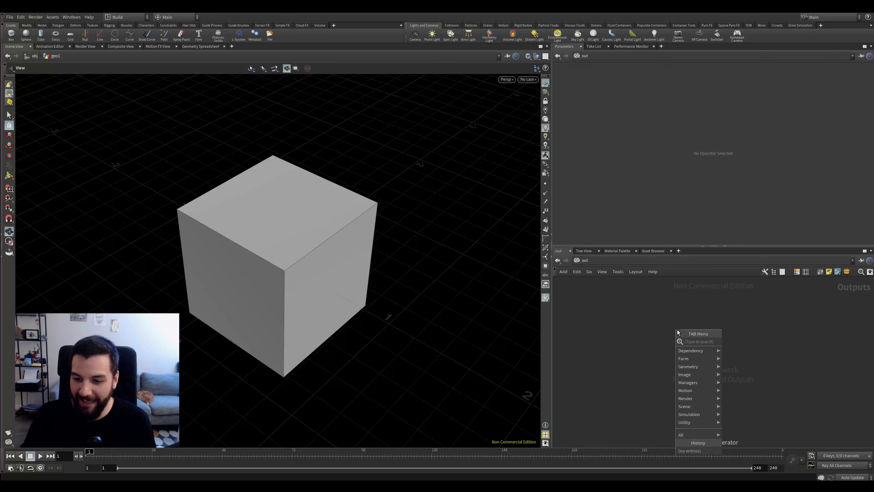
{"action": "type", "text": "mantr"}
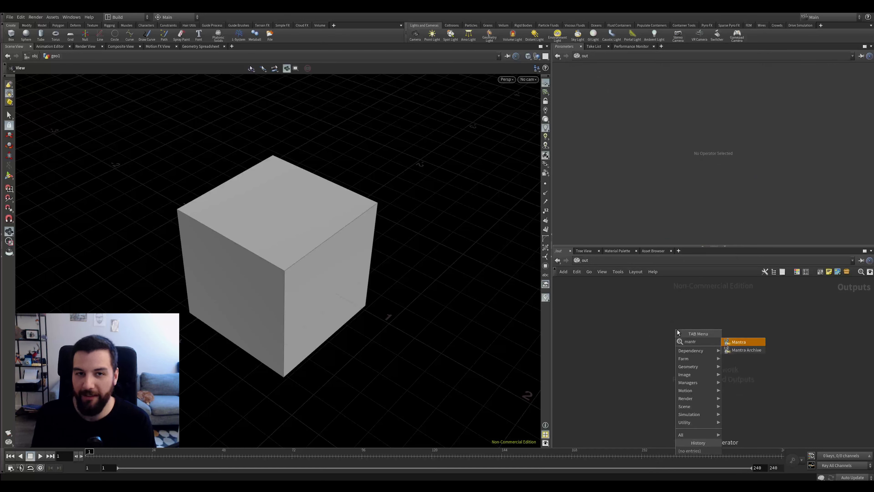
{"action": "key", "text": "Return"}
{"action": "left_click", "coordinate": [678, 329]}
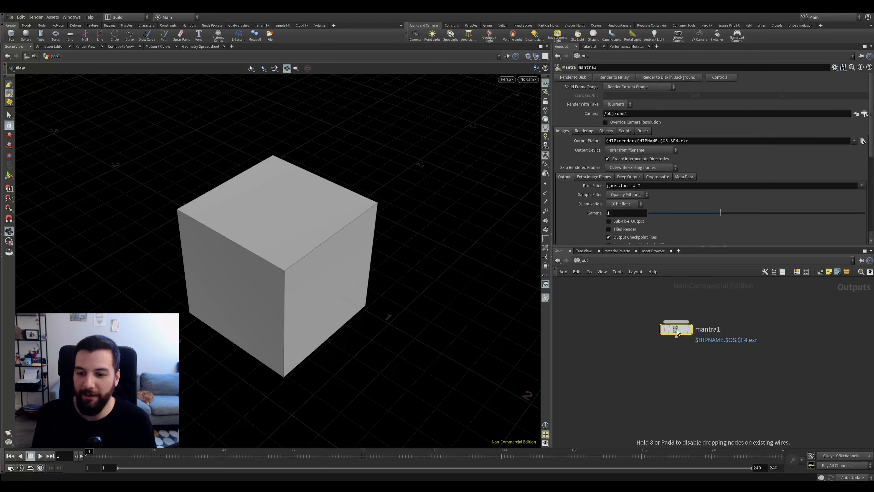
Step: Search the out context's available nodes for "sphere" and "box" without adding anything
{"action": "key", "text": "Tab"}
{"action": "type", "text": "sphere"}
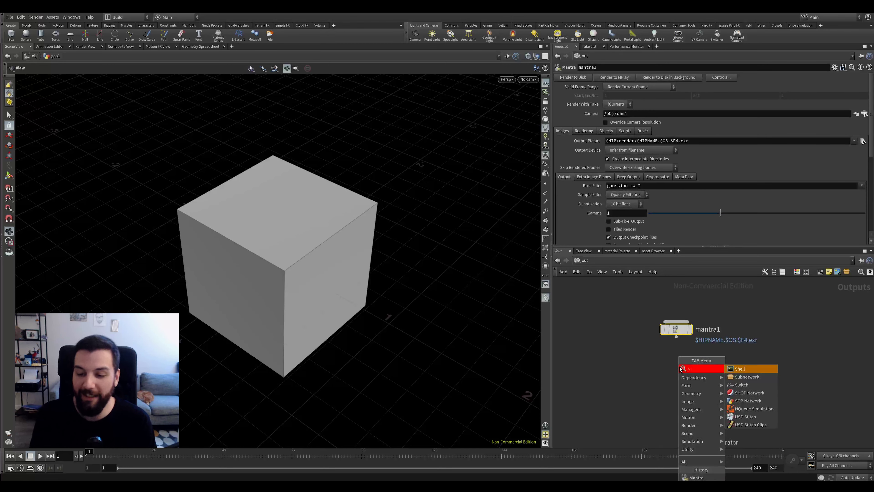
{"action": "key", "text": "BackSpace"}
{"action": "key", "text": "BackSpace"}
{"action": "key", "text": "BackSpace"}
{"action": "key", "text": "BackSpace"}
{"action": "key", "text": "BackSpace"}
{"action": "key", "text": "BackSpace"}
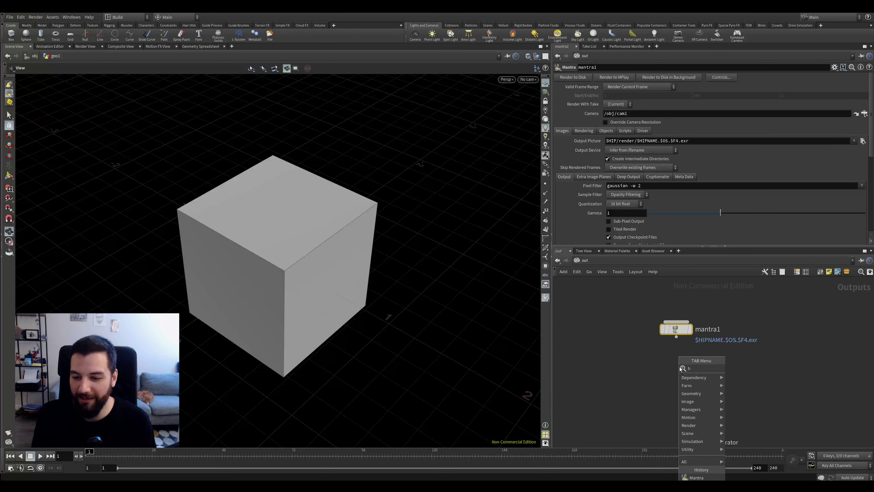
{"action": "type", "text": "boxc"}
{"action": "key", "text": "Escape"}
Step: Reposition the mantra1 node slightly lower in the out network
{"action": "left_click_drag", "start_coordinate": [735, 297], "coordinate": [632, 327]}
{"action": "left_click", "coordinate": [583, 260]}
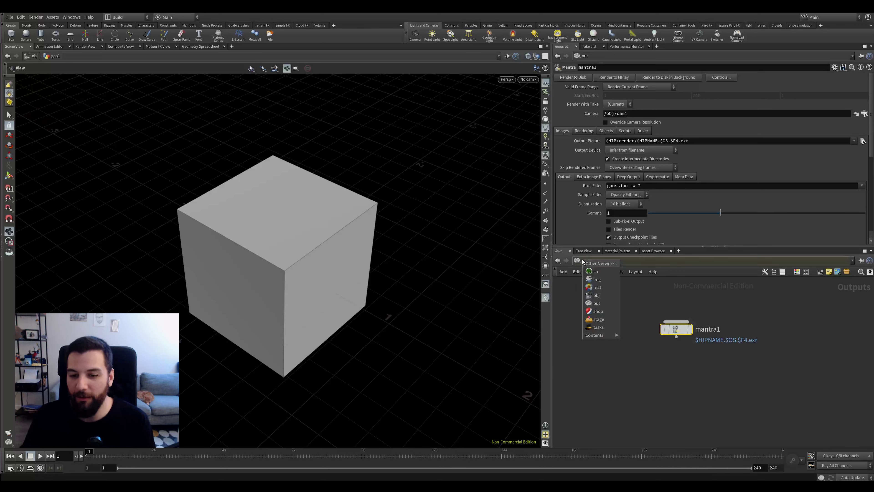
{"action": "left_click", "coordinate": [574, 257]}
{"action": "left_click_drag", "start_coordinate": [679, 331], "coordinate": [666, 364]}
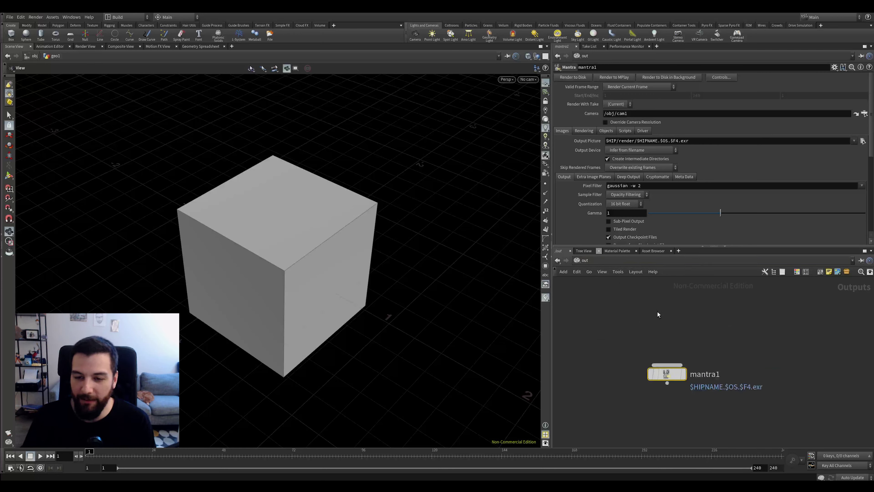
Step: Jump to quickmark 2, visit quickmark 1, and return to the geo1 network at quickmark 2
{"action": "key", "text": "2"}
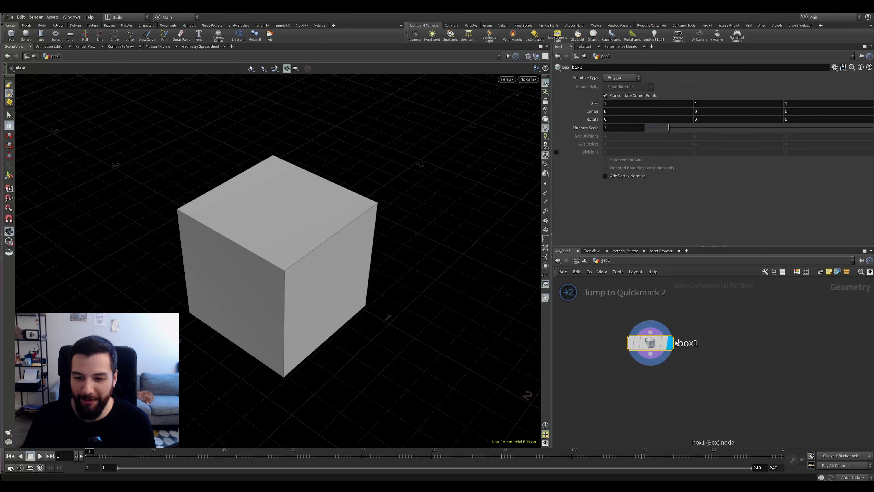
{"action": "scroll", "coordinate": [709, 331], "scroll_direction": "down", "scroll_amount": 3}
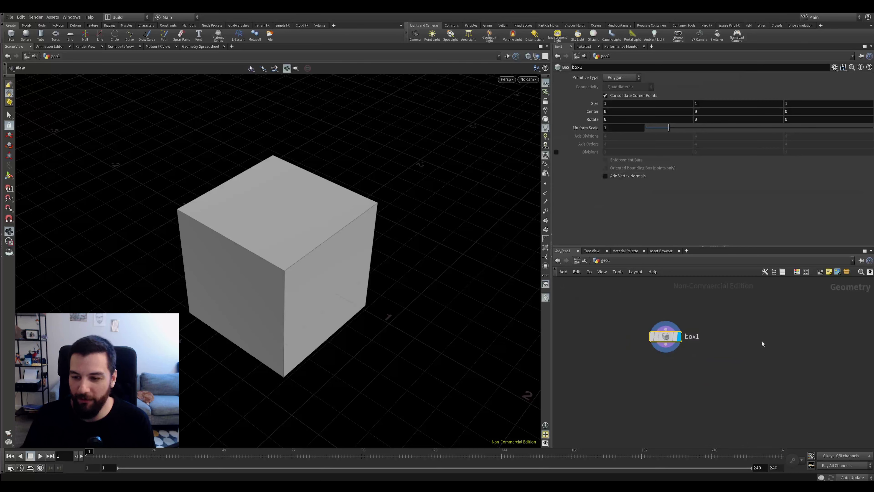
{"action": "middle_click_drag", "start_coordinate": [707, 318], "coordinate": [712, 341]}
{"action": "key", "text": "1"}
{"action": "key", "text": "2"}
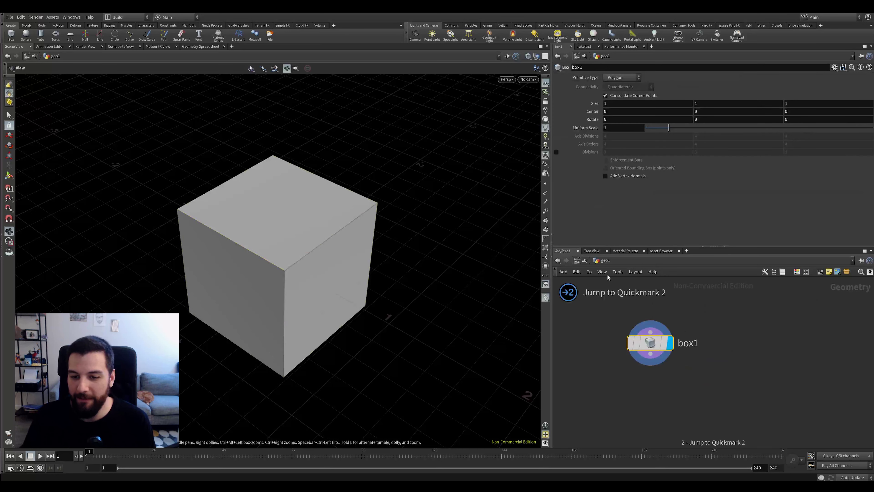
Step: Add a ROP Network node below the box1 node in the geo1 network
{"action": "scroll", "coordinate": [699, 375], "scroll_direction": "down", "scroll_amount": 3}
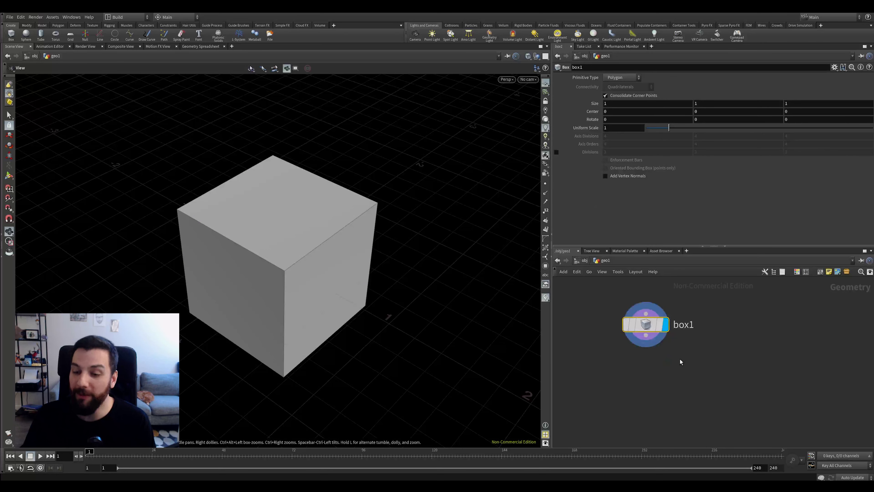
{"action": "scroll", "coordinate": [687, 372], "scroll_direction": "up", "scroll_amount": 2}
{"action": "key", "text": "Tab"}
{"action": "key", "text": "Escape"}
{"action": "key", "text": "Tab"}
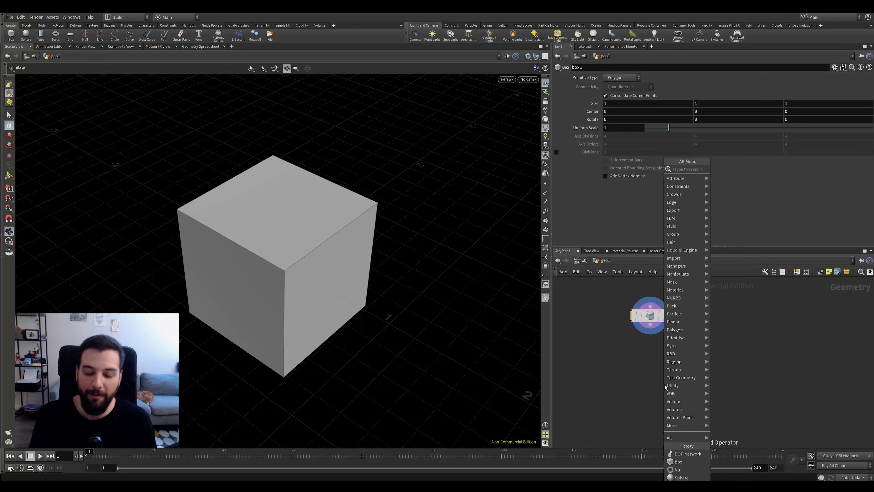
{"action": "type", "text": "rop"}
{"action": "key", "text": "Down"}
{"action": "key", "text": "Down"}
{"action": "key", "text": "Down"}
{"action": "key", "text": "Up"}
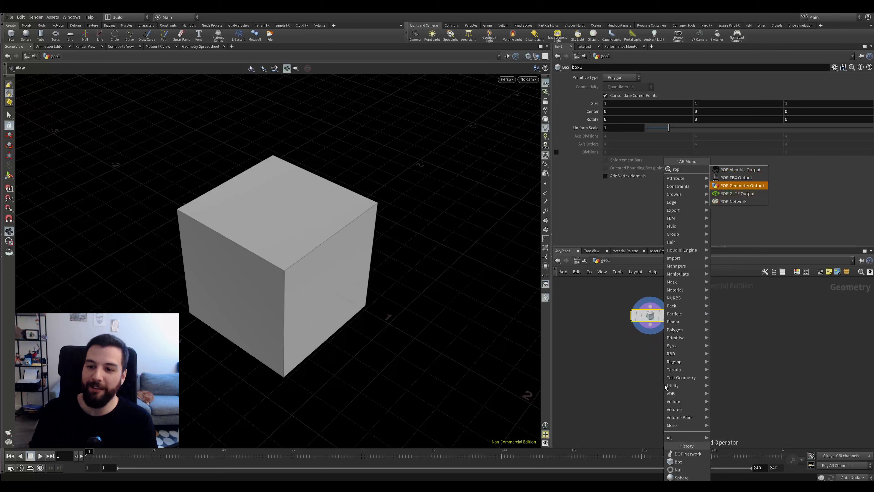
{"action": "key", "text": "Down"}
{"action": "key", "text": "Down"}
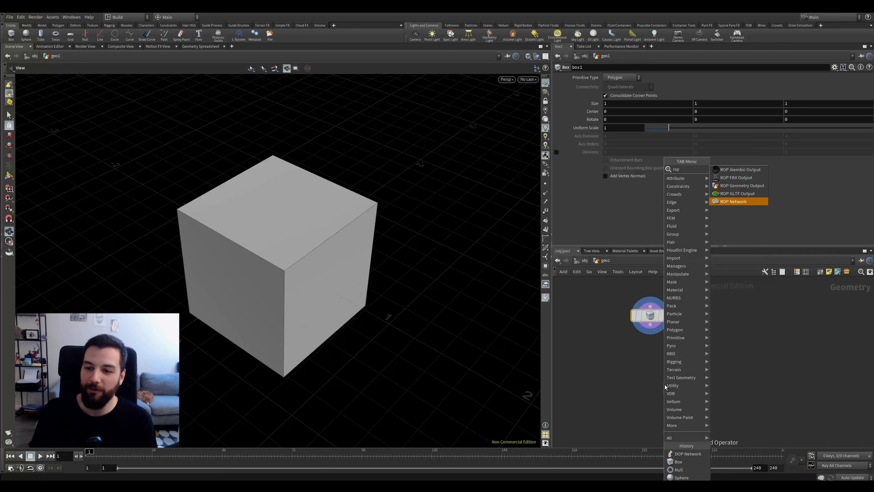
{"action": "key", "text": "Return"}
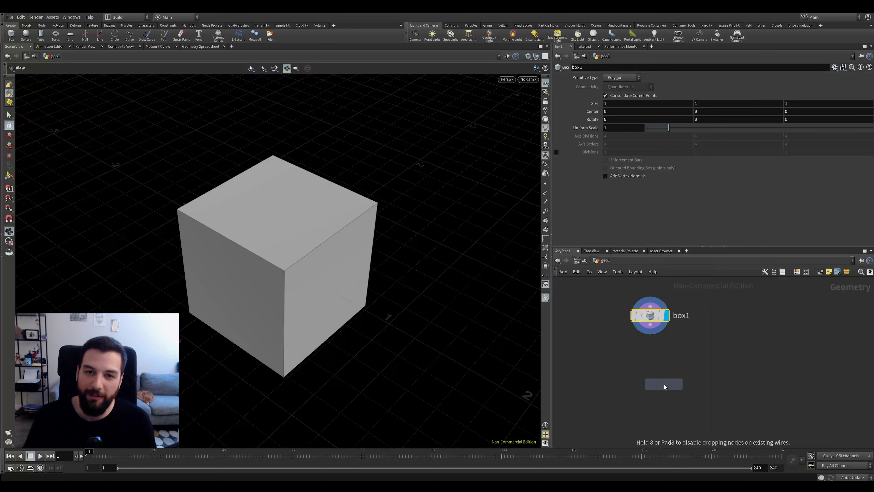
{"action": "left_click", "coordinate": [660, 385]}
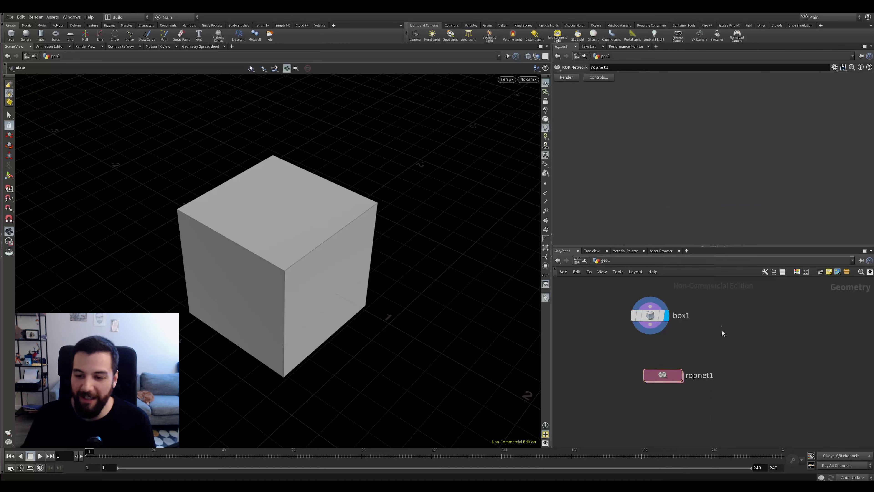
{"action": "left_click_drag", "start_coordinate": [718, 348], "coordinate": [593, 431]}
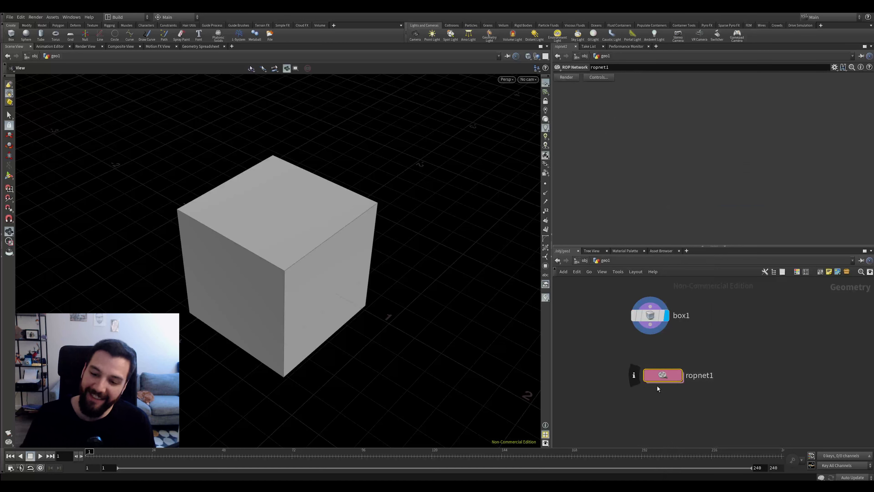
Step: Enter the ropnet1 network and add a Mantra node inside it
{"action": "double_click", "coordinate": [664, 375]}
{"action": "key", "text": "Tab"}
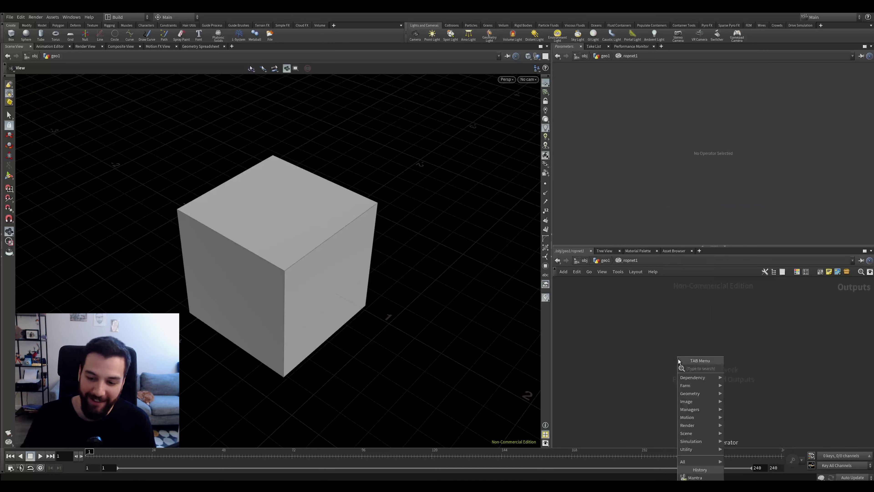
{"action": "type", "text": "man"}
{"action": "key", "text": "Return"}
{"action": "left_click", "coordinate": [678, 359]}
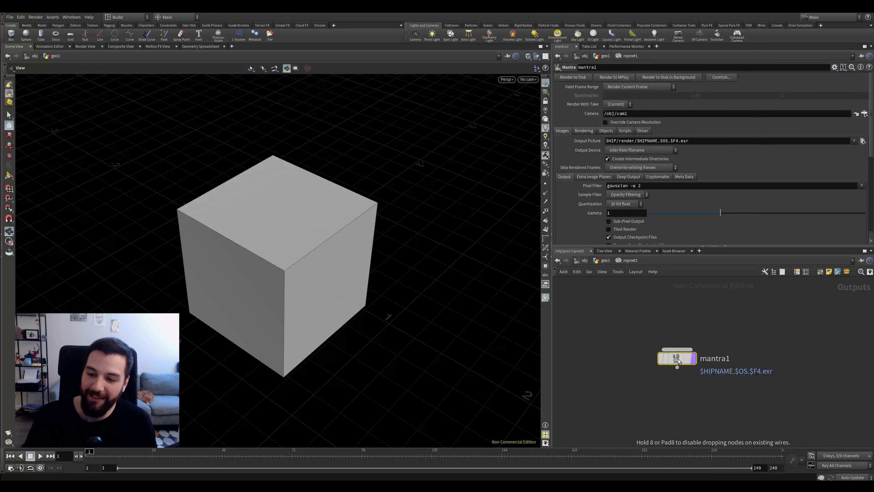
Step: Return to the geo1 network and reposition the ropnet1 node below box1
{"action": "left_click", "coordinate": [609, 260]}
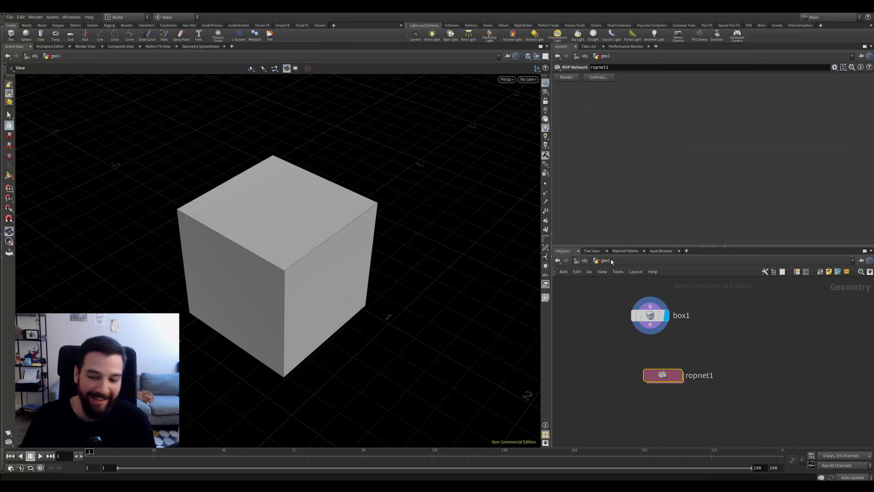
{"action": "left_click_drag", "start_coordinate": [682, 367], "coordinate": [647, 381]}
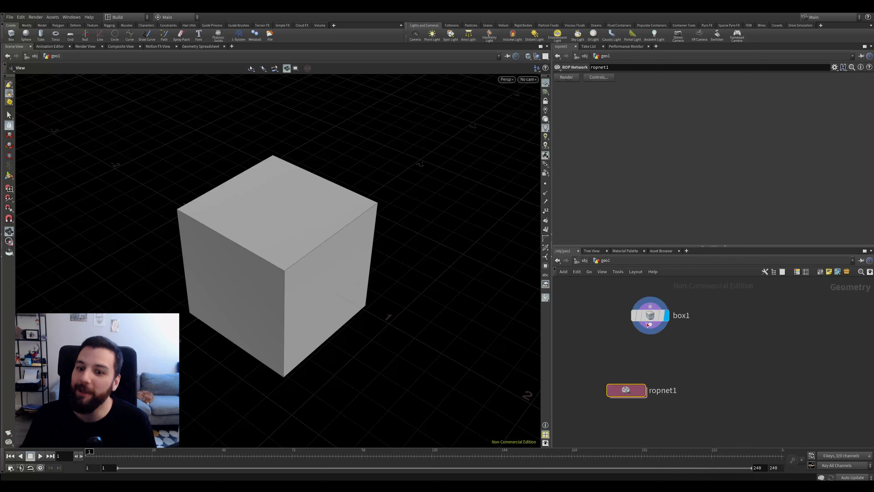
{"action": "left_click_drag", "start_coordinate": [624, 390], "coordinate": [683, 385]}
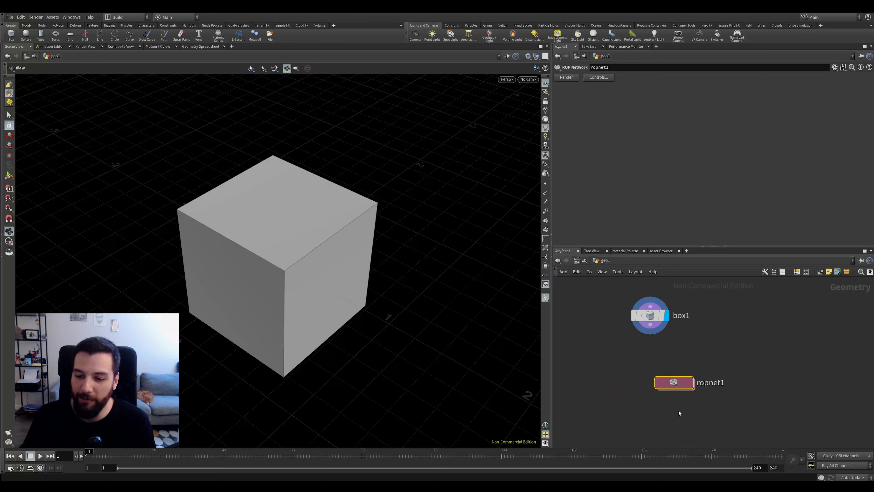
Step: Enter ropnet1 and examine the Camera path set on its Mantra node
{"action": "double_click", "coordinate": [675, 385]}
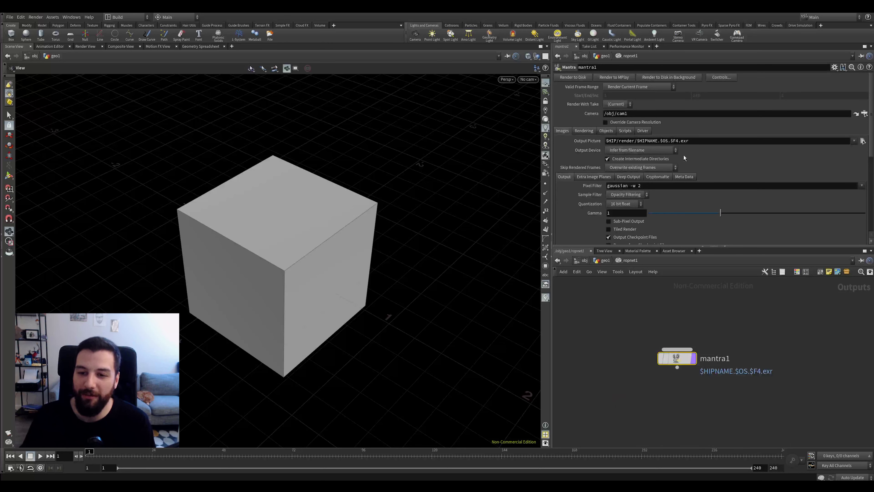
{"action": "left_click", "coordinate": [640, 113]}
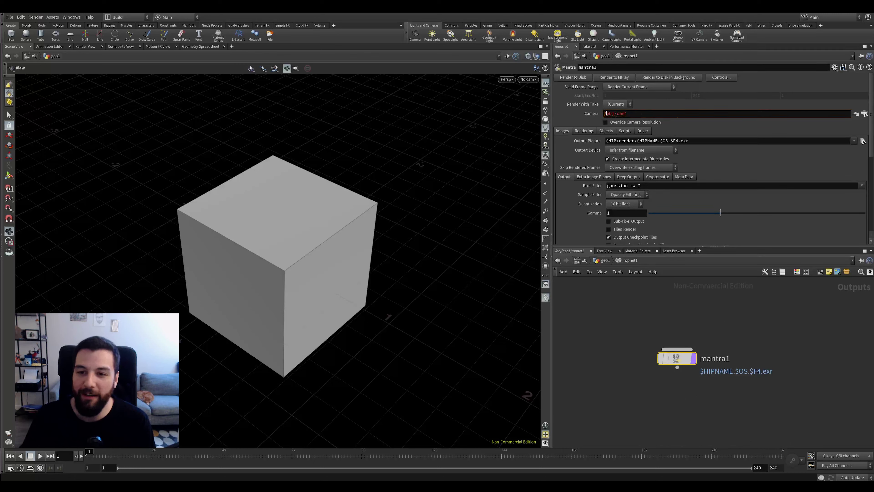
{"action": "left_click_drag", "start_coordinate": [615, 114], "coordinate": [603, 114]}
{"action": "left_click", "coordinate": [652, 117]}
Step: Go up to the obj network and add a Camera node below and beside geo1
{"action": "left_click", "coordinate": [589, 261]}
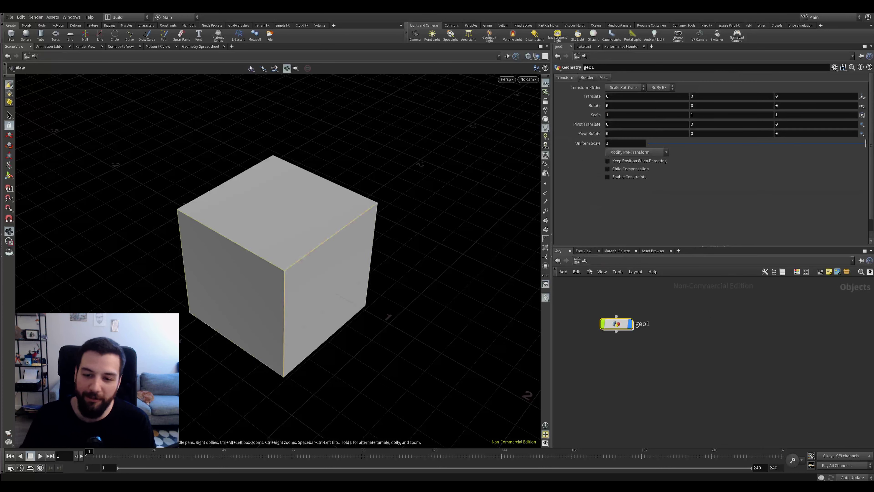
{"action": "key", "text": "Tab"}
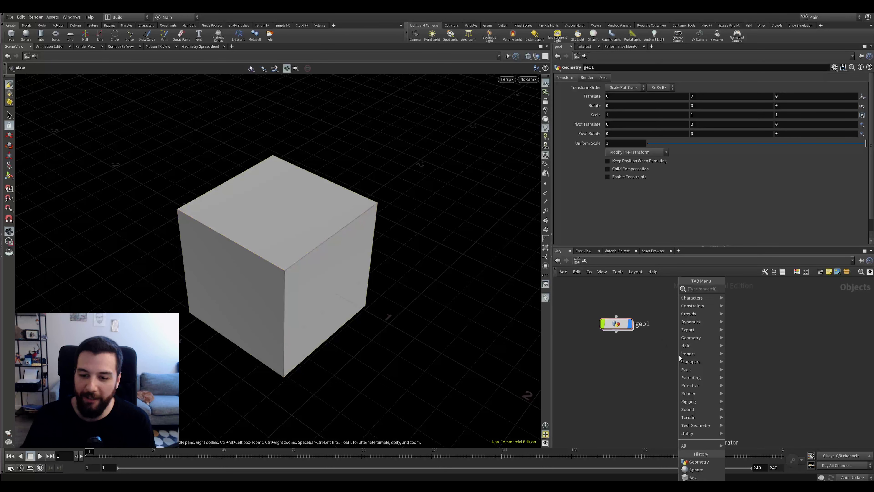
{"action": "type", "text": "cam"}
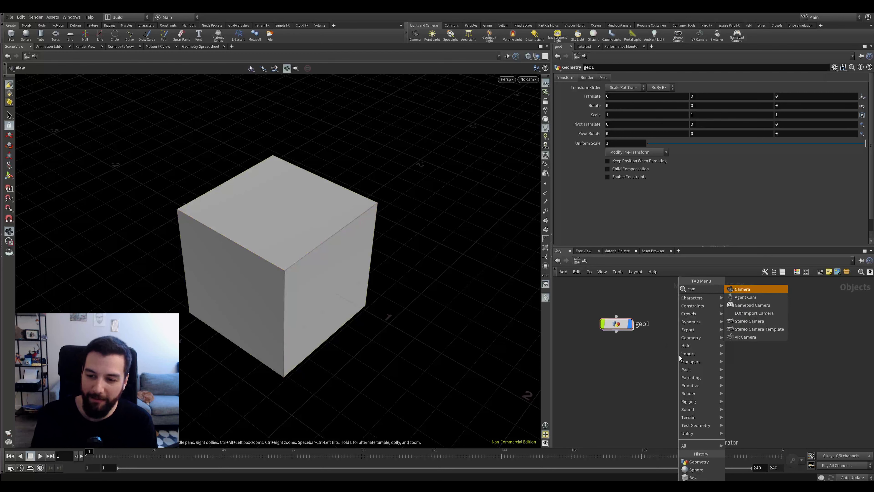
{"action": "key", "text": "Return"}
{"action": "left_click", "coordinate": [679, 355]}
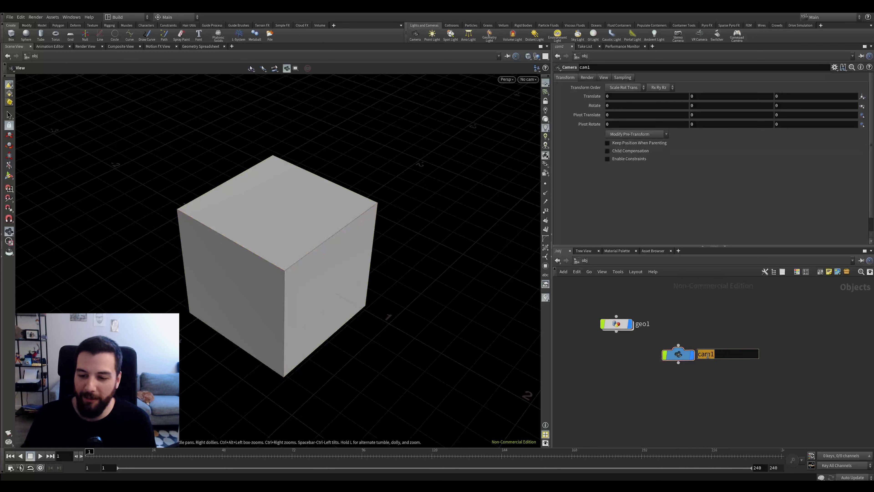
Step: Go back through geo1 into ropnet1 and recheck the Mantra node's Camera path against the new camera
{"action": "double_click", "coordinate": [616, 324]}
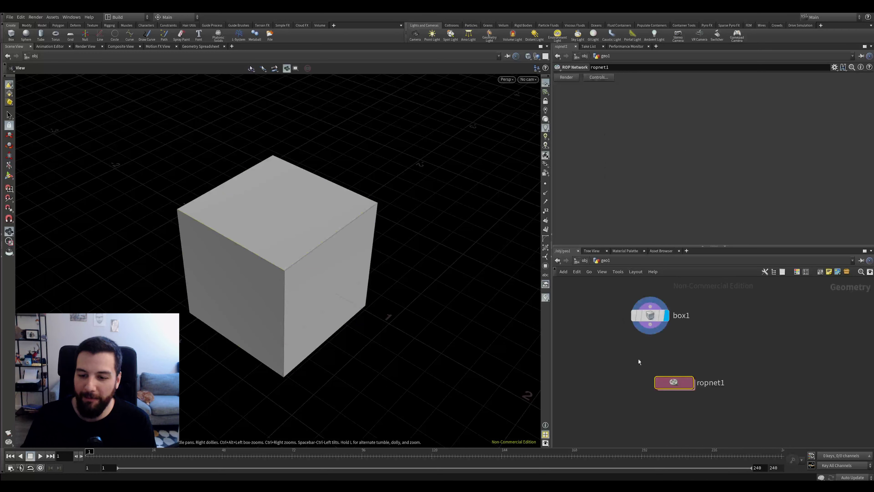
{"action": "double_click", "coordinate": [676, 383]}
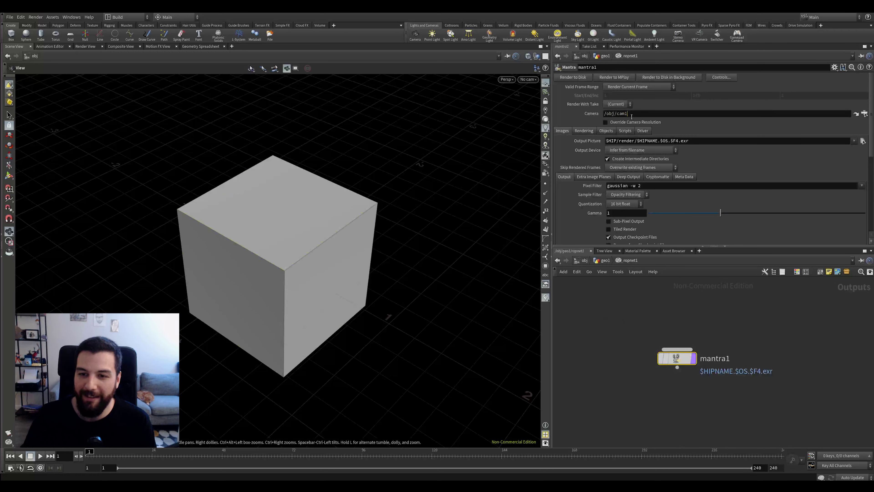
{"action": "left_click", "coordinate": [615, 115]}
{"action": "left_click", "coordinate": [629, 114]}
{"action": "key", "text": "Return"}
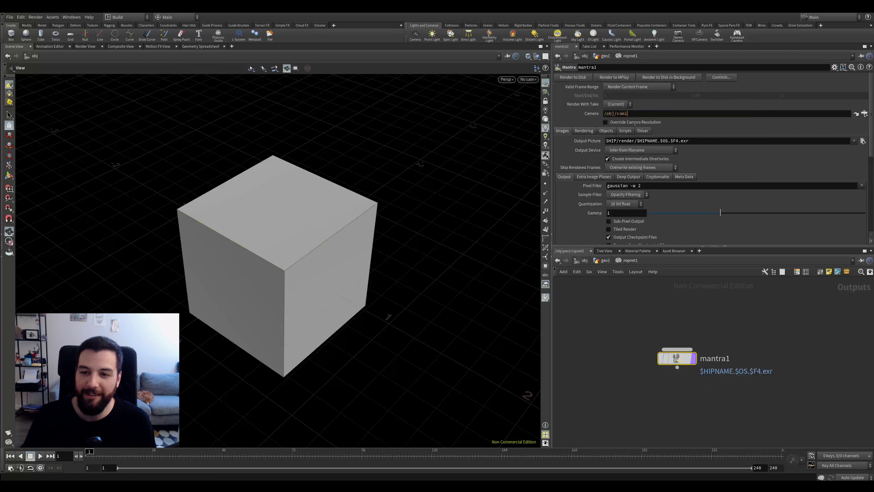
Step: Go up one level to geo1 and delete the ROP Network node
{"action": "key", "text": "u"}
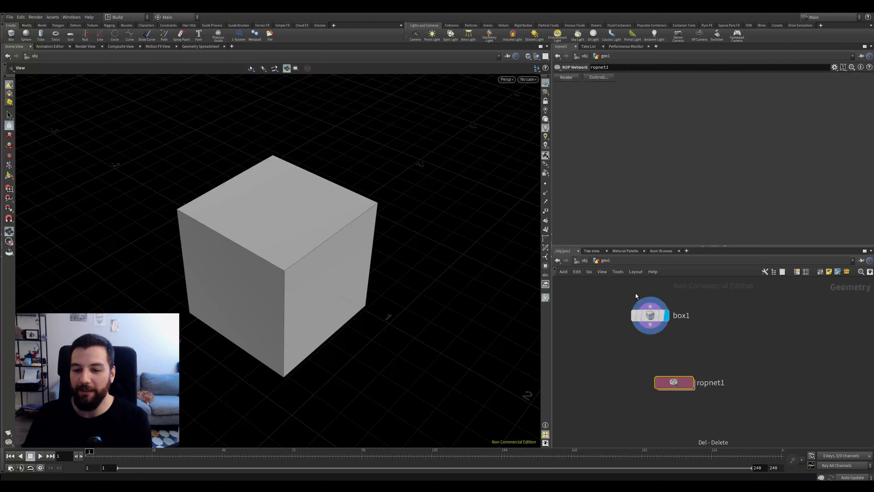
{"action": "key", "text": "Delete"}
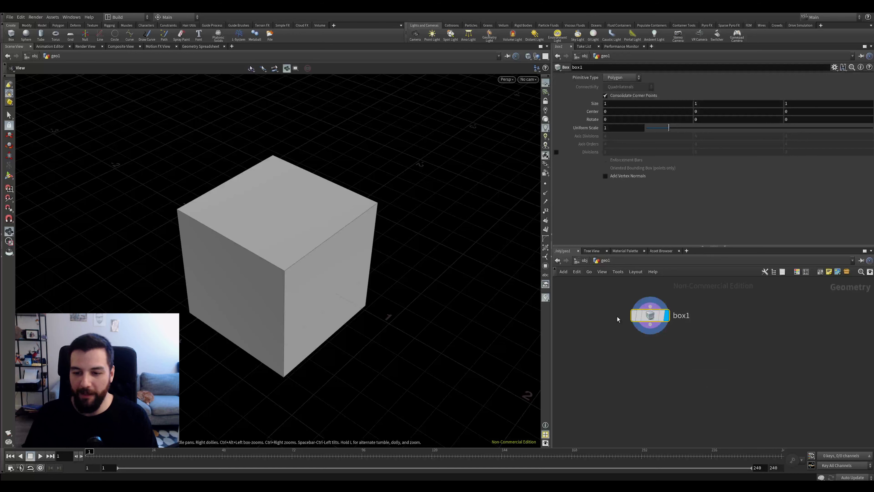
Step: Add a sticky note beside box1 in geo1 and clear its text
{"action": "left_click", "coordinate": [829, 272]}
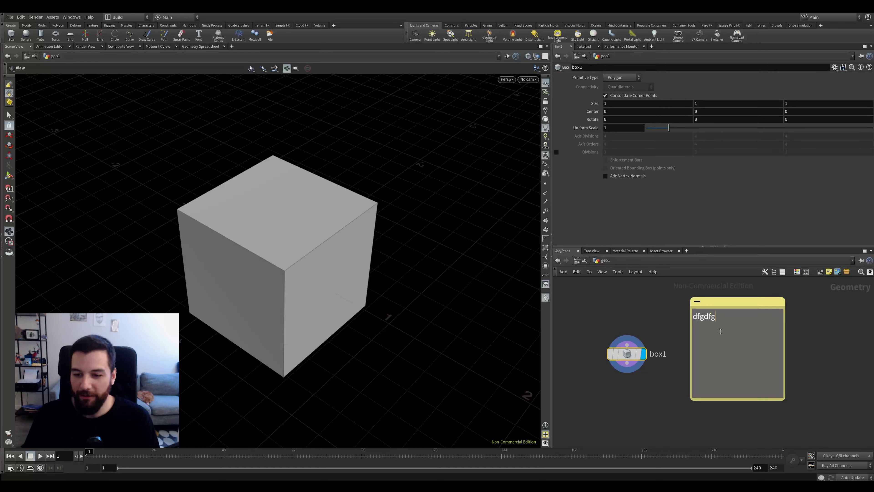
{"action": "key", "text": "BackSpace"}
{"action": "key", "text": "BackSpace"}
{"action": "key", "text": "BackSpace"}
{"action": "key", "text": "BackSpace"}
{"action": "key", "text": "BackSpace"}
{"action": "left_click", "coordinate": [635, 311]}
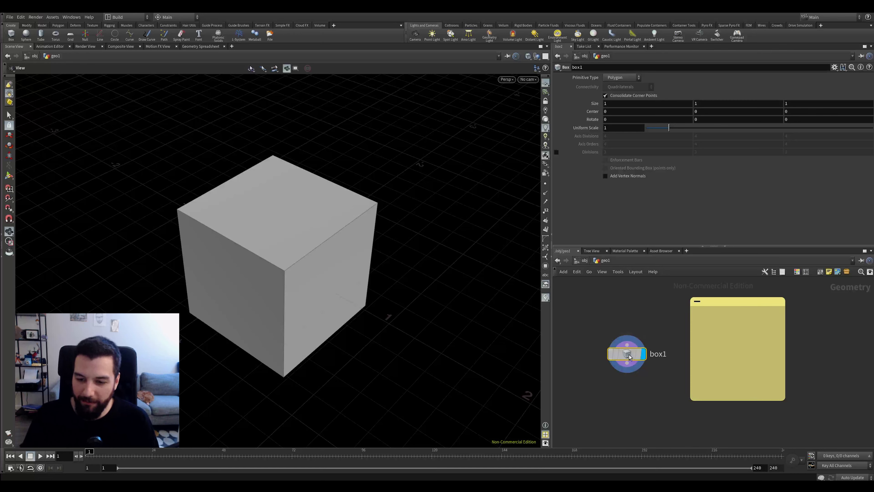
Step: Move box1 up slightly, paste a copy of it below the original, and delete that copy
{"action": "left_click_drag", "start_coordinate": [626, 354], "coordinate": [618, 324]}
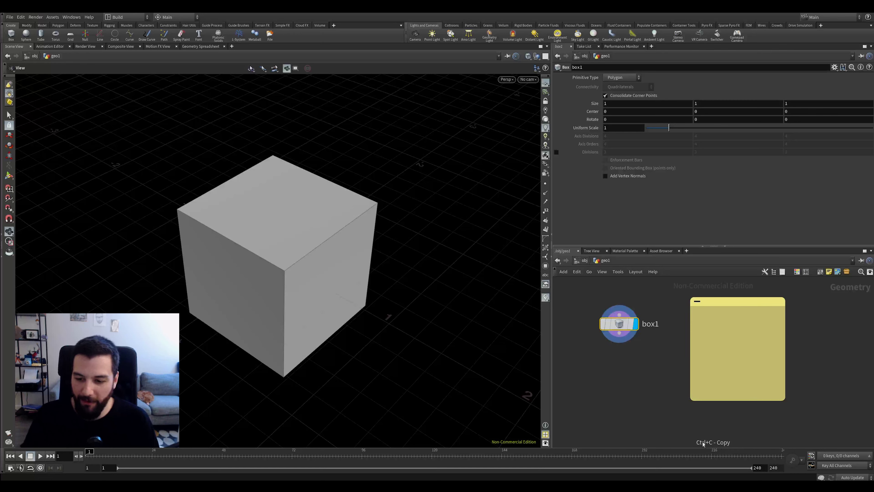
{"action": "middle_click_drag", "start_coordinate": [621, 378], "coordinate": [640, 367]}
{"action": "left_click", "coordinate": [608, 375]}
{"action": "middle_click_drag", "start_coordinate": [617, 399], "coordinate": [619, 381]}
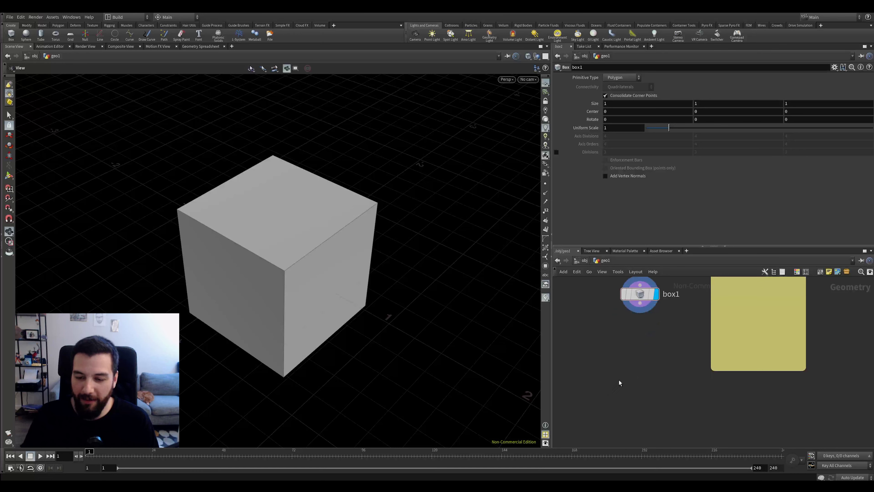
{"action": "key", "text": "ctrl+v"}
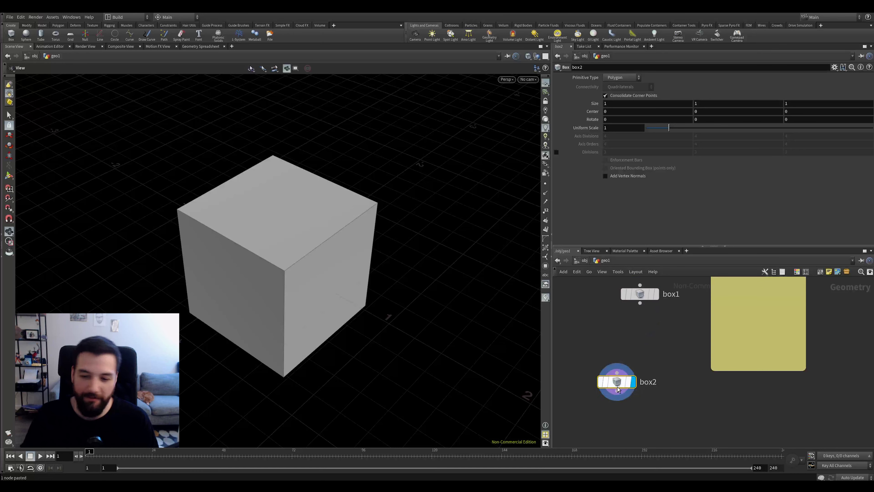
{"action": "key", "text": "Delete"}
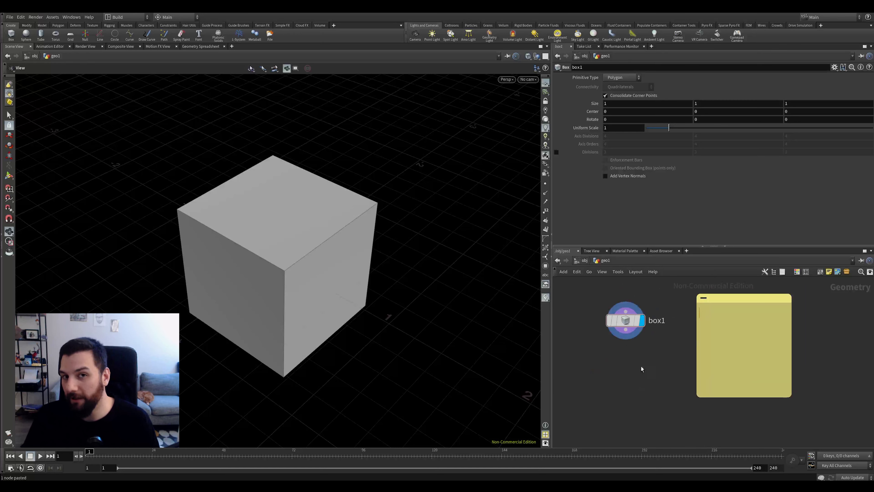
Step: Write the node path /obj/geo1/box1 in the sticky note
{"action": "middle_click_drag", "start_coordinate": [712, 328], "coordinate": [695, 342]}
{"action": "type", "text": "/obj/geo1/box1"}
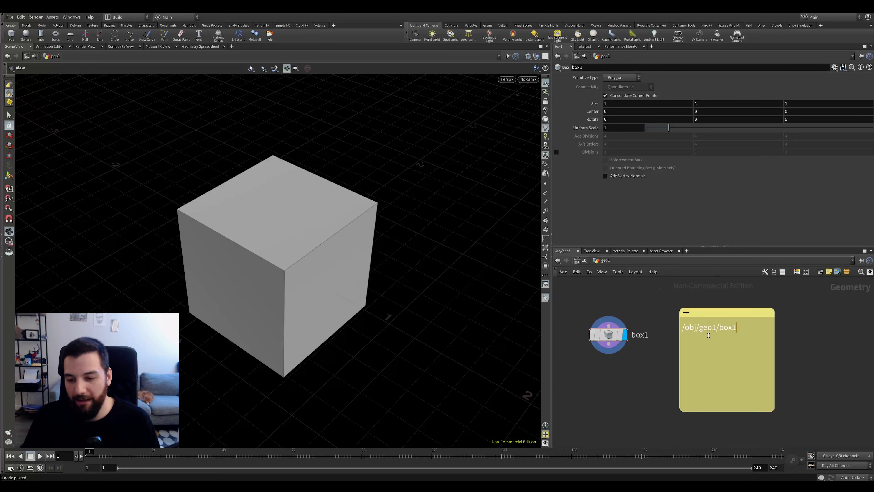
{"action": "left_click", "coordinate": [725, 328]}
{"action": "left_click_drag", "start_coordinate": [682, 330], "coordinate": [690, 328]}
{"action": "left_click", "coordinate": [685, 327]}
Step: Go up to the obj network, return into geo1 and compare the levels with the path in the sticky note
{"action": "left_click", "coordinate": [585, 264]}
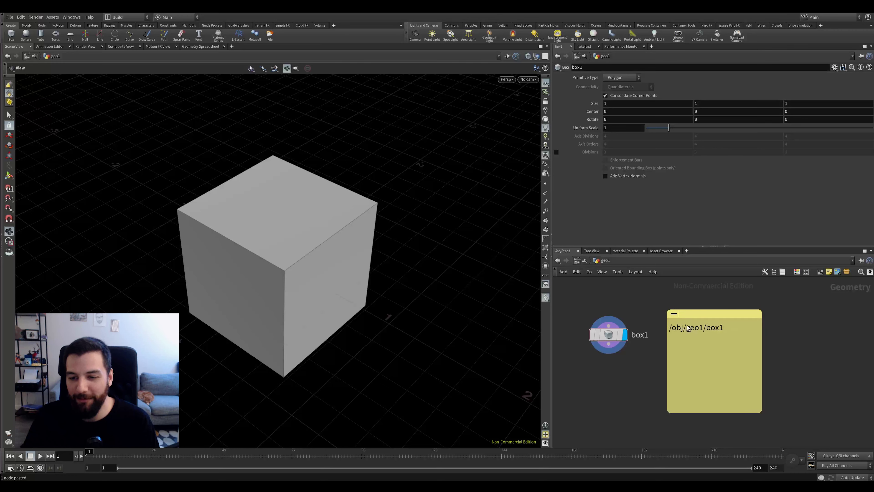
{"action": "left_click", "coordinate": [585, 260]}
{"action": "left_click", "coordinate": [618, 302]}
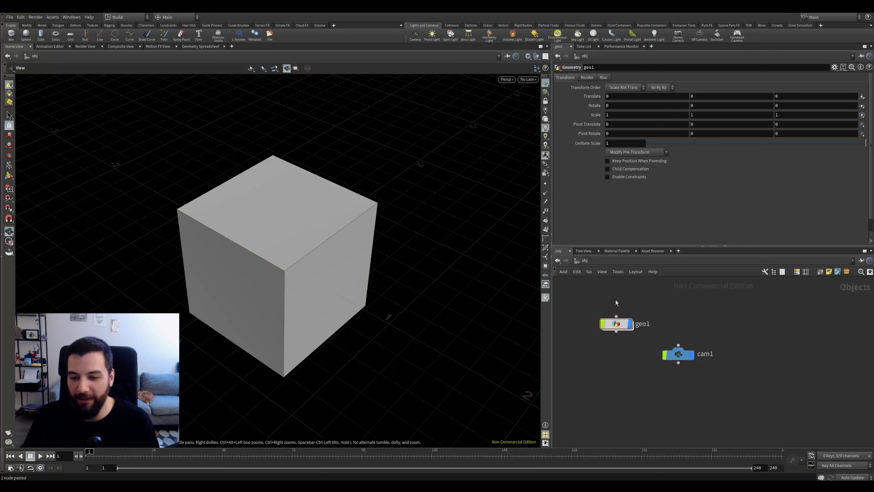
{"action": "mouse_move", "coordinate": [617, 326]}
{"action": "double_click", "coordinate": [618, 325]}
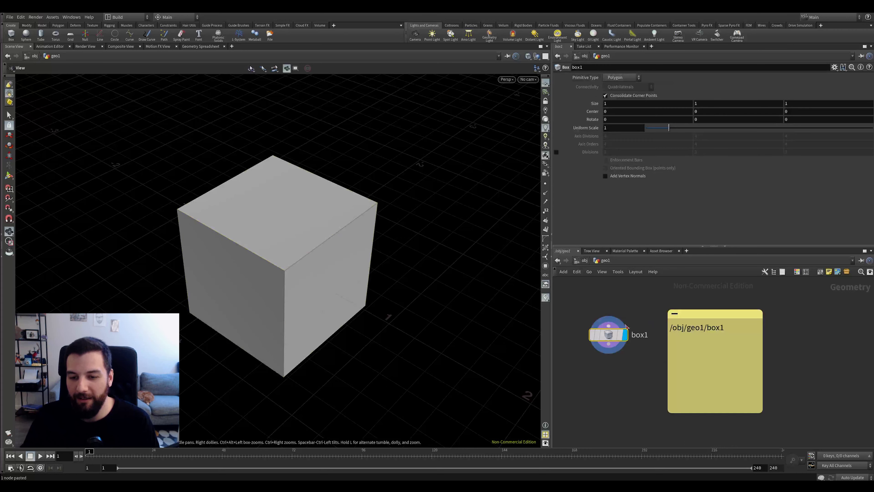
{"action": "double_click", "coordinate": [725, 330]}
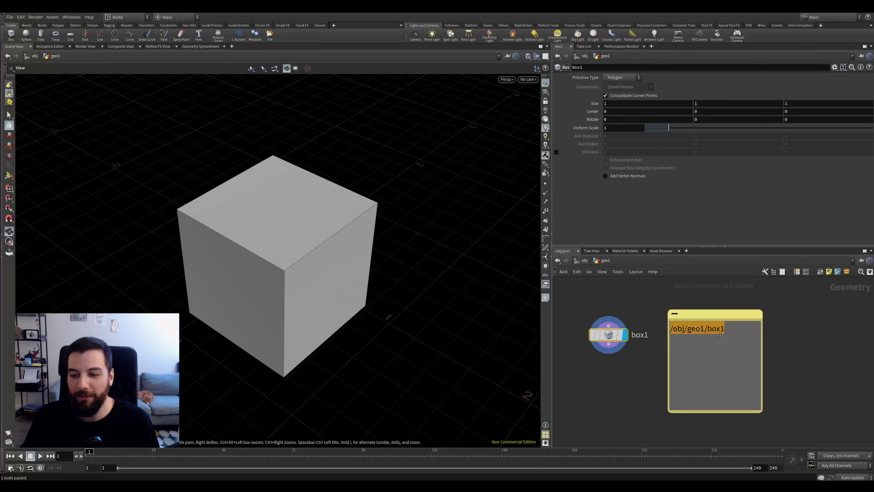
{"action": "left_click", "coordinate": [757, 337]}
{"action": "left_click", "coordinate": [644, 349]}
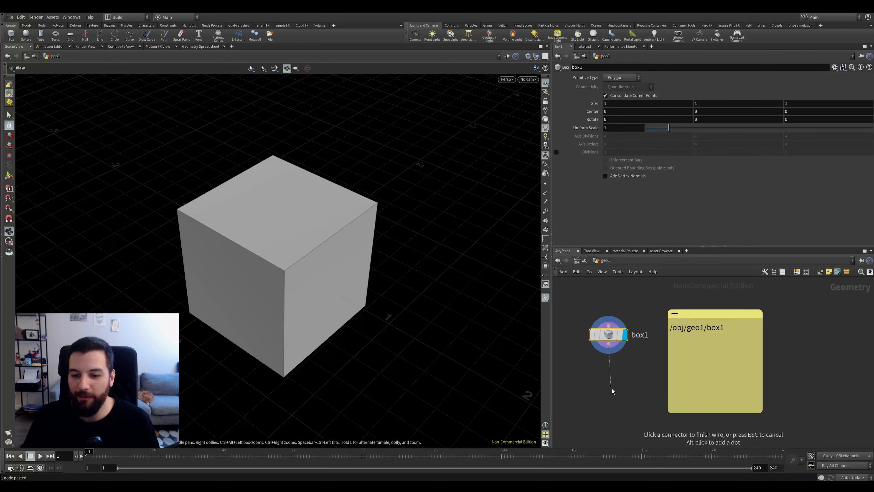
{"action": "key", "text": "Tab"}
{"action": "type", "text": "sdp"}
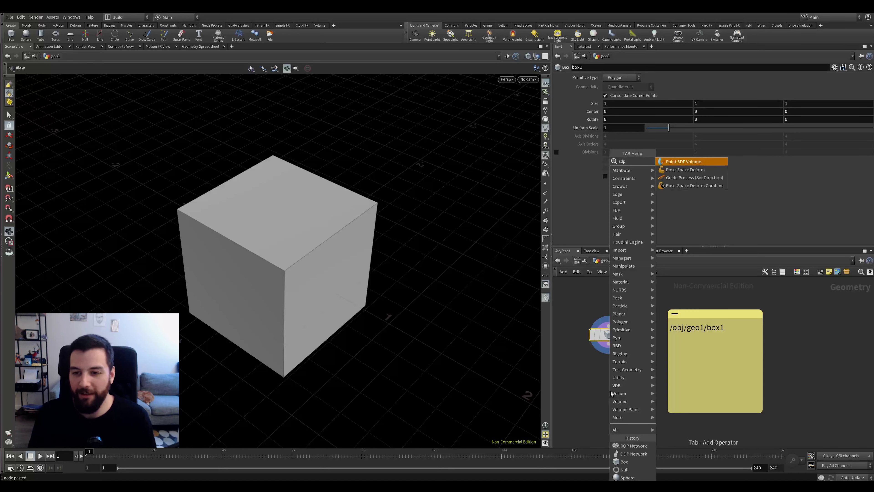
{"action": "key", "text": "Escape"}
{"action": "key", "text": "Tab"}
{"action": "key", "text": "Escape"}
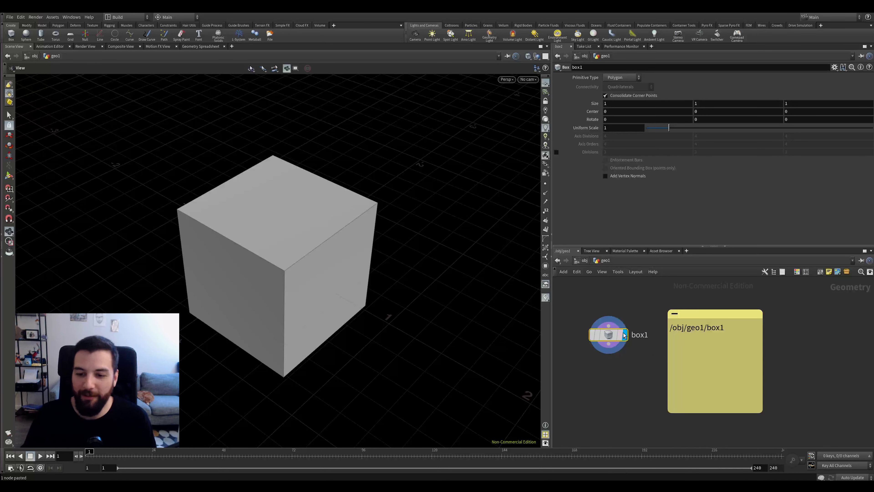
Step: Append a trailing slash to the path in the sticky note so it reads /obj/geo1/box1/
{"action": "middle_click_drag", "start_coordinate": [634, 357], "coordinate": [632, 328]}
{"action": "left_click", "coordinate": [724, 298]}
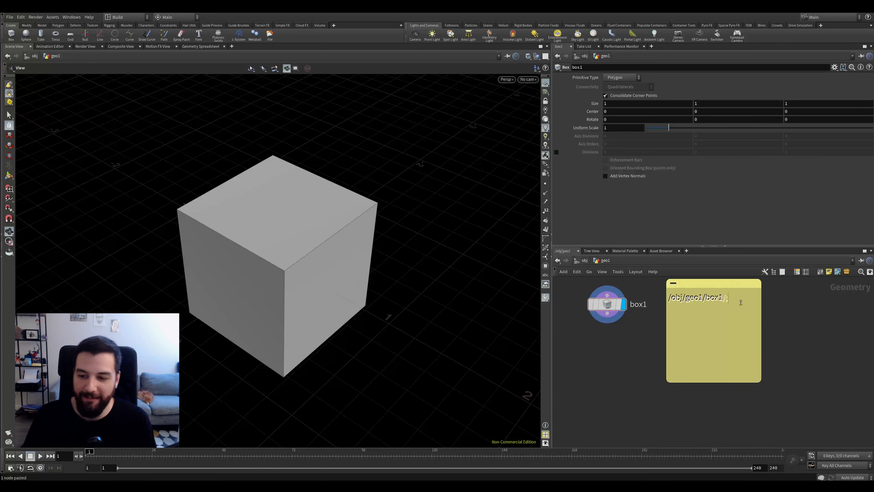
{"action": "type", "text": "/;"}
{"action": "key", "text": "BackSpace"}
{"action": "left_click", "coordinate": [778, 341]}
{"action": "scroll", "coordinate": [669, 370], "scroll_direction": "down", "scroll_amount": 2}
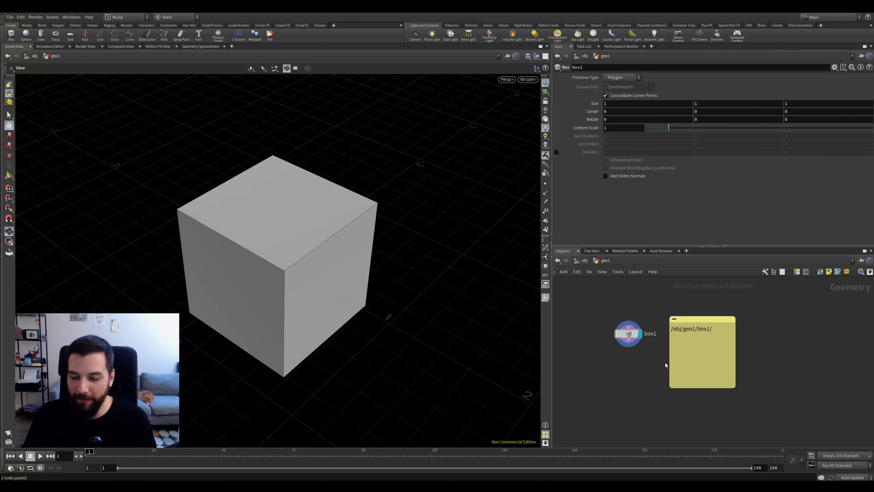
{"action": "middle_click_drag", "start_coordinate": [677, 342], "coordinate": [686, 354]}
{"action": "scroll", "coordinate": [711, 341], "scroll_direction": "up", "scroll_amount": 2}
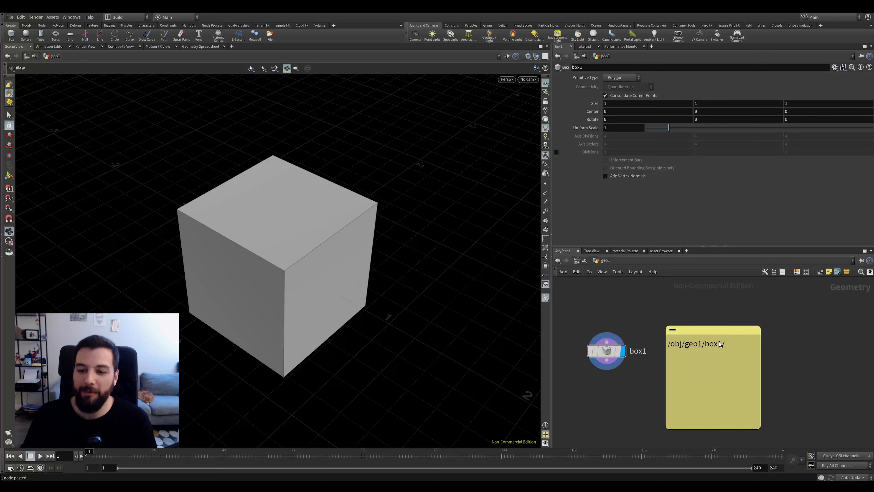
{"action": "left_click", "coordinate": [717, 333]}
{"action": "middle_click_drag", "start_coordinate": [637, 312], "coordinate": [673, 302]}
{"action": "scroll", "coordinate": [669, 305], "scroll_direction": "down", "scroll_amount": 1}
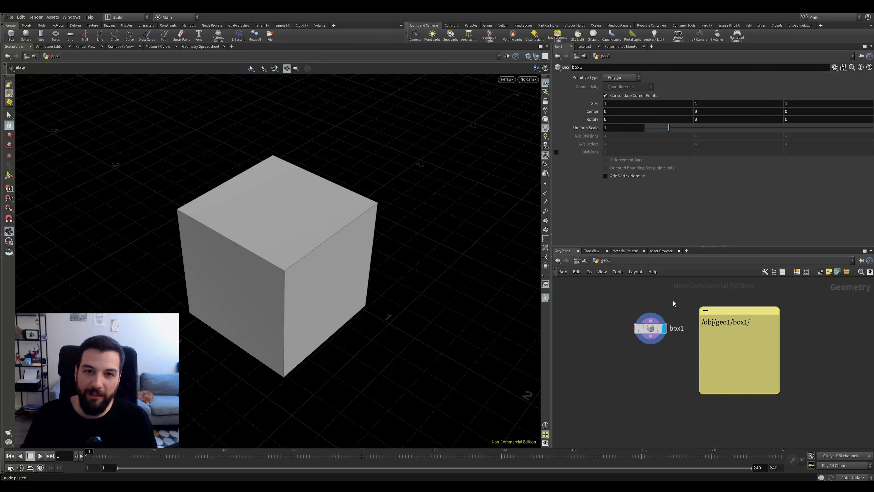
{"action": "key", "text": "Tab"}
{"action": "key", "text": "Escape"}
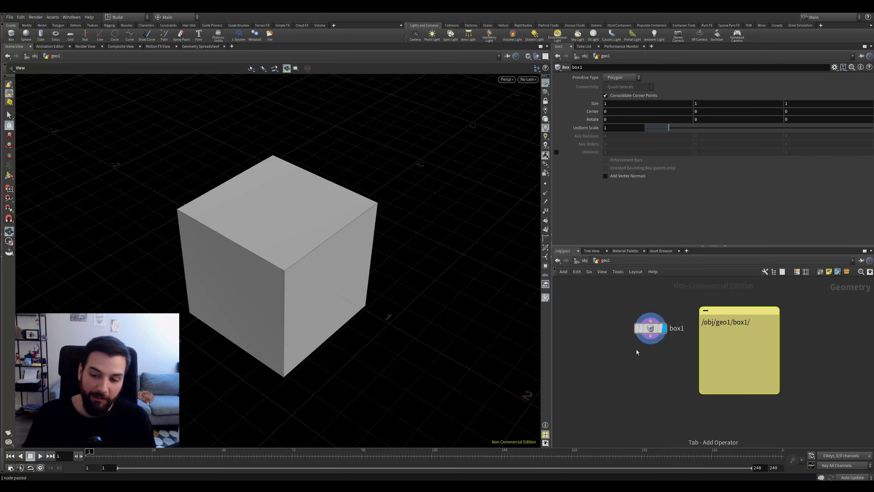
{"action": "left_click_drag", "start_coordinate": [536, 286], "coordinate": [385, 194]}
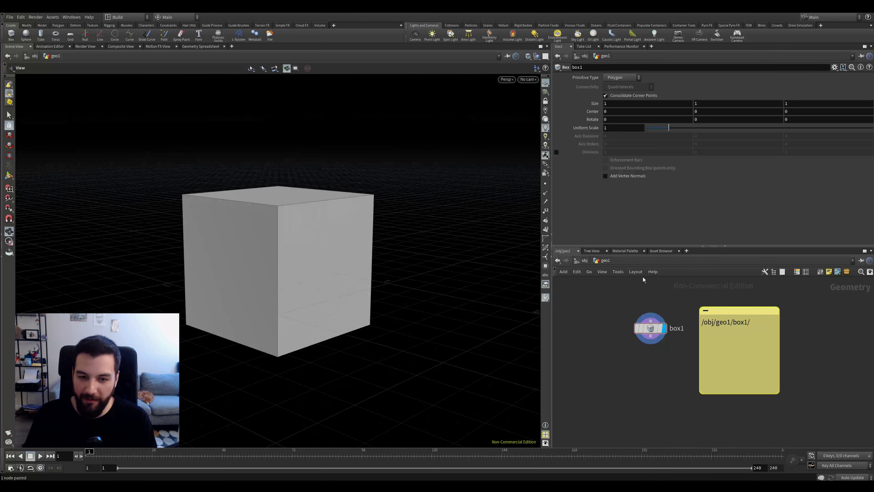
Step: In the obj network, move geo1 up and turn off the display of geo1 and cam1
{"action": "left_click", "coordinate": [588, 263]}
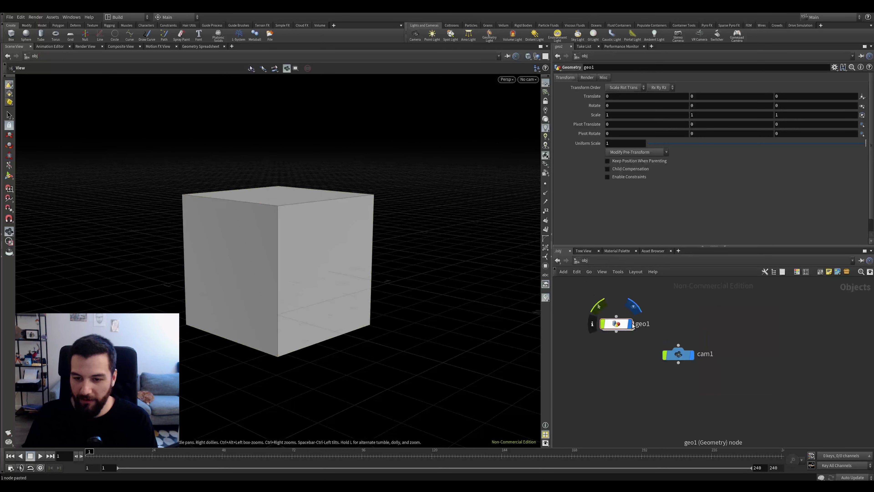
{"action": "left_click_drag", "start_coordinate": [628, 329], "coordinate": [623, 306]}
{"action": "left_click", "coordinate": [624, 300]}
{"action": "left_click", "coordinate": [624, 299]}
{"action": "left_click", "coordinate": [624, 299]}
{"action": "left_click", "coordinate": [692, 357]}
{"action": "left_click", "coordinate": [623, 300]}
{"action": "left_click", "coordinate": [623, 300]}
Step: Add a second Geometry node below geo1 in the obj network and go inside it
{"action": "middle_click_drag", "start_coordinate": [648, 347], "coordinate": [659, 337]}
{"action": "key", "text": "Tab"}
{"action": "type", "text": "geo"}
{"action": "key", "text": "Return"}
{"action": "left_click", "coordinate": [627, 343]}
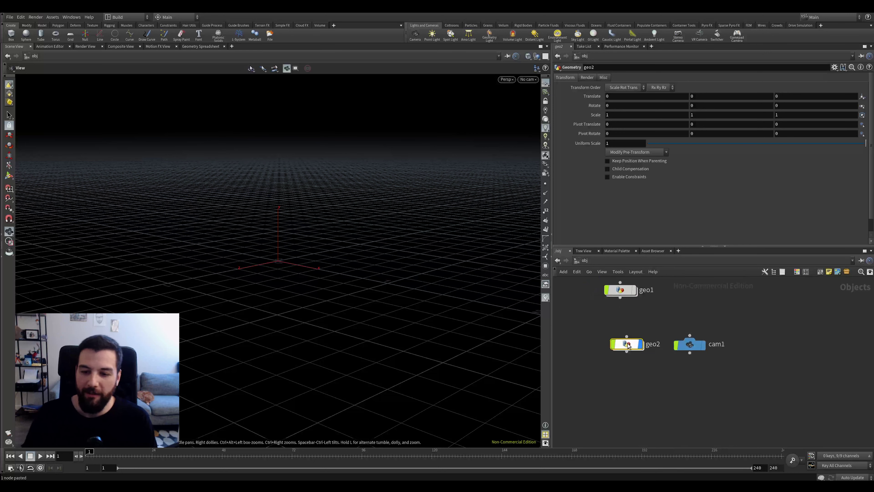
{"action": "double_click", "coordinate": [628, 343]}
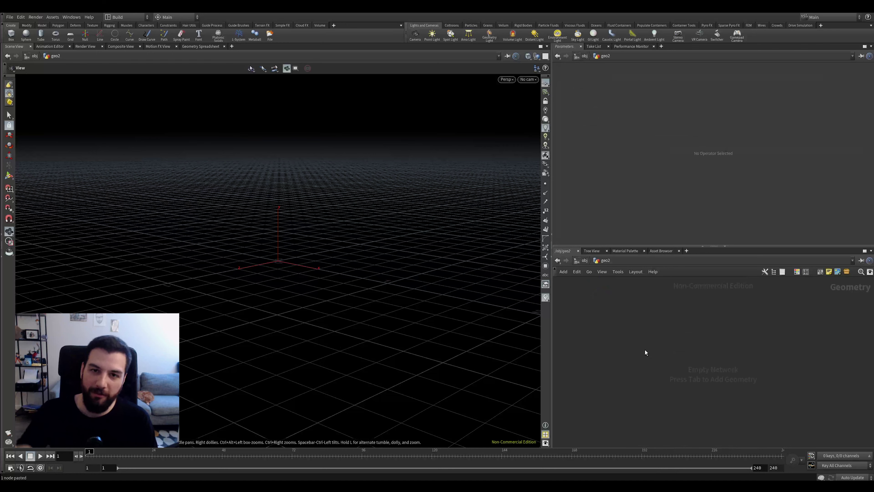
Step: Add an Object Merge node to the empty geo2 network
{"action": "key", "text": "Tab"}
{"action": "key", "text": "Escape"}
{"action": "key", "text": "Tab"}
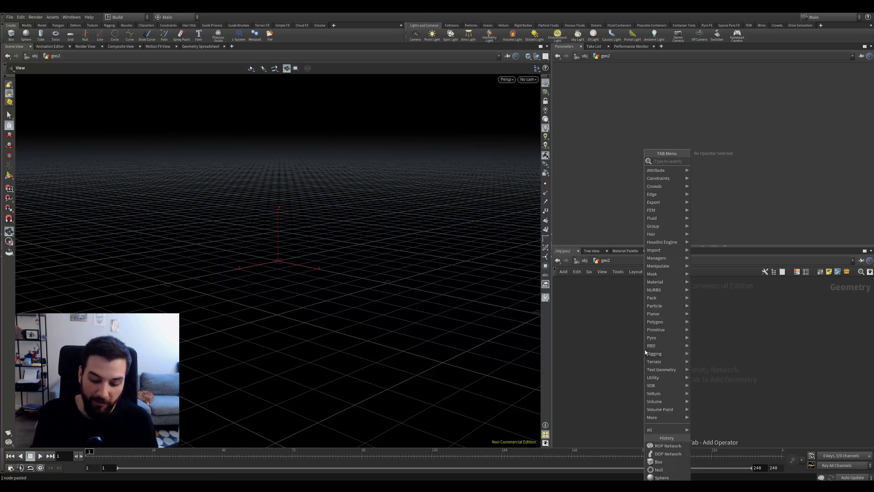
{"action": "type", "text": "obj"}
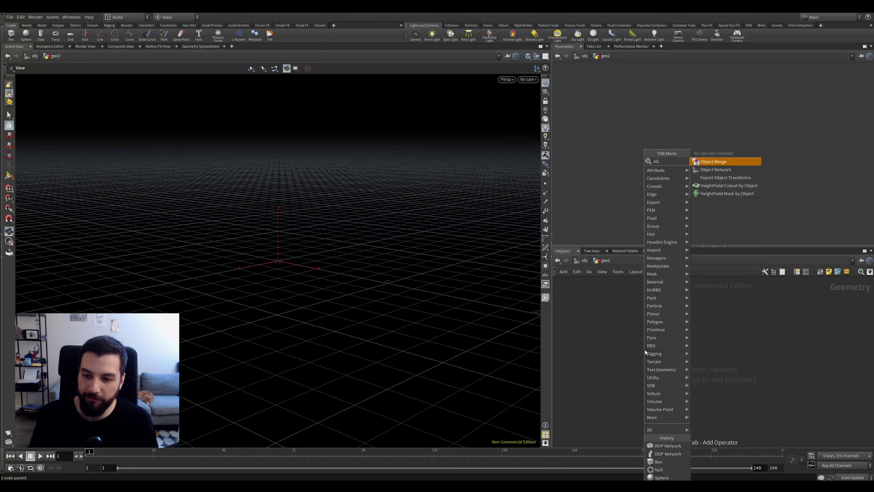
{"action": "key", "text": "Return"}
{"action": "left_click", "coordinate": [644, 350]}
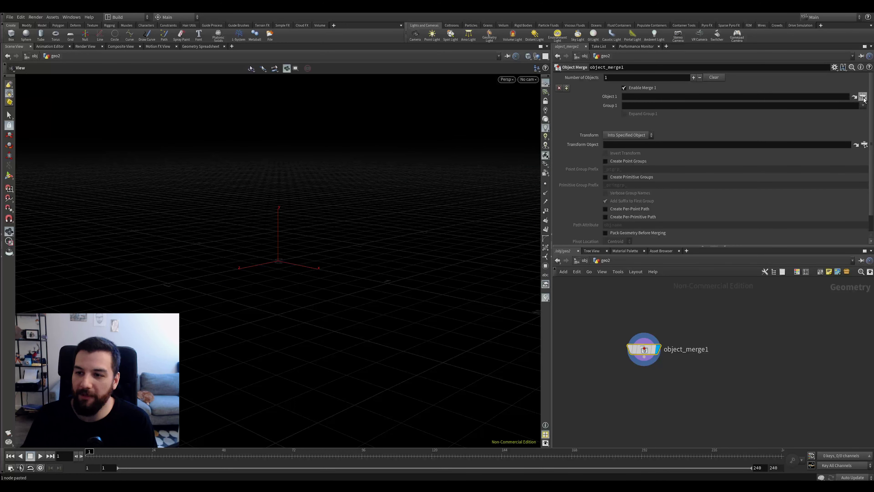
Step: Set the Object Merge node's Object 1 to /obj/geo1/box1 by choosing box1 from the operator tree
{"action": "left_click", "coordinate": [863, 97]}
{"action": "left_click_drag", "start_coordinate": [831, 36], "coordinate": [777, 74]}
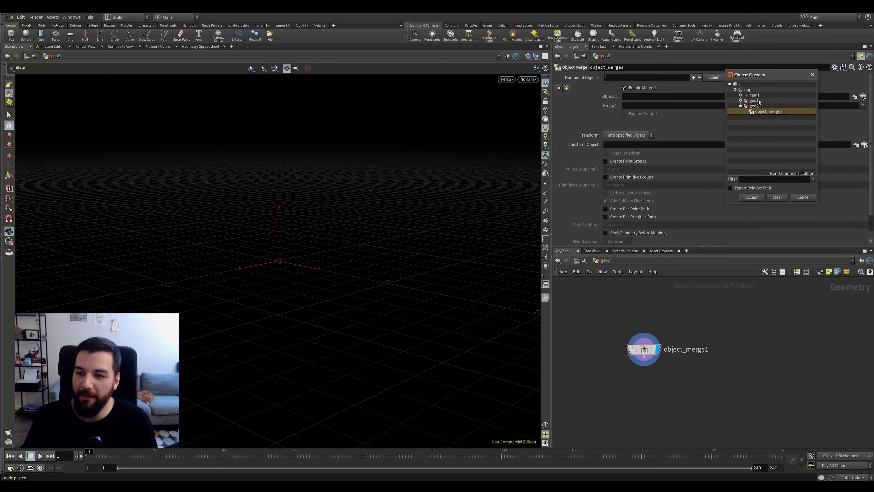
{"action": "left_click", "coordinate": [741, 101]}
{"action": "left_click", "coordinate": [759, 106]}
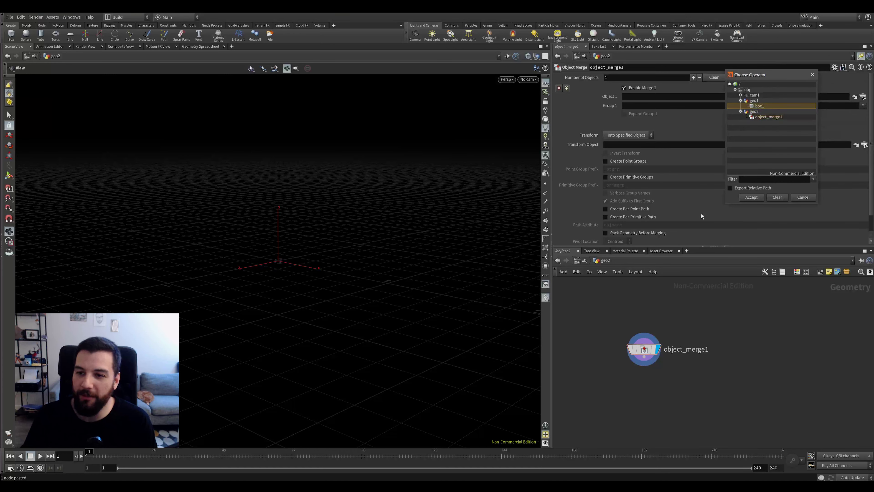
{"action": "left_click", "coordinate": [754, 198]}
Step: Inspect the merged box in the viewport and shift the Object Merge node slightly in the network
{"action": "left_click_drag", "start_coordinate": [424, 253], "coordinate": [381, 227]}
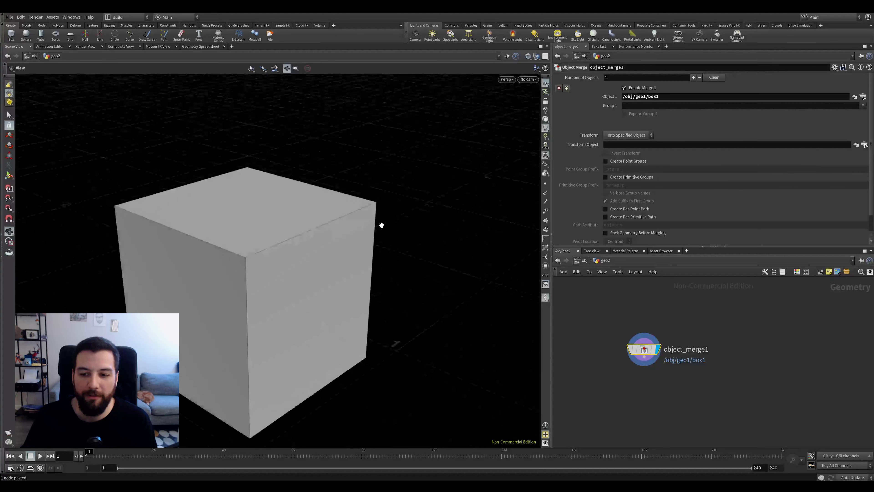
{"action": "left_click", "coordinate": [630, 348]}
{"action": "left_click", "coordinate": [629, 349]}
{"action": "left_click_drag", "start_coordinate": [756, 323], "coordinate": [554, 394]}
{"action": "left_click", "coordinate": [701, 348]}
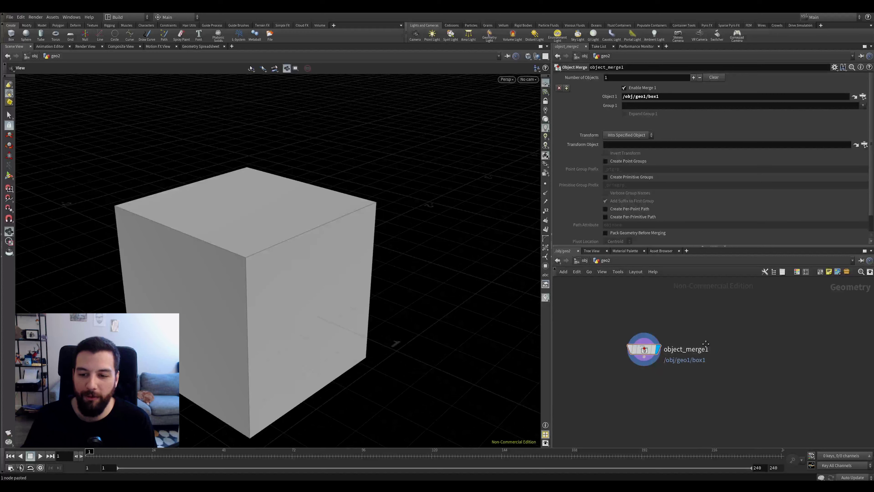
{"action": "middle_click_drag", "start_coordinate": [701, 348], "coordinate": [705, 331]}
{"action": "left_click_drag", "start_coordinate": [645, 337], "coordinate": [670, 343]}
{"action": "middle_click", "coordinate": [670, 344]}
{"action": "mouse_move", "coordinate": [348, 269]}
{"action": "left_mouse_down"}
{"action": "mouse_move", "coordinate": [359, 257]}
{"action": "mouse_move", "coordinate": [352, 261]}
{"action": "left_mouse_up"}
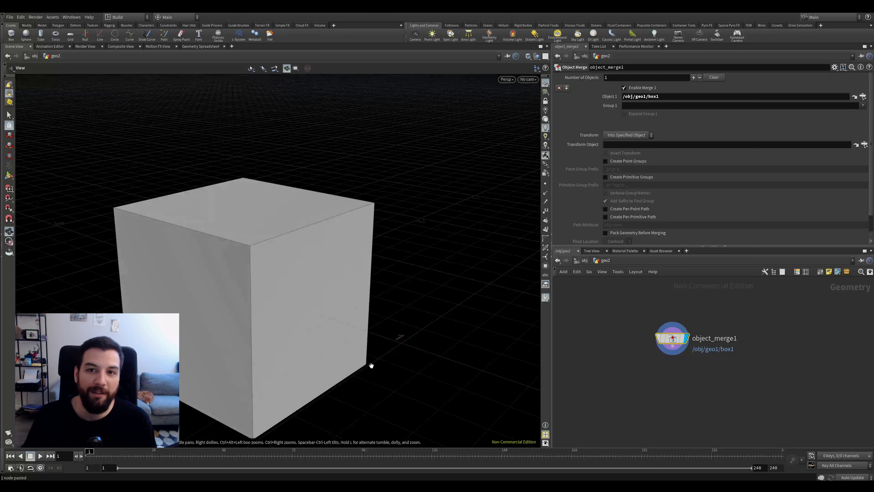
Step: Inside geo1, switch box1 to a mesh primitive type and raise its axis divisions, and return to the obj network
{"action": "left_click", "coordinate": [587, 261]}
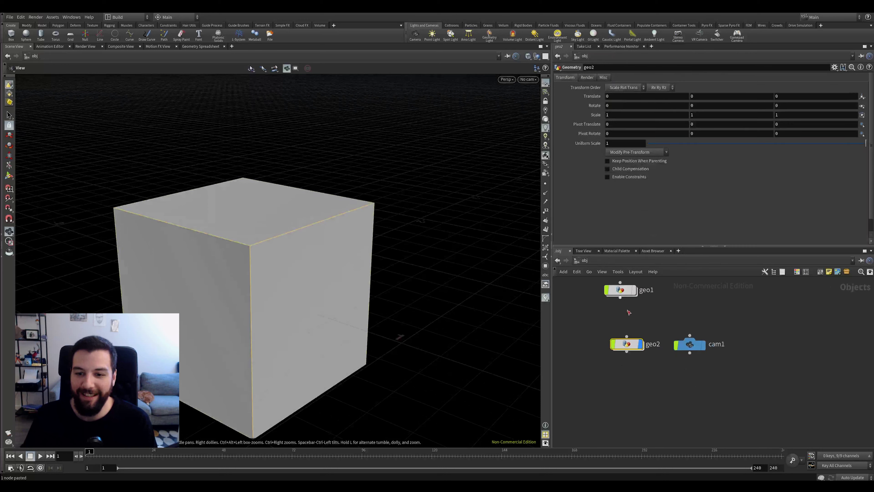
{"action": "double_click", "coordinate": [627, 292]}
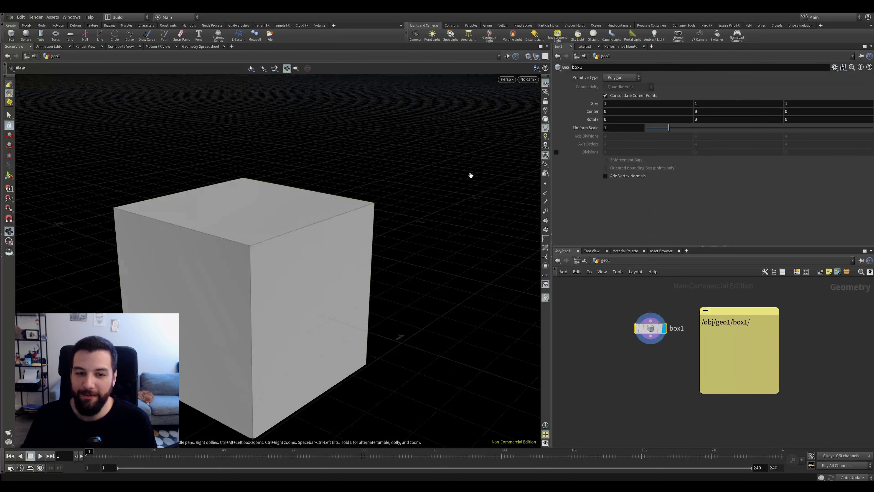
{"action": "left_click_drag", "start_coordinate": [666, 293], "coordinate": [651, 346]}
{"action": "left_click", "coordinate": [621, 77]}
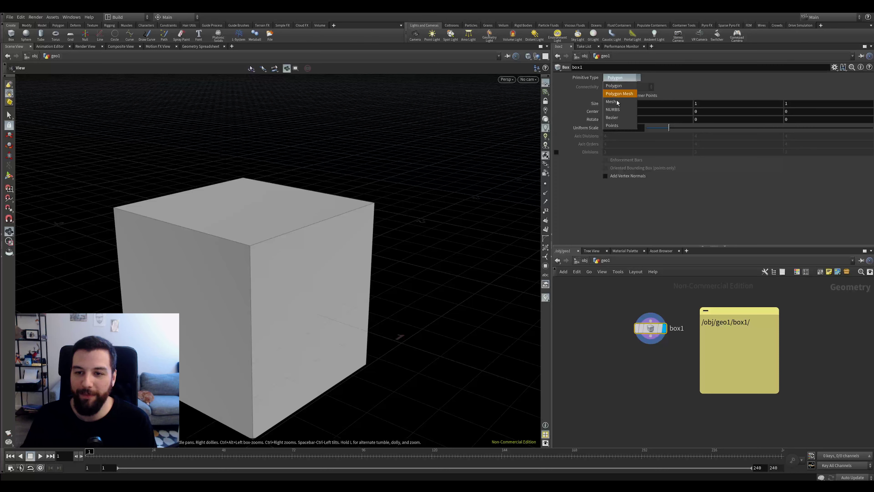
{"action": "left_click", "coordinate": [623, 99]}
{"action": "middle_click_drag", "start_coordinate": [591, 136], "coordinate": [624, 238]}
{"action": "left_click", "coordinate": [590, 264]}
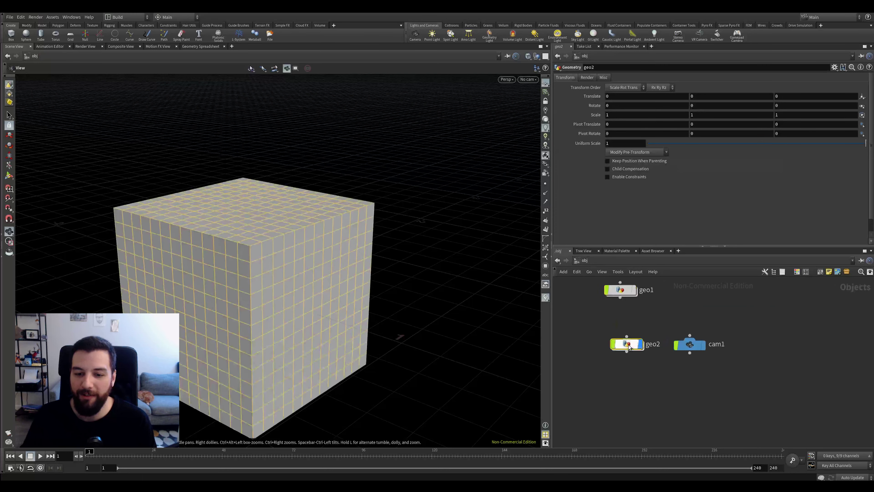
Step: Inside geo2, bypass the Object Merge node, re-enable it, and return to the obj network
{"action": "double_click", "coordinate": [628, 344]}
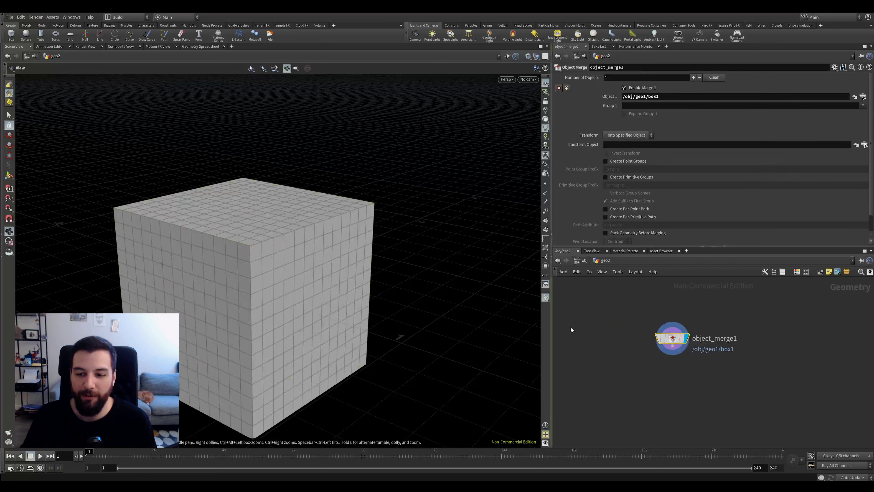
{"action": "left_click", "coordinate": [657, 340]}
{"action": "left_click", "coordinate": [658, 339]}
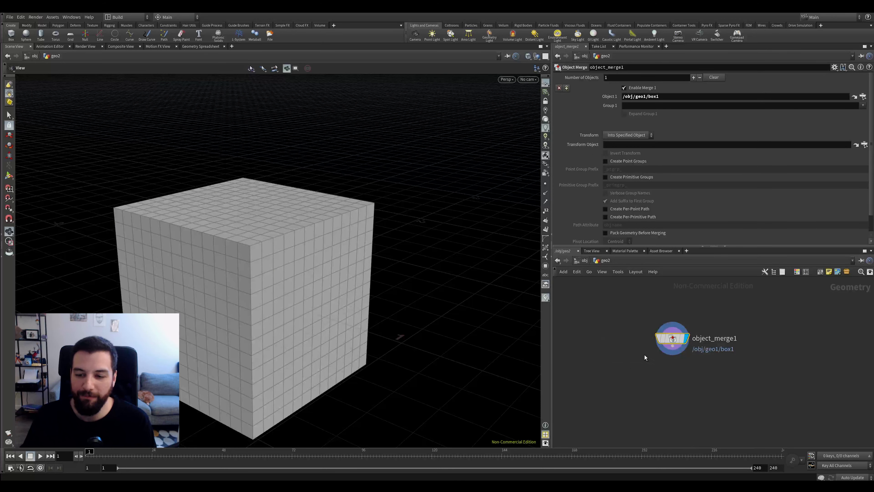
{"action": "left_click", "coordinate": [584, 261]}
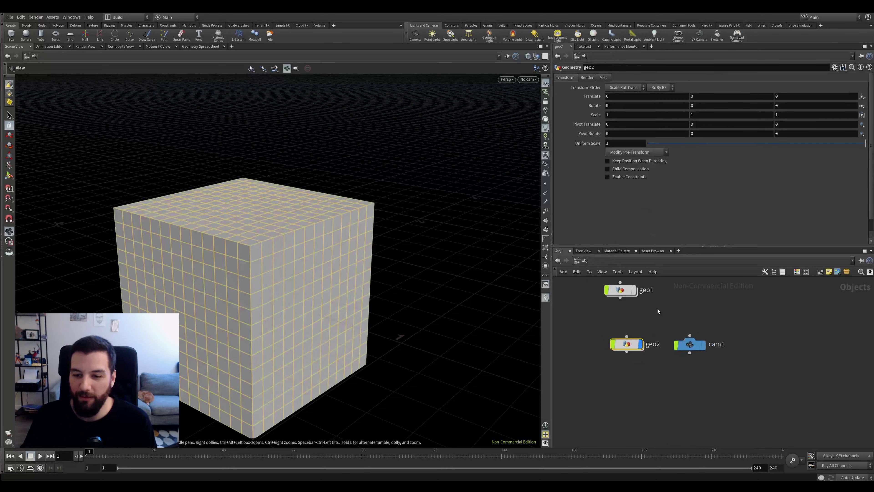
Step: Display geo1 and hide geo2 in the obj network, leaving geo2 selected
{"action": "left_click", "coordinate": [634, 291]}
{"action": "left_click", "coordinate": [625, 293]}
{"action": "left_click", "coordinate": [640, 344]}
{"action": "mouse_move", "coordinate": [403, 287]}
{"action": "left_mouse_down"}
{"action": "mouse_move", "coordinate": [416, 260]}
{"action": "mouse_move", "coordinate": [410, 275]}
{"action": "left_mouse_up"}
{"action": "left_click", "coordinate": [625, 344]}
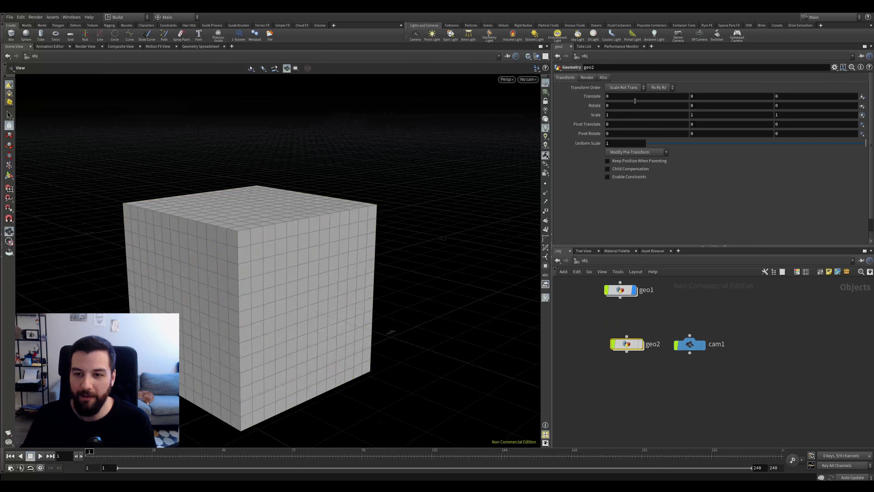
Step: Set geo2's X translate to 4.4 and turn on its display in the viewport
{"action": "middle_click_drag", "start_coordinate": [635, 97], "coordinate": [661, 96]}
{"action": "middle_click_drag", "start_coordinate": [769, 95], "coordinate": [790, 95]}
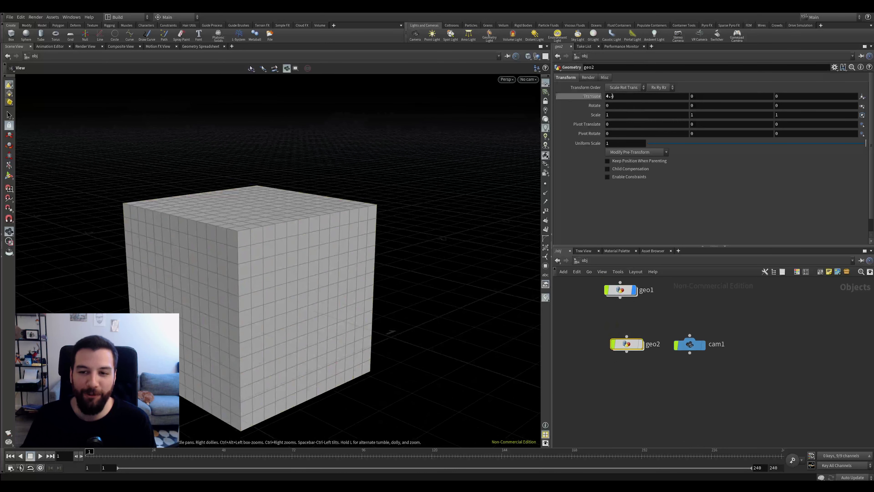
{"action": "left_click", "coordinate": [640, 344]}
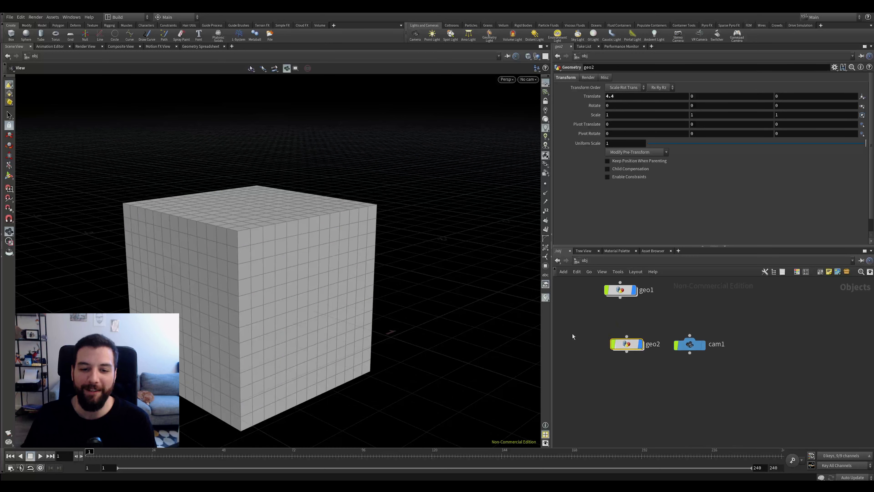
{"action": "left_click_drag", "start_coordinate": [482, 279], "coordinate": [433, 298]}
{"action": "scroll", "coordinate": [449, 259], "scroll_direction": "down", "scroll_amount": 3}
{"action": "left_click_drag", "start_coordinate": [448, 259], "coordinate": [396, 259]}
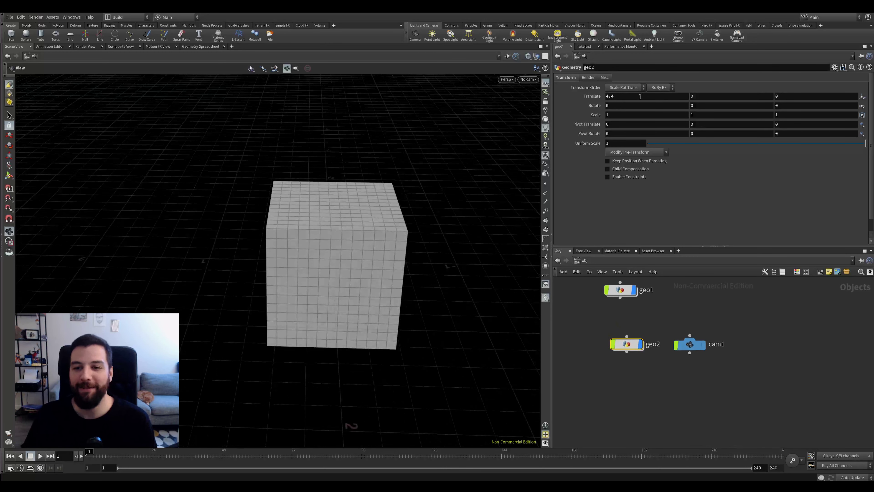
Step: Bypass the Object Merge node inside geo2 and check the scene's geometry in wireframe
{"action": "double_click", "coordinate": [626, 343]}
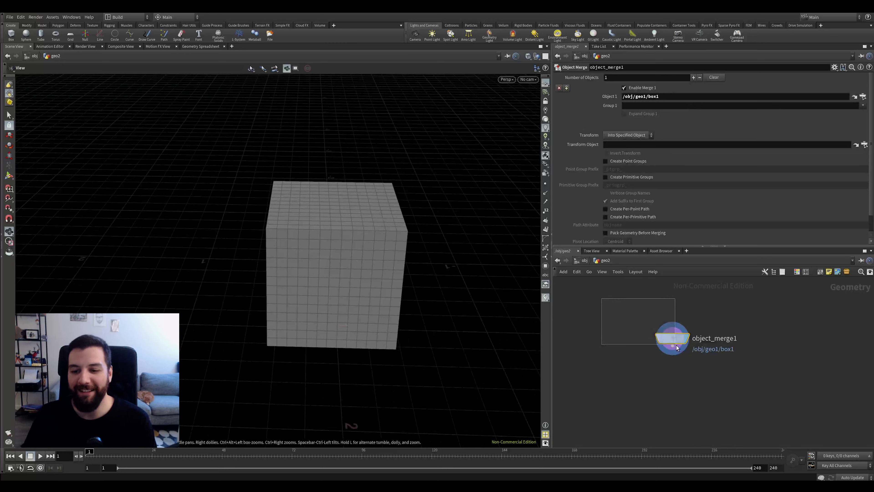
{"action": "key", "text": "Tab"}
{"action": "left_click_drag", "start_coordinate": [492, 265], "coordinate": [467, 259]}
{"action": "left_click", "coordinate": [584, 260]}
{"action": "double_click", "coordinate": [629, 344]}
{"action": "left_click_drag", "start_coordinate": [470, 317], "coordinate": [583, 307]}
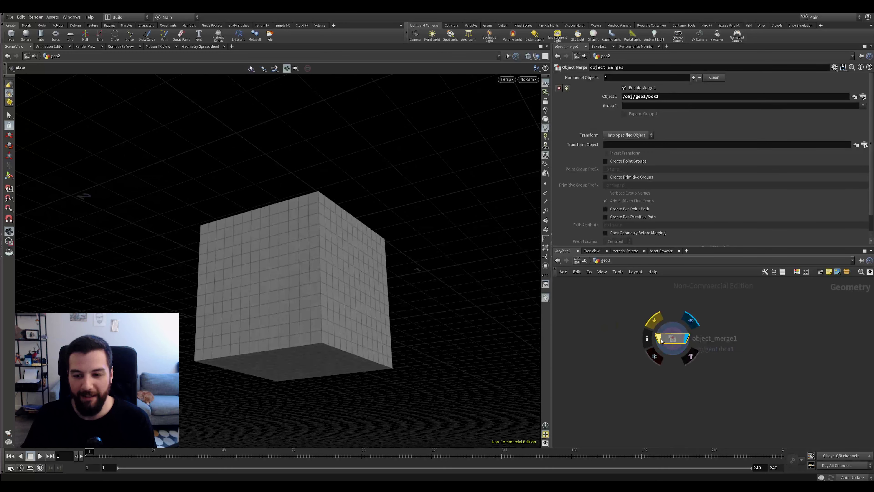
{"action": "right_click_drag", "start_coordinate": [314, 257], "coordinate": [431, 226]}
{"action": "left_click_drag", "start_coordinate": [431, 227], "coordinate": [416, 254]}
{"action": "key", "text": "shift+w"}
{"action": "key", "text": "shift+w"}
Step: Add a Sphere node to the geo2 network below the bypassed Object Merge node
{"action": "key", "text": "Tab"}
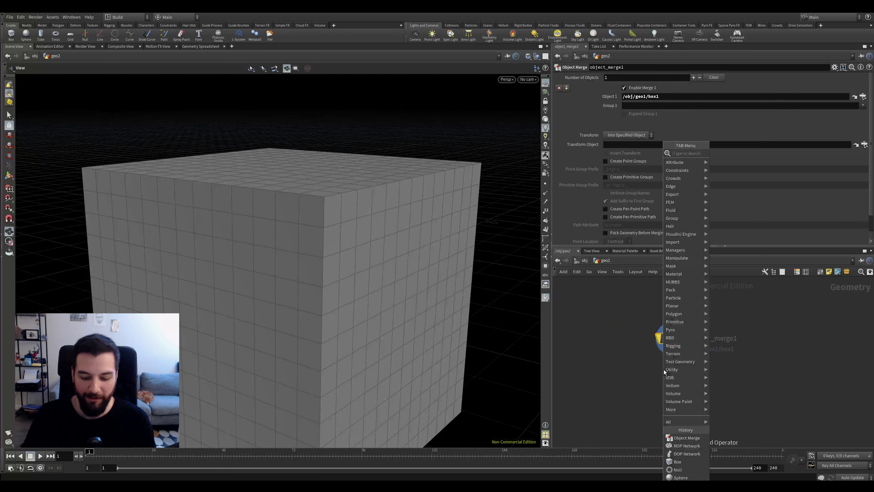
{"action": "type", "text": "sca"}
{"action": "key", "text": "Return"}
{"action": "left_click", "coordinate": [664, 370]}
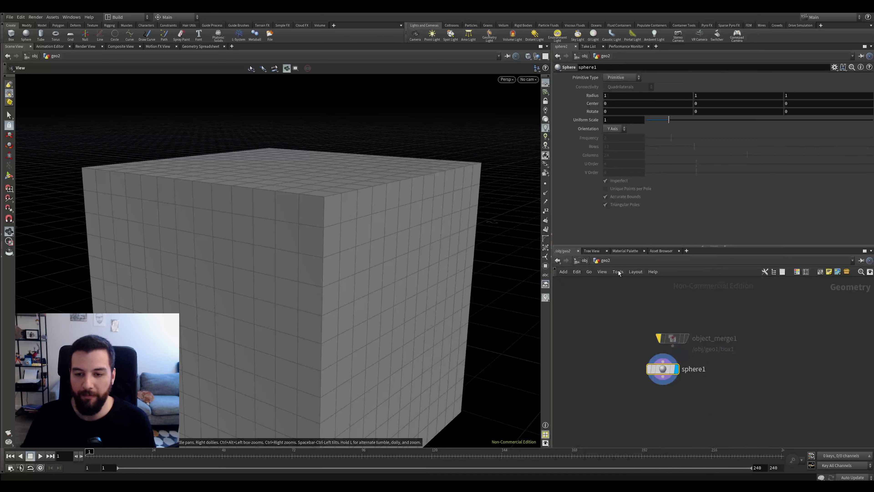
Step: Reset geo2's X translate to 0 at the obj level
{"action": "left_click", "coordinate": [585, 261]}
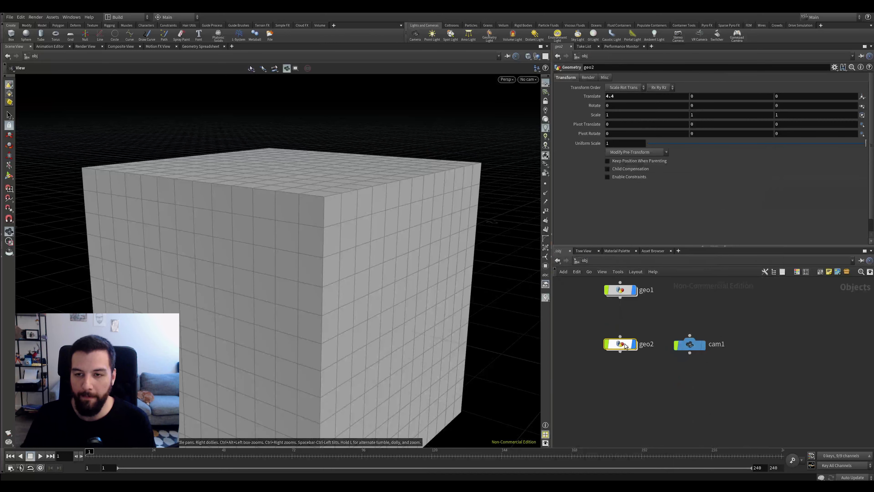
{"action": "left_click_drag", "start_coordinate": [619, 97], "coordinate": [585, 101]}
{"action": "type", "text": "0"}
{"action": "key", "text": "Return"}
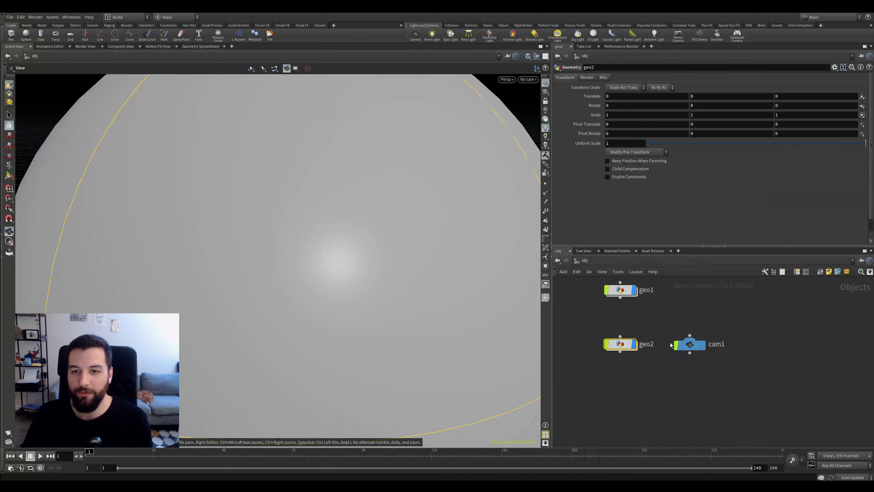
Step: Inside geo2, change the sphere's primitive type to Polygon and reduce its uniform scale to 0.39
{"action": "double_click", "coordinate": [622, 345]}
{"action": "left_click", "coordinate": [621, 78]}
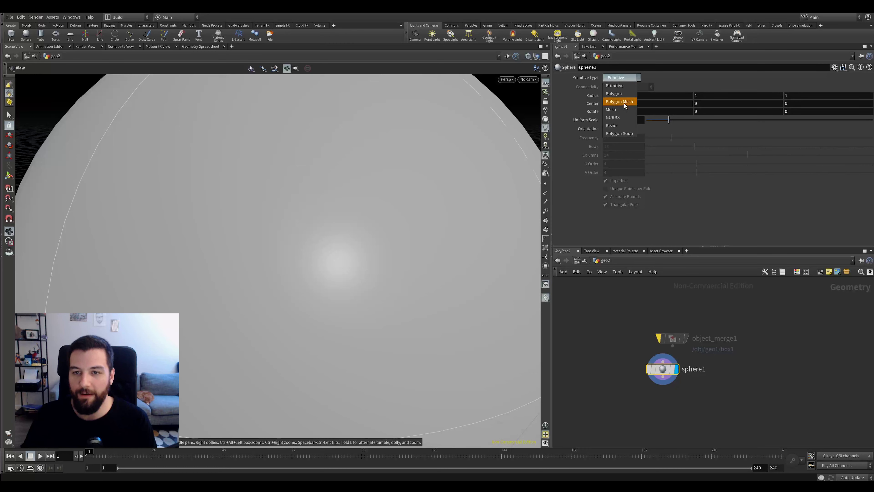
{"action": "left_click", "coordinate": [627, 93]}
{"action": "scroll", "coordinate": [453, 211], "scroll_direction": "down", "scroll_amount": 5}
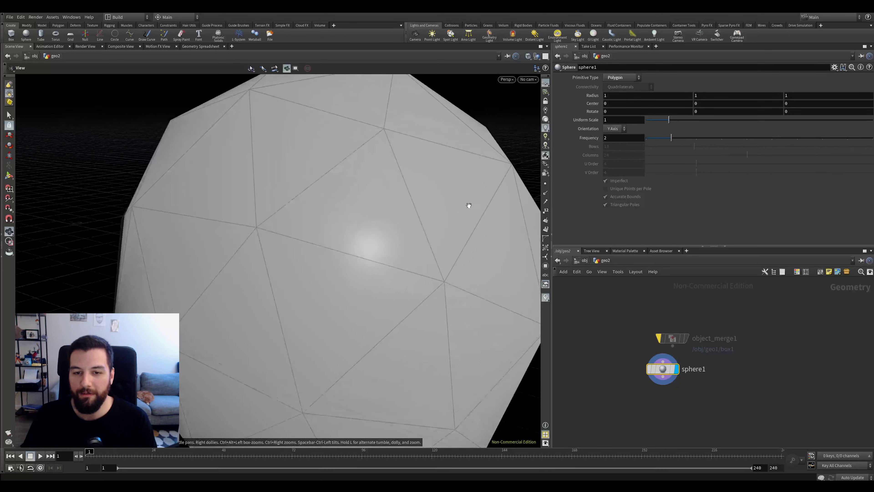
{"action": "left_click_drag", "start_coordinate": [666, 123], "coordinate": [655, 121]}
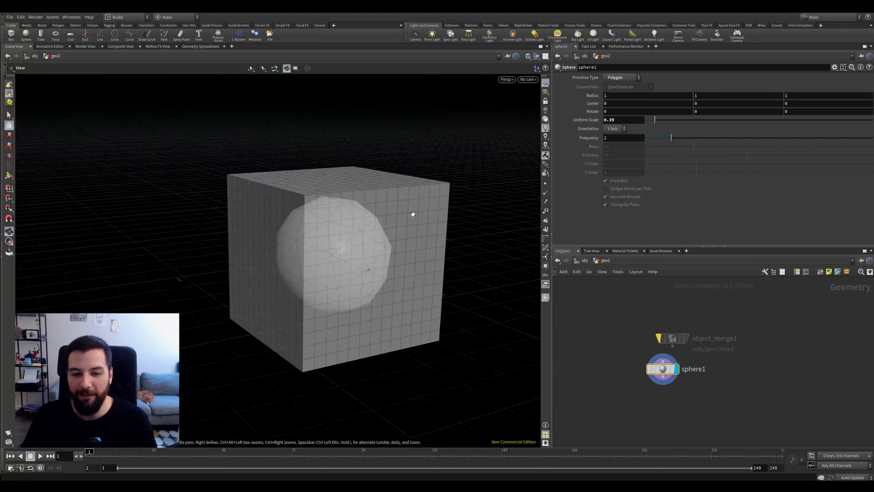
{"action": "left_click_drag", "start_coordinate": [415, 210], "coordinate": [416, 189]}
{"action": "left_click_drag", "start_coordinate": [413, 238], "coordinate": [509, 278]}
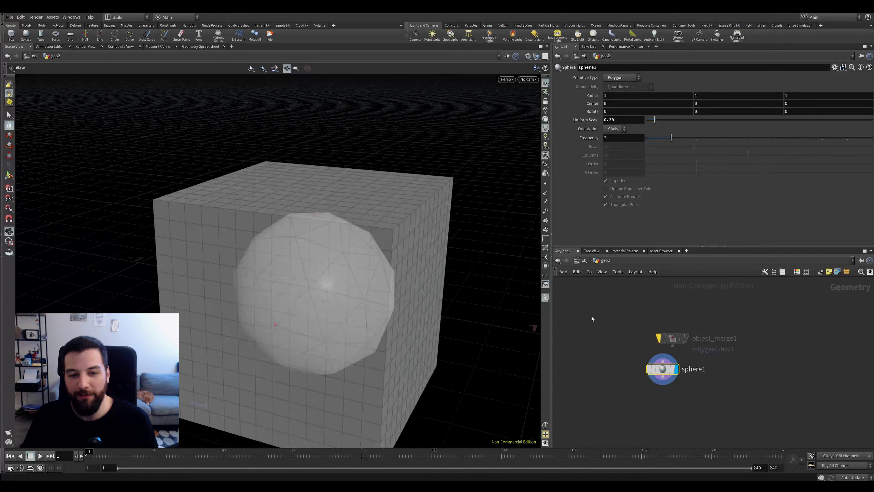
Step: Move the Object Merge node away from the sphere node and return to the obj network
{"action": "left_click_drag", "start_coordinate": [674, 341], "coordinate": [757, 322]}
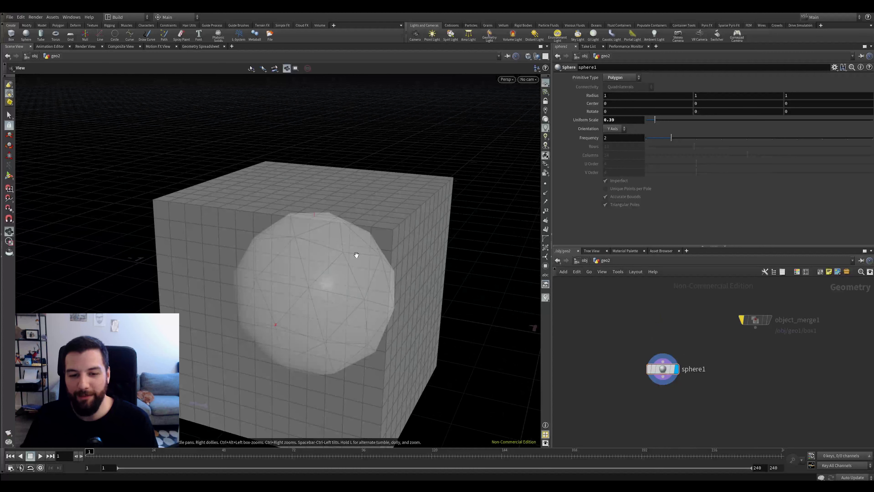
{"action": "left_click_drag", "start_coordinate": [355, 254], "coordinate": [394, 238]}
{"action": "left_click", "coordinate": [585, 261]}
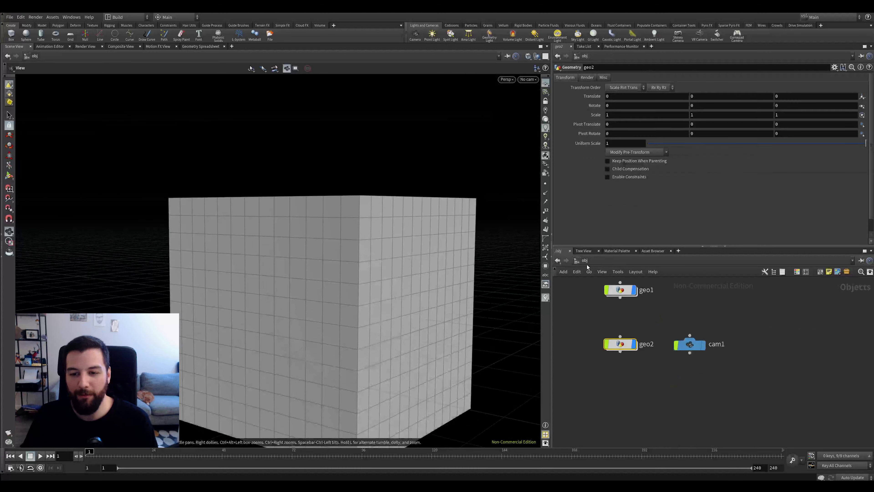
Step: Rename geo2 to esfera and geo1 to caixa
{"action": "double_click", "coordinate": [647, 345]}
{"action": "type", "text": "e"}
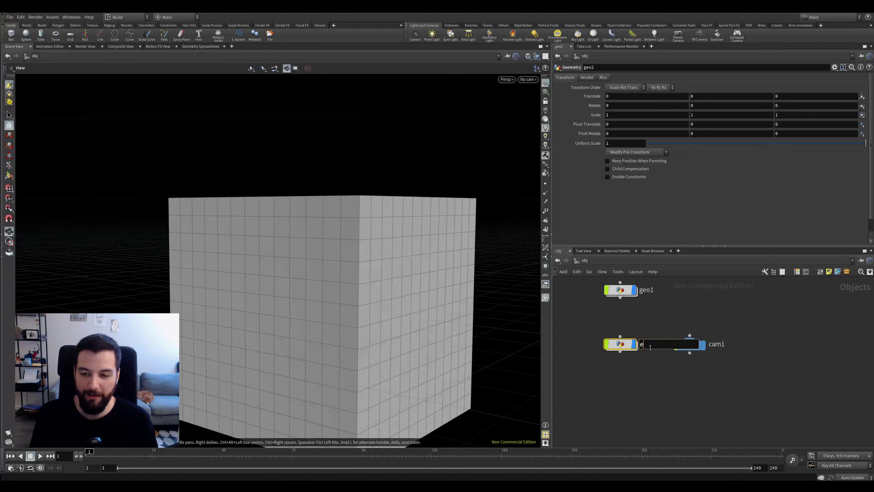
{"action": "type", "text": "sfera"}
{"action": "key", "text": "Return"}
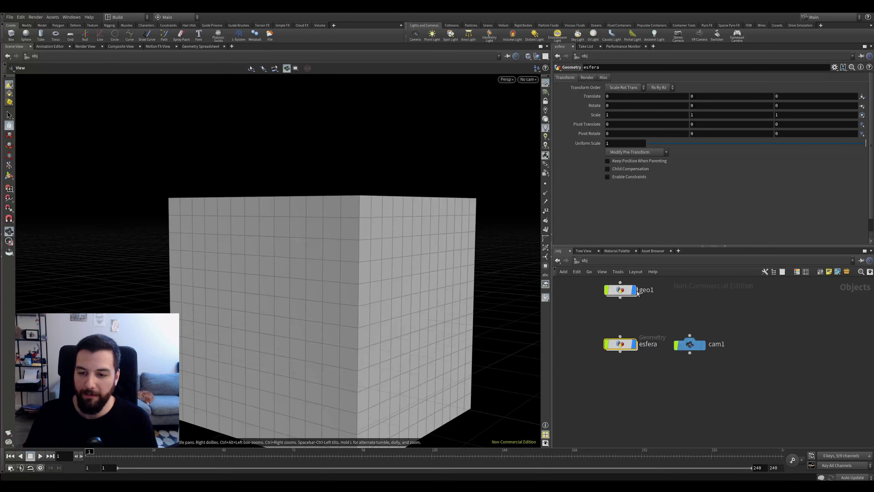
{"action": "double_click", "coordinate": [646, 290]}
{"action": "type", "text": "caixa"}
{"action": "key", "text": "Return"}
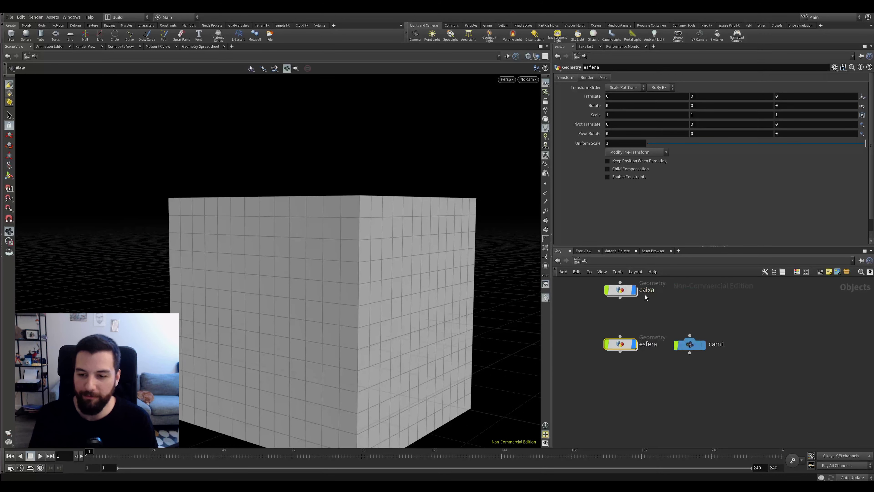
Step: Toggle caixa's display, compare both objects in wireframe, and enter esfera with shaded display restored
{"action": "left_click", "coordinate": [637, 292]}
{"action": "left_click", "coordinate": [637, 292]}
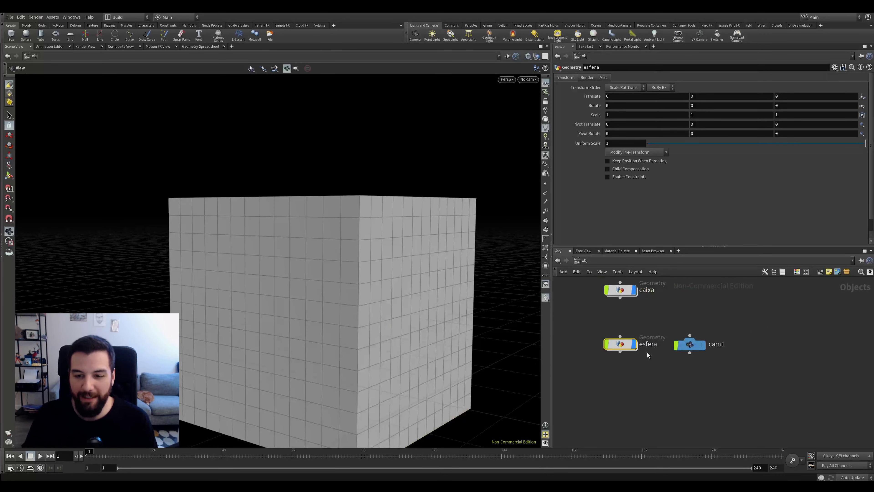
{"action": "left_click", "coordinate": [633, 347]}
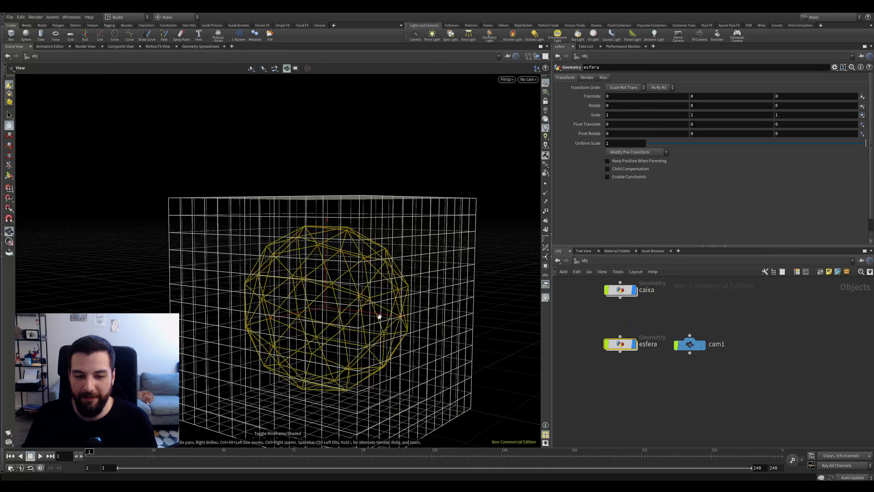
{"action": "double_click", "coordinate": [621, 345]}
{"action": "mouse_move", "coordinate": [458, 296]}
{"action": "left_mouse_down"}
{"action": "mouse_move", "coordinate": [387, 264]}
{"action": "mouse_move", "coordinate": [433, 262]}
{"action": "mouse_move", "coordinate": [395, 243]}
{"action": "left_mouse_up"}
{"action": "key", "text": "w"}
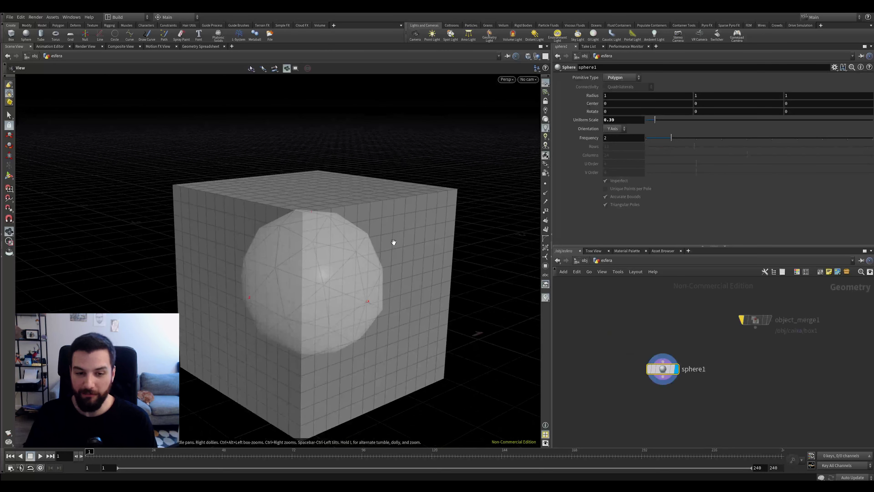
Step: Set the viewport to hide other objects while inside esfera, and switch it to show all objects
{"action": "left_click", "coordinate": [536, 58]}
{"action": "left_click", "coordinate": [539, 65]}
{"action": "left_click", "coordinate": [538, 57]}
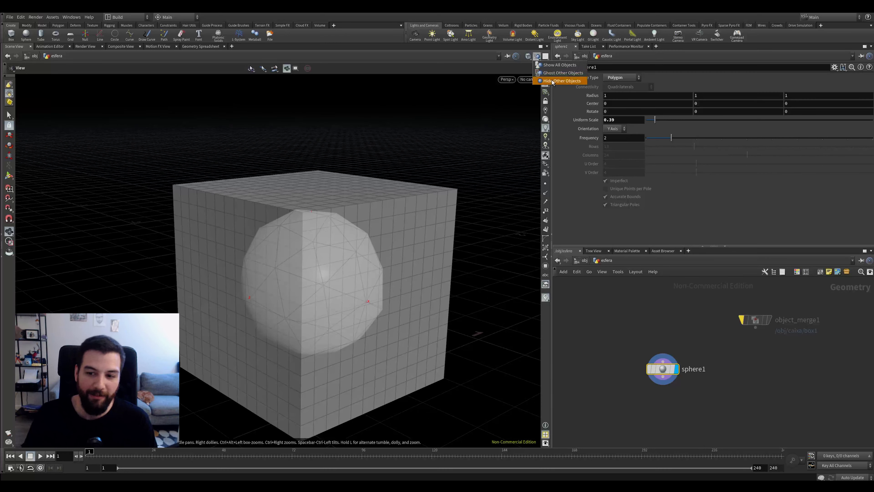
{"action": "left_click", "coordinate": [564, 82]}
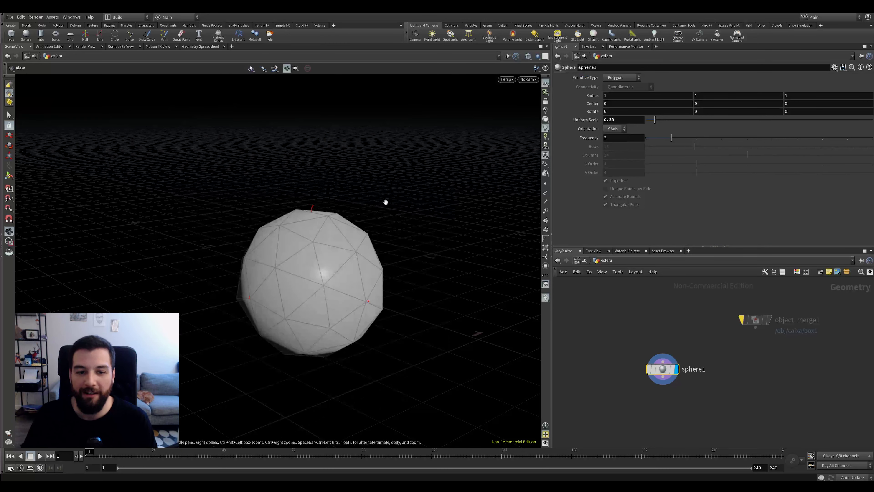
{"action": "left_click", "coordinate": [537, 56]}
{"action": "left_click", "coordinate": [569, 66]}
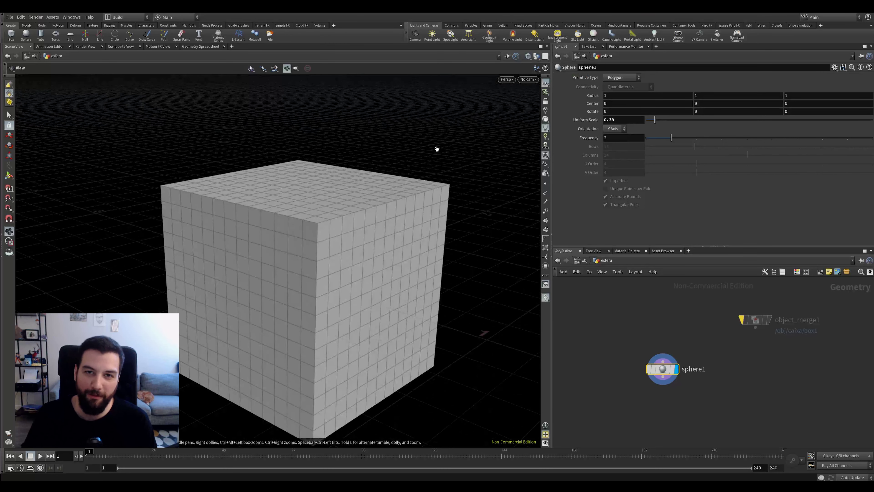
Step: Set the viewport to ghost other objects and view the sphere inside the ghosted box
{"action": "left_click", "coordinate": [538, 57]}
{"action": "left_click", "coordinate": [568, 73]}
{"action": "left_click_drag", "start_coordinate": [465, 127], "coordinate": [384, 189]}
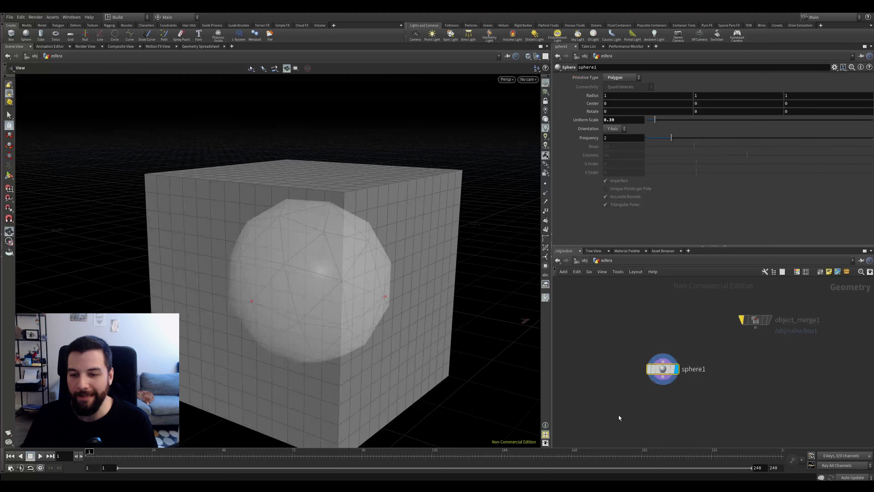
Step: Open the caixa network and examine box1 by orbiting, panning, zooming and framing it in the viewport
{"action": "left_click", "coordinate": [584, 261]}
{"action": "double_click", "coordinate": [620, 290]}
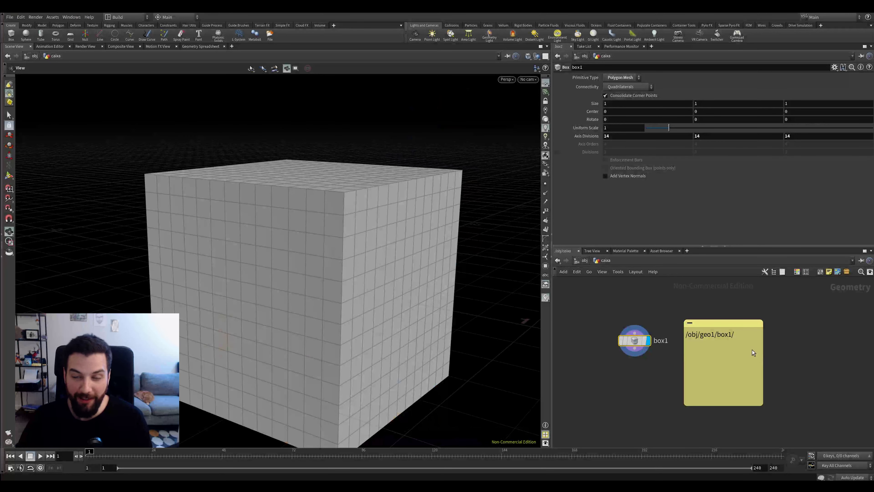
{"action": "scroll", "coordinate": [605, 370], "scroll_direction": "down", "scroll_amount": 1}
{"action": "left_click_drag", "start_coordinate": [510, 377], "coordinate": [385, 303]}
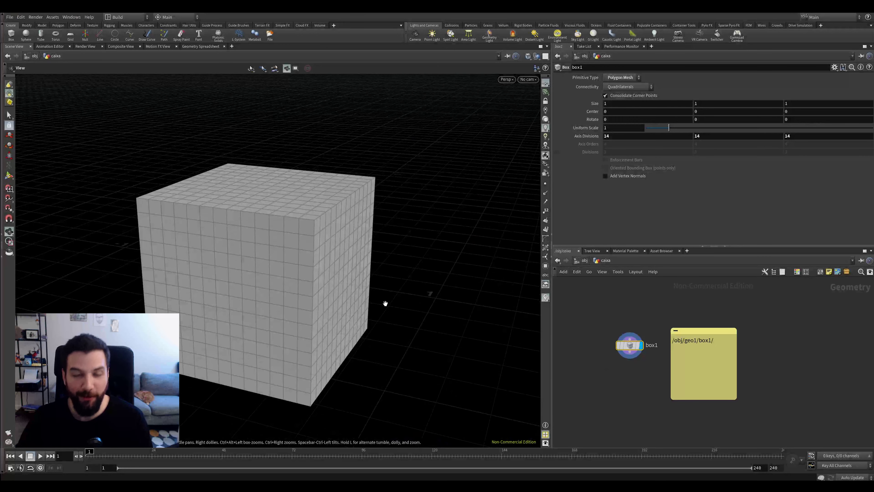
{"action": "middle_click_drag", "start_coordinate": [385, 303], "coordinate": [401, 298]}
{"action": "right_click", "coordinate": [401, 298]}
{"action": "left_click", "coordinate": [352, 298]}
{"action": "left_click_drag", "start_coordinate": [352, 298], "coordinate": [361, 269]}
{"action": "left_click_drag", "start_coordinate": [414, 247], "coordinate": [349, 275]}
{"action": "key", "text": "g"}
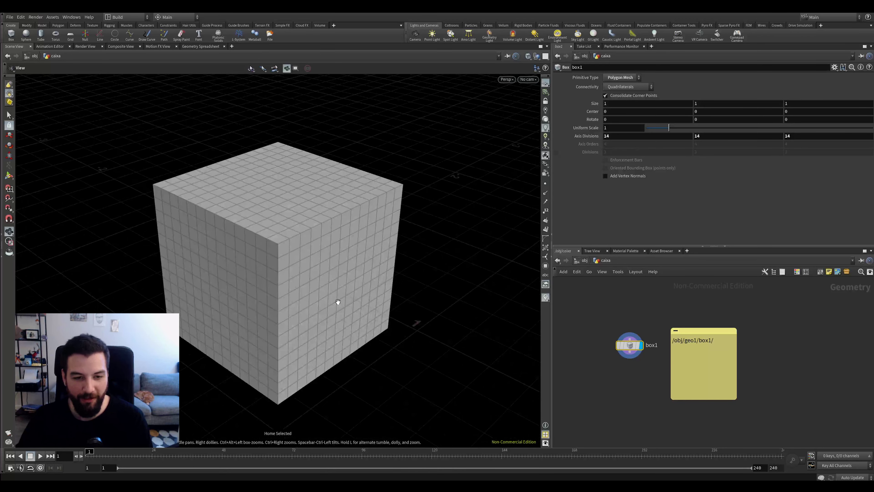
{"action": "left_click_drag", "start_coordinate": [281, 300], "coordinate": [300, 250]}
Step: Alternate the viewport between the Top and Perspective views, ending in Perspective, and activate box1's interactive handles
{"action": "key", "text": "space+2"}
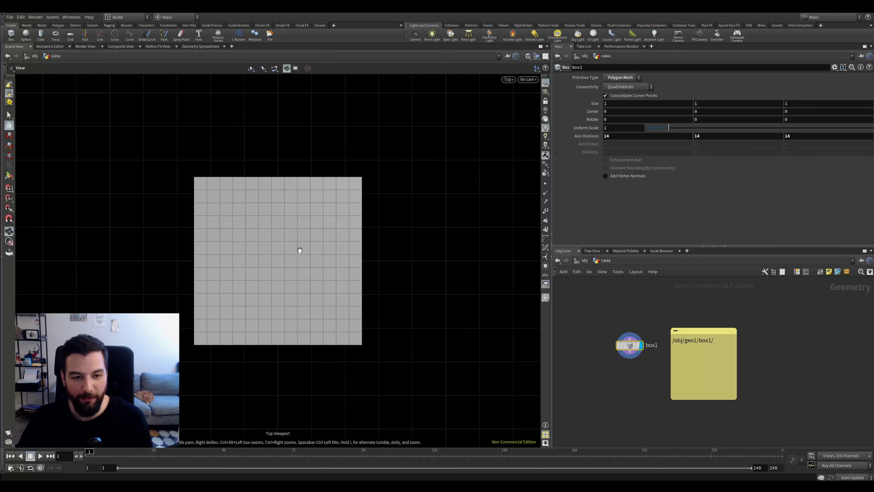
{"action": "key", "text": "space+1"}
{"action": "key", "text": "space+2"}
{"action": "key", "text": "space+1"}
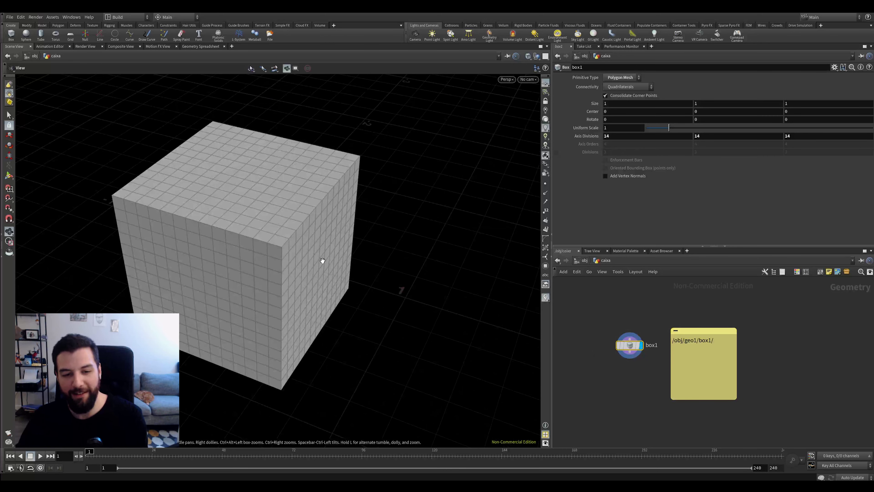
{"action": "key", "text": "Return"}
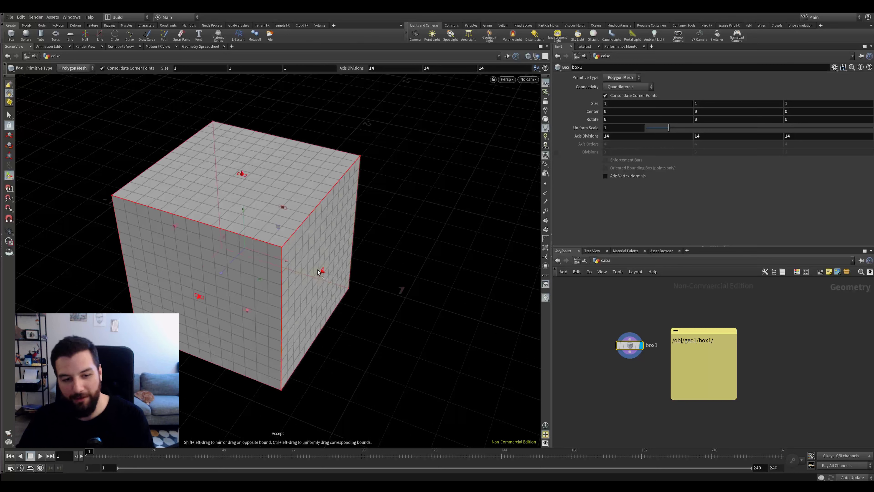
Step: Stretch box1 along X with its side handle to a size of about 1.375
{"action": "left_click_drag", "start_coordinate": [322, 272], "coordinate": [374, 297]}
{"action": "left_click_drag", "start_coordinate": [374, 297], "coordinate": [350, 164], "text": "alt"}
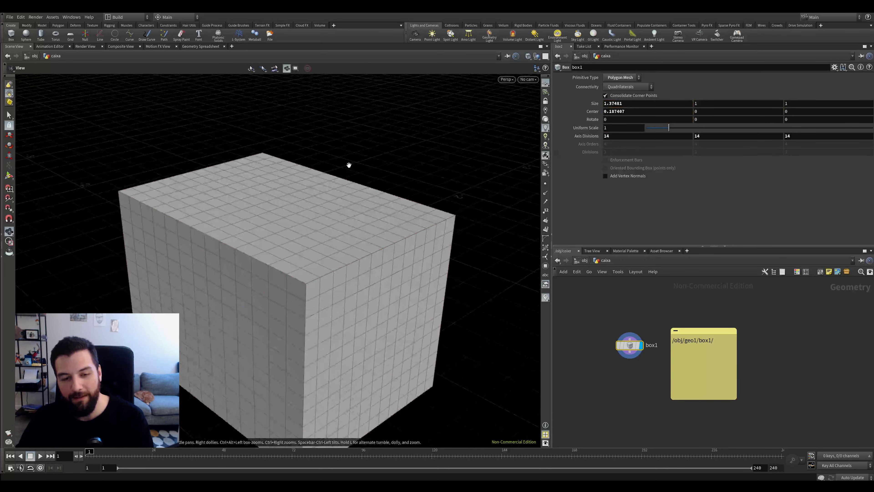
{"action": "key", "text": "Tab"}
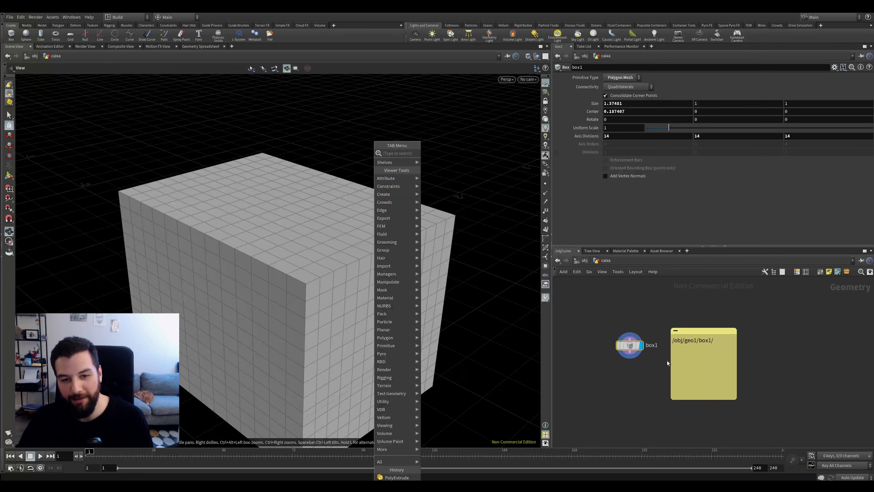
{"action": "key", "text": "Tab"}
{"action": "key", "text": "Escape"}
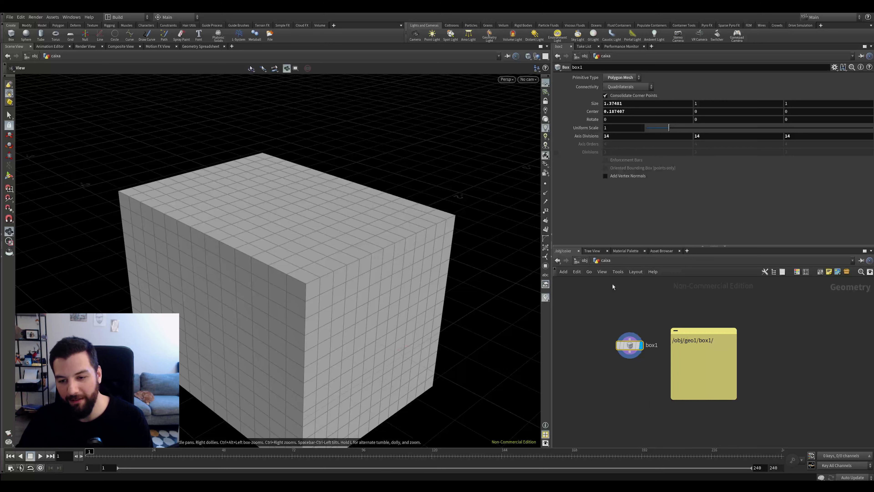
Step: Go up to the obj level, reopen the caixa network, and add a Subdivide node connected below box1
{"action": "left_click", "coordinate": [584, 261]}
{"action": "left_click", "coordinate": [620, 291]}
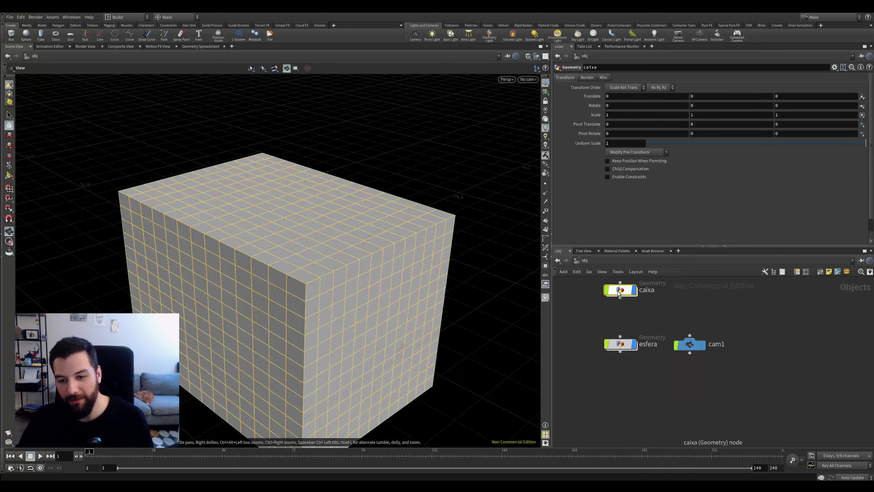
{"action": "double_click", "coordinate": [619, 291]}
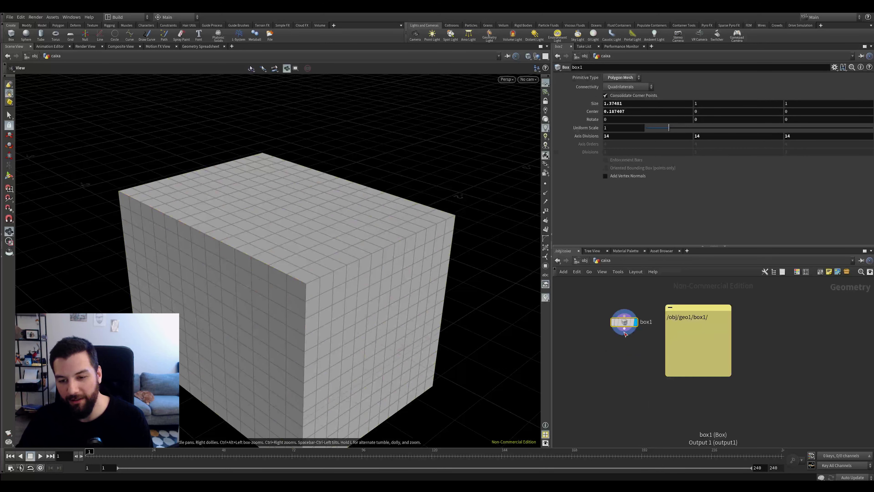
{"action": "key", "text": "Tab"}
{"action": "type", "text": "s"}
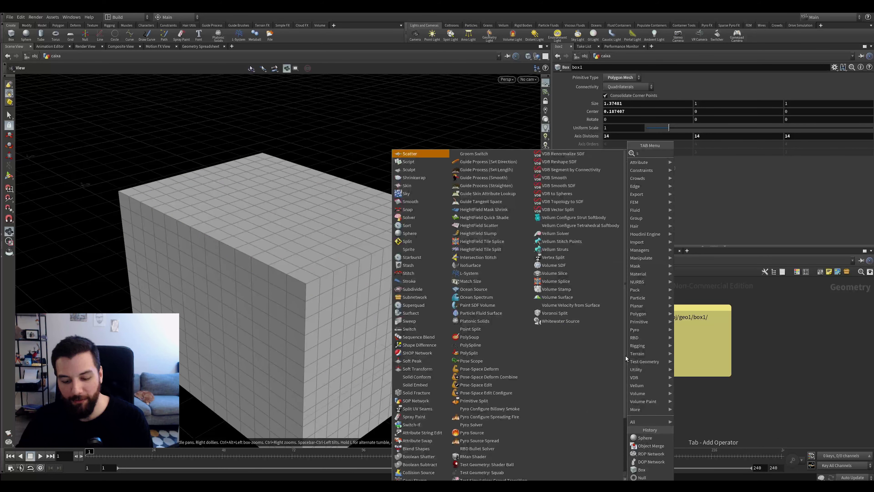
{"action": "type", "text": "ub"}
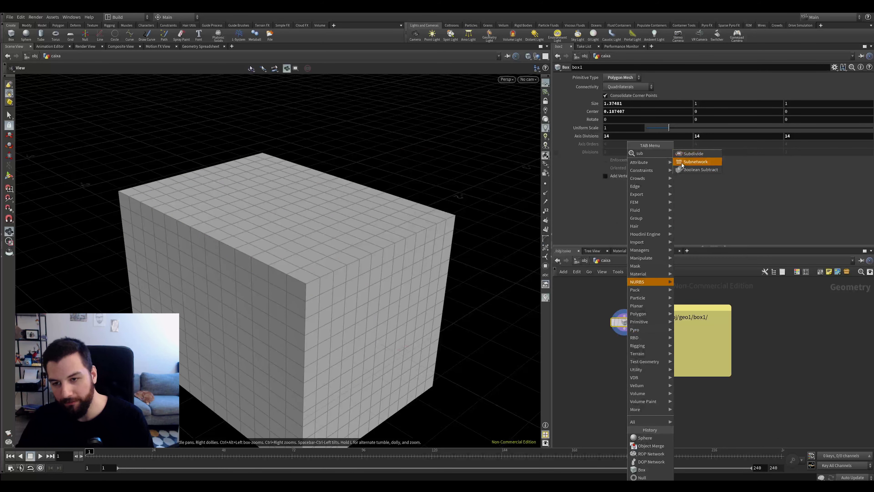
{"action": "left_click", "coordinate": [693, 154]}
{"action": "left_click", "coordinate": [639, 354]}
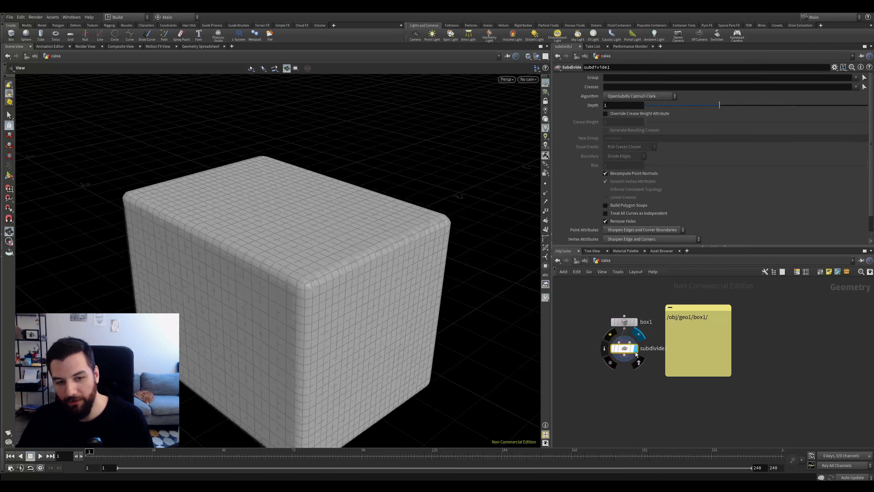
Step: Examine the subdivided box from several angles, switching between wireframe and shaded display
{"action": "left_click_drag", "start_coordinate": [451, 348], "coordinate": [477, 308]}
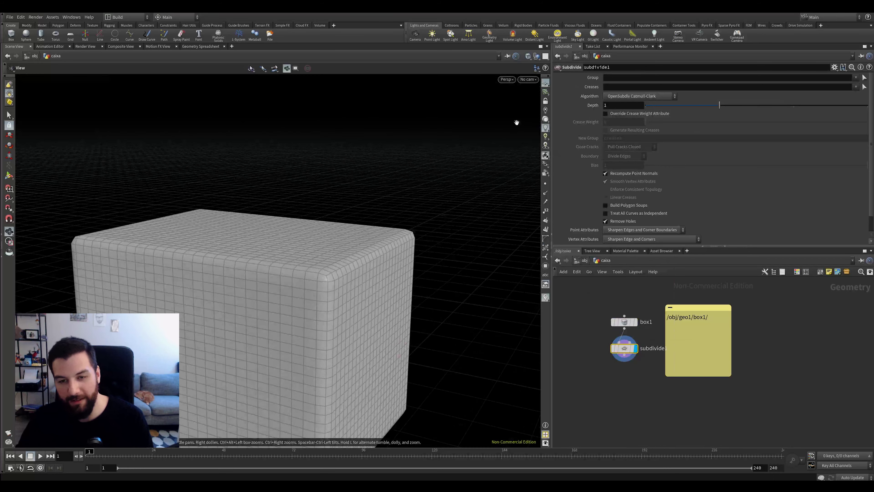
{"action": "left_click", "coordinate": [539, 58]}
{"action": "left_click", "coordinate": [540, 58]}
{"action": "left_click", "coordinate": [540, 58]}
{"action": "left_click", "coordinate": [548, 81]}
{"action": "left_click_drag", "start_coordinate": [403, 202], "coordinate": [409, 231]}
{"action": "left_click_drag", "start_coordinate": [268, 276], "coordinate": [293, 283]}
{"action": "key", "text": "w"}
{"action": "key", "text": "w"}
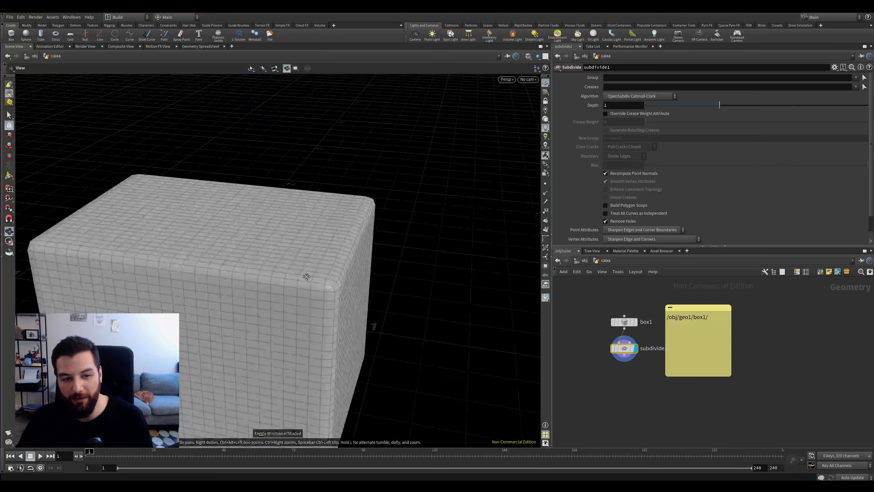
{"action": "middle_click_drag", "start_coordinate": [294, 283], "coordinate": [344, 230]}
{"action": "left_click_drag", "start_coordinate": [344, 230], "coordinate": [313, 211]}
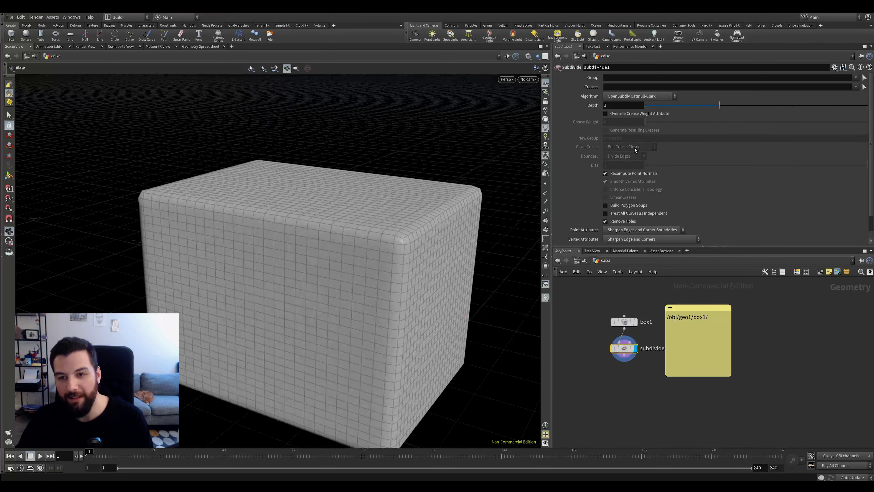
Step: Collapse the parameter pane above the network editor and toggle the parameter overlay inside the network editor
{"action": "mouse_move", "coordinate": [712, 107]}
{"action": "left_mouse_down"}
{"action": "mouse_move", "coordinate": [678, 108]}
{"action": "mouse_move", "coordinate": [852, 113]}
{"action": "mouse_move", "coordinate": [679, 119]}
{"action": "mouse_move", "coordinate": [822, 111]}
{"action": "mouse_move", "coordinate": [705, 117]}
{"action": "left_mouse_up"}
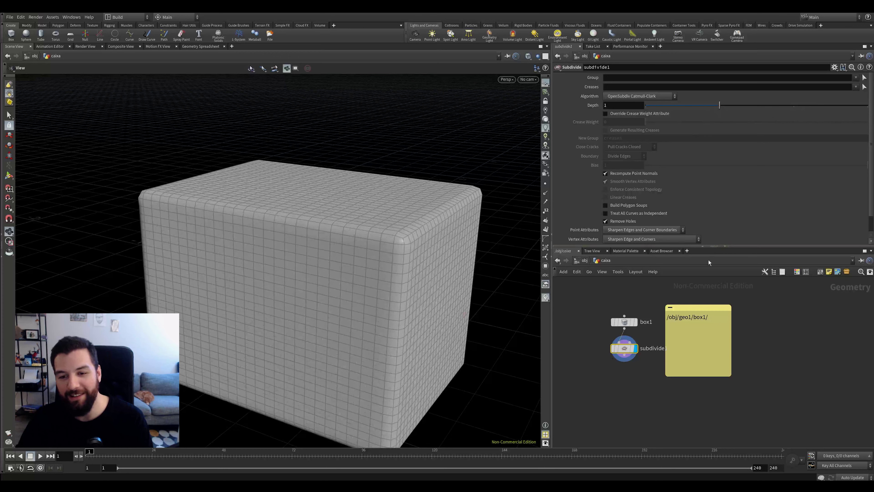
{"action": "left_click", "coordinate": [704, 245]}
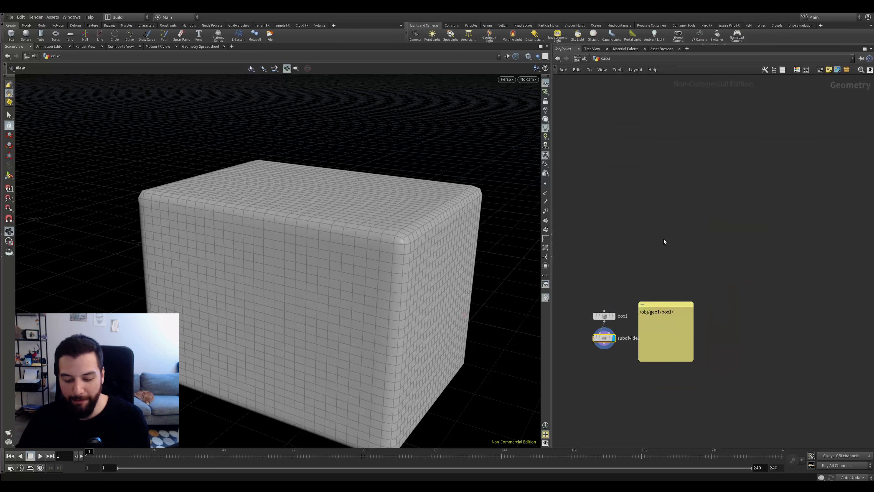
{"action": "key", "text": "p"}
{"action": "key", "text": "p"}
{"action": "key", "text": "p"}
{"action": "left_click_drag", "start_coordinate": [730, 229], "coordinate": [649, 240]}
{"action": "middle_click_drag", "start_coordinate": [745, 293], "coordinate": [706, 331]}
{"action": "scroll", "coordinate": [706, 332], "scroll_direction": "down", "scroll_amount": 2}
{"action": "scroll", "coordinate": [709, 329], "scroll_direction": "up", "scroll_amount": 1}
{"action": "key", "text": "p"}
{"action": "key", "text": "p"}
{"action": "scroll", "coordinate": [633, 320], "scroll_direction": "up", "scroll_amount": 3}
Step: Set the display flag on box1 and select it with the network editor's parameter overlay shown
{"action": "left_click", "coordinate": [630, 359]}
{"action": "key", "text": "p"}
{"action": "key", "text": "p"}
{"action": "left_click", "coordinate": [618, 359]}
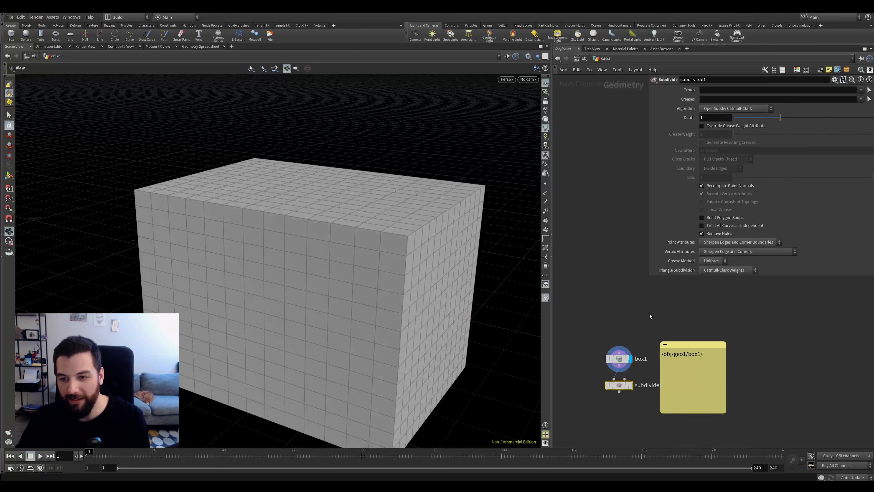
Step: Resize the parameter overlay, widen the network area against the viewport, and toggle the overlay off and on
{"action": "left_click_drag", "start_coordinate": [651, 278], "coordinate": [695, 270]}
{"action": "middle_click_drag", "start_coordinate": [610, 293], "coordinate": [601, 293]}
{"action": "left_click_drag", "start_coordinate": [553, 318], "coordinate": [507, 325]}
{"action": "key", "text": "p"}
{"action": "key", "text": "p"}
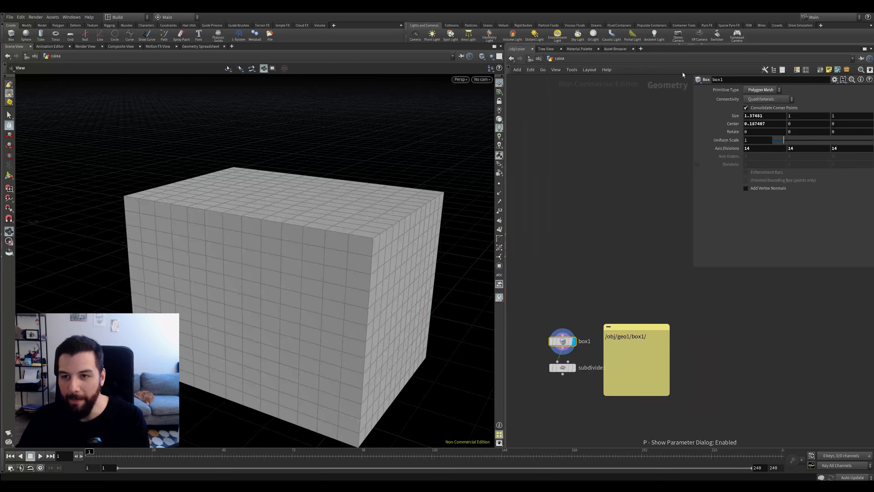
Step: Restore the separate parameter pane above the network and turn off the network editor's parameter overlay
{"action": "left_click", "coordinate": [680, 45]}
{"action": "key", "text": "p"}
{"action": "key", "text": "p"}
{"action": "key", "text": "p"}
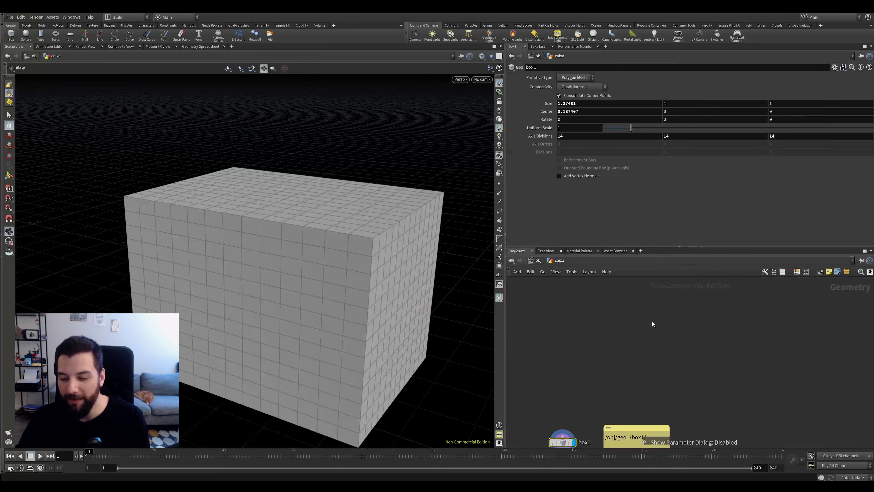
{"action": "middle_click_drag", "start_coordinate": [653, 322], "coordinate": [660, 293]}
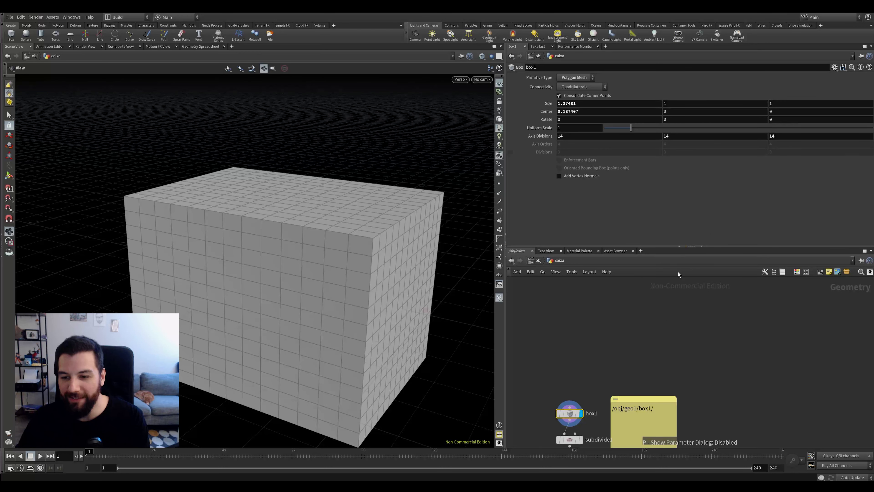
{"action": "middle_click_drag", "start_coordinate": [593, 432], "coordinate": [615, 360]}
{"action": "scroll", "coordinate": [614, 360], "scroll_direction": "down", "scroll_amount": 1}
{"action": "scroll", "coordinate": [618, 358], "scroll_direction": "up", "scroll_amount": 2}
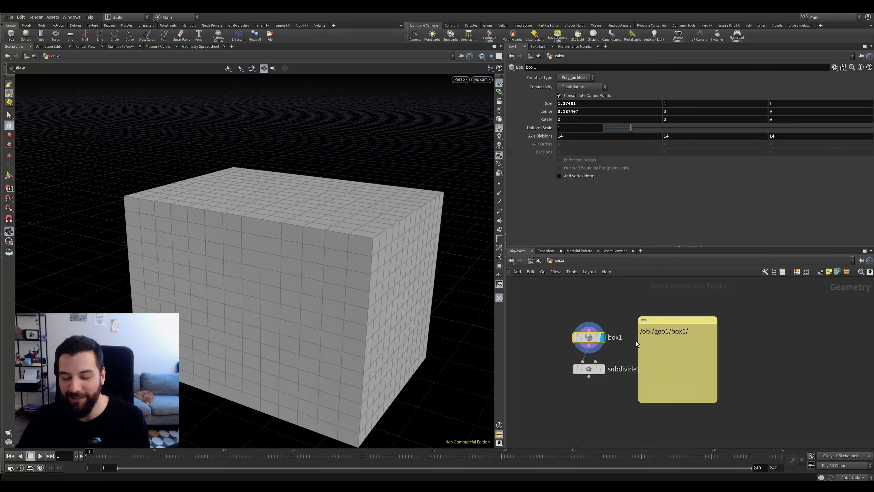
{"action": "scroll", "coordinate": [619, 341], "scroll_direction": "down", "scroll_amount": 1}
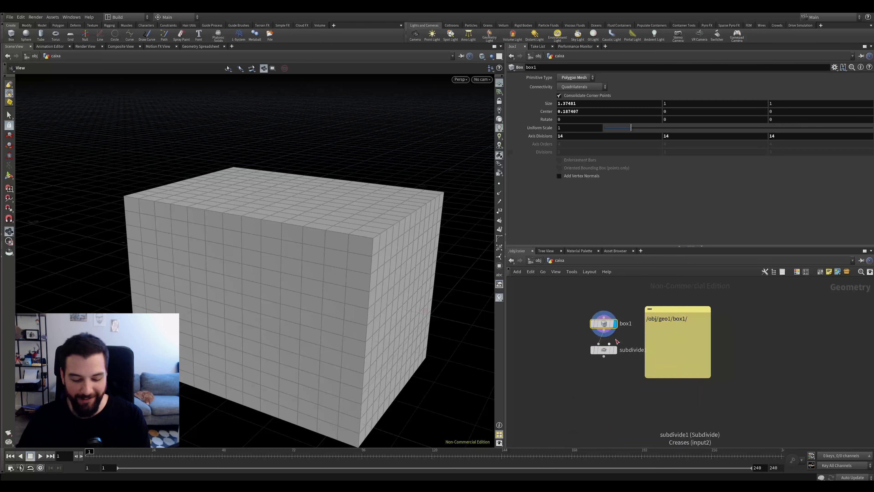
Step: Turn the network editor's parameter overlay on and off for box1
{"action": "key", "text": "Tab"}
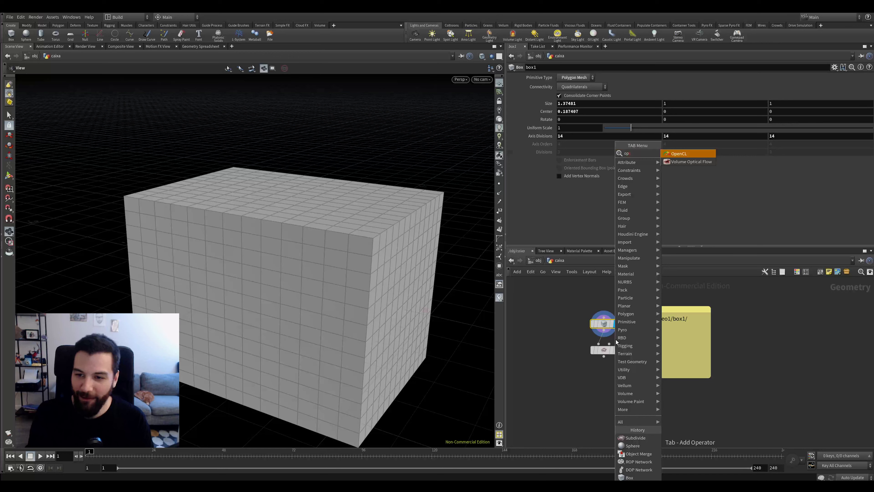
{"action": "key", "text": "Escape"}
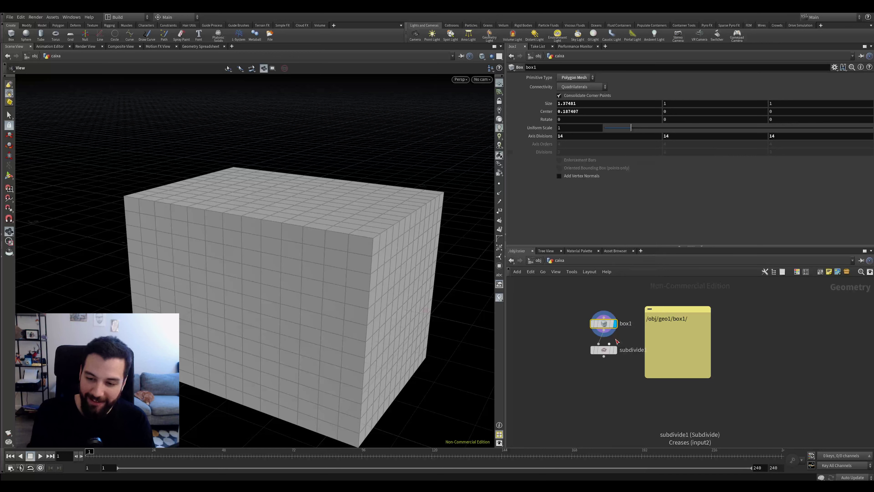
{"action": "key", "text": "p"}
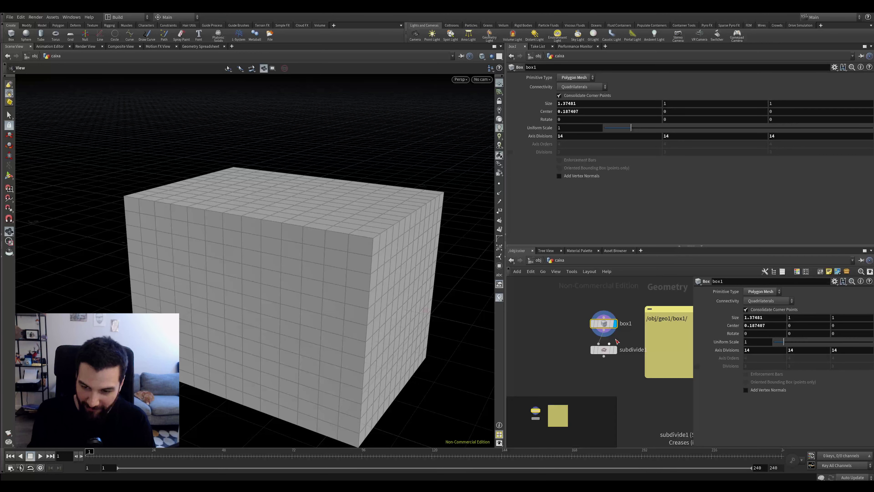
{"action": "key", "text": "p"}
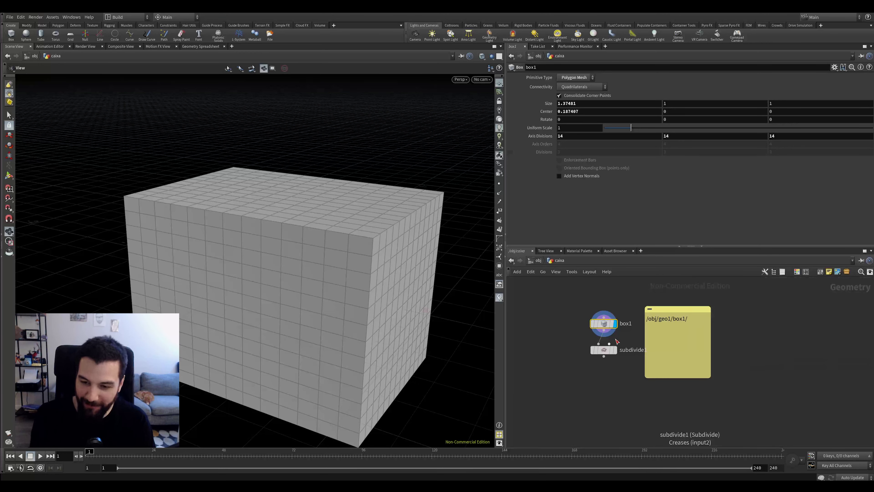
Step: Deselect box1, set the display flag on subdivide1, and show the network overview while panning the network
{"action": "left_click", "coordinate": [581, 376]}
{"action": "left_click", "coordinate": [577, 376]}
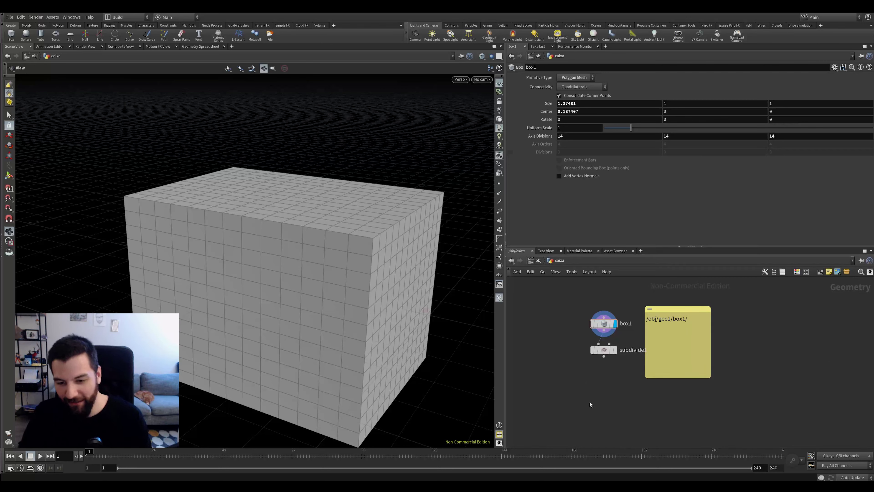
{"action": "left_click", "coordinate": [615, 350]}
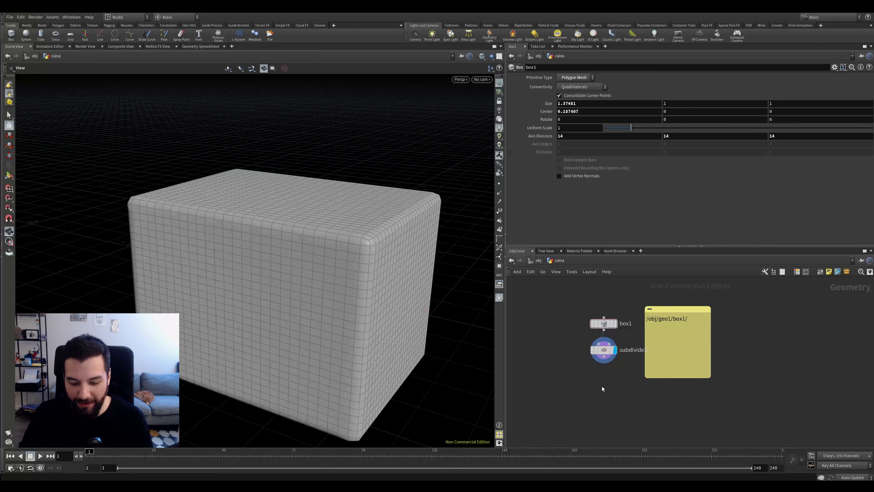
{"action": "key", "text": "o"}
{"action": "middle_click_drag", "start_coordinate": [574, 419], "coordinate": [673, 415]}
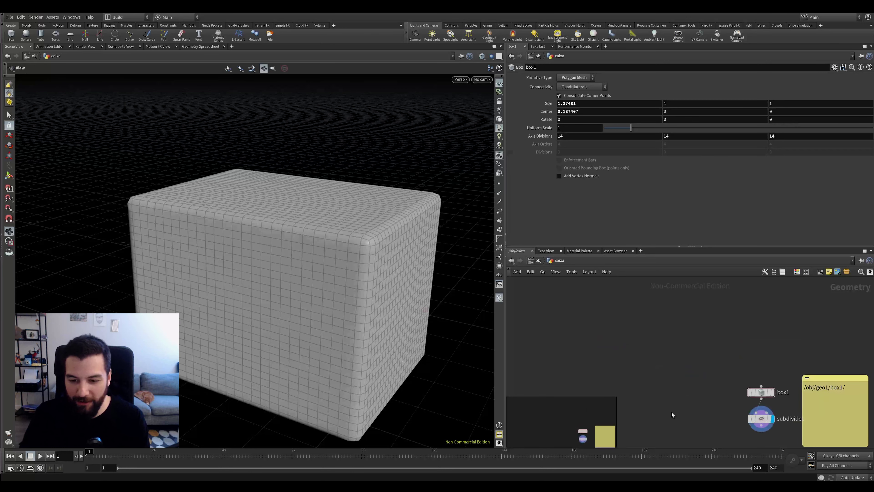
{"action": "middle_click_drag", "start_coordinate": [669, 351], "coordinate": [671, 402]}
{"action": "middle_click_drag", "start_coordinate": [688, 363], "coordinate": [562, 326]}
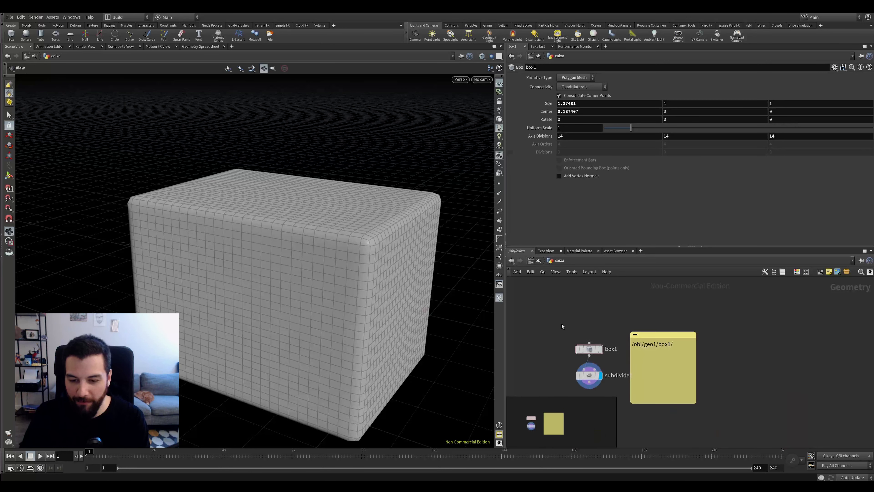
Step: Show and hide the parameter overlay again beside the box1 and subdivide1 nodes
{"action": "key", "text": "p"}
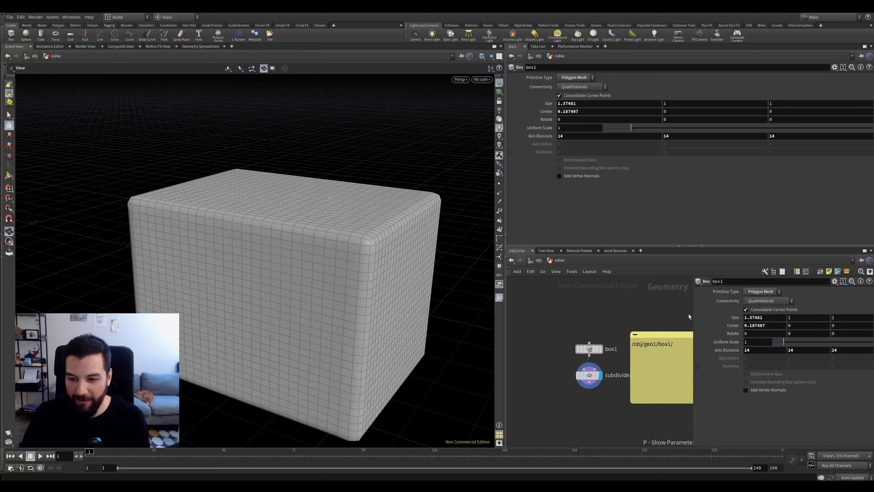
{"action": "key", "text": "p"}
{"action": "middle_click_drag", "start_coordinate": [644, 315], "coordinate": [659, 304]}
{"action": "scroll", "coordinate": [611, 312], "scroll_direction": "down", "scroll_amount": 2}
{"action": "middle_click_drag", "start_coordinate": [620, 340], "coordinate": [633, 323]}
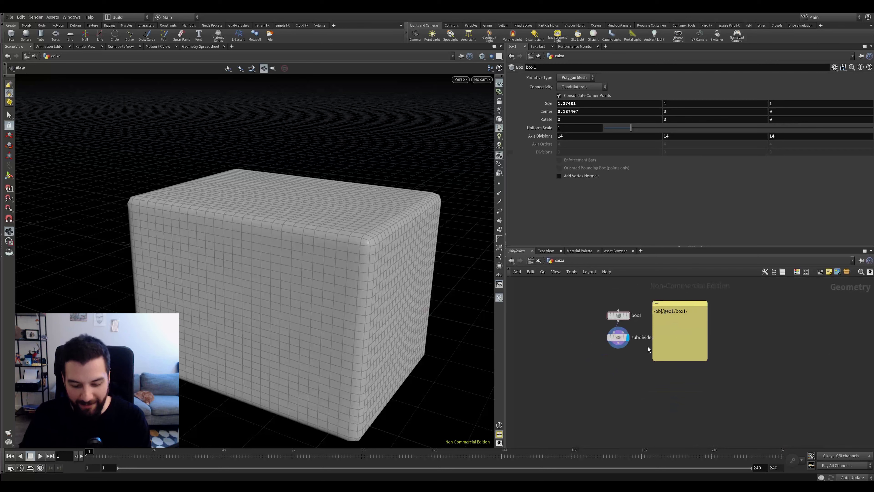
Step: Open and enlarge the network color palette, and color the subdivide1 node red
{"action": "key", "text": "c"}
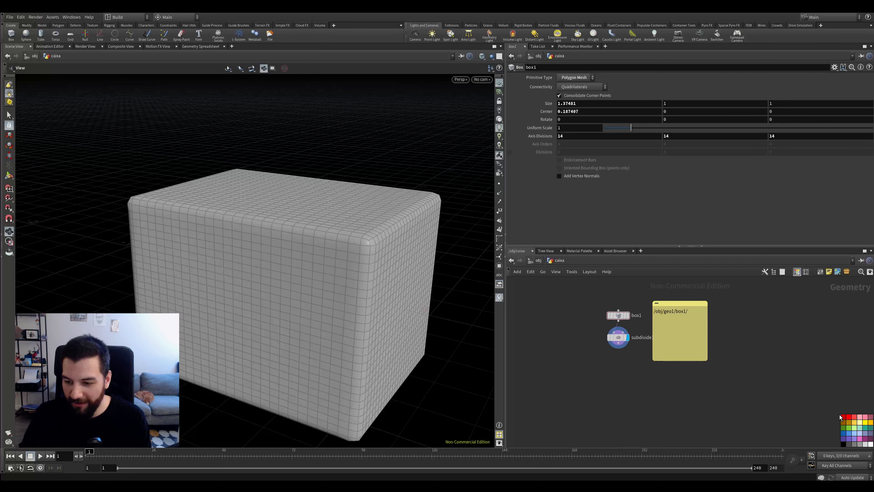
{"action": "left_click_drag", "start_coordinate": [842, 415], "coordinate": [786, 384]}
{"action": "left_click", "coordinate": [620, 338]}
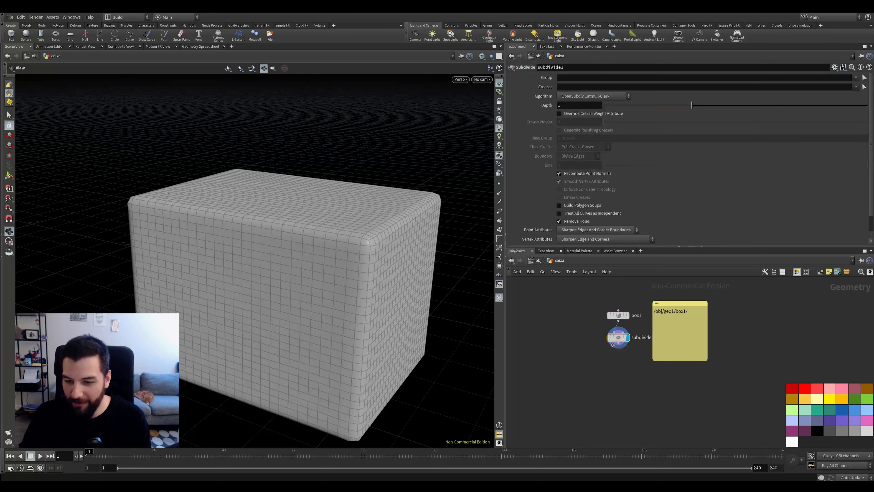
{"action": "scroll", "coordinate": [627, 352], "scroll_direction": "up", "scroll_amount": 3}
{"action": "left_click", "coordinate": [792, 389]}
Step: Cycle the network overview through its modes, ending on Automatic
{"action": "scroll", "coordinate": [620, 365], "scroll_direction": "down", "scroll_amount": 2}
{"action": "scroll", "coordinate": [623, 379], "scroll_direction": "up", "scroll_amount": 2}
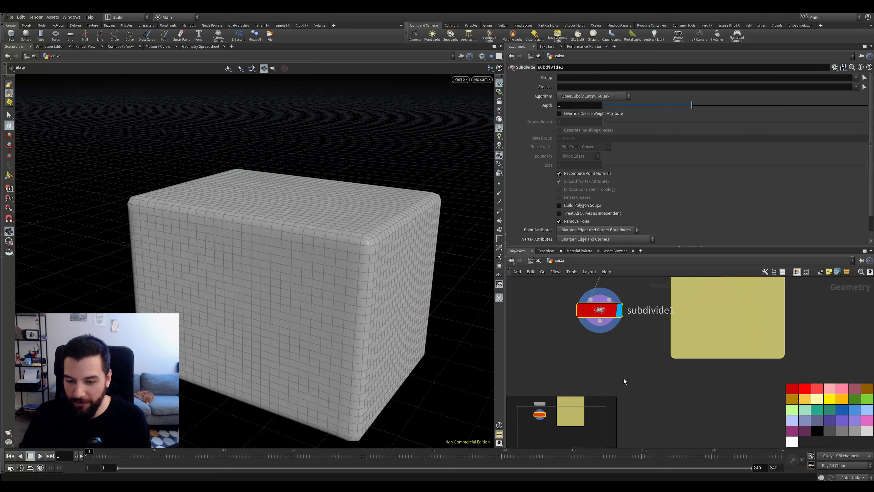
{"action": "scroll", "coordinate": [623, 378], "scroll_direction": "down", "scroll_amount": 2}
{"action": "scroll", "coordinate": [624, 378], "scroll_direction": "up", "scroll_amount": 2}
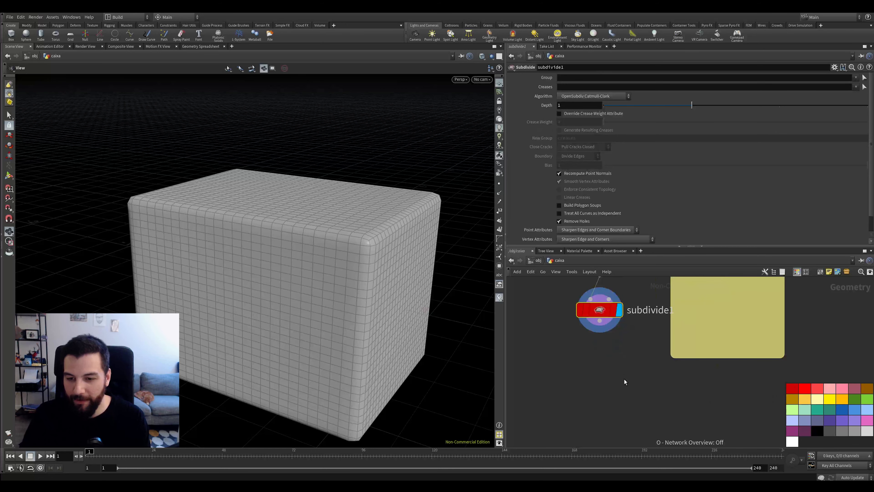
{"action": "scroll", "coordinate": [624, 379], "scroll_direction": "down", "scroll_amount": 3}
{"action": "key", "text": "o"}
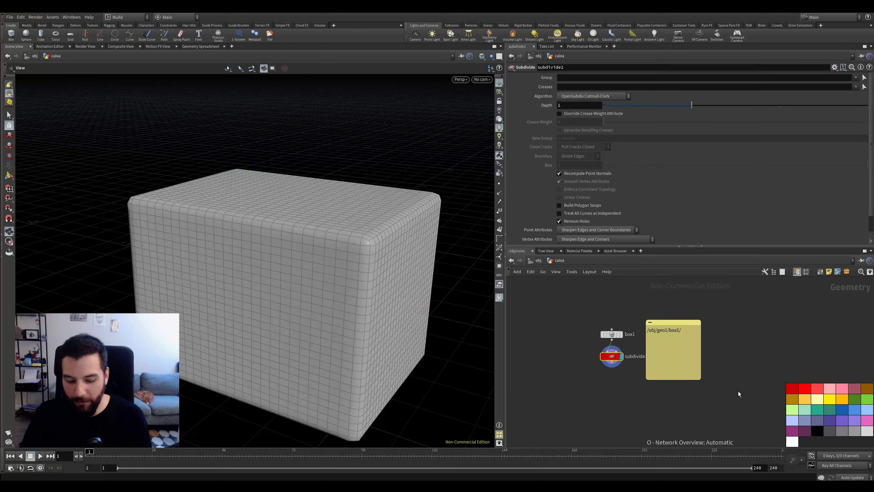
Step: Close the color palette and spread the nodes apart, with subdivide1 below and to the right of box1
{"action": "key", "text": "c"}
{"action": "scroll", "coordinate": [613, 362], "scroll_direction": "up", "scroll_amount": 3}
{"action": "left_click_drag", "start_coordinate": [612, 355], "coordinate": [608, 418]}
{"action": "left_click_drag", "start_coordinate": [639, 348], "coordinate": [535, 380]}
{"action": "left_click_drag", "start_coordinate": [619, 315], "coordinate": [546, 337]}
{"action": "middle_click_drag", "start_coordinate": [583, 368], "coordinate": [612, 348]}
{"action": "scroll", "coordinate": [613, 344], "scroll_direction": "down", "scroll_amount": 2}
{"action": "scroll", "coordinate": [606, 348], "scroll_direction": "down", "scroll_amount": 2}
{"action": "left_click_drag", "start_coordinate": [598, 318], "coordinate": [565, 318]}
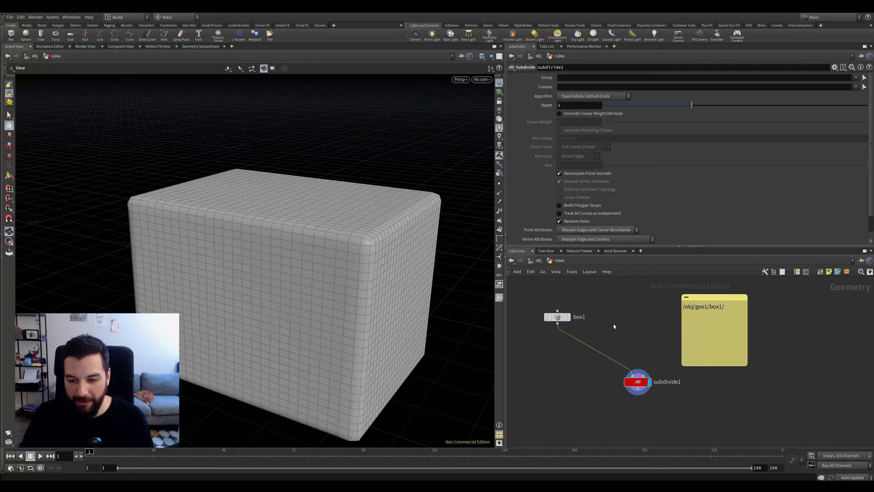
Step: Set the network wiring style to Rounded and duplicate subdivide1 as a second branch below box1
{"action": "key", "text": "shift+s"}
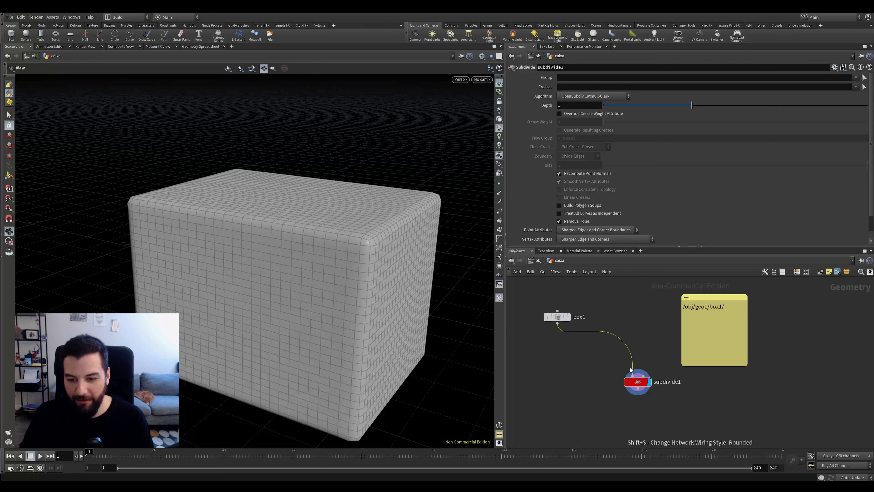
{"action": "left_click_drag", "start_coordinate": [638, 384], "coordinate": [521, 409], "text": "alt"}
{"action": "middle_click_drag", "start_coordinate": [566, 384], "coordinate": [602, 370]}
Step: Cycle the network wiring style between straight and rounded several times, ending on Rounded
{"action": "key", "text": "shift+s"}
{"action": "key", "text": "shift+s"}
{"action": "key", "text": "shift+s"}
{"action": "key", "text": "shift+s"}
{"action": "key", "text": "shift+s"}
{"action": "key", "text": "shift+s"}
{"action": "key", "text": "shift+s"}
{"action": "key", "text": "shift+s"}
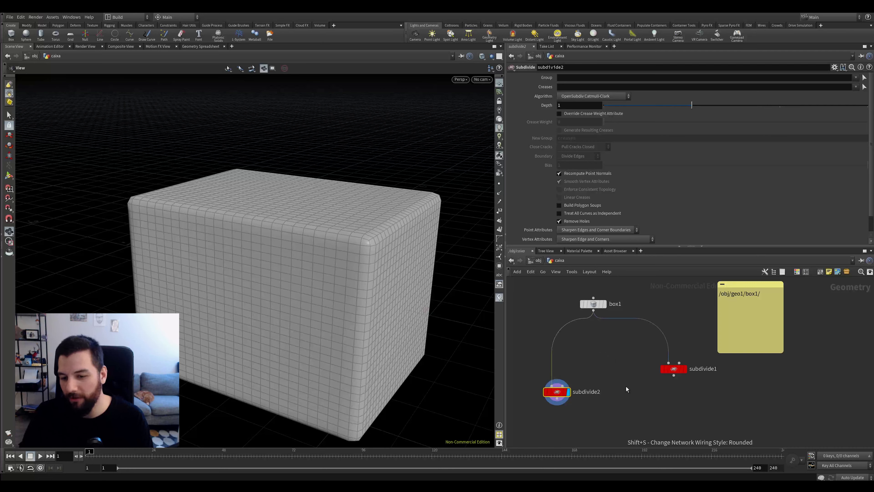
{"action": "key", "text": "shift+s"}
{"action": "key", "text": "shift+s"}
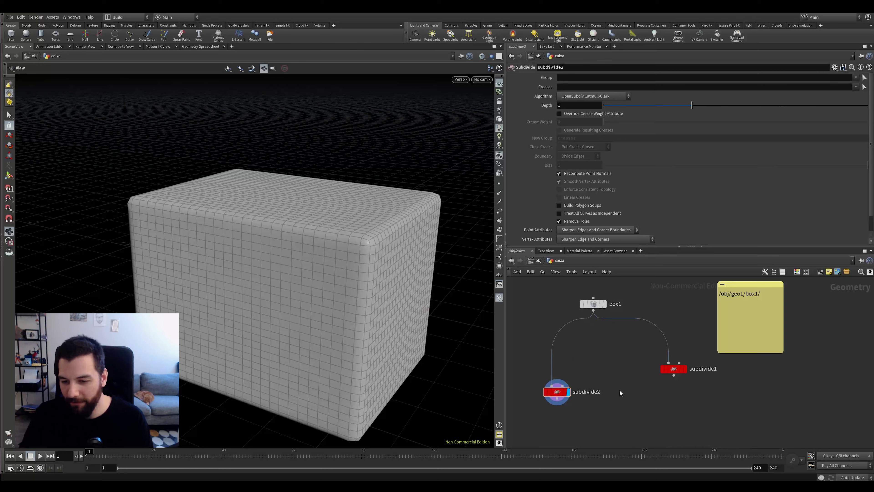
Step: Show the node shape palette, resize it, and try the circle shape on subdivide1
{"action": "key", "text": "z"}
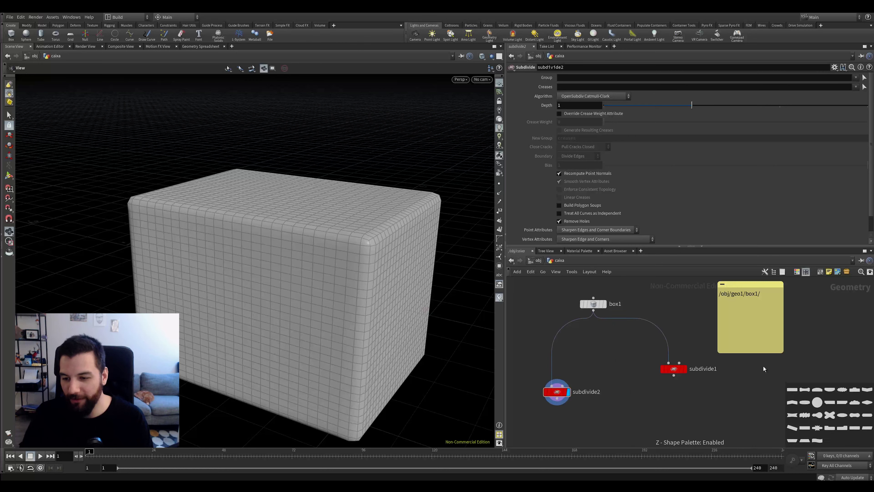
{"action": "left_click_drag", "start_coordinate": [786, 384], "coordinate": [797, 366]}
{"action": "left_click_drag", "start_coordinate": [742, 388], "coordinate": [659, 367]}
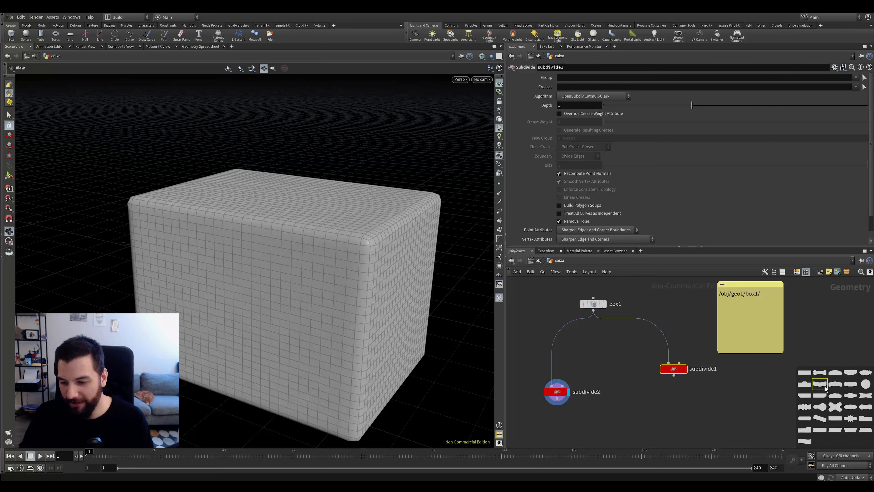
{"action": "scroll", "coordinate": [667, 369], "scroll_direction": "up", "scroll_amount": 3}
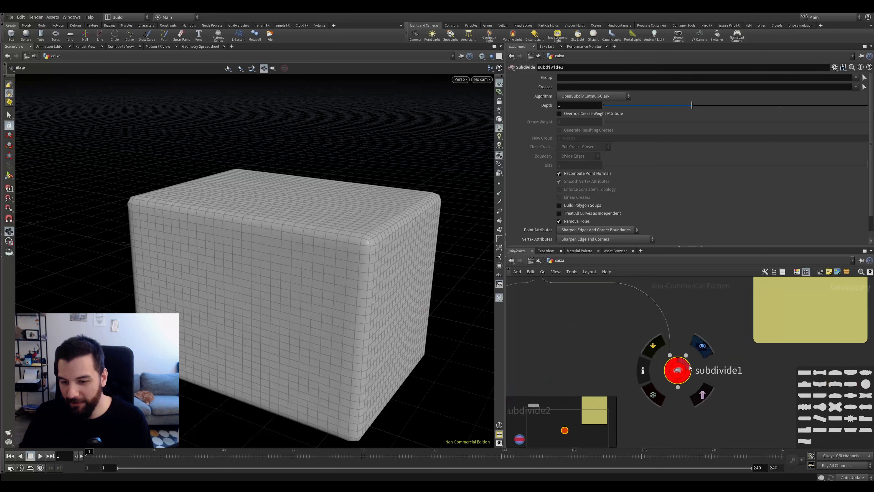
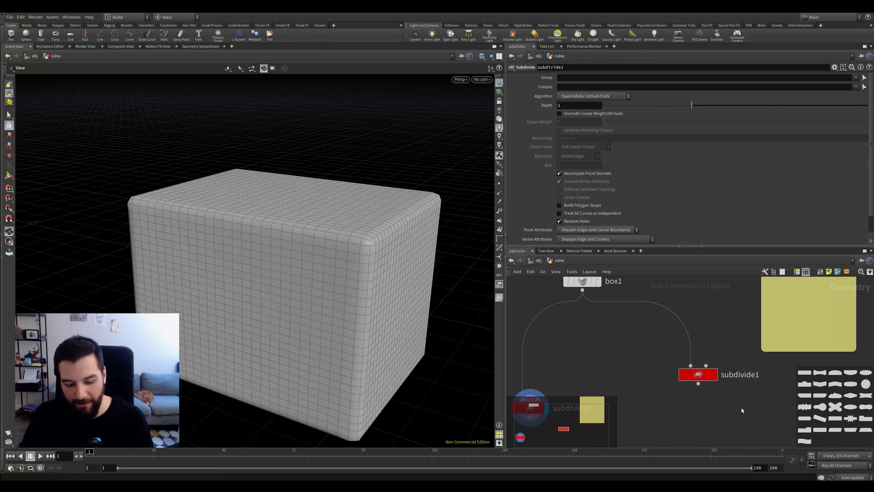
Step: Toggle the node shape palette off and on repeatedly, leaving it hidden
{"action": "scroll", "coordinate": [719, 411], "scroll_direction": "down", "scroll_amount": 2}
{"action": "key", "text": "z"}
{"action": "key", "text": "z"}
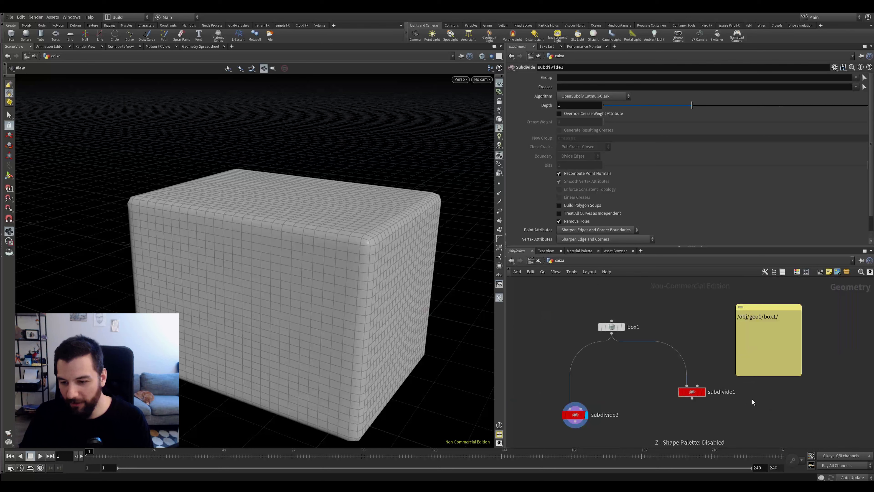
{"action": "key", "text": "z"}
{"action": "key", "text": "z"}
{"action": "key", "text": "z"}
{"action": "key", "text": "z"}
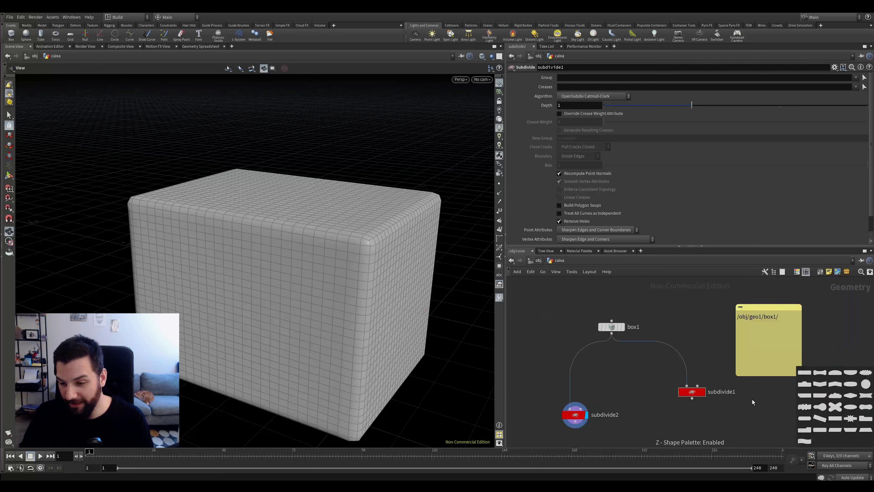
{"action": "key", "text": "z"}
{"action": "key", "text": "z"}
{"action": "key", "text": "z"}
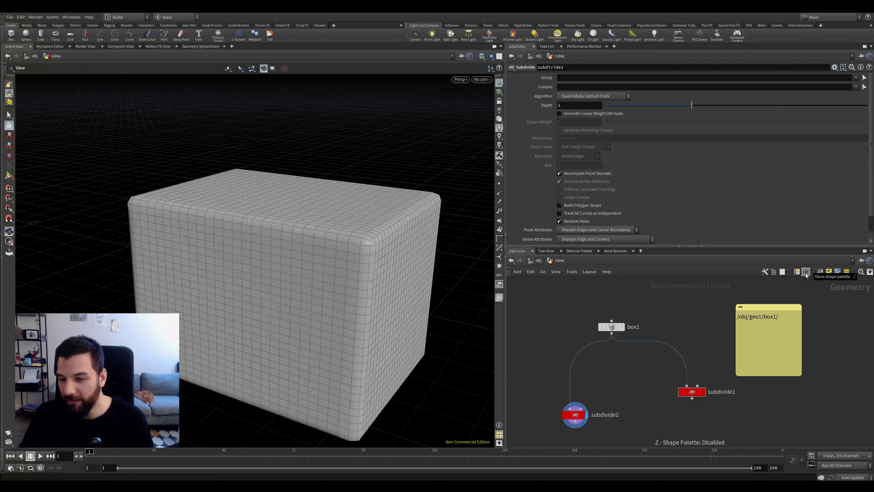
Step: Create a network box around box1 and move subdivide1 into it, close below box1
{"action": "left_click", "coordinate": [823, 274]}
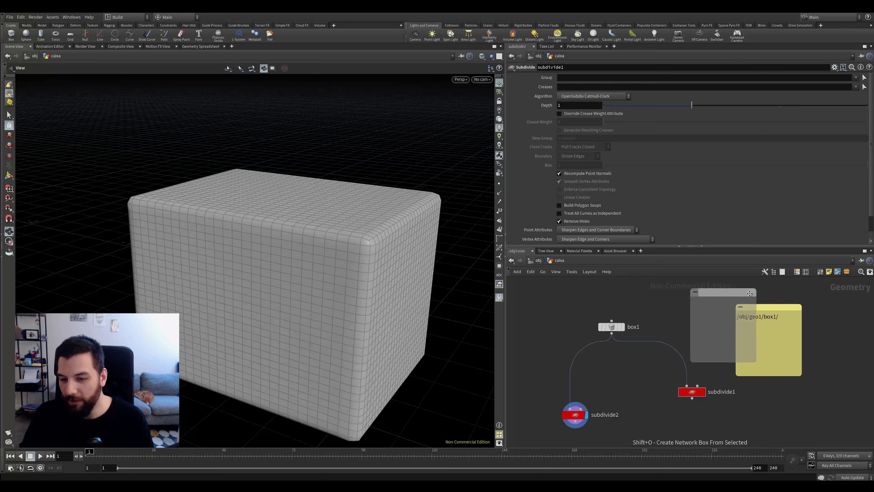
{"action": "left_click", "coordinate": [636, 316]}
{"action": "mouse_move", "coordinate": [615, 329]}
{"action": "left_mouse_down"}
{"action": "mouse_move", "coordinate": [636, 325]}
{"action": "mouse_move", "coordinate": [675, 346]}
{"action": "mouse_move", "coordinate": [616, 325]}
{"action": "mouse_move", "coordinate": [673, 351]}
{"action": "mouse_move", "coordinate": [615, 329]}
{"action": "left_mouse_up"}
{"action": "left_click_drag", "start_coordinate": [698, 397], "coordinate": [646, 363]}
{"action": "left_click_drag", "start_coordinate": [650, 301], "coordinate": [623, 312]}
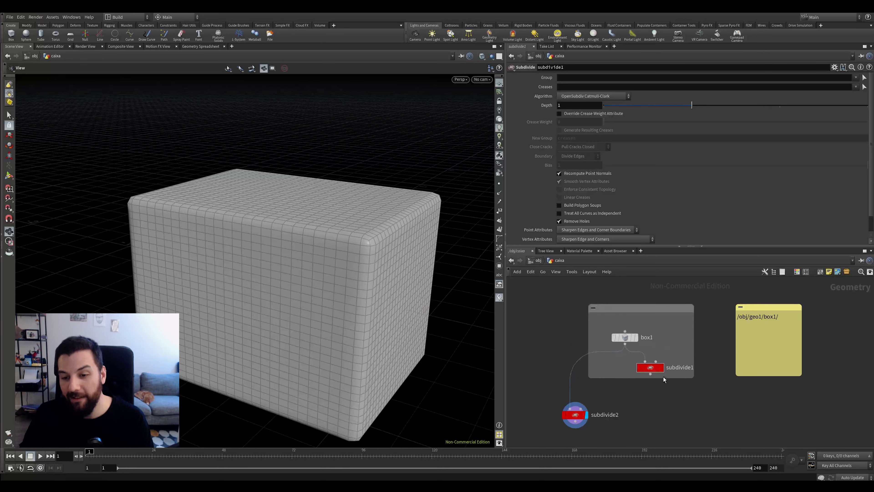
Step: Collapse and expand the network box holding box1 and subdivide1 several times, leaving it expanded
{"action": "scroll", "coordinate": [665, 365], "scroll_direction": "down", "scroll_amount": 3}
{"action": "scroll", "coordinate": [662, 368], "scroll_direction": "up", "scroll_amount": 2}
{"action": "scroll", "coordinate": [606, 307], "scroll_direction": "up", "scroll_amount": 2}
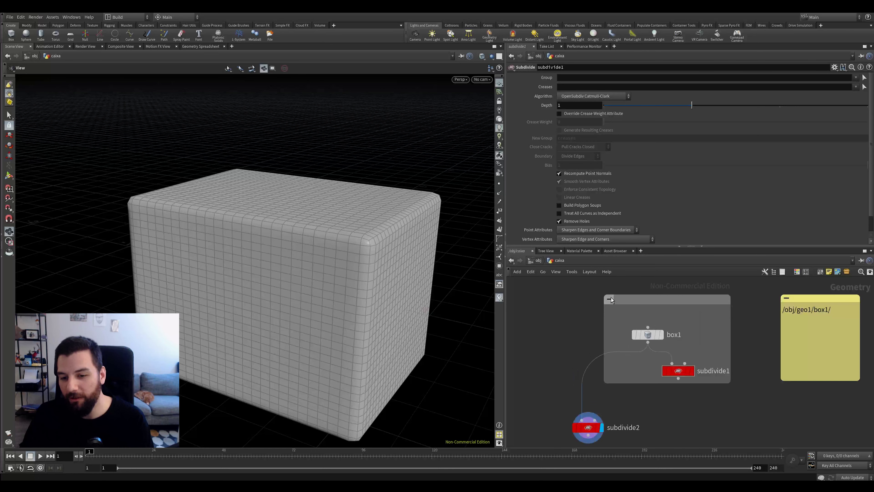
{"action": "left_click", "coordinate": [609, 299]}
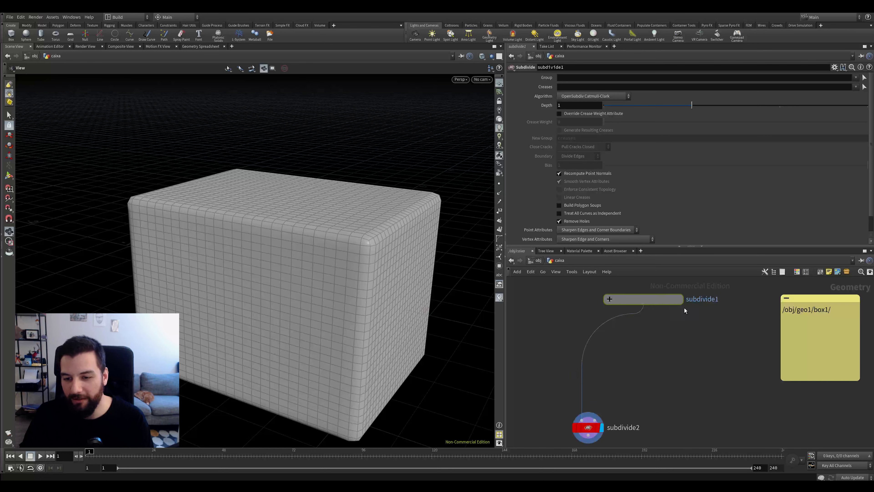
{"action": "left_click", "coordinate": [608, 300]}
{"action": "left_click", "coordinate": [609, 301]}
{"action": "left_click", "coordinate": [609, 301]}
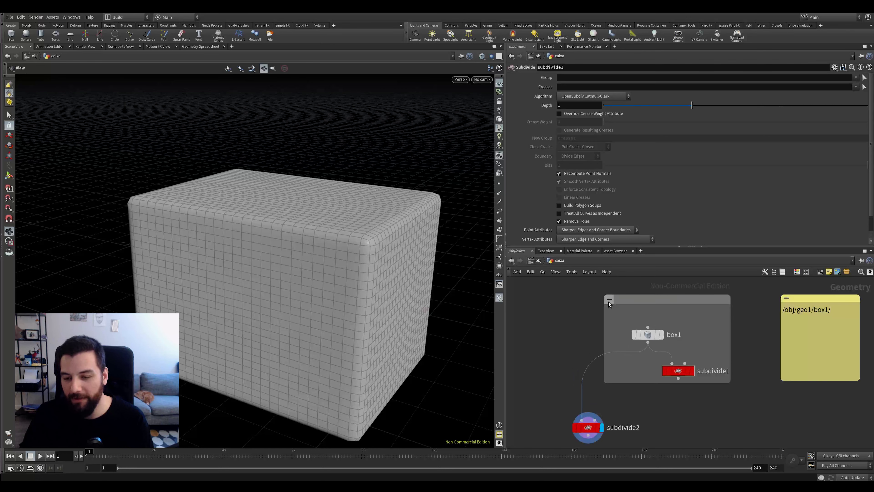
{"action": "left_click", "coordinate": [608, 301]}
{"action": "left_click", "coordinate": [609, 300]}
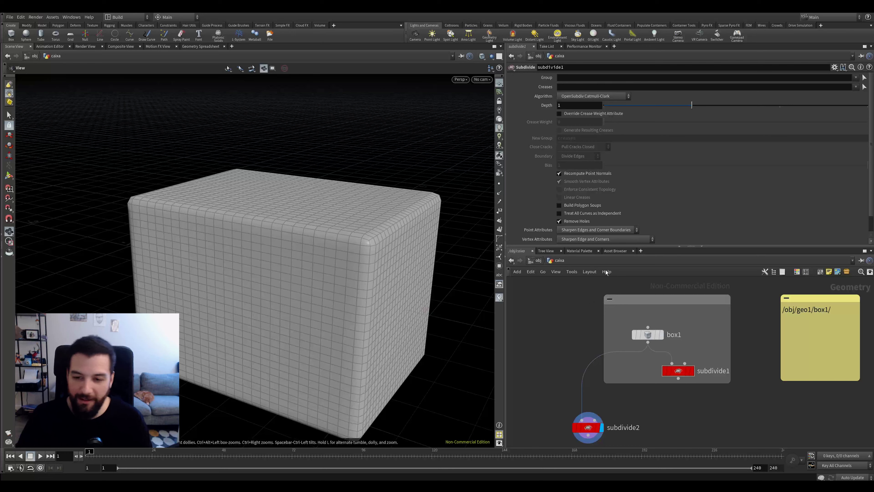
{"action": "left_click", "coordinate": [609, 299]}
{"action": "left_click", "coordinate": [609, 299]}
{"action": "left_click", "coordinate": [609, 299]}
{"action": "left_click", "coordinate": [609, 299]}
Step: Move subdivide1 slightly lower and enlarge the network box so both nodes fit inside with margin
{"action": "left_click_drag", "start_coordinate": [679, 375], "coordinate": [686, 382]}
{"action": "middle_click_drag", "start_coordinate": [743, 402], "coordinate": [730, 409]}
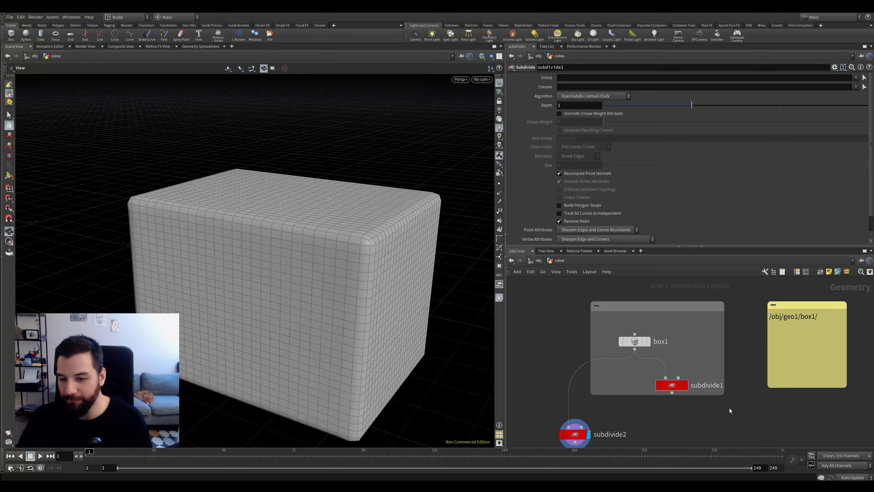
{"action": "left_click_drag", "start_coordinate": [725, 396], "coordinate": [744, 427]}
{"action": "middle_click_drag", "start_coordinate": [744, 403], "coordinate": [730, 389]}
{"action": "scroll", "coordinate": [729, 389], "scroll_direction": "down", "scroll_amount": 1}
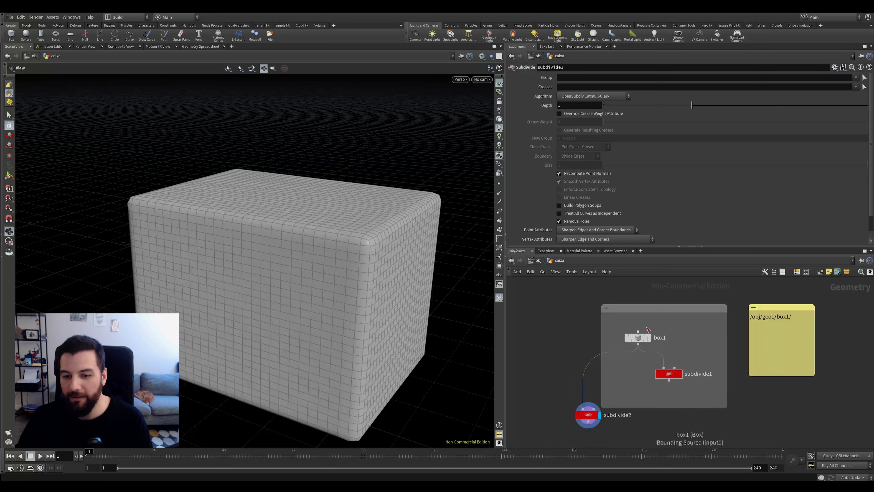
{"action": "middle_click_drag", "start_coordinate": [665, 340], "coordinate": [641, 333]}
Step: Orbit around the box in the viewport and return to the obj network level
{"action": "left_click_drag", "start_coordinate": [445, 260], "coordinate": [405, 284]}
{"action": "middle_click_drag", "start_coordinate": [405, 284], "coordinate": [371, 266]}
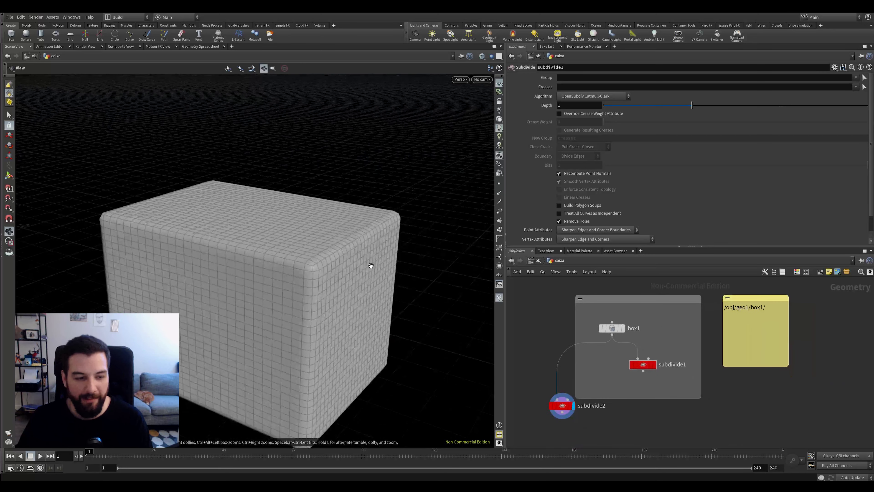
{"action": "left_click_drag", "start_coordinate": [373, 263], "coordinate": [369, 191]}
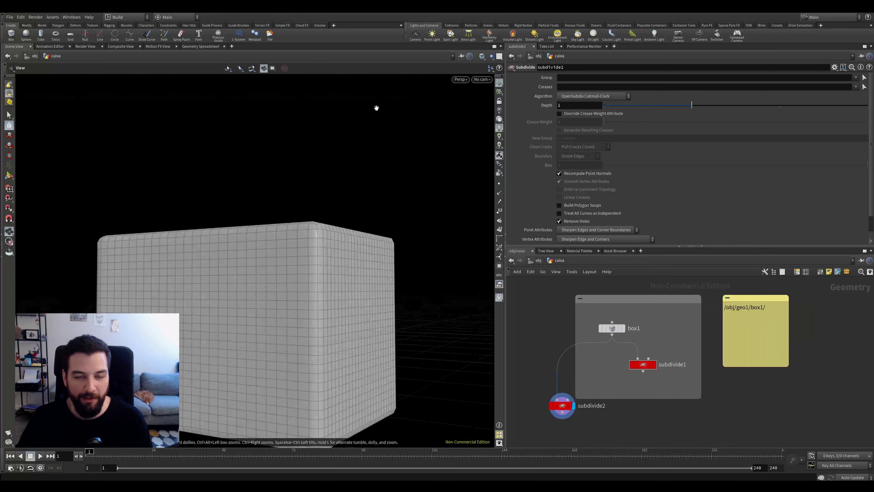
{"action": "left_click_drag", "start_coordinate": [322, 231], "coordinate": [317, 258]}
{"action": "left_click", "coordinate": [538, 261]}
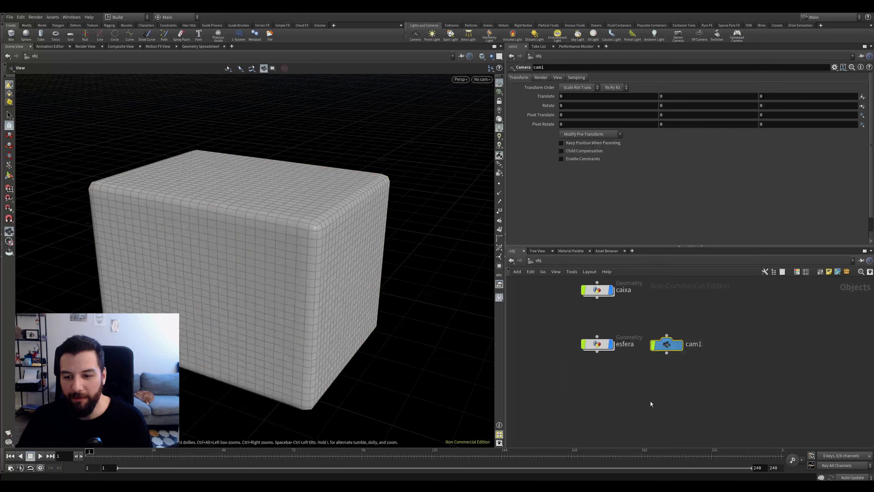
{"action": "left_click_drag", "start_coordinate": [667, 347], "coordinate": [698, 358]}
{"action": "key", "text": "Tab"}
{"action": "type", "text": "cama"}
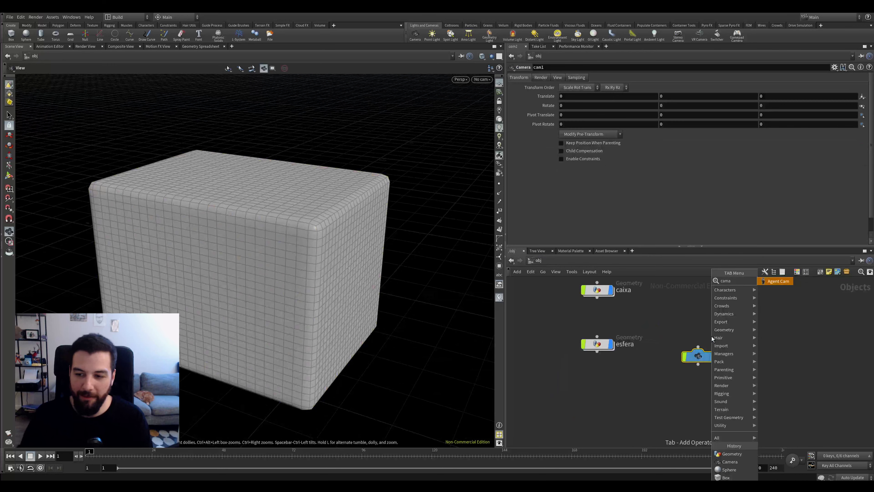
{"action": "key", "text": "Escape"}
Step: Delete the existing cam1 node and create a new camera from an orbited viewport angle of the box
{"action": "key", "text": "Delete"}
{"action": "left_click_drag", "start_coordinate": [424, 194], "coordinate": [386, 117]}
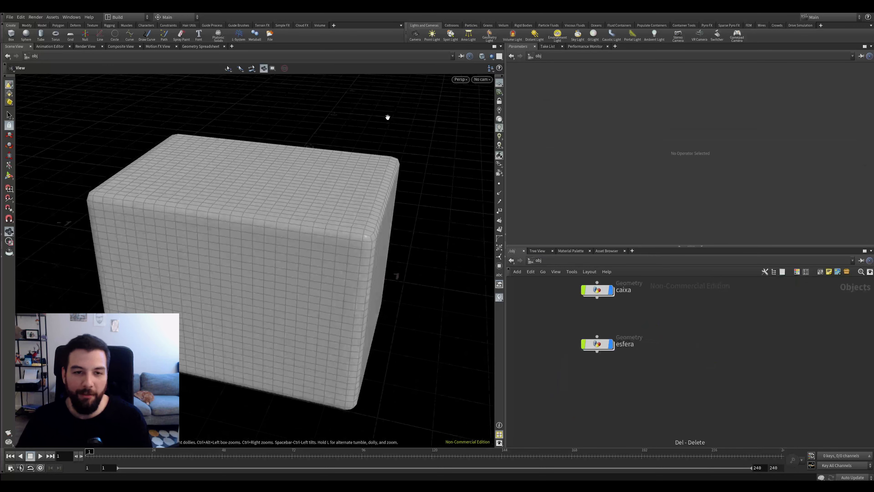
{"action": "left_click", "coordinate": [481, 80]}
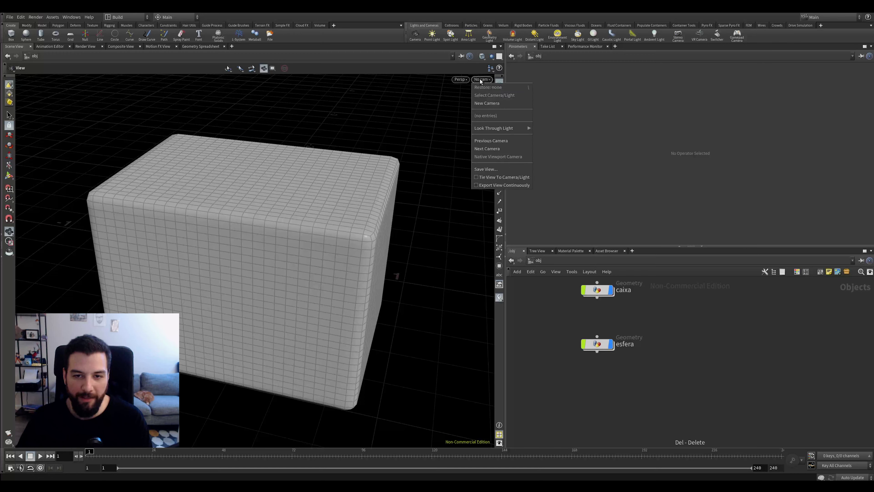
{"action": "left_click", "coordinate": [491, 104]}
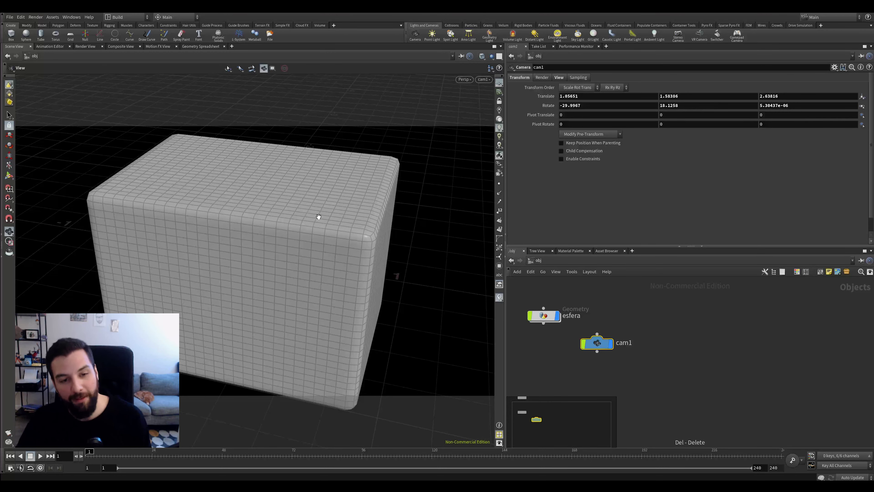
Step: Orbit the viewport out of the camera and look through cam1 again, repeating this several times
{"action": "mouse_move", "coordinate": [318, 216]}
{"action": "left_mouse_down"}
{"action": "mouse_move", "coordinate": [333, 219]}
{"action": "mouse_move", "coordinate": [318, 207]}
{"action": "left_mouse_up"}
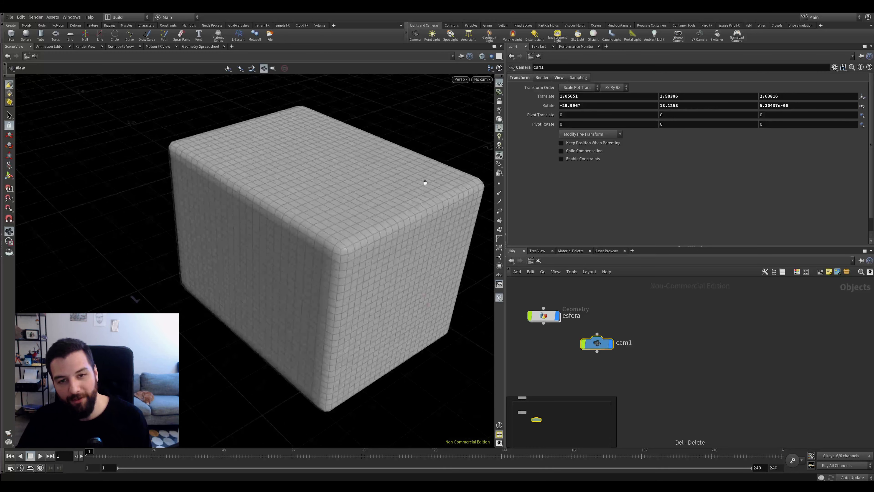
{"action": "left_click_drag", "start_coordinate": [482, 117], "coordinate": [427, 154]}
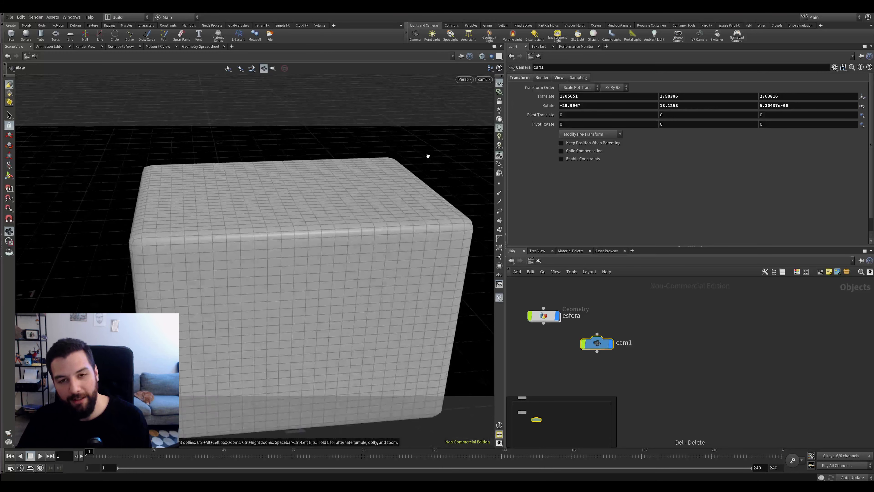
{"action": "left_click", "coordinate": [482, 80]}
{"action": "left_click", "coordinate": [481, 117]}
{"action": "left_click_drag", "start_coordinate": [375, 194], "coordinate": [454, 96]}
{"action": "left_click", "coordinate": [481, 80]}
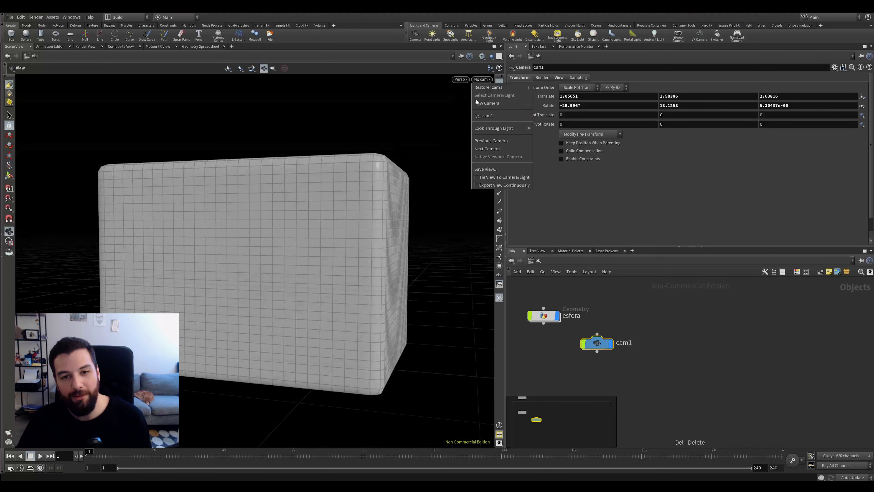
{"action": "left_click", "coordinate": [481, 116]}
{"action": "left_click_drag", "start_coordinate": [400, 181], "coordinate": [428, 150]}
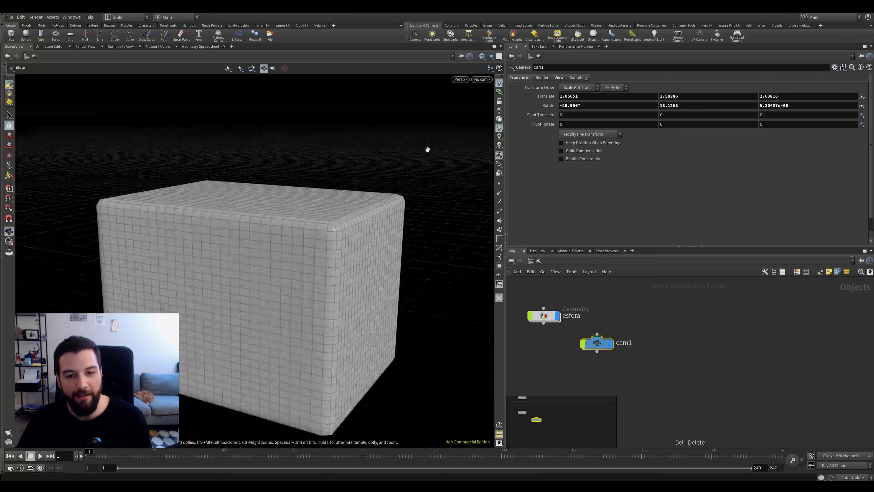
{"action": "left_click", "coordinate": [484, 79]}
{"action": "left_click", "coordinate": [488, 115]}
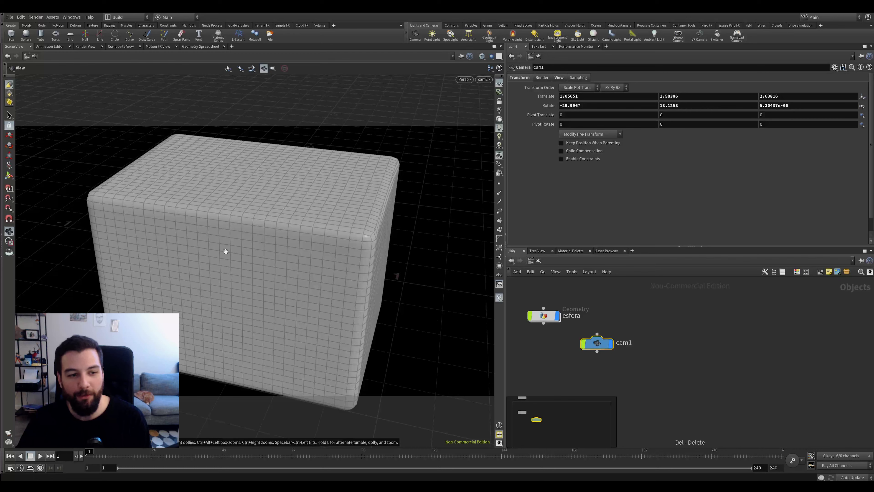
Step: Lock the camera to the view, reposition cam1 by orbiting around the box, and turn the network overview off
{"action": "left_click", "coordinate": [500, 102]}
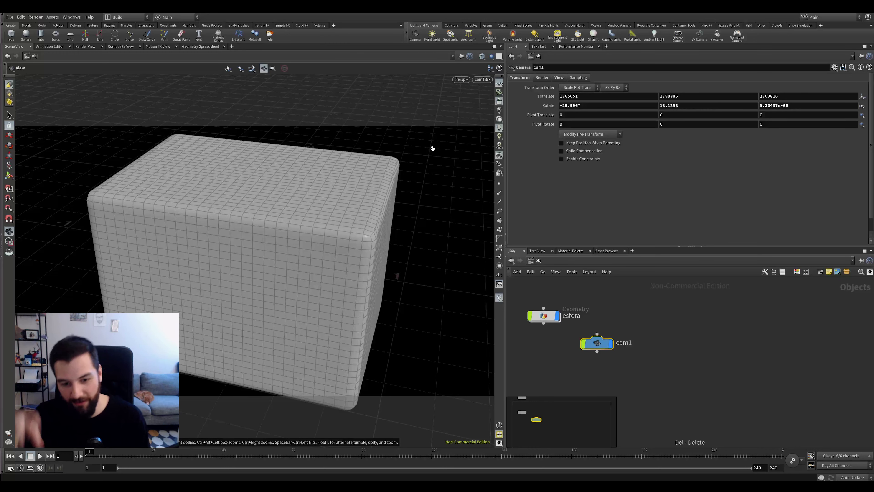
{"action": "left_click_drag", "start_coordinate": [433, 148], "coordinate": [350, 145]}
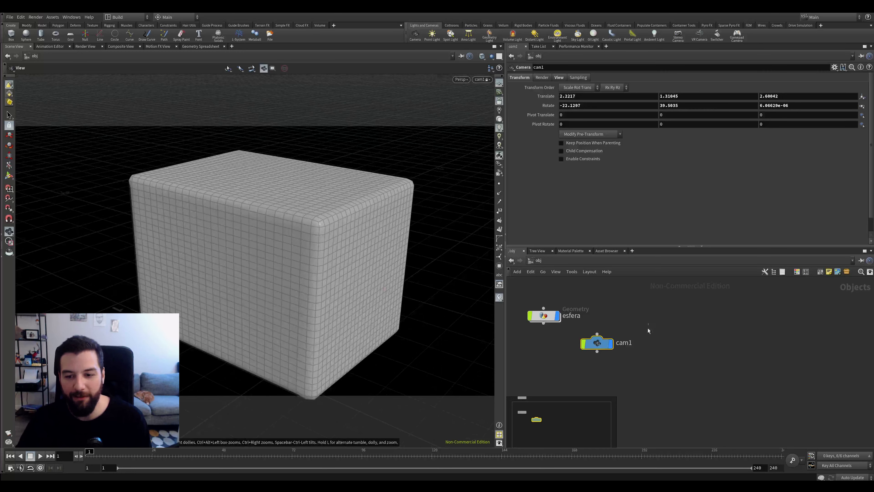
{"action": "key", "text": "o"}
{"action": "left_click_drag", "start_coordinate": [401, 244], "coordinate": [369, 195]}
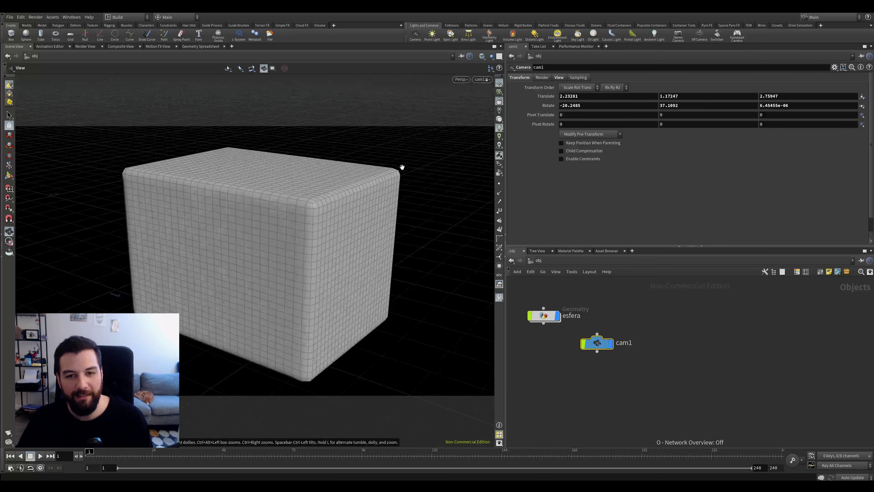
Step: Unlock the camera from the view, and alternate between orbiting freely around the box and looking through cam1
{"action": "left_click", "coordinate": [499, 101]}
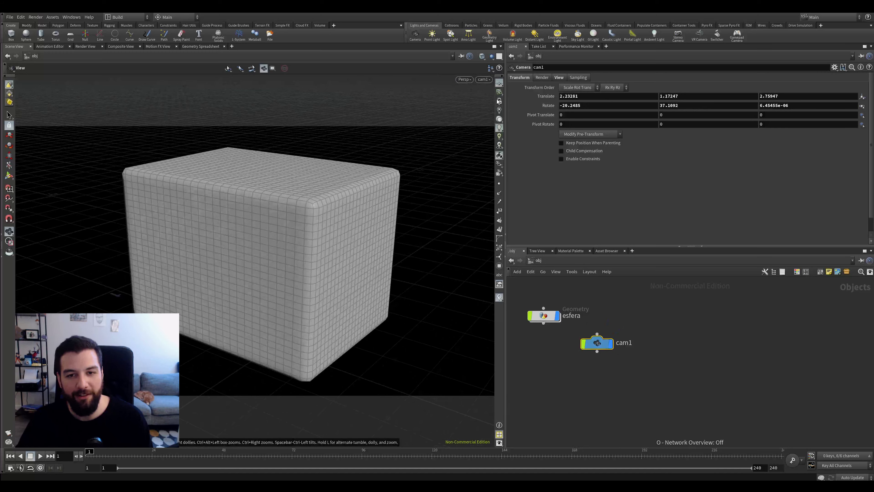
{"action": "left_click_drag", "start_coordinate": [415, 211], "coordinate": [394, 204]}
{"action": "left_click", "coordinate": [482, 79]}
{"action": "left_click", "coordinate": [499, 115]}
{"action": "left_click", "coordinate": [484, 80]}
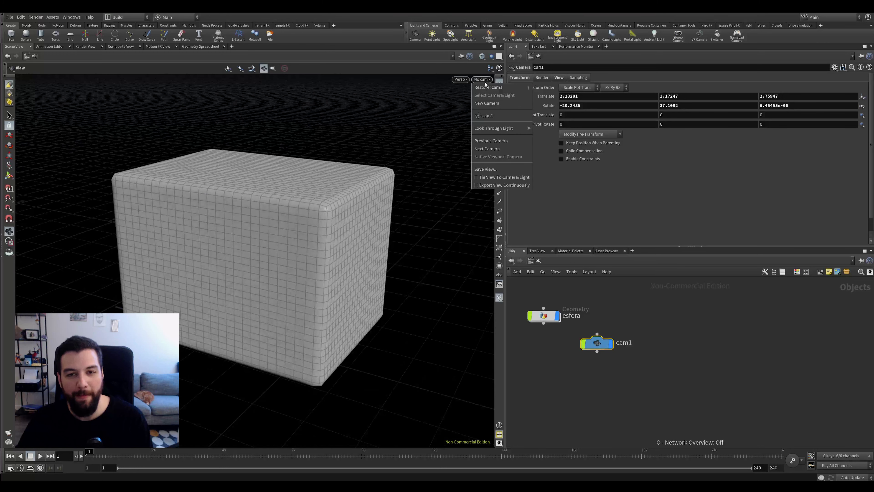
{"action": "left_click", "coordinate": [488, 116]}
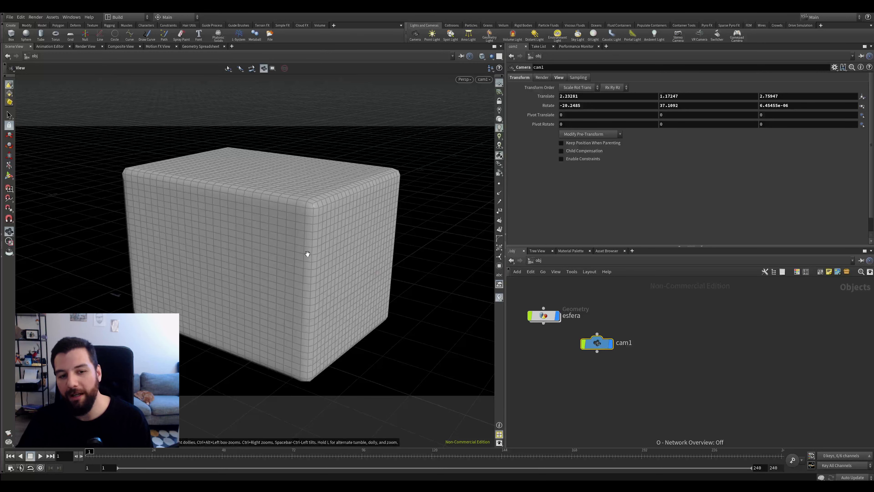
{"action": "left_click_drag", "start_coordinate": [308, 254], "coordinate": [326, 204]}
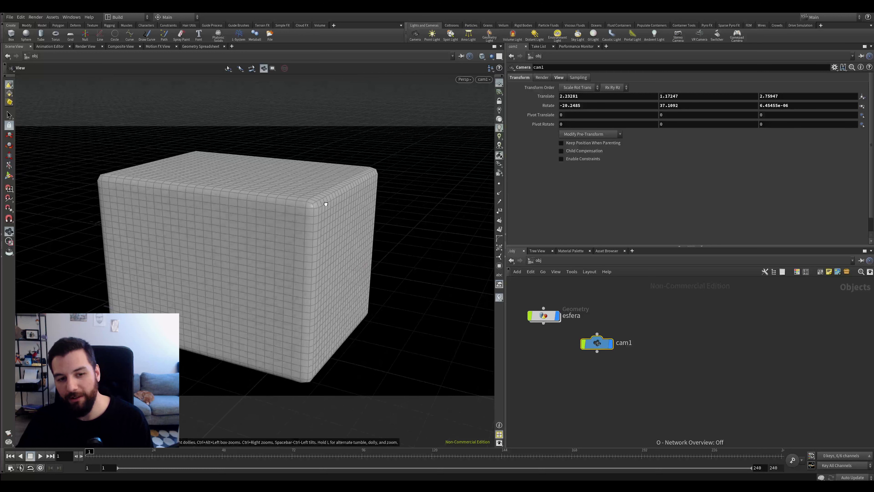
{"action": "left_click", "coordinate": [326, 204]}
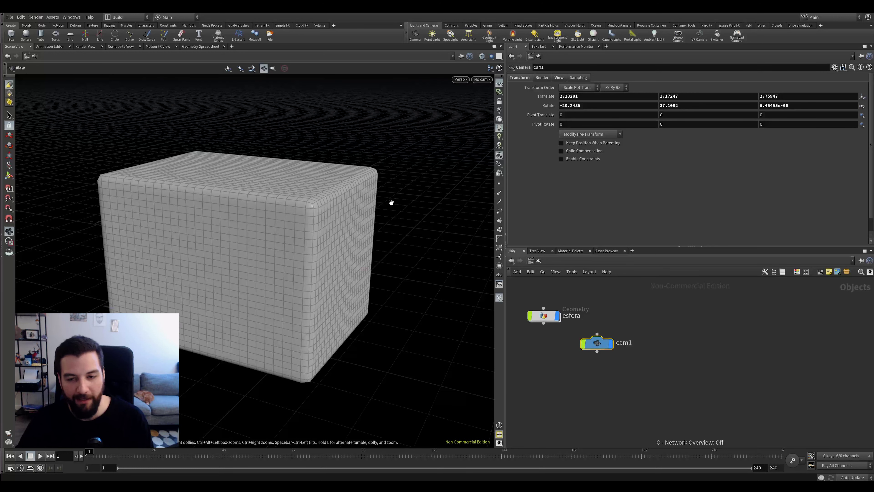
{"action": "left_click_drag", "start_coordinate": [391, 202], "coordinate": [385, 196]}
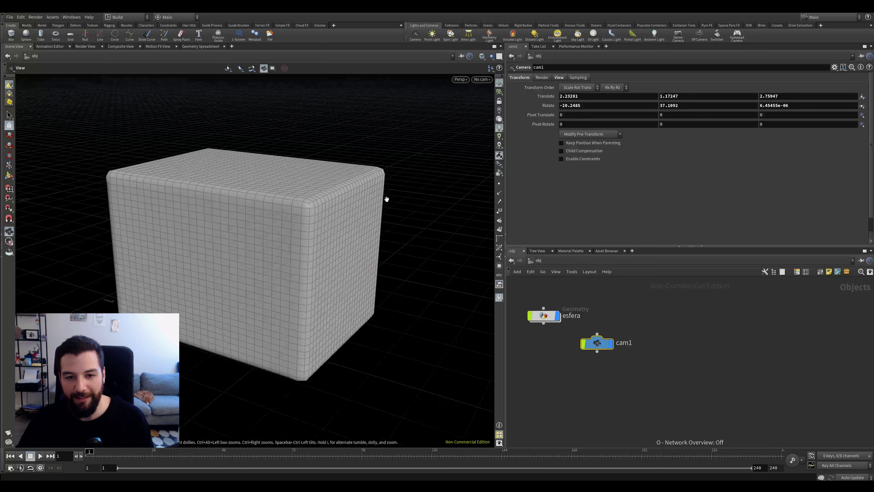
Step: Look through cam1 and set its focal length to 39.6 mm in its view parameters
{"action": "left_click", "coordinate": [559, 77]}
{"action": "left_click", "coordinate": [588, 144]}
{"action": "left_click_drag", "start_coordinate": [689, 133], "coordinate": [671, 133]}
{"action": "left_click", "coordinate": [482, 80]}
{"action": "left_click", "coordinate": [503, 116]}
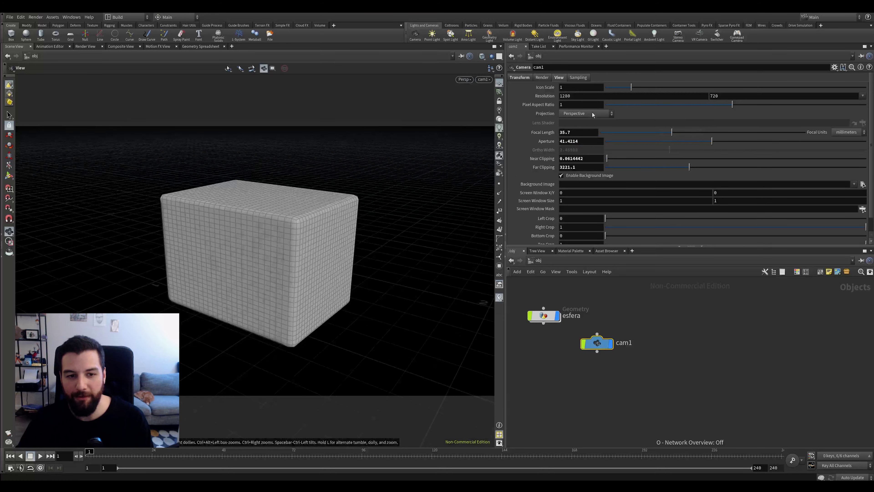
{"action": "mouse_move", "coordinate": [663, 132]}
{"action": "left_mouse_down"}
{"action": "mouse_move", "coordinate": [644, 133]}
{"action": "mouse_move", "coordinate": [728, 133]}
{"action": "mouse_move", "coordinate": [658, 136]}
{"action": "mouse_move", "coordinate": [680, 133]}
{"action": "left_mouse_up"}
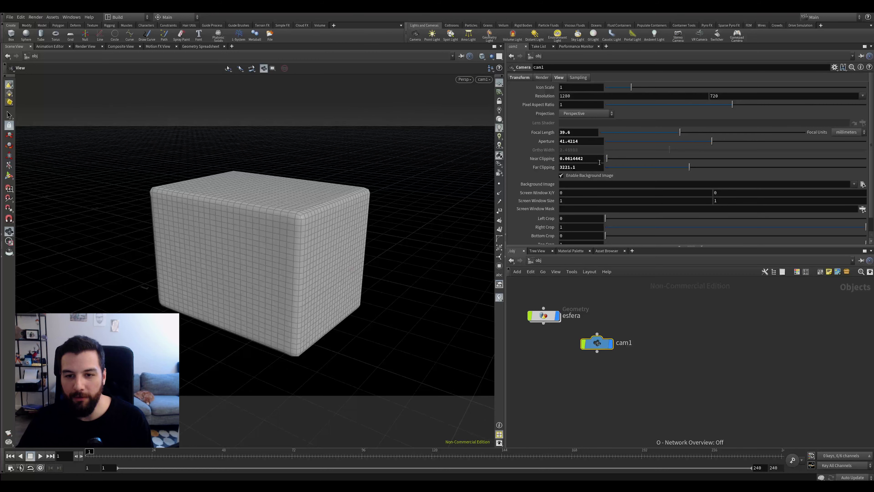
Step: Lower cam1's far clipping to 3.17 to cut off the box, and compare by orbiting out of cam1 and back
{"action": "left_click_drag", "start_coordinate": [655, 173], "coordinate": [599, 172]}
{"action": "middle_click_drag", "start_coordinate": [600, 171], "coordinate": [594, 177]}
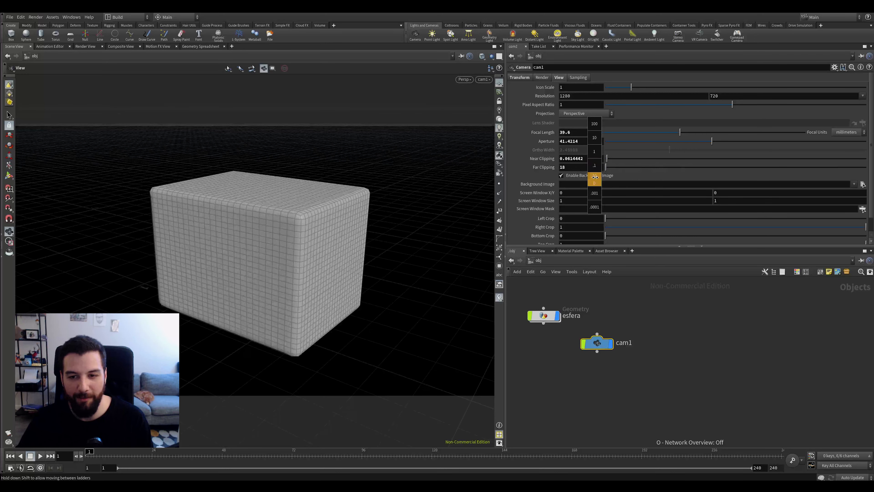
{"action": "middle_click_drag", "start_coordinate": [176, 196], "coordinate": [684, 179]}
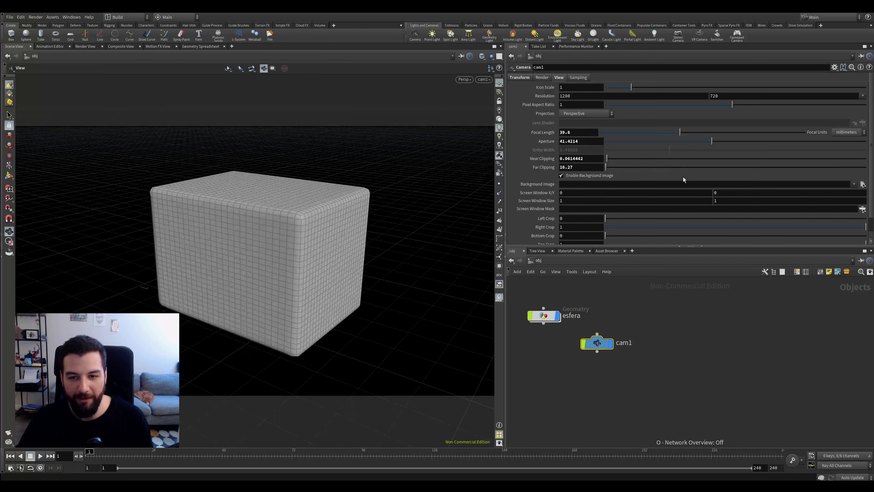
{"action": "middle_click_drag", "start_coordinate": [585, 176], "coordinate": [169, 155]}
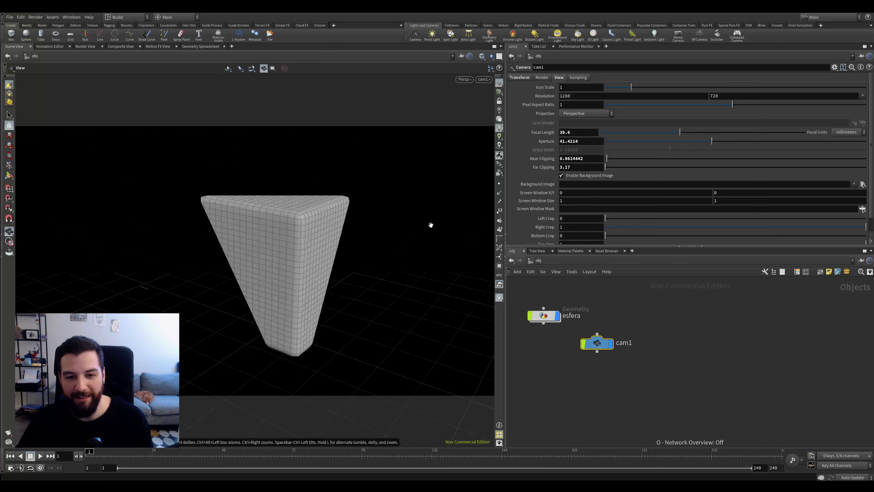
{"action": "left_click_drag", "start_coordinate": [368, 208], "coordinate": [401, 190]}
{"action": "left_click", "coordinate": [482, 80]}
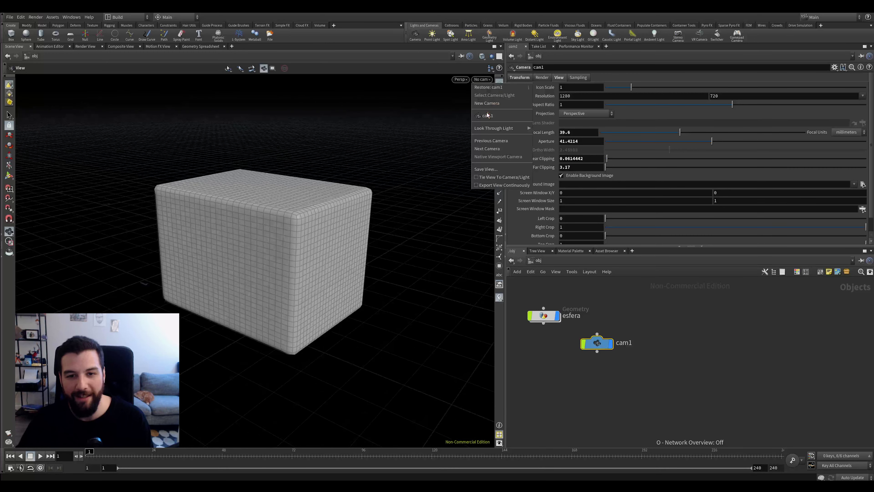
{"action": "left_click", "coordinate": [488, 115]}
Step: Set cam1's far clipping to 1000
{"action": "middle_click_drag", "start_coordinate": [580, 164], "coordinate": [839, 208]}
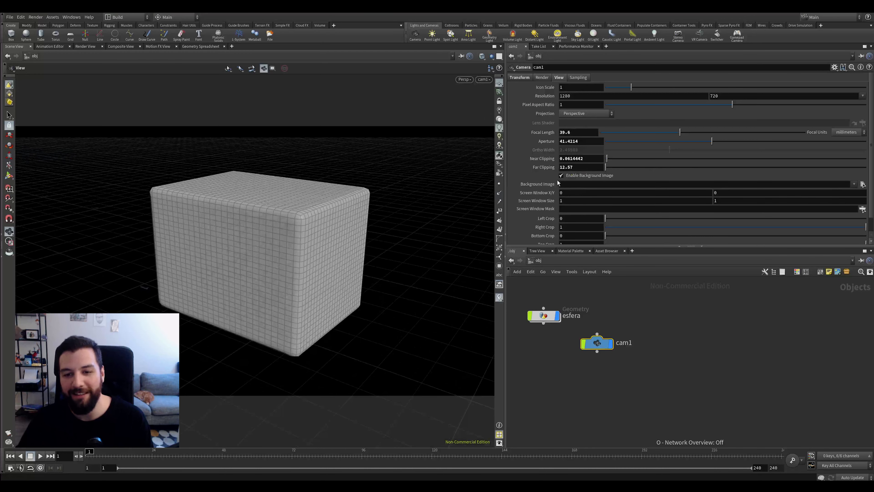
{"action": "left_click", "coordinate": [573, 167]}
{"action": "type", "text": "1000"}
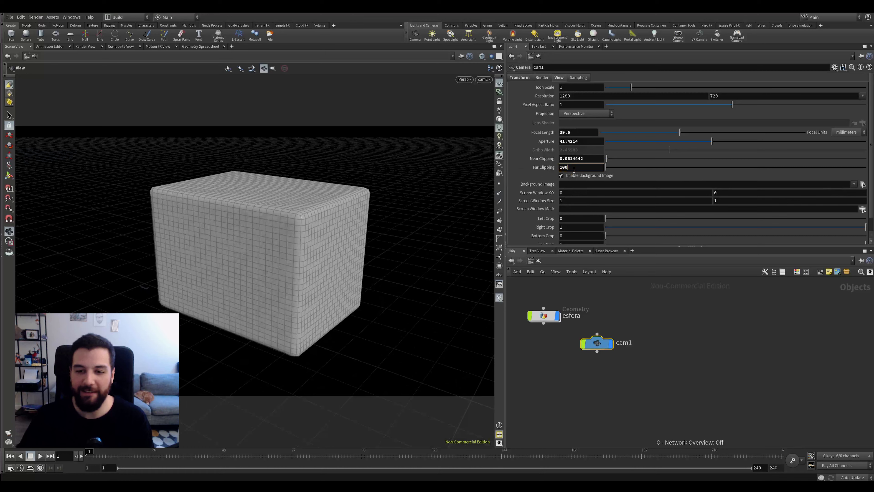
{"action": "key", "text": "Return"}
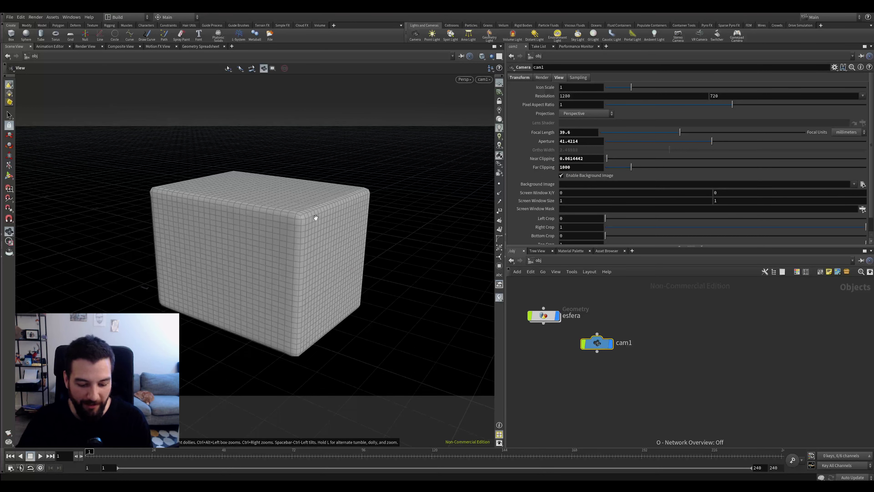
Step: Examine the viewport display options for markers, guides, visualizers, geometry, scene and view
{"action": "key", "text": "d"}
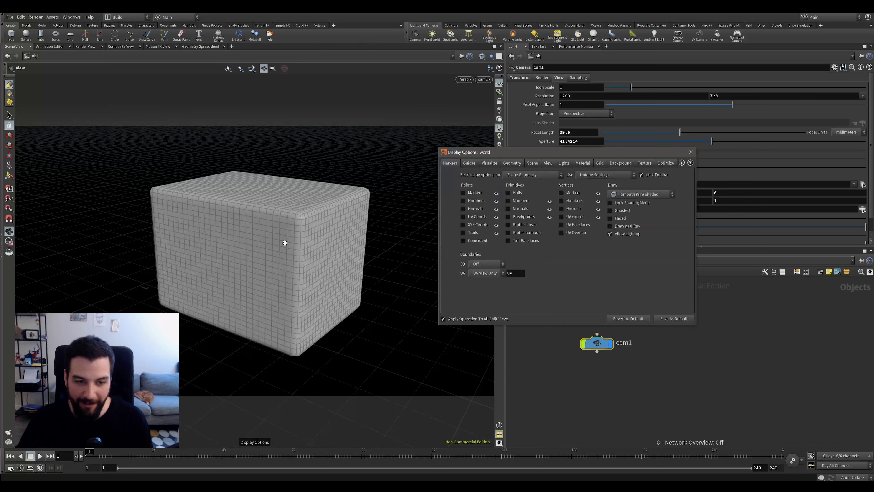
{"action": "left_click_drag", "start_coordinate": [571, 153], "coordinate": [479, 162]}
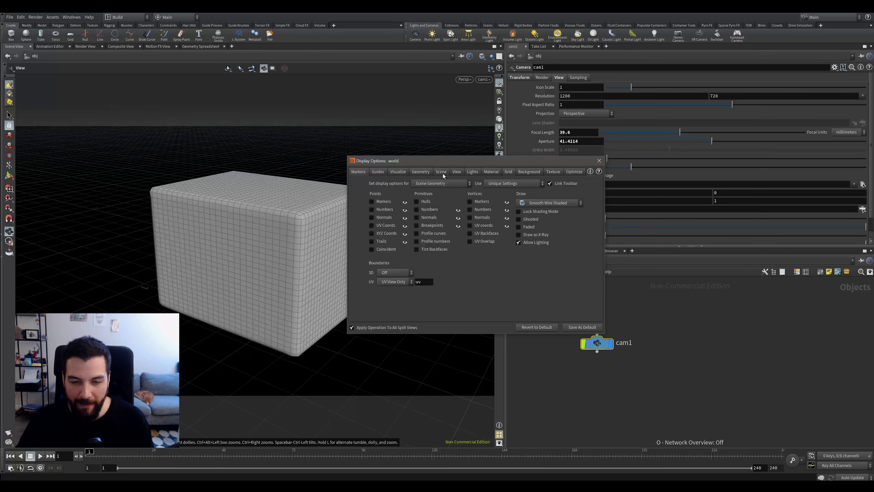
{"action": "left_click", "coordinate": [421, 174]}
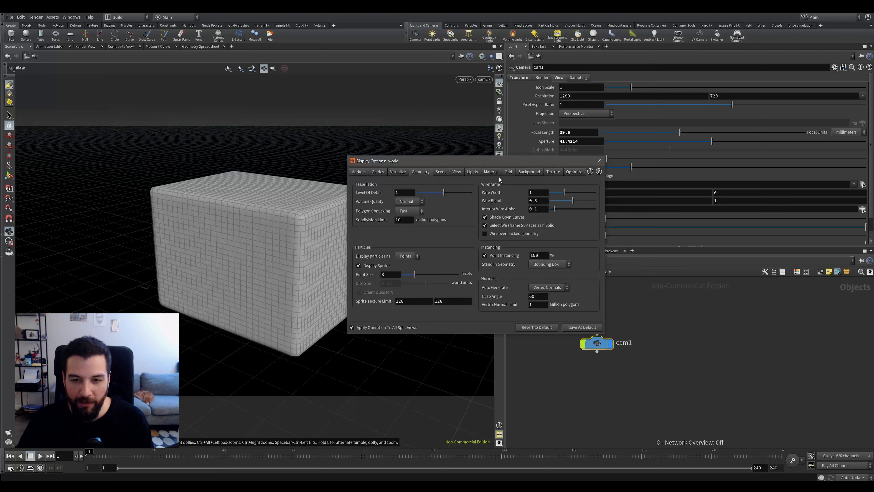
{"action": "left_click", "coordinate": [442, 173]}
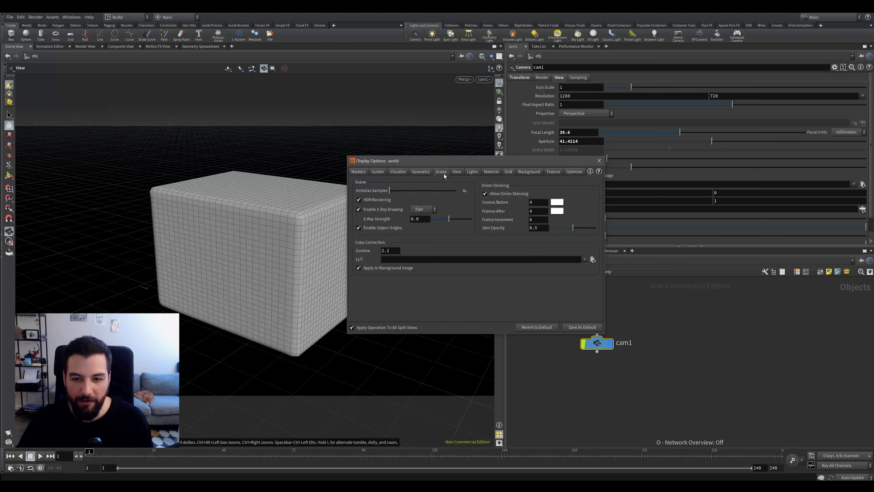
{"action": "left_click", "coordinate": [399, 172]}
{"action": "left_click", "coordinate": [378, 172]}
{"action": "left_click", "coordinate": [359, 173]}
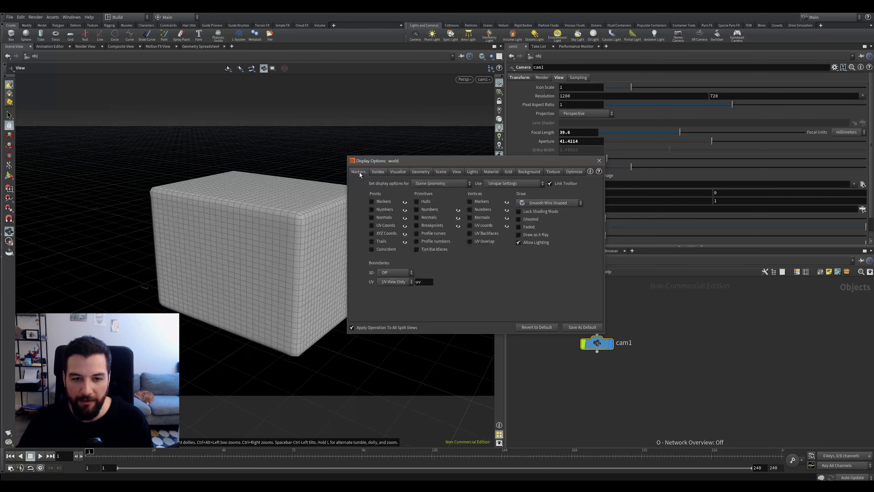
{"action": "left_click", "coordinate": [398, 172]}
{"action": "left_click", "coordinate": [420, 172]}
{"action": "left_click", "coordinate": [442, 172]}
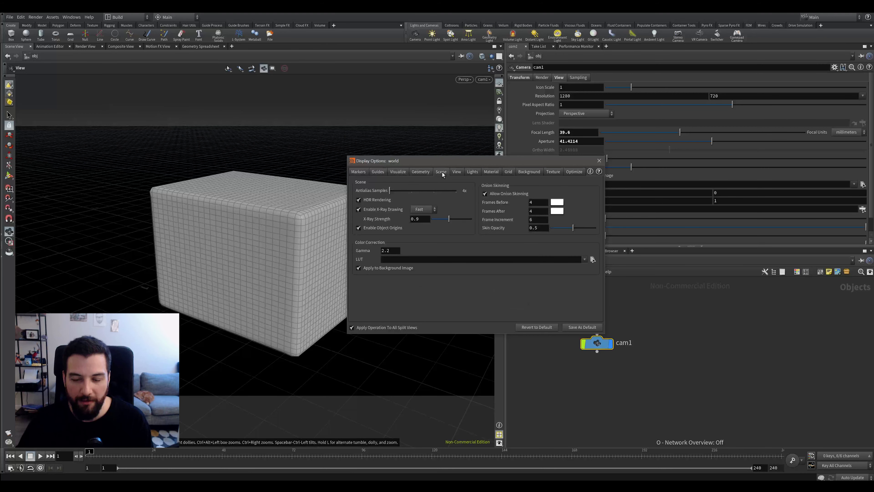
{"action": "left_click", "coordinate": [460, 172]}
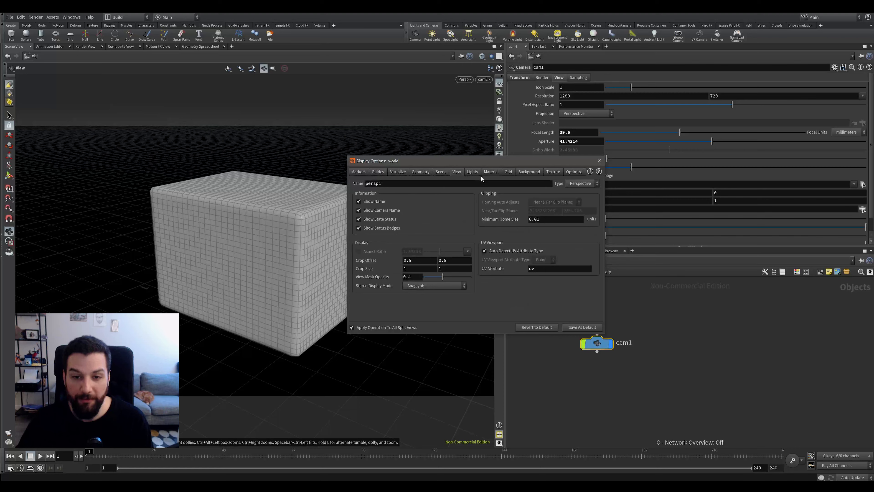
Step: Orbit the viewport out of cam1 and set Homing Auto Adjusts to Neither Clip Plane in the display options
{"action": "left_click_drag", "start_coordinate": [470, 160], "coordinate": [439, 171]}
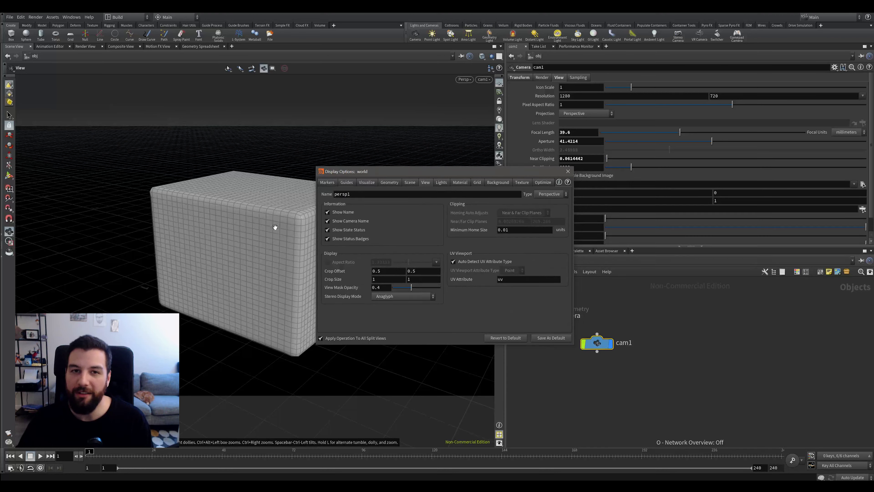
{"action": "left_click_drag", "start_coordinate": [279, 211], "coordinate": [280, 207]}
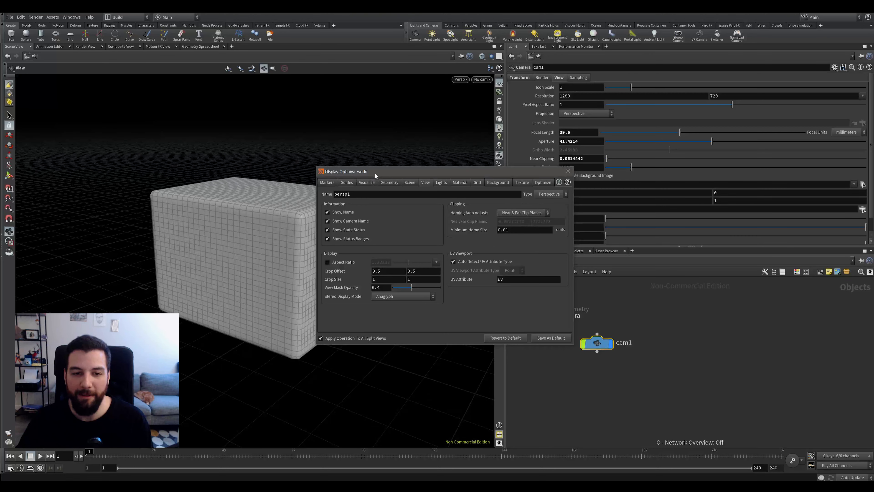
{"action": "left_click_drag", "start_coordinate": [375, 176], "coordinate": [363, 192]}
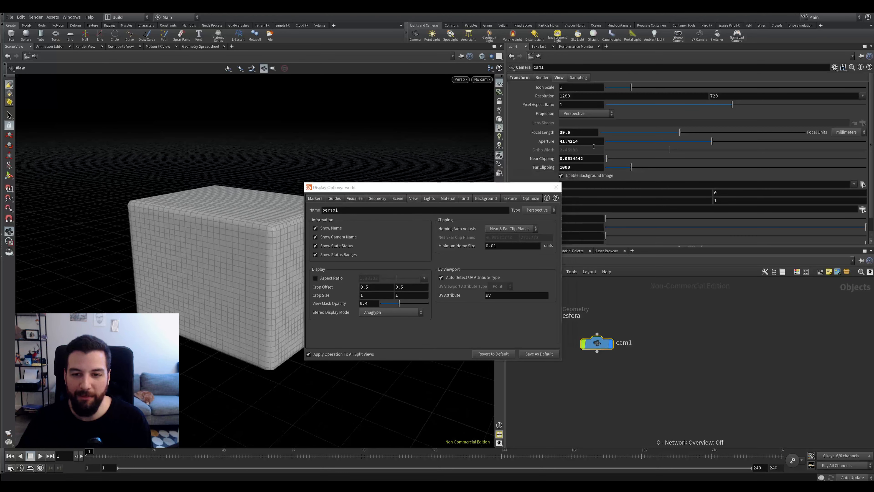
{"action": "left_click", "coordinate": [507, 227]}
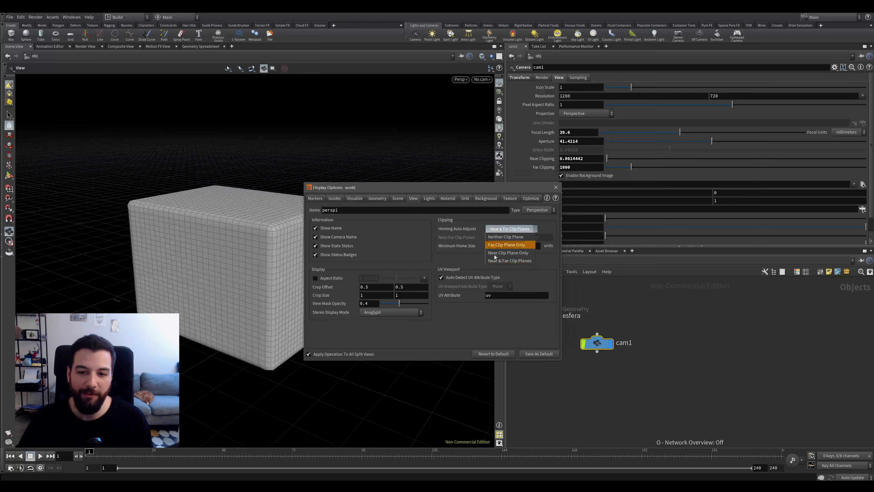
{"action": "left_click", "coordinate": [524, 230]}
{"action": "left_click", "coordinate": [527, 232]}
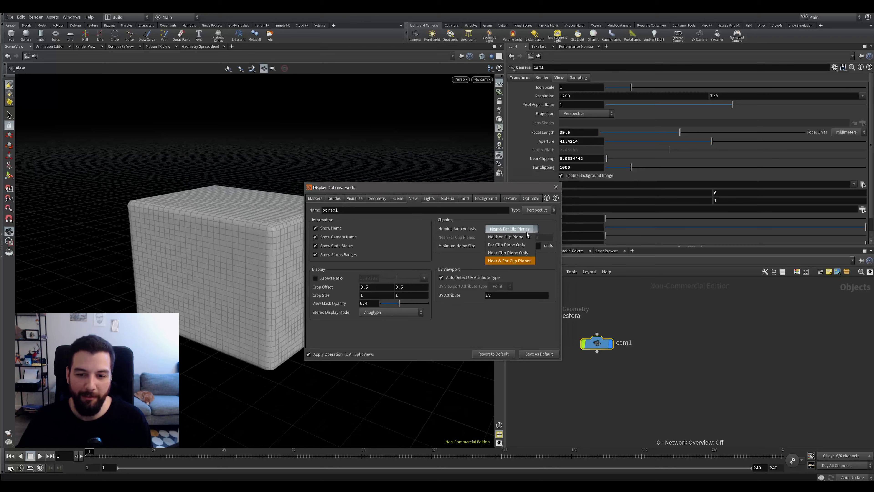
{"action": "left_click", "coordinate": [517, 237]}
Step: Lower the viewport's far clip plane to 3.473 so that it cuts through the box
{"action": "middle_click", "coordinate": [544, 239]}
{"action": "middle_click_drag", "start_coordinate": [544, 238], "coordinate": [544, 213]}
{"action": "middle_click_drag", "start_coordinate": [490, 217], "coordinate": [456, 222]}
{"action": "middle_click_drag", "start_coordinate": [546, 240], "coordinate": [507, 247]}
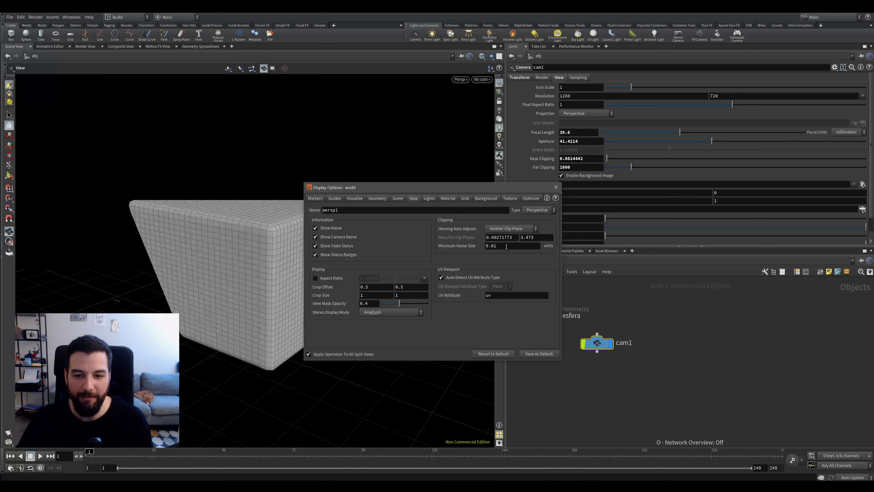
Step: Keep Homing Auto Adjusts on Neither Clip Plane, set the viewport's far clip plane to 10000, and close the display options
{"action": "left_click", "coordinate": [518, 230]}
{"action": "left_click", "coordinate": [514, 258]}
{"action": "left_click", "coordinate": [509, 228]}
{"action": "left_click", "coordinate": [510, 236]}
{"action": "type", "text": "10000"}
{"action": "key", "text": "Return"}
{"action": "left_click_drag", "start_coordinate": [483, 184], "coordinate": [541, 204]}
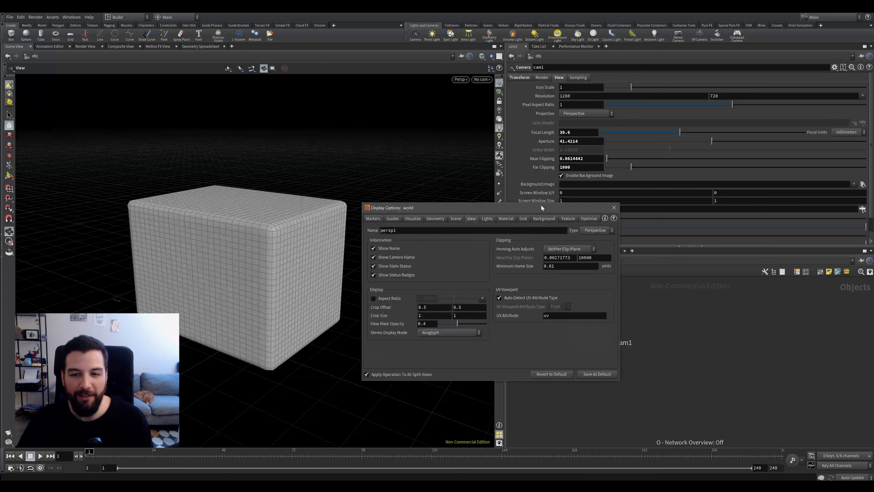
{"action": "left_click", "coordinate": [614, 208]}
Step: Orbit around the box in and out of cam1, and review the viewport's clipping settings in the display options
{"action": "left_click_drag", "start_coordinate": [377, 201], "coordinate": [364, 169]}
{"action": "left_click", "coordinate": [478, 82]}
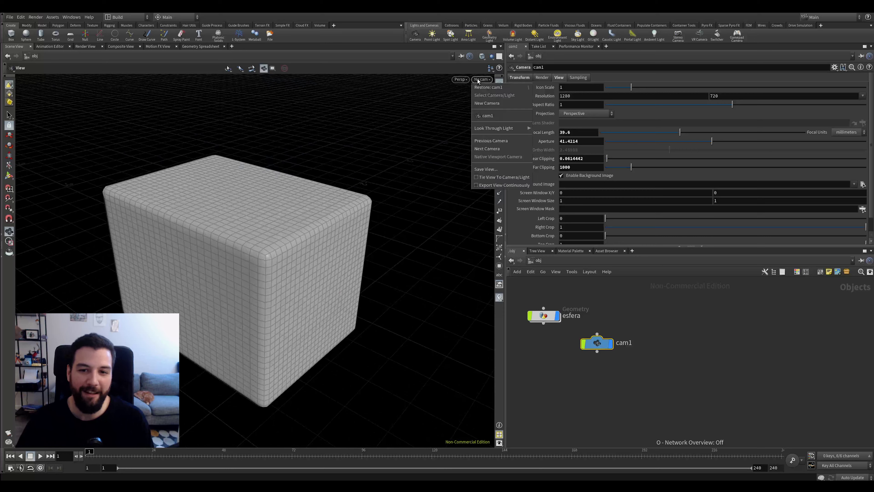
{"action": "left_click", "coordinate": [485, 116]}
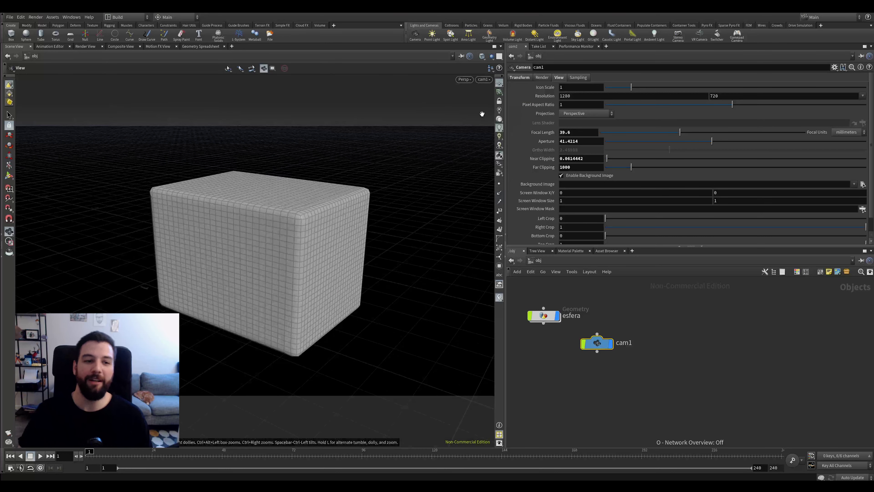
{"action": "left_click_drag", "start_coordinate": [355, 215], "coordinate": [475, 139]}
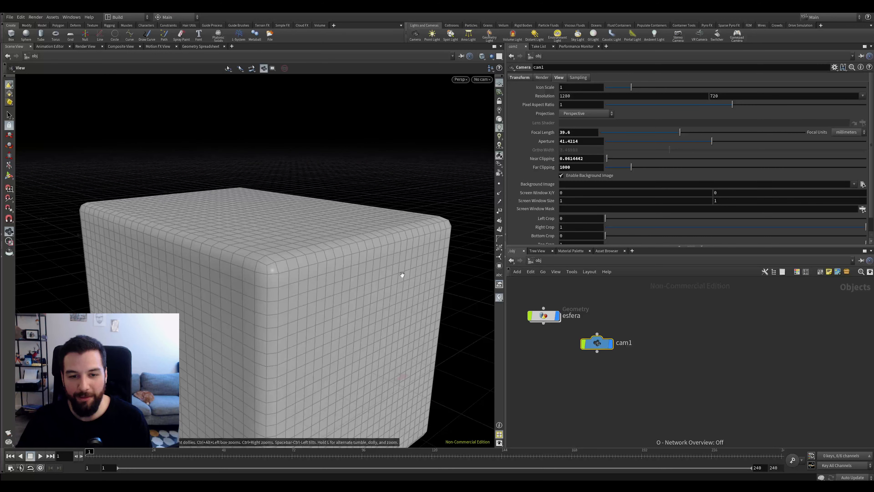
{"action": "left_click_drag", "start_coordinate": [402, 275], "coordinate": [412, 249]}
{"action": "key", "text": "d"}
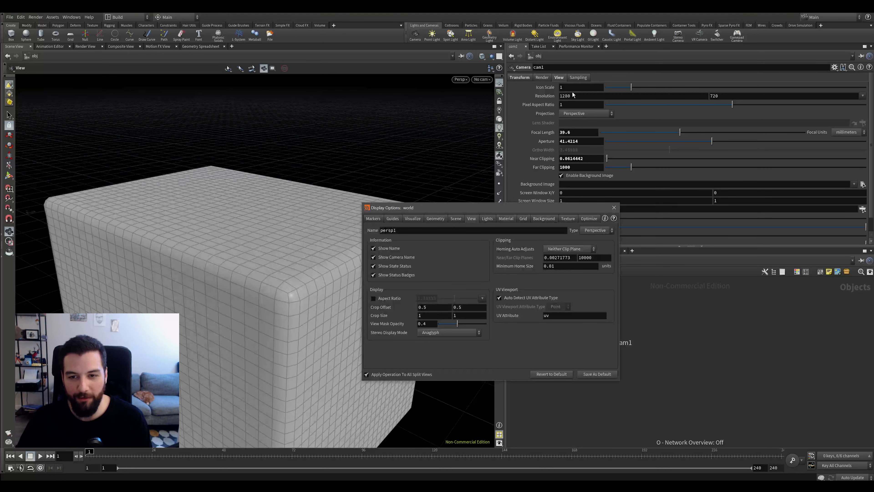
{"action": "left_click", "coordinate": [614, 208]}
Step: Look through cam1 again and examine its remaining view parameters, down to the crop settings
{"action": "left_click_drag", "start_coordinate": [417, 196], "coordinate": [396, 172]}
{"action": "left_click", "coordinate": [482, 79]}
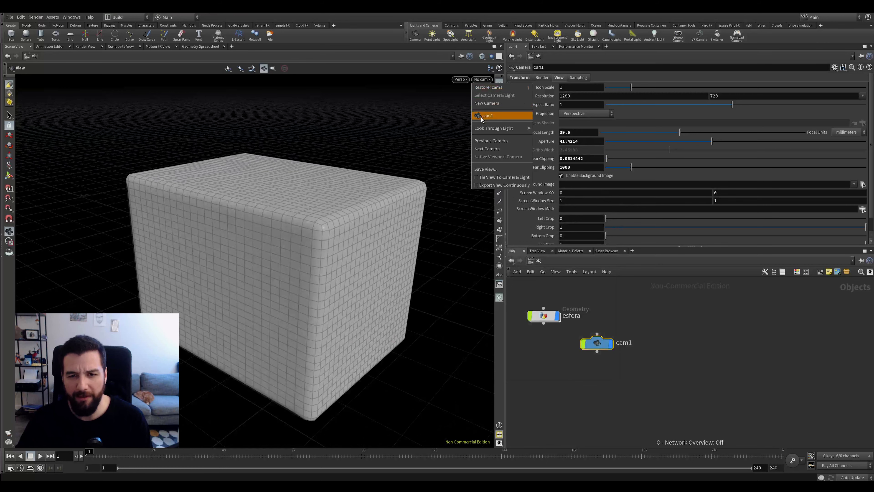
{"action": "left_click", "coordinate": [480, 115]}
{"action": "left_click_drag", "start_coordinate": [607, 220], "coordinate": [443, 229]}
{"action": "scroll", "coordinate": [585, 217], "scroll_direction": "down", "scroll_amount": 2}
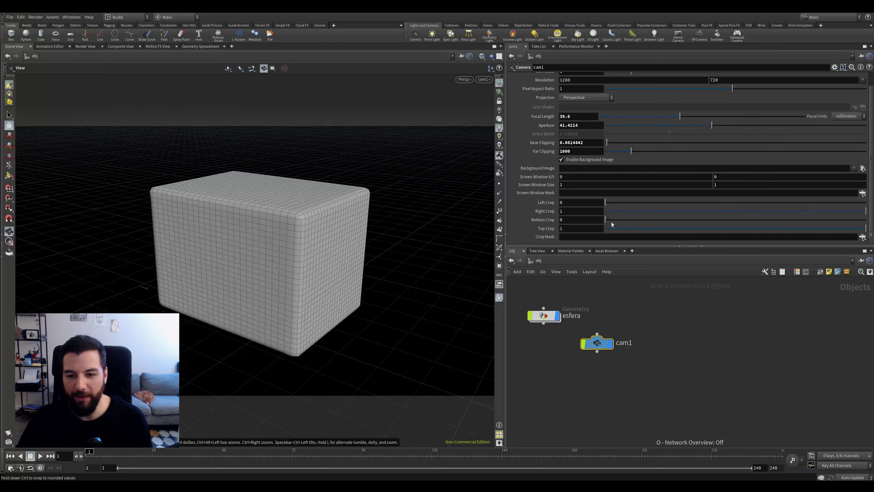
Step: Try changing one of cam1's parameter values and undo the change
{"action": "middle_click_drag", "start_coordinate": [575, 179], "coordinate": [592, 185]}
{"action": "key", "text": "ctrl+z"}
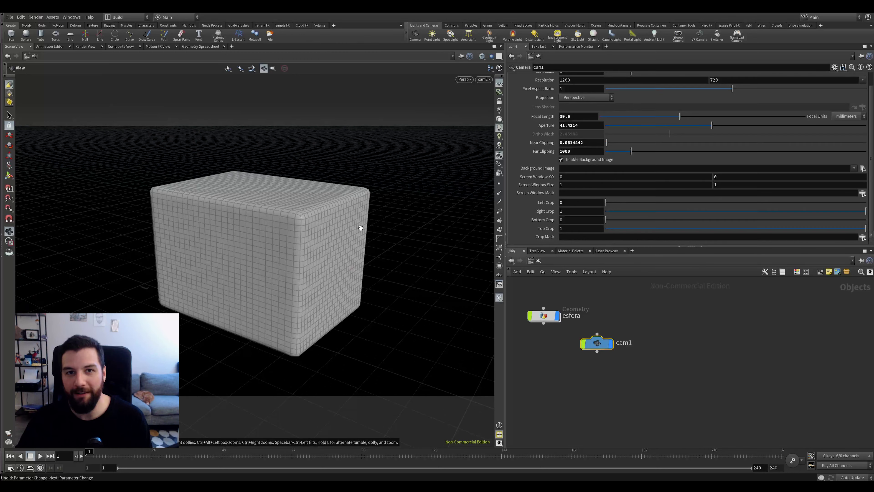
{"action": "scroll", "coordinate": [667, 186], "scroll_direction": "up", "scroll_amount": 2}
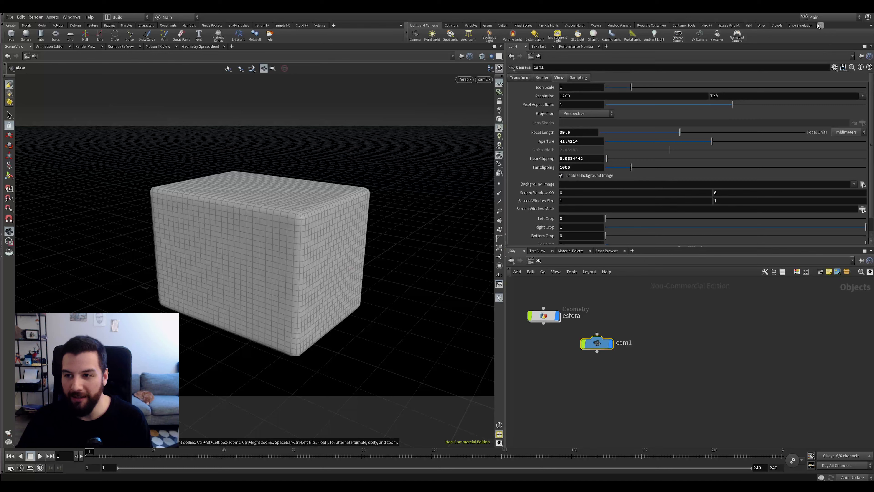
Step: Open the help page for the cam1 Camera node and move its window up over the viewport
{"action": "left_click_drag", "start_coordinate": [682, 322], "coordinate": [611, 401]}
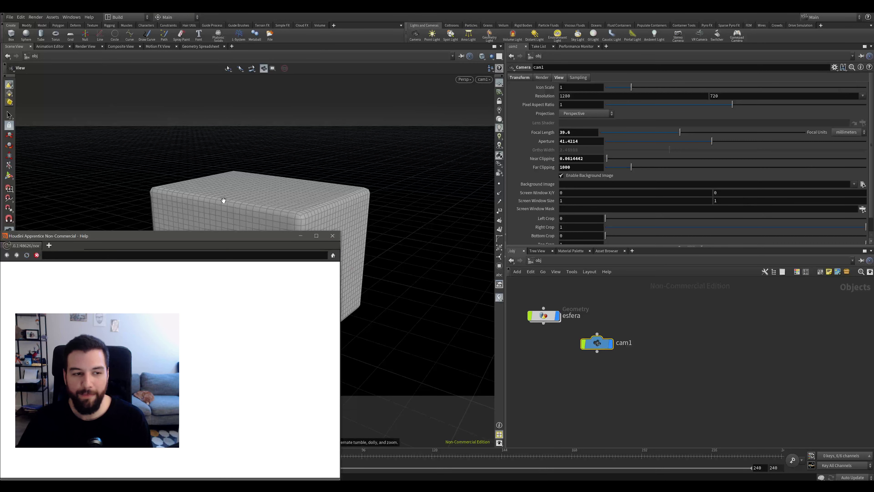
{"action": "left_click_drag", "start_coordinate": [225, 236], "coordinate": [316, 115]}
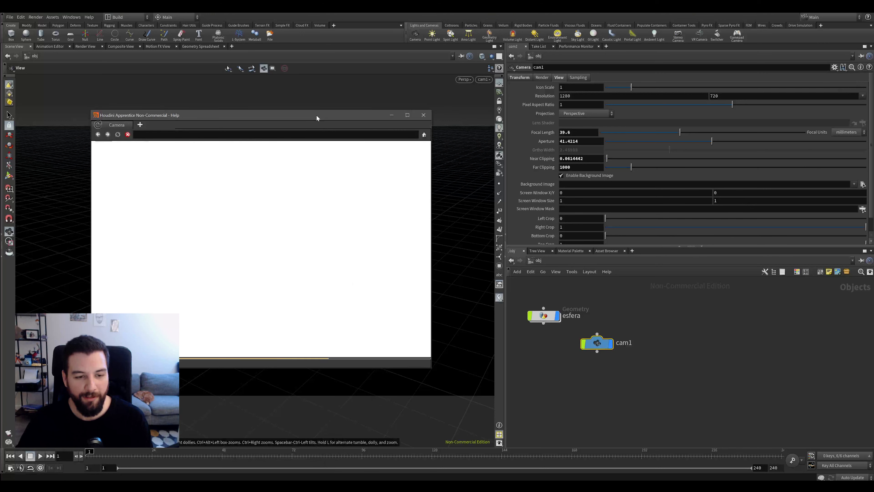
{"action": "scroll", "coordinate": [325, 211], "scroll_direction": "down", "scroll_amount": 1}
{"action": "scroll", "coordinate": [325, 211], "scroll_direction": "up", "scroll_amount": 1}
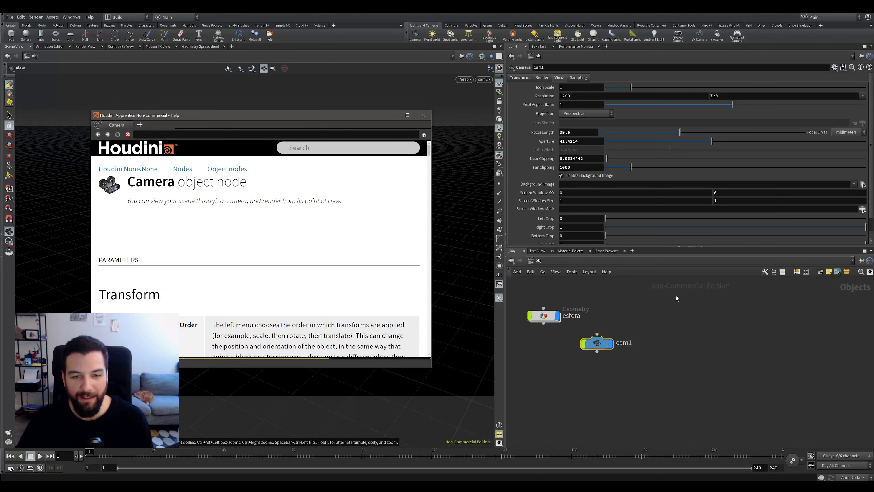
{"action": "left_click", "coordinate": [621, 341]}
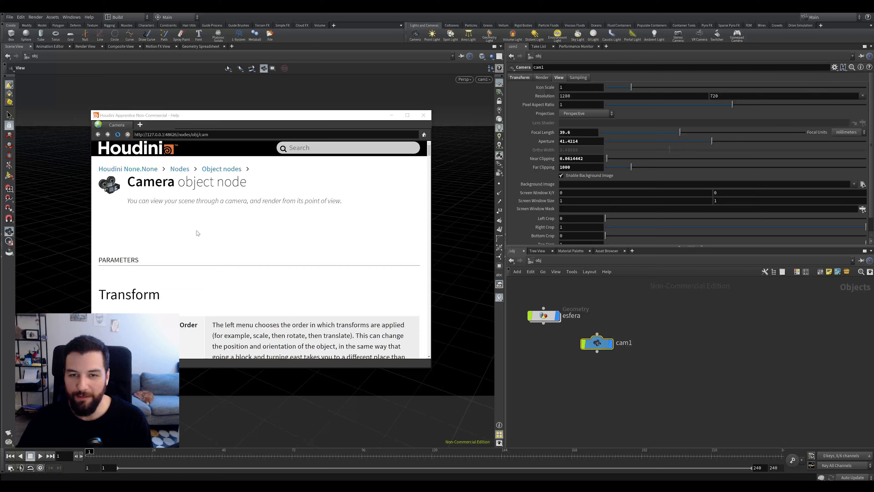
Step: Read through the Transform parameter descriptions on the Camera help page and close the help window
{"action": "scroll", "coordinate": [164, 245], "scroll_direction": "down", "scroll_amount": 2}
{"action": "scroll", "coordinate": [165, 246], "scroll_direction": "down", "scroll_amount": 10}
{"action": "scroll", "coordinate": [167, 248], "scroll_direction": "up", "scroll_amount": 11}
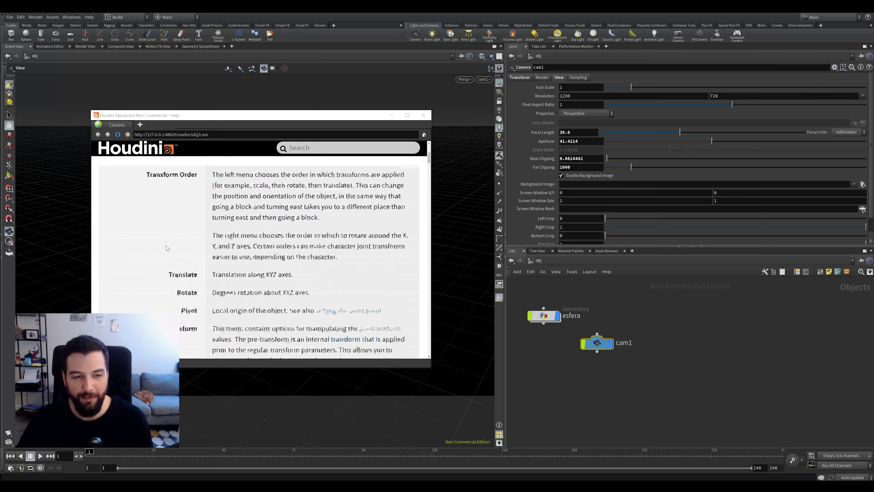
{"action": "scroll", "coordinate": [168, 248], "scroll_direction": "down", "scroll_amount": 3}
{"action": "scroll", "coordinate": [167, 248], "scroll_direction": "up", "scroll_amount": 3}
{"action": "scroll", "coordinate": [168, 249], "scroll_direction": "down", "scroll_amount": 7}
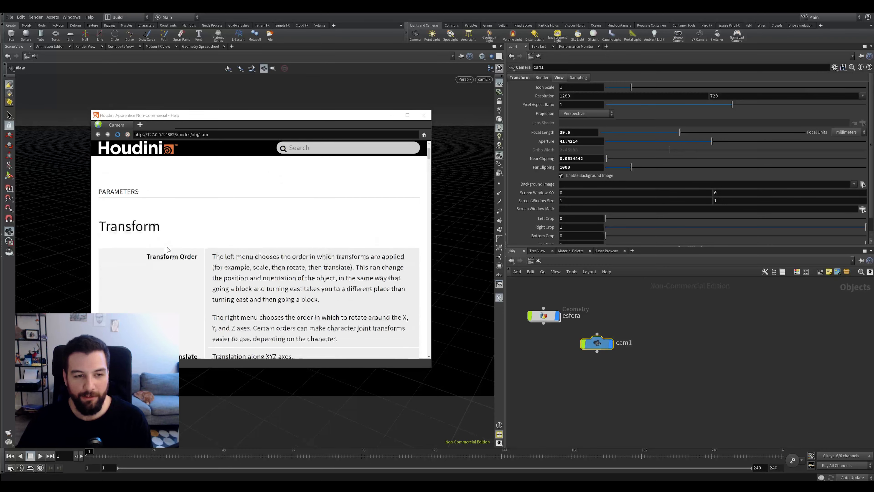
{"action": "scroll", "coordinate": [169, 249], "scroll_direction": "down", "scroll_amount": 5}
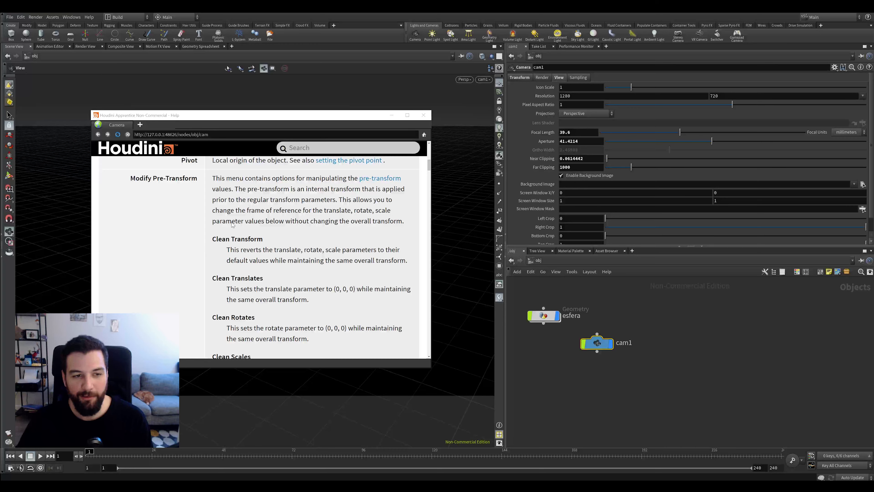
{"action": "scroll", "coordinate": [232, 225], "scroll_direction": "up", "scroll_amount": 10}
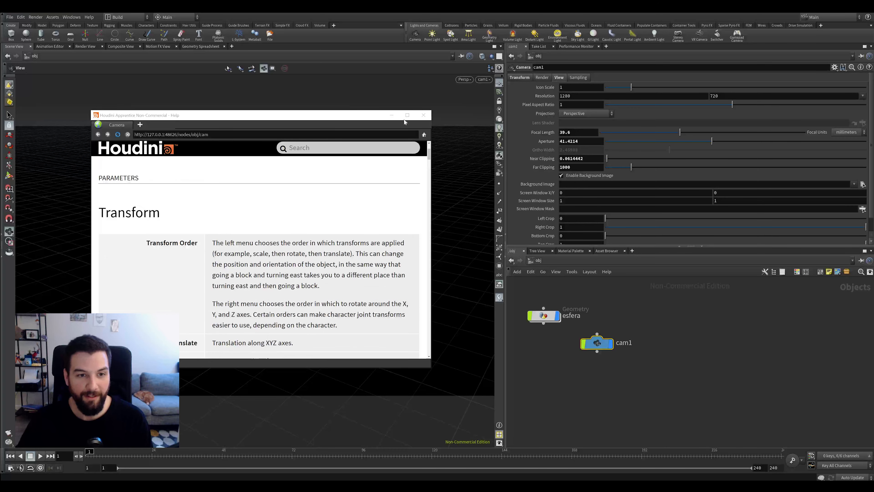
{"action": "left_click", "coordinate": [424, 115]}
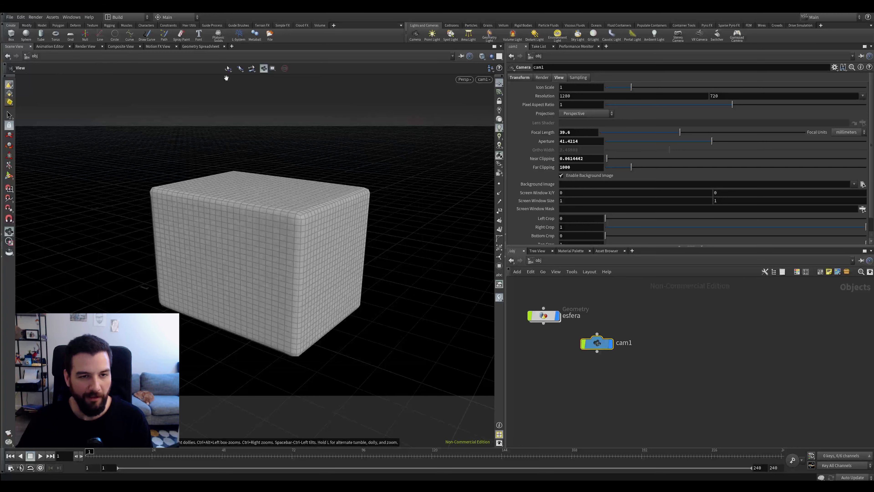
Step: Leave the cam1 view by orbiting around the box, and switch the viewport layout to Four Views
{"action": "left_click_drag", "start_coordinate": [341, 105], "coordinate": [347, 154]}
{"action": "left_click_drag", "start_coordinate": [428, 129], "coordinate": [365, 189]}
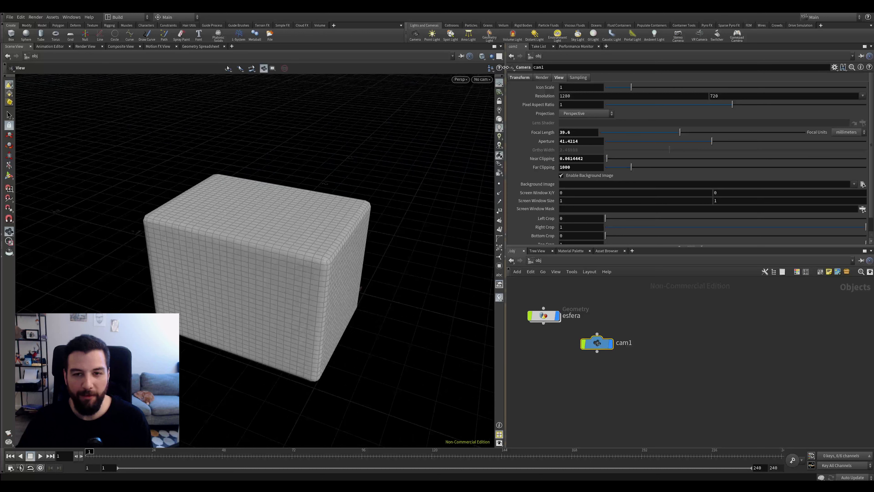
{"action": "left_click", "coordinate": [499, 56]}
{"action": "left_click", "coordinate": [499, 56]}
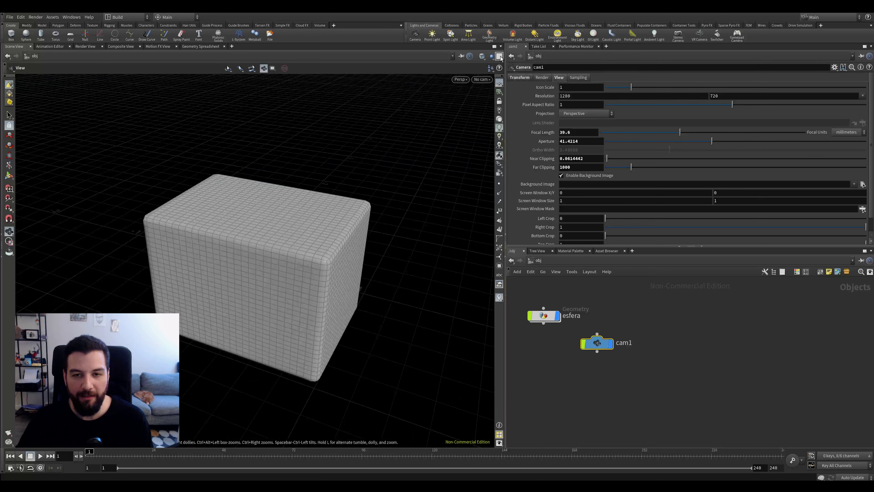
{"action": "left_click", "coordinate": [499, 57]}
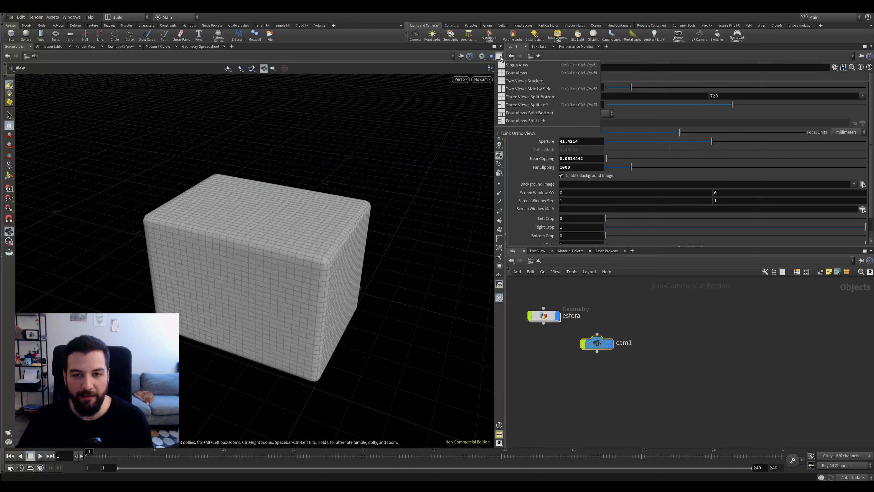
{"action": "left_click", "coordinate": [517, 73]}
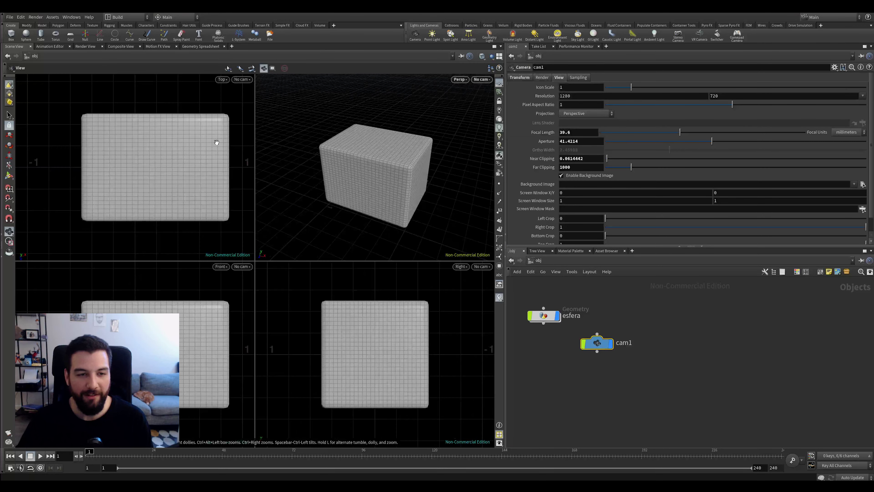
Step: Try navigating in each of the four views, and switch the viewport layout to Two Views Stacked
{"action": "middle_click_drag", "start_coordinate": [211, 147], "coordinate": [175, 167]}
{"action": "scroll", "coordinate": [175, 161], "scroll_direction": "down", "scroll_amount": 3}
{"action": "middle_click_drag", "start_coordinate": [228, 315], "coordinate": [182, 288]}
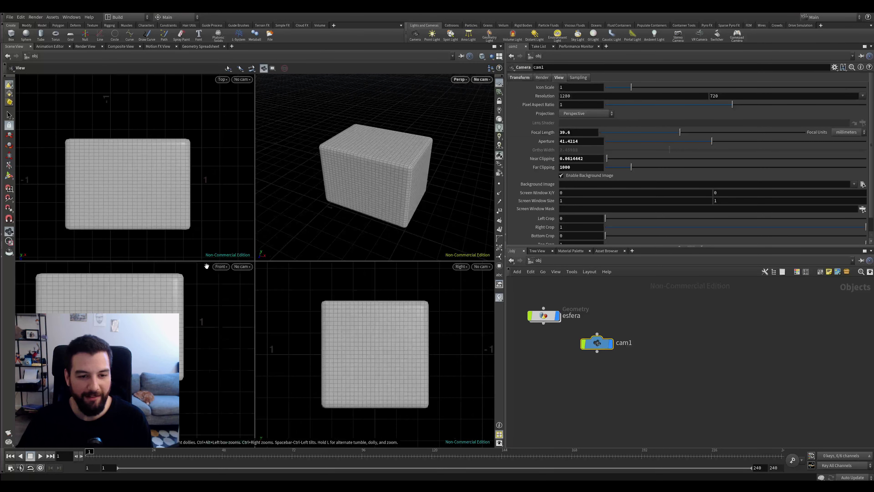
{"action": "middle_click_drag", "start_coordinate": [354, 347], "coordinate": [343, 358]}
{"action": "scroll", "coordinate": [434, 141], "scroll_direction": "up", "scroll_amount": 2}
{"action": "left_click", "coordinate": [500, 56]}
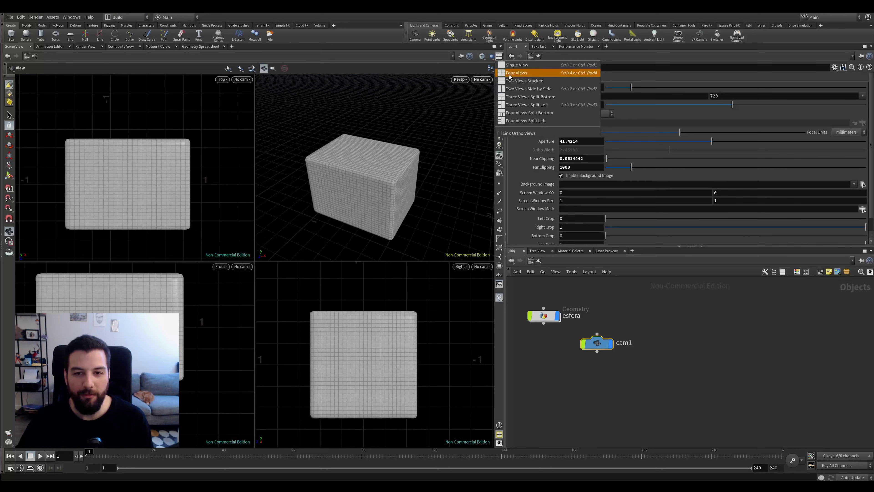
{"action": "left_click", "coordinate": [517, 83]}
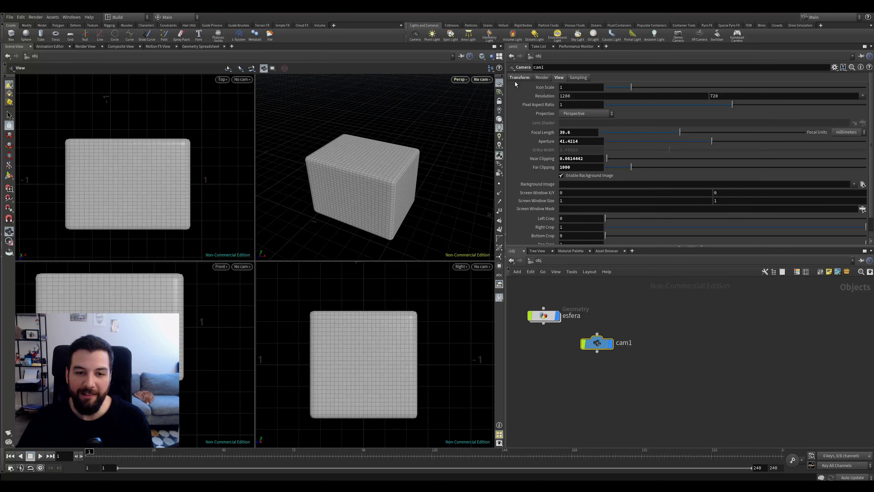
Step: Return the viewport layout to Single View, keeping the perspective view of the box
{"action": "middle_click_drag", "start_coordinate": [360, 141], "coordinate": [396, 117]}
{"action": "left_click_drag", "start_coordinate": [369, 195], "coordinate": [457, 99]}
{"action": "left_click", "coordinate": [500, 56]}
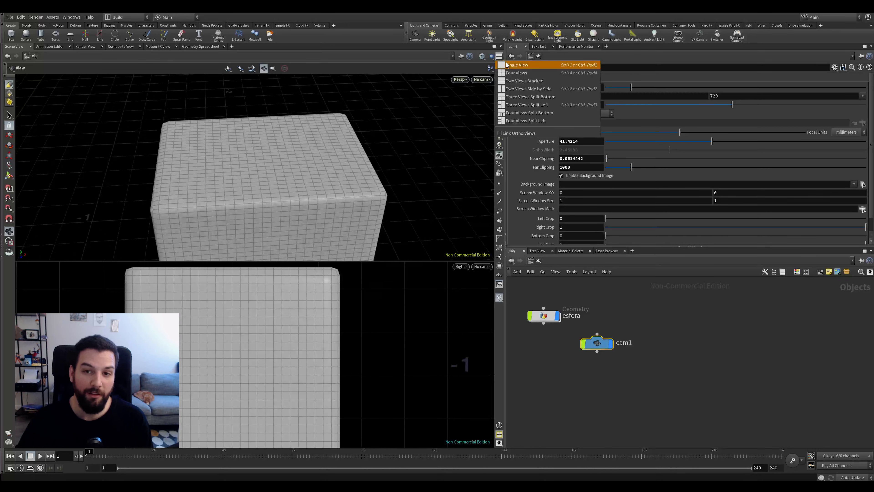
{"action": "left_click", "coordinate": [517, 65]}
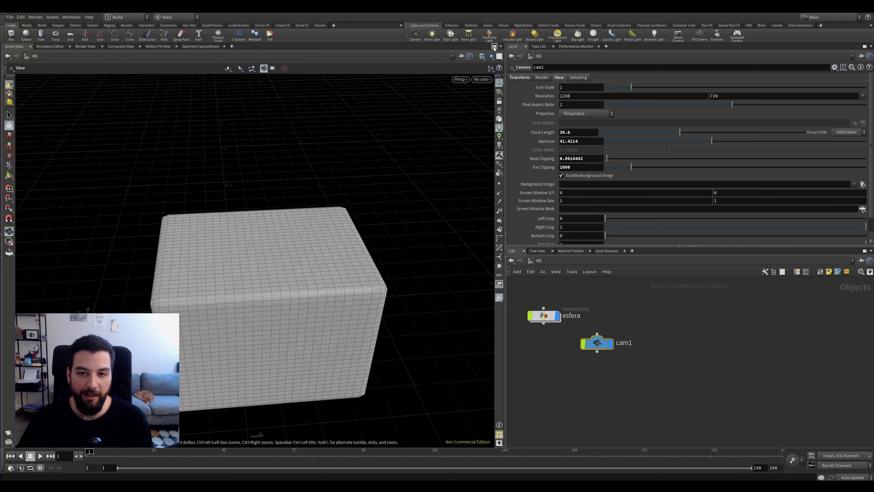
Step: Split the Scene View pane left/right and orbit the box independently in both resulting views
{"action": "left_click", "coordinate": [501, 46]}
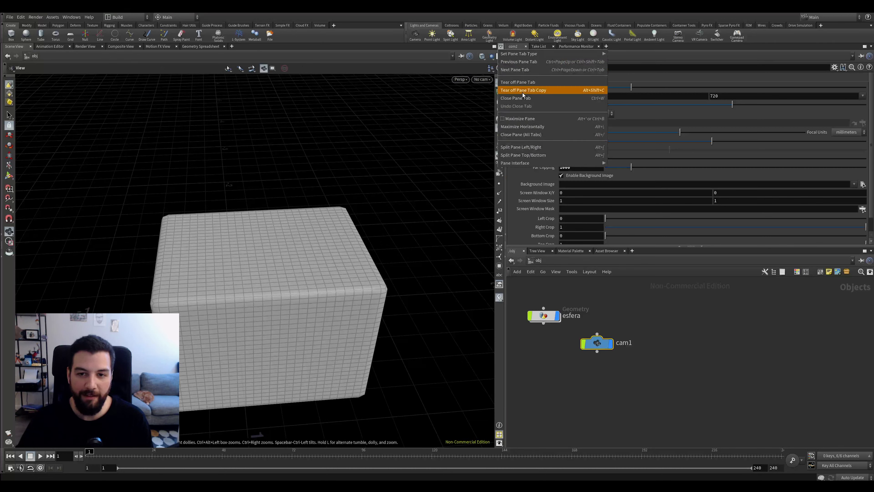
{"action": "left_click", "coordinate": [534, 148]}
{"action": "left_click_drag", "start_coordinate": [345, 121], "coordinate": [329, 143]}
{"action": "mouse_move", "coordinate": [356, 173]}
{"action": "left_mouse_down"}
{"action": "mouse_move", "coordinate": [332, 184]}
{"action": "mouse_move", "coordinate": [346, 174]}
{"action": "left_mouse_up"}
{"action": "left_click_drag", "start_coordinate": [227, 207], "coordinate": [206, 198]}
{"action": "left_click_drag", "start_coordinate": [344, 199], "coordinate": [322, 187]}
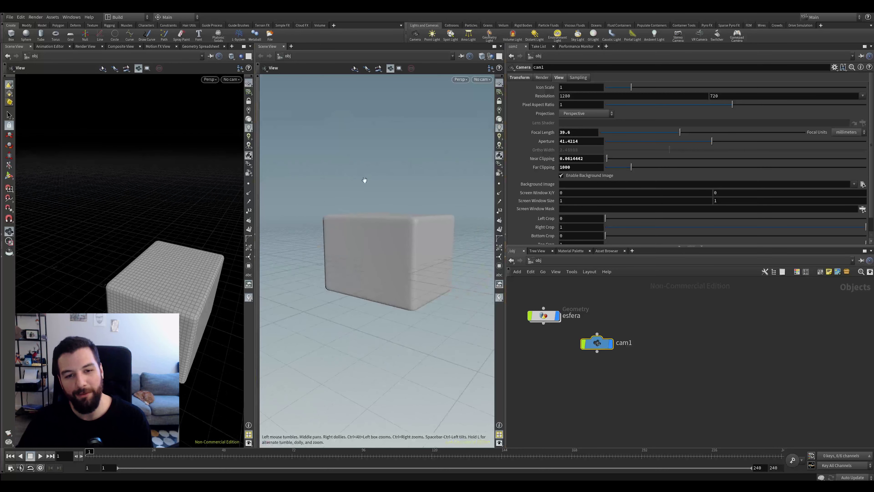
{"action": "right_click_drag", "start_coordinate": [367, 175], "coordinate": [393, 170]}
{"action": "left_click_drag", "start_coordinate": [392, 170], "coordinate": [405, 142]}
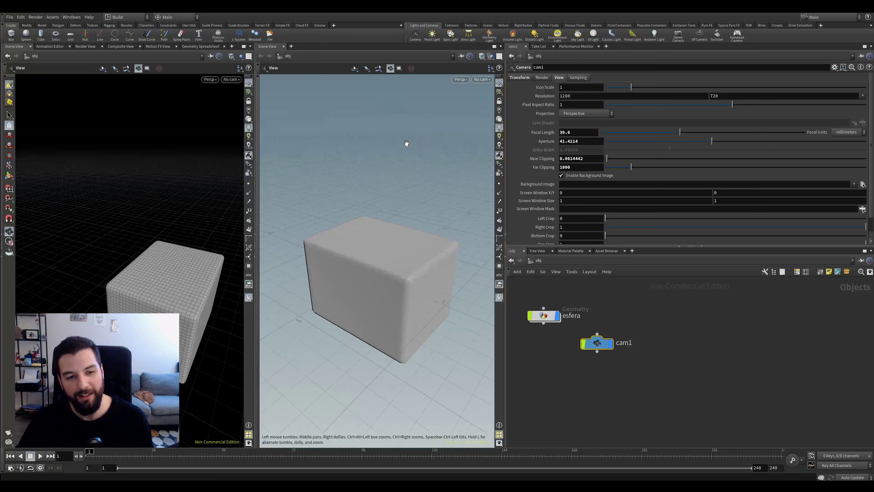
{"action": "left_click_drag", "start_coordinate": [156, 209], "coordinate": [125, 197]}
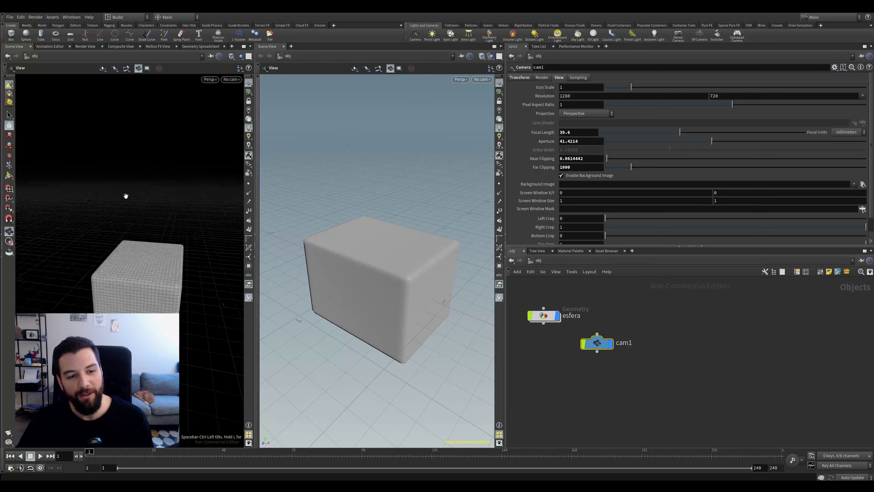
Step: Review the Animation Editor, Render View, Composite View, Motion FX View and Geometry Spreadsheet in the wireframe view's pane, and return the network to obj
{"action": "left_click", "coordinate": [45, 46]}
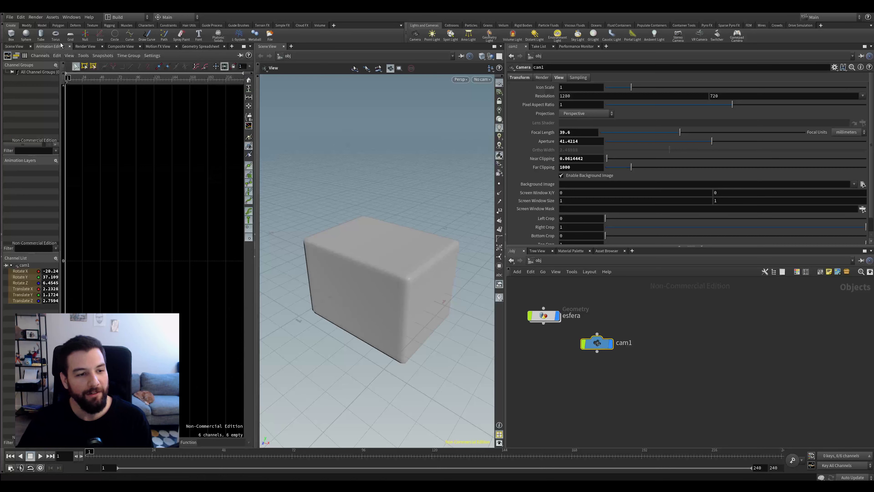
{"action": "left_click", "coordinate": [85, 46]}
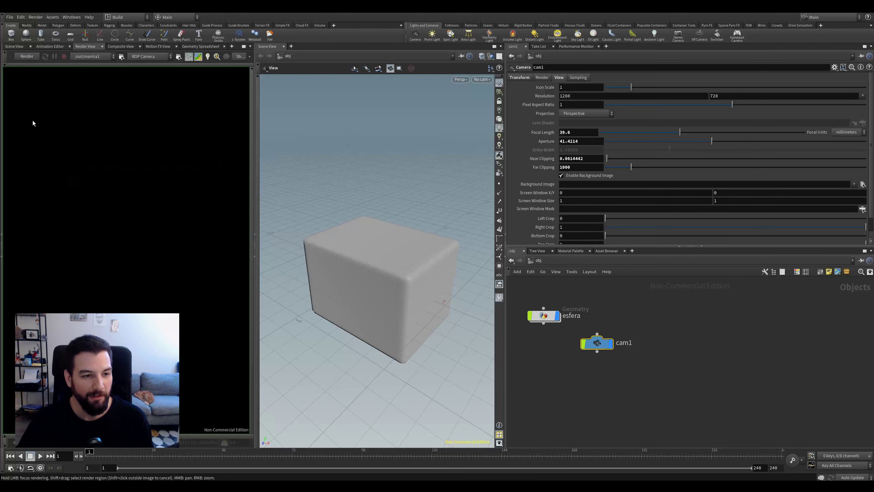
{"action": "left_click", "coordinate": [126, 47]}
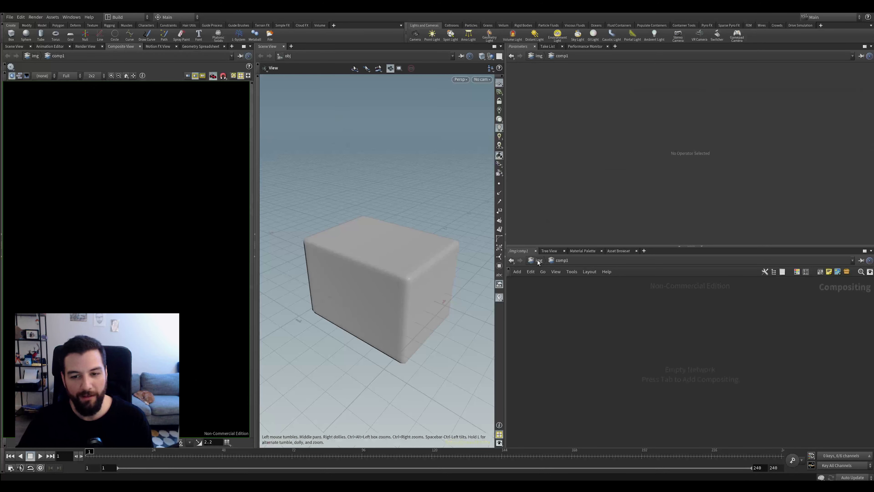
{"action": "left_click", "coordinate": [148, 46]}
{"action": "left_click", "coordinate": [196, 46]}
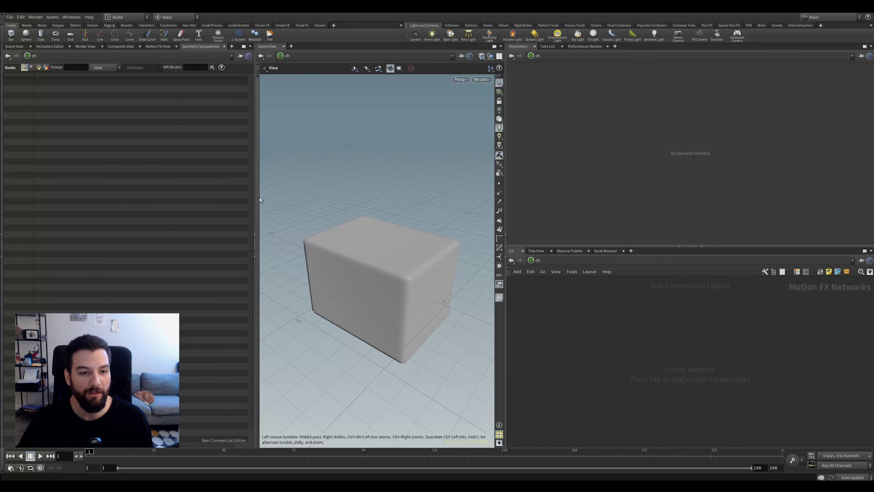
{"action": "left_click", "coordinate": [531, 260]}
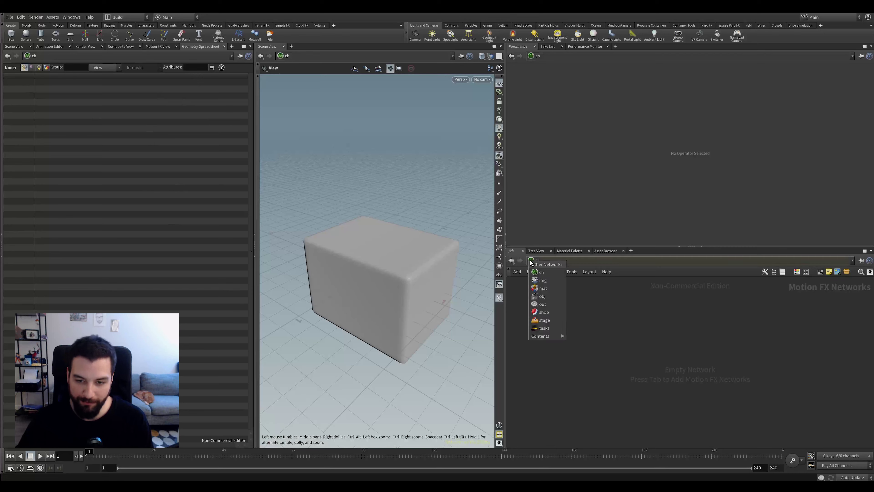
{"action": "left_click", "coordinate": [564, 297]}
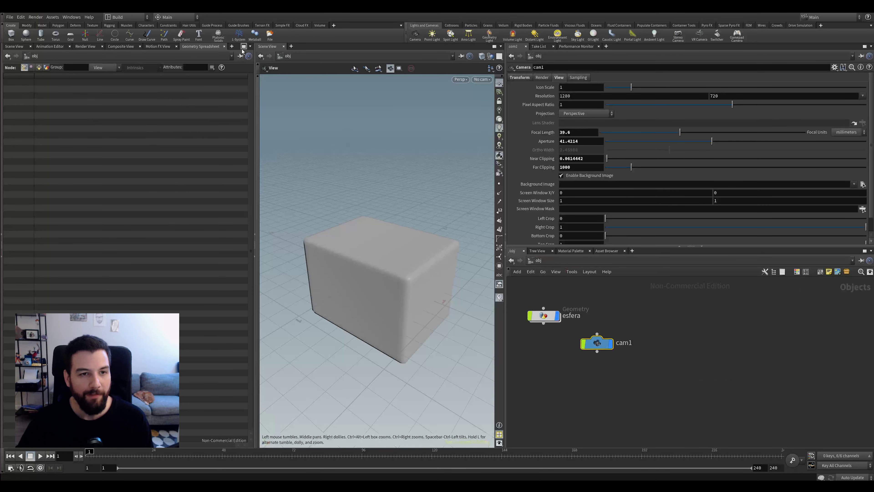
Step: Add a Help Browser tab to the Geometry Spreadsheet's pane, and narrow that pane to widen the 3D view
{"action": "left_click", "coordinate": [232, 47]}
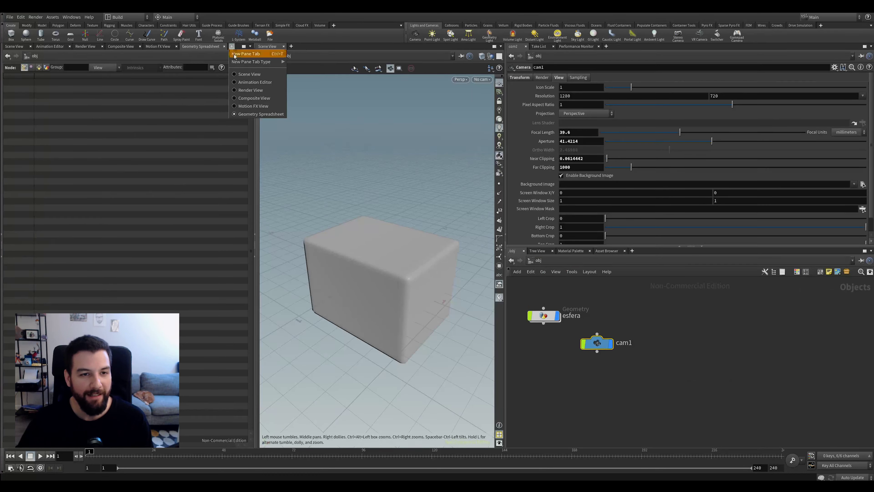
{"action": "mouse_move", "coordinate": [247, 64]}
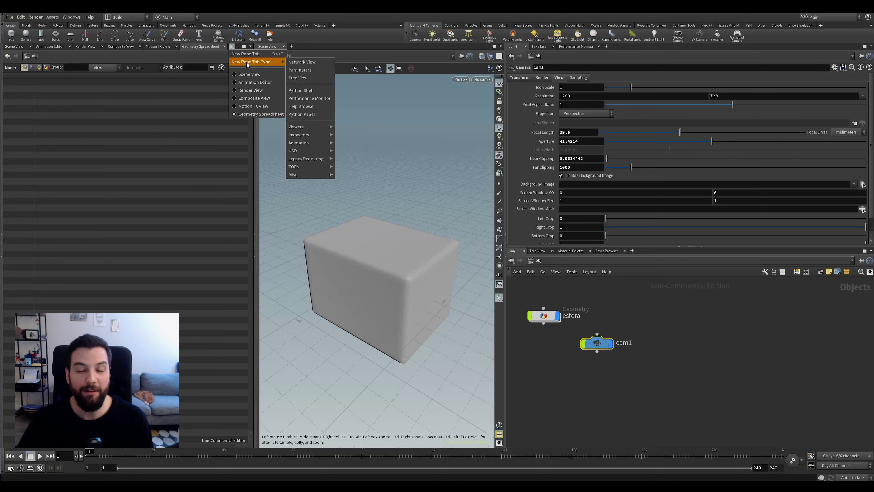
{"action": "left_click", "coordinate": [298, 107]}
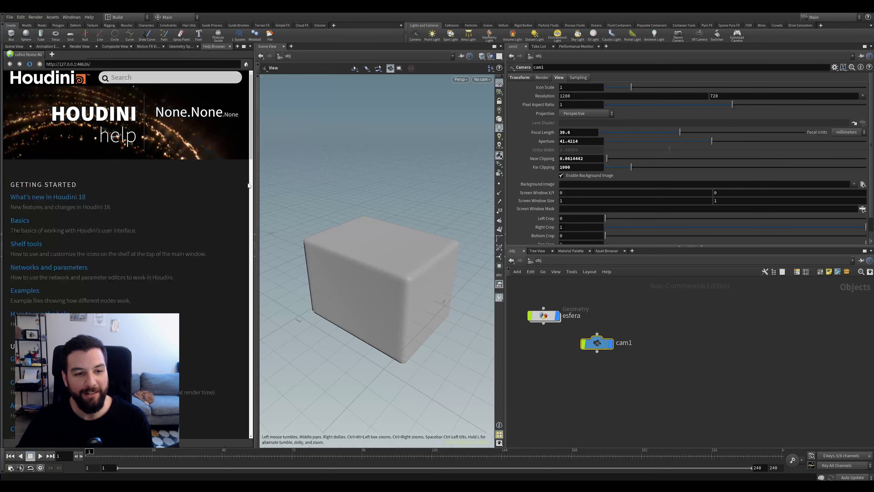
{"action": "left_click_drag", "start_coordinate": [248, 185], "coordinate": [224, 186]}
{"action": "middle_click_drag", "start_coordinate": [276, 198], "coordinate": [303, 171]}
{"action": "right_click_drag", "start_coordinate": [302, 172], "coordinate": [361, 179]}
{"action": "left_click_drag", "start_coordinate": [361, 179], "coordinate": [337, 173]}
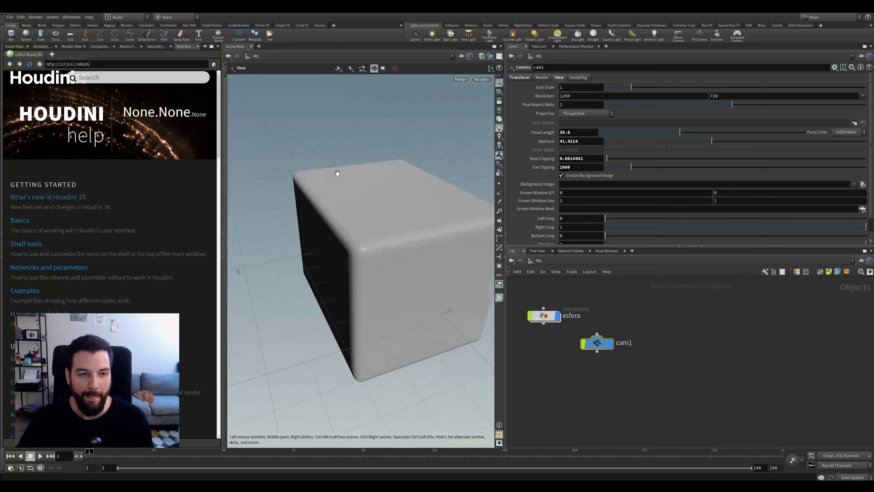
{"action": "middle_click_drag", "start_coordinate": [338, 173], "coordinate": [320, 156]}
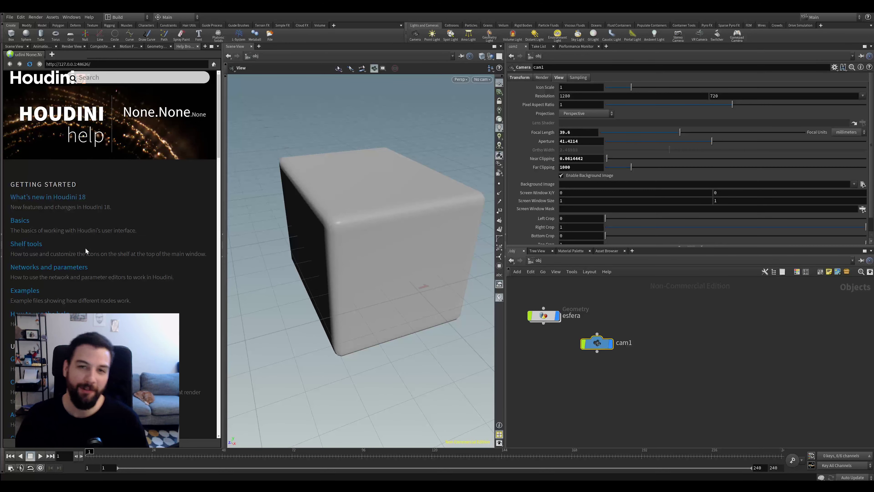
Step: Open the Geometry object node's help page for esfera in the Help Browser and browse its parameter descriptions
{"action": "scroll", "coordinate": [153, 219], "scroll_direction": "down", "scroll_amount": 1}
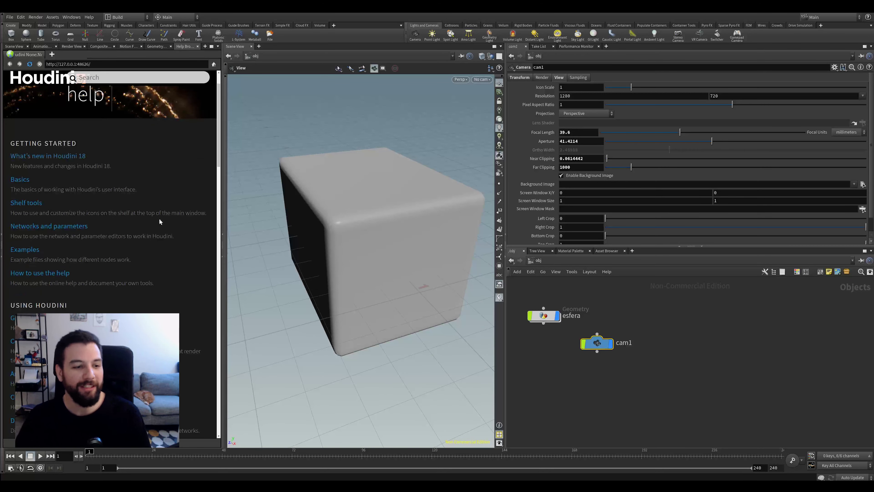
{"action": "scroll", "coordinate": [159, 218], "scroll_direction": "up", "scroll_amount": 1}
{"action": "left_click", "coordinate": [544, 315]}
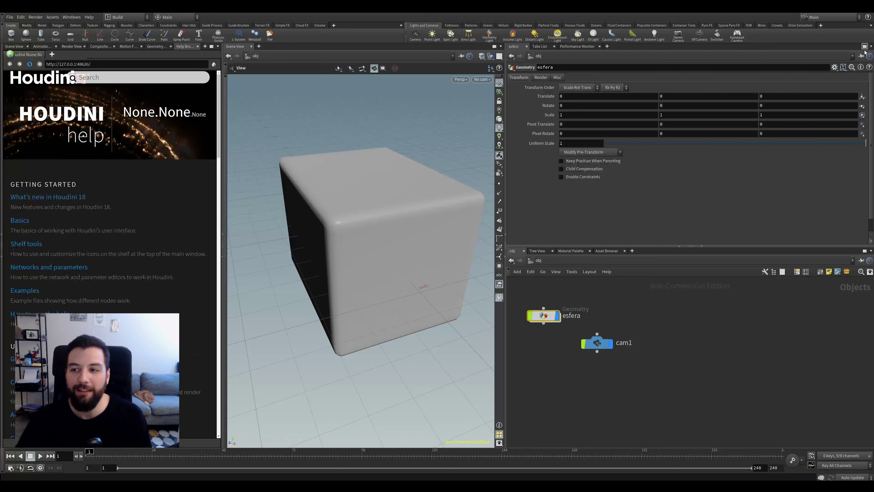
{"action": "left_click_drag", "start_coordinate": [537, 329], "coordinate": [537, 329]}
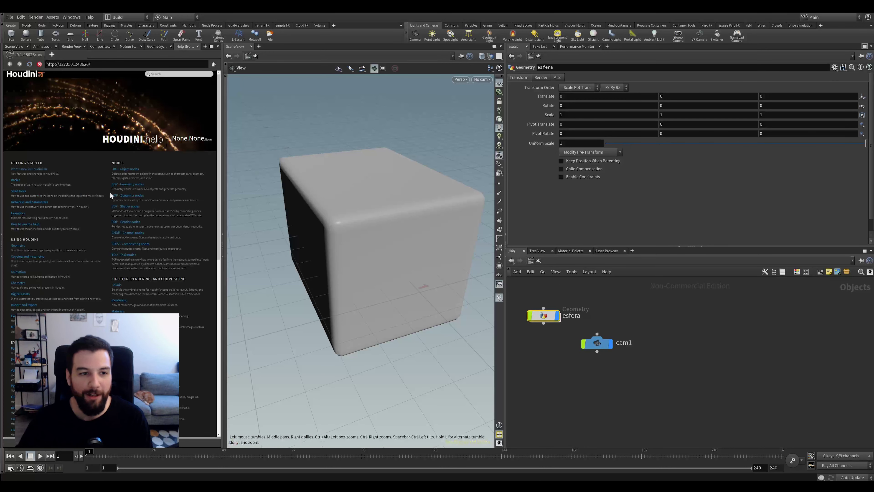
{"action": "scroll", "coordinate": [120, 154], "scroll_direction": "down", "scroll_amount": 9}
{"action": "scroll", "coordinate": [121, 169], "scroll_direction": "up", "scroll_amount": 4}
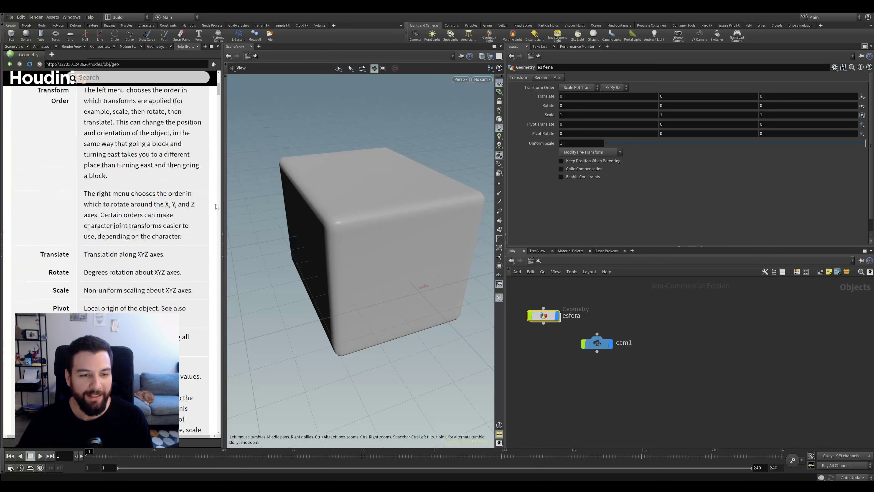
Step: Try collapsing the help pane and expanding the Tree View pane, and restore the previous arrangement
{"action": "left_click", "coordinate": [223, 239]}
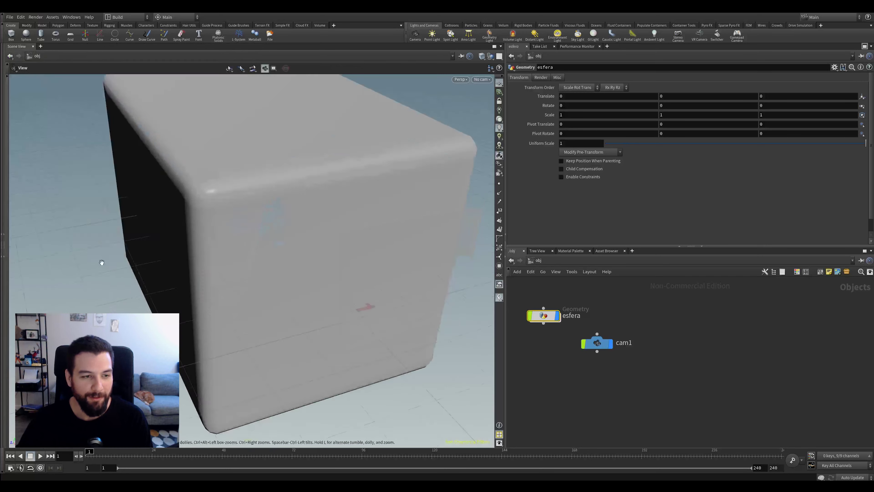
{"action": "left_click", "coordinate": [2, 241]}
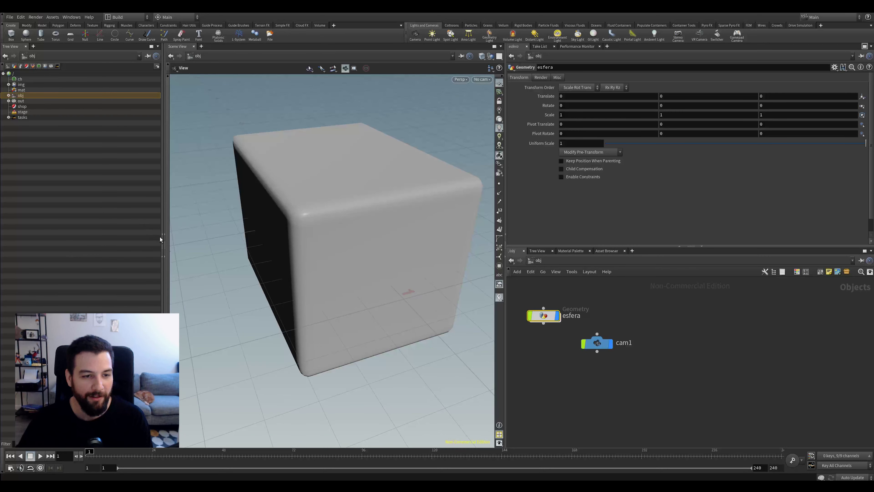
{"action": "left_click", "coordinate": [166, 258]}
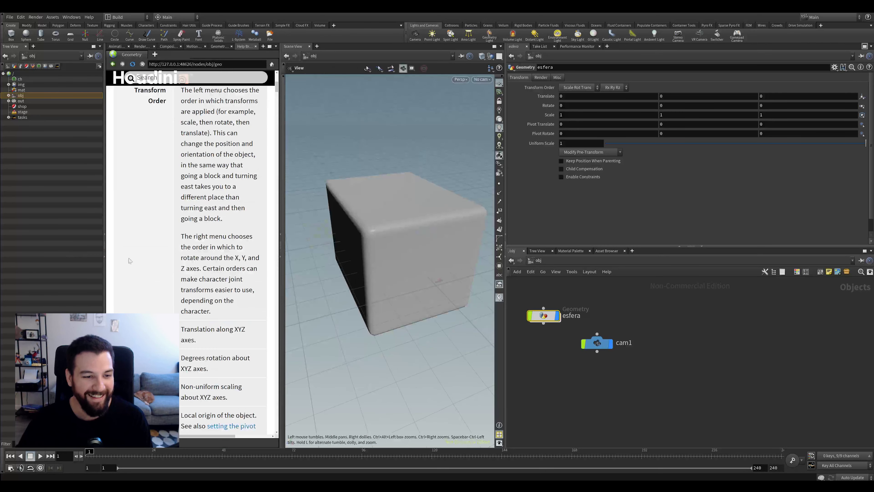
{"action": "left_click", "coordinate": [103, 236]}
Step: Narrow the help pane slightly, orbit the box beside it, and read through the Geometry node's help page
{"action": "scroll", "coordinate": [135, 148], "scroll_direction": "up", "scroll_amount": 8}
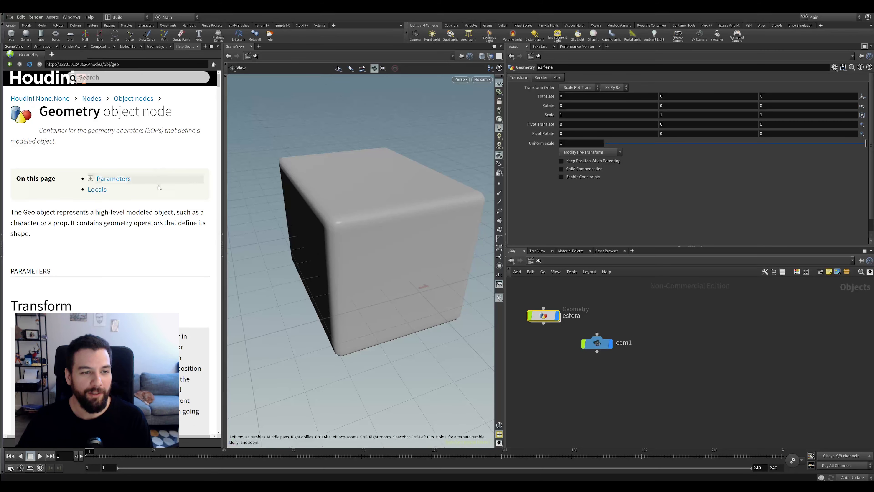
{"action": "left_click_drag", "start_coordinate": [223, 151], "coordinate": [215, 152]}
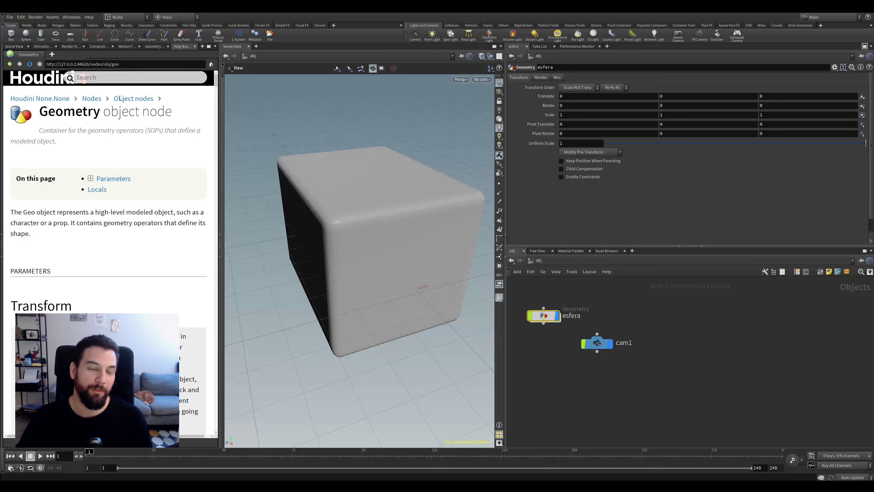
{"action": "left_click_drag", "start_coordinate": [231, 123], "coordinate": [346, 201]}
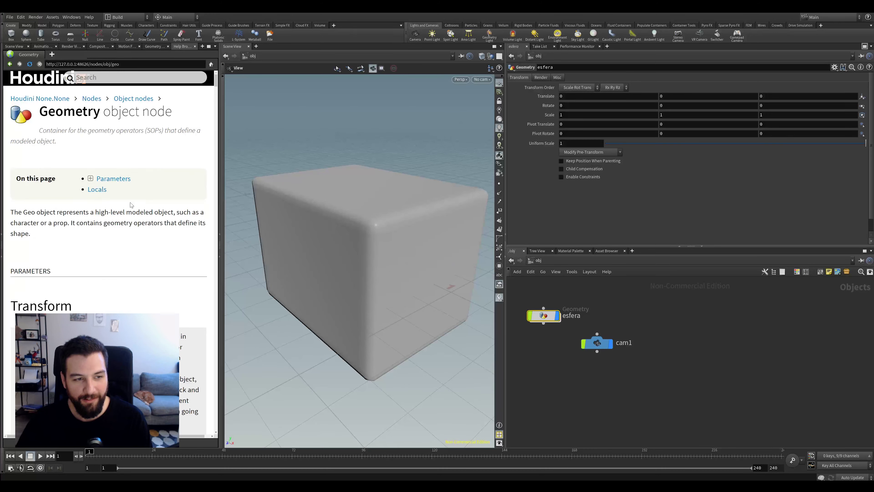
{"action": "scroll", "coordinate": [114, 237], "scroll_direction": "down", "scroll_amount": 10}
{"action": "scroll", "coordinate": [115, 238], "scroll_direction": "up", "scroll_amount": 10}
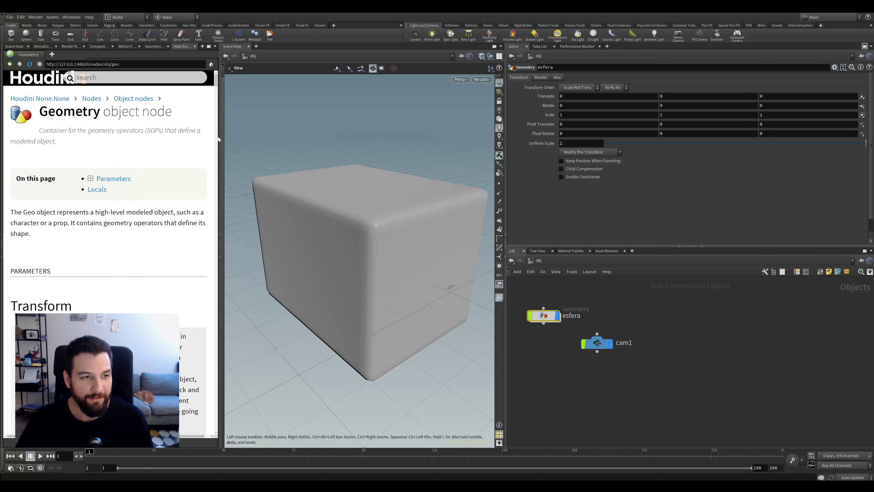
Step: Collapse the help pane to enlarge the 3D view, and reframe the box
{"action": "left_click", "coordinate": [220, 235]}
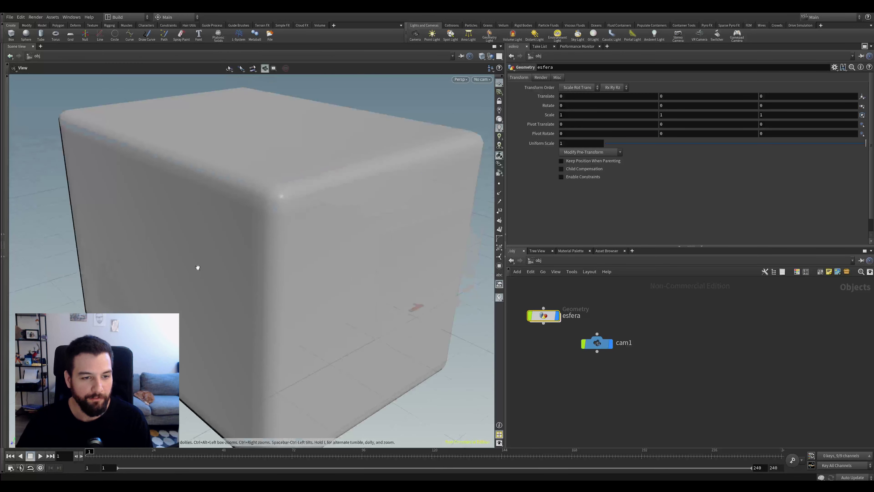
{"action": "left_click_drag", "start_coordinate": [172, 292], "coordinate": [148, 291]}
{"action": "scroll", "coordinate": [164, 286], "scroll_direction": "down", "scroll_amount": 3}
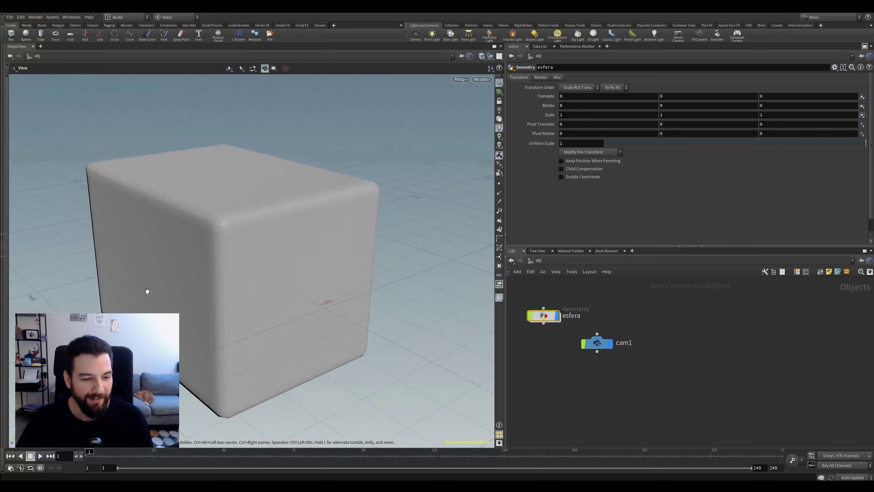
Step: Open the Global Animation Options and examine the FPS, start and end frame settings
{"action": "left_click", "coordinate": [11, 469]}
{"action": "left_click_drag", "start_coordinate": [52, 325], "coordinate": [219, 225]}
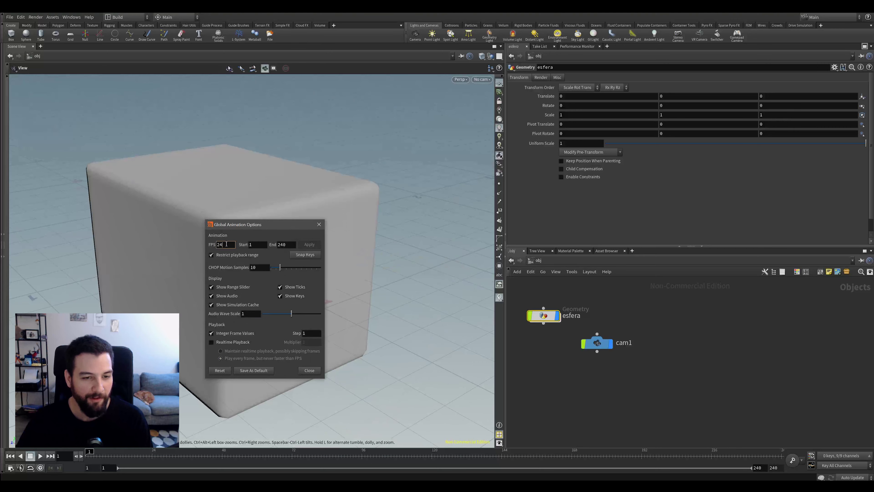
{"action": "key", "text": "Tab"}
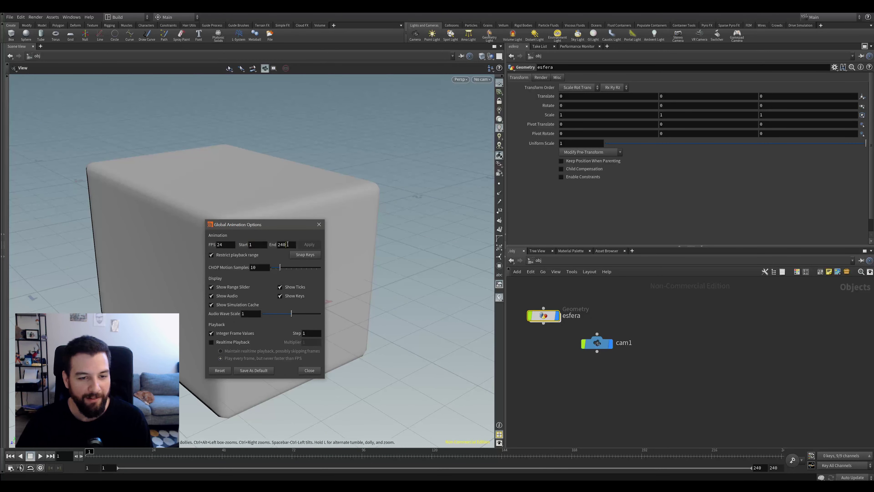
{"action": "left_click", "coordinate": [258, 246]}
{"action": "type", "text": "0"}
{"action": "key", "text": "Return"}
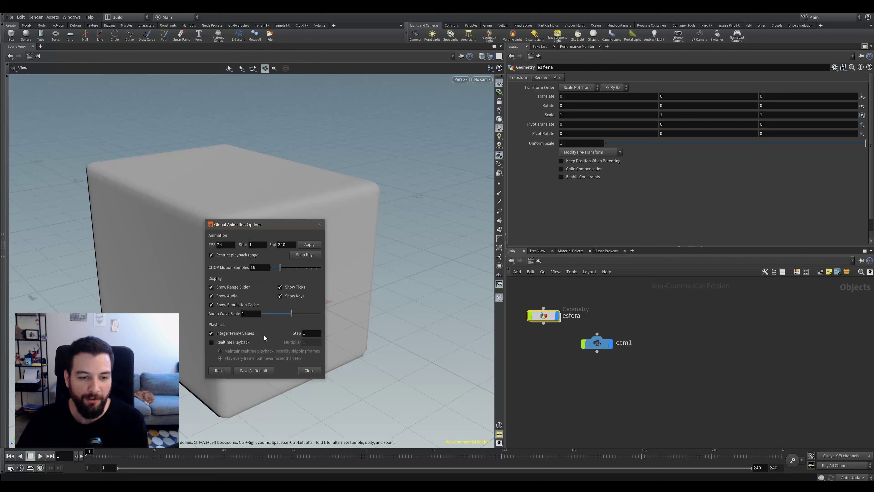
Step: Try a playback step of 0.1, set it back to 1, and close the Global Animation Options
{"action": "double_click", "coordinate": [304, 333]}
{"action": "type", "text": "0.1"}
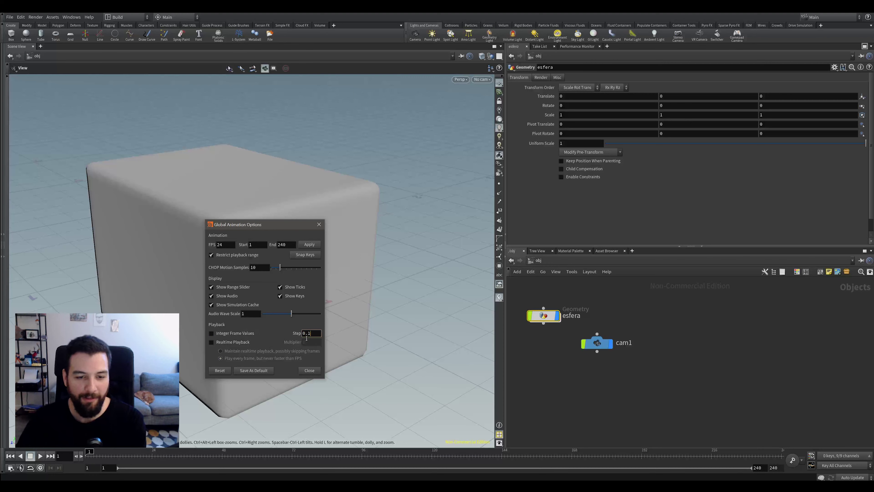
{"action": "key", "text": "BackSpace"}
{"action": "type", "text": "1"}
{"action": "key", "text": "Return"}
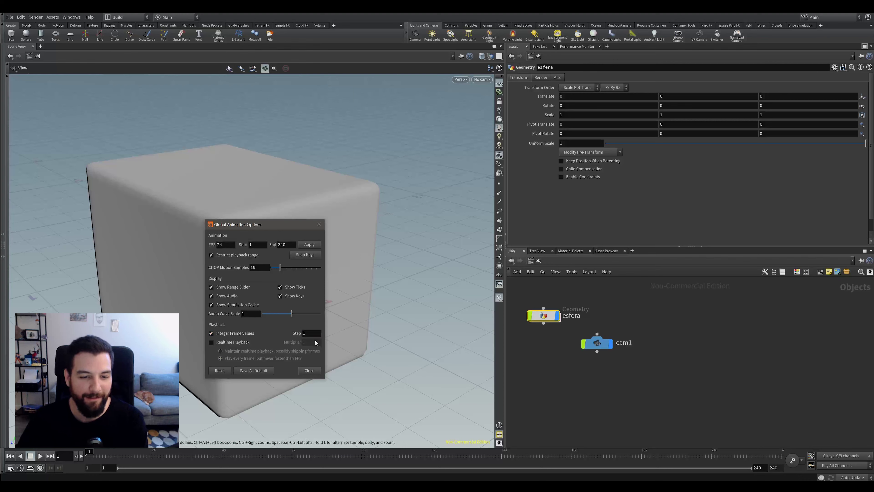
{"action": "left_click", "coordinate": [256, 325]}
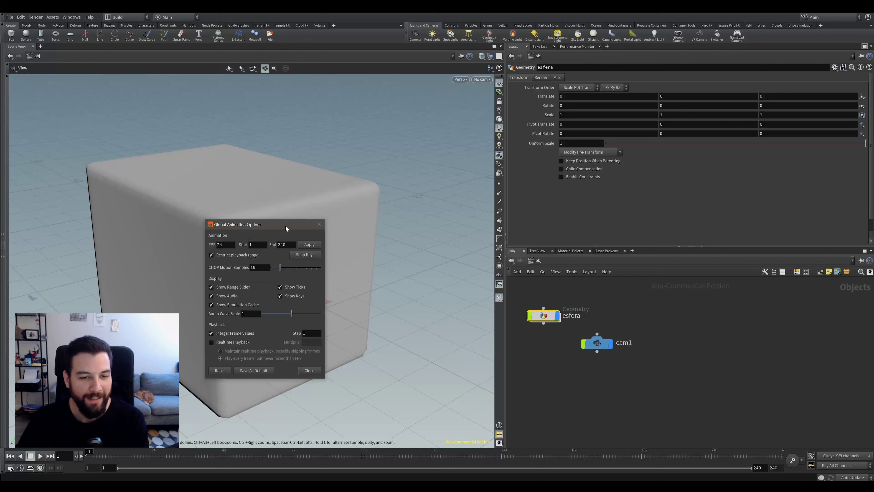
{"action": "left_click_drag", "start_coordinate": [285, 226], "coordinate": [280, 227]}
{"action": "left_click", "coordinate": [312, 225]}
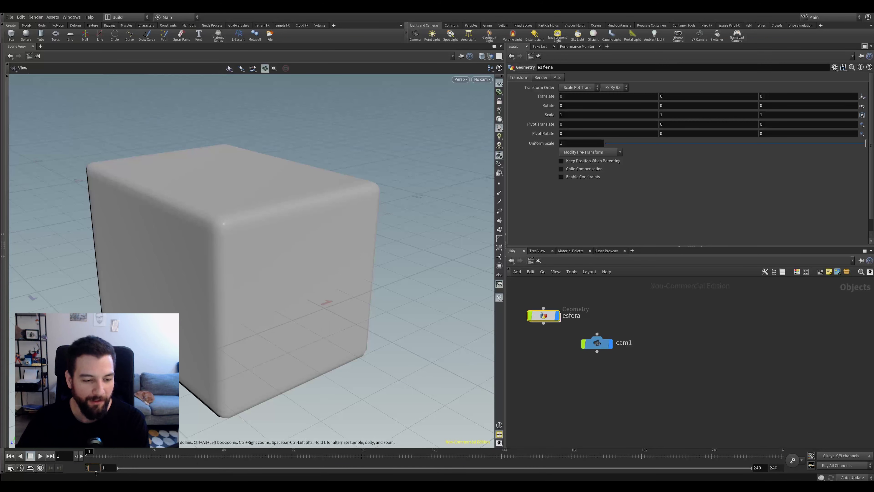
Step: Set the timeline's global start frame to 10 and scrub through the first frames
{"action": "type", "text": "0"}
{"action": "key", "text": "Return"}
{"action": "mouse_move", "coordinate": [120, 457]}
{"action": "left_mouse_down"}
{"action": "mouse_move", "coordinate": [144, 457]}
{"action": "mouse_move", "coordinate": [88, 456]}
{"action": "left_mouse_up"}
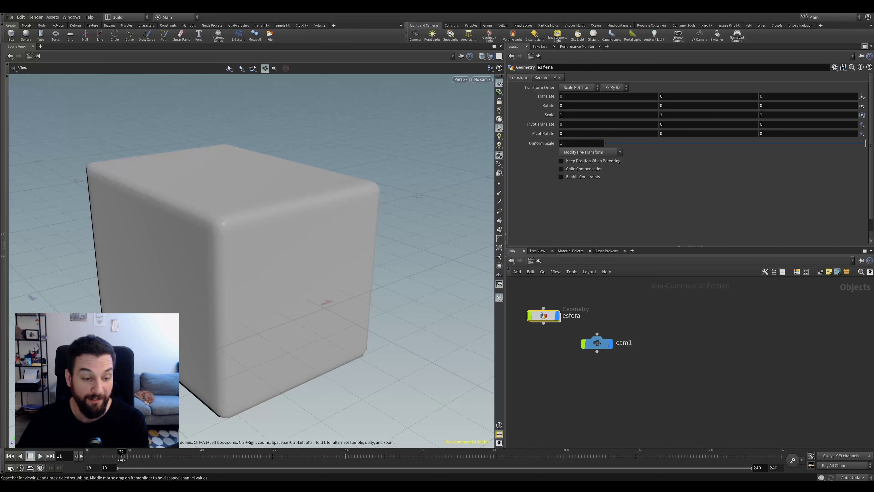
Step: Limit the playback range to start at frame 42, scrub it, and extend the range back to frame 10
{"action": "double_click", "coordinate": [113, 469]}
{"action": "left_click_drag", "start_coordinate": [118, 468], "coordinate": [218, 468]}
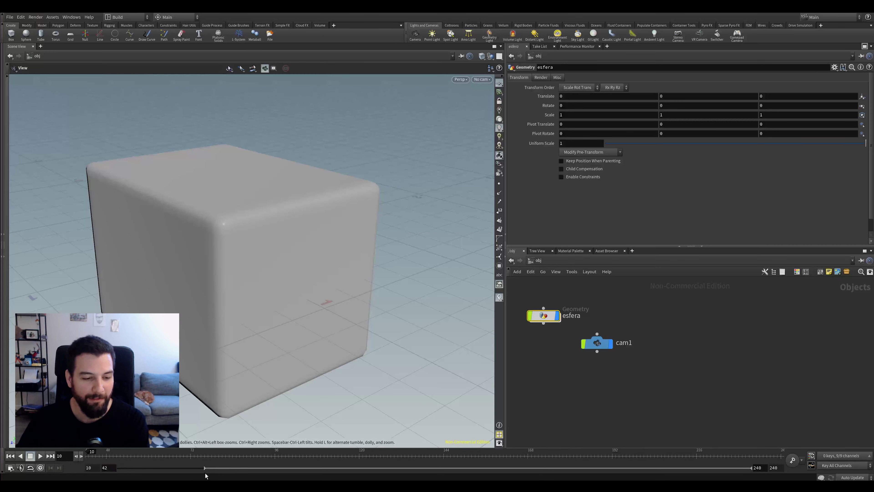
{"action": "left_click_drag", "start_coordinate": [126, 457], "coordinate": [81, 457]}
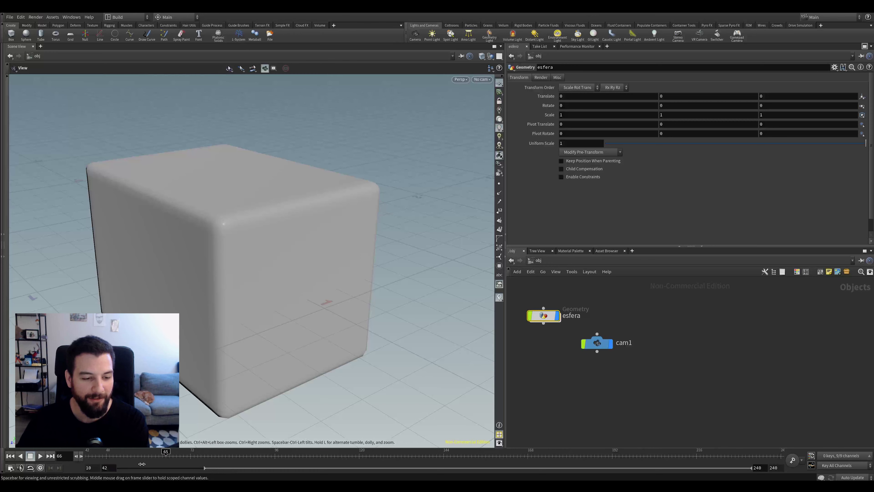
{"action": "left_click_drag", "start_coordinate": [203, 469], "coordinate": [59, 470]}
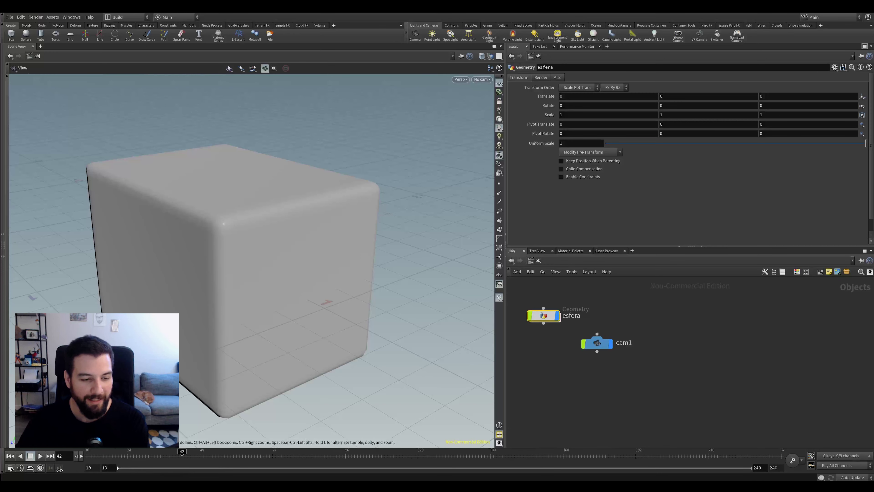
Step: Return to the first frame, play the timeline and stop it, and place the playhead near the start
{"action": "left_click", "coordinate": [10, 456]}
{"action": "left_click", "coordinate": [39, 459]}
{"action": "left_click", "coordinate": [40, 458]}
{"action": "left_click", "coordinate": [95, 457]}
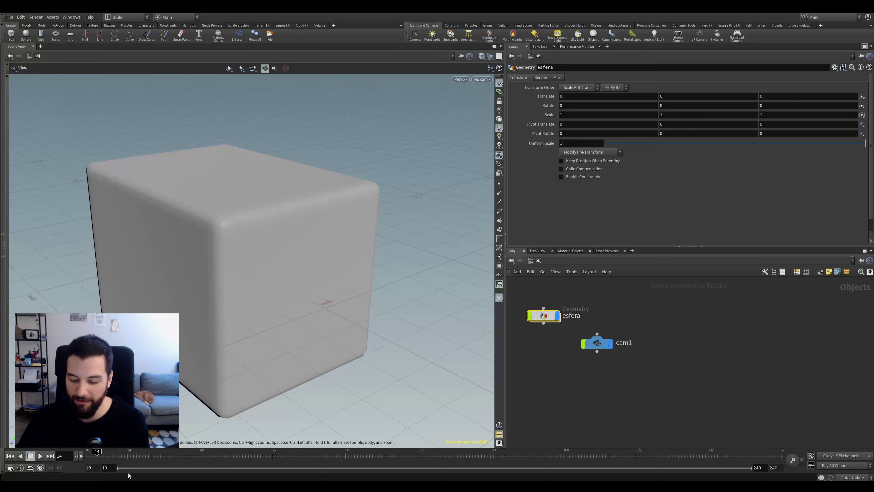
Step: Start and stop timeline playback several times and step between individual frames
{"action": "key", "text": "Up"}
{"action": "key", "text": "Up"}
{"action": "key", "text": "Right"}
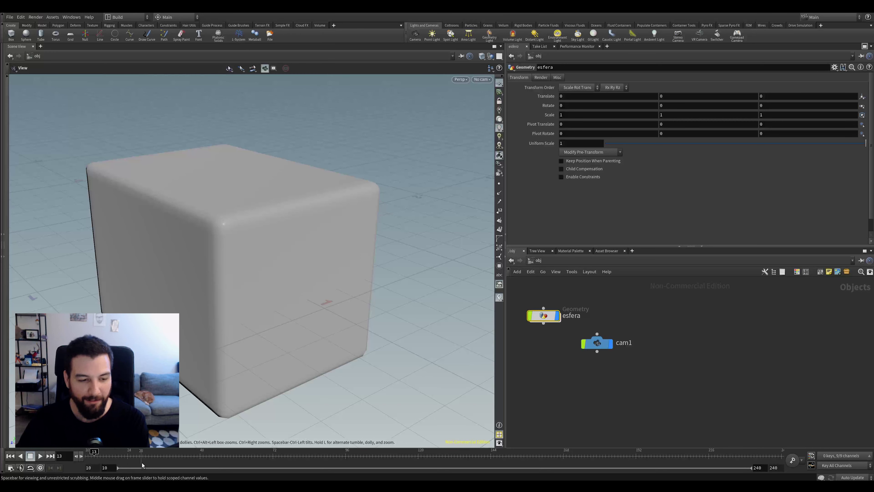
{"action": "key", "text": "Up"}
{"action": "key", "text": "Up"}
{"action": "key", "text": "Up"}
{"action": "key", "text": "Up"}
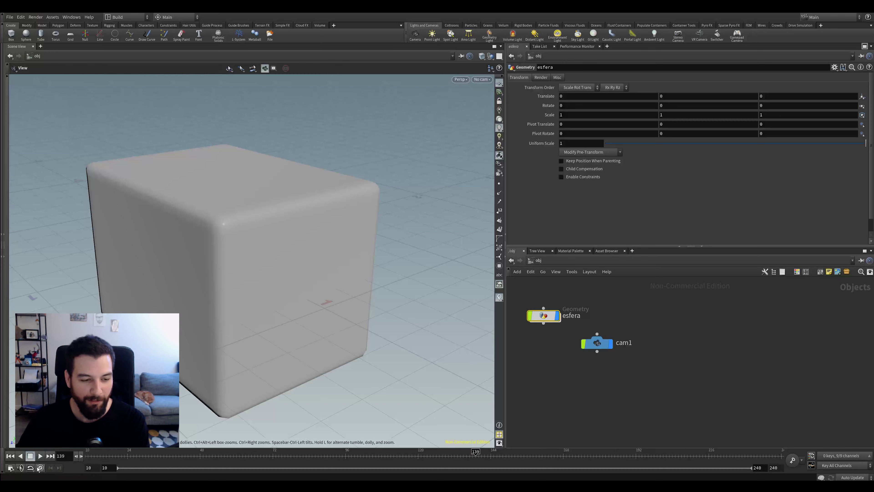
Step: Enable real-time playback, test it from frame 23, and return the playhead to the first frame
{"action": "left_click_drag", "start_coordinate": [151, 459], "coordinate": [124, 458]}
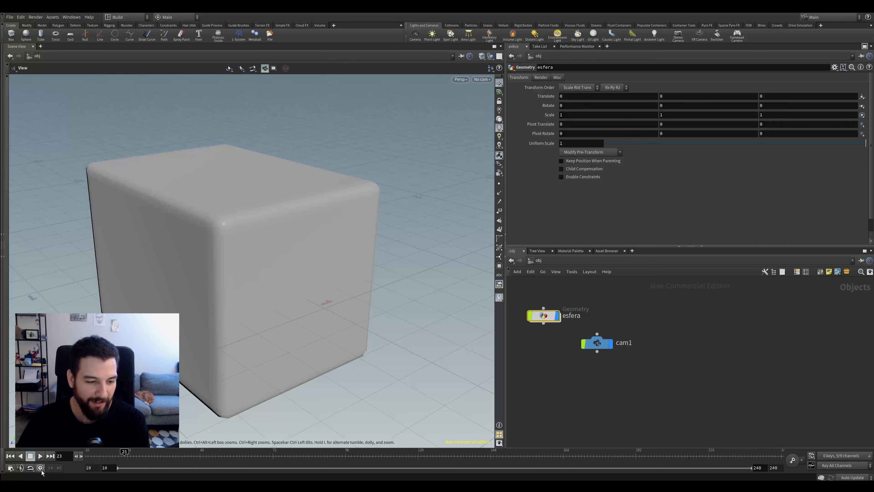
{"action": "key", "text": "Up"}
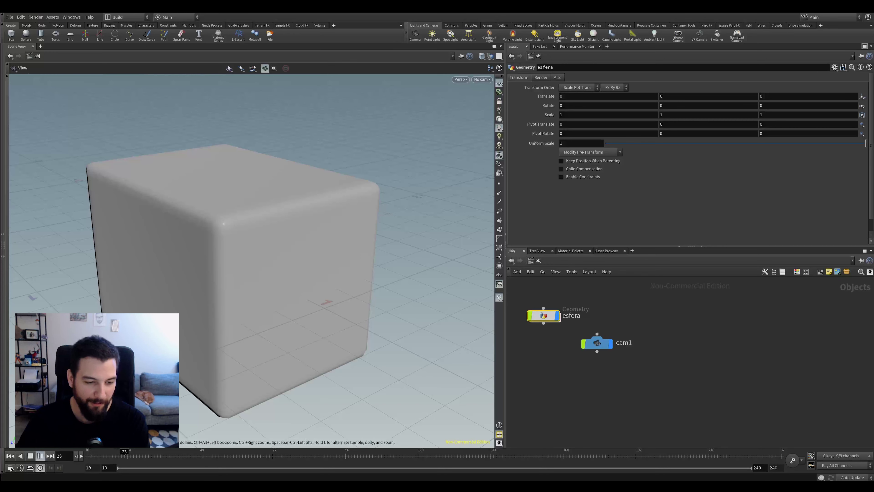
{"action": "key", "text": "ctrl+Up"}
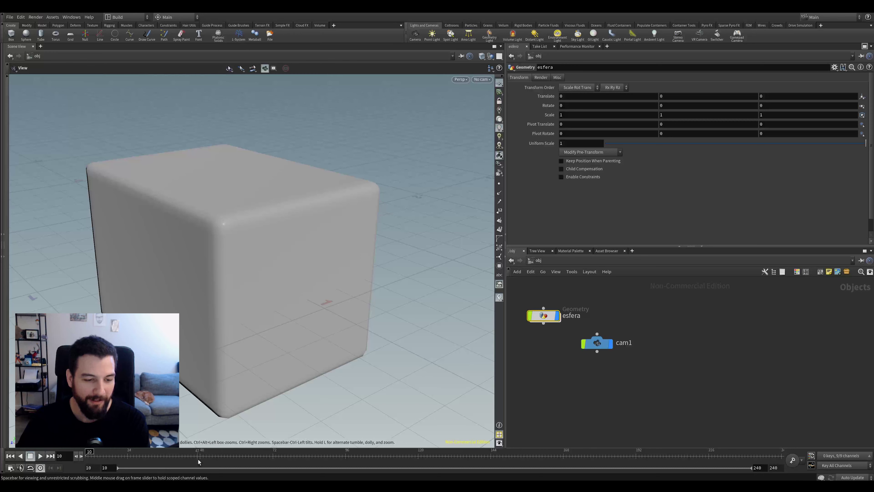
{"action": "key", "text": "Up"}
Step: Set the timeline's global end frame to 100
{"action": "left_click", "coordinate": [198, 460]}
{"action": "type", "text": "100"}
{"action": "key", "text": "Return"}
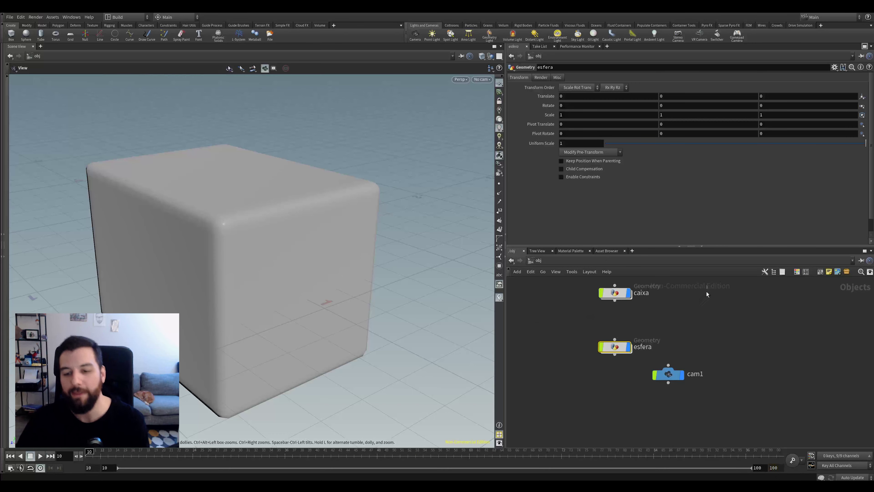
Step: Delete the caixa, esfera and cam1 nodes from the obj network
{"action": "left_click_drag", "start_coordinate": [703, 302], "coordinate": [557, 414]}
{"action": "key", "text": "Delete"}
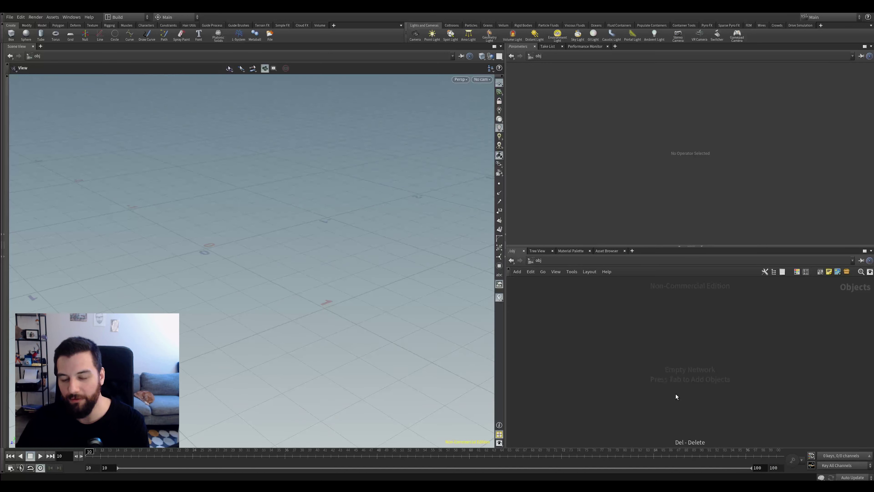
Step: Add a Test Geometry: Pig Head node to the empty obj network
{"action": "key", "text": "Tab"}
{"action": "key", "text": "Escape"}
{"action": "key", "text": "Tab"}
{"action": "type", "text": "test"}
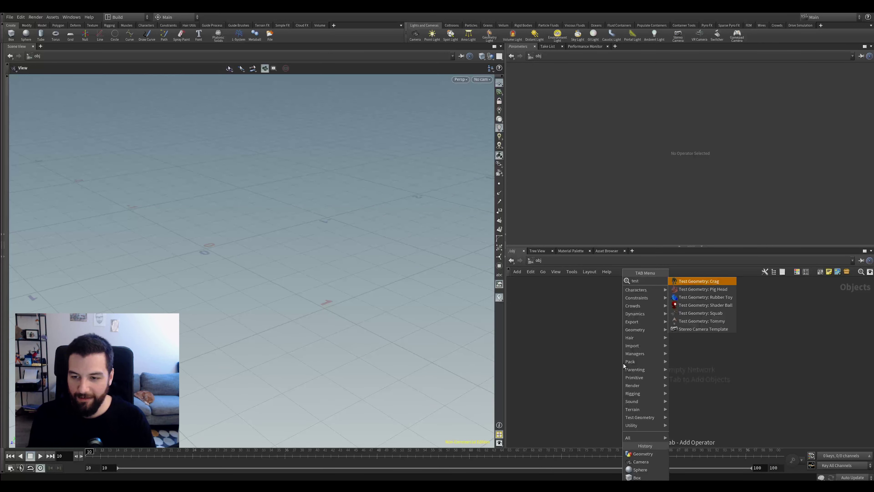
{"action": "key", "text": "Down"}
{"action": "key", "text": "Return"}
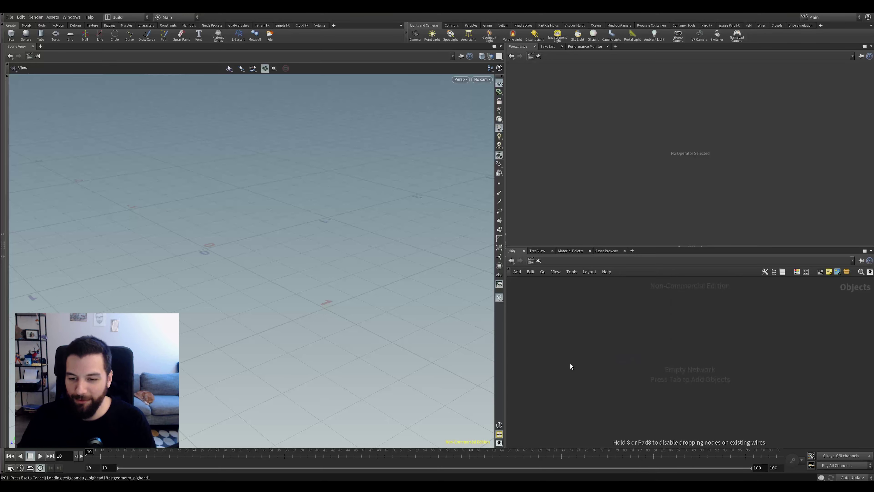
Step: Frame the pig head from the front in the 3D view and select its node in the network
{"action": "scroll", "coordinate": [209, 241], "scroll_direction": "down", "scroll_amount": 3}
{"action": "left_click_drag", "start_coordinate": [210, 241], "coordinate": [244, 249]}
{"action": "middle_click_drag", "start_coordinate": [225, 257], "coordinate": [239, 223]}
{"action": "left_click_drag", "start_coordinate": [238, 223], "coordinate": [394, 287]}
{"action": "left_click_drag", "start_coordinate": [598, 300], "coordinate": [655, 364]}
{"action": "left_click", "coordinate": [683, 327]}
{"action": "left_click", "coordinate": [632, 358]}
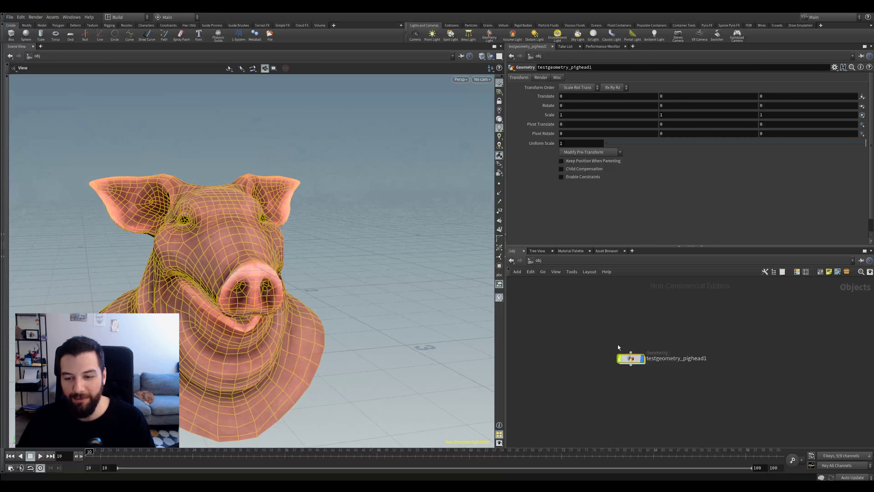
Step: Enter the testgeometry_pighead1 object, try other Difficulty levels on its Pig Head node, and inspect the mesh in different wireframe shading modes
{"action": "left_click", "coordinate": [665, 320]}
{"action": "double_click", "coordinate": [629, 358]}
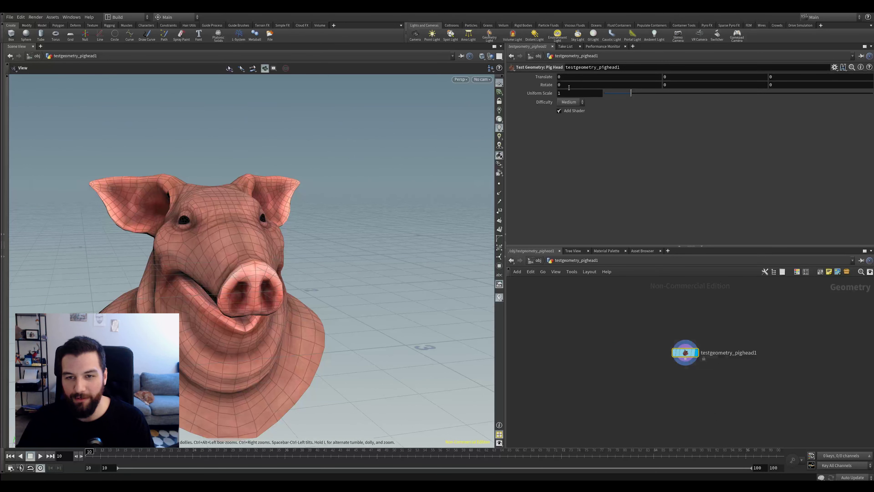
{"action": "left_click", "coordinate": [571, 101]}
{"action": "left_click", "coordinate": [570, 110]}
{"action": "left_click_drag", "start_coordinate": [265, 210], "coordinate": [233, 221]}
{"action": "left_click", "coordinate": [564, 102]}
{"action": "left_click", "coordinate": [564, 126]}
{"action": "left_click_drag", "start_coordinate": [287, 219], "coordinate": [289, 265]}
{"action": "key", "text": "shift+w"}
{"action": "key", "text": "w"}
{"action": "key", "text": "w"}
Step: Replace the Pig Head node inside the geometry network with a Test Geometry: Crag node
{"action": "left_click_drag", "start_coordinate": [610, 332], "coordinate": [646, 354]}
{"action": "key", "text": "Delete"}
{"action": "key", "text": "Tab"}
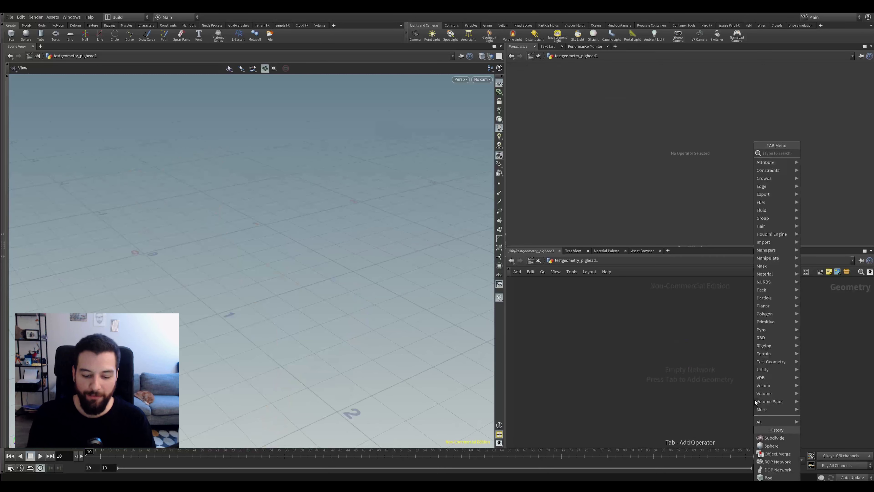
{"action": "type", "text": "test"}
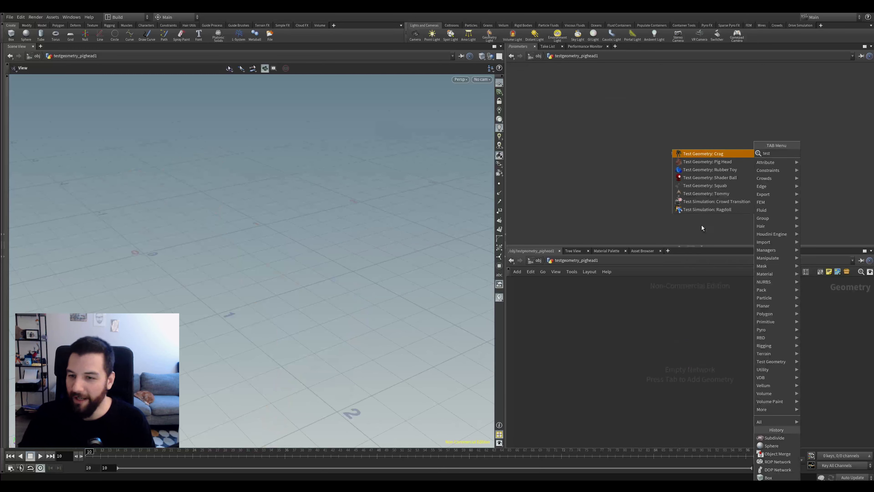
{"action": "left_click", "coordinate": [721, 157]}
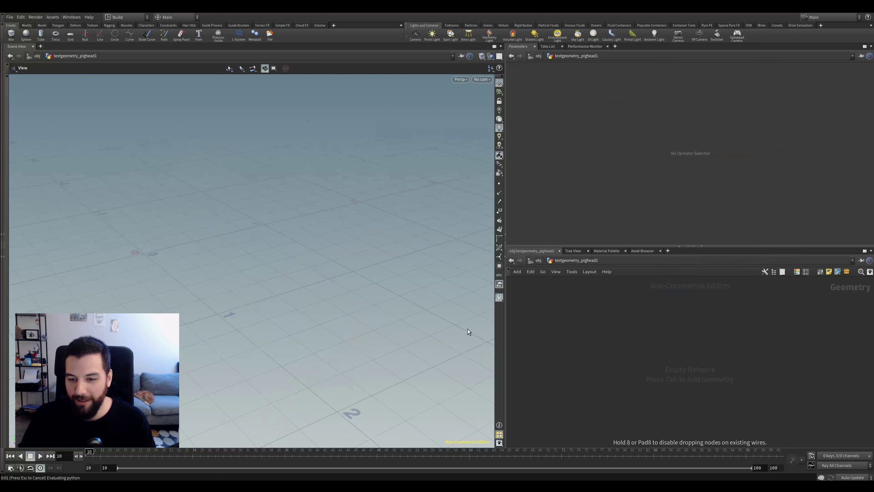
Step: Frame the whole Crag character from the side and toggle its Include Hammer option off and back on
{"action": "right_click", "coordinate": [407, 288]}
{"action": "left_click", "coordinate": [321, 171]}
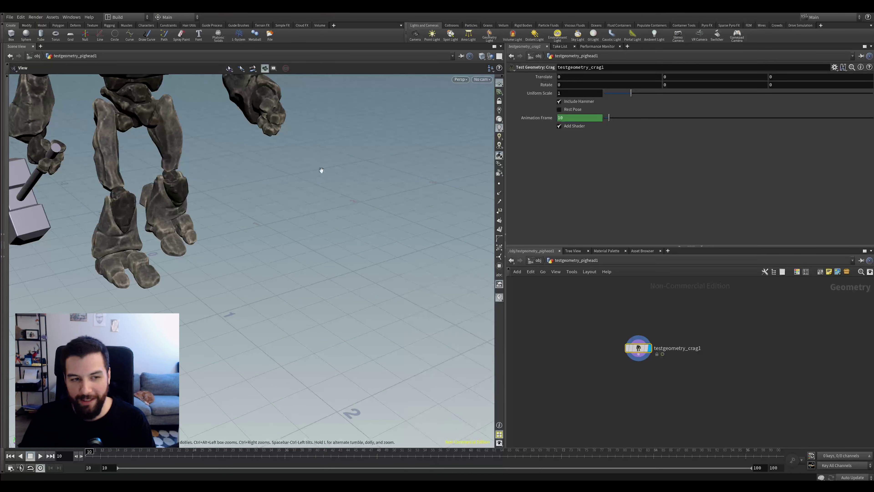
{"action": "right_click_drag", "start_coordinate": [322, 169], "coordinate": [248, 167]}
{"action": "left_click_drag", "start_coordinate": [248, 168], "coordinate": [344, 142]}
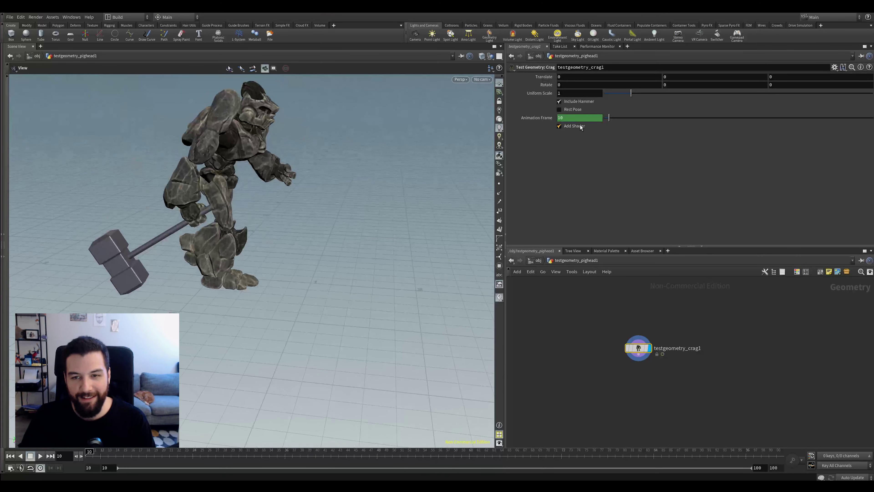
{"action": "left_click", "coordinate": [569, 102]}
{"action": "left_click", "coordinate": [569, 102]}
Step: Play the Crag's animation in the 3D view, and stop it
{"action": "left_click_drag", "start_coordinate": [320, 162], "coordinate": [302, 243]}
{"action": "key", "text": "Up"}
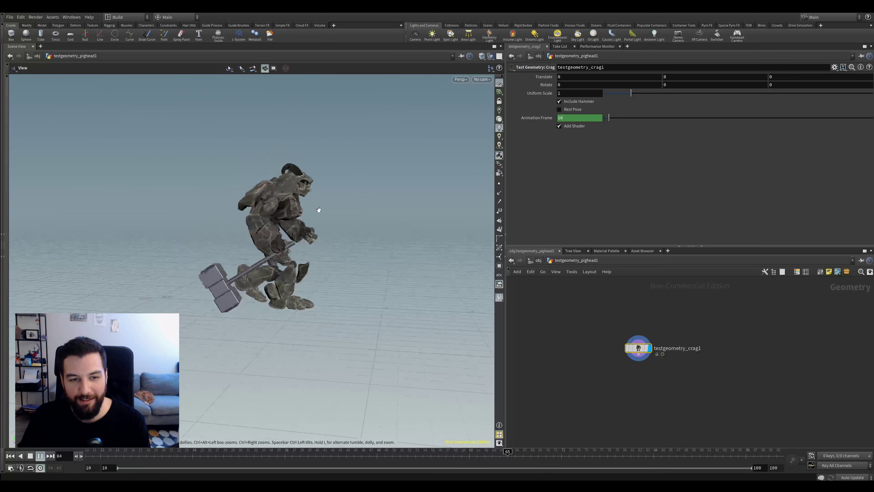
{"action": "key", "text": "Up"}
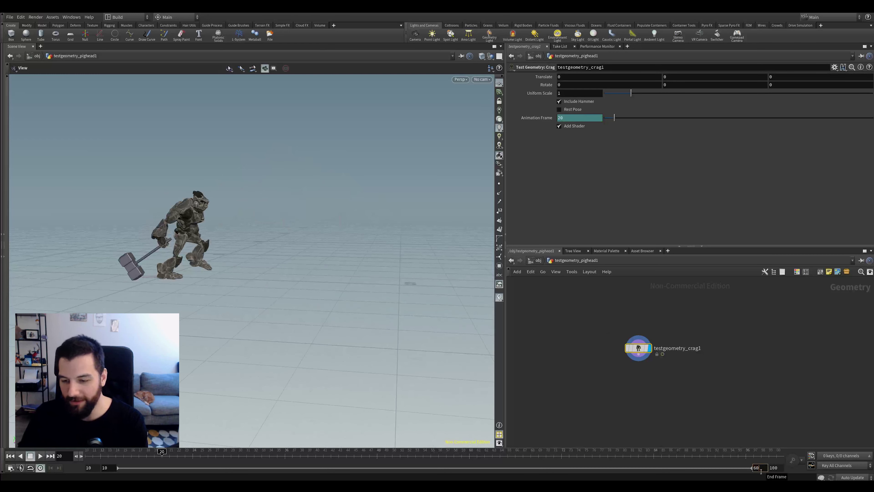
Step: Set the timeline's end frame to 600 and preview the extended Crag animation
{"action": "type", "text": "600"}
{"action": "key", "text": "Return"}
{"action": "left_click_drag", "start_coordinate": [225, 456], "coordinate": [246, 456]}
{"action": "key", "text": "Up"}
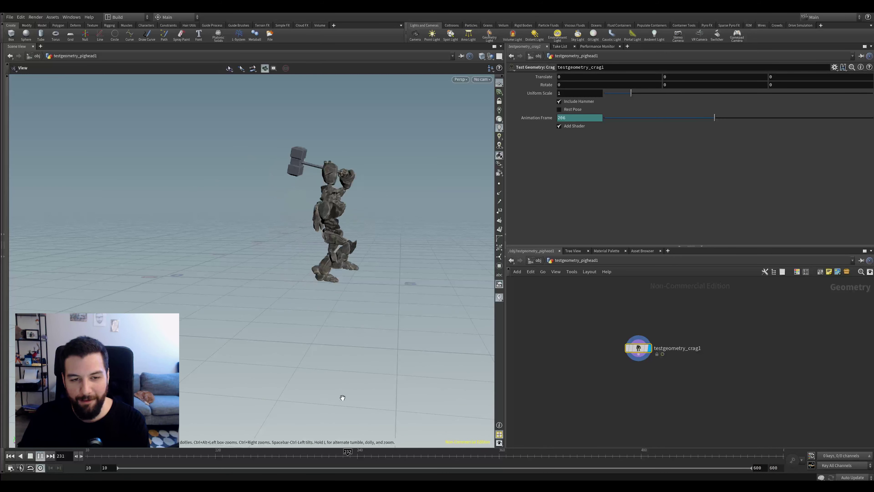
{"action": "key", "text": "Up"}
Step: View the Crag up close from the front and replay its animation from the start, stopping at frame 111
{"action": "right_click_drag", "start_coordinate": [298, 272], "coordinate": [384, 201]}
{"action": "left_click_drag", "start_coordinate": [384, 201], "coordinate": [357, 234]}
{"action": "key", "text": "Up"}
{"action": "key", "text": "Up"}
{"action": "key", "text": "ctrl+Up"}
{"action": "key", "text": "Up"}
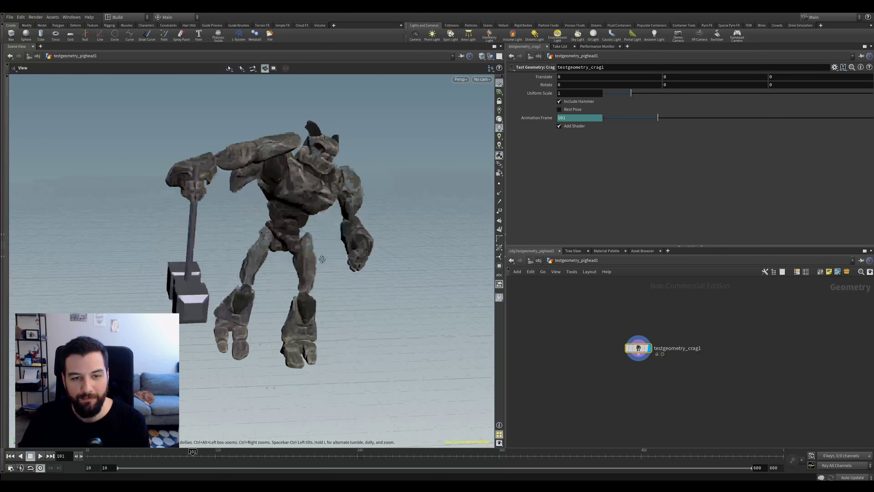
{"action": "key", "text": "Up"}
Step: Create a new camera from a front view of the Crag, then adjust its framing with the camera locked to the view
{"action": "left_click_drag", "start_coordinate": [590, 296], "coordinate": [677, 374]}
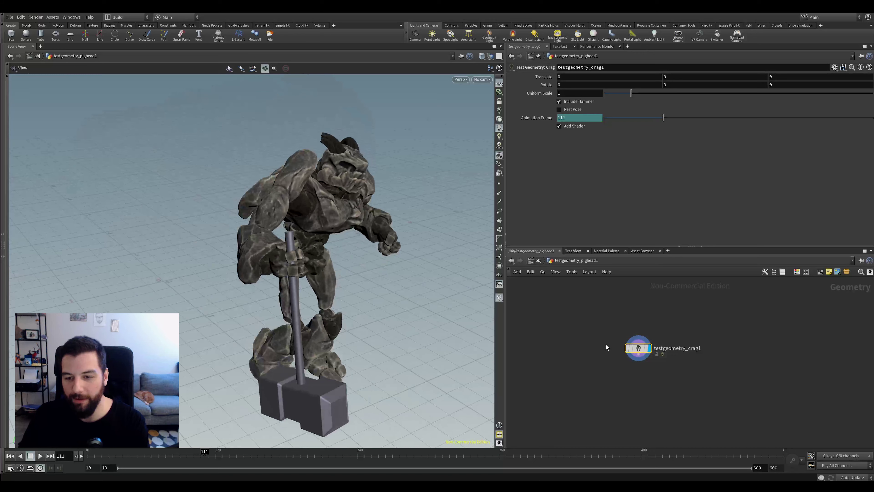
{"action": "left_click_drag", "start_coordinate": [317, 276], "coordinate": [339, 264]}
{"action": "mouse_move", "coordinate": [351, 305]}
{"action": "left_mouse_down"}
{"action": "mouse_move", "coordinate": [375, 307]}
{"action": "mouse_move", "coordinate": [349, 302]}
{"action": "left_mouse_up"}
{"action": "left_click", "coordinate": [492, 79]}
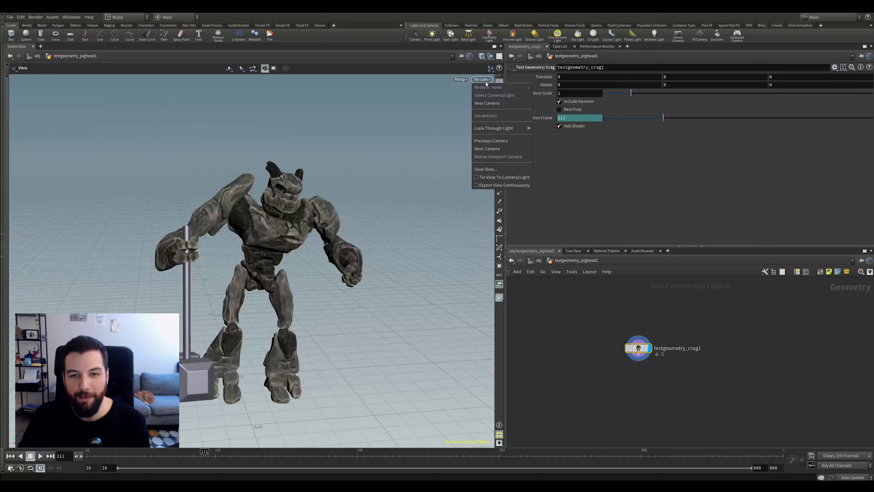
{"action": "left_click", "coordinate": [493, 103]}
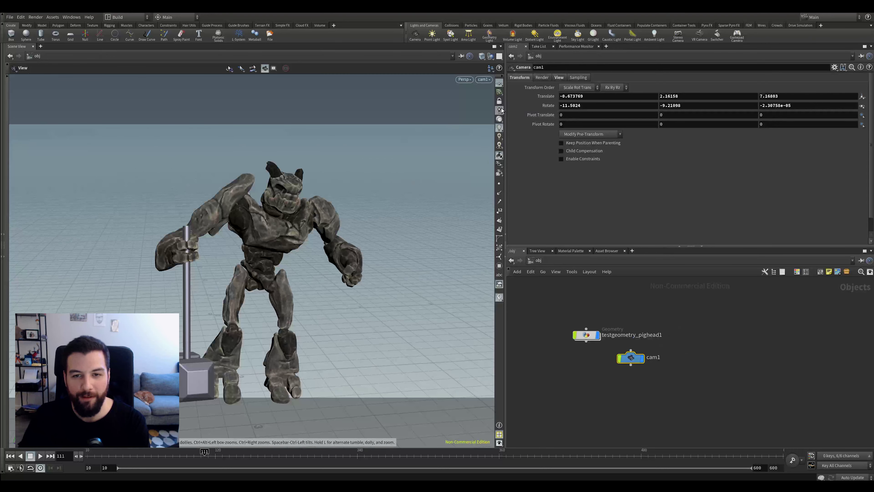
{"action": "left_click_drag", "start_coordinate": [409, 171], "coordinate": [176, 184]}
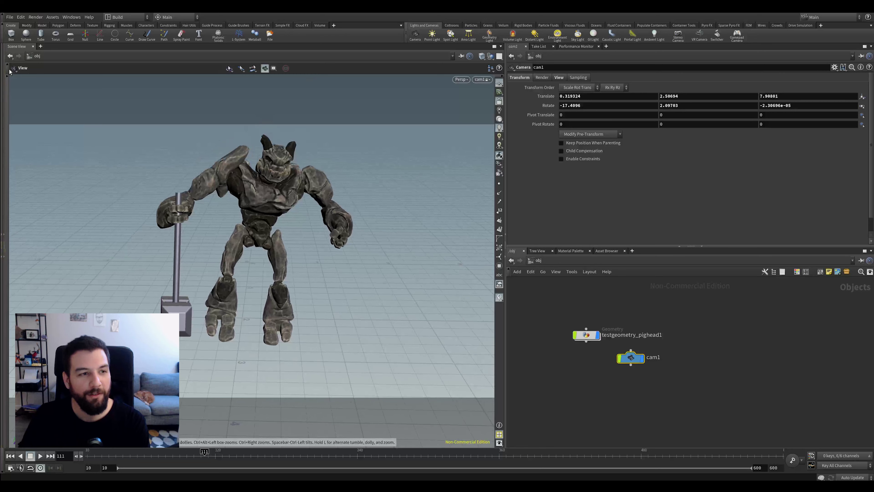
Step: Reveal the side Tree View pane, close the extra Scene View tab, and collapse the side pane again
{"action": "left_click", "coordinate": [2, 62]}
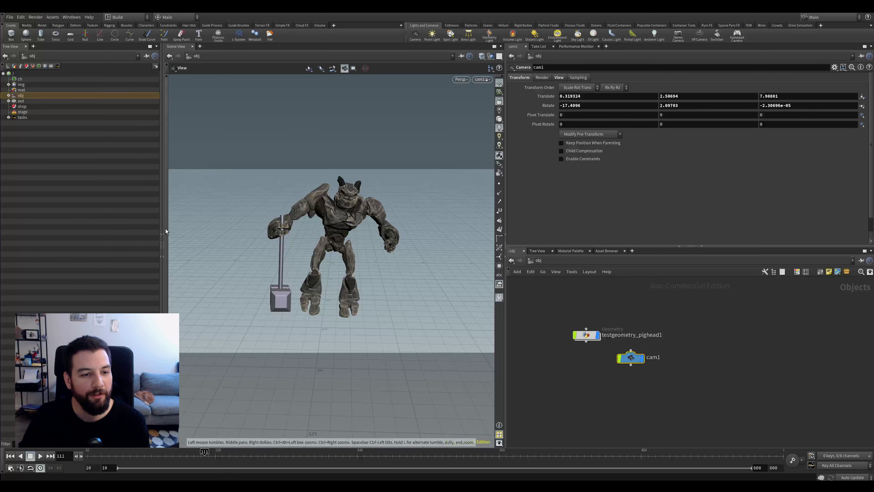
{"action": "left_click", "coordinate": [162, 236]}
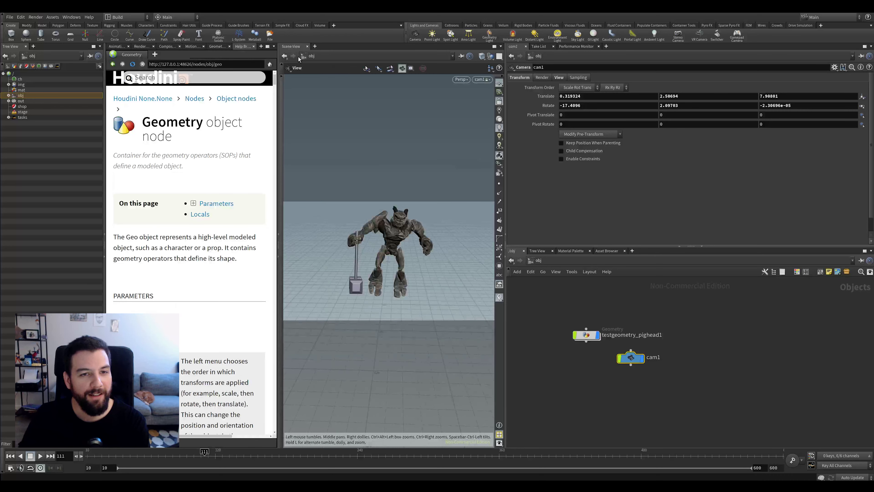
{"action": "left_click", "coordinate": [307, 47]}
{"action": "left_click", "coordinate": [231, 47]}
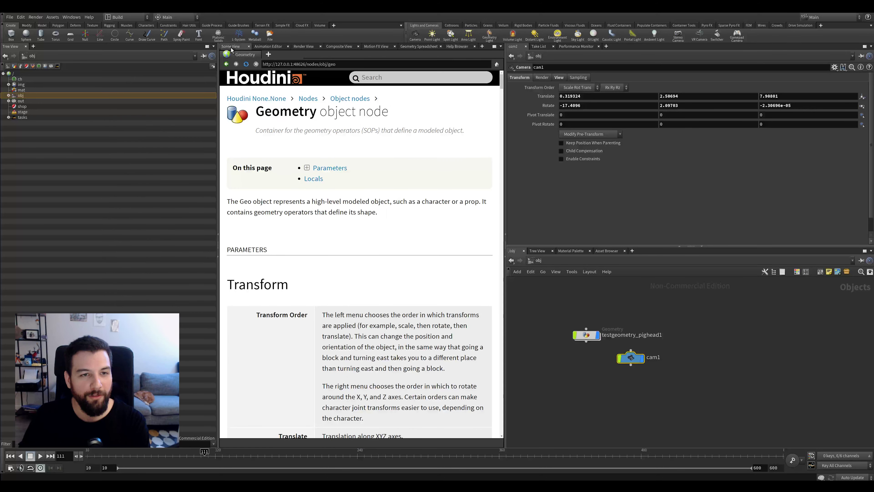
{"action": "left_click", "coordinate": [218, 234]}
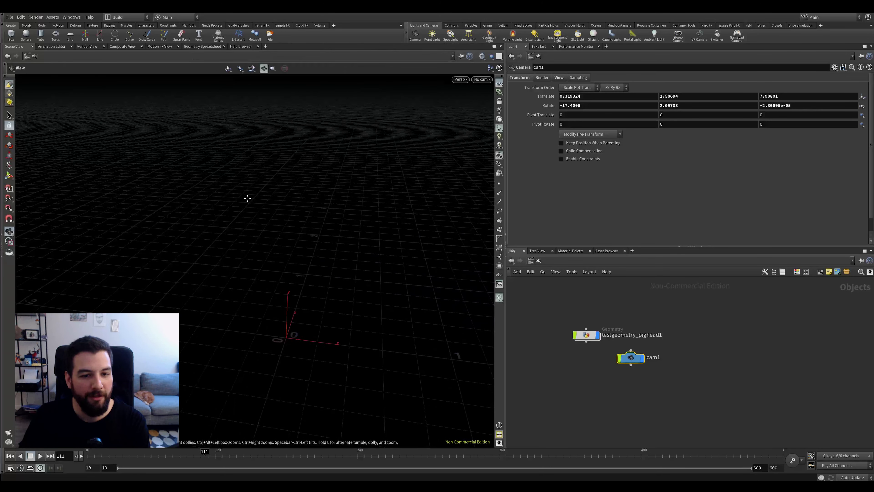
Step: Home the 3D view on the testgeometry_pighead1 object, then frame all objects including the camera
{"action": "left_click", "coordinate": [593, 338]}
{"action": "key", "text": "space+g"}
{"action": "left_click_drag", "start_coordinate": [344, 242], "coordinate": [386, 201]}
{"action": "left_click", "coordinate": [609, 400]}
{"action": "left_click_drag", "start_coordinate": [419, 238], "coordinate": [307, 246]}
{"action": "key", "text": "f"}
{"action": "key", "text": "h"}
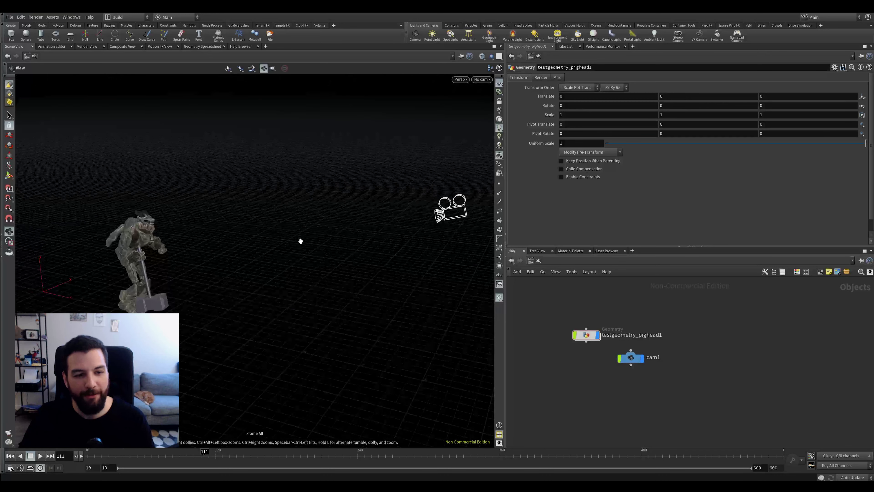
Step: Select the testgeometry_pighead1 node and practise framing the selection in the 3D view from different viewpoints
{"action": "left_click", "coordinate": [586, 334]}
{"action": "key", "text": "f"}
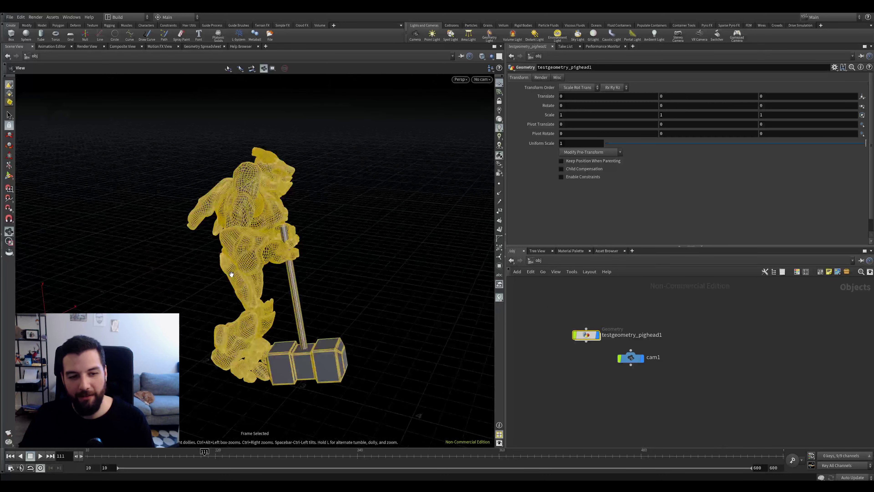
{"action": "left_click", "coordinate": [544, 304]}
{"action": "left_click_drag", "start_coordinate": [553, 304], "coordinate": [603, 365]}
{"action": "key", "text": "f"}
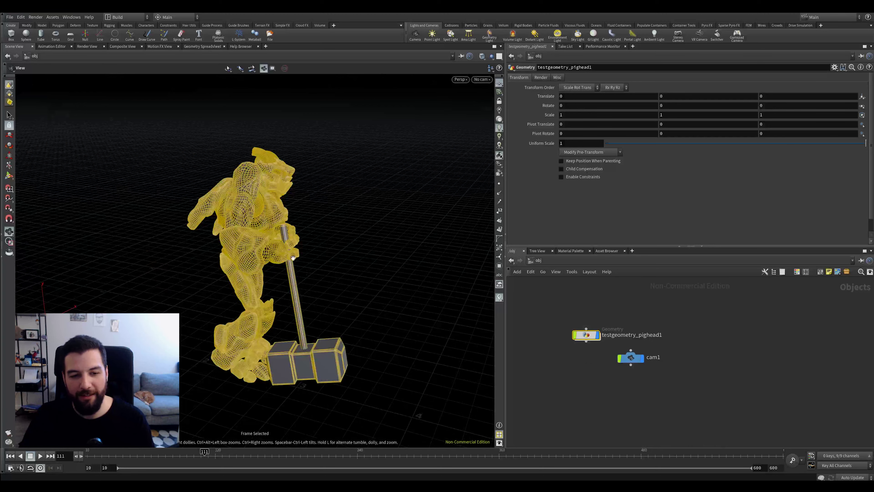
{"action": "left_click_drag", "start_coordinate": [375, 257], "coordinate": [524, 375]}
{"action": "key", "text": "f"}
{"action": "left_click_drag", "start_coordinate": [385, 317], "coordinate": [268, 221]}
{"action": "key", "text": "f"}
Step: Move the testgeometry_pighead1 node farther from cam1 in the network and home the 3D view on it
{"action": "left_click", "coordinate": [624, 359]}
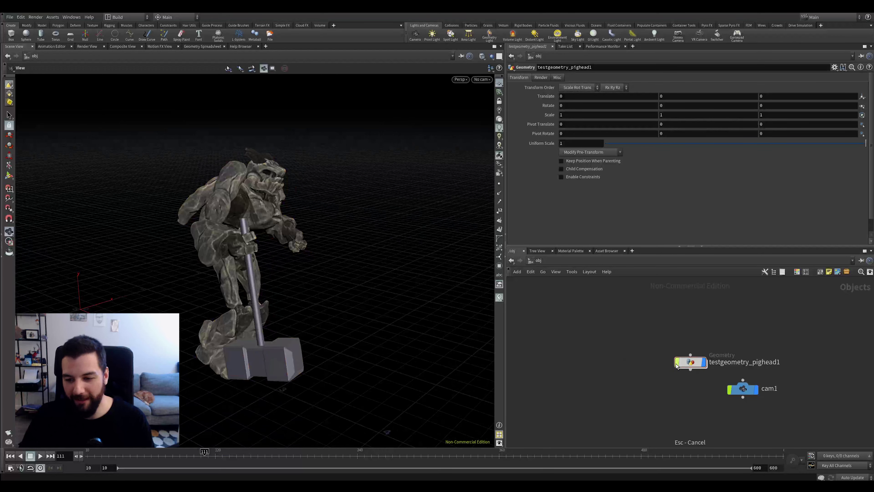
{"action": "left_click_drag", "start_coordinate": [688, 362], "coordinate": [604, 351]}
{"action": "key", "text": "g"}
{"action": "left_click_drag", "start_coordinate": [259, 253], "coordinate": [447, 237]}
{"action": "key", "text": "g"}
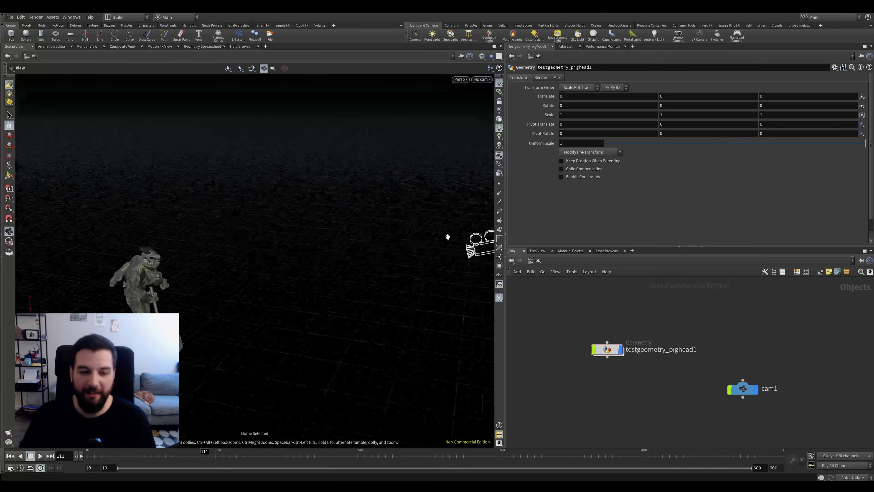
{"action": "key", "text": "g"}
Step: Look through cam1, lock the camera to the view, and reframe the Crag from a lower angle
{"action": "left_click", "coordinate": [482, 79]}
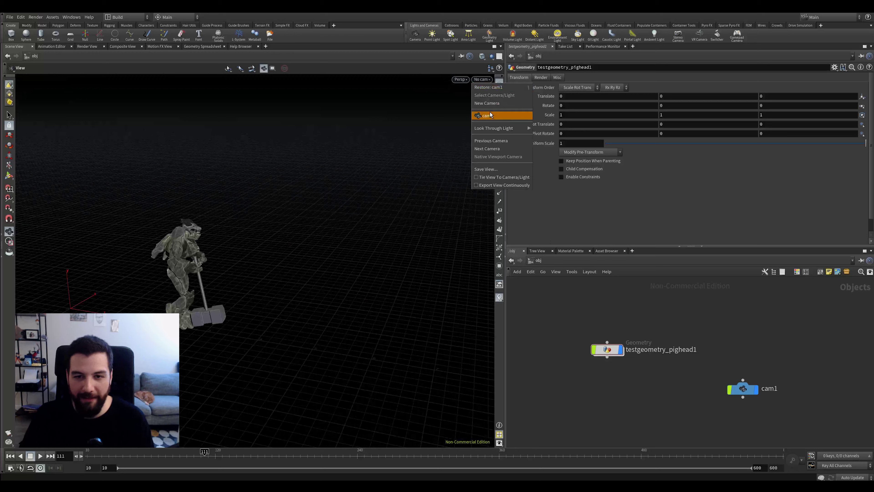
{"action": "left_click", "coordinate": [502, 116]}
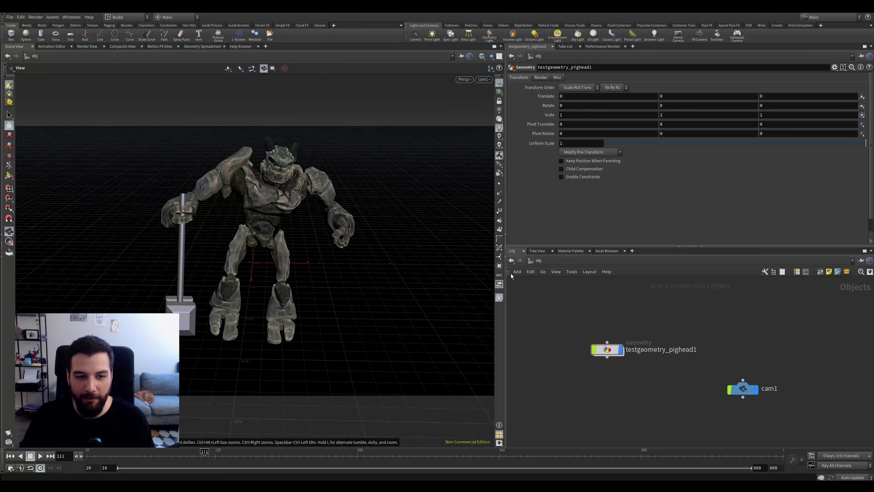
{"action": "left_click", "coordinate": [499, 100]}
{"action": "left_click_drag", "start_coordinate": [363, 185], "coordinate": [320, 226]}
{"action": "left_click_drag", "start_coordinate": [415, 166], "coordinate": [391, 254]}
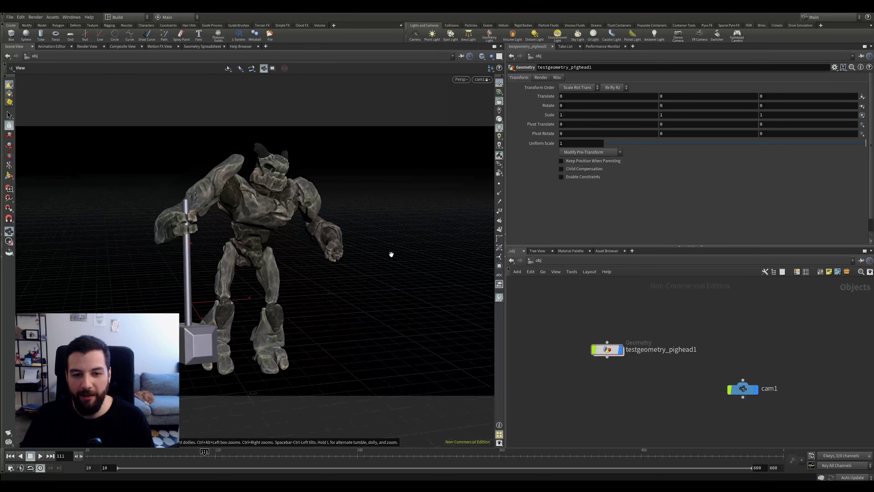
Step: Unlock the camera from the view and create a point light from a free viewpoint high above the Crag
{"action": "left_click", "coordinate": [500, 102]}
{"action": "left_click_drag", "start_coordinate": [427, 192], "coordinate": [376, 219]}
{"action": "right_click_drag", "start_coordinate": [376, 219], "coordinate": [397, 170]}
{"action": "left_click_drag", "start_coordinate": [396, 169], "coordinate": [348, 229]}
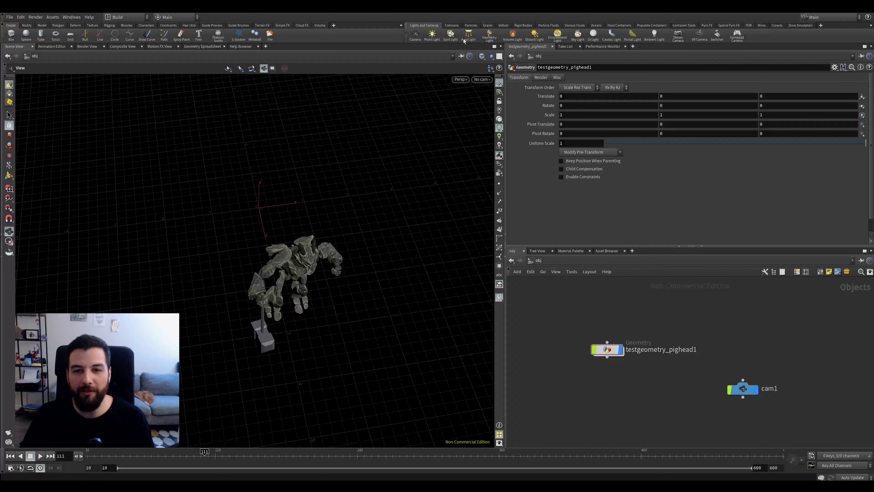
{"action": "left_click", "coordinate": [433, 35]}
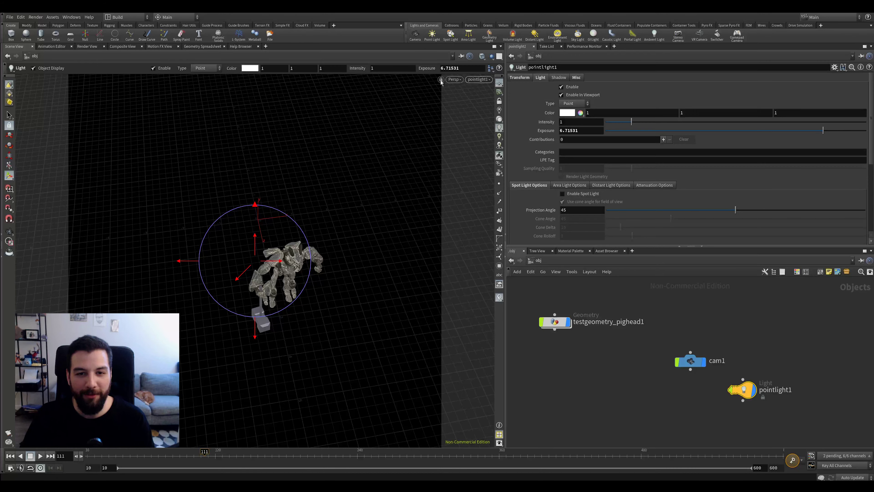
Step: Lock the view to pointlight1 and bring the light in close to the front of the Crag
{"action": "left_click_drag", "start_coordinate": [255, 236], "coordinate": [264, 264]}
{"action": "left_click", "coordinate": [498, 102]}
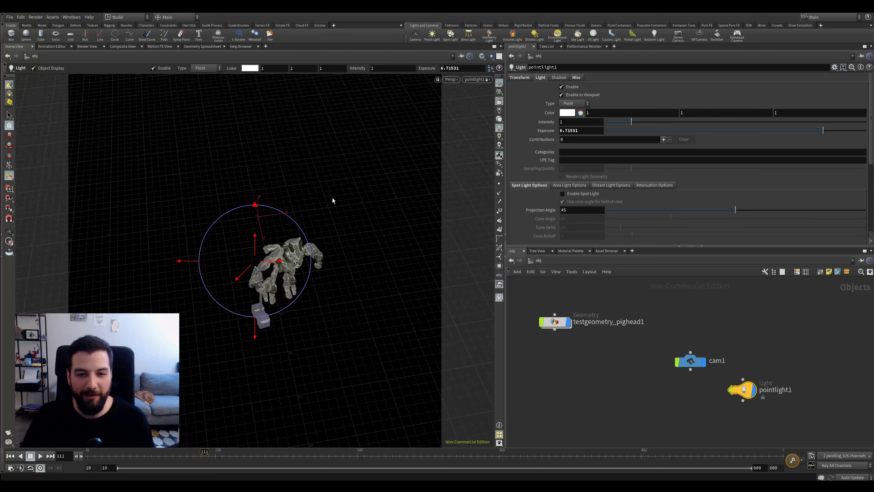
{"action": "middle_click_drag", "start_coordinate": [324, 203], "coordinate": [302, 222], "text": "alt"}
{"action": "middle_click_drag", "start_coordinate": [270, 188], "coordinate": [295, 175], "text": "alt"}
{"action": "right_click_drag", "start_coordinate": [306, 184], "coordinate": [341, 174], "text": "alt"}
{"action": "middle_click_drag", "start_coordinate": [342, 174], "coordinate": [343, 170], "text": "alt"}
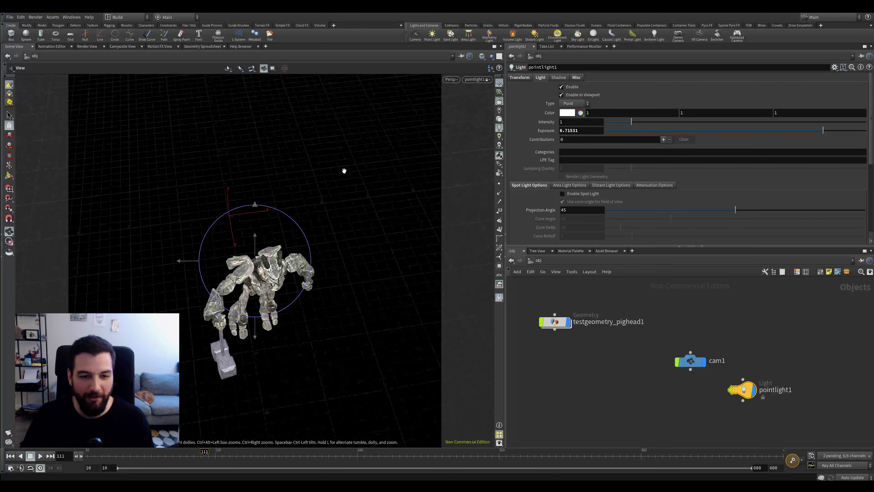
{"action": "left_click_drag", "start_coordinate": [343, 169], "coordinate": [340, 137], "text": "alt"}
{"action": "right_click_drag", "start_coordinate": [340, 137], "coordinate": [369, 152], "text": "alt"}
{"action": "middle_click_drag", "start_coordinate": [369, 152], "coordinate": [326, 215], "text": "alt"}
{"action": "right_click_drag", "start_coordinate": [326, 214], "coordinate": [371, 160], "text": "alt"}
{"action": "middle_click_drag", "start_coordinate": [371, 160], "coordinate": [404, 139], "text": "alt"}
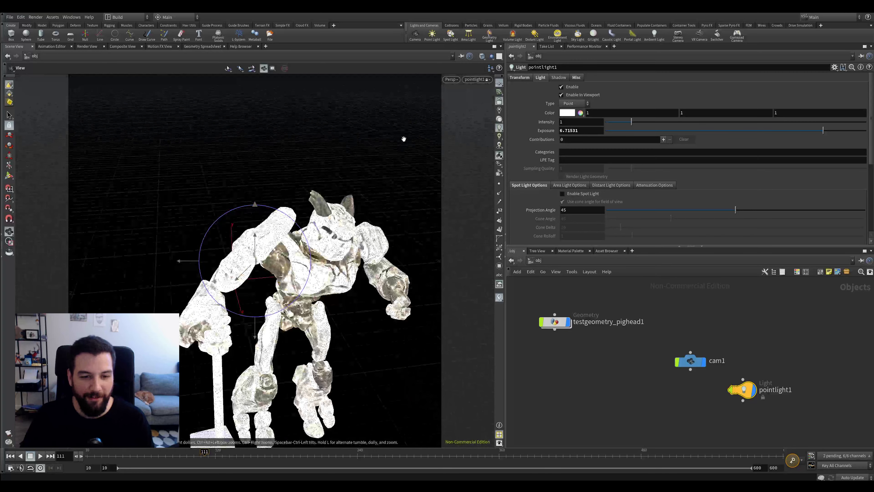
Step: Pull pointlight1 back to a distant position high above the Crag
{"action": "right_click_drag", "start_coordinate": [404, 139], "coordinate": [409, 146], "text": "alt"}
{"action": "left_click_drag", "start_coordinate": [409, 146], "coordinate": [418, 165], "text": "alt"}
{"action": "right_click_drag", "start_coordinate": [419, 166], "coordinate": [289, 207], "text": "alt"}
{"action": "middle_click_drag", "start_coordinate": [288, 207], "coordinate": [310, 239], "text": "alt"}
{"action": "left_click_drag", "start_coordinate": [310, 238], "coordinate": [315, 204], "text": "alt"}
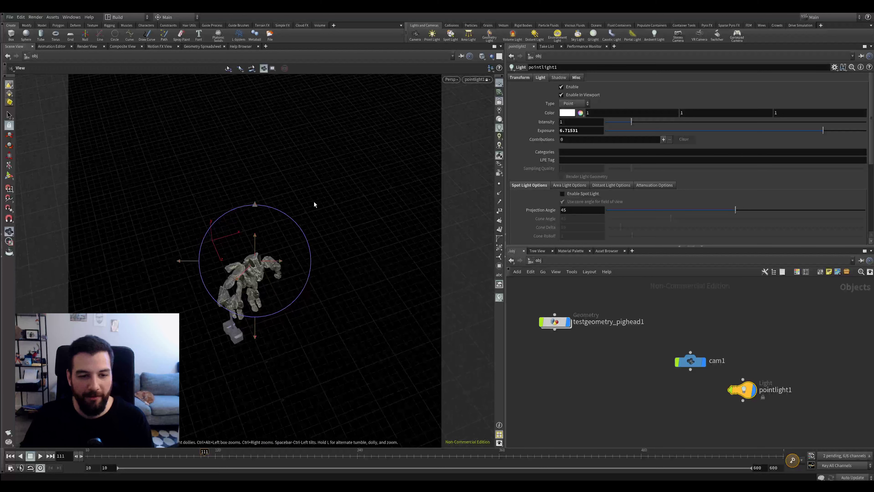
Step: Look through cam1 again and reposition the pointlight1 node below the testgeometry_pighead1 node in the network
{"action": "key", "text": "Escape"}
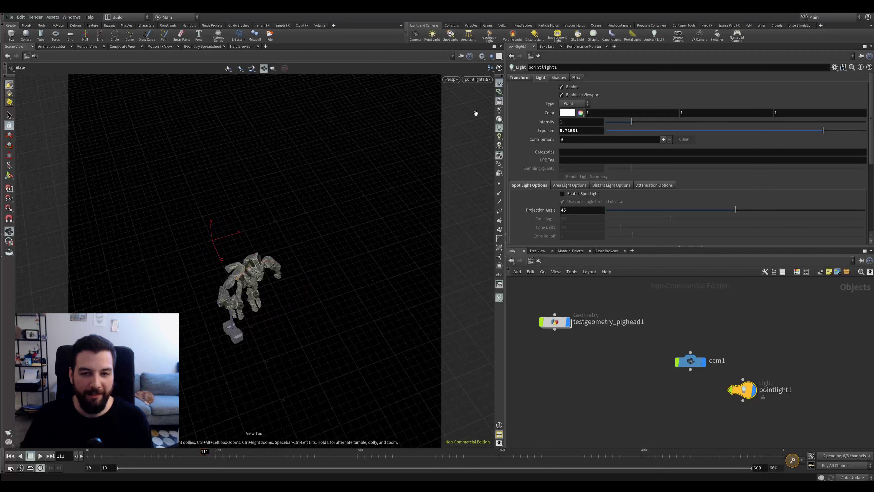
{"action": "left_click", "coordinate": [477, 79]}
{"action": "left_click", "coordinate": [479, 120]}
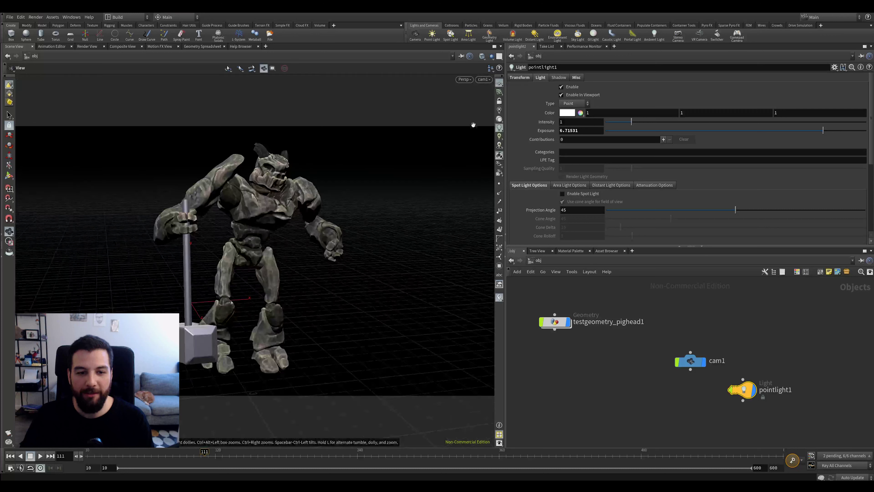
{"action": "left_click_drag", "start_coordinate": [780, 378], "coordinate": [639, 371]}
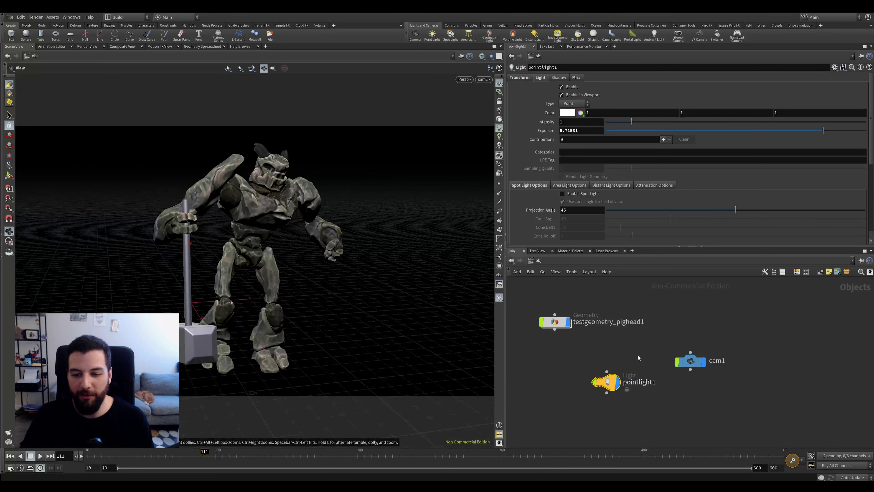
Step: Raise the intensity of pointlight1 to 2.358
{"action": "scroll", "coordinate": [637, 348], "scroll_direction": "down", "scroll_amount": 4}
{"action": "scroll", "coordinate": [817, 281], "scroll_direction": "up", "scroll_amount": 2}
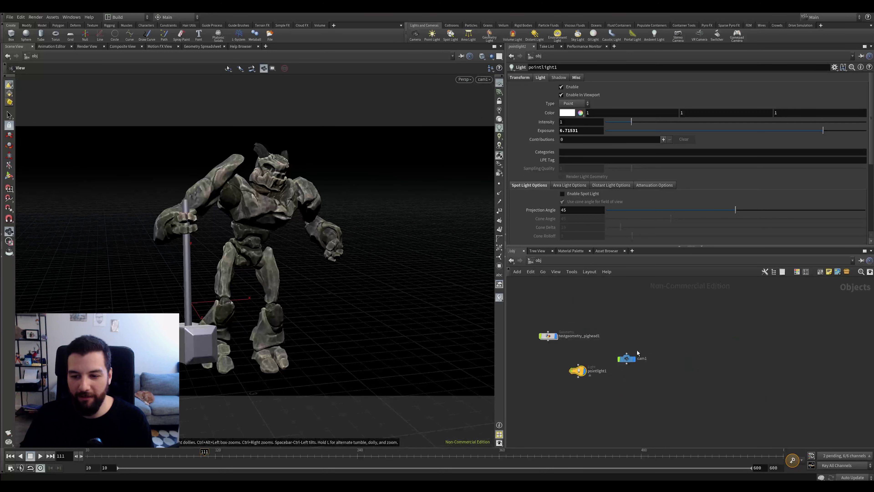
{"action": "scroll", "coordinate": [590, 363], "scroll_direction": "up", "scroll_amount": 2}
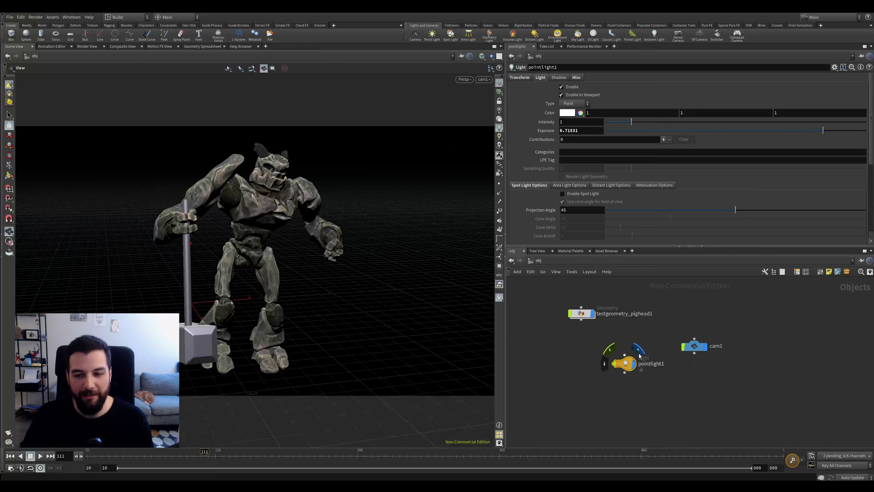
{"action": "left_click", "coordinate": [573, 88]}
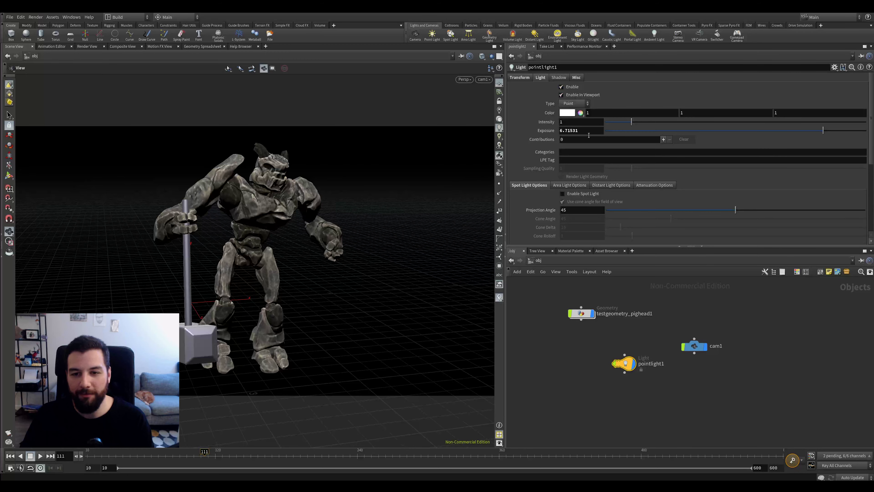
{"action": "left_click_drag", "start_coordinate": [635, 125], "coordinate": [666, 123]}
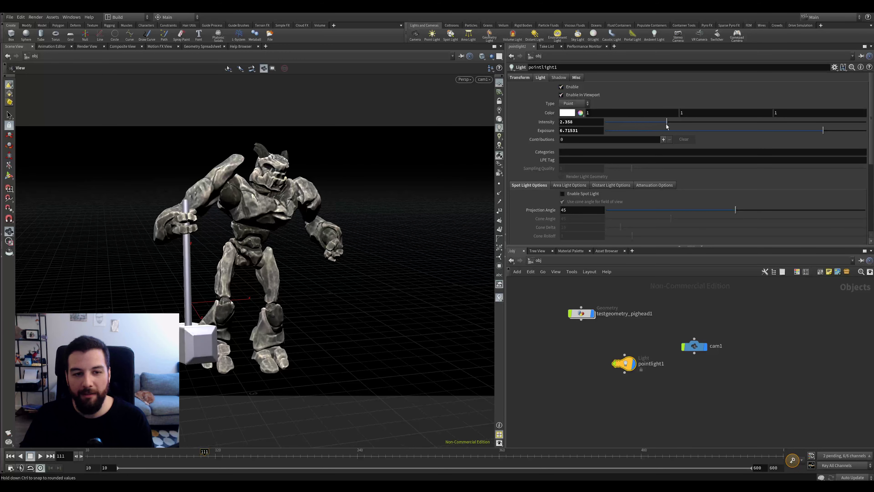
Step: Switch the network editor to the out network and delete the existing nodes there
{"action": "left_click", "coordinate": [568, 325]}
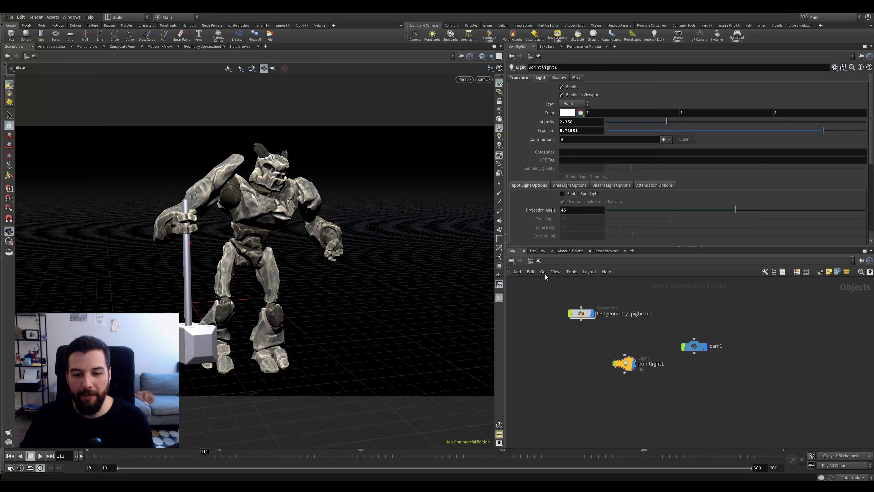
{"action": "left_click", "coordinate": [546, 263]}
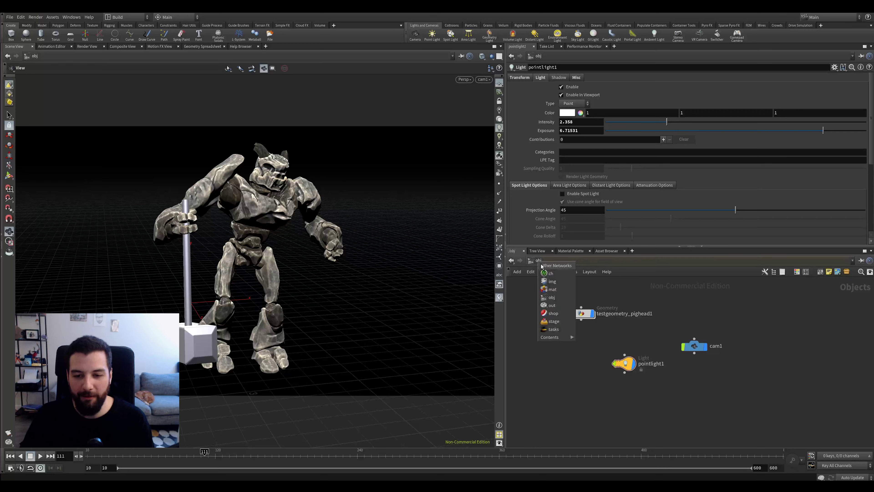
{"action": "left_click", "coordinate": [560, 305]}
{"action": "left_click_drag", "start_coordinate": [683, 314], "coordinate": [593, 406]}
{"action": "key", "text": "Delete"}
Step: Add a Mantra render node to the out network
{"action": "key", "text": "Tab"}
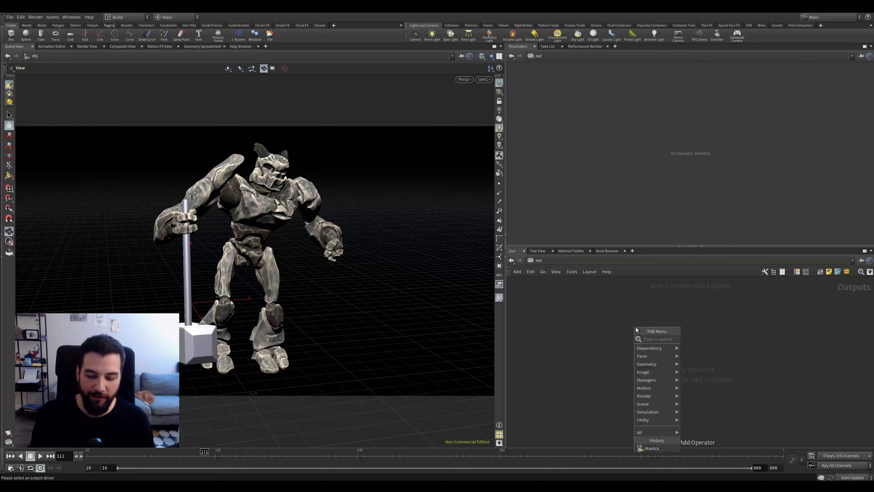
{"action": "type", "text": "mantra"}
{"action": "key", "text": "Return"}
{"action": "left_click", "coordinate": [636, 327]}
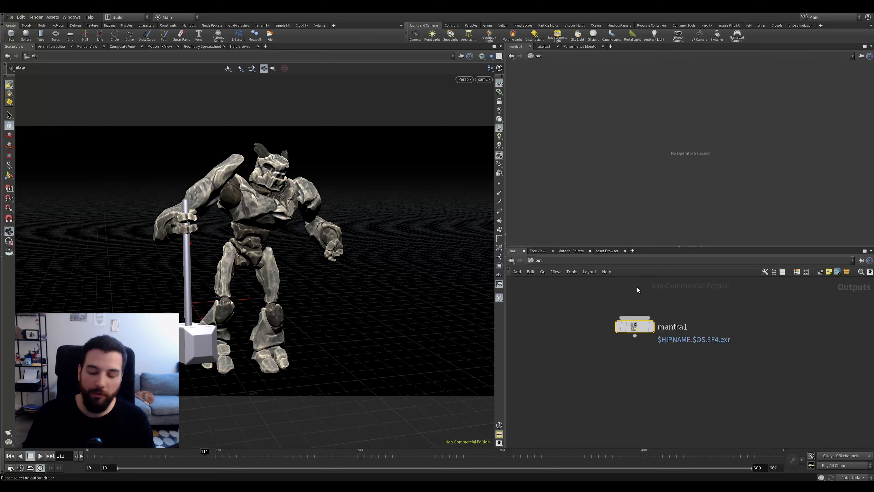
Step: Check that the Mantra node's camera is /obj/cam1 and start its render in the Render View
{"action": "left_click", "coordinate": [605, 117]}
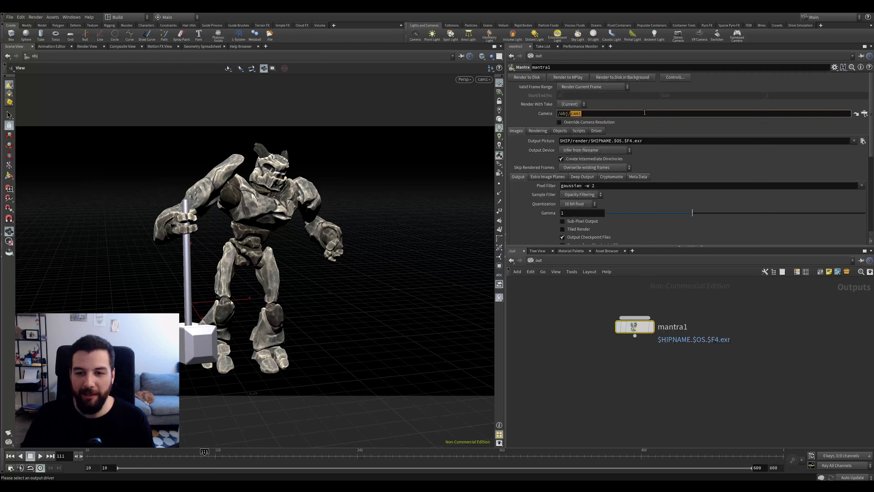
{"action": "left_click", "coordinate": [678, 115]}
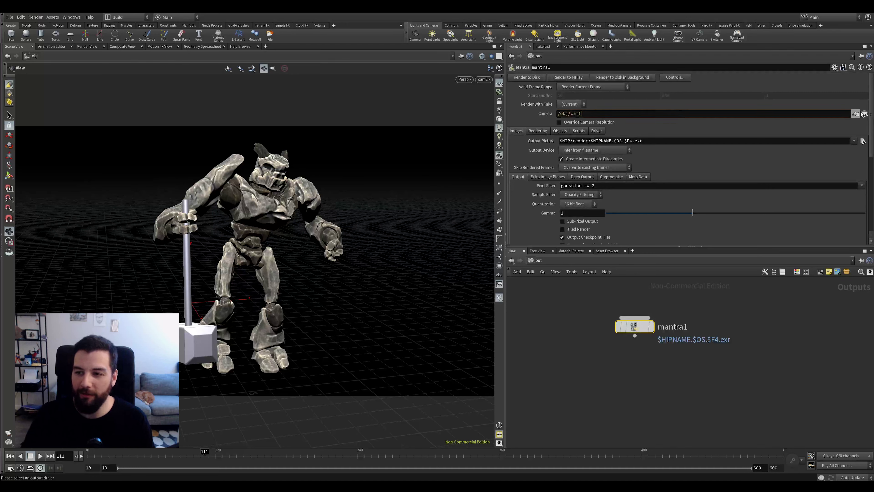
{"action": "left_click", "coordinate": [864, 114]}
{"action": "left_click_drag", "start_coordinate": [817, 53], "coordinate": [761, 71]}
{"action": "left_click", "coordinate": [811, 70]}
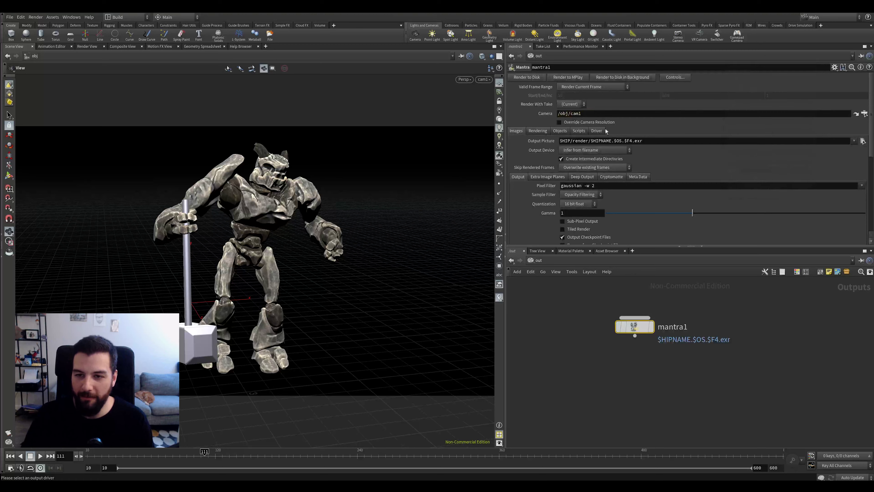
{"action": "left_click", "coordinate": [76, 47]}
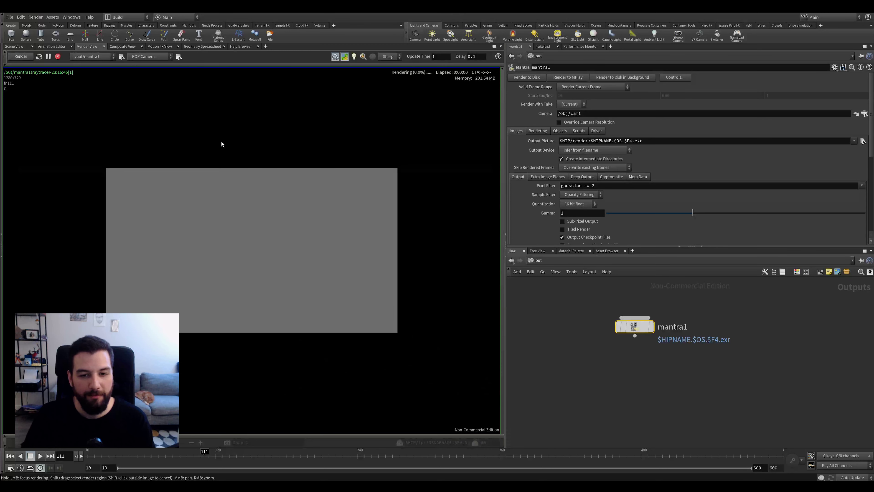
Step: Reveal the display options above the rendered image and choose the C image plane
{"action": "scroll", "coordinate": [238, 193], "scroll_direction": "up", "scroll_amount": 3}
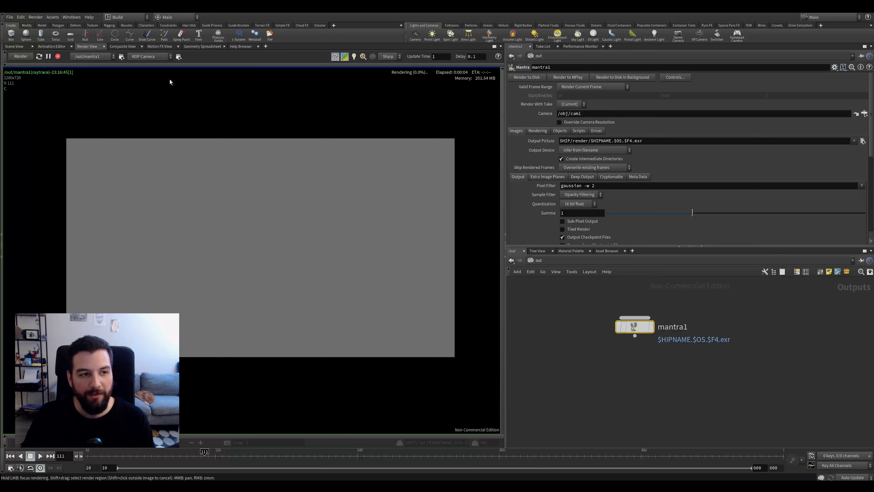
{"action": "left_click", "coordinate": [177, 65]}
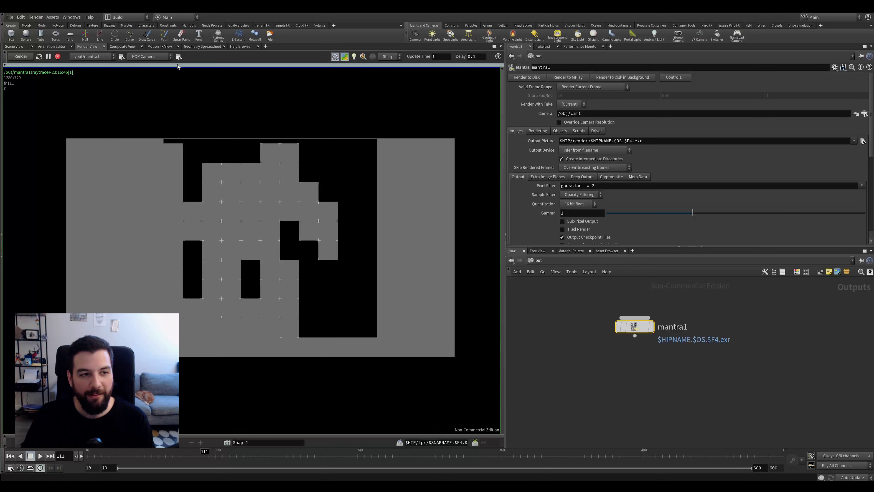
{"action": "left_click", "coordinate": [47, 69]}
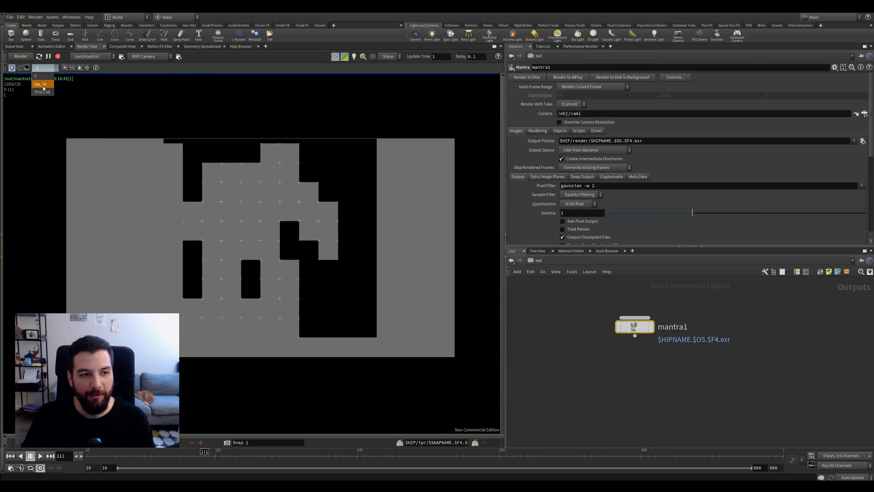
{"action": "left_click", "coordinate": [37, 76]}
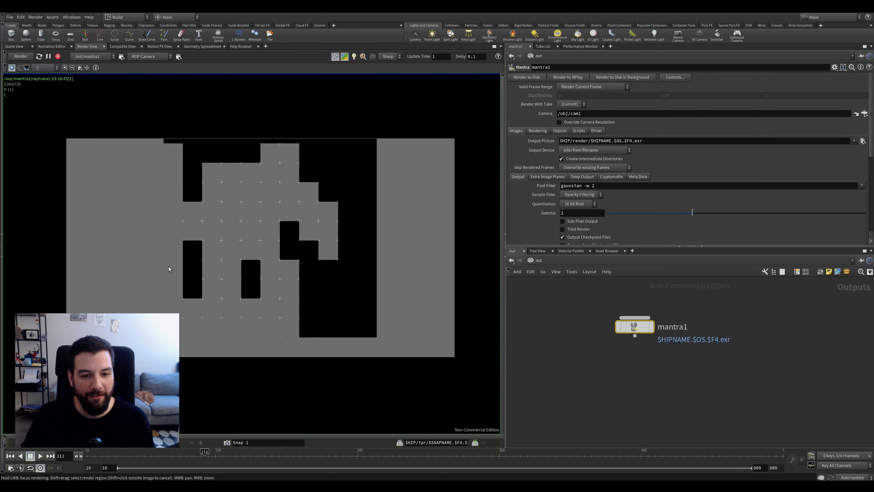
Step: Reveal the colour correction controls beneath the rendered image
{"action": "left_click", "coordinate": [219, 435]}
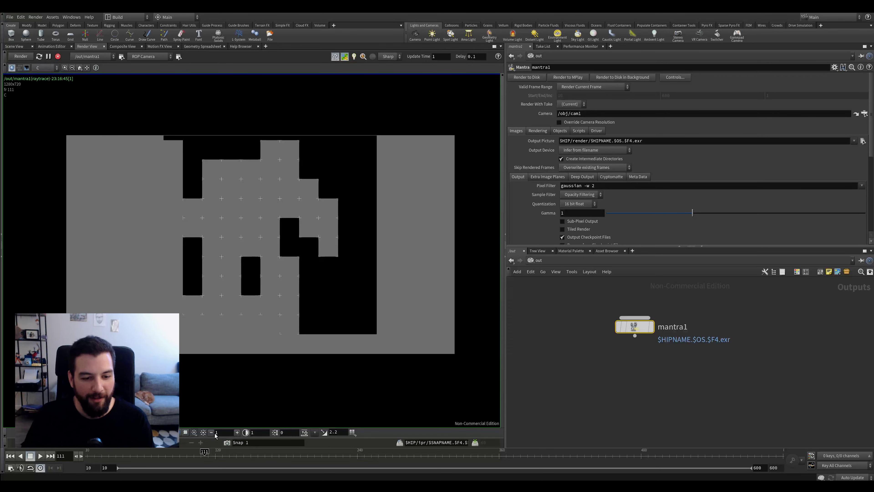
{"action": "left_click", "coordinate": [185, 430]}
{"action": "left_click", "coordinate": [185, 431]}
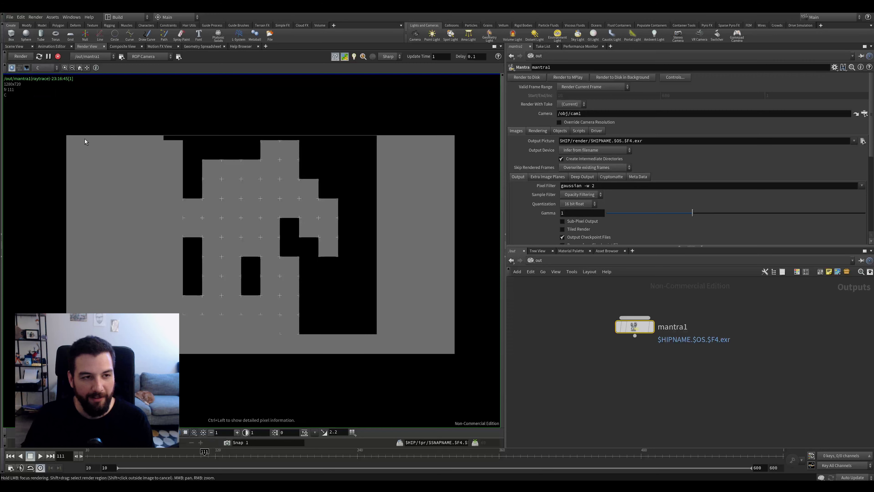
Step: View the render's pixel histogram and return to the image to inspect the rendered character
{"action": "left_click", "coordinate": [26, 68]}
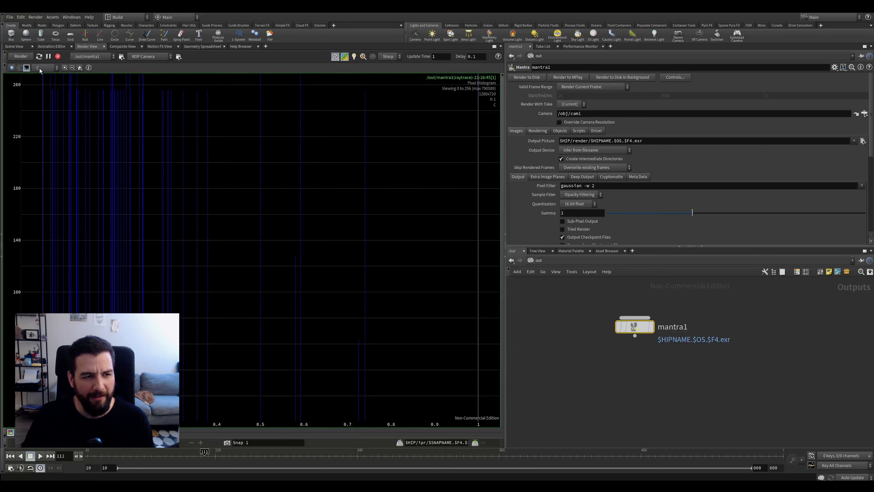
{"action": "left_click", "coordinate": [11, 67]}
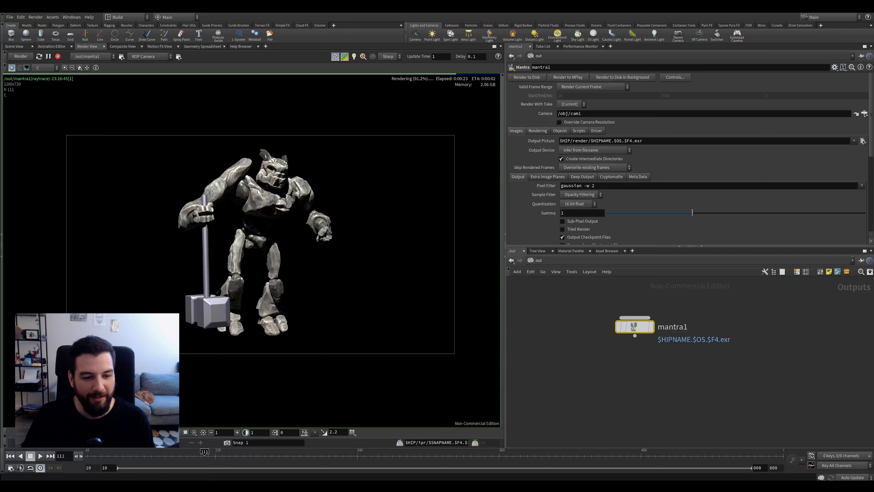
{"action": "scroll", "coordinate": [296, 215], "scroll_direction": "up", "scroll_amount": 1}
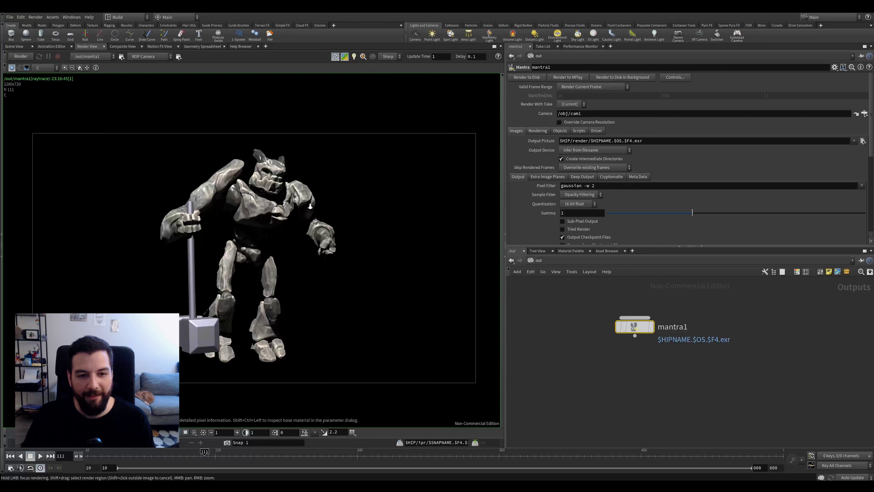
{"action": "scroll", "coordinate": [328, 206], "scroll_direction": "down", "scroll_amount": 1}
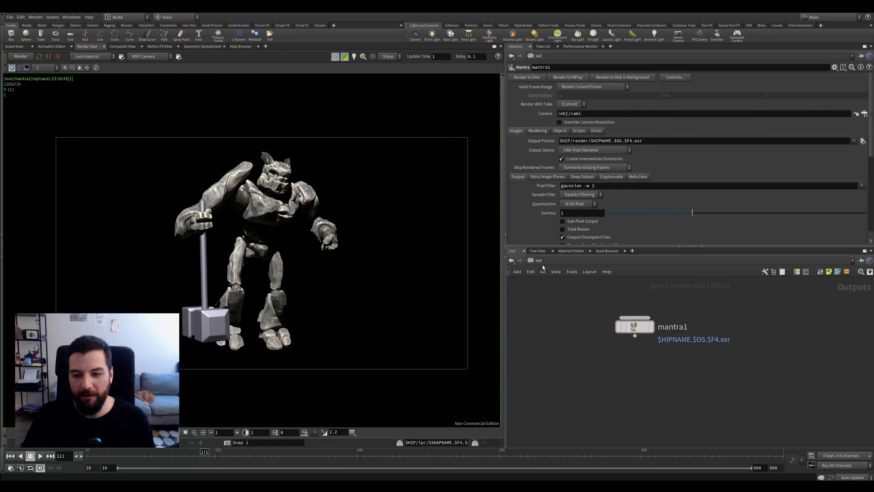
Step: Move the mantra1 node slightly lower in the out network
{"action": "scroll", "coordinate": [663, 124], "scroll_direction": "down", "scroll_amount": 5}
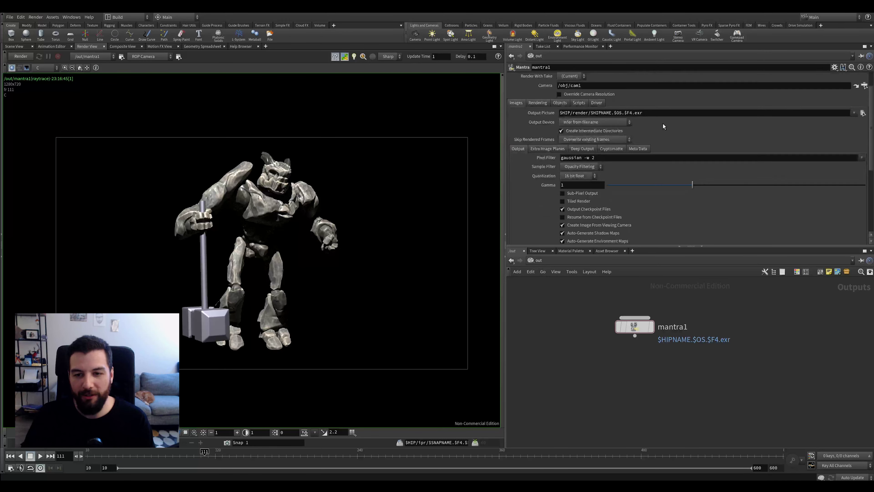
{"action": "scroll", "coordinate": [657, 140], "scroll_direction": "up", "scroll_amount": 5}
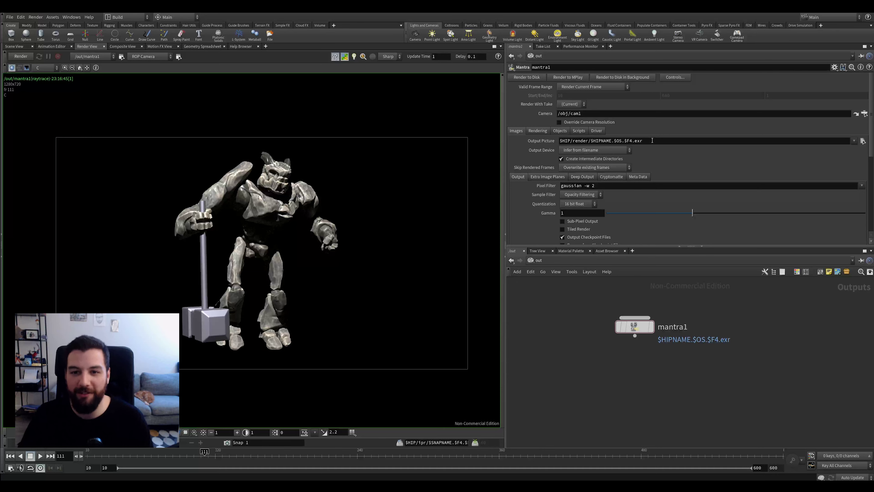
{"action": "left_click_drag", "start_coordinate": [659, 302], "coordinate": [614, 357]}
{"action": "left_click_drag", "start_coordinate": [634, 327], "coordinate": [625, 356]}
{"action": "left_click_drag", "start_coordinate": [672, 319], "coordinate": [656, 349]}
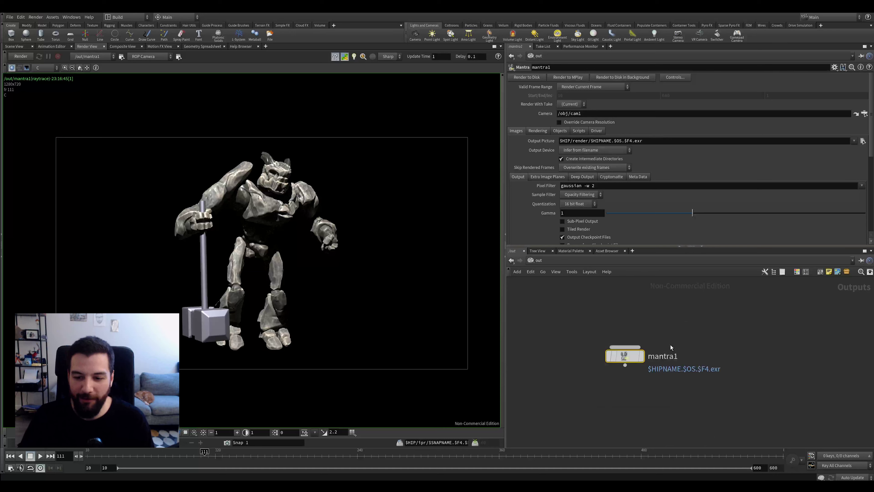
Step: Search the available output nodes with "re" for other renderers and close the list without adding one
{"action": "key", "text": "Tab"}
{"action": "type", "text": "re"}
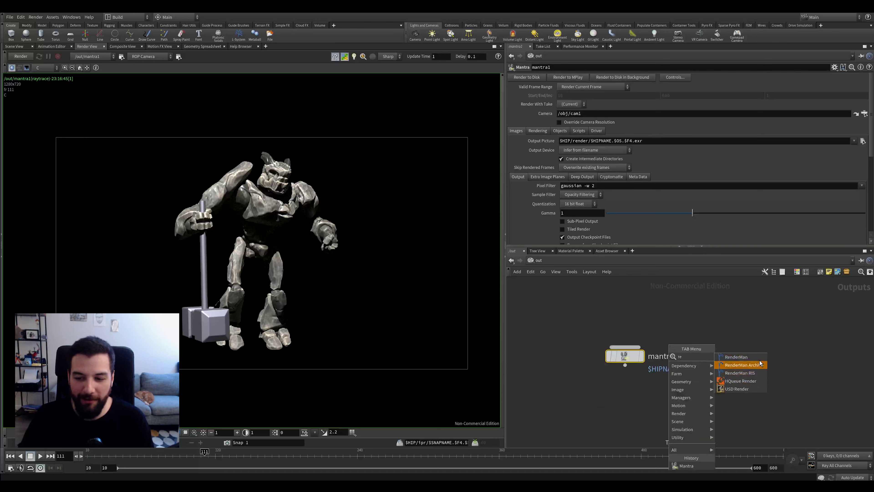
{"action": "key", "text": "Escape"}
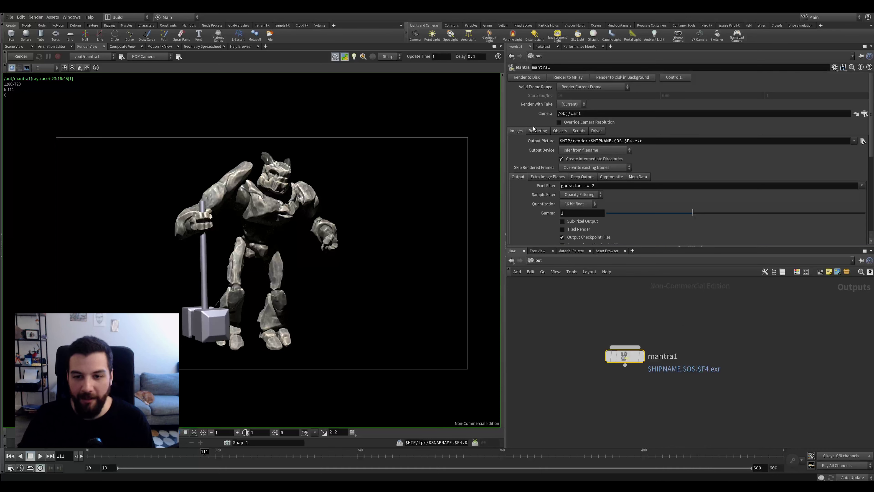
Step: Set the rendering engine of mantra1 to Physically Based Rendering
{"action": "left_click", "coordinate": [538, 131]}
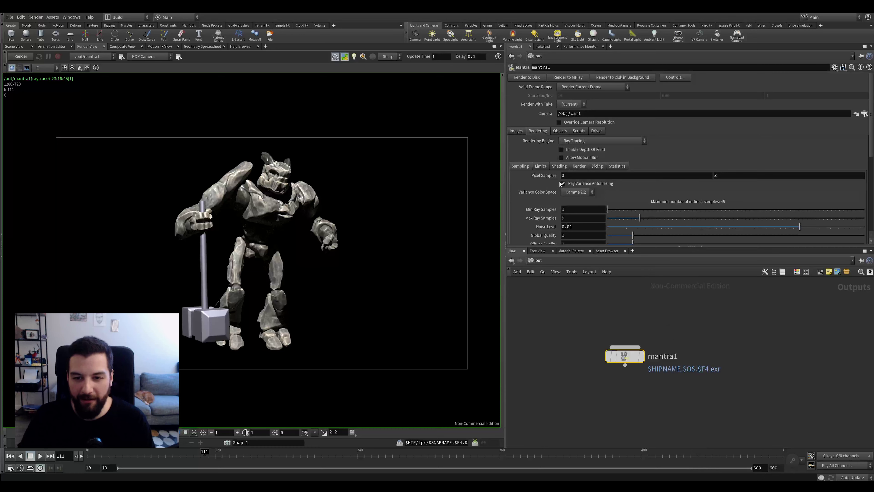
{"action": "scroll", "coordinate": [559, 182], "scroll_direction": "down", "scroll_amount": 1}
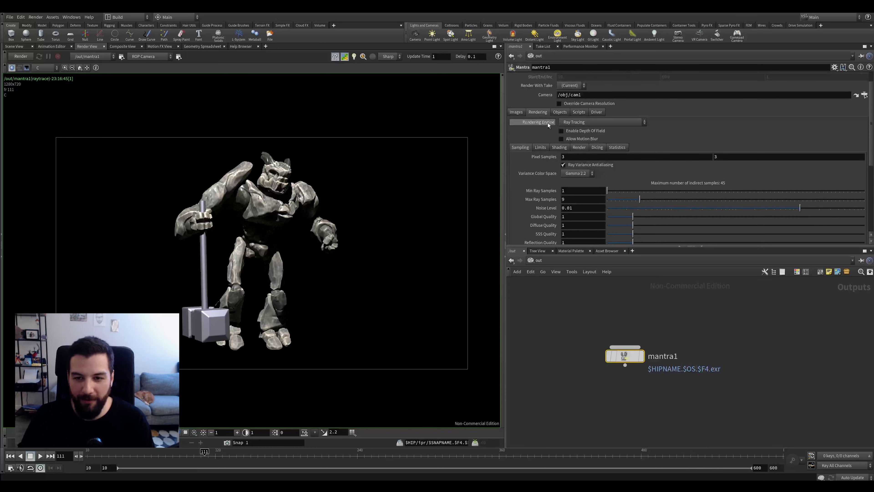
{"action": "left_click", "coordinate": [576, 124]}
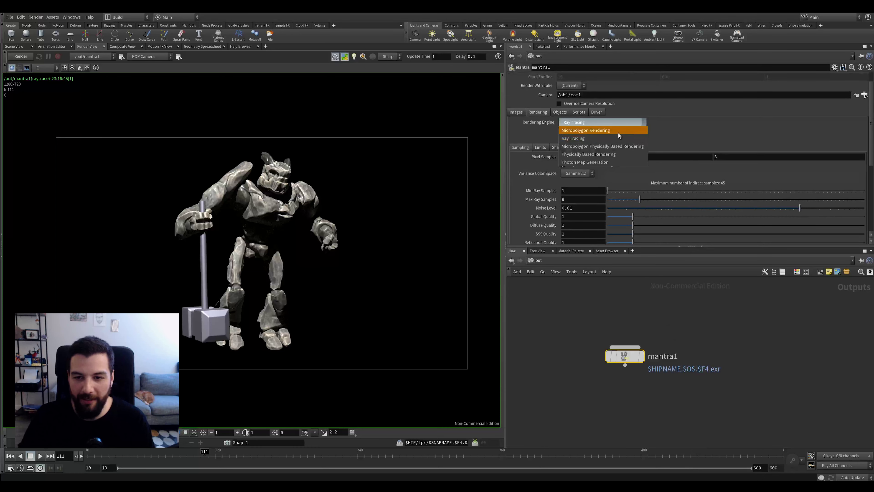
{"action": "left_click", "coordinate": [637, 154]}
Step: Examine the object settings of mantra1, focusing on the Candidate Objects entry
{"action": "left_click", "coordinate": [569, 112]}
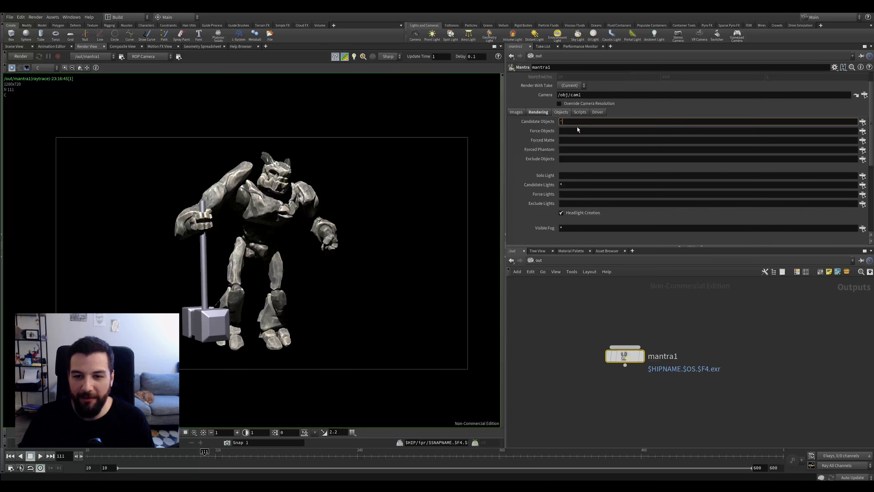
{"action": "scroll", "coordinate": [616, 128], "scroll_direction": "up", "scroll_amount": 2}
{"action": "left_click", "coordinate": [627, 128]}
{"action": "left_click", "coordinate": [589, 140]}
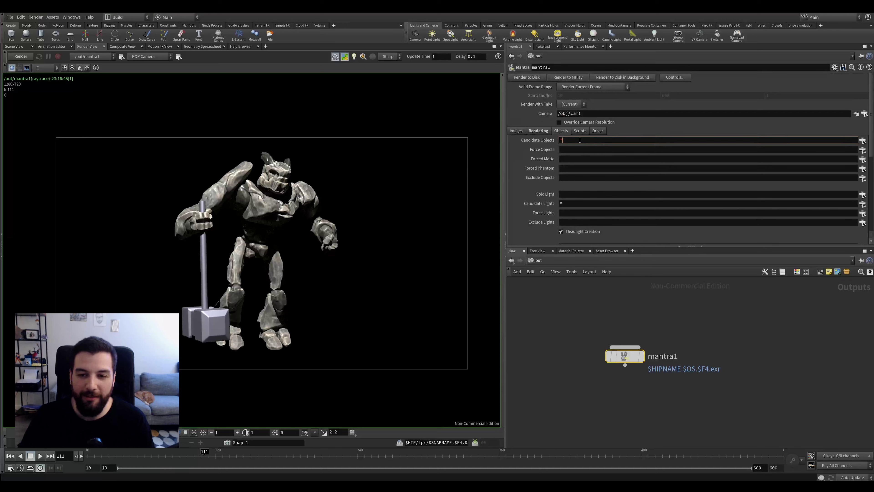
{"action": "left_click", "coordinate": [603, 137]}
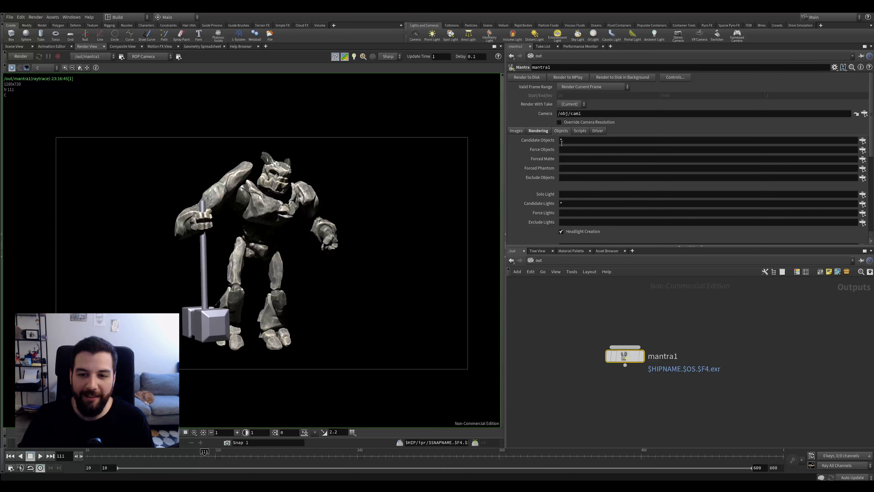
Step: Go to the obj network, make a trial copy of testgeometry_pighead1 and delete that copy
{"action": "left_click", "coordinate": [543, 261]}
{"action": "left_click", "coordinate": [553, 296]}
{"action": "left_click_drag", "start_coordinate": [566, 292], "coordinate": [575, 351]}
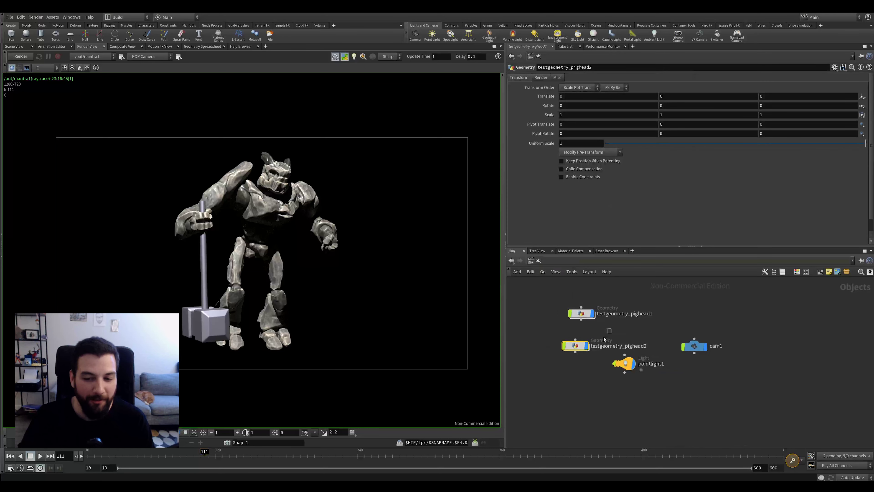
{"action": "key", "text": "Delete"}
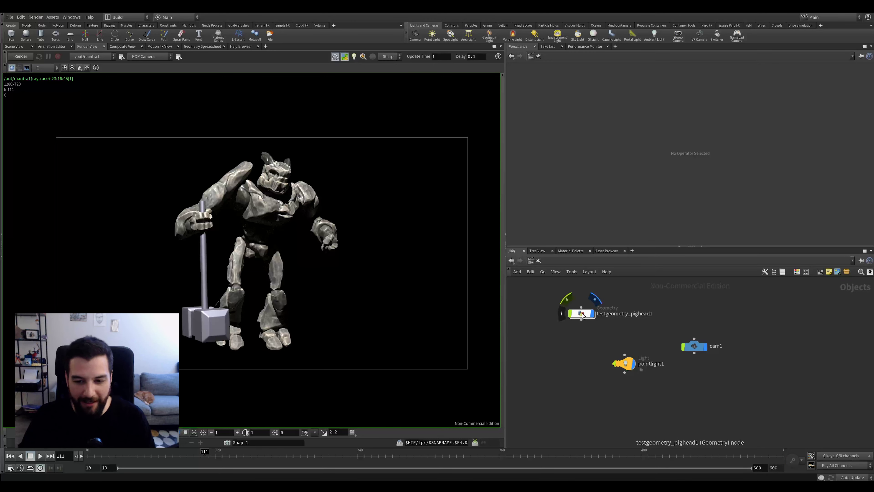
Step: Duplicate testgeometry_pighead1 and align the copy directly beneath the original
{"action": "left_click_drag", "start_coordinate": [582, 315], "coordinate": [573, 350], "text": "alt"}
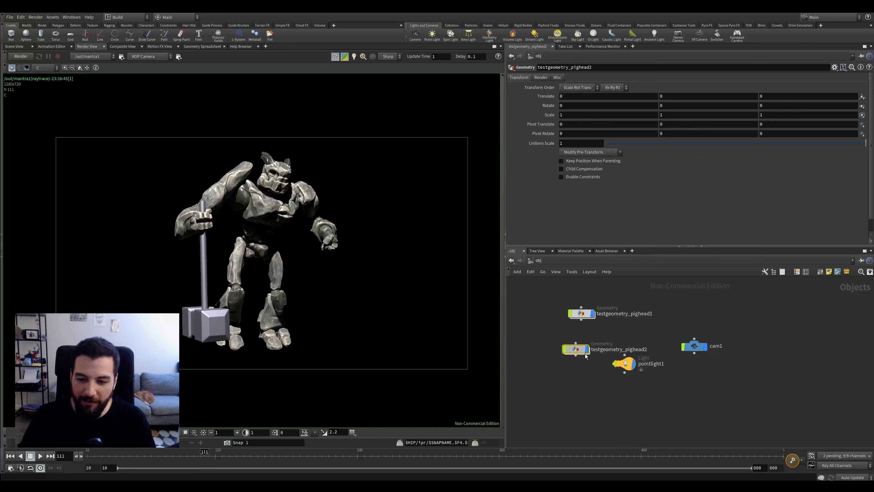
{"action": "scroll", "coordinate": [592, 347], "scroll_direction": "up", "scroll_amount": 3}
{"action": "scroll", "coordinate": [591, 347], "scroll_direction": "down", "scroll_amount": 2}
{"action": "left_click_drag", "start_coordinate": [582, 362], "coordinate": [590, 349]}
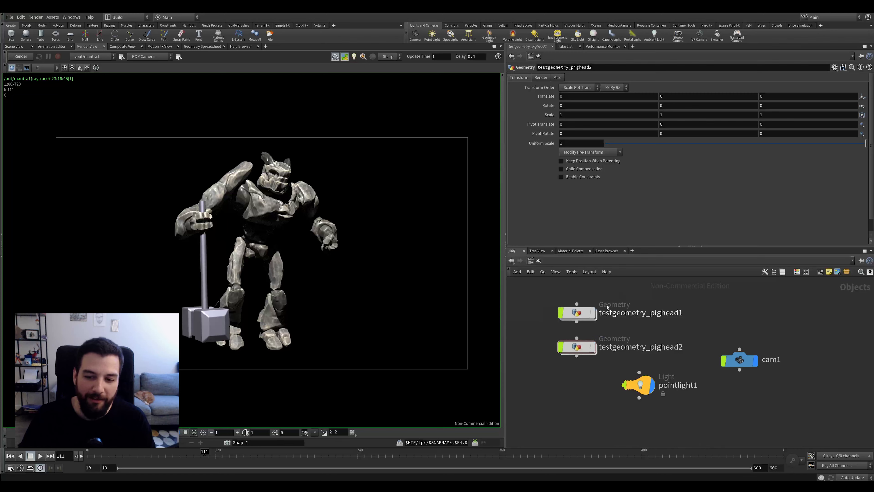
Step: Delete the duplicate testgeometry_pighead2 and return to the out network
{"action": "left_click_drag", "start_coordinate": [607, 292], "coordinate": [577, 350]}
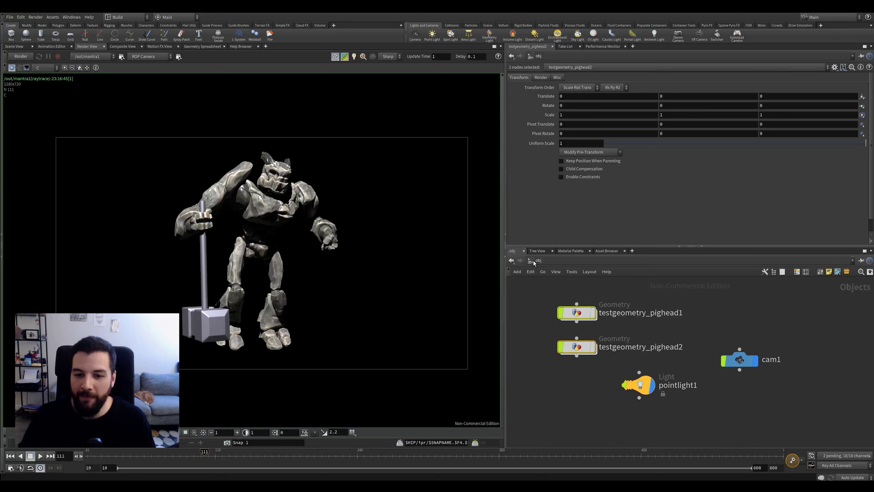
{"action": "left_click", "coordinate": [597, 317], "text": "ctrl"}
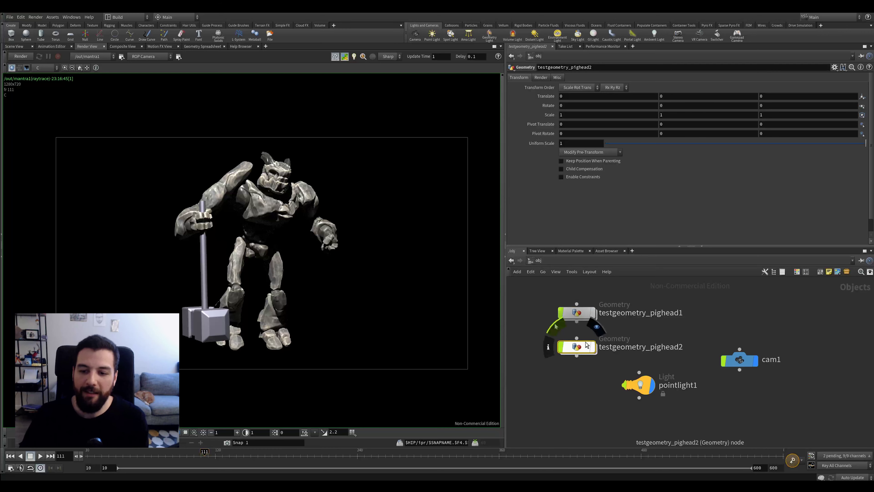
{"action": "key", "text": "Delete"}
{"action": "left_click", "coordinate": [540, 272]}
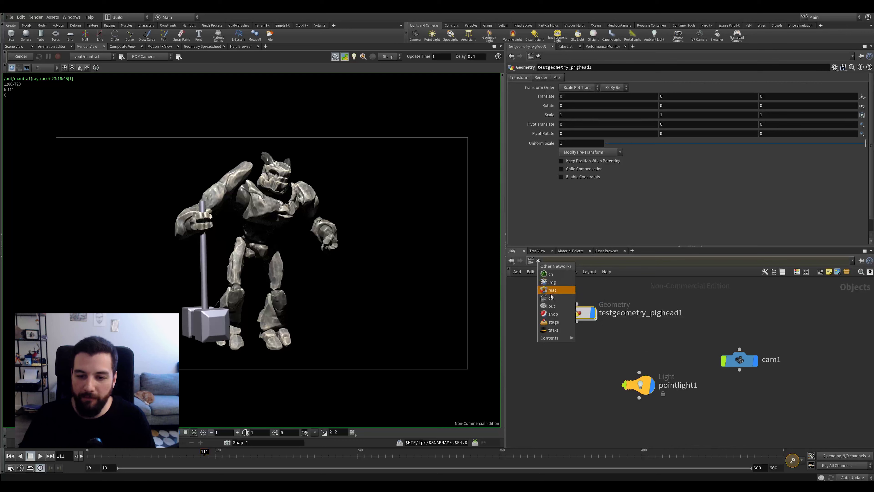
{"action": "left_click", "coordinate": [551, 305]}
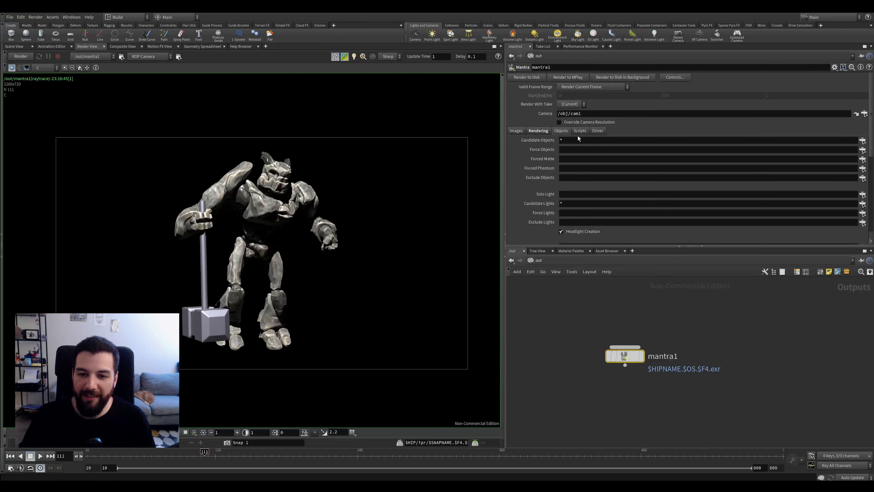
Step: Set Force Objects of mantra1 to * and clear Candidate Objects
{"action": "left_click", "coordinate": [563, 150]}
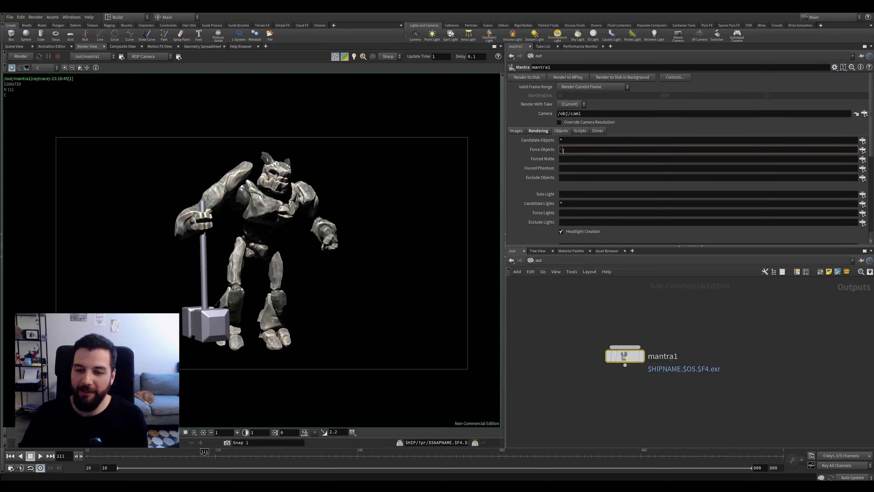
{"action": "key", "text": "Return"}
{"action": "left_click", "coordinate": [595, 141]}
{"action": "key", "text": "BackSpace"}
{"action": "key", "text": "Return"}
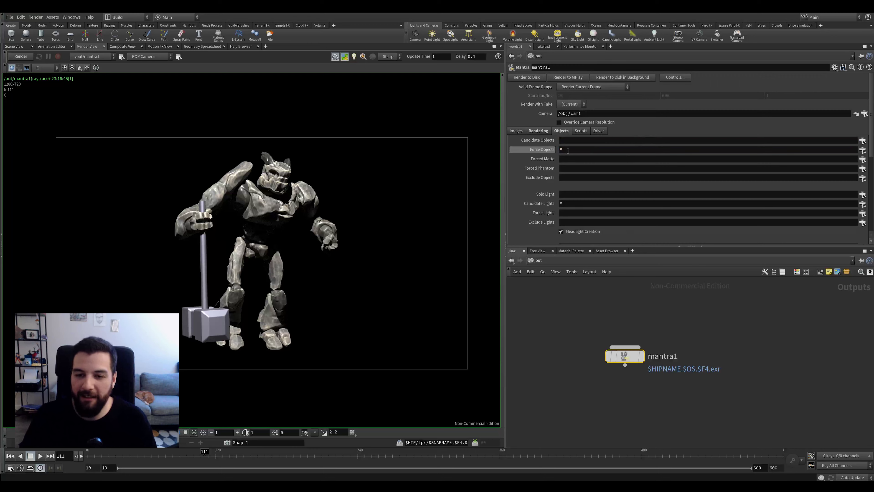
Step: Replace the Force Objects wildcard with testgeometry_pighead1, picked from the scene objects
{"action": "left_click", "coordinate": [575, 151]}
{"action": "key", "text": "BackSpace"}
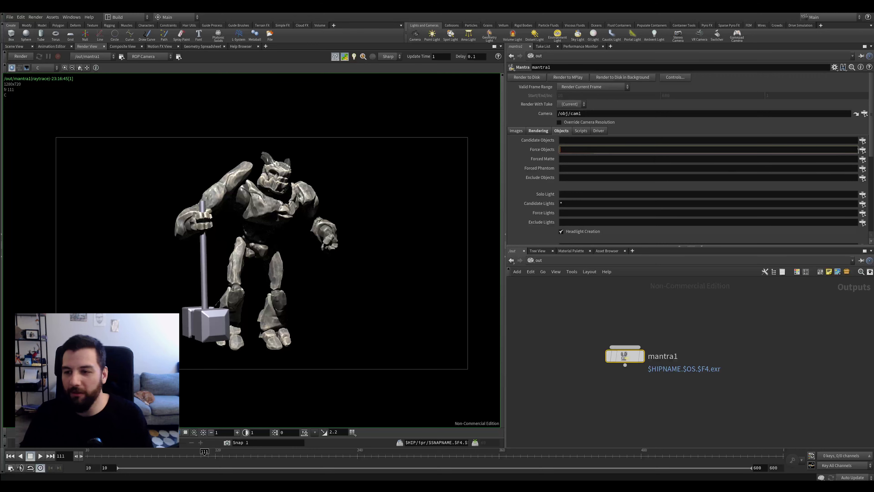
{"action": "left_click", "coordinate": [862, 151]}
{"action": "double_click", "coordinate": [765, 54]}
{"action": "left_click", "coordinate": [630, 141]}
Step: Set Force Lights of mantra1 to pointlight1, picked from the scene lights
{"action": "left_click", "coordinate": [573, 203]}
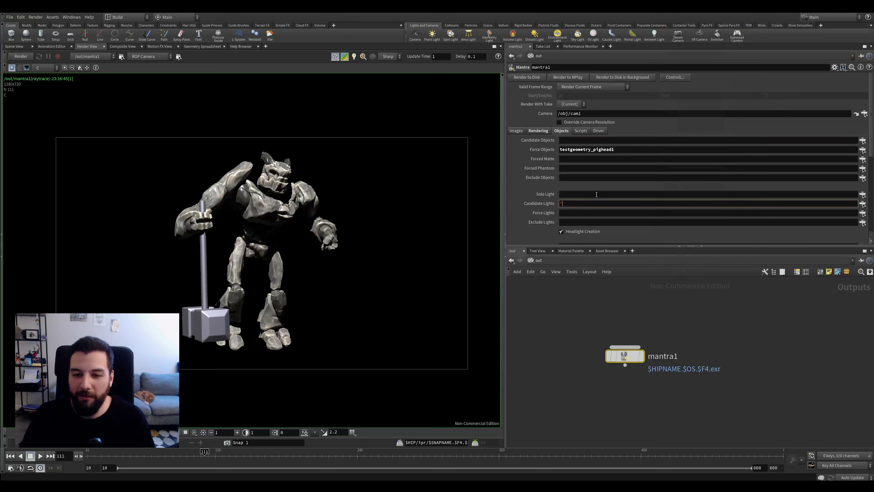
{"action": "left_click", "coordinate": [862, 213]}
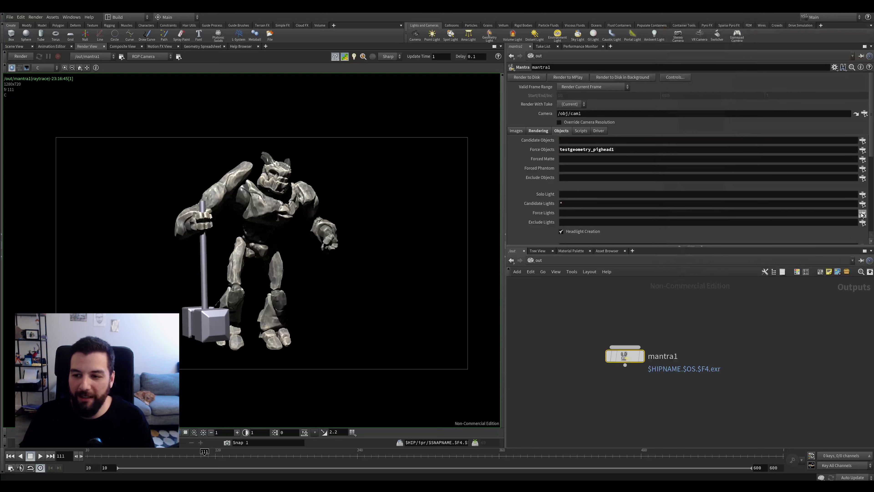
{"action": "double_click", "coordinate": [754, 53]}
{"action": "left_click", "coordinate": [602, 214]}
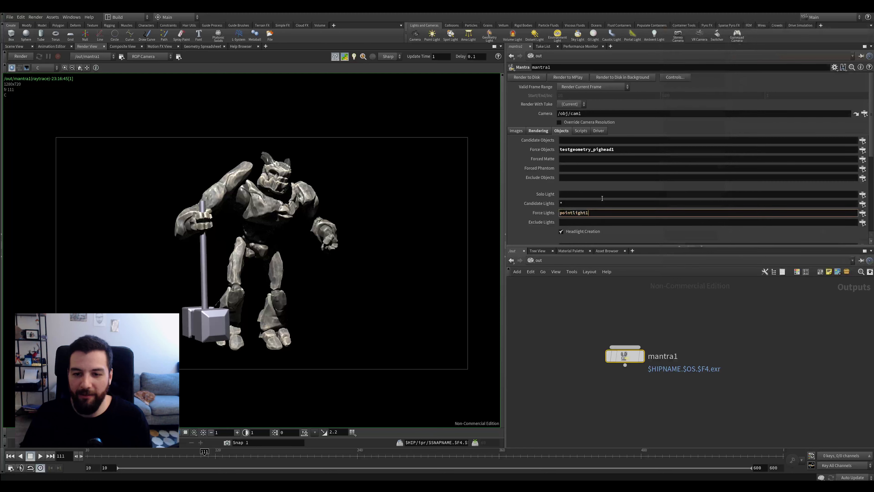
Step: Clear the Force Objects parameter of mantra1 and render the image again
{"action": "left_click", "coordinate": [570, 304]}
{"action": "middle_click_drag", "start_coordinate": [566, 304], "coordinate": [580, 306]}
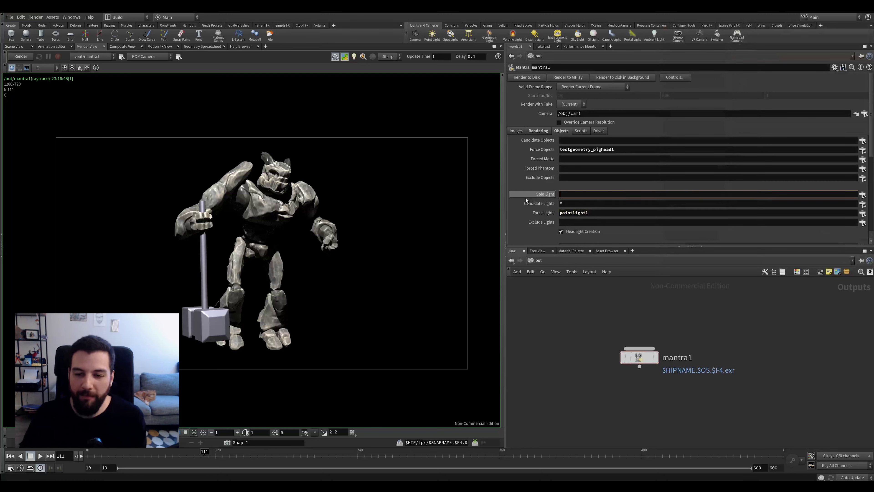
{"action": "middle_click", "coordinate": [539, 150], "text": "ctrl"}
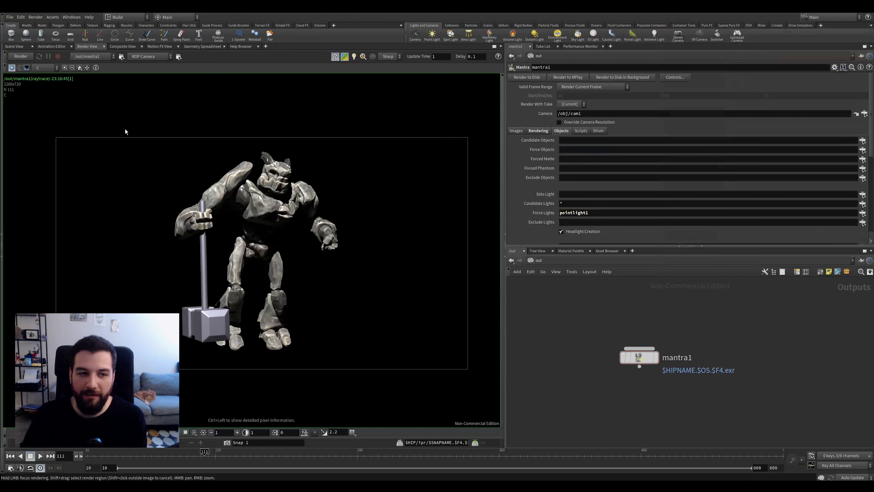
{"action": "left_click", "coordinate": [30, 57]}
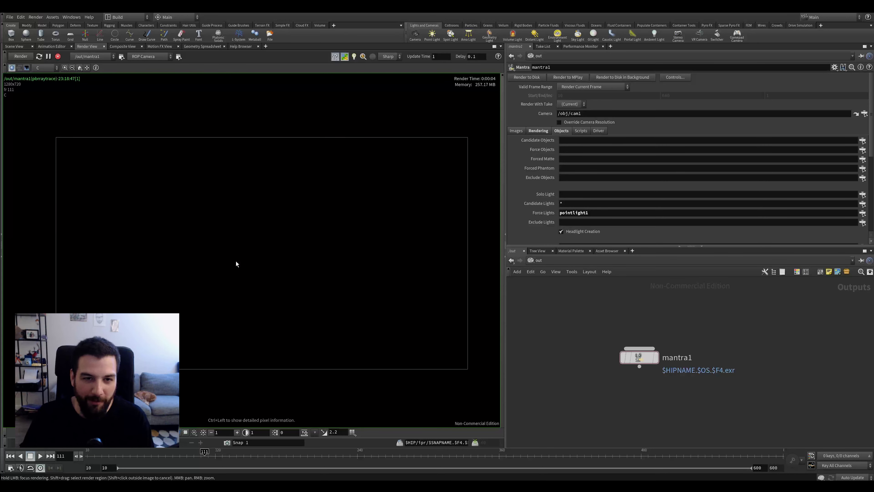
Step: Go to the obj network and bring back the 3D scene view
{"action": "left_click", "coordinate": [539, 262]}
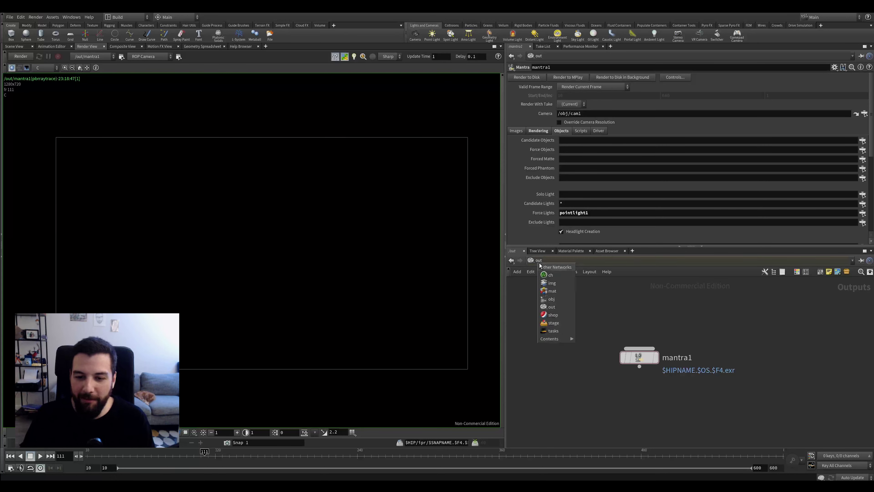
{"action": "left_click", "coordinate": [553, 300]}
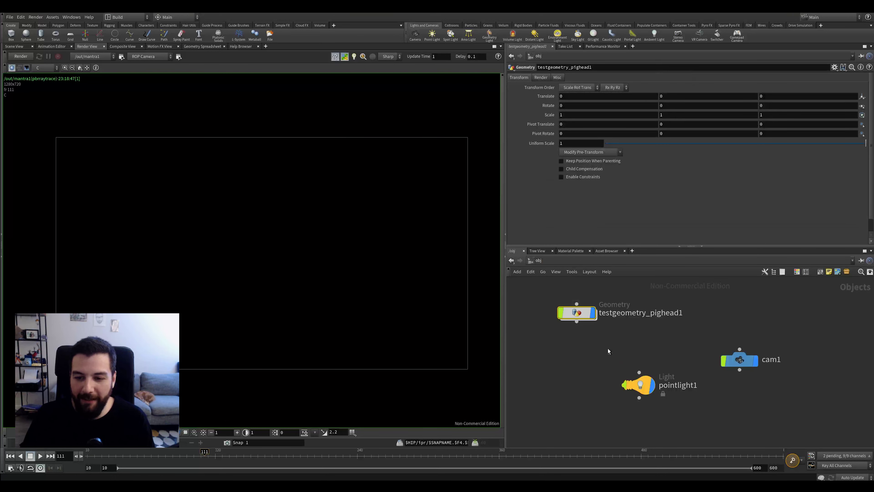
{"action": "left_click", "coordinate": [14, 46]}
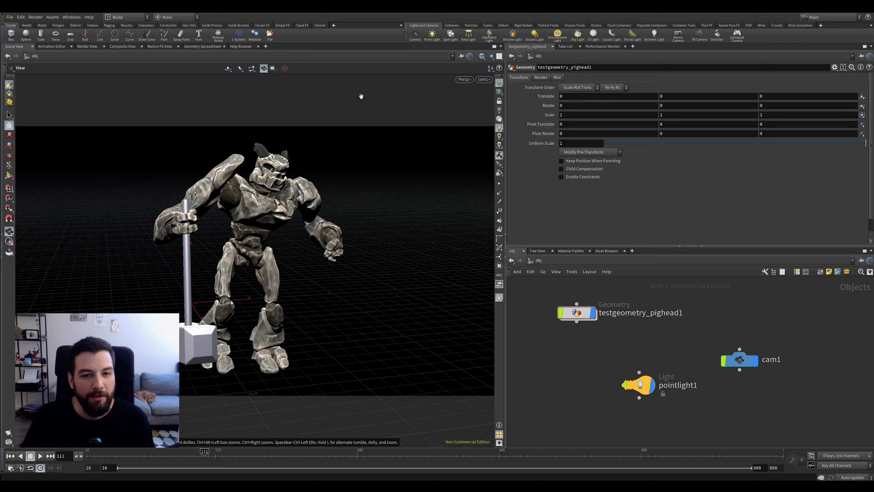
Step: Take a Principled Shader from the material gallery and assign it to the character in the viewport
{"action": "left_click", "coordinate": [578, 250]}
{"action": "left_click", "coordinate": [509, 251]}
{"action": "left_click", "coordinate": [568, 251]}
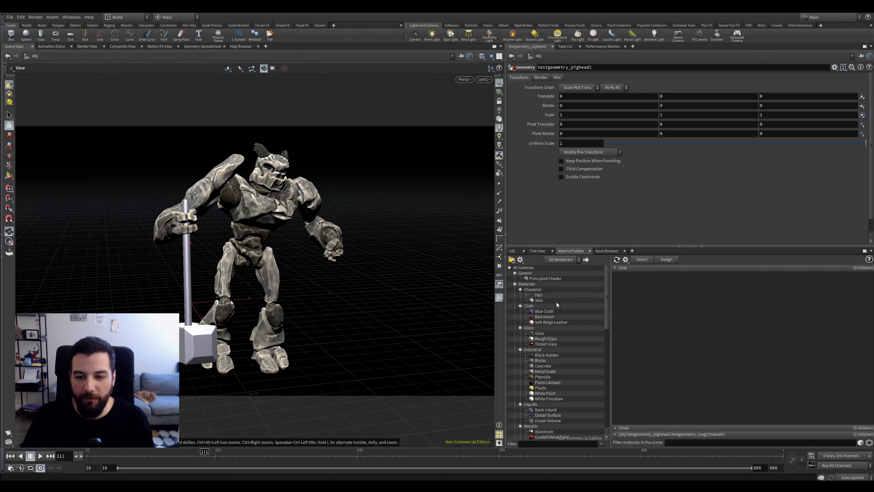
{"action": "scroll", "coordinate": [549, 301], "scroll_direction": "down", "scroll_amount": 6}
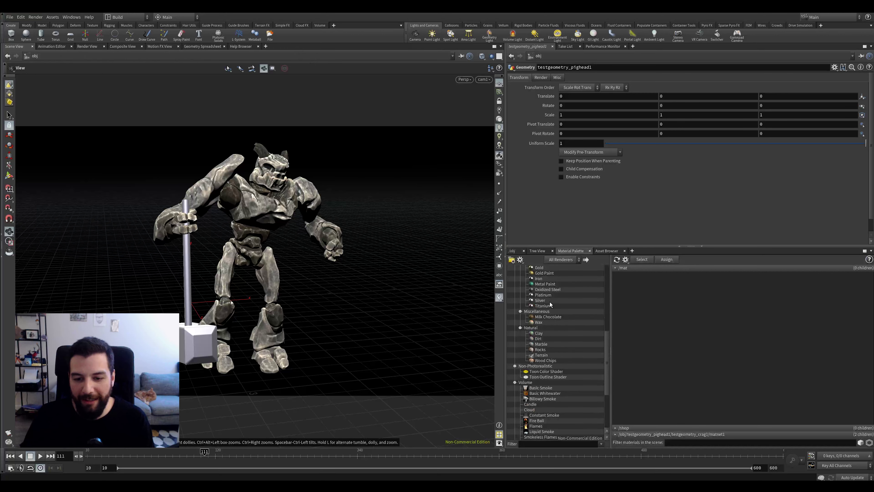
{"action": "scroll", "coordinate": [551, 310], "scroll_direction": "up", "scroll_amount": 6}
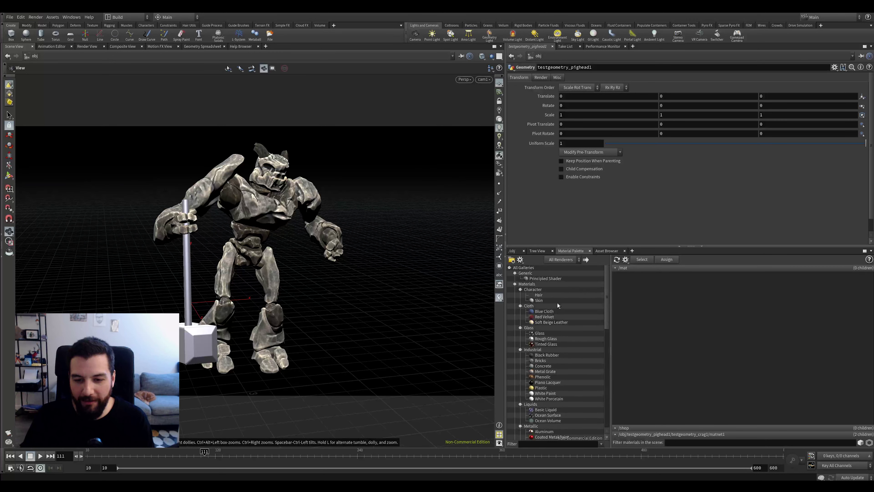
{"action": "left_click_drag", "start_coordinate": [551, 281], "coordinate": [643, 319]}
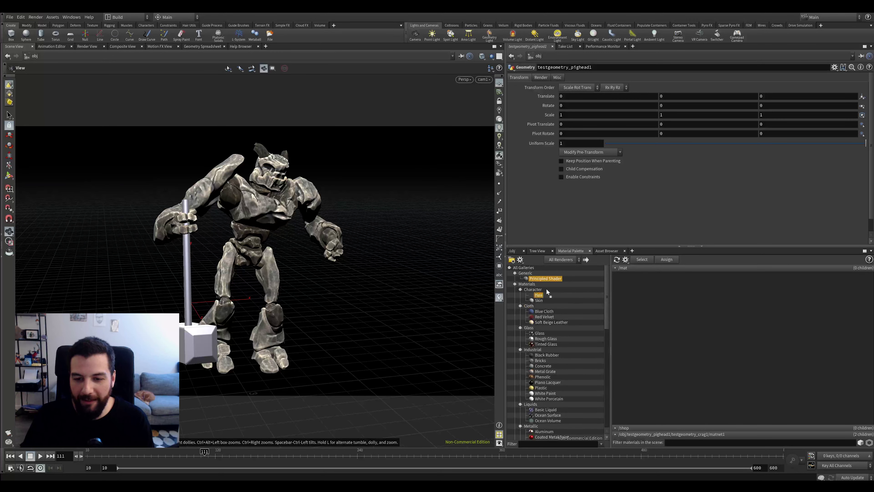
{"action": "mouse_move", "coordinate": [553, 281]}
{"action": "left_mouse_down"}
{"action": "mouse_move", "coordinate": [639, 292]}
{"action": "mouse_move", "coordinate": [638, 301]}
{"action": "mouse_move", "coordinate": [361, 179]}
{"action": "mouse_move", "coordinate": [272, 189]}
{"action": "left_mouse_up"}
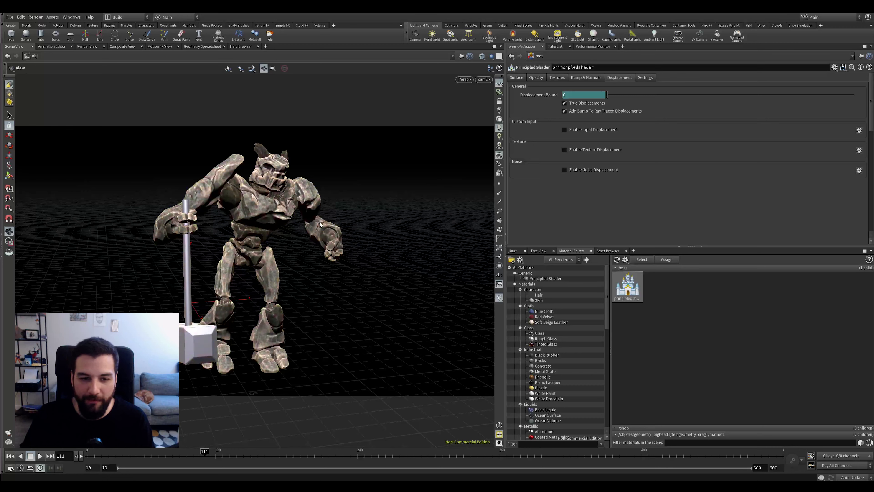
Step: Return to the node network and open the mat network holding the Principled Shader
{"action": "left_click", "coordinate": [514, 251]}
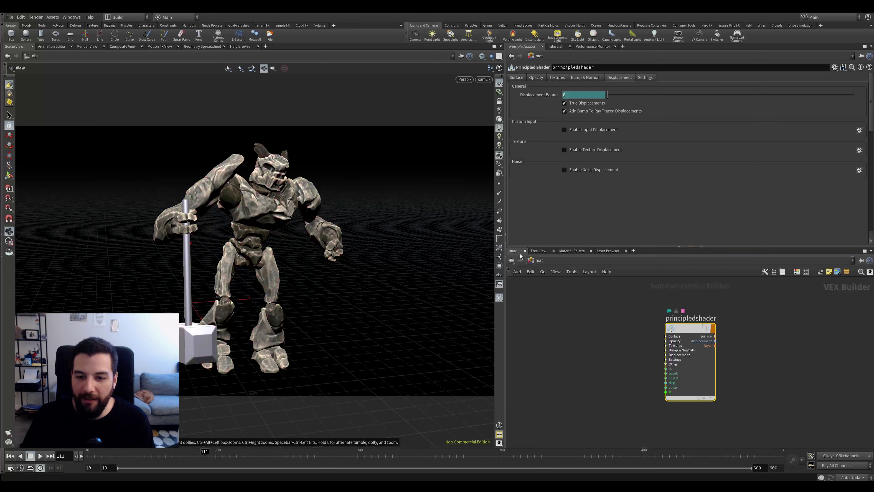
{"action": "left_click", "coordinate": [533, 261]}
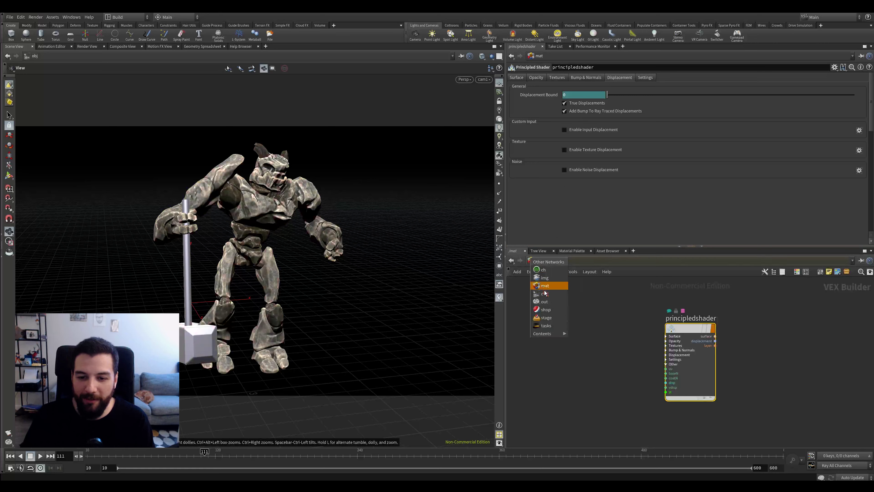
{"action": "left_click", "coordinate": [552, 292]}
{"action": "left_click", "coordinate": [545, 262]}
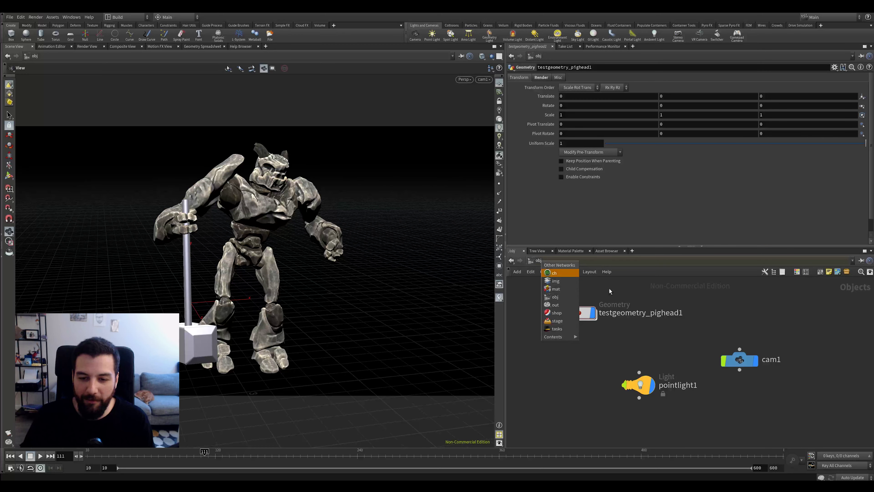
{"action": "left_click", "coordinate": [557, 289]}
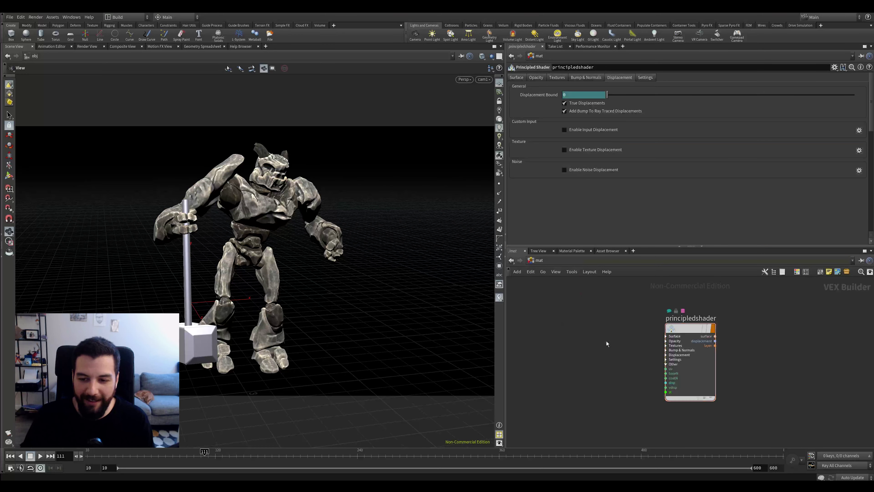
{"action": "key", "text": "Tab"}
{"action": "type", "text": "prin"}
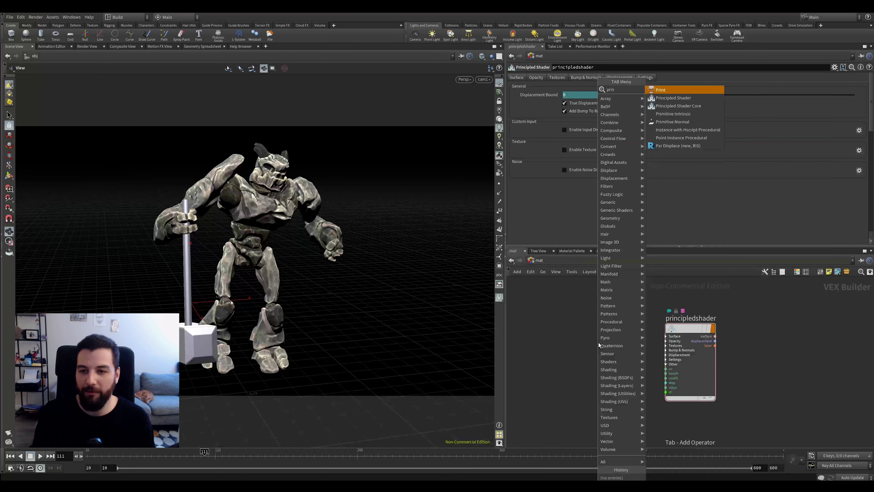
{"action": "key", "text": "Down"}
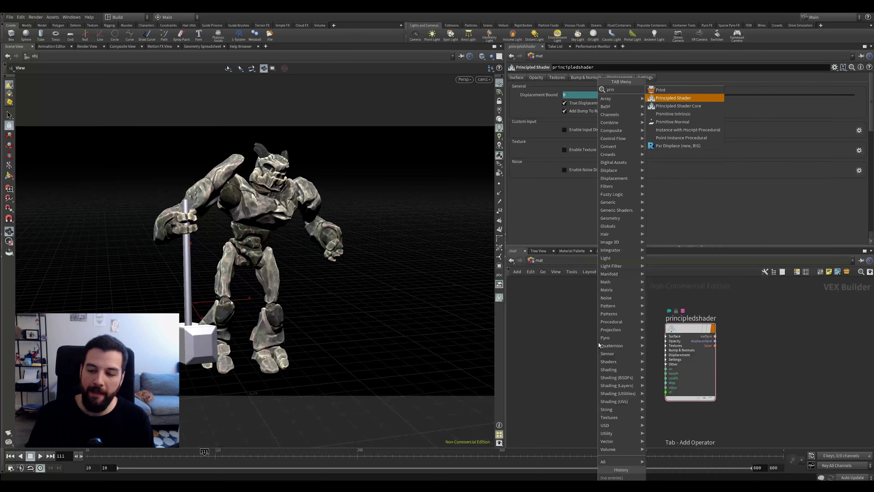
{"action": "key", "text": "Escape"}
Step: Go back to the obj network and inspect the material path in the render parameters of testgeometry_pighead1
{"action": "left_click", "coordinate": [539, 260]}
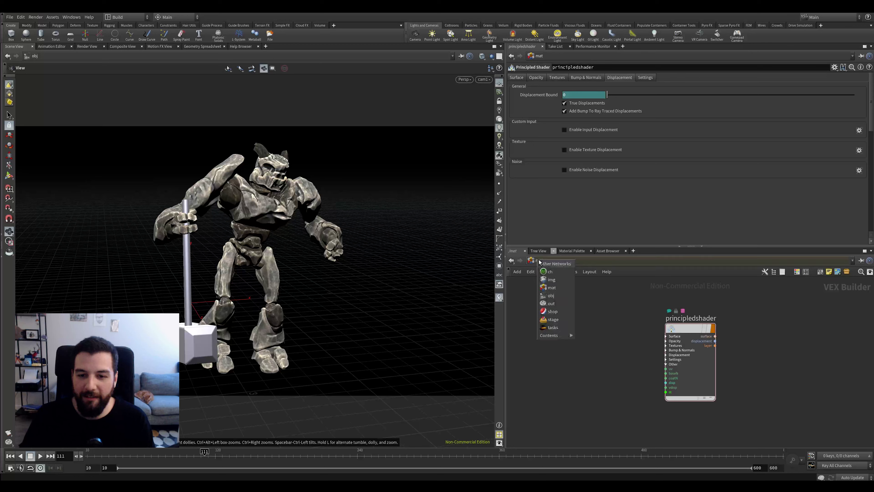
{"action": "left_click", "coordinate": [572, 303]}
{"action": "left_click", "coordinate": [573, 304]}
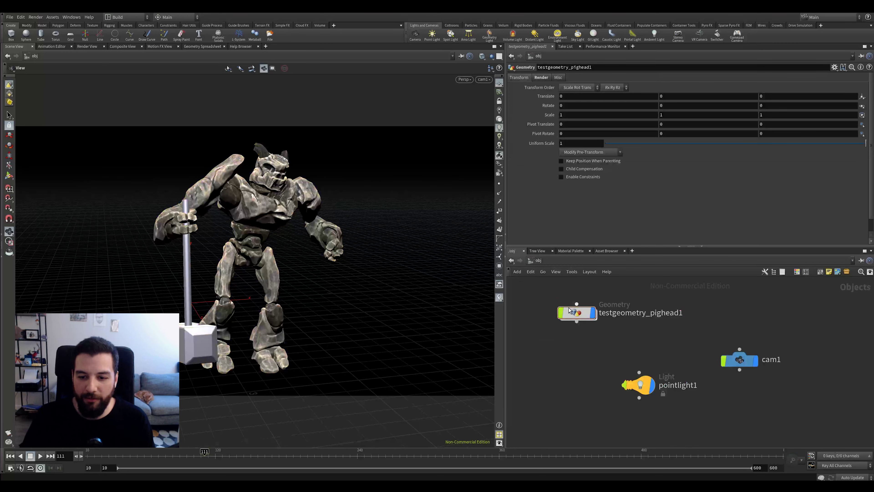
{"action": "left_click", "coordinate": [577, 312]}
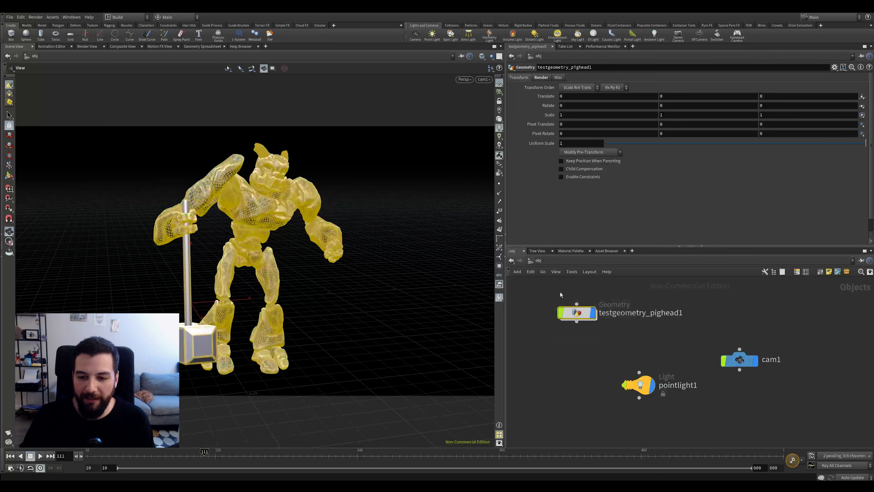
{"action": "left_click", "coordinate": [544, 79]}
{"action": "left_click", "coordinate": [577, 313]}
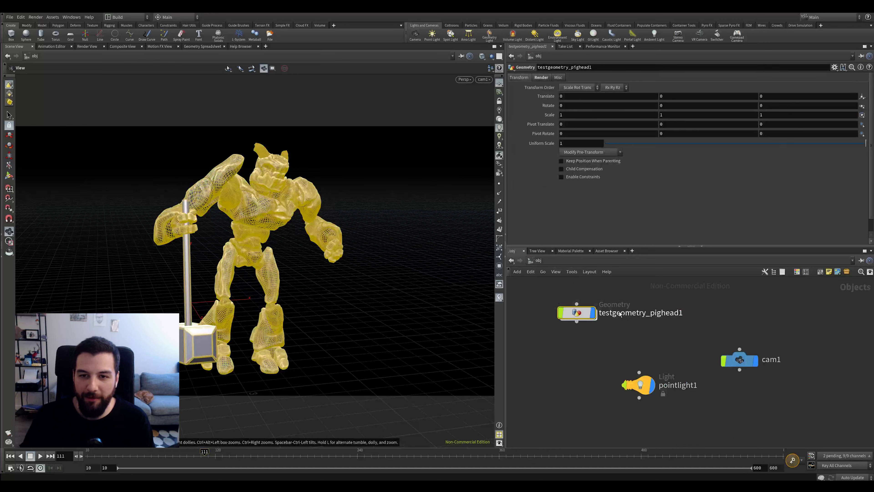
{"action": "left_click", "coordinate": [659, 356]}
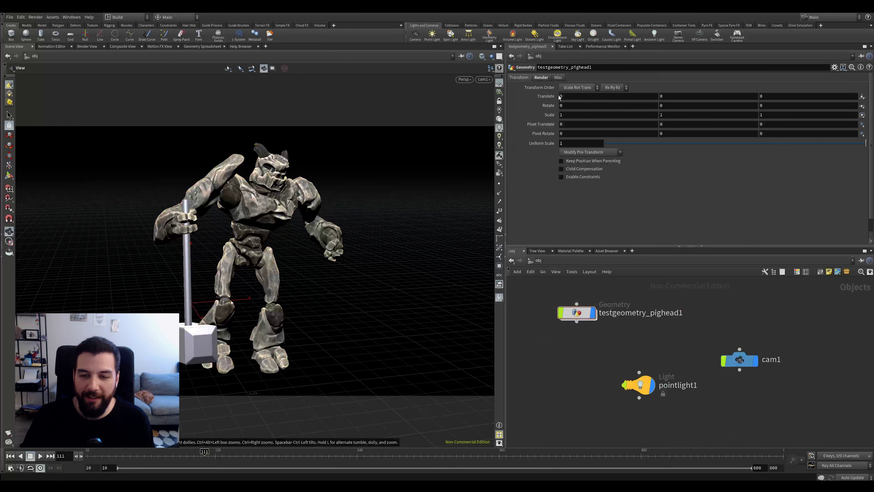
{"action": "left_click", "coordinate": [538, 79]}
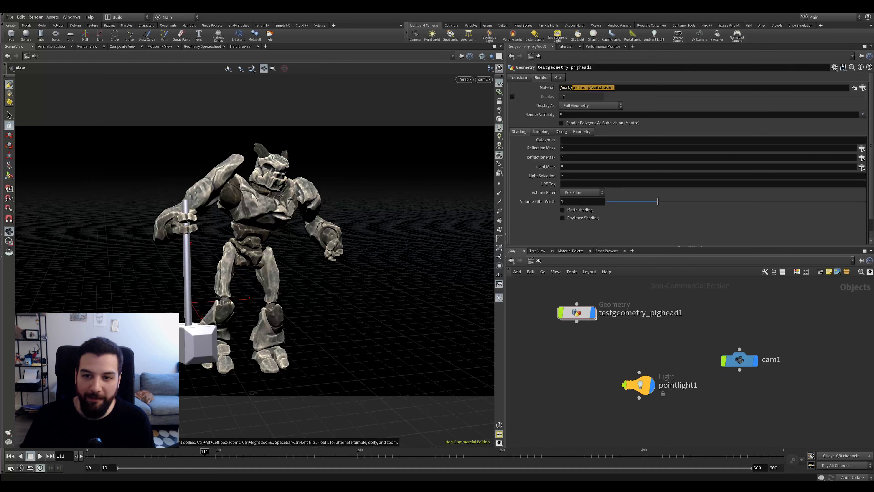
{"action": "left_click", "coordinate": [563, 89]}
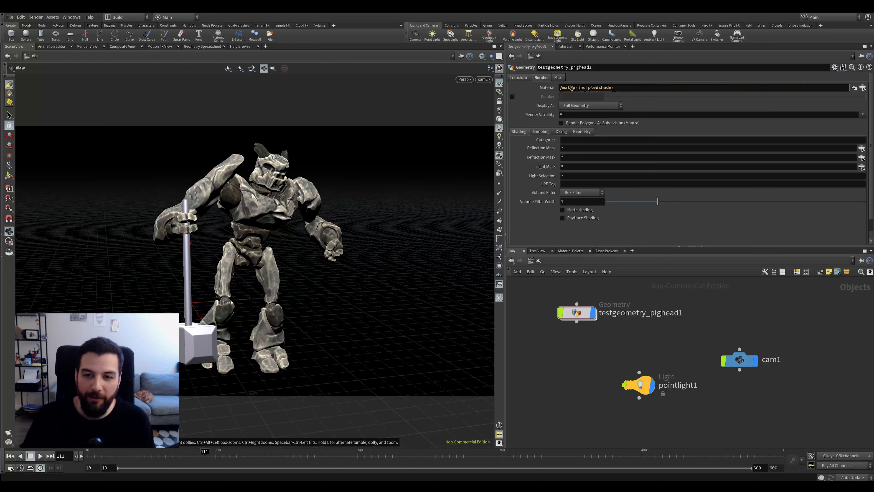
{"action": "left_click_drag", "start_coordinate": [574, 88], "coordinate": [670, 92]}
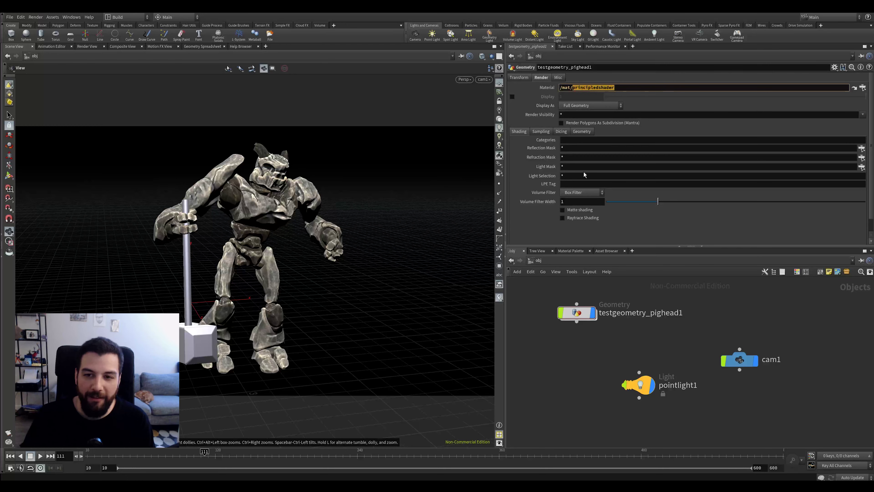
Step: Clear the material path of testgeometry_pighead1 and undo the removal
{"action": "left_click", "coordinate": [539, 261]}
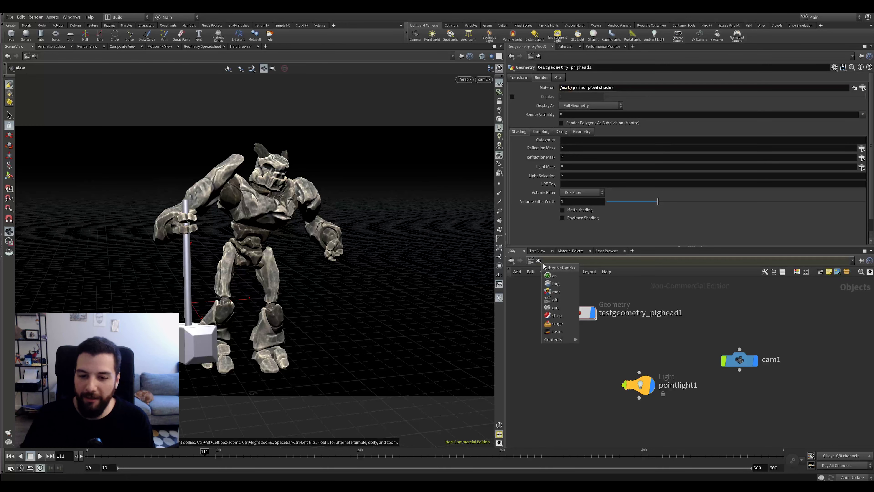
{"action": "left_click", "coordinate": [604, 299]}
{"action": "left_click_drag", "start_coordinate": [627, 89], "coordinate": [523, 93]}
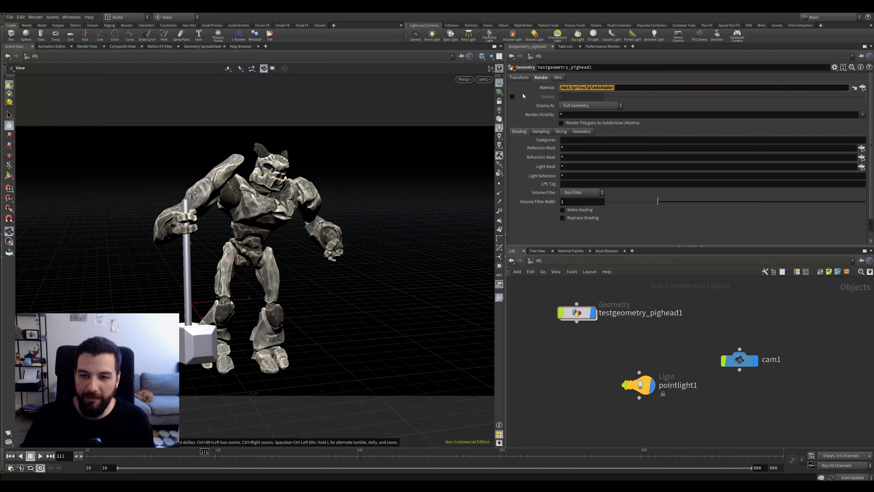
{"action": "key", "text": "BackSpace"}
{"action": "key", "text": "ctrl+z"}
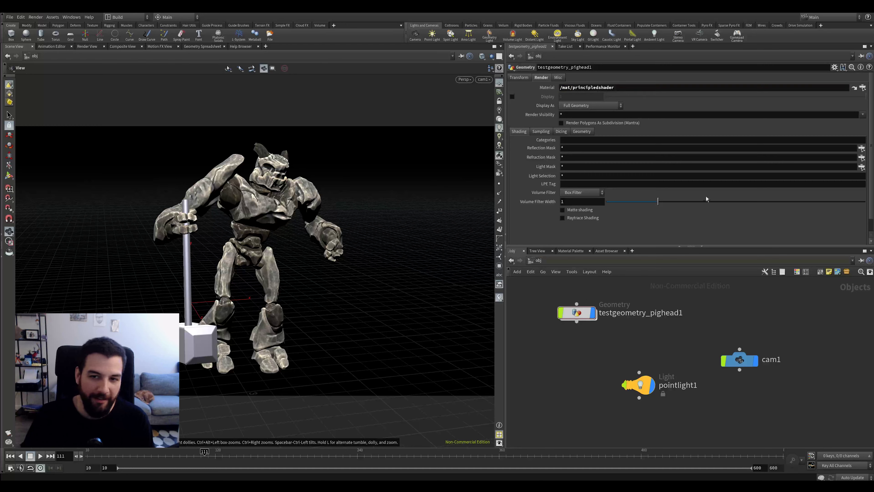
Step: Open the mat network and compare the character with the viewport's material display off and on
{"action": "left_click", "coordinate": [538, 261]}
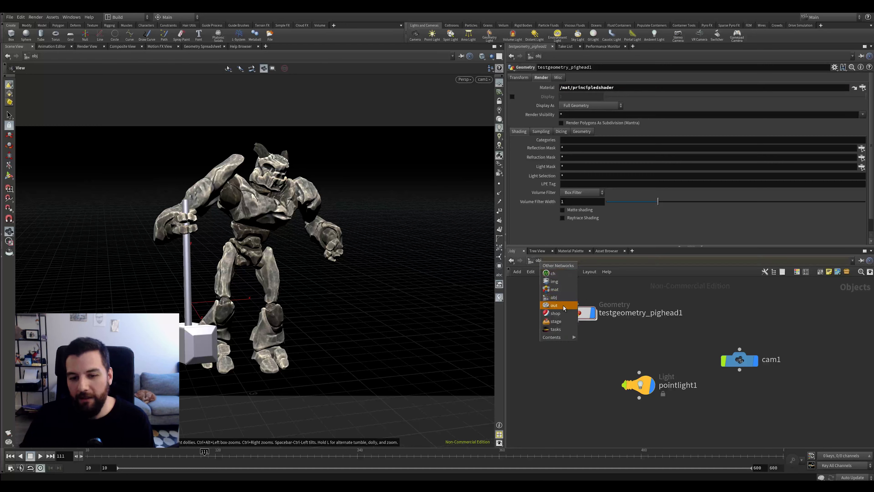
{"action": "left_click", "coordinate": [568, 295]}
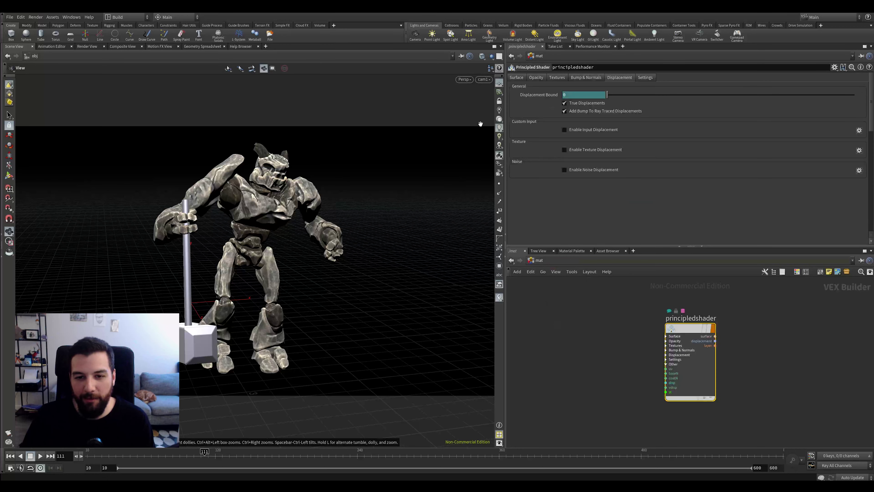
{"action": "left_click", "coordinate": [500, 157]}
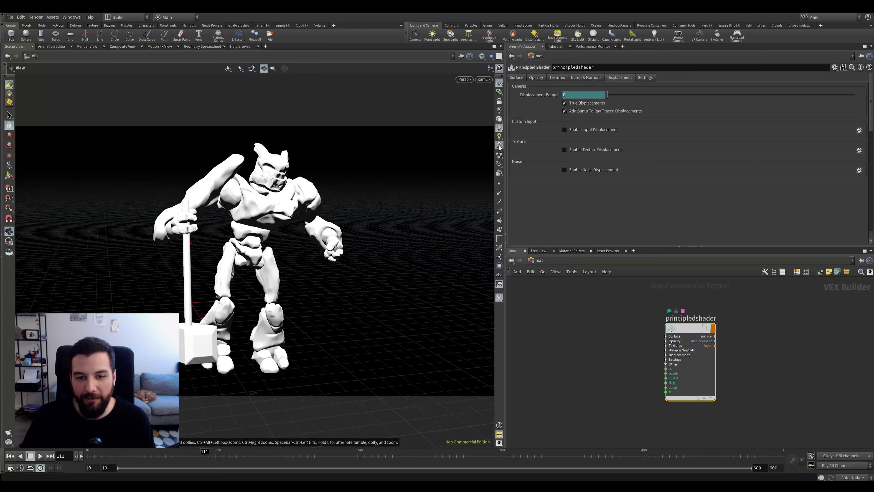
{"action": "left_click", "coordinate": [499, 157]}
{"action": "left_click", "coordinate": [500, 156]}
{"action": "left_click", "coordinate": [500, 157]}
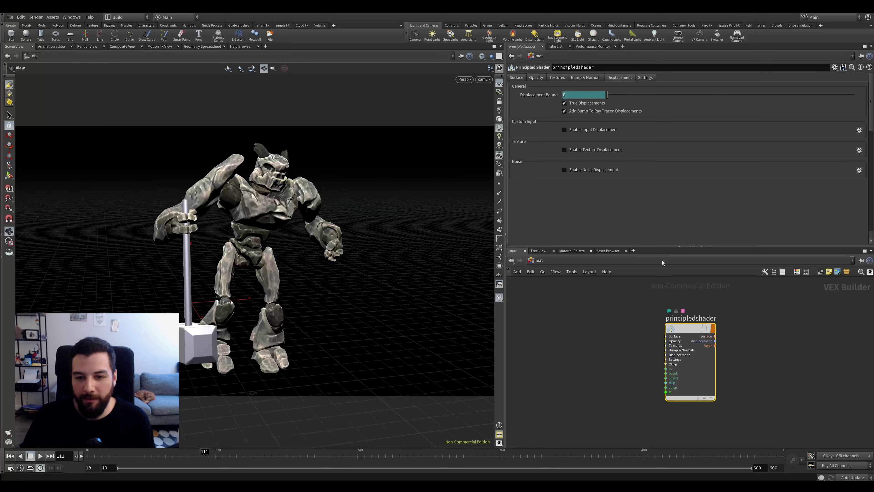
Step: Examine the Surface parameters of the principledshader node, from base color down to subsurface scattering and sheen
{"action": "middle_click_drag", "start_coordinate": [681, 310], "coordinate": [642, 316]}
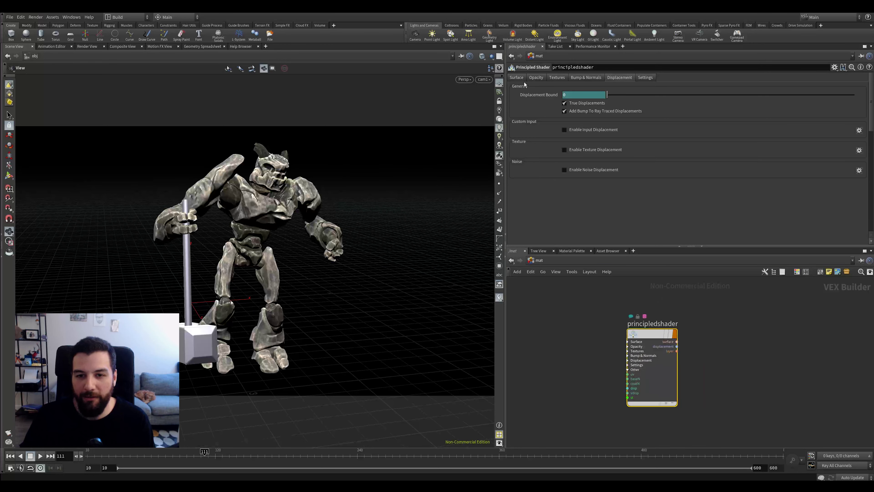
{"action": "left_click", "coordinate": [516, 77]}
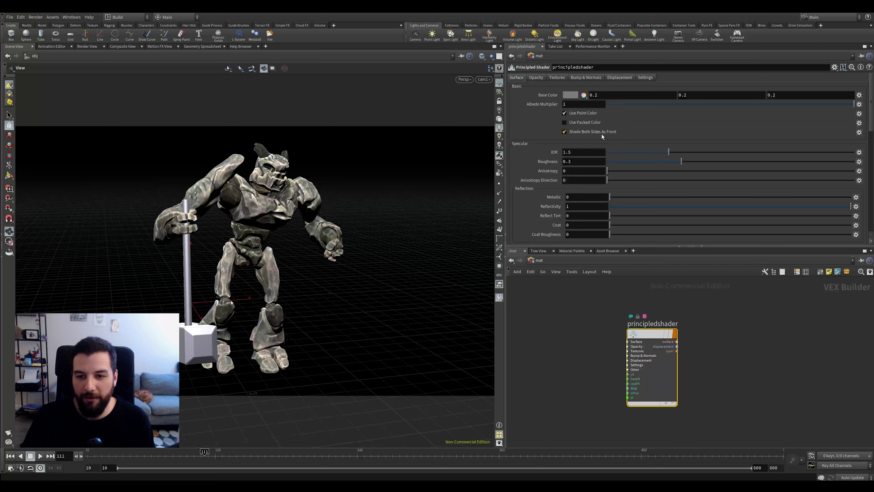
{"action": "scroll", "coordinate": [640, 131], "scroll_direction": "down", "scroll_amount": 5}
{"action": "scroll", "coordinate": [640, 132], "scroll_direction": "down", "scroll_amount": 3}
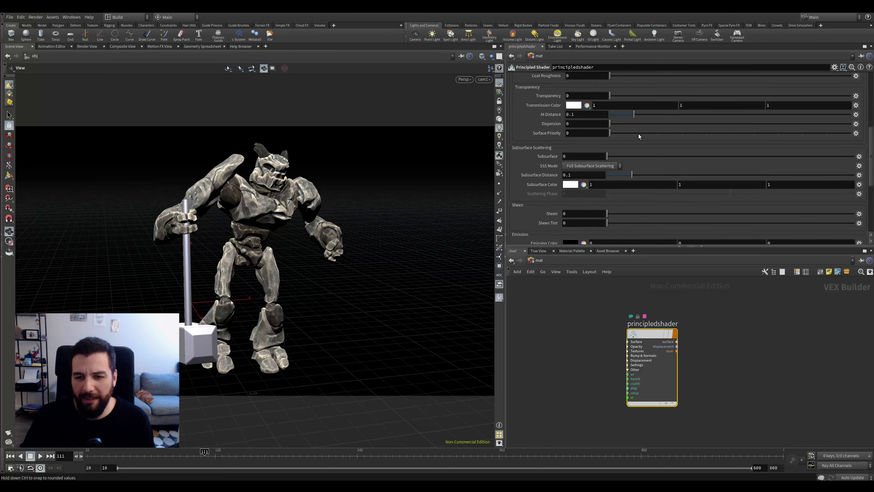
Step: Look through the Opacity and Textures parameters of the principledshader node
{"action": "scroll", "coordinate": [639, 134], "scroll_direction": "up", "scroll_amount": 8}
{"action": "left_click", "coordinate": [536, 77]}
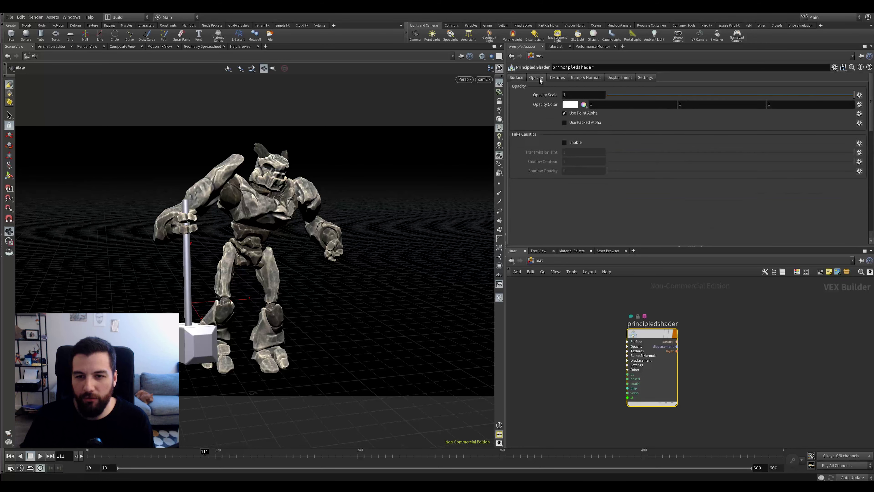
{"action": "left_click", "coordinate": [557, 77]}
{"action": "scroll", "coordinate": [645, 129], "scroll_direction": "down", "scroll_amount": 1}
{"action": "scroll", "coordinate": [644, 129], "scroll_direction": "up", "scroll_amount": 1}
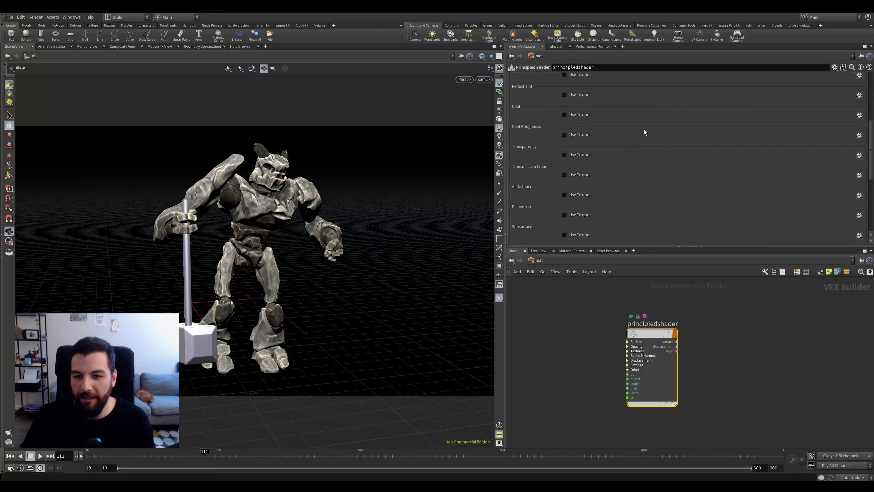
Step: Set the red component of the shader's base color to 1 and turn off the viewport's material display
{"action": "left_click", "coordinate": [516, 78]}
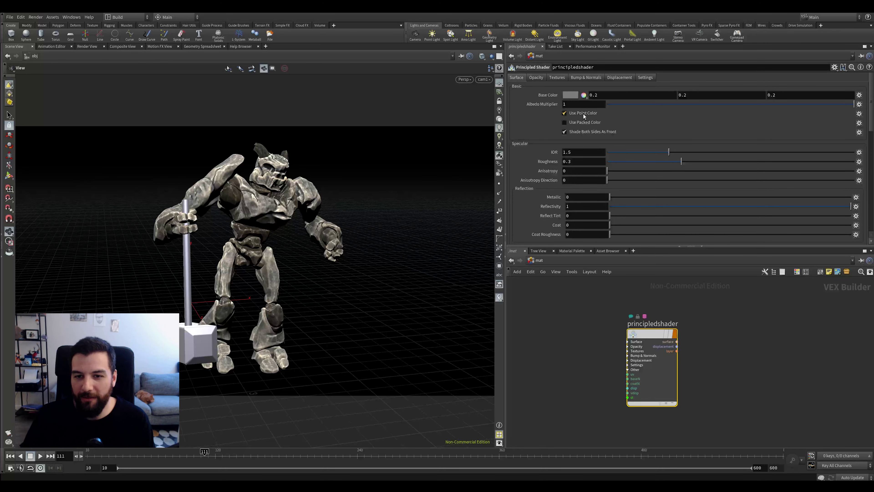
{"action": "left_click", "coordinate": [661, 99]}
{"action": "type", "text": "1"}
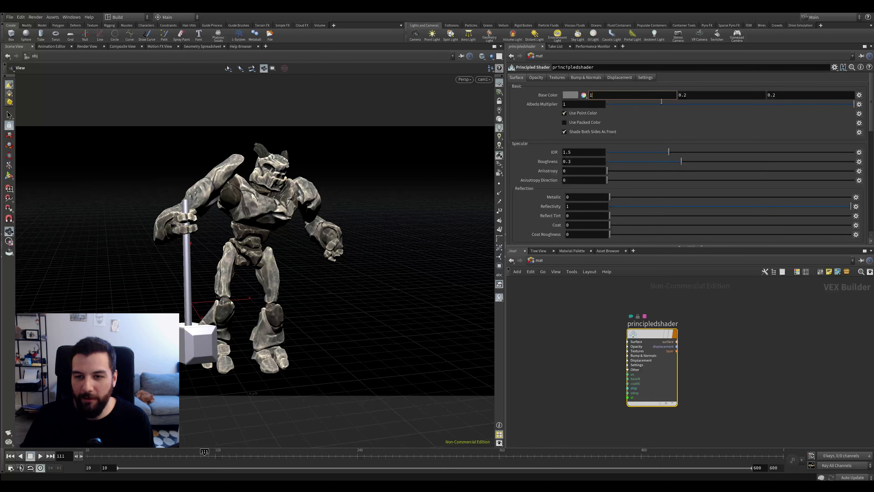
{"action": "key", "text": "Return"}
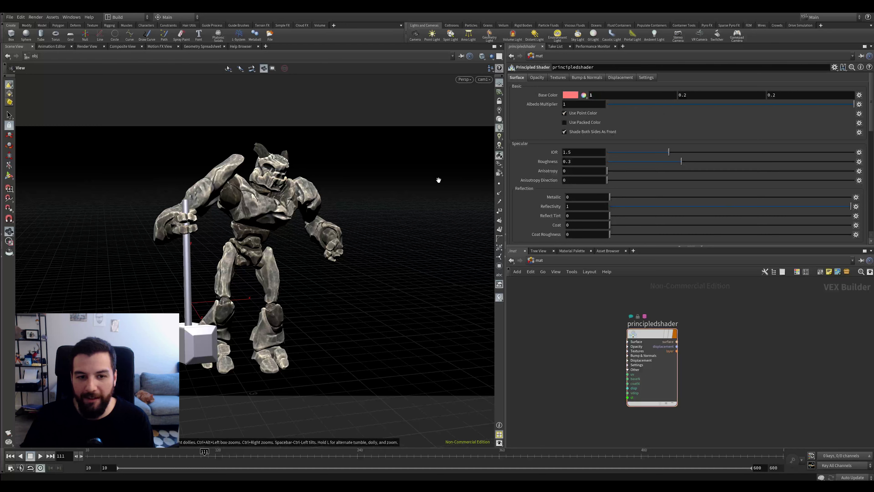
{"action": "left_click", "coordinate": [499, 156]}
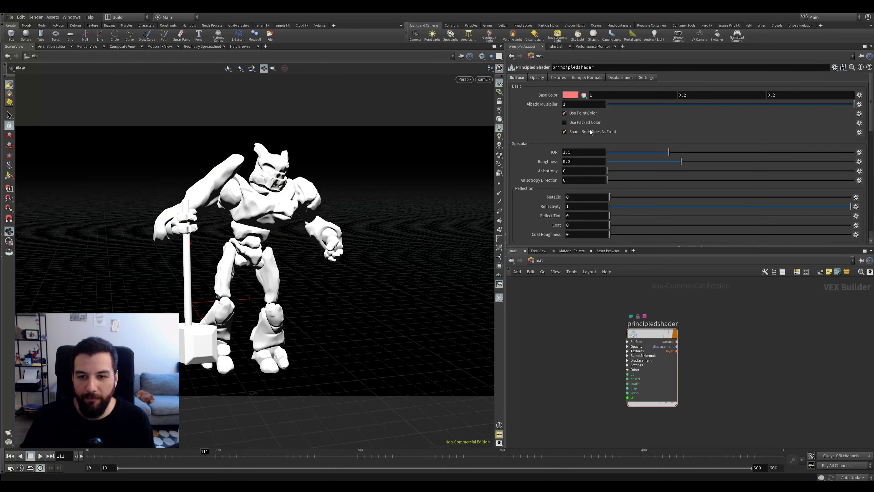
Step: Go to the obj network, enter testgeometry_pighead1 and inspect the node info of testgeometry_crag1
{"action": "left_click", "coordinate": [536, 260]}
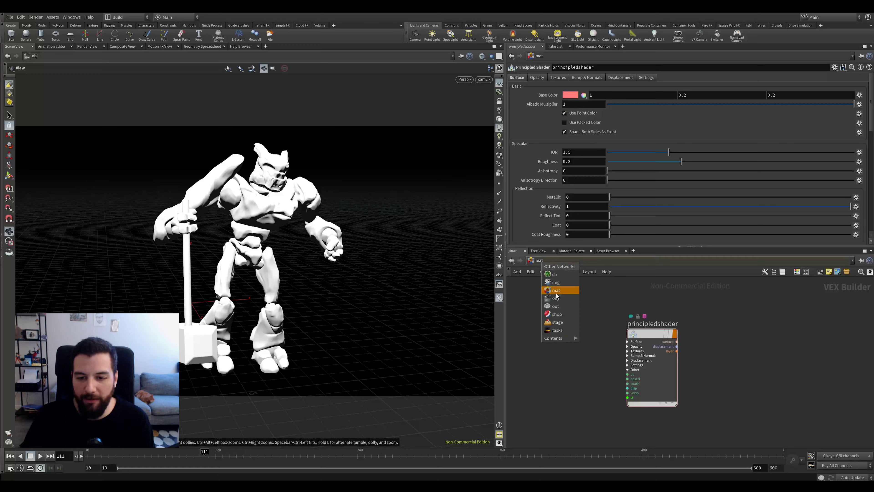
{"action": "left_click", "coordinate": [554, 293]}
{"action": "double_click", "coordinate": [577, 312]}
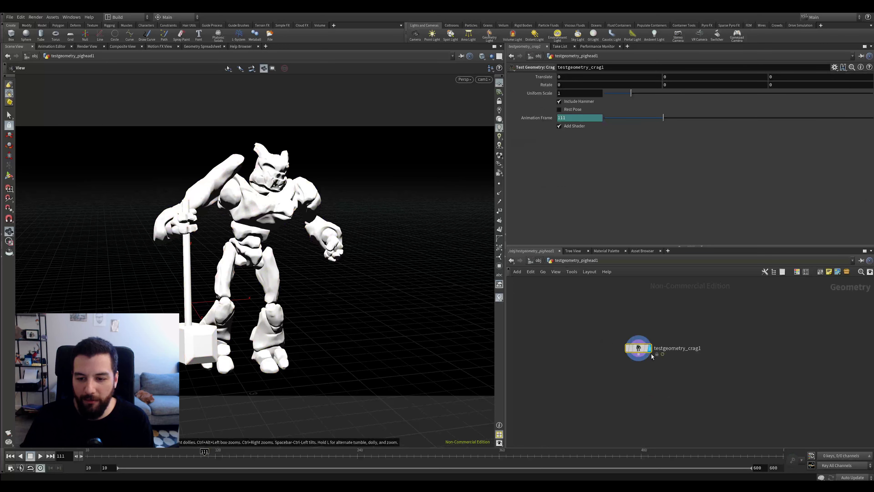
{"action": "middle_click", "coordinate": [639, 349]}
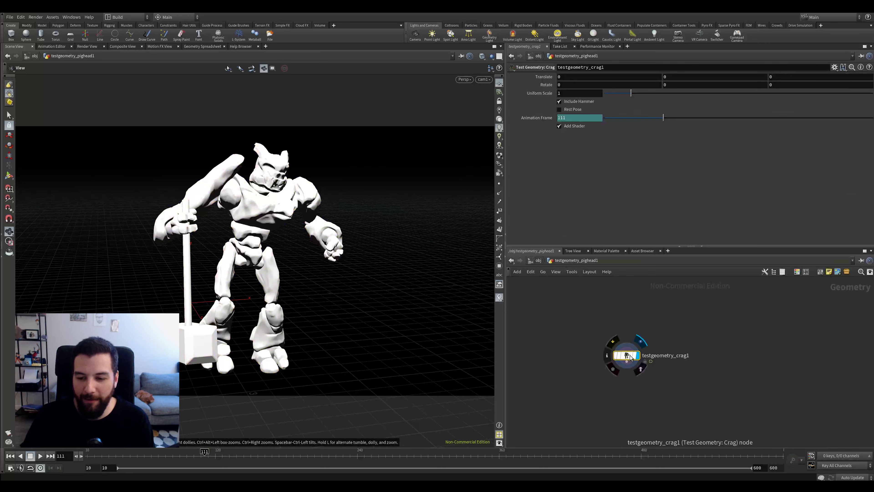
{"action": "middle_click", "coordinate": [625, 355]}
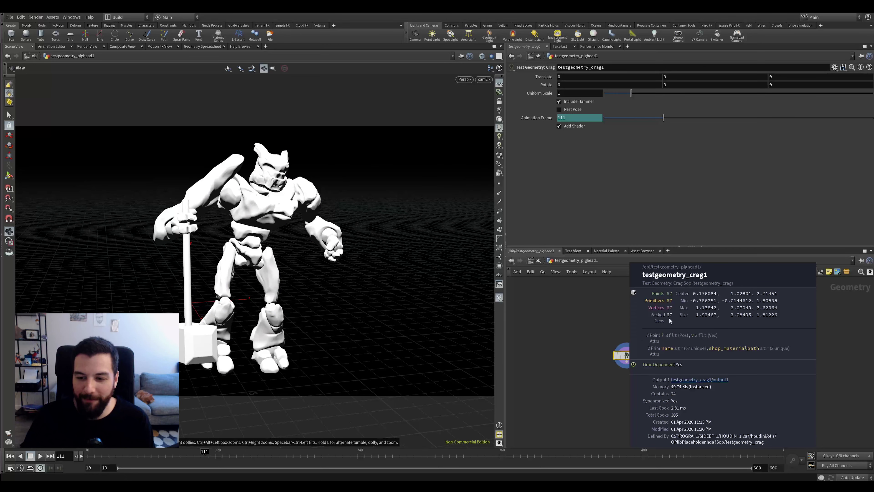
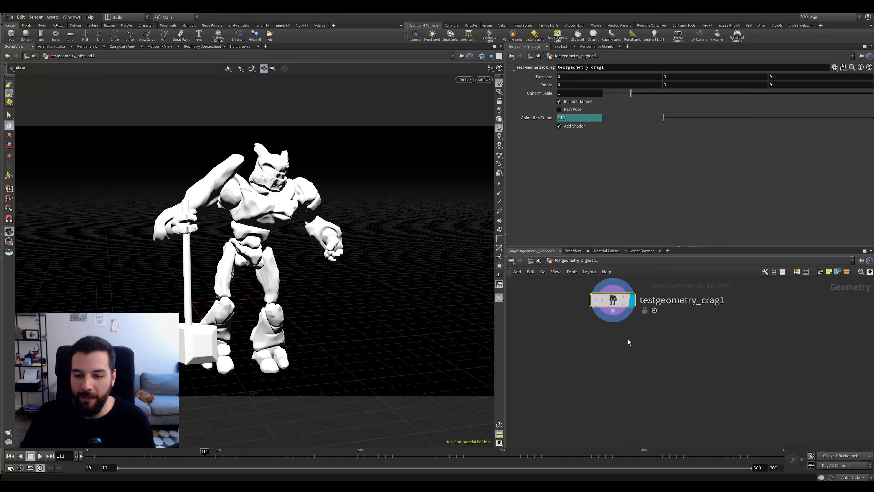
Step: Add an Unpack node connected below testgeometry_crag1
{"action": "key", "text": "Tab"}
{"action": "type", "text": "un"}
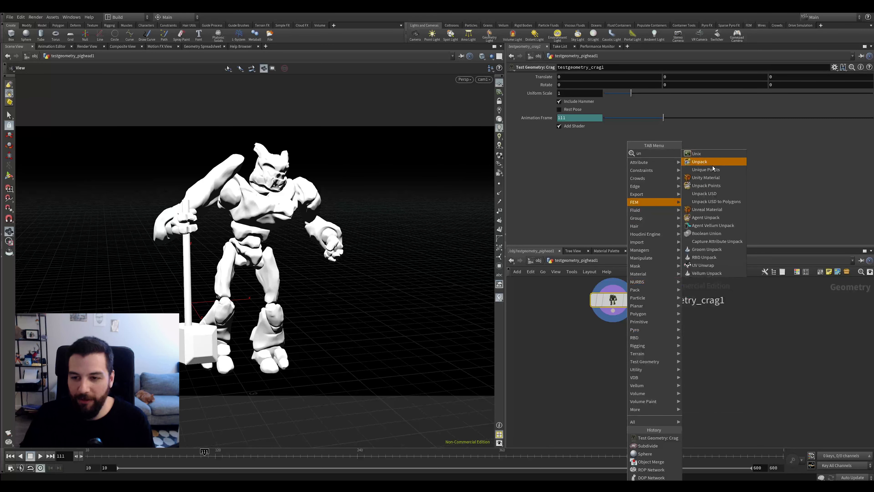
{"action": "left_click", "coordinate": [712, 163]}
{"action": "left_click", "coordinate": [631, 332]}
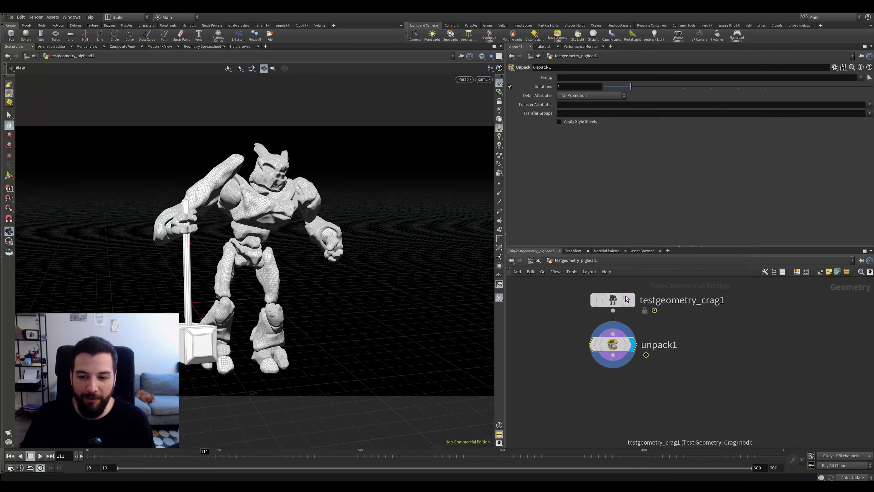
Step: Compare the packed testgeometry_crag1 with unpack1 in wireframe and shaded display, and inspect unpack1's node info
{"action": "left_click", "coordinate": [632, 300]}
{"action": "right_click_drag", "start_coordinate": [250, 211], "coordinate": [279, 196]}
{"action": "key", "text": "shift+w"}
{"action": "key", "text": "shift+w"}
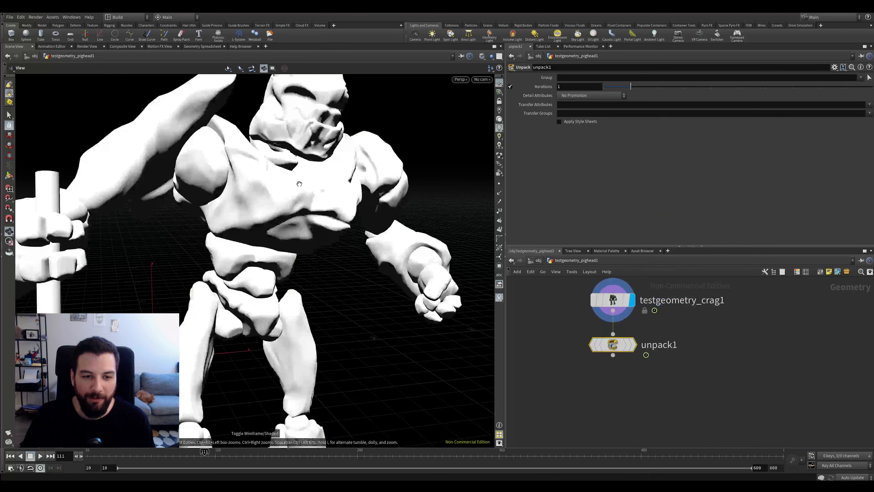
{"action": "left_click", "coordinate": [636, 346]}
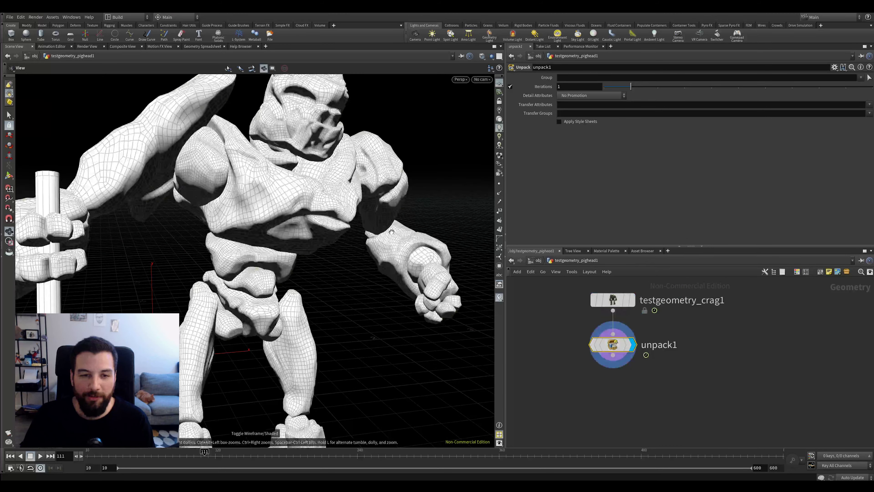
{"action": "key", "text": "shift+w"}
{"action": "key", "text": "shift+w"}
{"action": "middle_click", "coordinate": [642, 326]}
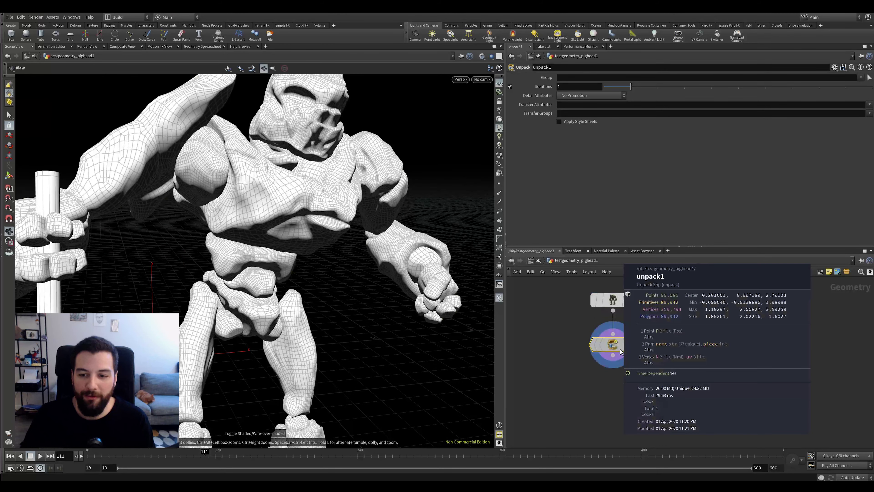
{"action": "middle_click", "coordinate": [623, 342]}
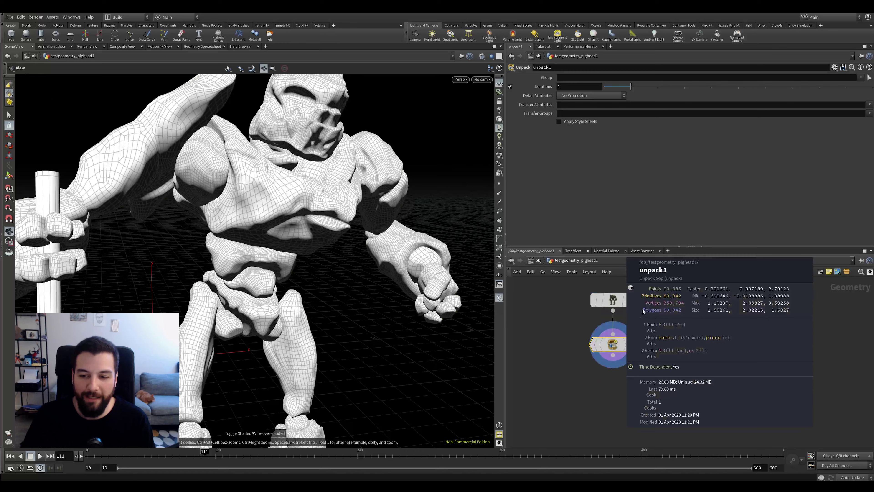
Step: Spread out the two nodes with unpack1 to the lower left, and set the display to testgeometry_crag1
{"action": "left_click_drag", "start_coordinate": [621, 348], "coordinate": [530, 365]}
{"action": "left_click", "coordinate": [598, 403]}
{"action": "middle_click_drag", "start_coordinate": [594, 390], "coordinate": [636, 396]}
{"action": "middle_click", "coordinate": [560, 370]}
{"action": "left_click", "coordinate": [676, 306]}
{"action": "left_click_drag", "start_coordinate": [657, 309], "coordinate": [662, 317]}
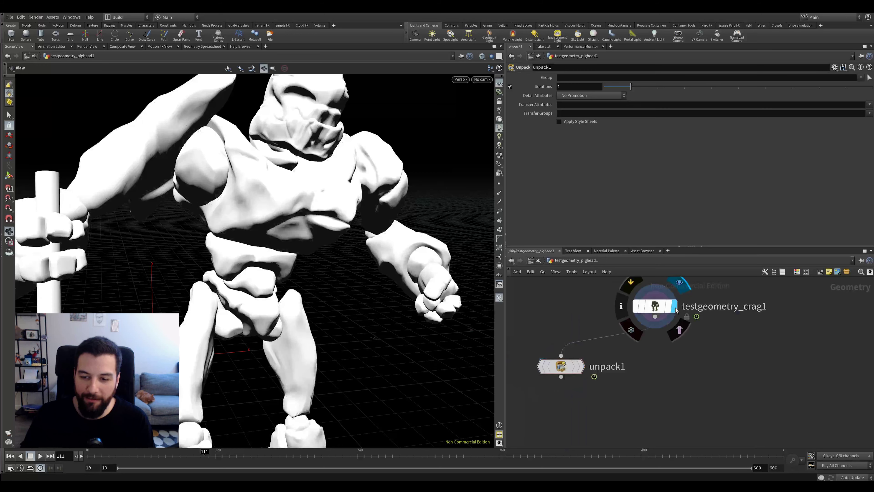
Step: Add a Convert node fed by testgeometry_crag1, place it to the lower right of unpack1 and display its result
{"action": "mouse_move", "coordinate": [658, 316]}
{"action": "key", "text": "Tab"}
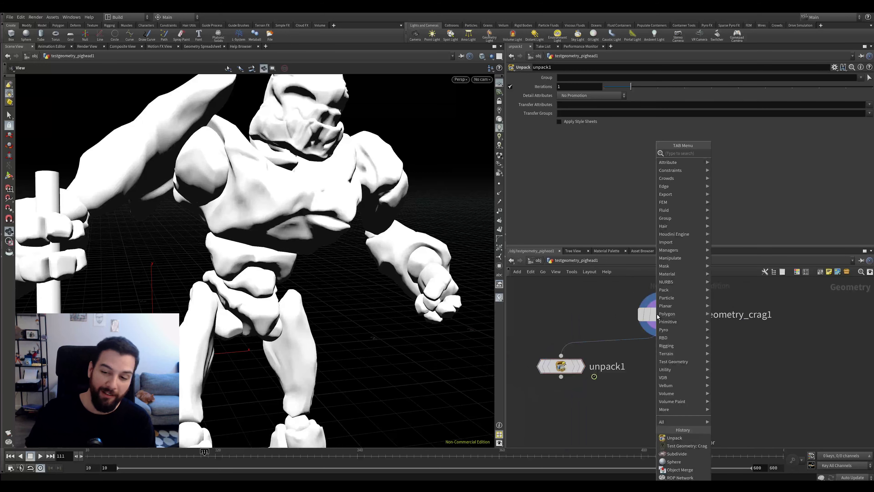
{"action": "type", "text": "conv"}
{"action": "key", "text": "Return"}
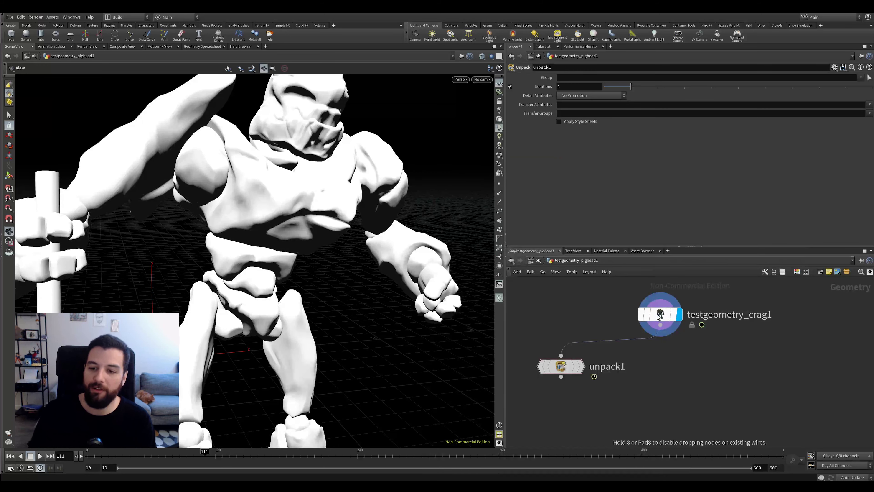
{"action": "left_click", "coordinate": [676, 350]}
{"action": "left_click_drag", "start_coordinate": [677, 351], "coordinate": [678, 391]}
{"action": "left_click", "coordinate": [708, 366]}
{"action": "middle_click_drag", "start_coordinate": [678, 391], "coordinate": [646, 395]}
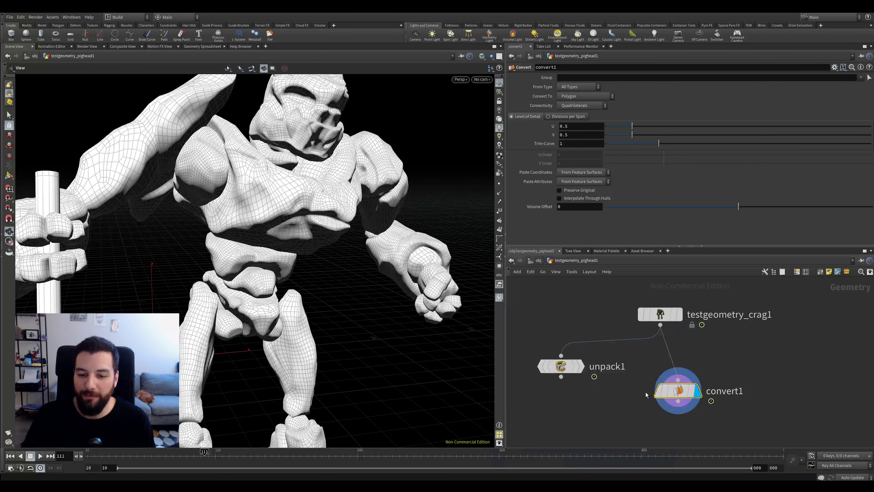
Step: Template convert1 and add a Sphere node as the displayed geometry
{"action": "mouse_move", "coordinate": [698, 398]}
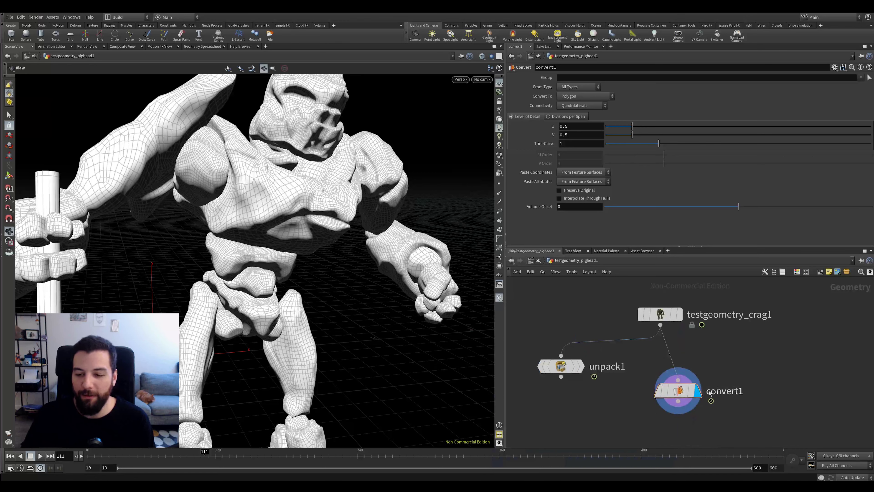
{"action": "left_click", "coordinate": [692, 393]}
{"action": "key", "text": "Tab"}
{"action": "type", "text": "sp"}
{"action": "key", "text": "Return"}
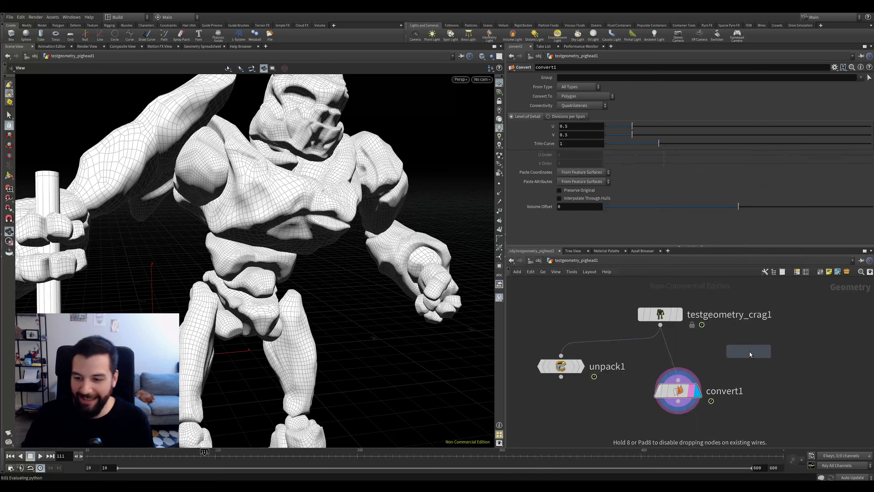
{"action": "left_click", "coordinate": [773, 353]}
{"action": "mouse_move", "coordinate": [770, 356]}
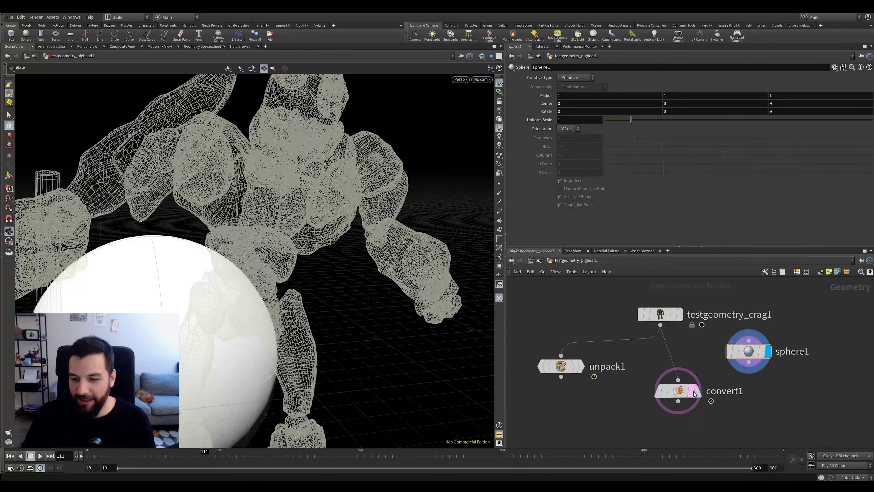
Step: Toggle convert1's template flag off and on, and view the character's wireframe beside the sphere
{"action": "left_click", "coordinate": [699, 411]}
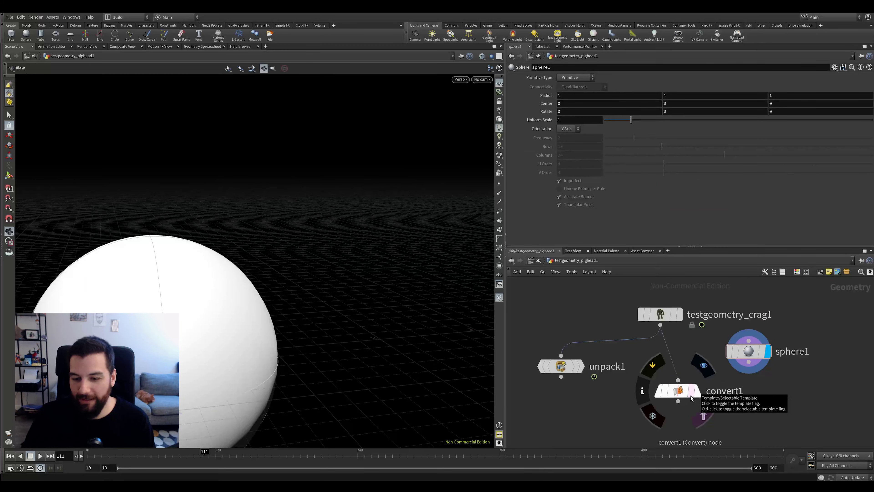
{"action": "left_click", "coordinate": [692, 396]}
{"action": "left_click_drag", "start_coordinate": [327, 289], "coordinate": [392, 294]}
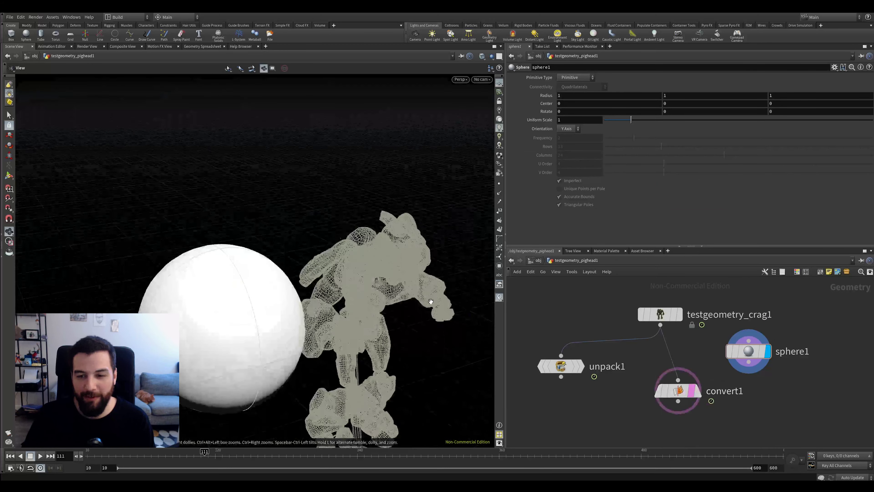
Step: Display convert1 without its template and show sphere1 as a template instead, moved slightly aside in the network
{"action": "mouse_move", "coordinate": [792, 355]}
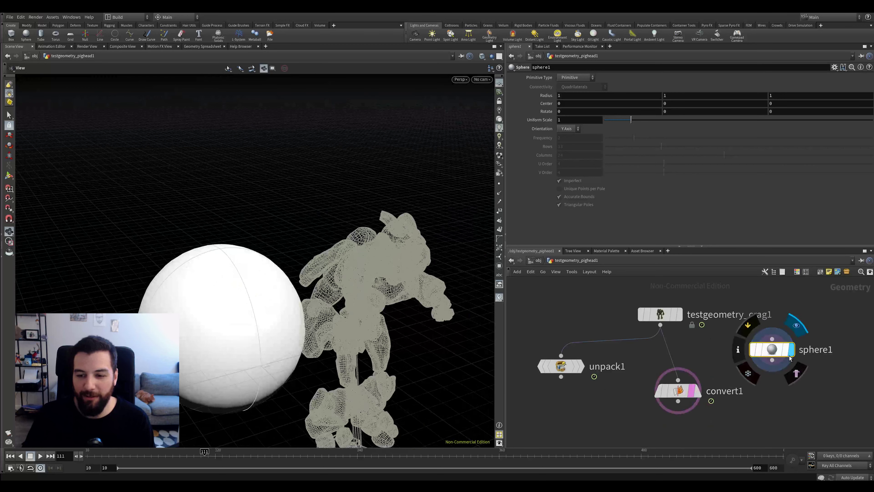
{"action": "mouse_move", "coordinate": [657, 389]}
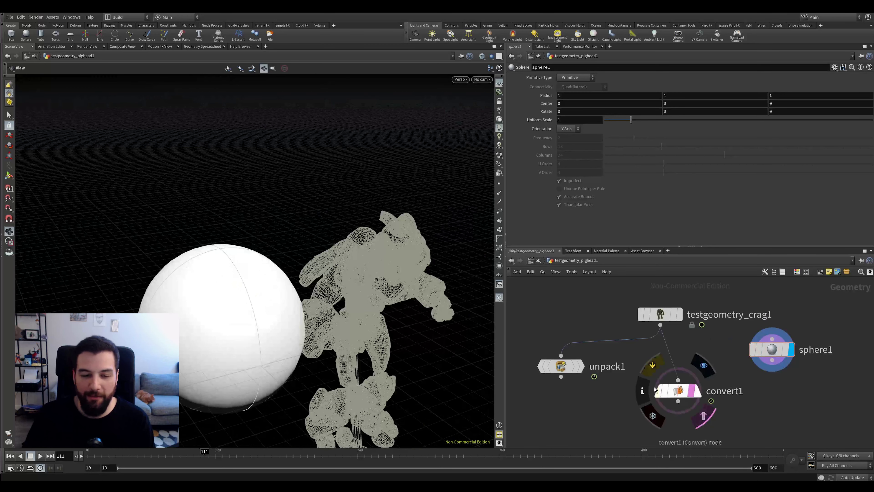
{"action": "left_click", "coordinate": [697, 390]}
{"action": "left_click", "coordinate": [700, 394]}
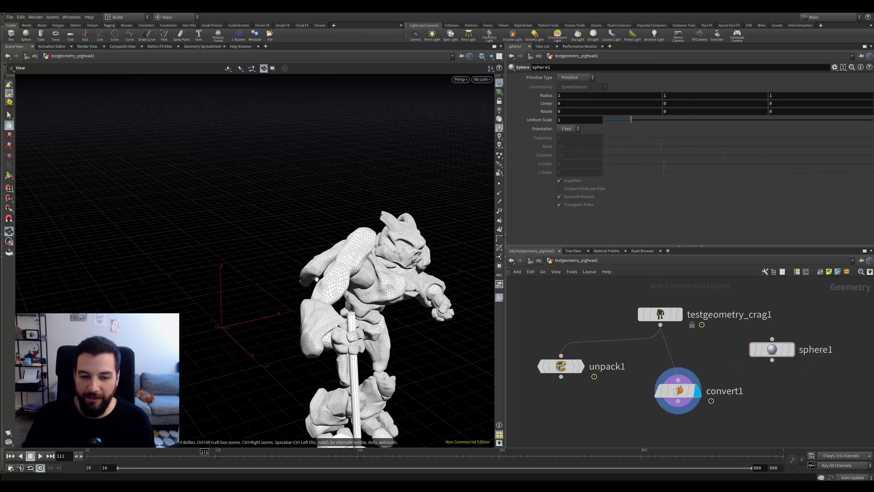
{"action": "left_click", "coordinate": [795, 371]}
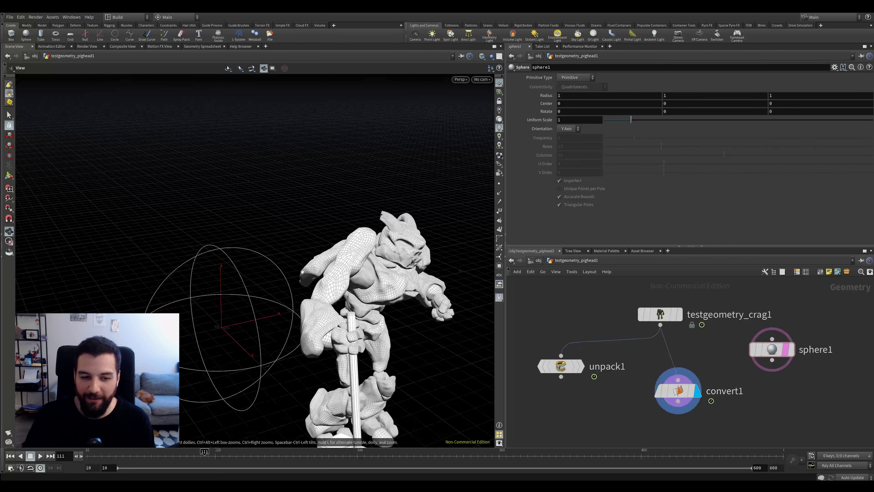
{"action": "left_click_drag", "start_coordinate": [292, 299], "coordinate": [325, 252]}
Step: Set sphere1's primitive type to Polygon and switch its template flag until the sphere shows shaded beside the character
{"action": "left_click", "coordinate": [575, 77]}
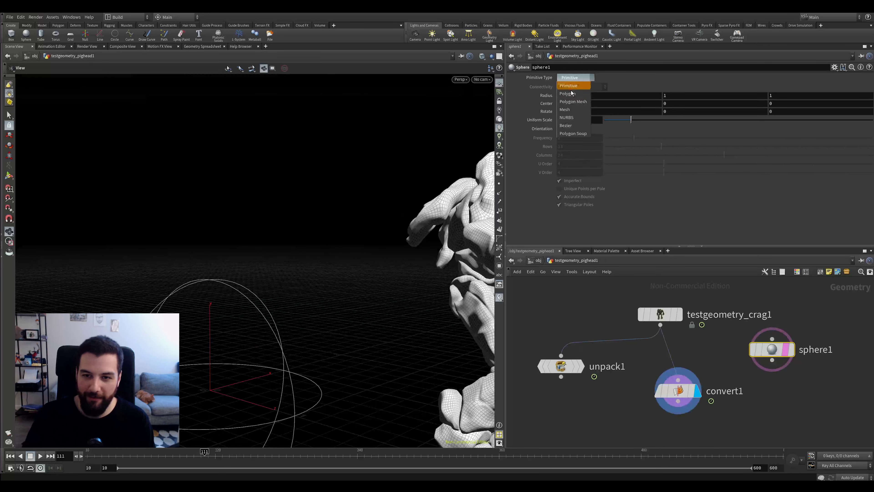
{"action": "left_click", "coordinate": [577, 95]}
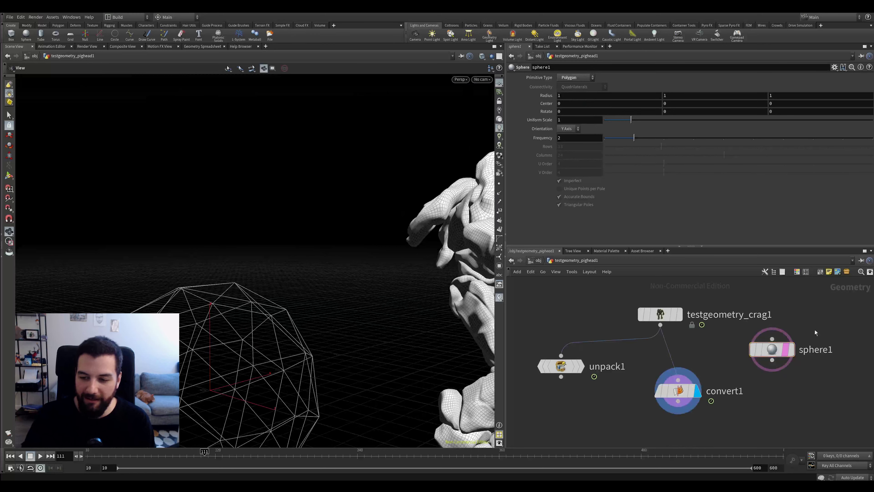
{"action": "left_click", "coordinate": [789, 352]}
{"action": "left_click", "coordinate": [789, 352]}
{"action": "left_click", "coordinate": [789, 352]}
{"action": "left_click_drag", "start_coordinate": [280, 364], "coordinate": [261, 304]}
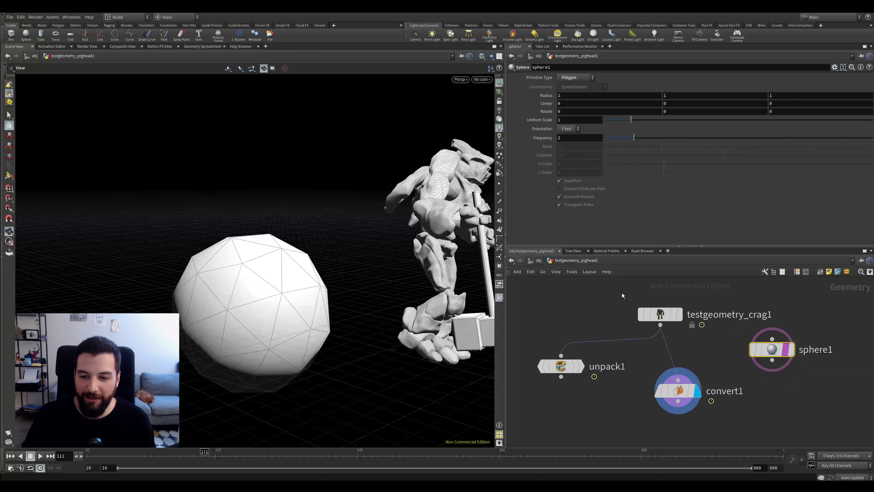
Step: Go up to the obj network, re-enter testgeometry_pighead1 and move convert1 slightly lower
{"action": "left_click", "coordinate": [539, 260]}
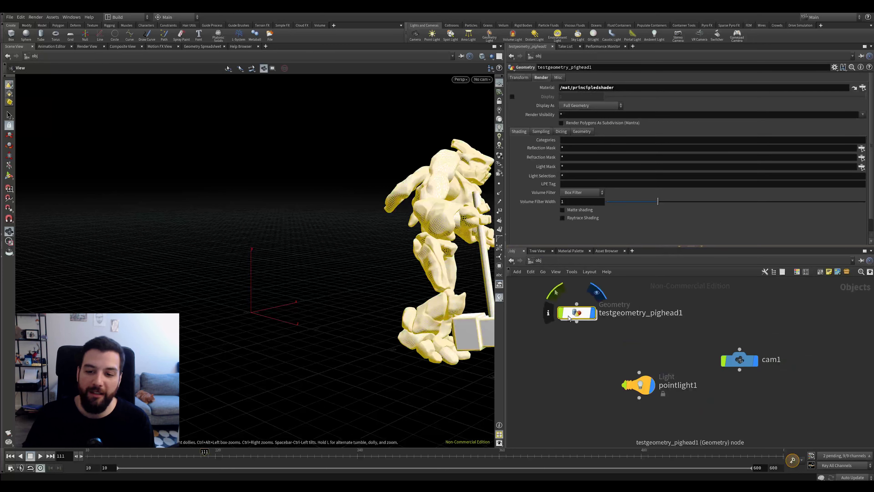
{"action": "double_click", "coordinate": [577, 313]}
{"action": "mouse_move", "coordinate": [678, 378]}
{"action": "left_mouse_down"}
{"action": "mouse_move", "coordinate": [650, 387]}
{"action": "mouse_move", "coordinate": [672, 386]}
{"action": "left_mouse_up"}
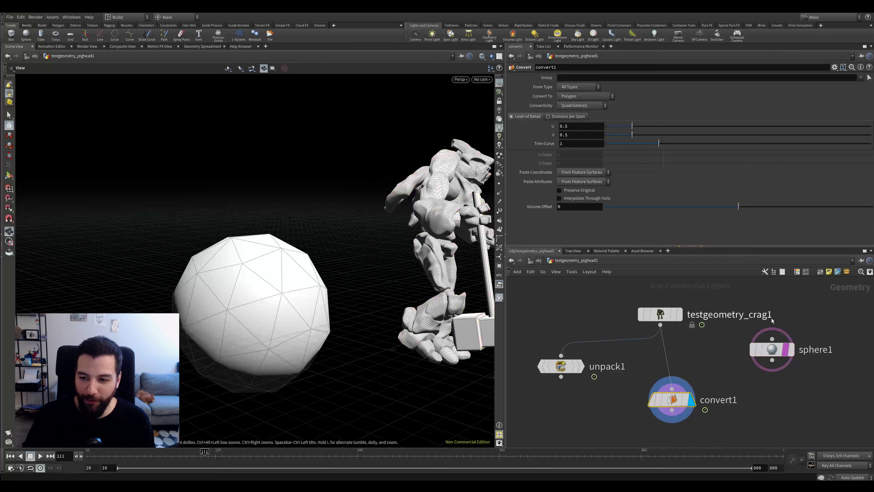
Step: Toggle sphere1's template flag, lock and unlock the node discarding its locked changes, and move it slightly in the network
{"action": "left_click", "coordinate": [776, 350]}
{"action": "left_click", "coordinate": [786, 351]}
{"action": "left_click", "coordinate": [786, 351]}
{"action": "double_click", "coordinate": [787, 351]}
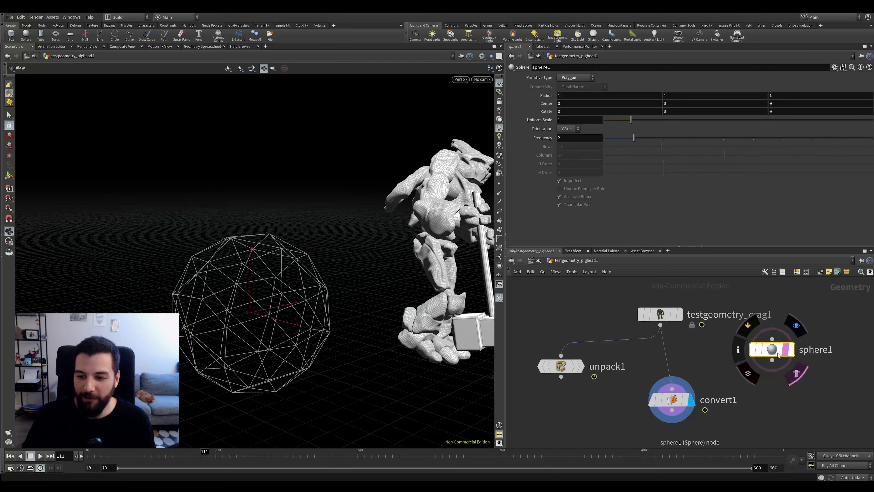
{"action": "left_click", "coordinate": [752, 375]}
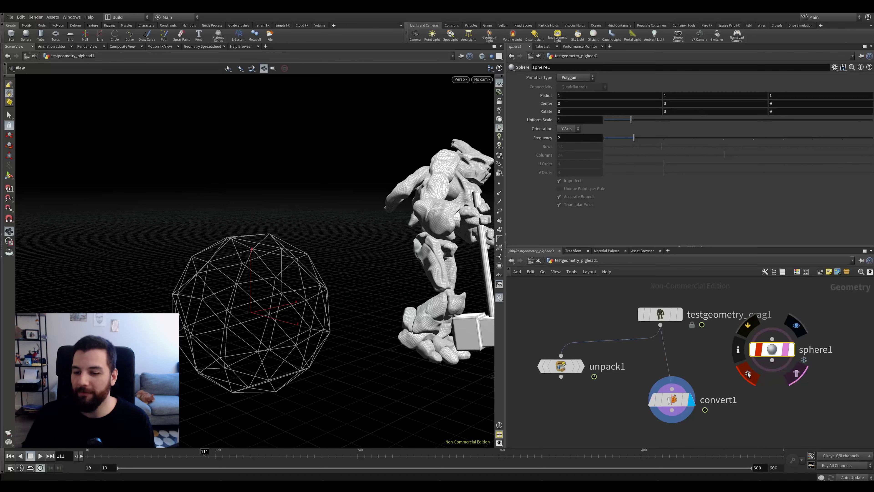
{"action": "left_click", "coordinate": [751, 378]}
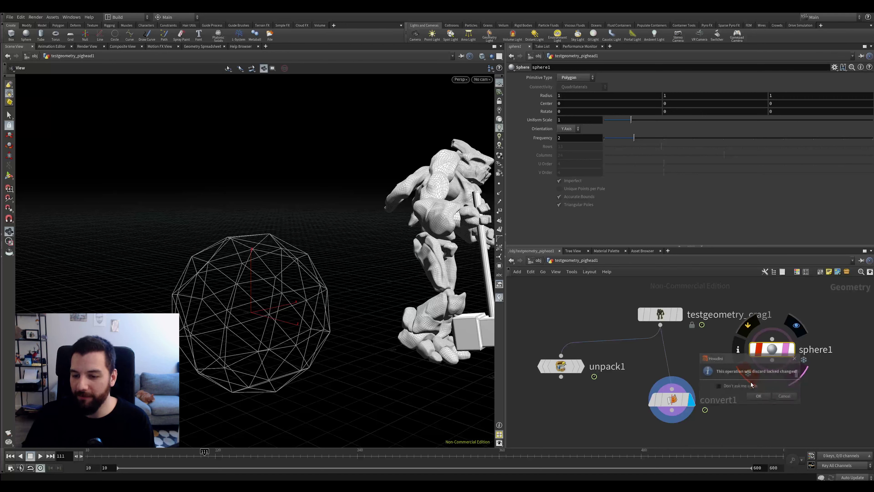
{"action": "left_click", "coordinate": [753, 395]}
{"action": "left_click_drag", "start_coordinate": [757, 354], "coordinate": [746, 365]}
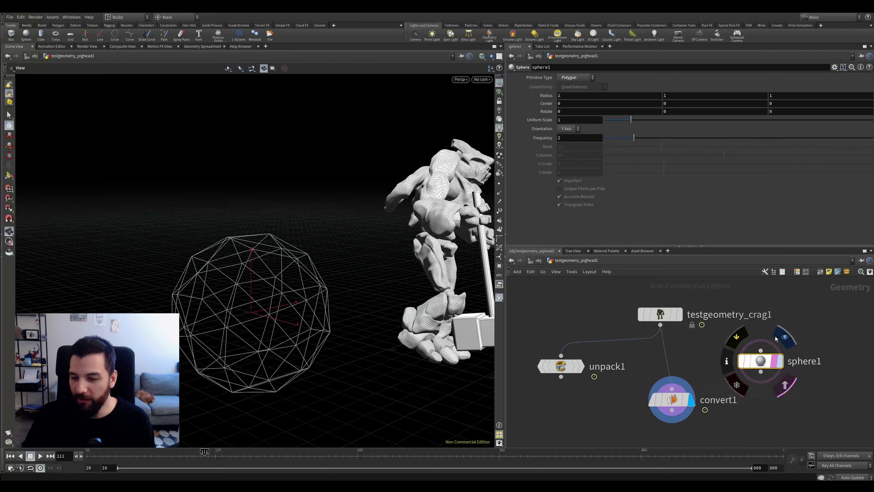
Step: Lock convert1, move it lower in the network, and shift testgeometry_crag1 slightly aside
{"action": "scroll", "coordinate": [653, 341], "scroll_direction": "down", "scroll_amount": 1}
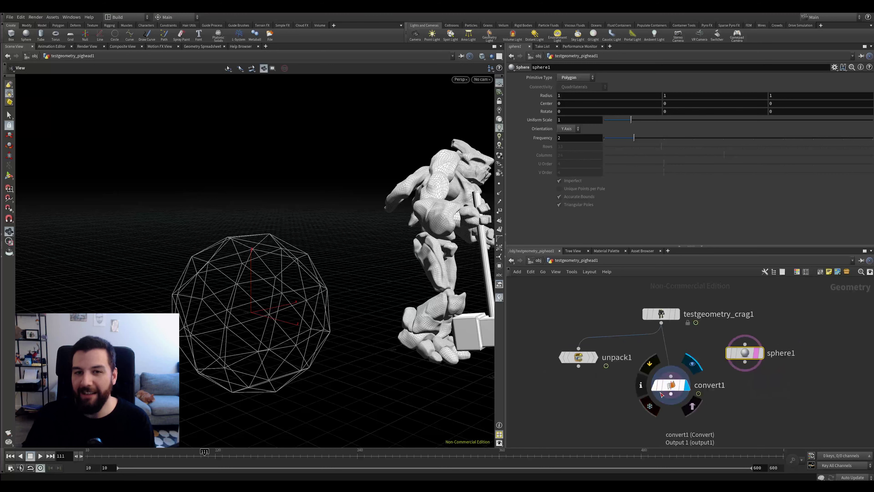
{"action": "left_click", "coordinate": [650, 407]}
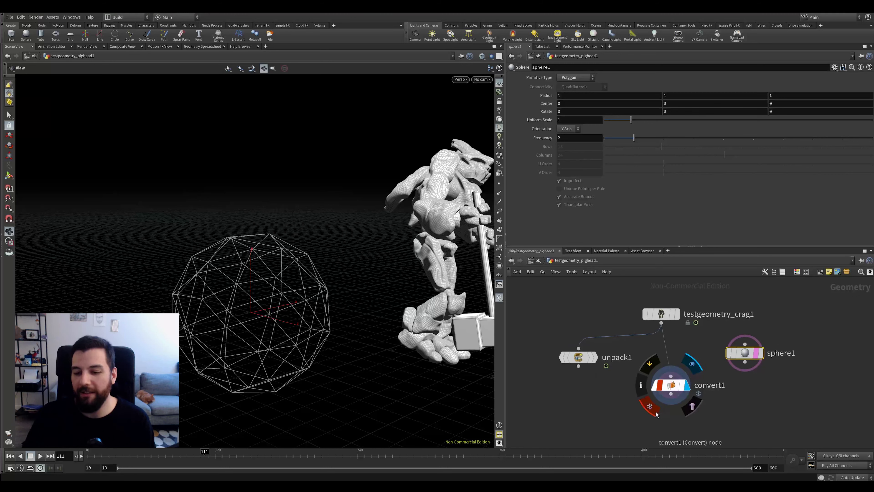
{"action": "mouse_move", "coordinate": [680, 390]}
{"action": "left_mouse_down"}
{"action": "mouse_move", "coordinate": [669, 400]}
{"action": "mouse_move", "coordinate": [681, 407]}
{"action": "left_mouse_up"}
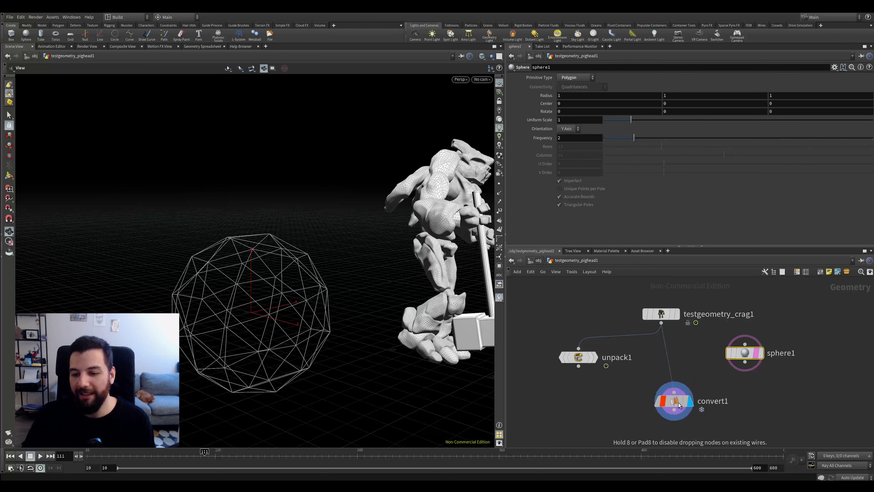
{"action": "left_click_drag", "start_coordinate": [666, 315], "coordinate": [654, 310]}
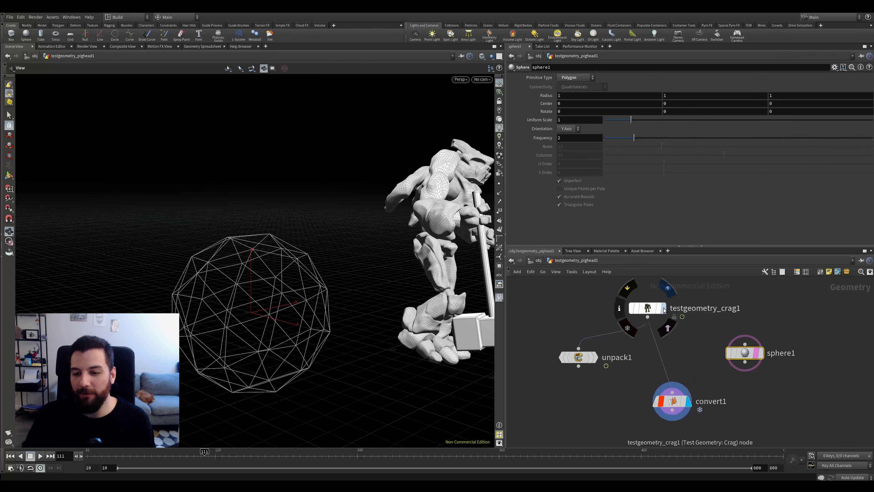
Step: Display testgeometry_crag1 and turn off sphere1's template flag
{"action": "left_click", "coordinate": [662, 309]}
{"action": "left_click", "coordinate": [760, 354]}
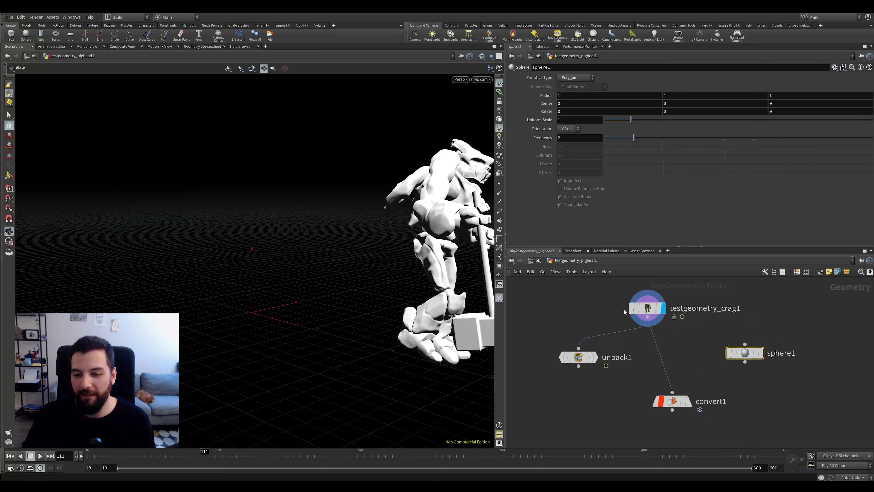
{"action": "left_click", "coordinate": [657, 312]}
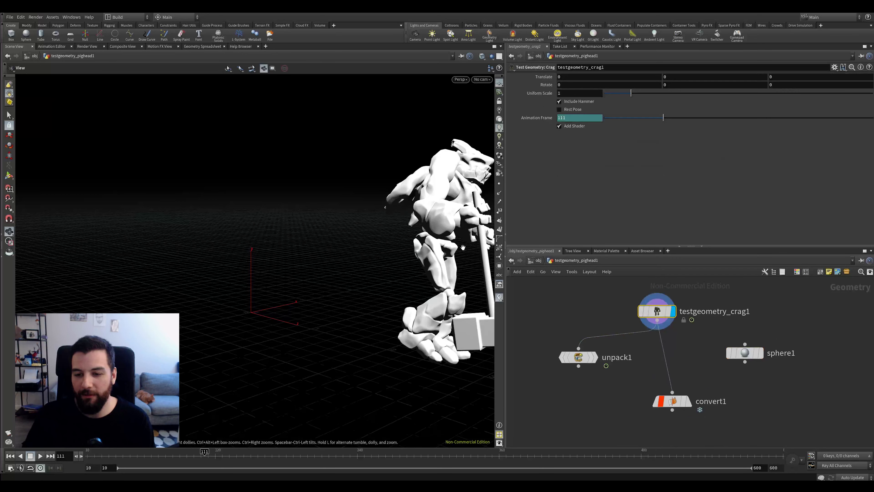
Step: Display the locked convert1 with the whole character in view, move the node around and inspect its geometry info
{"action": "left_click", "coordinate": [687, 401]}
{"action": "scroll", "coordinate": [455, 241], "scroll_direction": "up", "scroll_amount": 3}
{"action": "left_click", "coordinate": [672, 401]}
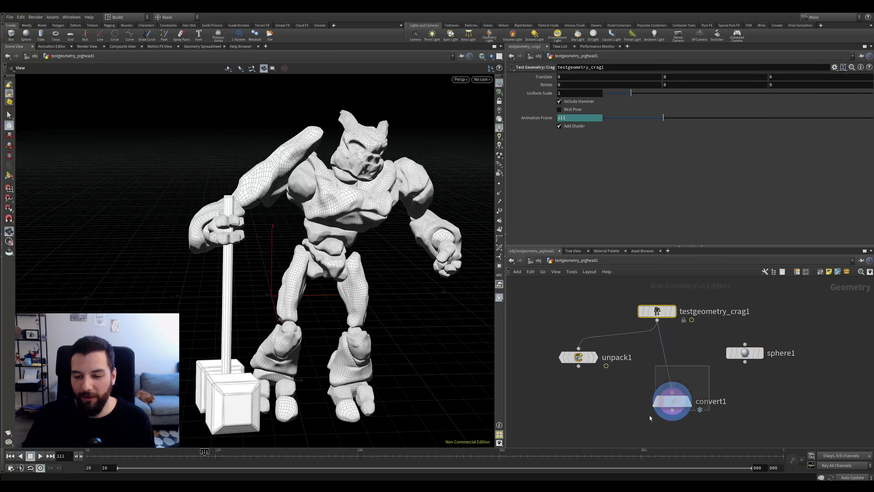
{"action": "left_click_drag", "start_coordinate": [673, 401], "coordinate": [650, 406]}
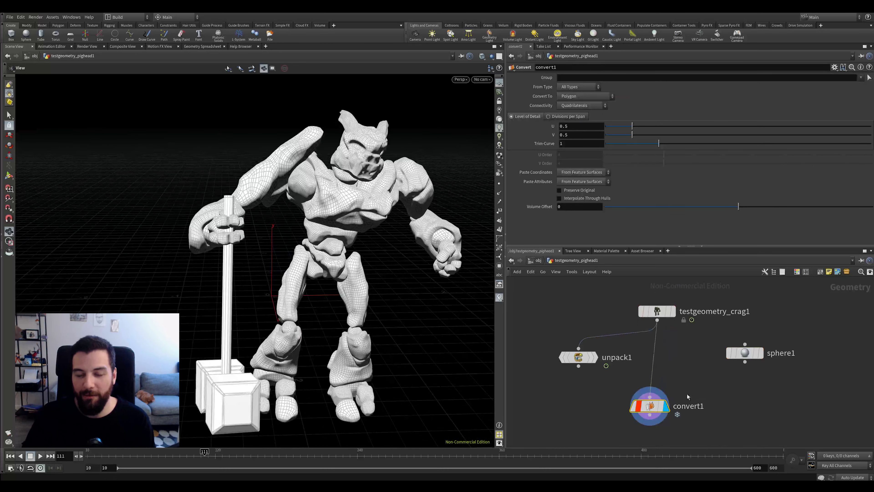
{"action": "left_click_drag", "start_coordinate": [650, 406], "coordinate": [686, 406]}
{"action": "middle_click", "coordinate": [685, 403]}
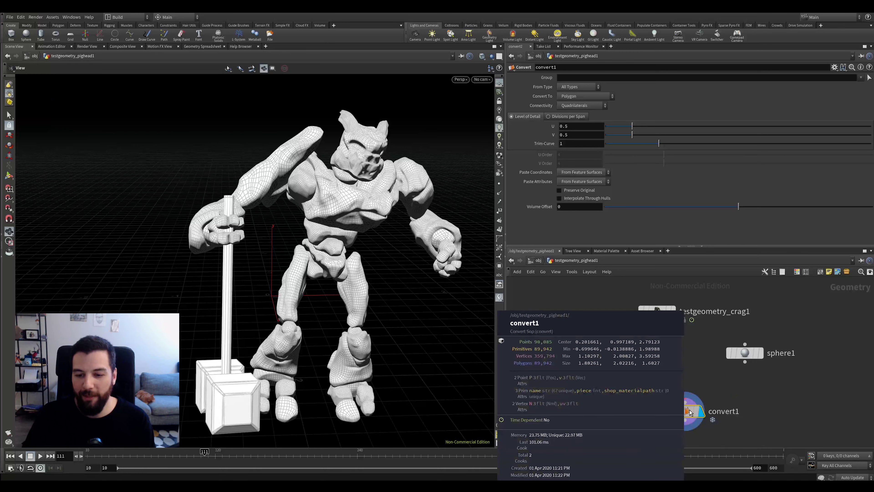
Step: Disconnect convert1 from testgeometry_crag1 and unlock it, accepting the discard of its locked changes
{"action": "left_click_drag", "start_coordinate": [689, 415], "coordinate": [660, 400]}
{"action": "mouse_move", "coordinate": [659, 400]}
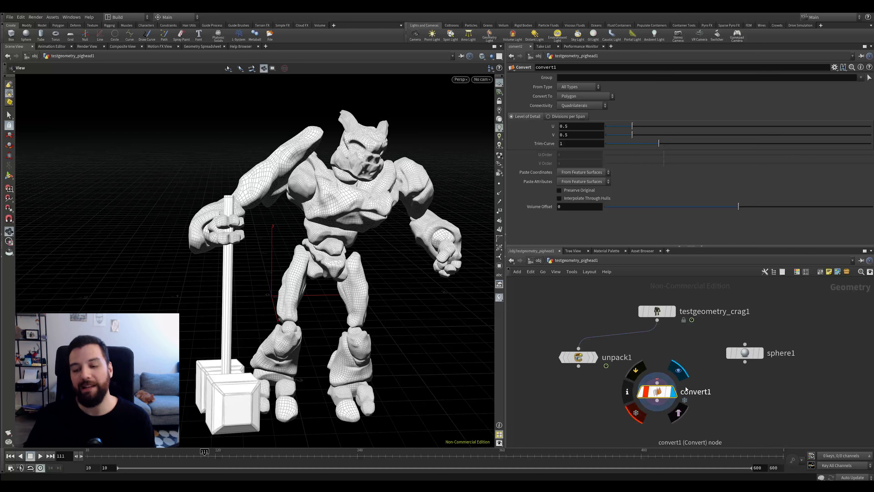
{"action": "left_click", "coordinate": [635, 414]}
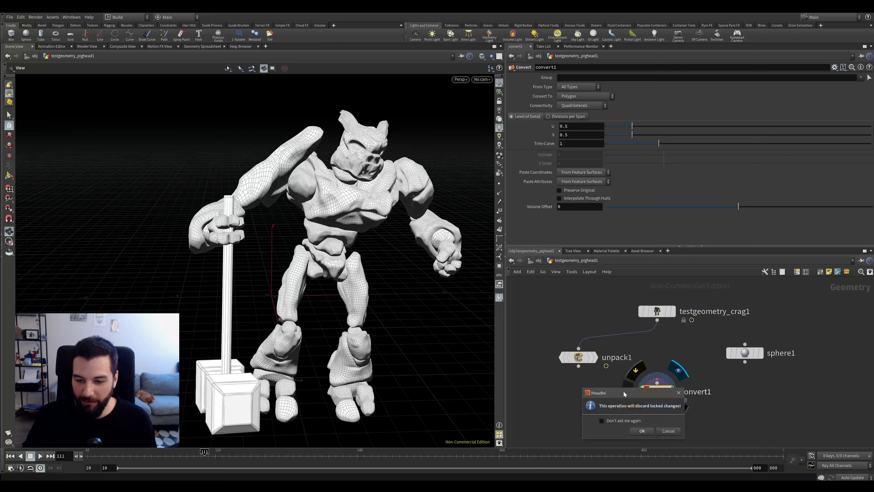
{"action": "left_click_drag", "start_coordinate": [625, 393], "coordinate": [550, 370]}
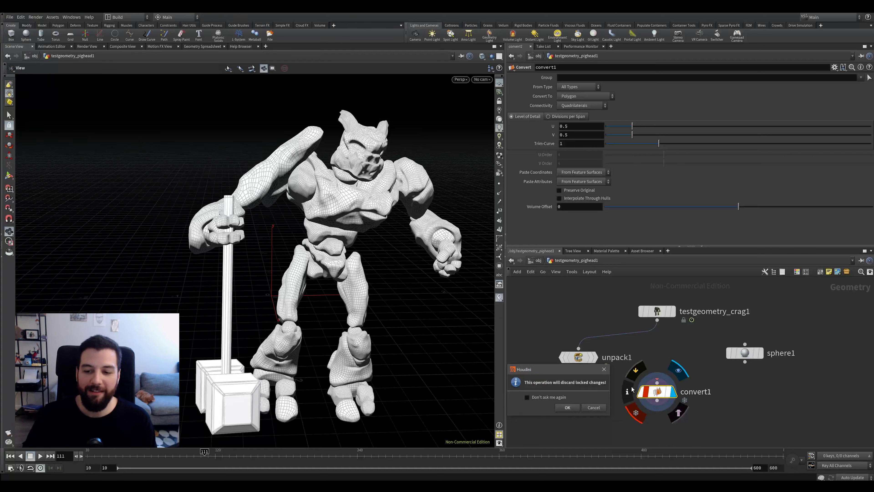
{"action": "left_click", "coordinate": [567, 408]}
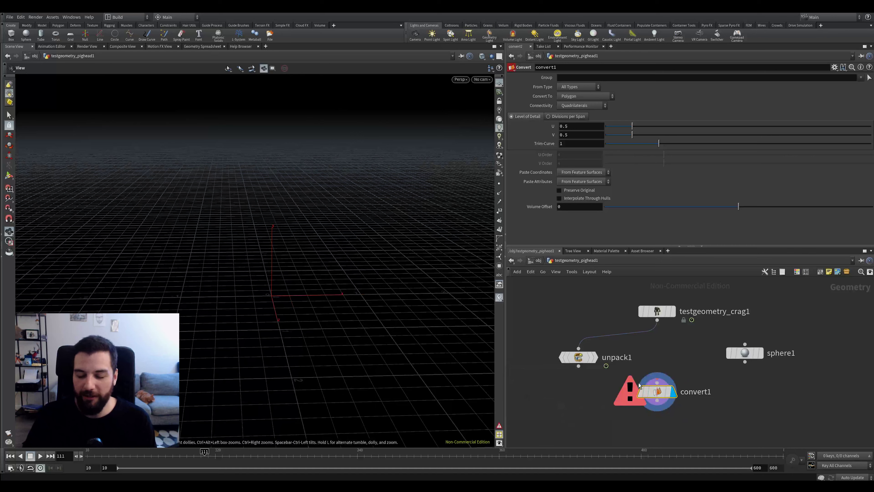
Step: Inspect convert1's node info and reconnect testgeometry_crag1's output to its input
{"action": "middle_click", "coordinate": [654, 393]}
{"action": "middle_click", "coordinate": [655, 392]}
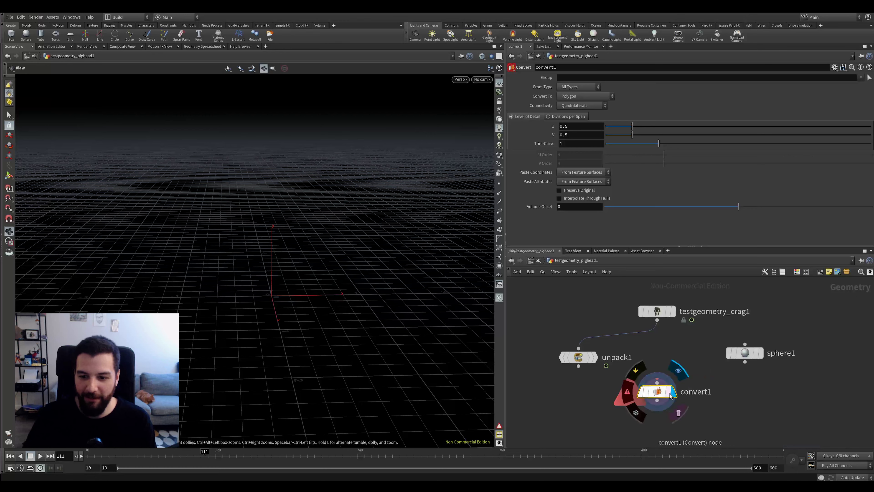
{"action": "left_click_drag", "start_coordinate": [658, 391], "coordinate": [658, 396]}
{"action": "middle_click", "coordinate": [659, 397]}
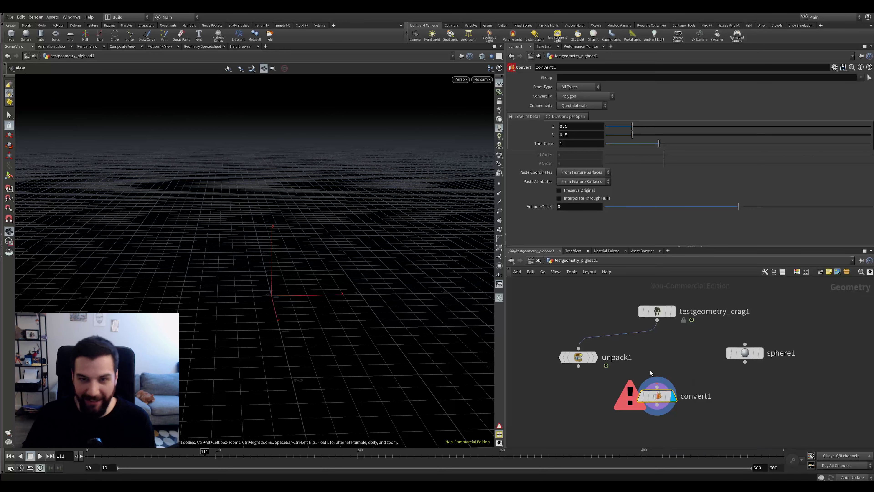
{"action": "left_click", "coordinate": [657, 320]}
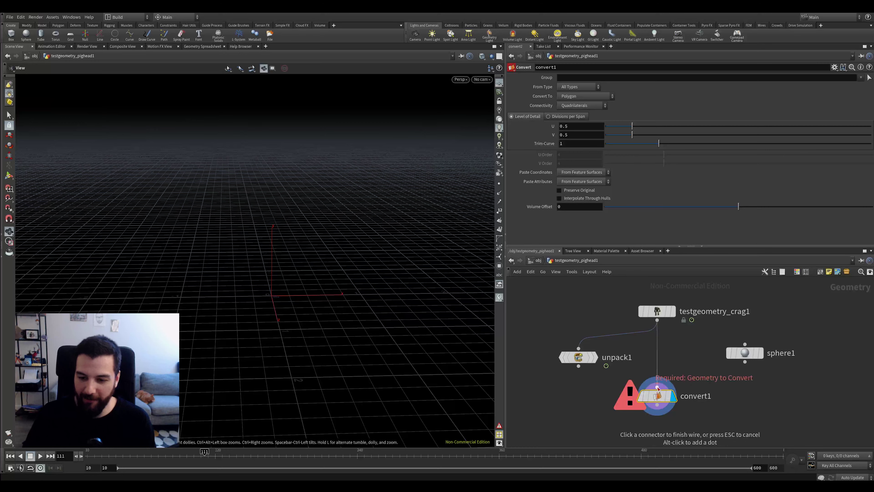
{"action": "left_click", "coordinate": [658, 387]}
{"action": "middle_click", "coordinate": [658, 396]}
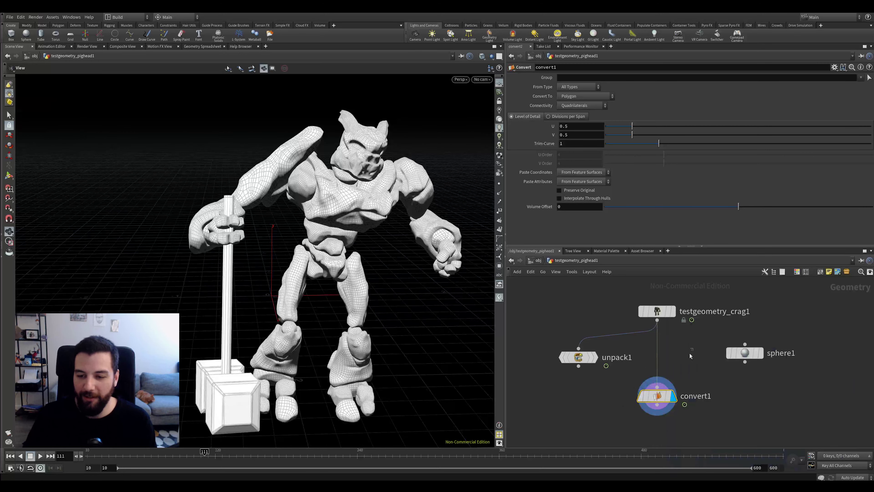
Step: Go up to the obj network and render the scene with mantra1 in the Render View
{"action": "left_click", "coordinate": [540, 261]}
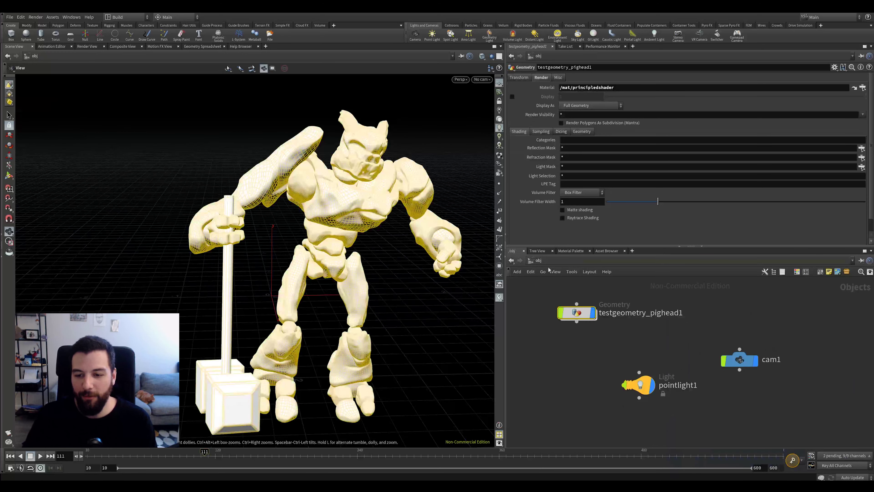
{"action": "left_click", "coordinate": [543, 272]}
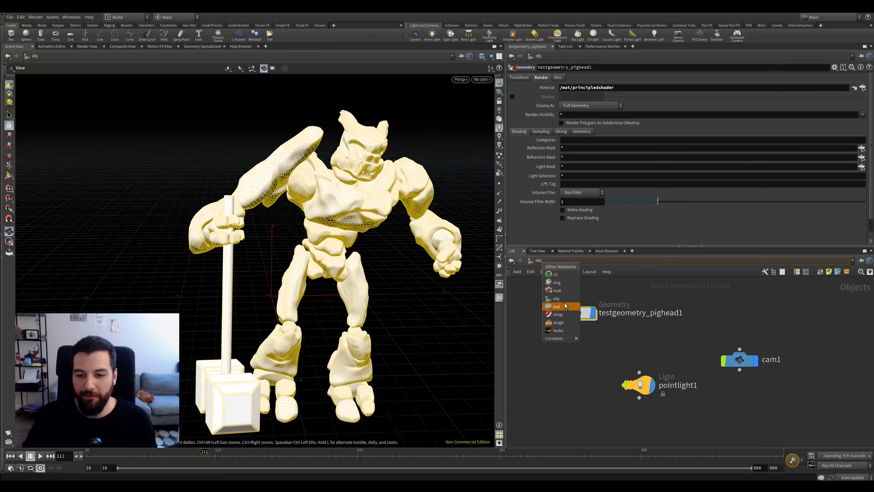
{"action": "left_click", "coordinate": [604, 296]}
{"action": "left_click", "coordinate": [87, 46]}
{"action": "left_click", "coordinate": [27, 58]}
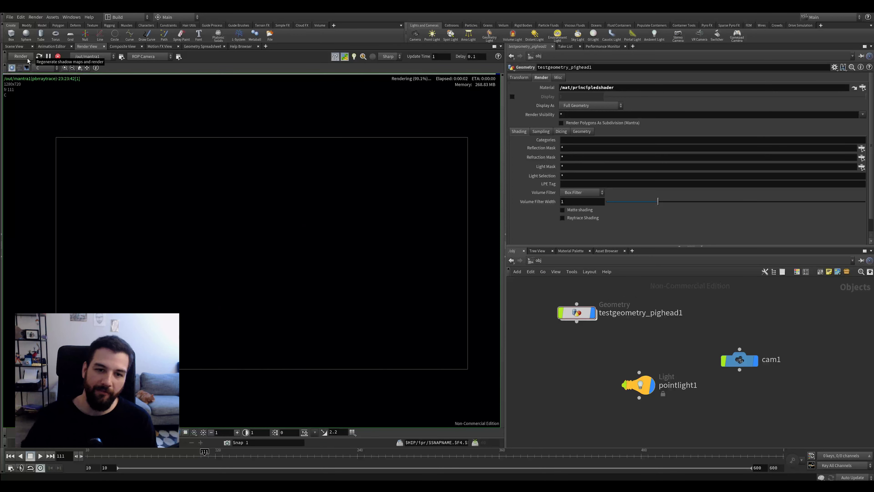
Step: Go to the out network and set mantra1's Force Objects to * so the render includes all objects
{"action": "left_click", "coordinate": [543, 272]}
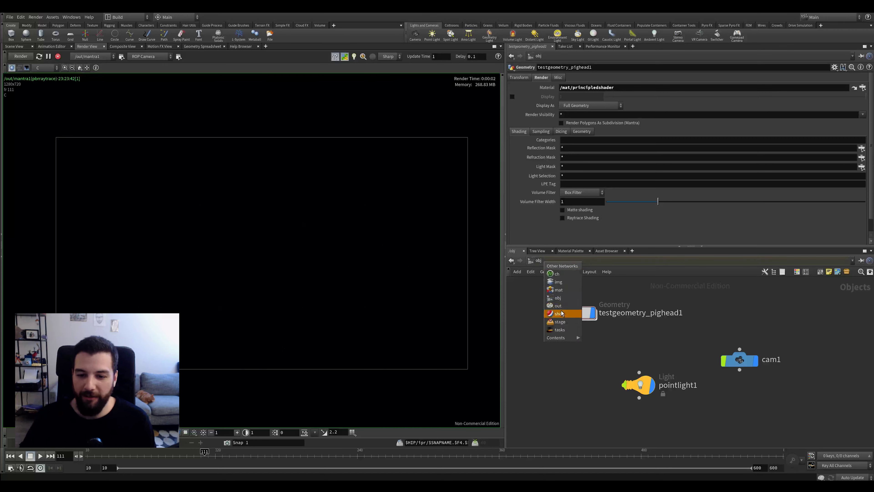
{"action": "left_click", "coordinate": [558, 306]}
{"action": "left_click", "coordinate": [567, 151]}
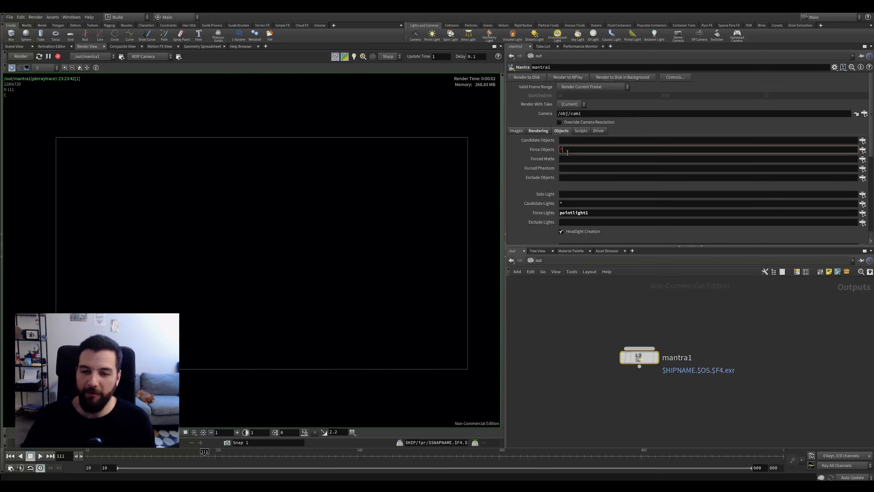
{"action": "type", "text": "*"}
{"action": "key", "text": "Return"}
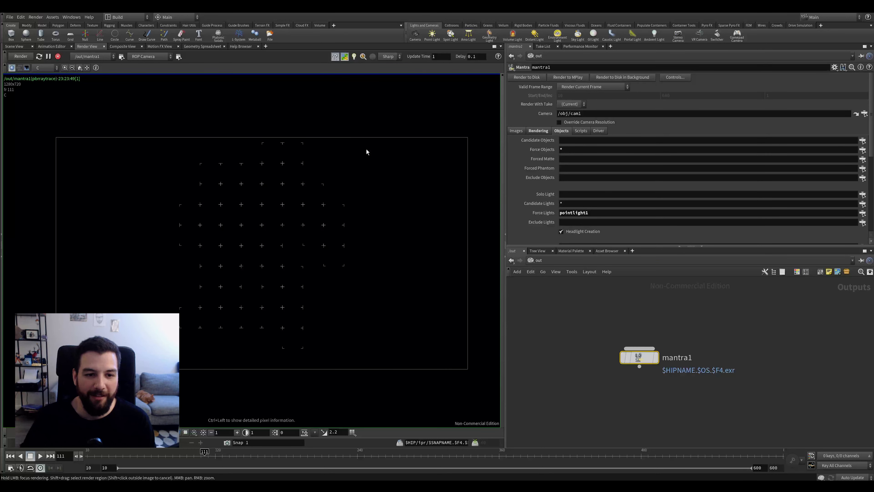
{"action": "middle_click_drag", "start_coordinate": [347, 173], "coordinate": [343, 176]}
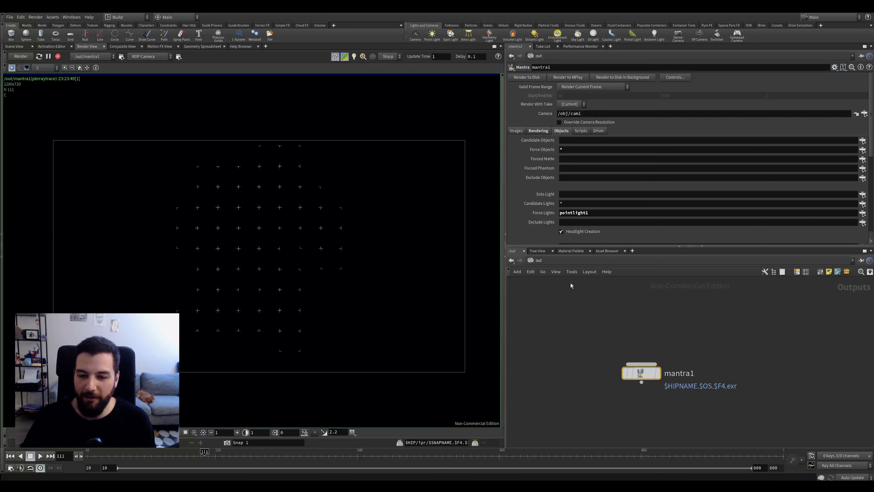
Step: Visit the mat network to view principledshader beside the render, and return to the obj network
{"action": "left_click", "coordinate": [538, 260]}
{"action": "left_click", "coordinate": [551, 289]}
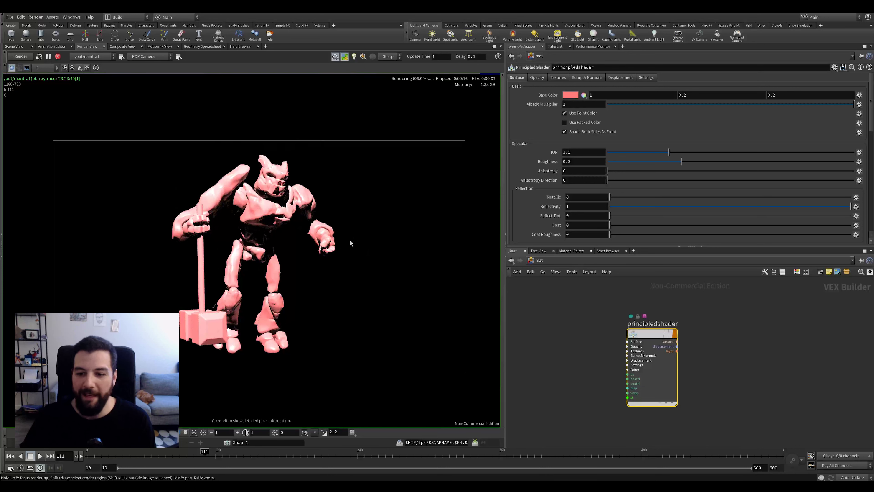
{"action": "left_click", "coordinate": [546, 262]}
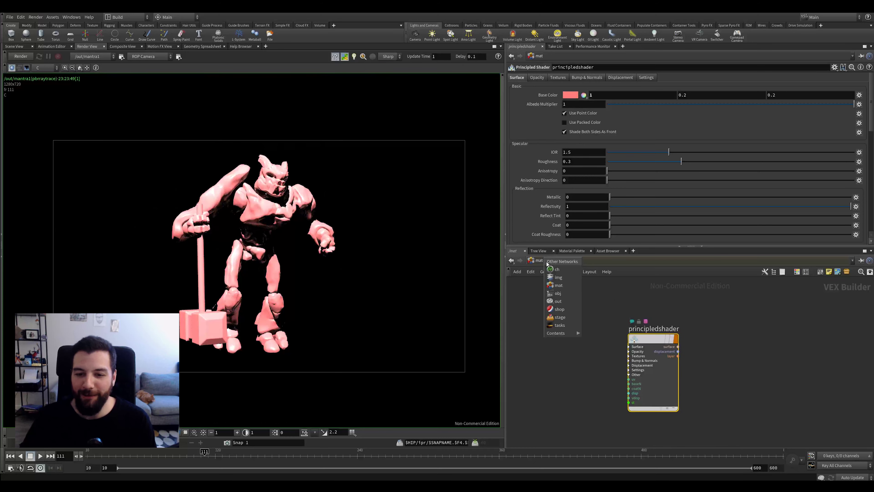
{"action": "left_click", "coordinate": [564, 294]}
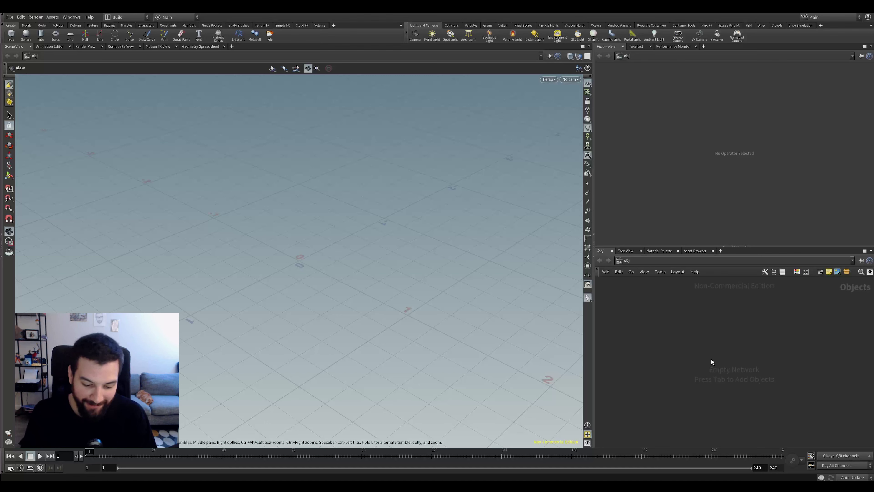
{"action": "key", "text": "Tab"}
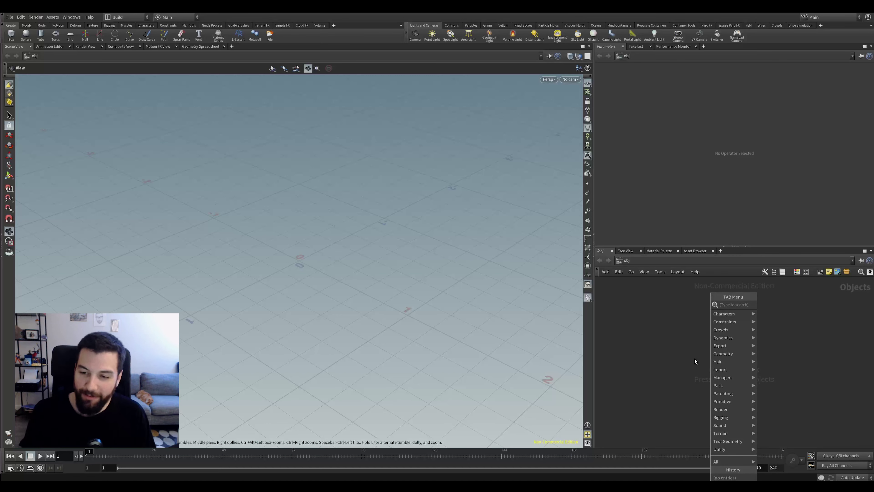
{"action": "right_click", "coordinate": [692, 357]}
{"action": "left_click", "coordinate": [639, 344]}
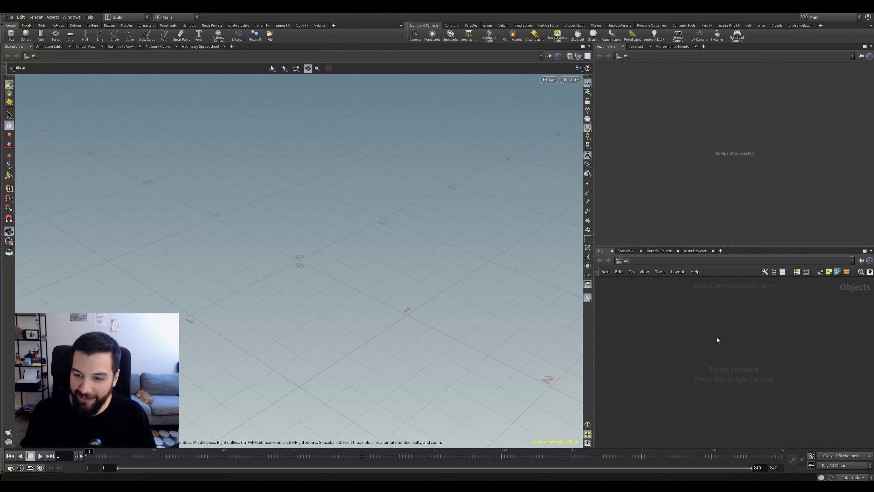
Step: Add a Geometry object to the empty obj network
{"action": "right_click", "coordinate": [730, 349]}
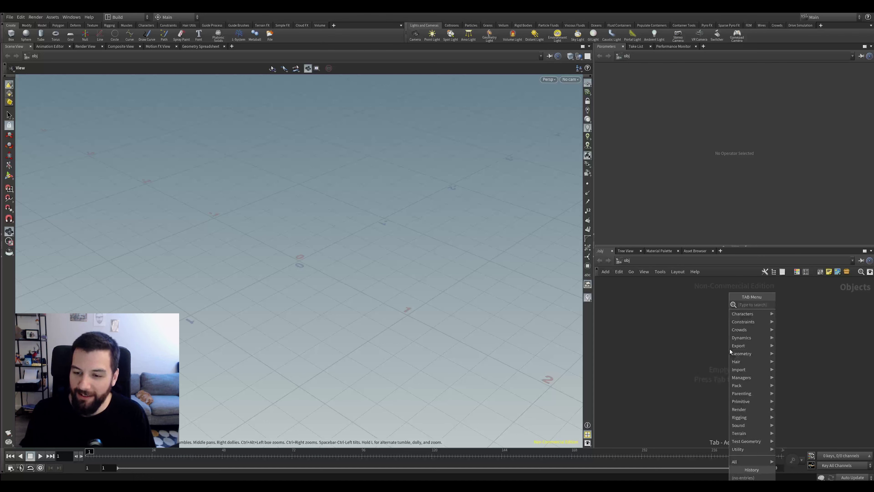
{"action": "type", "text": "geo"}
{"action": "key", "text": "Return"}
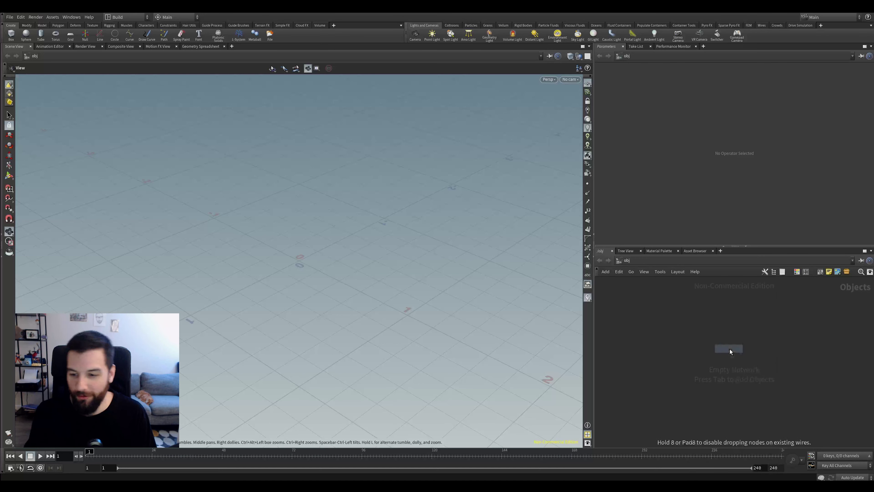
{"action": "left_click", "coordinate": [730, 349]}
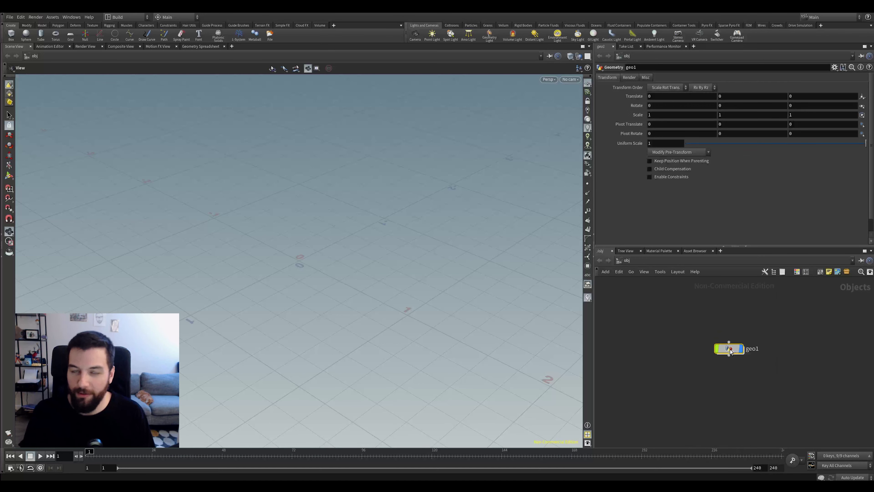
Step: Enter the geo1 network and place a Curve node in it
{"action": "double_click", "coordinate": [730, 349]}
{"action": "key", "text": "Tab"}
{"action": "left_click", "coordinate": [687, 359]}
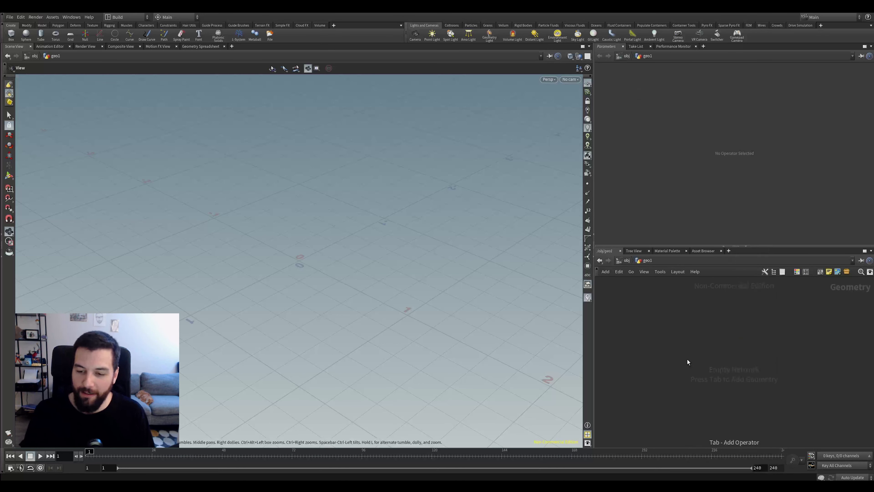
{"action": "key", "text": "Tab"}
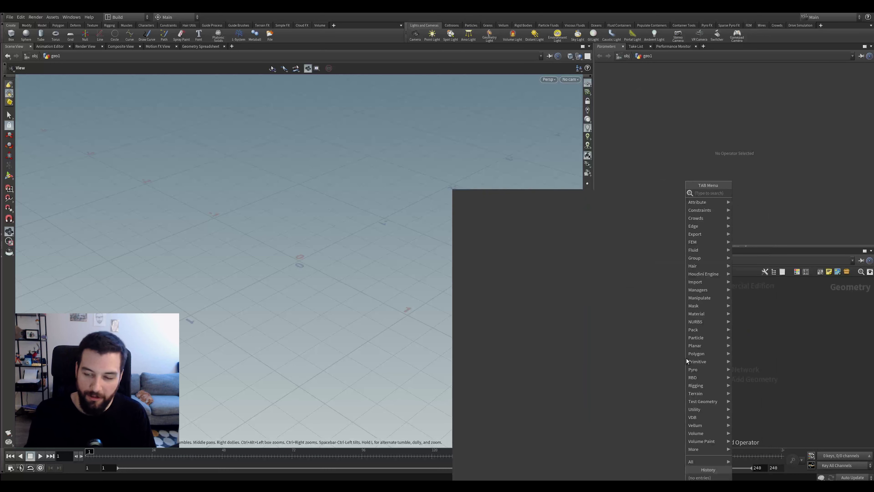
{"action": "type", "text": "curv"}
{"action": "key", "text": "Return"}
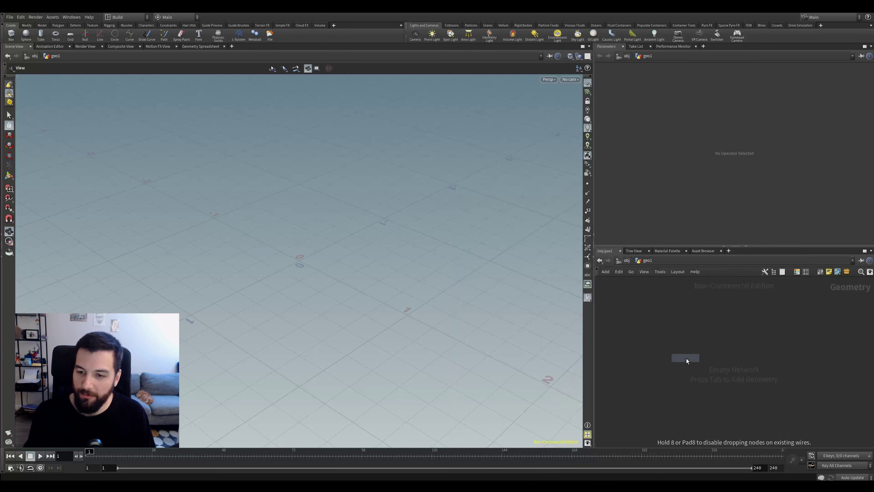
{"action": "left_click", "coordinate": [704, 348]}
{"action": "mouse_move", "coordinate": [704, 346]}
{"action": "left_mouse_down"}
{"action": "mouse_move", "coordinate": [696, 331]}
{"action": "mouse_move", "coordinate": [705, 334]}
{"action": "left_mouse_up"}
Step: Draw a freehand spiral-shaped polygon curve with curve1 in the perspective view
{"action": "left_click_drag", "start_coordinate": [415, 187], "coordinate": [435, 203]}
{"action": "key", "text": "Return"}
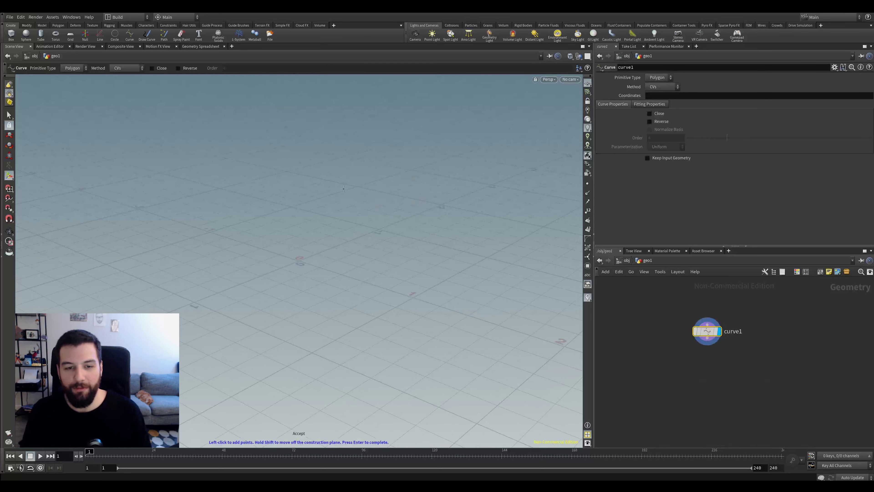
{"action": "left_click", "coordinate": [332, 211]}
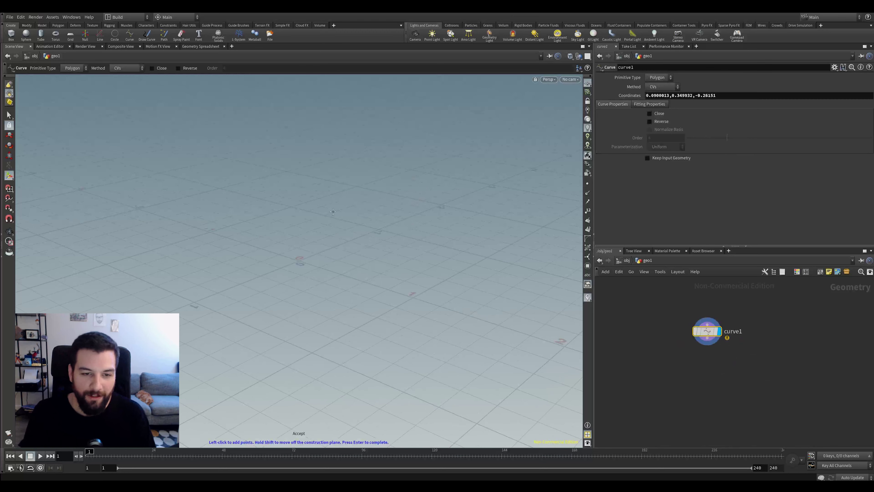
{"action": "left_click", "coordinate": [245, 168]}
{"action": "left_click", "coordinate": [242, 259]}
{"action": "left_click", "coordinate": [328, 302]}
{"action": "left_click", "coordinate": [423, 289]}
{"action": "left_click", "coordinate": [455, 200]}
{"action": "left_click", "coordinate": [419, 145]}
{"action": "left_click", "coordinate": [342, 123]}
{"action": "left_click", "coordinate": [207, 127]}
{"action": "left_click", "coordinate": [180, 295]}
{"action": "left_click", "coordinate": [99, 232]}
{"action": "left_click", "coordinate": [87, 232]}
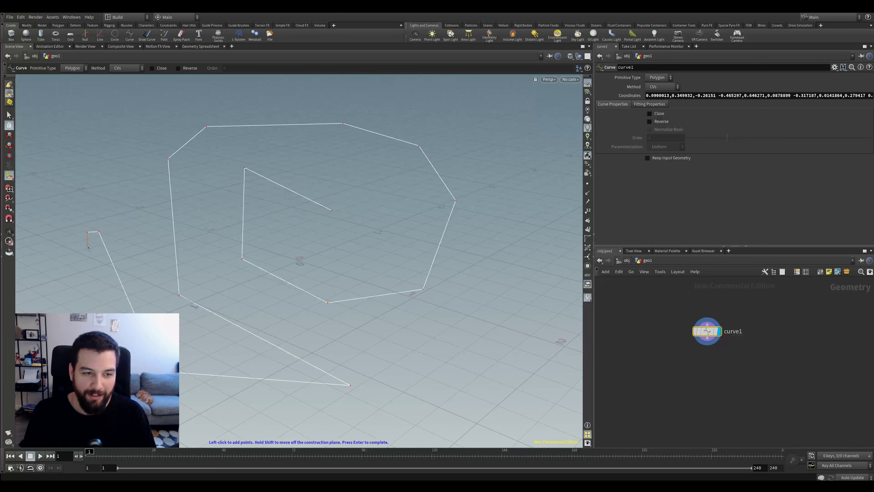
{"action": "key", "text": "Return"}
Step: View the drawn curve from another angle and delete the curve1 node
{"action": "mouse_move", "coordinate": [206, 240]}
{"action": "left_mouse_down", "text": "alt"}
{"action": "mouse_move", "coordinate": [369, 222]}
{"action": "mouse_move", "coordinate": [396, 195]}
{"action": "mouse_move", "coordinate": [275, 244]}
{"action": "mouse_move", "coordinate": [210, 232]}
{"action": "mouse_move", "coordinate": [88, 162]}
{"action": "mouse_move", "coordinate": [173, 200]}
{"action": "mouse_move", "coordinate": [343, 190]}
{"action": "mouse_move", "coordinate": [266, 198]}
{"action": "mouse_move", "coordinate": [305, 256]}
{"action": "mouse_move", "coordinate": [332, 271]}
{"action": "mouse_move", "coordinate": [350, 248]}
{"action": "mouse_move", "coordinate": [374, 239]}
{"action": "left_mouse_up", "text": "alt"}
{"action": "key", "text": "Escape"}
{"action": "left_click_drag", "start_coordinate": [601, 300], "coordinate": [791, 377]}
{"action": "key", "text": "Delete"}
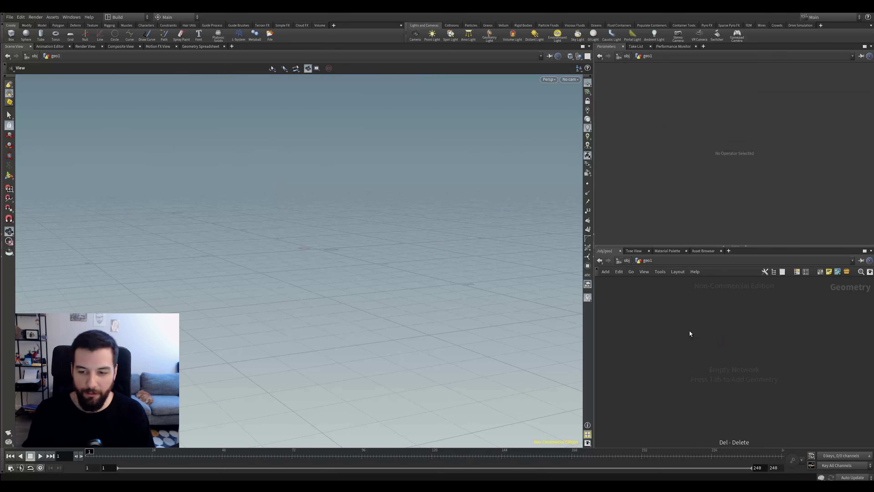
Step: Create a fresh Curve node in geo1 and switch the viewport to the Front view
{"action": "key", "text": "Tab"}
{"action": "type", "text": "cur"}
{"action": "key", "text": "Return"}
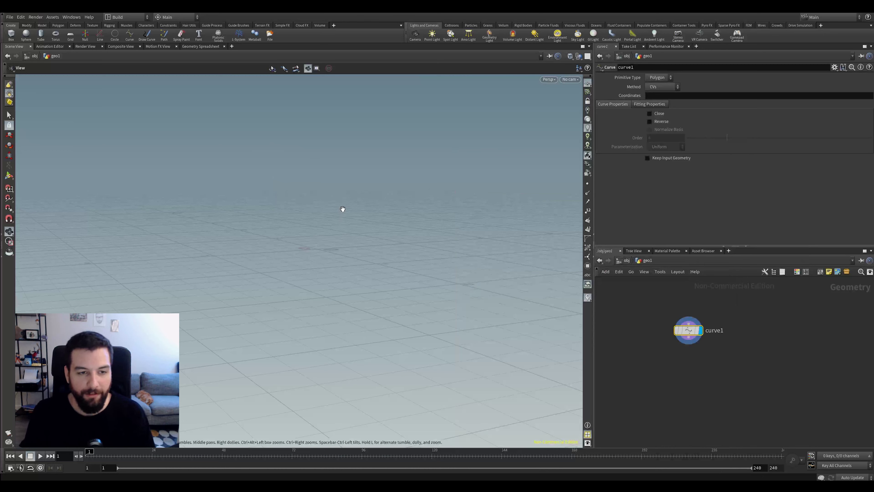
{"action": "key", "text": "space+2"}
{"action": "key", "text": "space+3"}
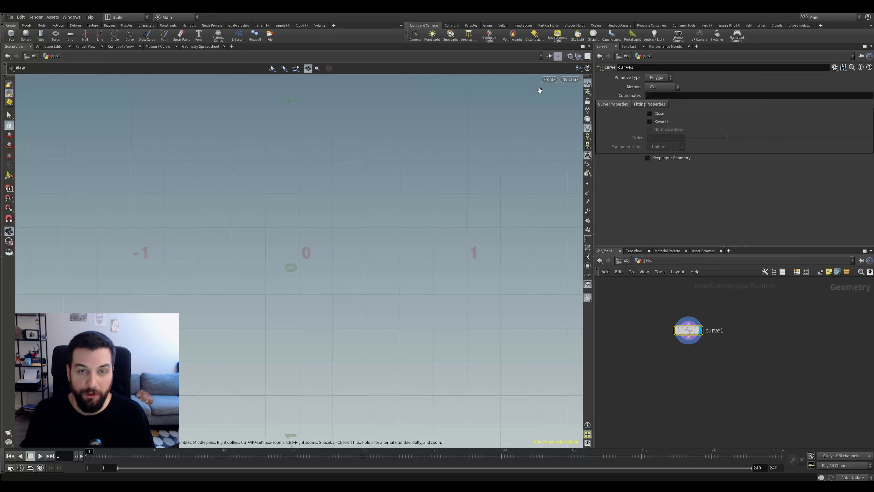
Step: Draw a goblet half-profile with curve1 from (0.6, 1) through (0.6, 0.6), (0.2, 0.4) and (0, 0.2) to a thin foot ending near the axis
{"action": "key", "text": "Return"}
{"action": "middle_click_drag", "start_coordinate": [358, 156], "coordinate": [356, 189], "text": "alt"}
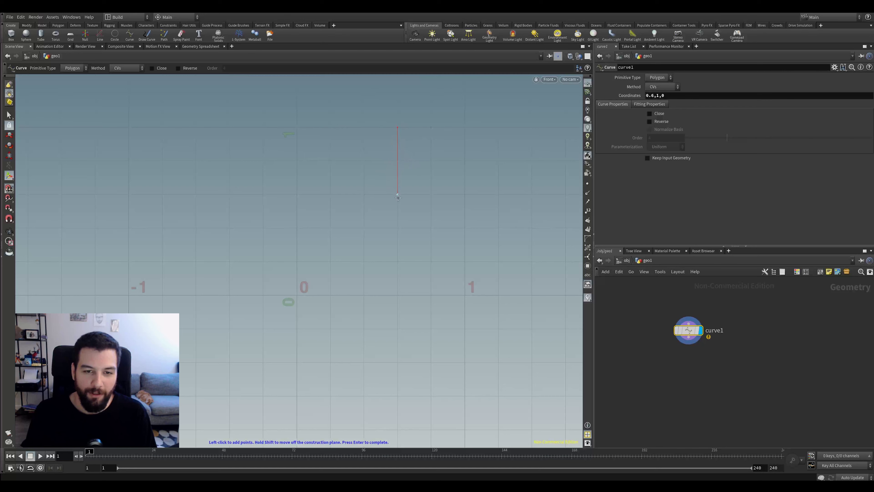
{"action": "left_click", "coordinate": [398, 195]}
{"action": "left_click", "coordinate": [330, 229]}
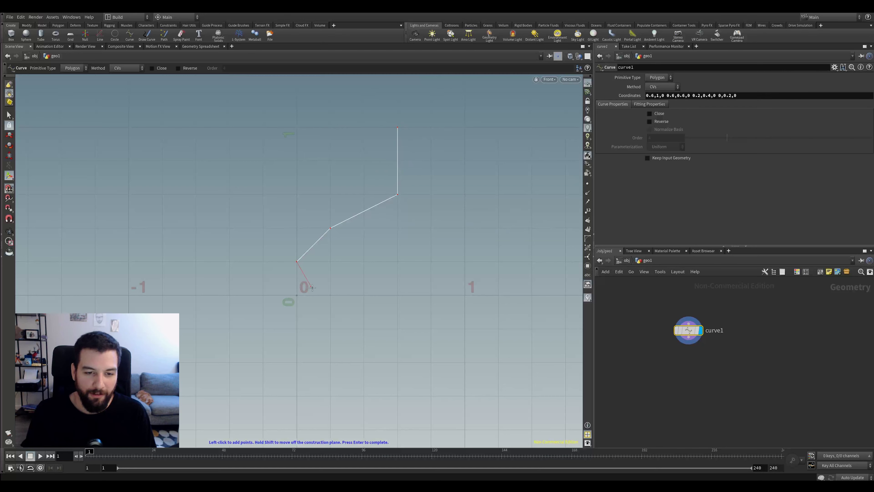
{"action": "left_click", "coordinate": [313, 280]}
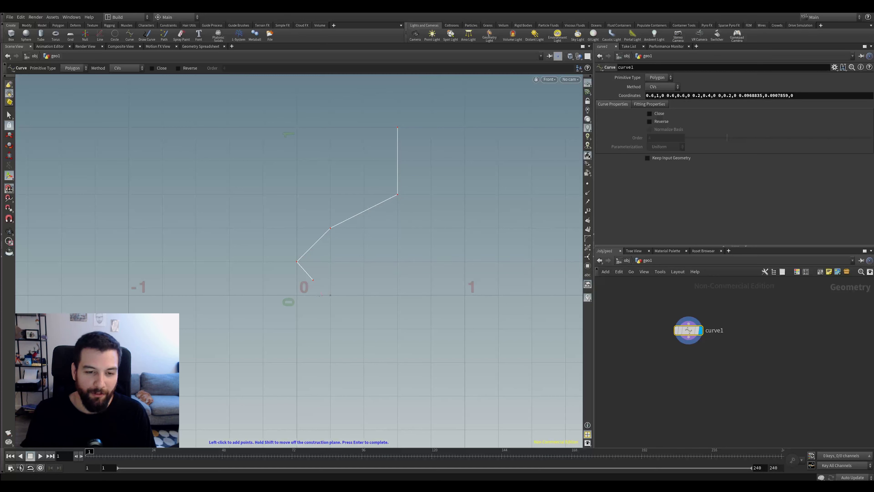
{"action": "left_click", "coordinate": [310, 313]}
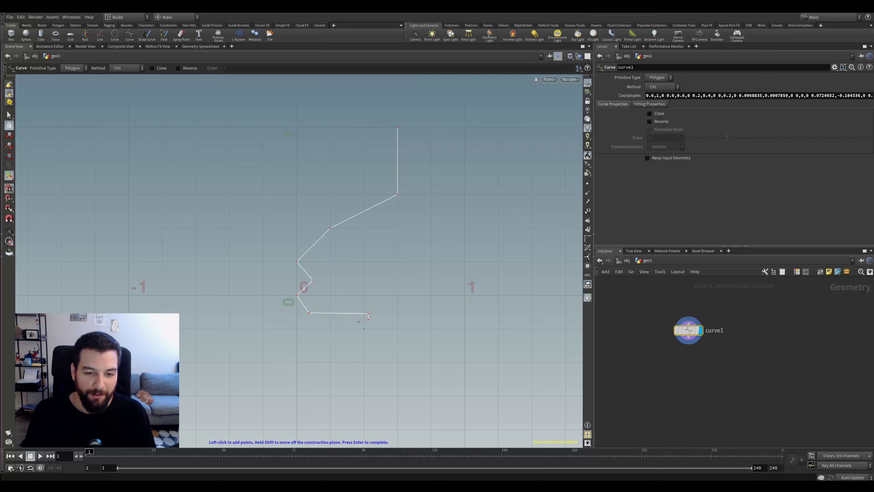
{"action": "left_click", "coordinate": [296, 319]}
{"action": "key", "text": "Return"}
{"action": "right_click", "coordinate": [285, 344]}
{"action": "left_click", "coordinate": [331, 258]}
{"action": "key", "text": "Escape"}
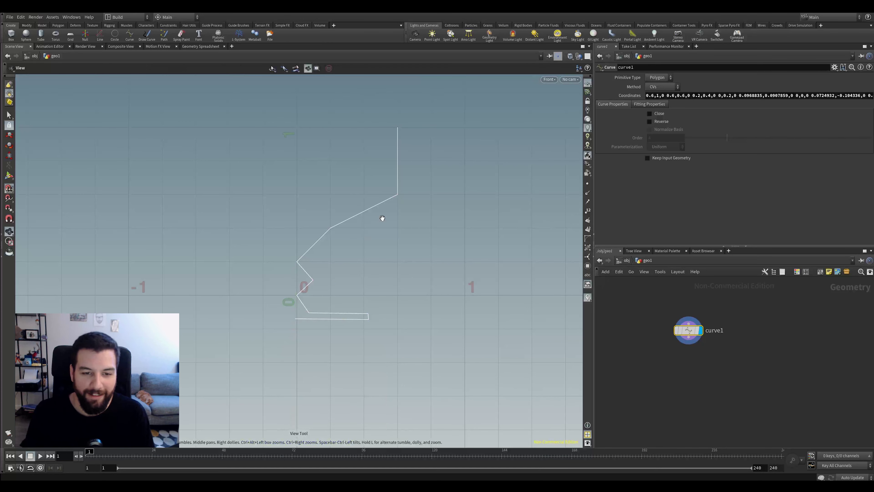
Step: Set curve1's primitive type to NURBS and view the smoothed profile in perspective
{"action": "middle_click_drag", "start_coordinate": [441, 279], "coordinate": [448, 292]}
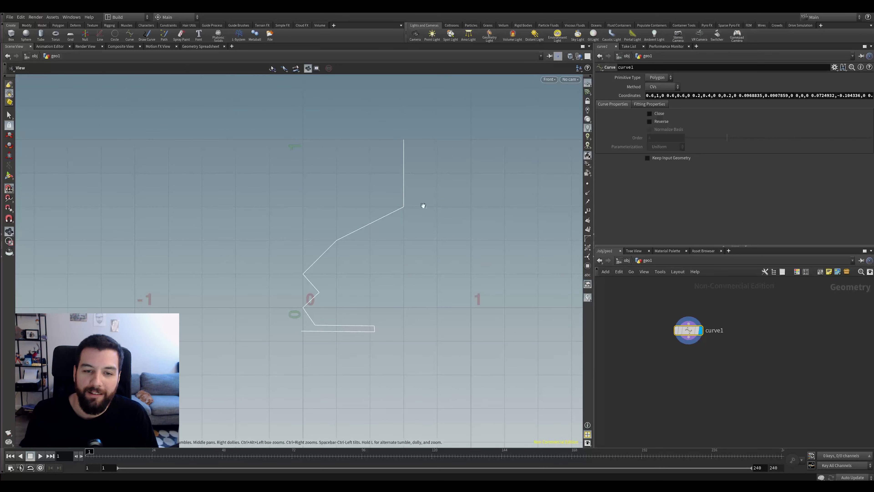
{"action": "left_click", "coordinate": [667, 78]}
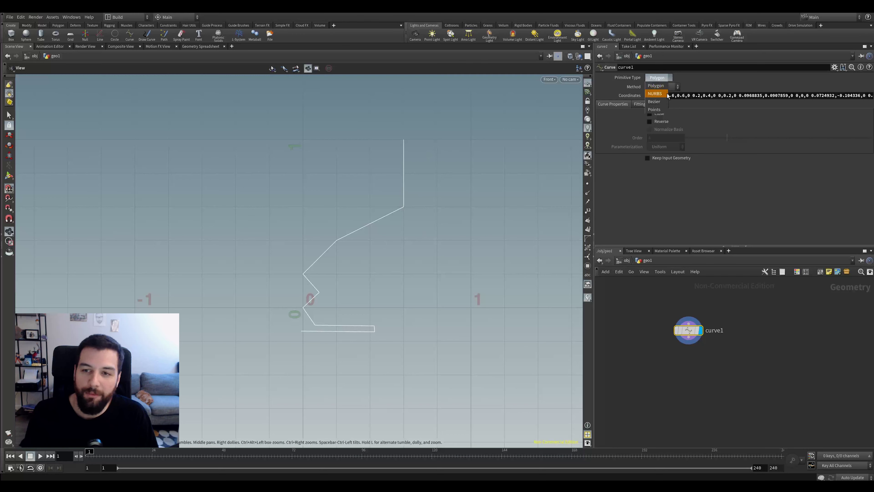
{"action": "left_click", "coordinate": [654, 93]}
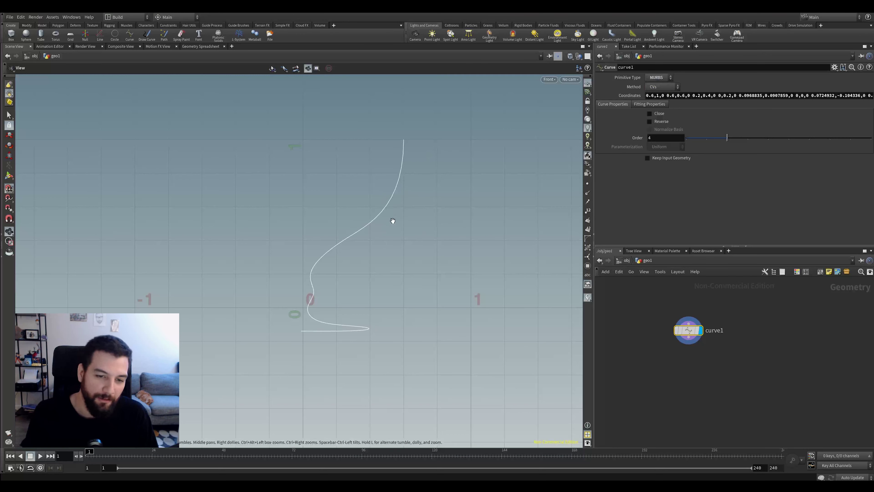
{"action": "left_click_drag", "start_coordinate": [417, 201], "coordinate": [377, 219]}
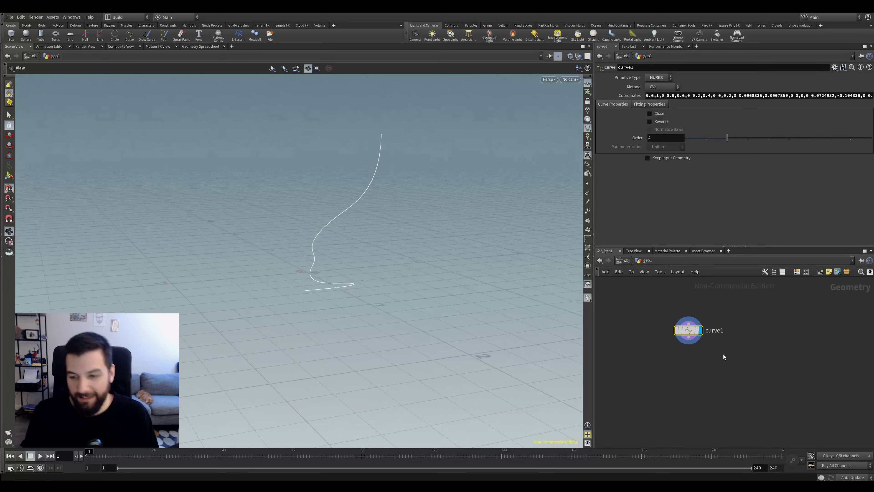
Step: Add a Revolve node below curve1, wired to its output, and display the revolved goblet
{"action": "key", "text": "Tab"}
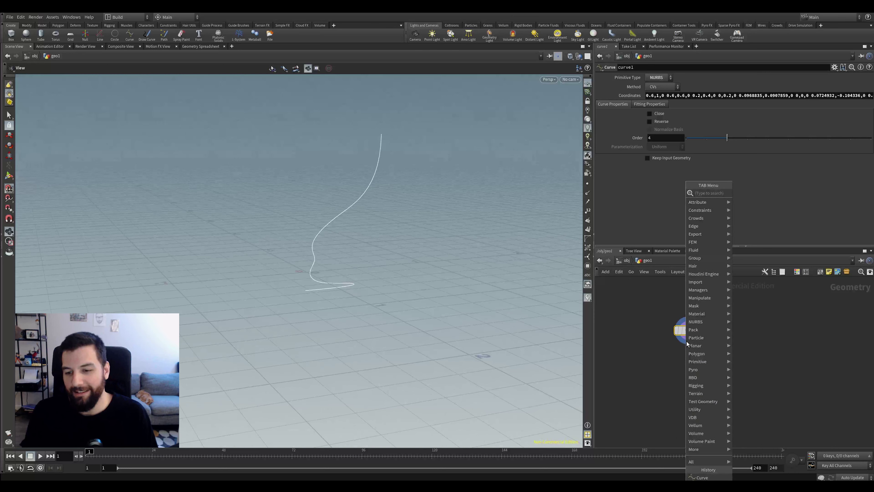
{"action": "key", "text": "Escape"}
{"action": "key", "text": "Tab"}
{"action": "type", "text": "re"}
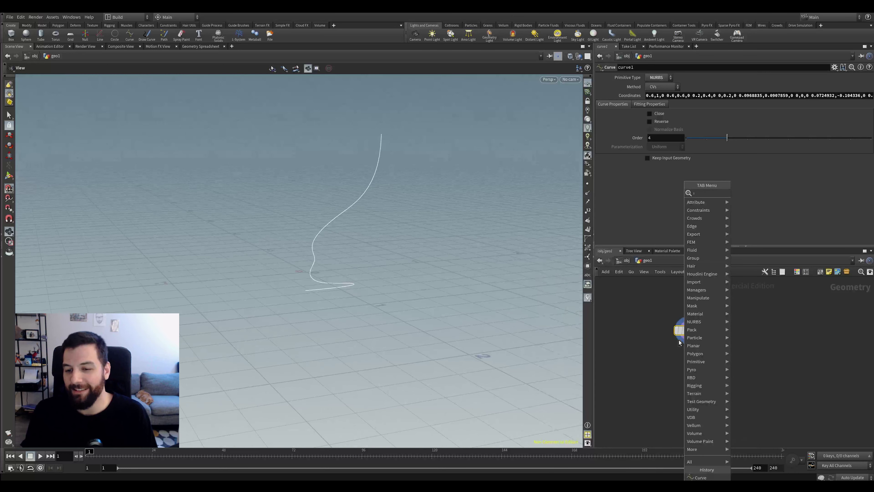
{"action": "key", "text": "BackSpace"}
{"action": "key", "text": "BackSpace"}
{"action": "type", "text": "resa"}
{"action": "key", "text": "Return"}
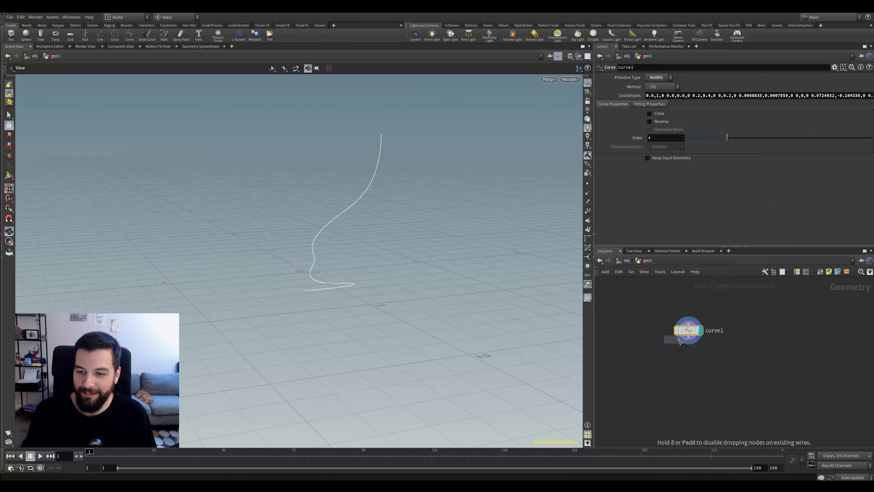
{"action": "left_click", "coordinate": [692, 360]}
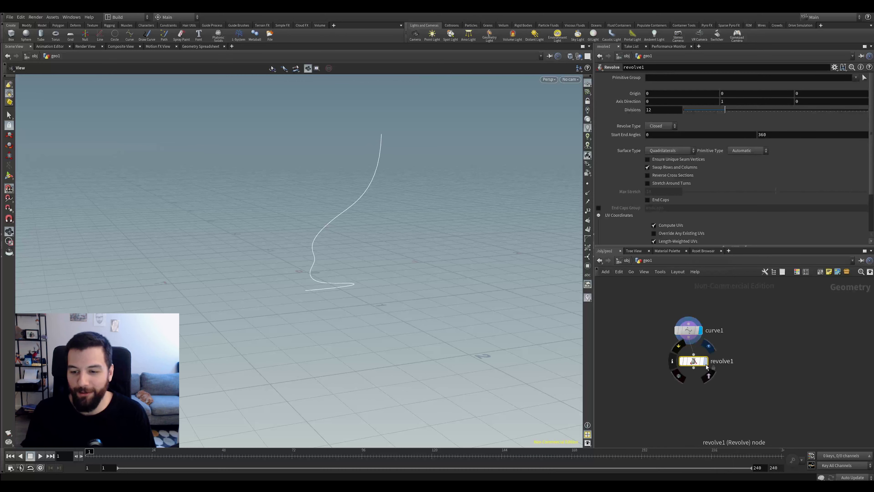
{"action": "left_click", "coordinate": [707, 367]}
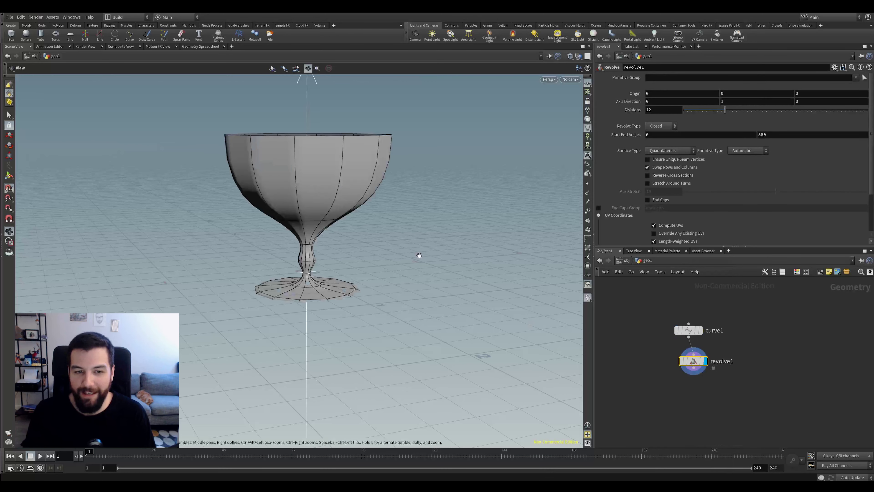
Step: View the goblet from above and the side, and activate viewport editing of curve1's control points
{"action": "left_click_drag", "start_coordinate": [376, 211], "coordinate": [325, 184]}
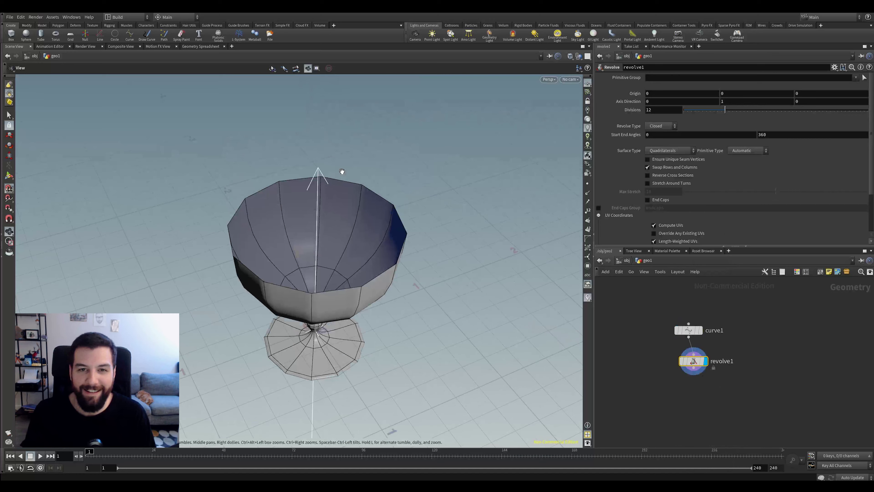
{"action": "left_click_drag", "start_coordinate": [410, 190], "coordinate": [328, 181]}
{"action": "right_click", "coordinate": [328, 181]}
{"action": "left_click", "coordinate": [360, 154]}
{"action": "left_click_drag", "start_coordinate": [391, 168], "coordinate": [374, 171]}
{"action": "right_click_drag", "start_coordinate": [374, 172], "coordinate": [419, 147]}
{"action": "left_click_drag", "start_coordinate": [419, 147], "coordinate": [441, 194]}
{"action": "left_click", "coordinate": [688, 329]}
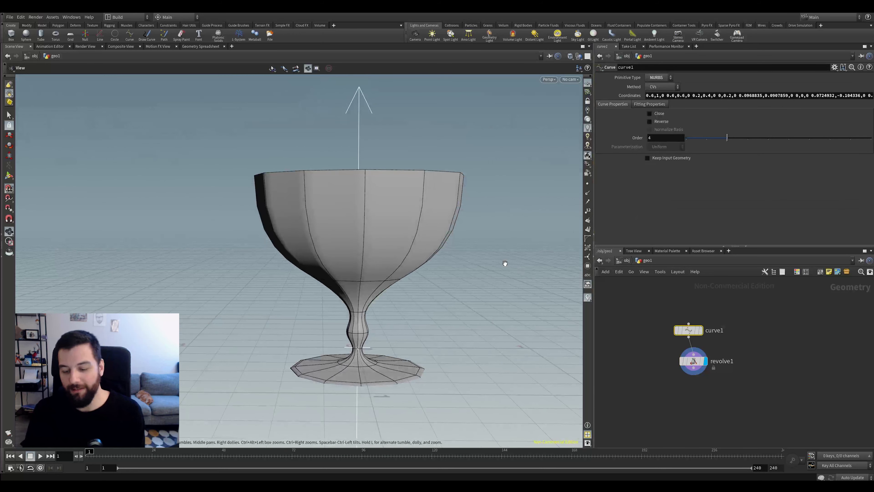
{"action": "key", "text": "Return"}
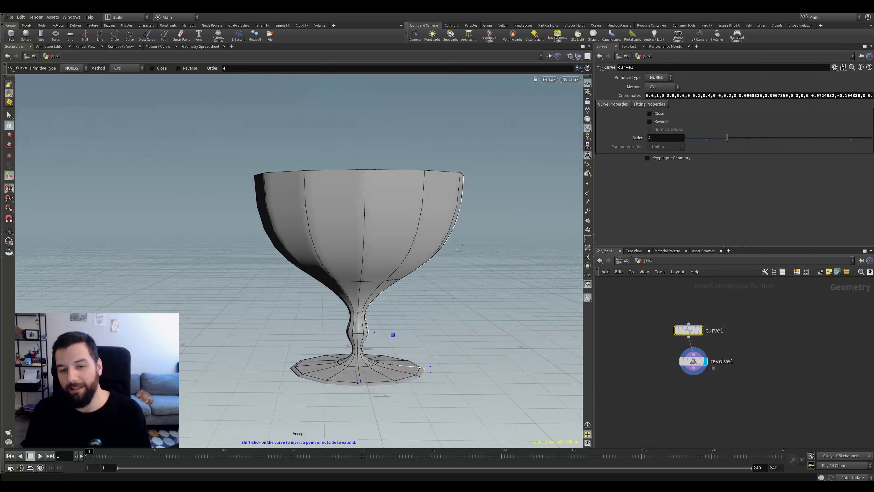
Step: Try moving the control point beside the bowl along the X axis, undoing each move
{"action": "left_click", "coordinate": [462, 246]}
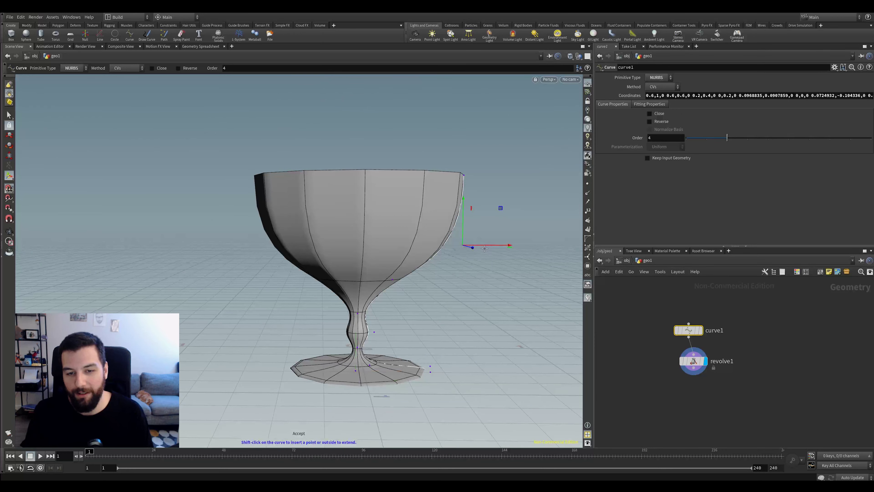
{"action": "left_click_drag", "start_coordinate": [493, 246], "coordinate": [498, 245]}
{"action": "key", "text": "ctrl+z"}
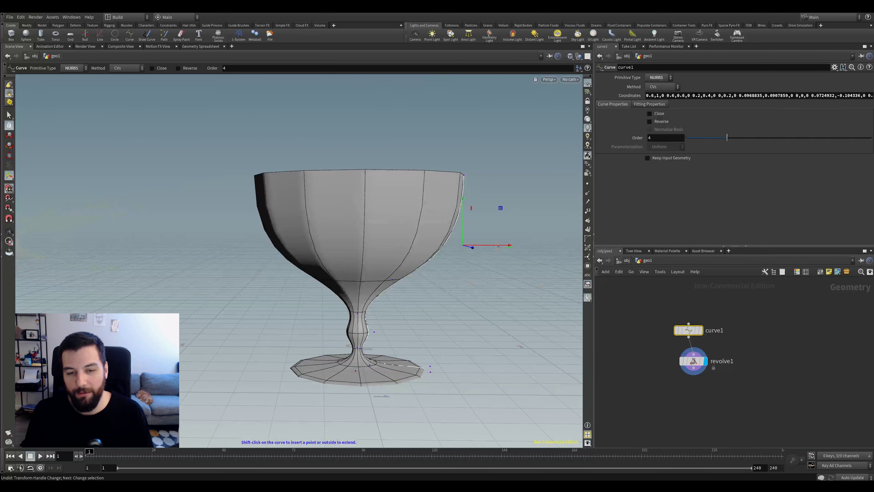
{"action": "left_click_drag", "start_coordinate": [490, 244], "coordinate": [406, 245]}
{"action": "key", "text": "ctrl+z"}
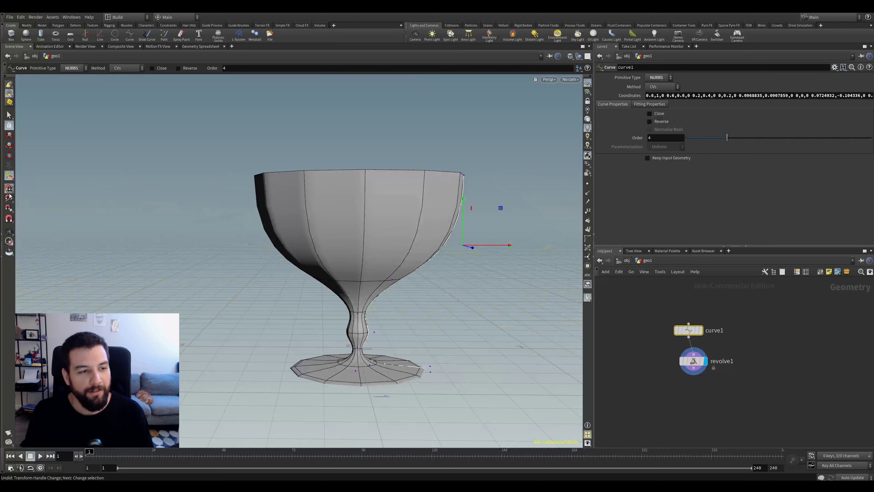
{"action": "left_click_drag", "start_coordinate": [502, 245], "coordinate": [463, 250]}
{"action": "key", "text": "ctrl+z"}
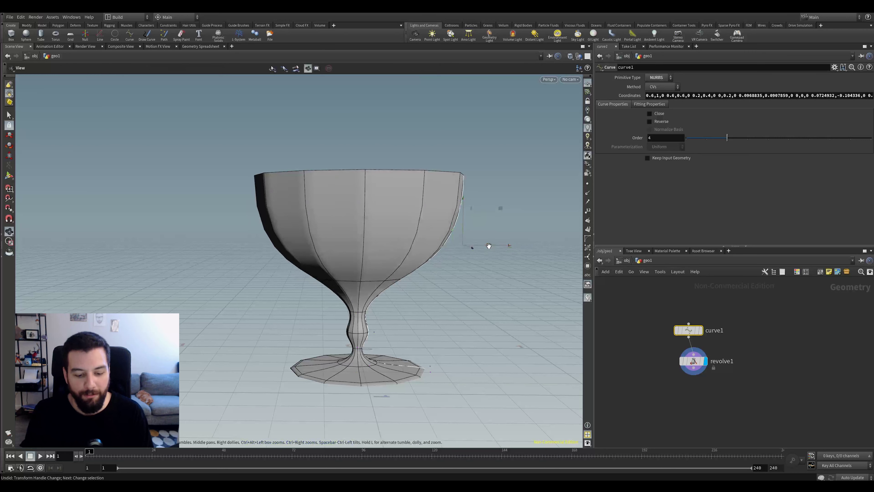
Step: Move the two bowl points to about (0.57, 0.60) and (0.29, 0.51) in Front view, and lower the rim point to about Y 0.94 in perspective
{"action": "key", "text": "space+3"}
{"action": "mouse_move", "coordinate": [405, 209]}
{"action": "left_mouse_down"}
{"action": "mouse_move", "coordinate": [395, 215]}
{"action": "mouse_move", "coordinate": [390, 196]}
{"action": "mouse_move", "coordinate": [360, 197]}
{"action": "mouse_move", "coordinate": [417, 200]}
{"action": "mouse_move", "coordinate": [400, 208]}
{"action": "left_mouse_up"}
{"action": "left_click_drag", "start_coordinate": [337, 241], "coordinate": [351, 223]}
{"action": "mouse_move", "coordinate": [374, 325]}
{"action": "left_mouse_down"}
{"action": "mouse_move", "coordinate": [376, 315]}
{"action": "mouse_move", "coordinate": [379, 334]}
{"action": "mouse_move", "coordinate": [375, 325]}
{"action": "left_mouse_up"}
{"action": "key", "text": "space+1"}
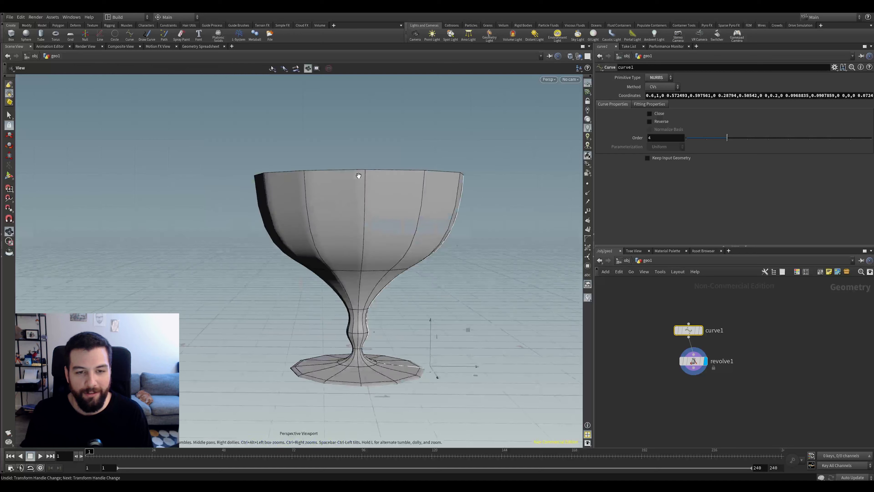
{"action": "mouse_move", "coordinate": [463, 178]}
{"action": "left_mouse_down"}
{"action": "mouse_move", "coordinate": [474, 172]}
{"action": "mouse_move", "coordinate": [474, 185]}
{"action": "left_mouse_up"}
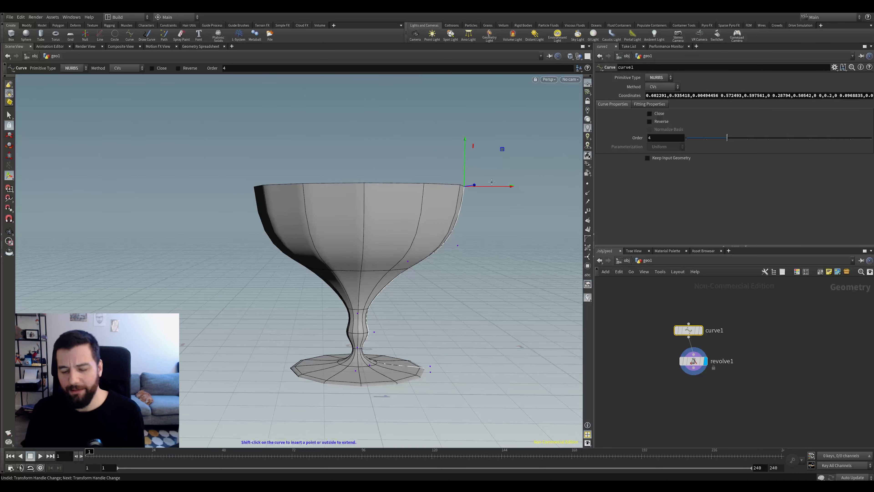
Step: Try extending curve1 past the rim in Front view with three points that curl outward and down around the bowl
{"action": "key", "text": "space+3"}
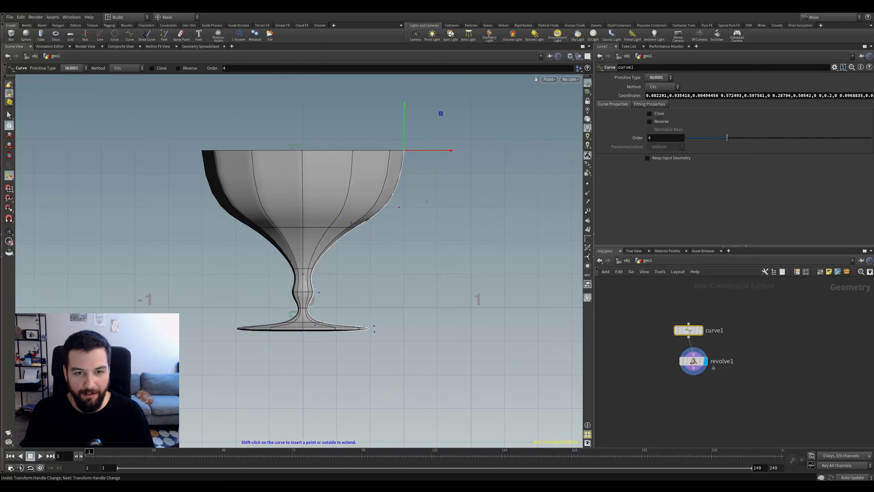
{"action": "key", "text": "shift"}
{"action": "left_click", "coordinate": [418, 125]}
{"action": "left_click", "coordinate": [451, 155]}
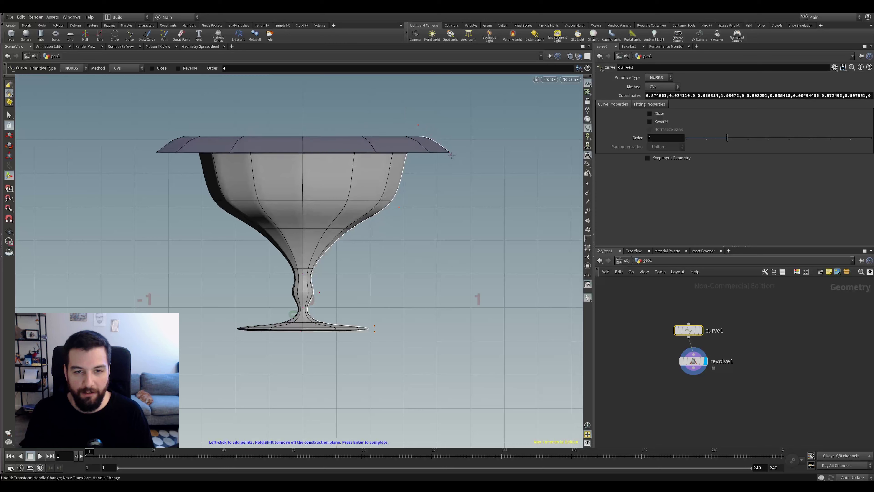
{"action": "left_click", "coordinate": [431, 163]}
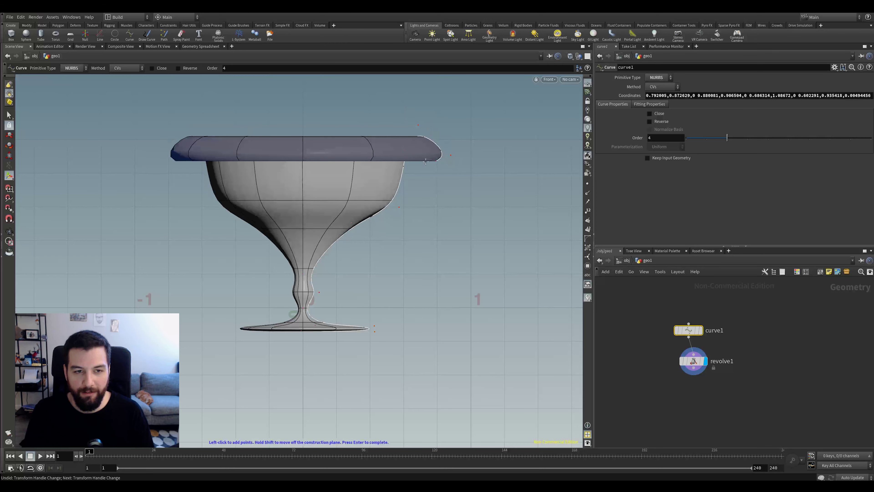
{"action": "key", "text": "Escape"}
{"action": "left_click_drag", "start_coordinate": [405, 139], "coordinate": [443, 170]}
{"action": "key", "text": "Return"}
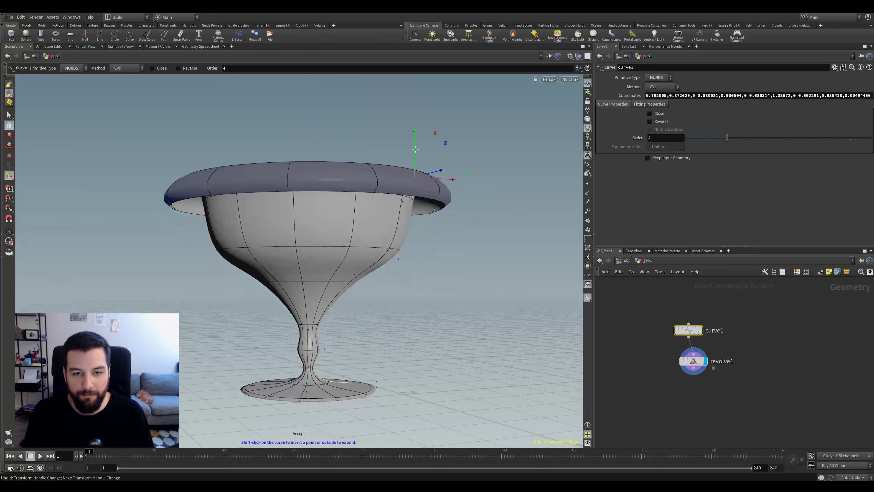
Step: Undo the points added to curve1 beyond the goblet's rim
{"action": "key", "text": "ctrl+z"}
{"action": "key", "text": "ctrl+z"}
{"action": "key", "text": "ctrl+z"}
{"action": "key", "text": "ctrl+z"}
{"action": "key", "text": "ctrl+z"}
{"action": "key", "text": "Escape"}
{"action": "left_click_drag", "start_coordinate": [457, 166], "coordinate": [432, 213]}
{"action": "right_click_drag", "start_coordinate": [431, 213], "coordinate": [502, 217]}
{"action": "key", "text": "Escape"}
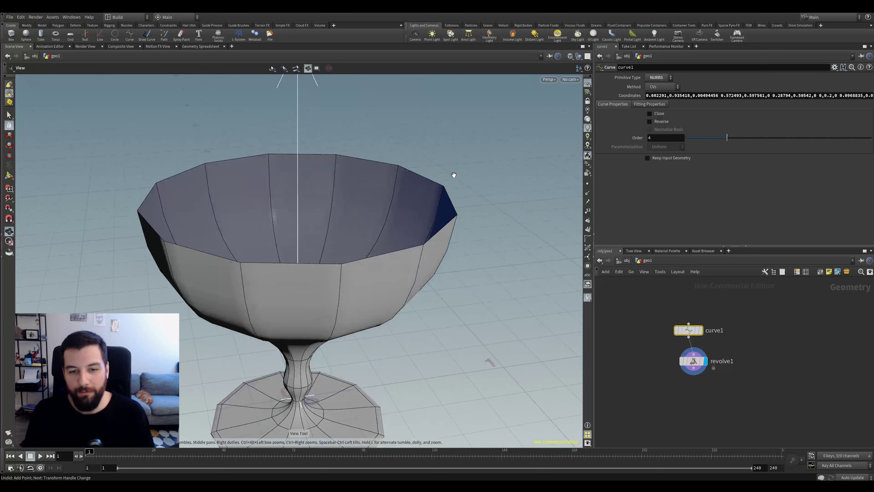
Step: Try several Divisions values on the Revolve node and settle on 19
{"action": "left_click_drag", "start_coordinate": [482, 293], "coordinate": [470, 240]}
{"action": "right_click_drag", "start_coordinate": [470, 240], "coordinate": [357, 254]}
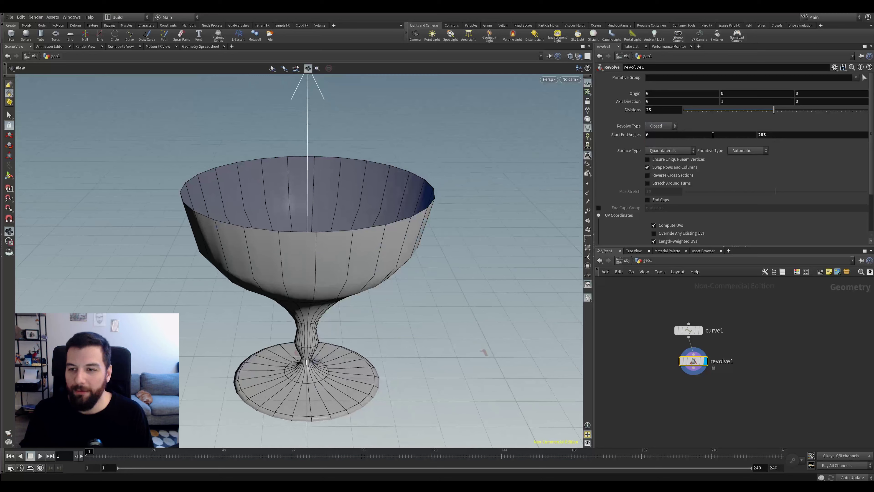
{"action": "left_click_drag", "start_coordinate": [773, 110], "coordinate": [794, 111]}
{"action": "mouse_move", "coordinate": [387, 284]}
{"action": "left_mouse_down"}
{"action": "mouse_move", "coordinate": [396, 227]}
{"action": "mouse_move", "coordinate": [400, 293]}
{"action": "left_mouse_up"}
{"action": "mouse_move", "coordinate": [791, 111]}
{"action": "left_mouse_down"}
{"action": "mouse_move", "coordinate": [704, 117]}
{"action": "mouse_move", "coordinate": [871, 114]}
{"action": "mouse_move", "coordinate": [771, 114]}
{"action": "mouse_move", "coordinate": [785, 111]}
{"action": "left_mouse_up"}
{"action": "left_click_drag", "start_coordinate": [413, 228], "coordinate": [330, 281]}
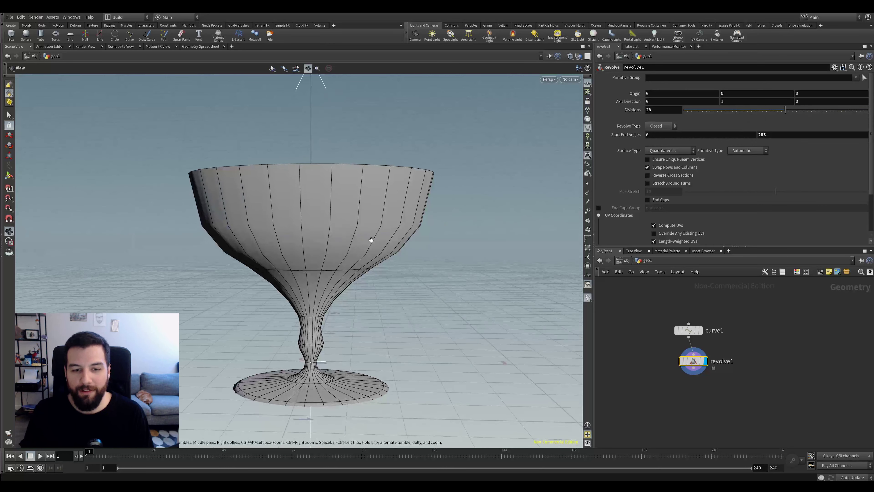
{"action": "left_click_drag", "start_coordinate": [785, 111], "coordinate": [820, 117]}
{"action": "left_click_drag", "start_coordinate": [432, 224], "coordinate": [414, 240]}
{"action": "left_click_drag", "start_coordinate": [805, 112], "coordinate": [751, 117]}
{"action": "left_click_drag", "start_coordinate": [404, 243], "coordinate": [294, 228]}
{"action": "left_click_drag", "start_coordinate": [384, 224], "coordinate": [410, 239]}
Step: Compare the displayed points of curve1 and revolve1, and move the curve1 node farther above revolve1
{"action": "mouse_move", "coordinate": [705, 336]}
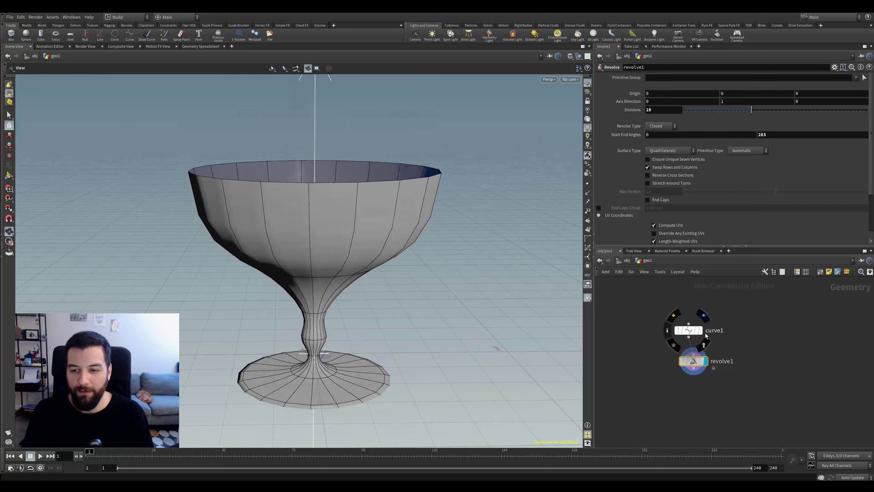
{"action": "left_click", "coordinate": [703, 315]}
{"action": "left_click", "coordinate": [587, 184]}
{"action": "left_click_drag", "start_coordinate": [512, 248], "coordinate": [492, 224]}
{"action": "left_click_drag", "start_coordinate": [692, 326], "coordinate": [698, 301]}
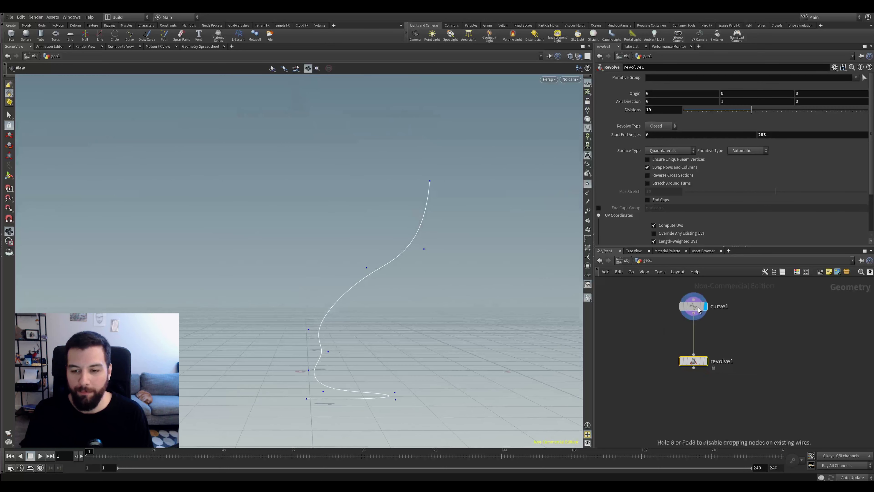
{"action": "left_click", "coordinate": [706, 361]}
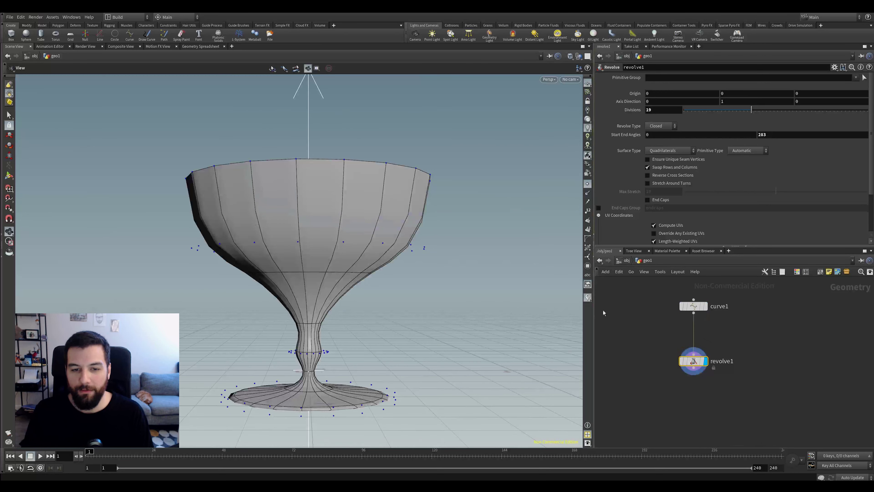
Step: Add a Resample node fed by curve1 and display its result
{"action": "key", "text": "Tab"}
{"action": "type", "text": "res"}
{"action": "left_click", "coordinate": [778, 194]}
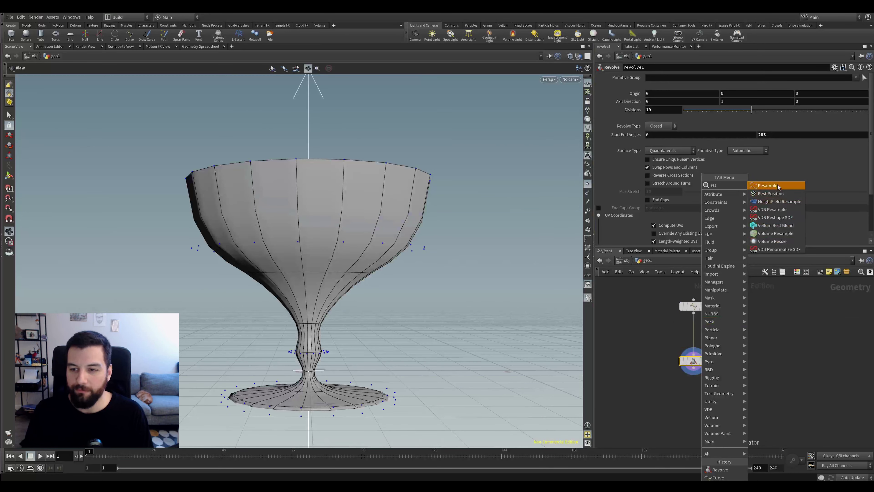
{"action": "left_click", "coordinate": [735, 338]}
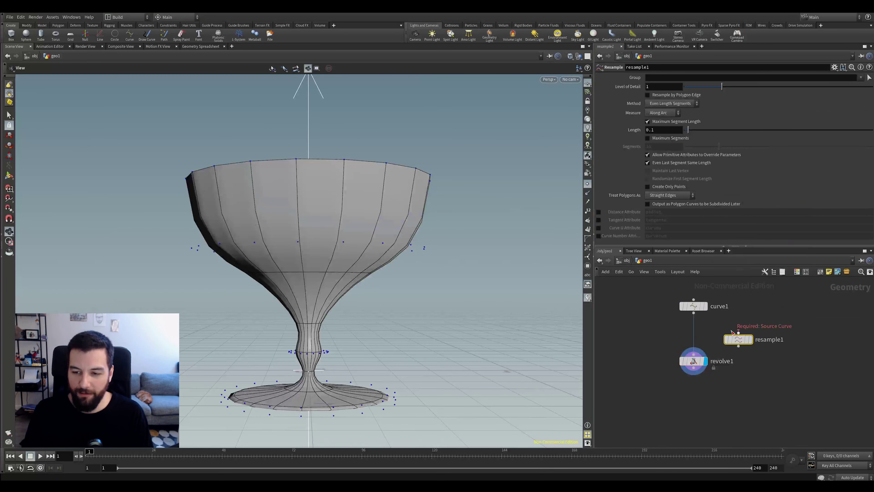
{"action": "left_click", "coordinate": [751, 340]}
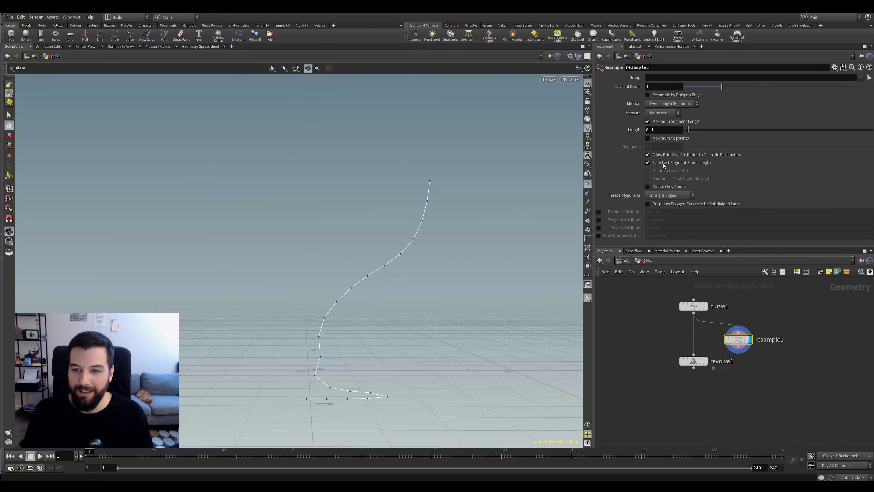
Step: Shorten the Resample node's segment Length to 0.06 while checking the point spacing along the curve
{"action": "mouse_move", "coordinate": [688, 130]}
{"action": "left_mouse_down"}
{"action": "mouse_move", "coordinate": [696, 138]}
{"action": "mouse_move", "coordinate": [688, 137]}
{"action": "left_mouse_up"}
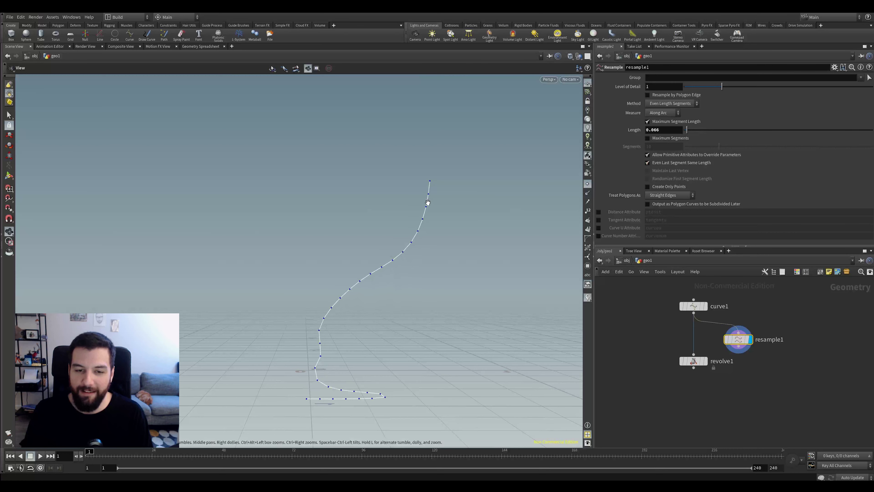
{"action": "left_click_drag", "start_coordinate": [489, 129], "coordinate": [459, 186]}
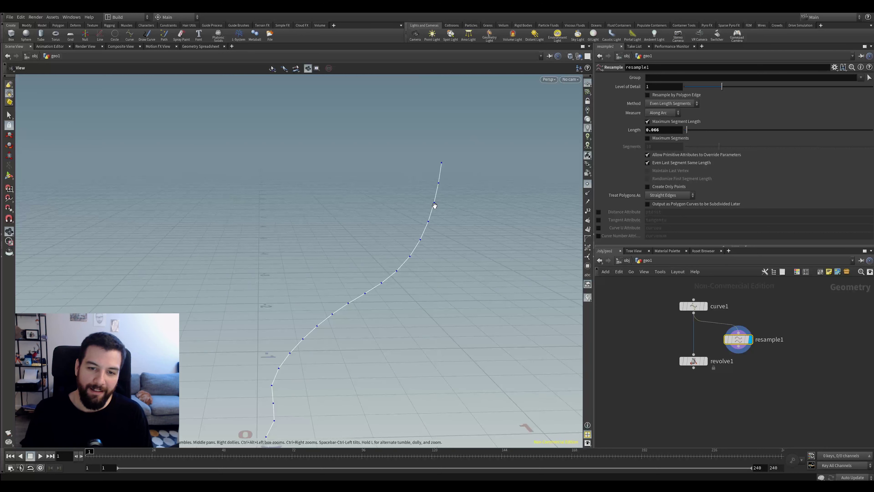
{"action": "middle_click_drag", "start_coordinate": [665, 130], "coordinate": [647, 150]}
{"action": "middle_click_drag", "start_coordinate": [428, 245], "coordinate": [428, 215]}
{"action": "left_click_drag", "start_coordinate": [685, 131], "coordinate": [686, 132]}
Step: Display revolve1, move it lower and feed it from the Resample node instead of directly from curve1
{"action": "left_click", "coordinate": [705, 361]}
{"action": "left_click_drag", "start_coordinate": [695, 366], "coordinate": [694, 382]}
{"action": "left_click", "coordinate": [738, 346]}
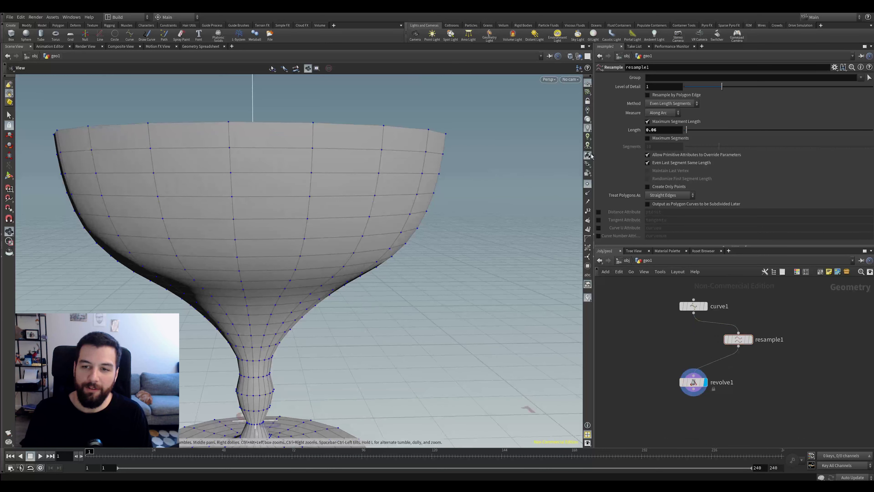
Step: Try longer and shorter Resample segment lengths, settle on 0.054, and hide the points in the viewport
{"action": "left_click_drag", "start_coordinate": [686, 130], "coordinate": [700, 137]}
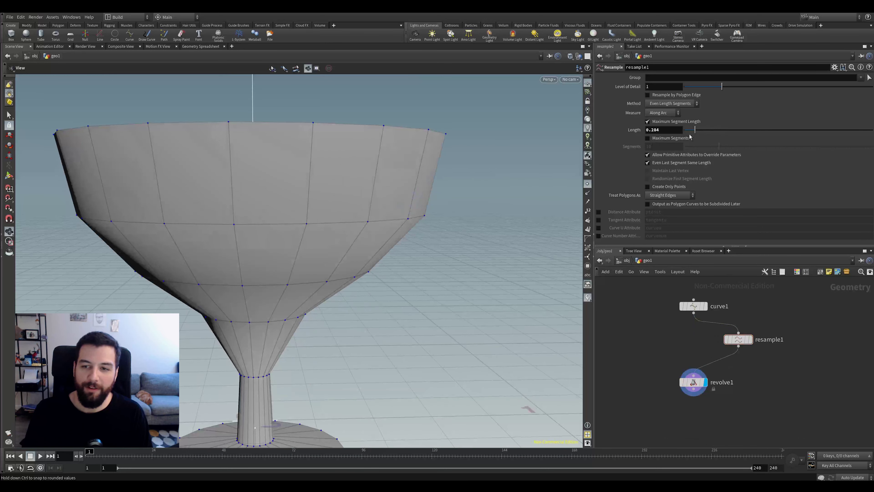
{"action": "middle_click_drag", "start_coordinate": [671, 130], "coordinate": [578, 155]}
{"action": "left_click_drag", "start_coordinate": [488, 155], "coordinate": [494, 178]}
{"action": "scroll", "coordinate": [493, 178], "scroll_direction": "down", "scroll_amount": 2}
{"action": "middle_click_drag", "start_coordinate": [675, 130], "coordinate": [689, 143]}
{"action": "mouse_move", "coordinate": [398, 174]}
{"action": "left_mouse_down"}
{"action": "mouse_move", "coordinate": [395, 150]}
{"action": "mouse_move", "coordinate": [388, 156]}
{"action": "mouse_move", "coordinate": [400, 168]}
{"action": "left_mouse_up"}
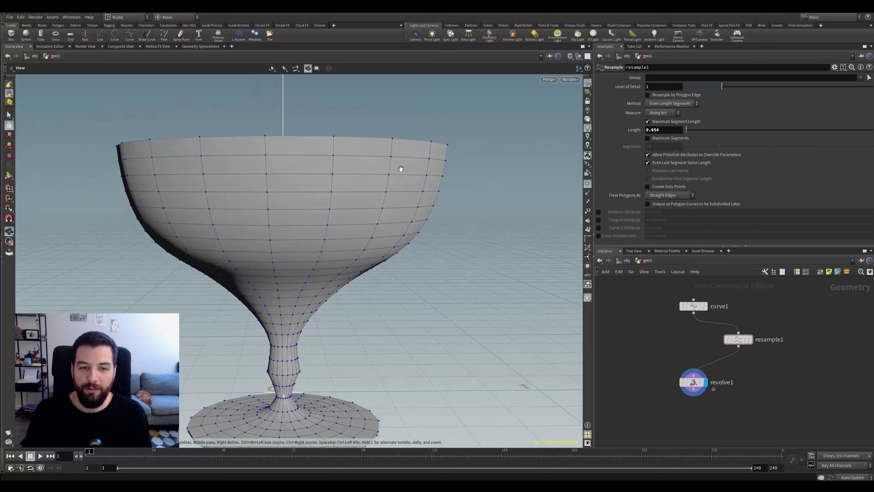
{"action": "left_click", "coordinate": [588, 184]}
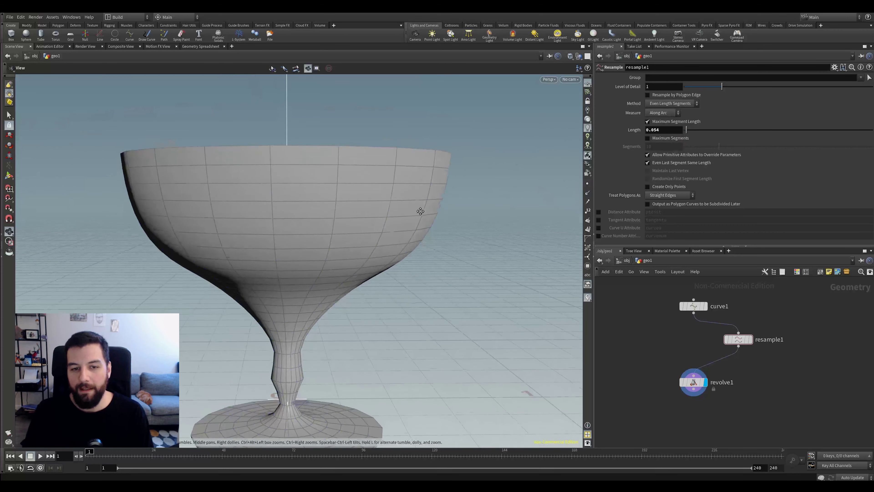
Step: Bypass resample1 and compare revolve1's geometry information with the resampling on and off
{"action": "middle_click", "coordinate": [696, 384]}
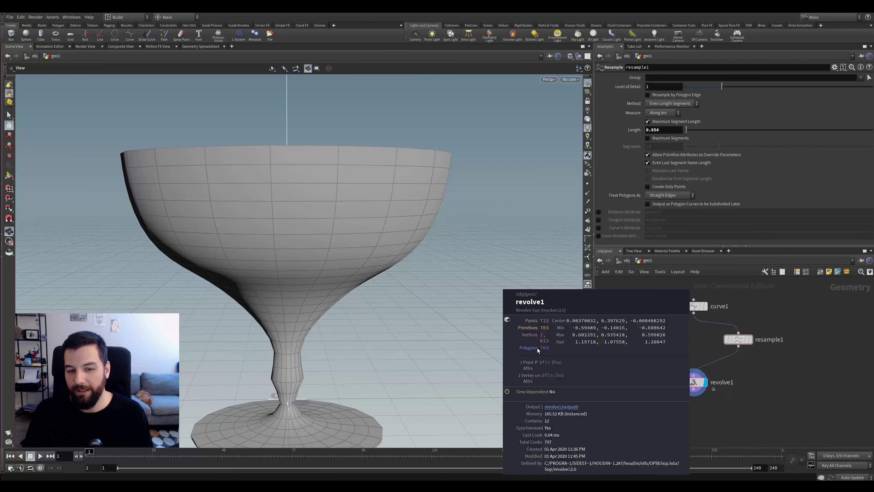
{"action": "left_click_drag", "start_coordinate": [446, 268], "coordinate": [434, 265]}
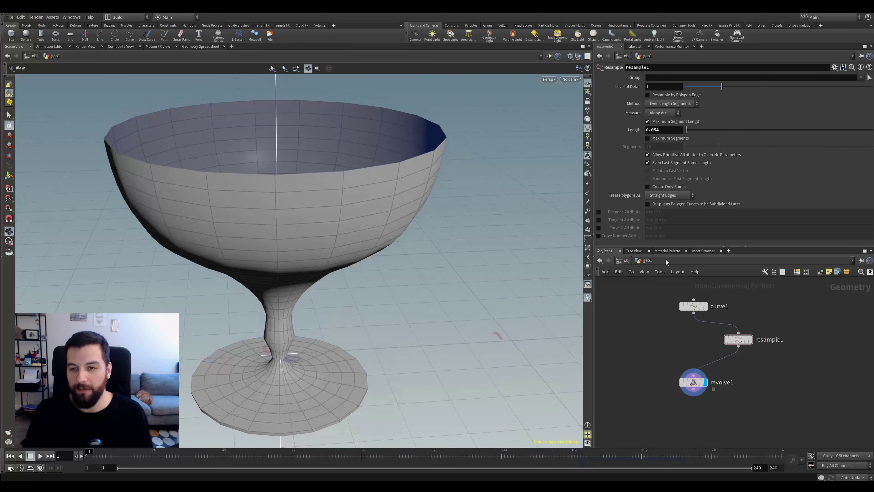
{"action": "middle_click_drag", "start_coordinate": [771, 386], "coordinate": [757, 354]}
{"action": "left_click_drag", "start_coordinate": [725, 307], "coordinate": [690, 316]}
{"action": "mouse_move", "coordinate": [690, 316]}
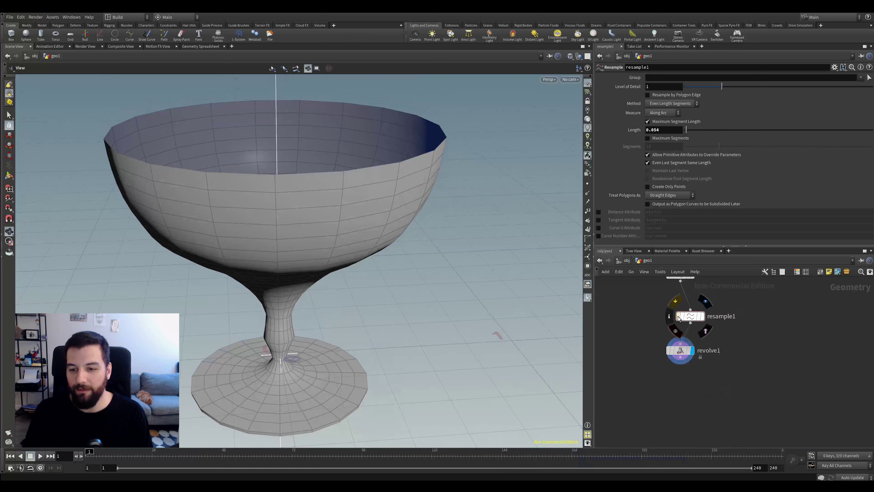
{"action": "left_click", "coordinate": [676, 301]}
{"action": "middle_click", "coordinate": [680, 351]}
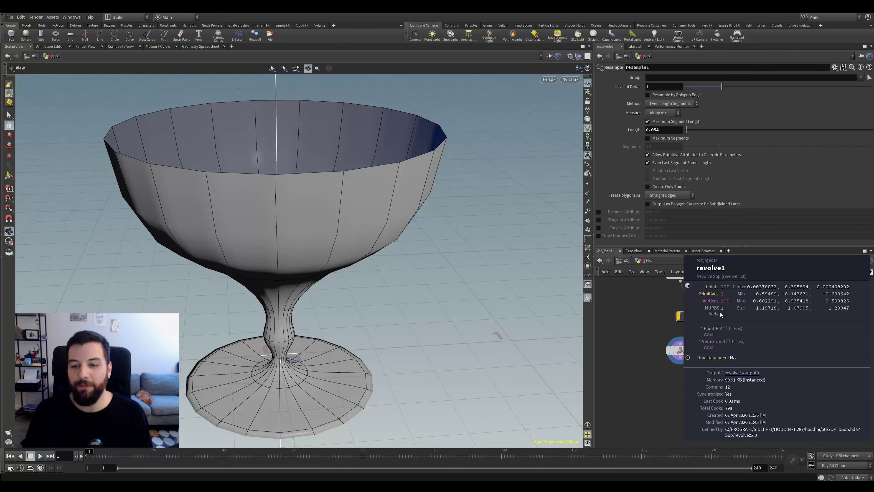
{"action": "left_click_drag", "start_coordinate": [523, 289], "coordinate": [392, 248]}
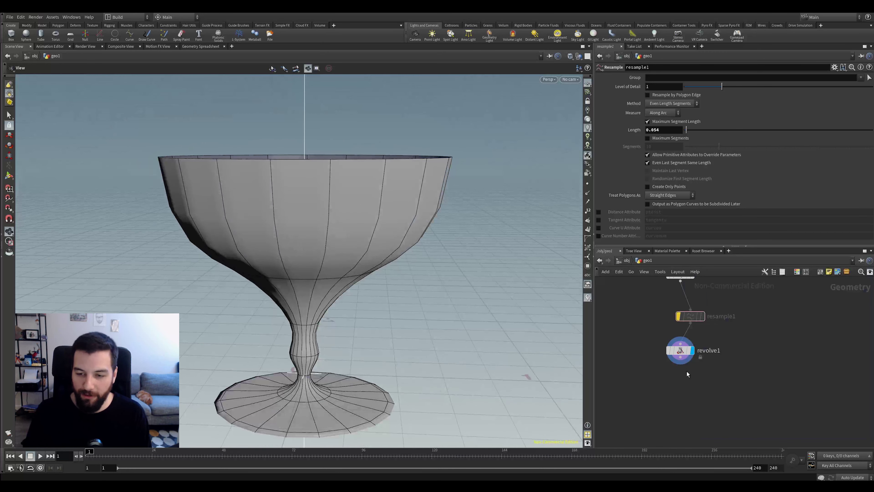
Step: Add a Convert node set to Polygon below revolve1, wired to its output, and display it
{"action": "key", "text": "Tab"}
{"action": "key", "text": "Escape"}
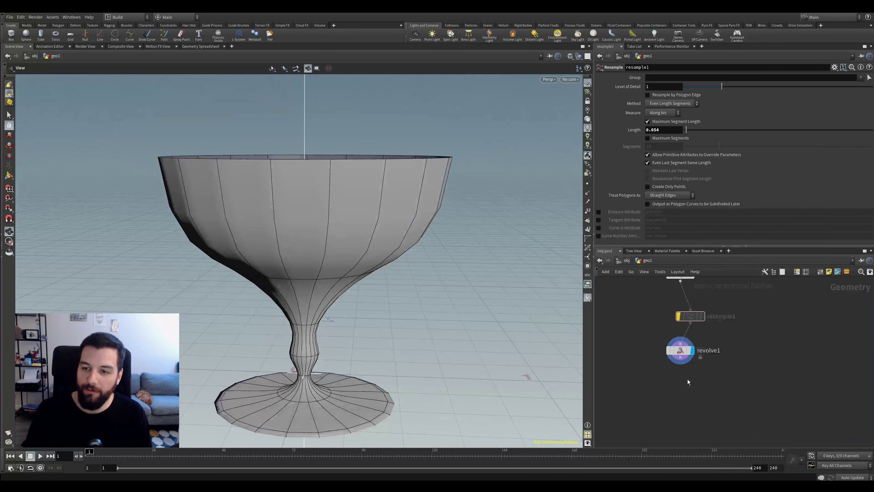
{"action": "left_click", "coordinate": [685, 363]}
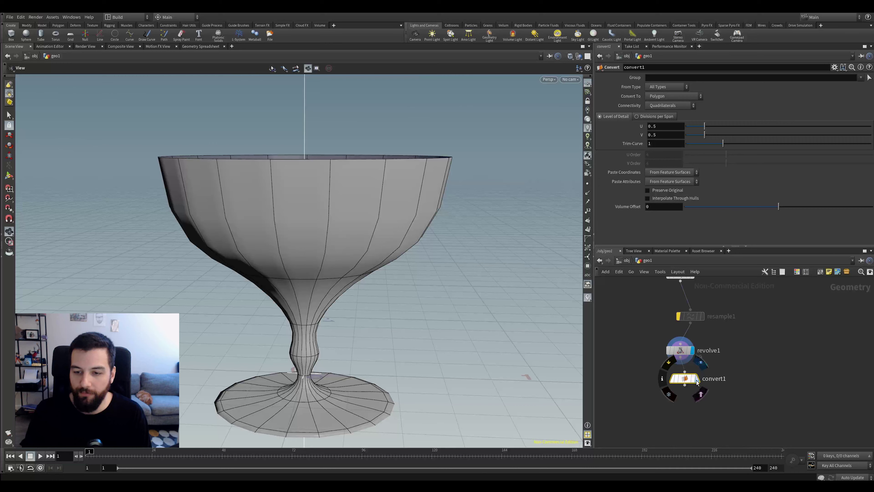
{"action": "left_click", "coordinate": [697, 382]}
{"action": "left_click_drag", "start_coordinate": [370, 174], "coordinate": [504, 352]}
{"action": "key", "text": "Tab"}
{"action": "type", "text": "pol"}
{"action": "key", "text": "Escape"}
{"action": "key", "text": "Escape"}
{"action": "key", "text": "Tab"}
{"action": "type", "text": "pol"}
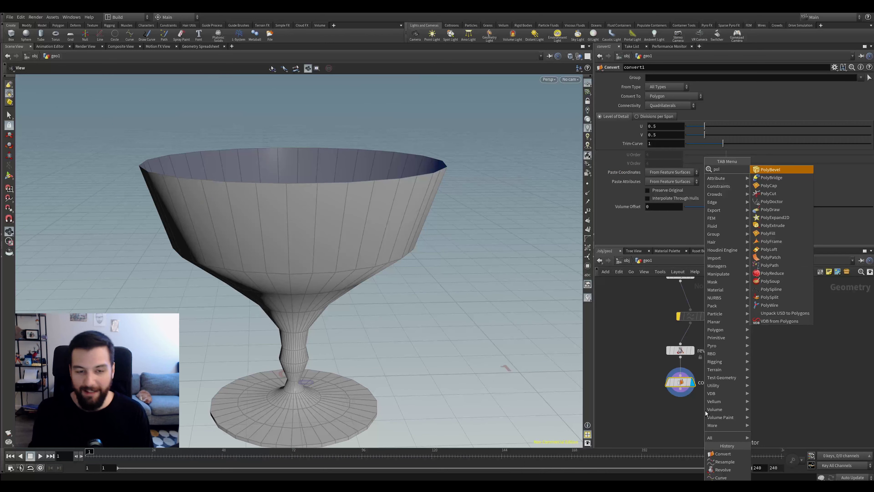
{"action": "key", "text": "Return"}
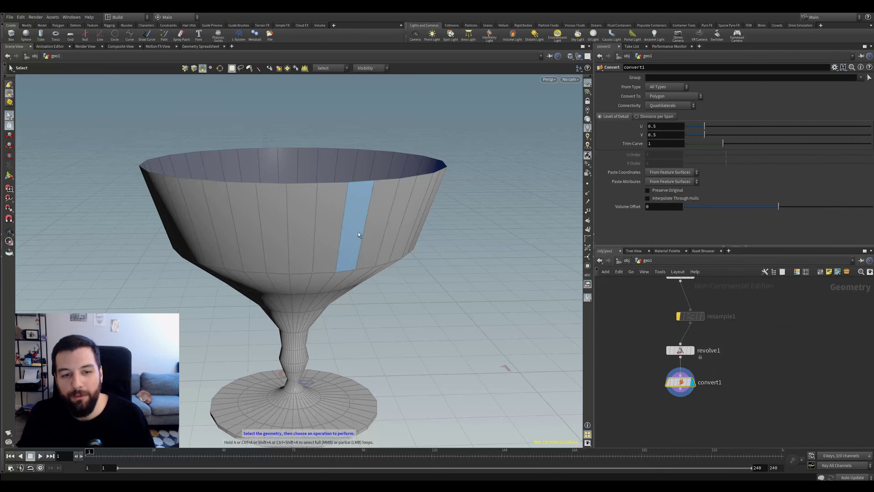
{"action": "left_click_drag", "start_coordinate": [458, 136], "coordinate": [139, 362]}
{"action": "left_click", "coordinate": [366, 167]}
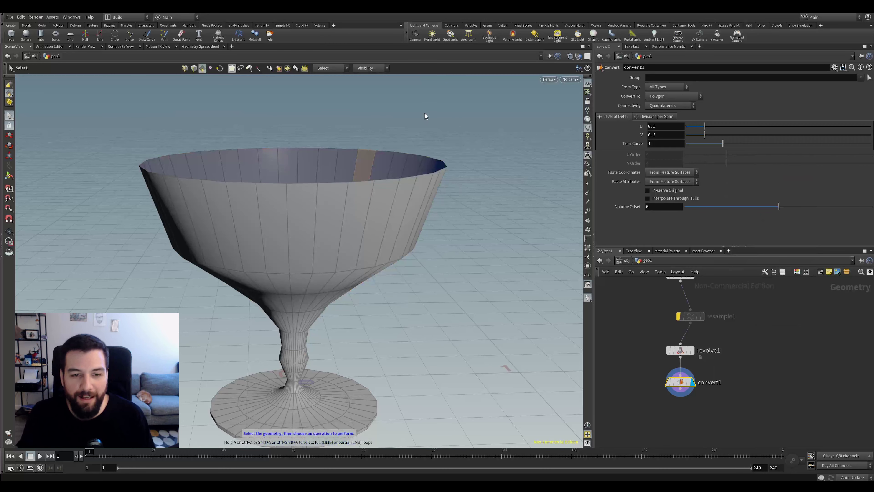
{"action": "left_click_drag", "start_coordinate": [425, 113], "coordinate": [141, 413]}
{"action": "key", "text": "Escape"}
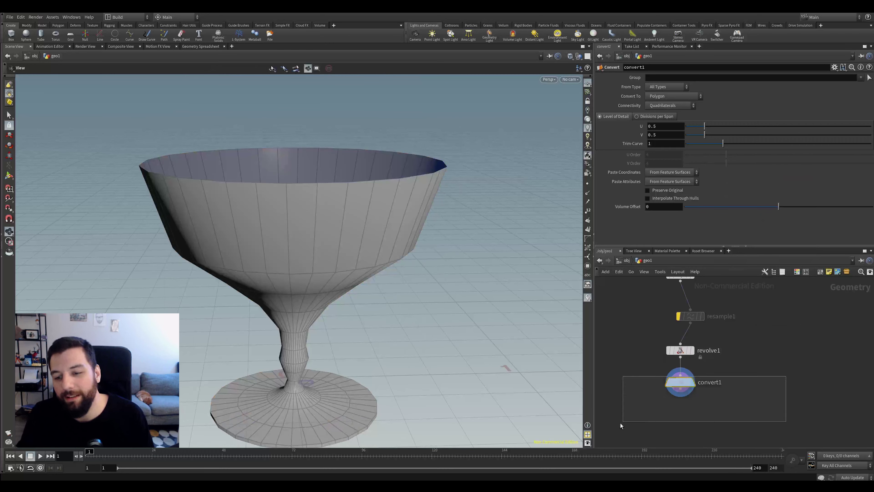
Step: Add a PolyExtrude node below convert1 in the network
{"action": "middle_click_drag", "start_coordinate": [712, 408], "coordinate": [714, 381]}
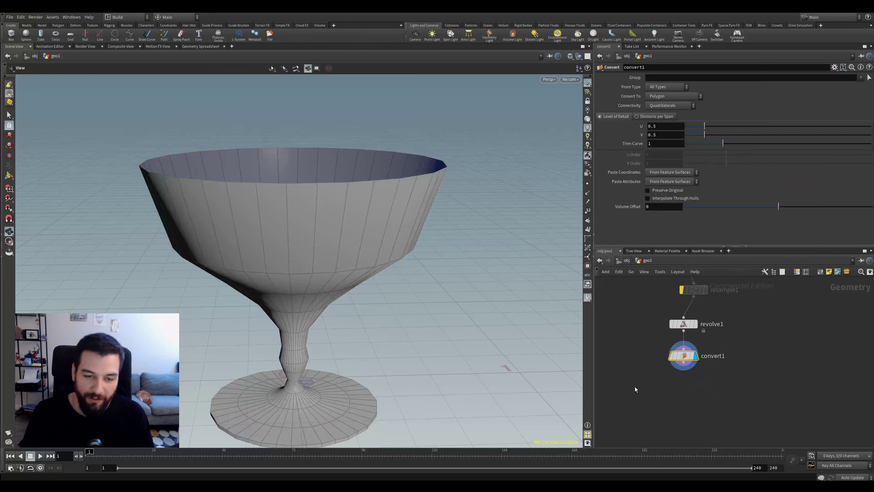
{"action": "key", "text": "Tab"}
{"action": "type", "text": "exp"}
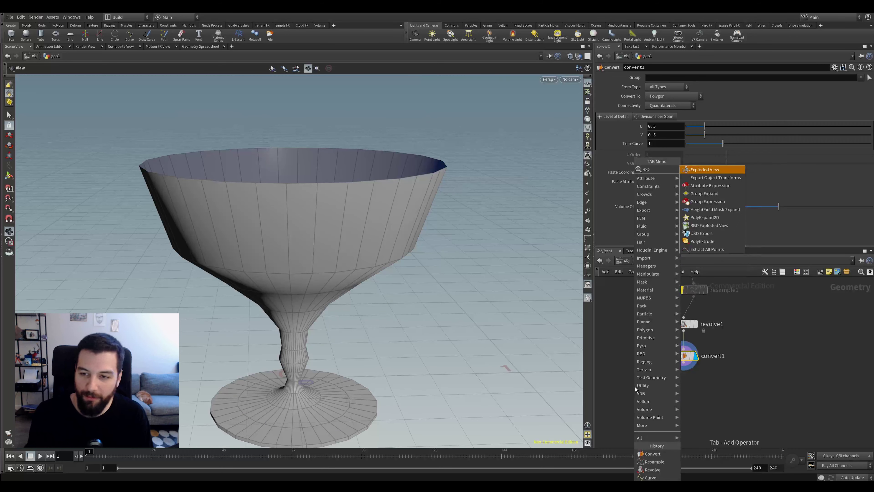
{"action": "key", "text": "Up"}
{"action": "key", "text": "Up"}
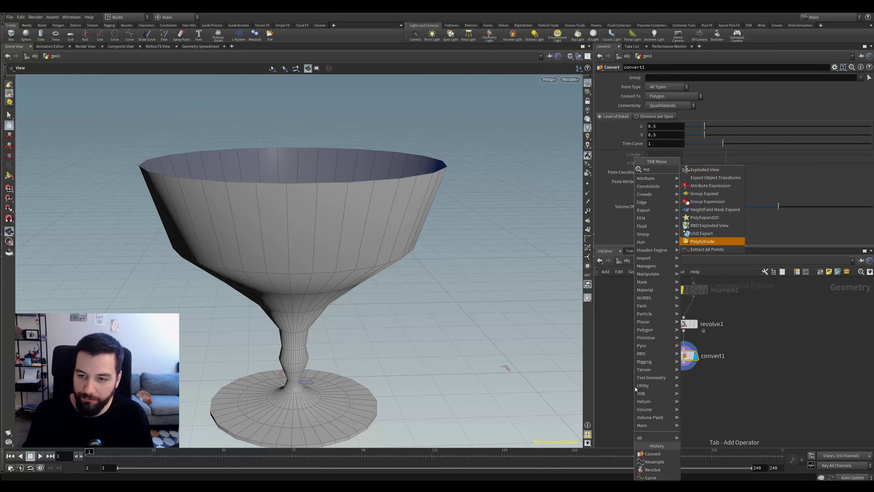
{"action": "key", "text": "Return"}
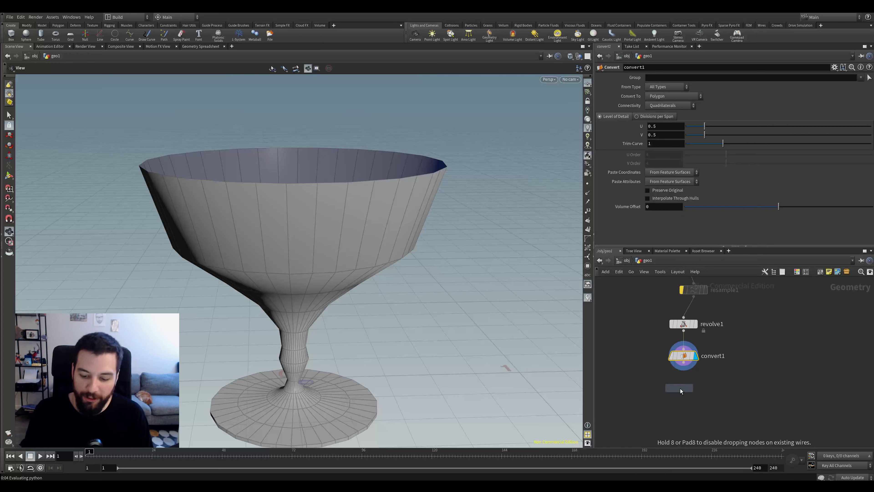
{"action": "left_click", "coordinate": [680, 388]}
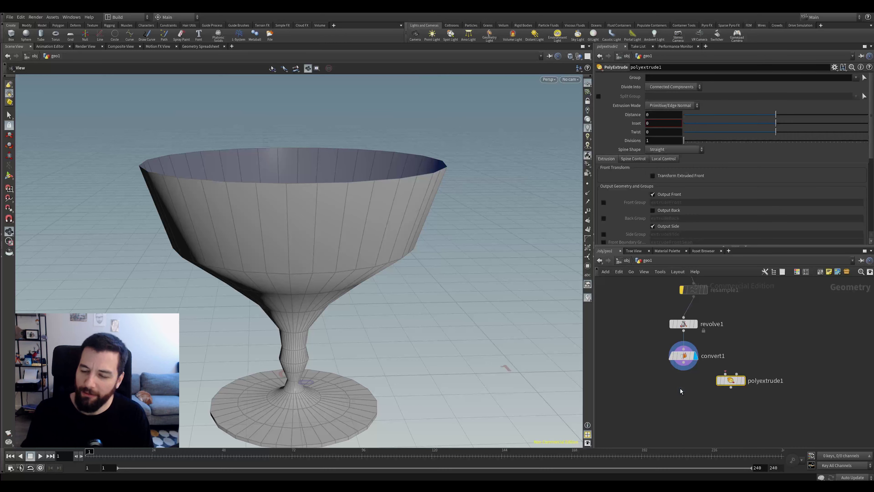
Step: Undo the loose PolyExtrude node and add a new one wired to convert1's output, displayed in the viewport
{"action": "key", "text": "ctrl+z"}
{"action": "key", "text": "Tab"}
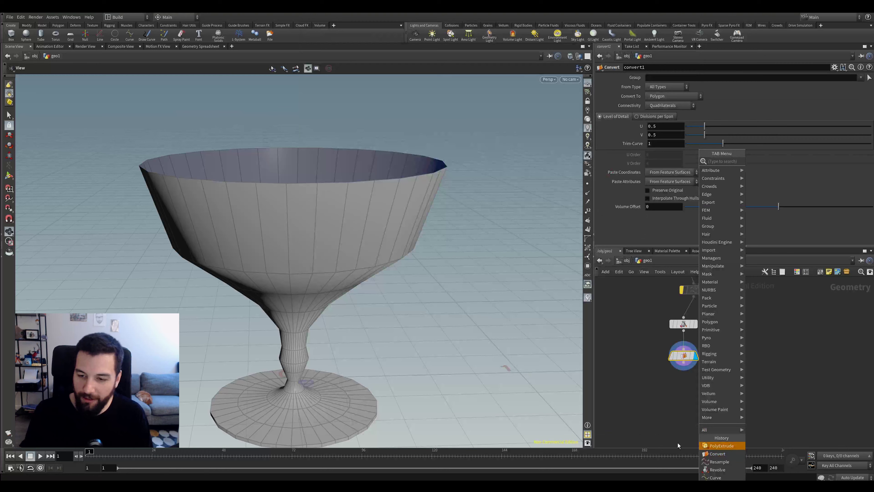
{"action": "left_click", "coordinate": [716, 446]}
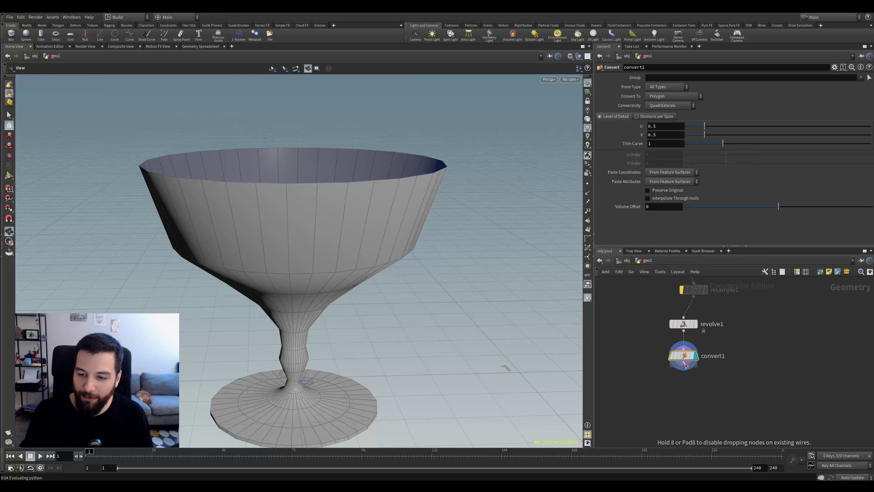
{"action": "left_click", "coordinate": [686, 366]}
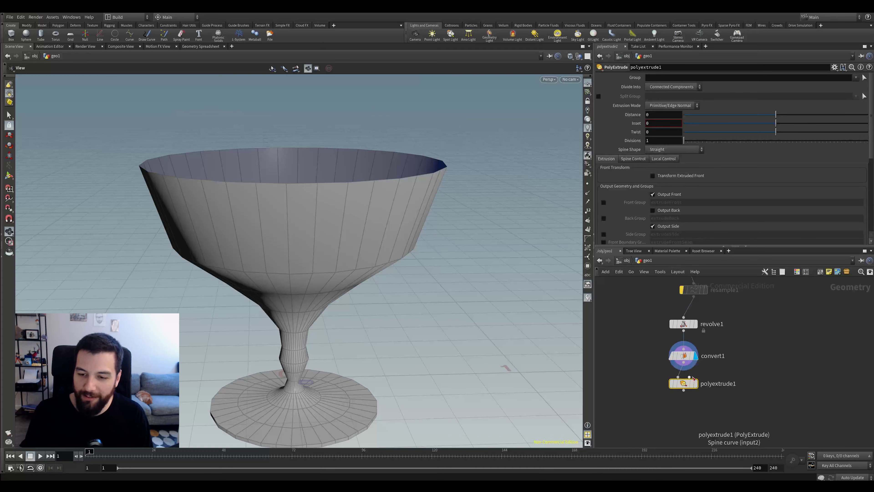
{"action": "left_click", "coordinate": [696, 384]}
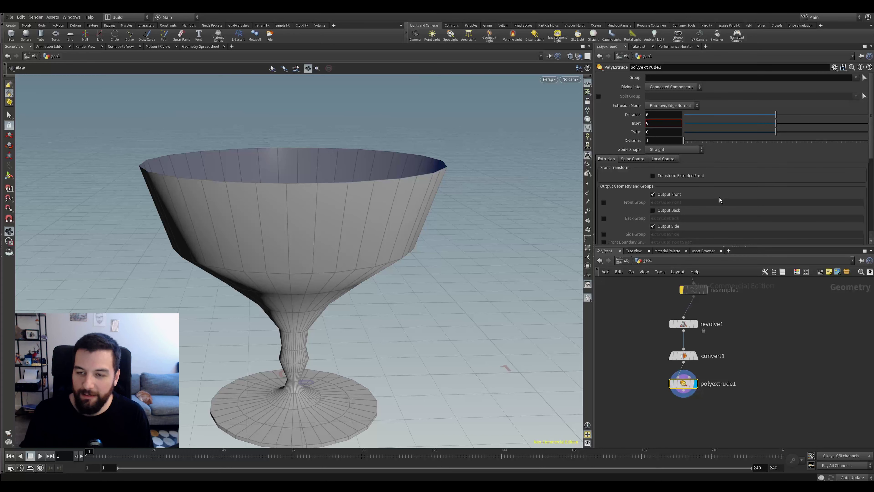
Step: Give the goblet wall thickness by setting polyextrude1's Distance to 0.042
{"action": "left_click_drag", "start_coordinate": [776, 114], "coordinate": [778, 115]}
{"action": "left_click_drag", "start_coordinate": [375, 152], "coordinate": [399, 214]}
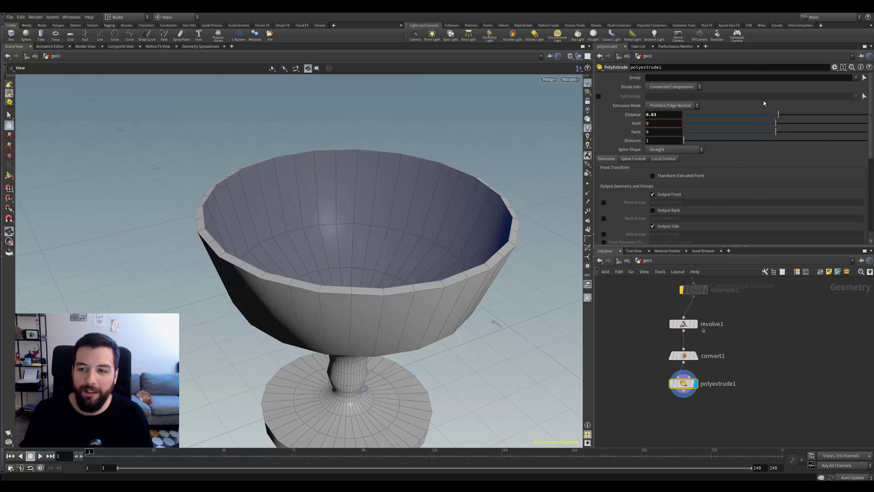
{"action": "left_click_drag", "start_coordinate": [778, 115], "coordinate": [784, 115]}
{"action": "left_click_drag", "start_coordinate": [531, 213], "coordinate": [500, 219]}
{"action": "left_click_drag", "start_coordinate": [784, 115], "coordinate": [780, 115]}
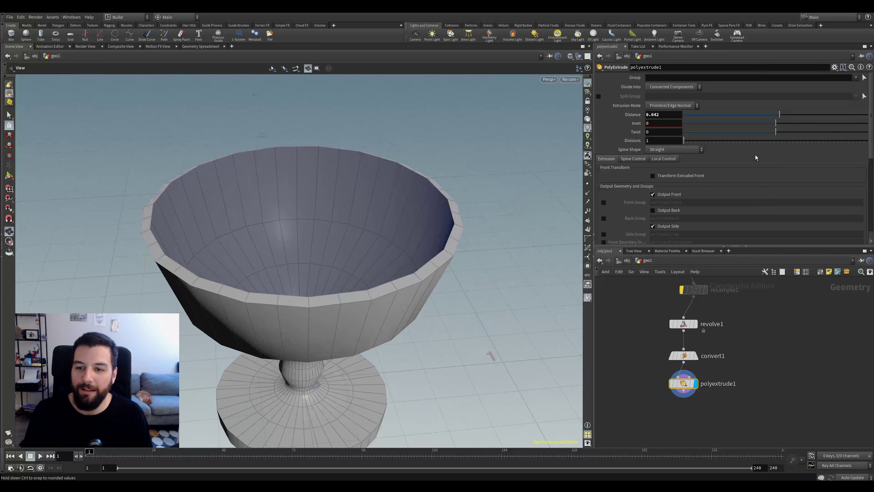
Step: Enable Output Back on polyextrude1 and compare the bowl's inside with the option off and on
{"action": "scroll", "coordinate": [705, 194], "scroll_direction": "down", "scroll_amount": 2}
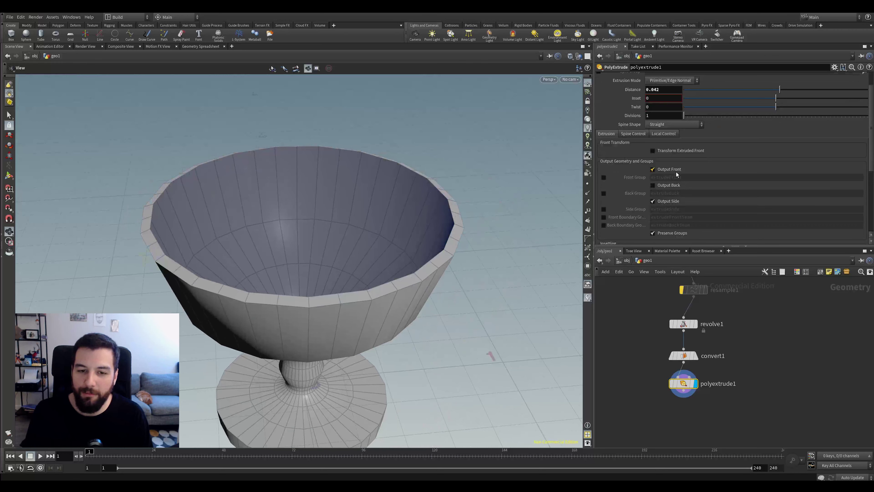
{"action": "left_click", "coordinate": [667, 188]}
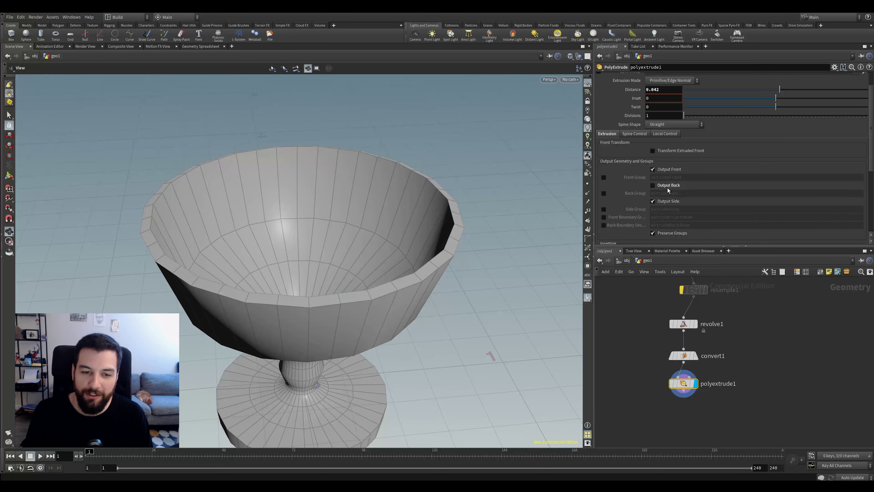
{"action": "mouse_move", "coordinate": [425, 220]}
{"action": "left_mouse_down"}
{"action": "mouse_move", "coordinate": [417, 188]}
{"action": "mouse_move", "coordinate": [414, 227]}
{"action": "left_mouse_up"}
{"action": "left_click", "coordinate": [660, 186]}
{"action": "left_click", "coordinate": [661, 186]}
Step: Switch polyextrude1's Output Side, Output Front and Output Back off and on again to see which faces each one generates
{"action": "left_click", "coordinate": [669, 203]}
{"action": "left_click_drag", "start_coordinate": [496, 229], "coordinate": [489, 199]}
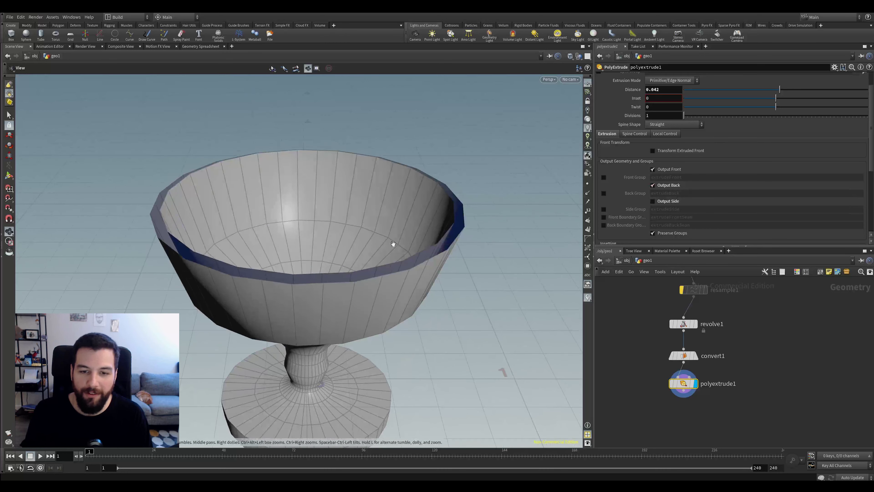
{"action": "left_click", "coordinate": [674, 200]}
{"action": "left_click", "coordinate": [677, 168]}
{"action": "left_click", "coordinate": [678, 168]}
{"action": "left_click", "coordinate": [677, 168]}
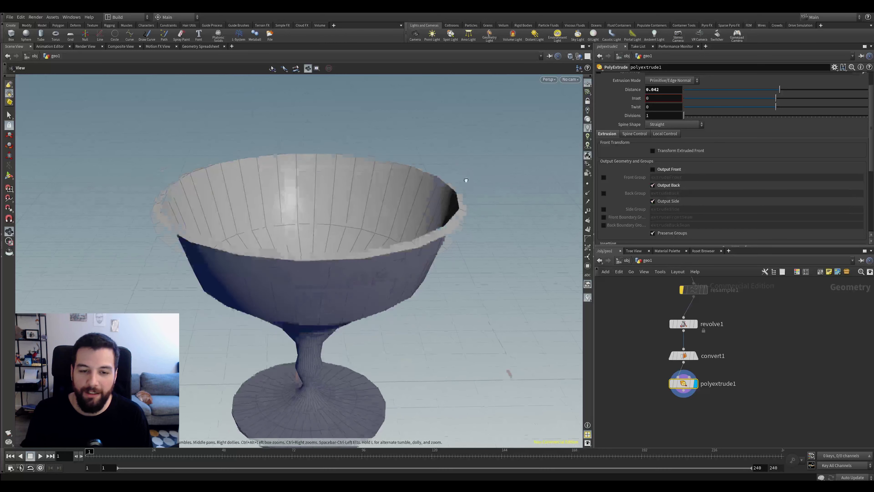
{"action": "left_click_drag", "start_coordinate": [466, 180], "coordinate": [471, 149]}
{"action": "left_click", "coordinate": [652, 170]}
{"action": "left_click_drag", "start_coordinate": [540, 165], "coordinate": [540, 194]}
{"action": "left_click", "coordinate": [670, 186]}
{"action": "left_click", "coordinate": [670, 187]}
{"action": "left_click", "coordinate": [668, 171]}
{"action": "left_click", "coordinate": [668, 172]}
{"action": "mouse_move", "coordinate": [538, 228]}
{"action": "left_mouse_down"}
{"action": "mouse_move", "coordinate": [540, 237]}
{"action": "mouse_move", "coordinate": [538, 213]}
{"action": "left_mouse_up"}
Step: Set polyextrude1's Distance to 0.032, keep Output Front on, and enable the Front Group named extrudeFront
{"action": "left_click_drag", "start_coordinate": [780, 95], "coordinate": [777, 92]}
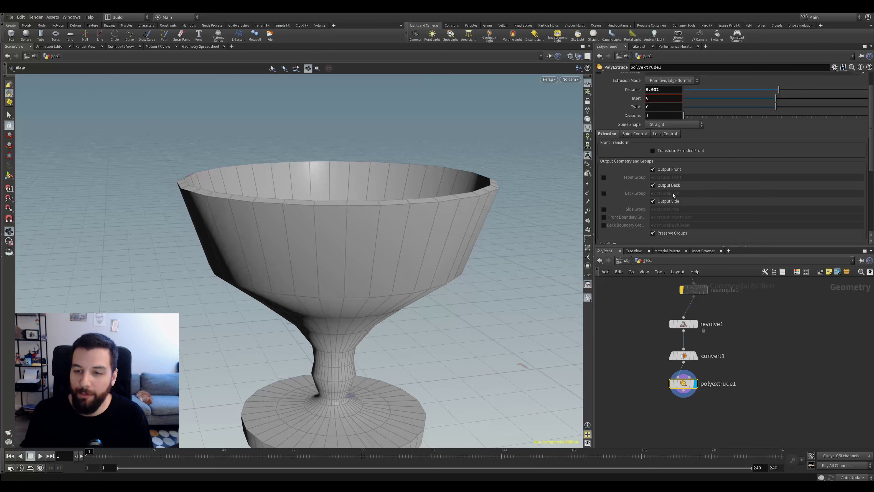
{"action": "left_click", "coordinate": [669, 169]}
{"action": "left_click", "coordinate": [670, 170]}
{"action": "left_click", "coordinate": [670, 169]}
{"action": "left_click", "coordinate": [670, 169]}
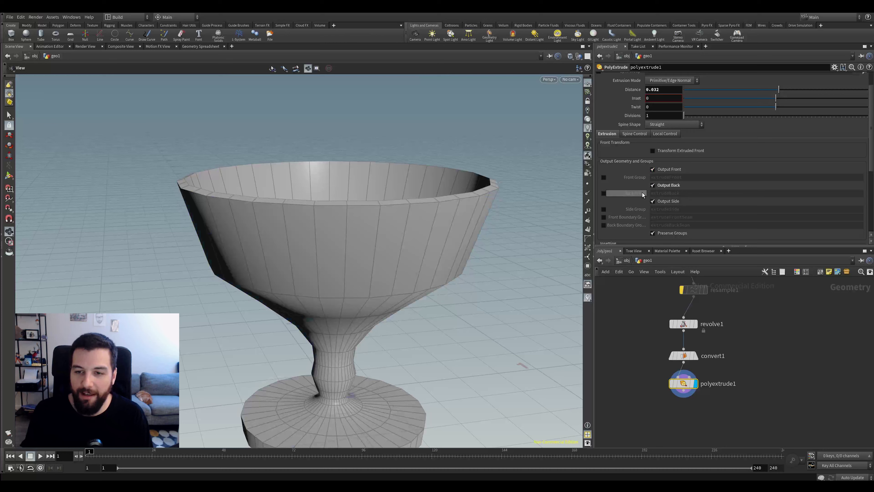
{"action": "left_click", "coordinate": [604, 178]}
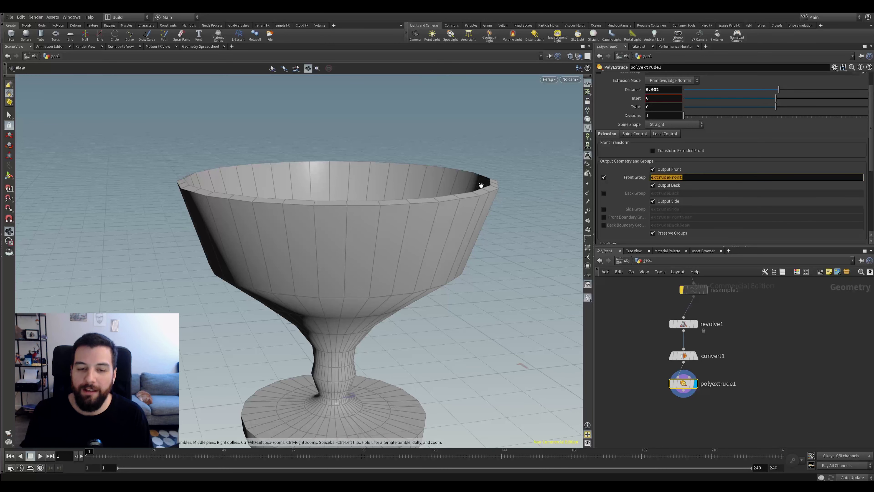
{"action": "left_click_drag", "start_coordinate": [481, 190], "coordinate": [482, 181]}
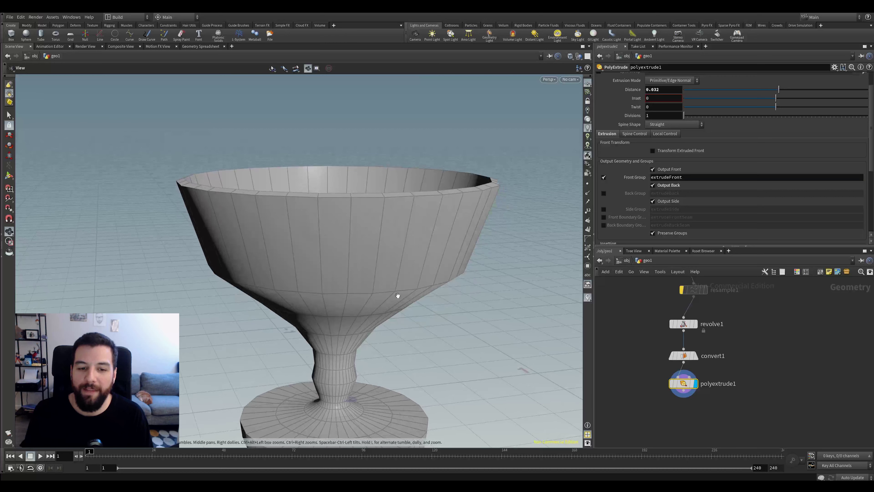
Step: Add a Blast node below polyextrude1, wired to its output, and display it
{"action": "middle_click_drag", "start_coordinate": [718, 417], "coordinate": [697, 396]}
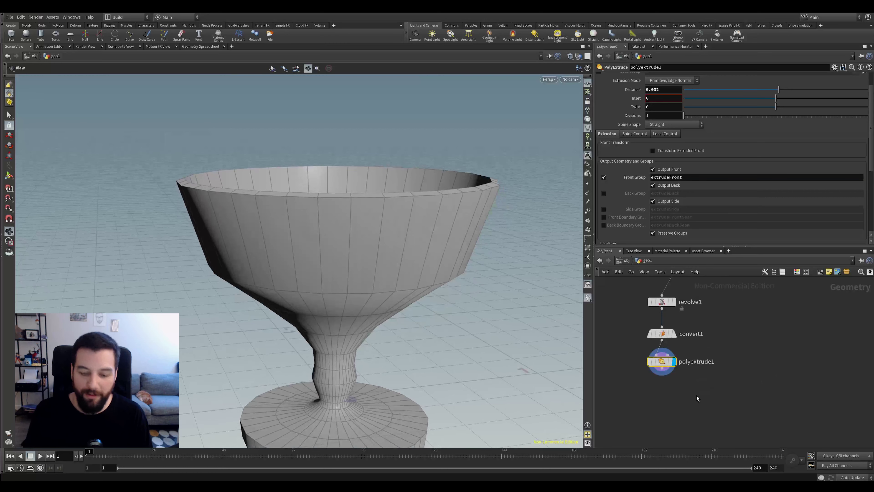
{"action": "key", "text": "Tab"}
{"action": "type", "text": "bla"}
{"action": "key", "text": "Return"}
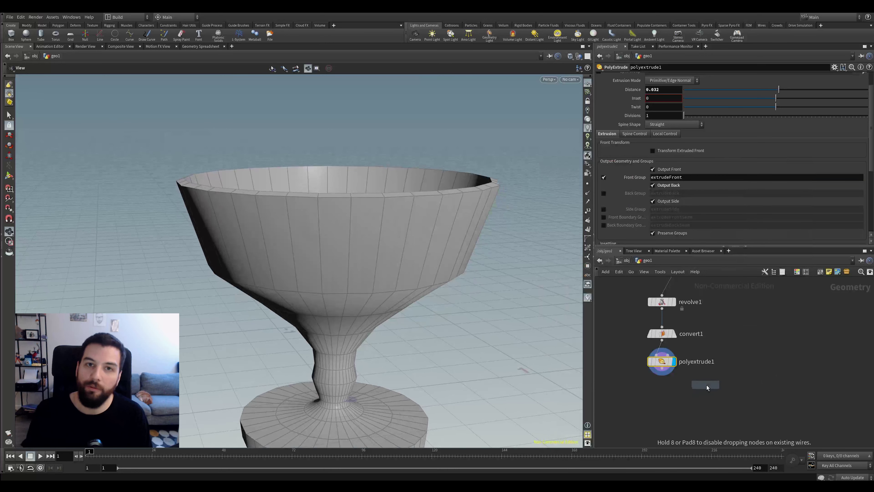
{"action": "left_click", "coordinate": [666, 389]}
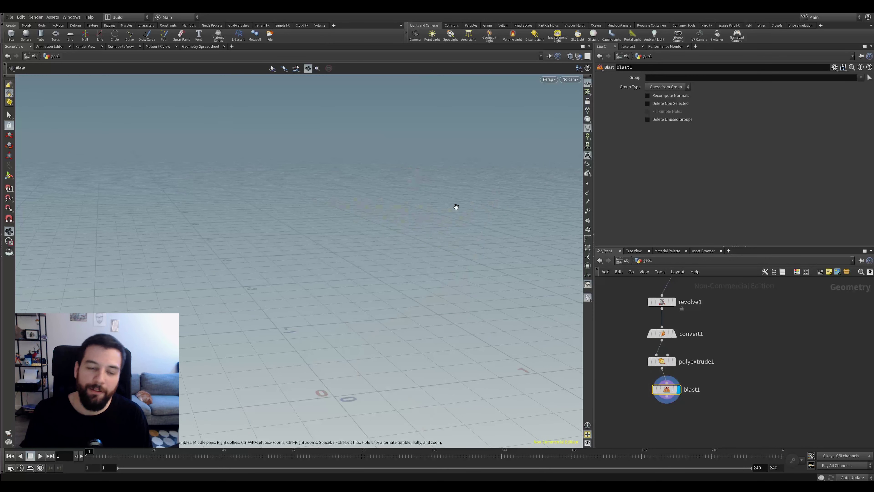
Step: Set blast1's Group to extrudeFront and inspect the goblet with those faces removed
{"action": "left_click", "coordinate": [860, 77]}
{"action": "left_click", "coordinate": [861, 77]}
{"action": "left_click", "coordinate": [849, 83]}
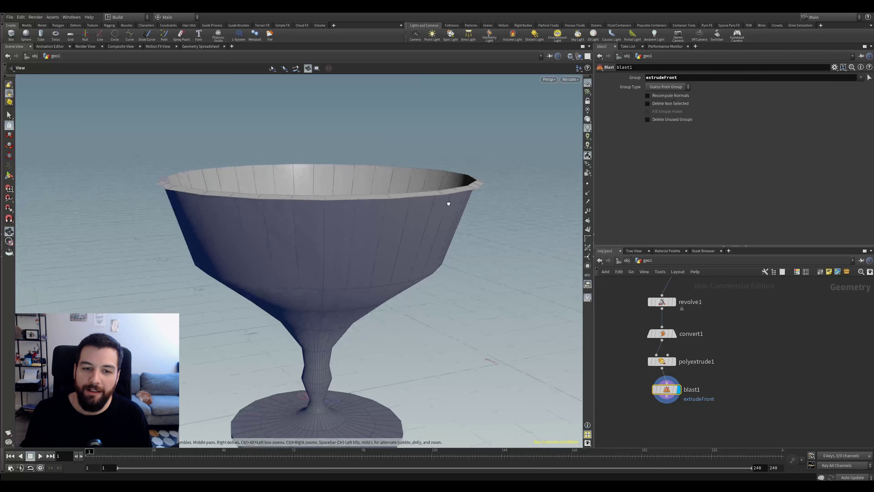
{"action": "left_click_drag", "start_coordinate": [449, 204], "coordinate": [412, 228]}
{"action": "left_click_drag", "start_coordinate": [394, 260], "coordinate": [506, 210]}
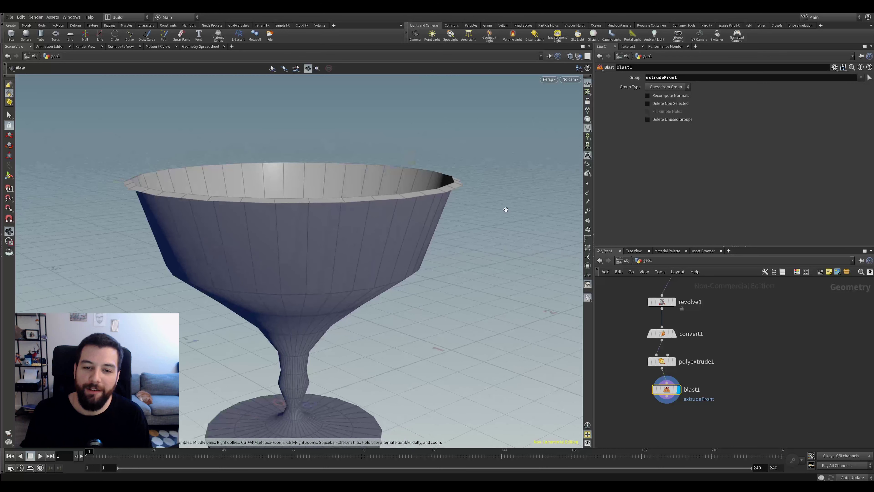
Step: Isolate the extrudeFront faces with Delete Non Selected, and delete the blast1 node
{"action": "left_click", "coordinate": [667, 103]}
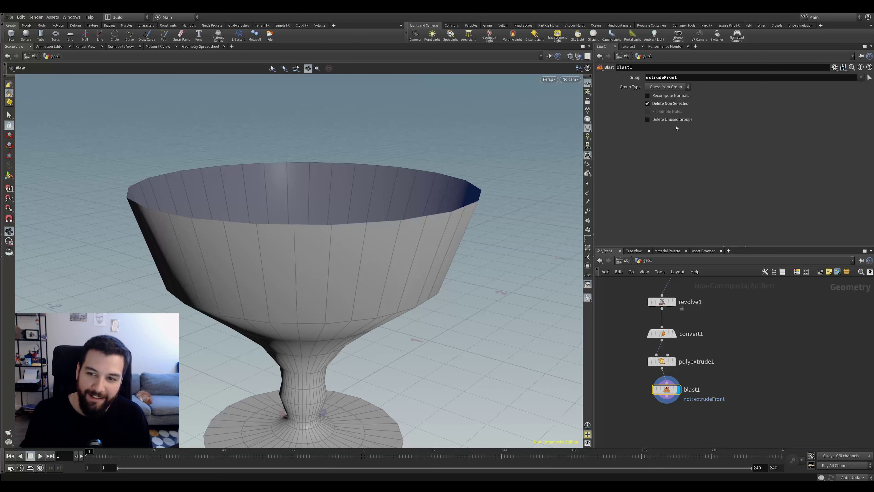
{"action": "left_click", "coordinate": [676, 104]}
{"action": "left_click_drag", "start_coordinate": [803, 360], "coordinate": [585, 425]}
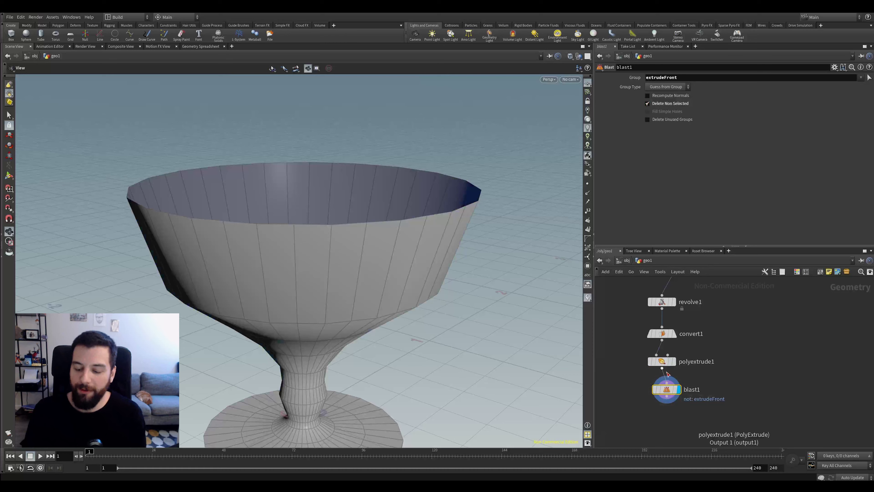
{"action": "key", "text": "Delete"}
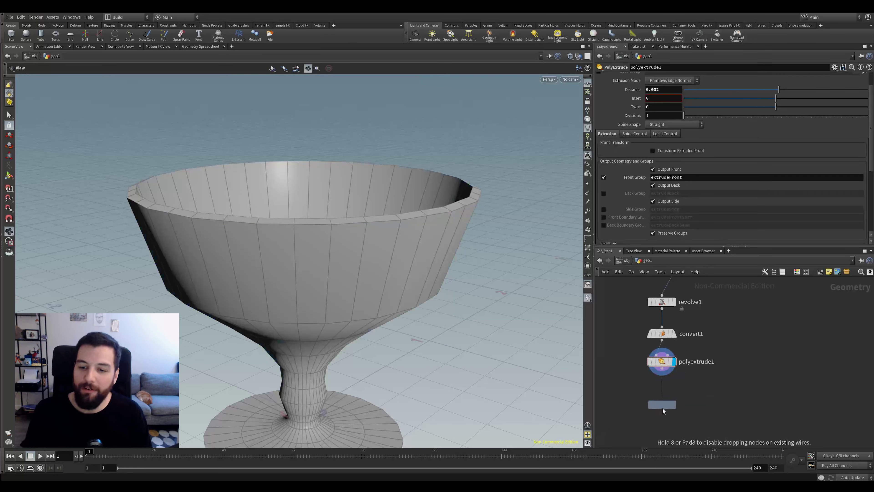
Step: Place a copy of polyextrude1 below it, with Group set to extrudeFront and Distance to 0.064
{"action": "left_click", "coordinate": [663, 409]}
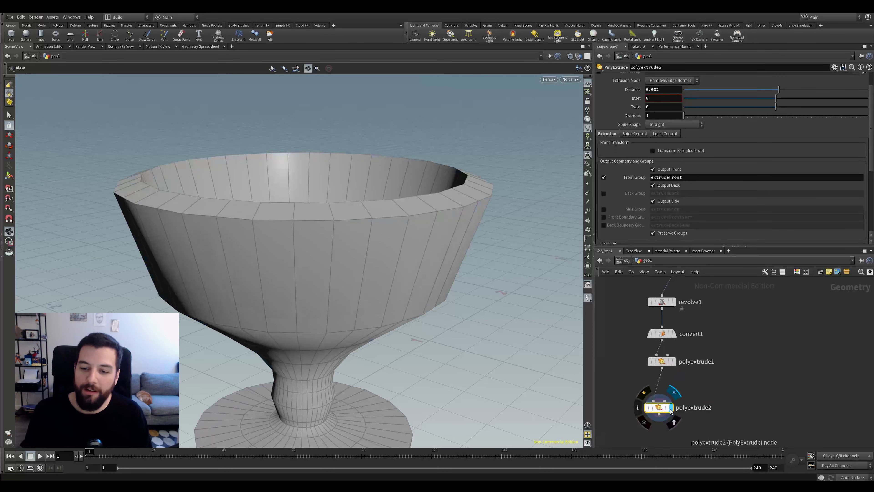
{"action": "scroll", "coordinate": [747, 186], "scroll_direction": "up", "scroll_amount": 2}
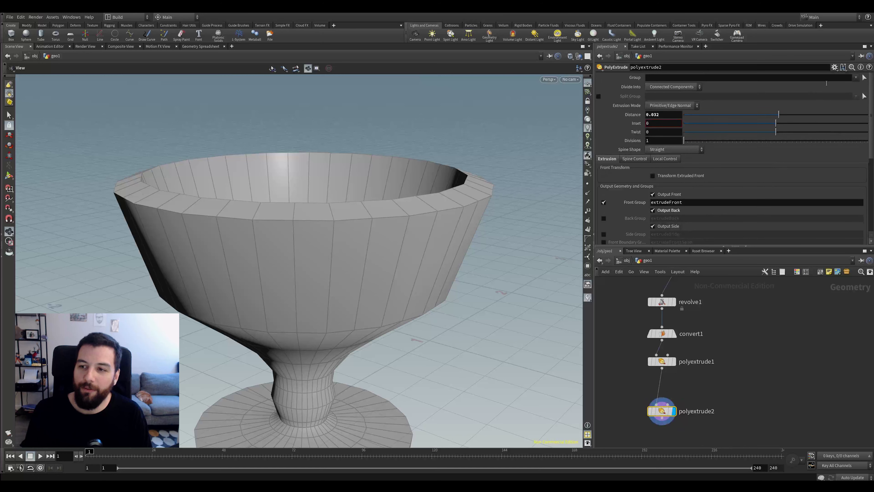
{"action": "left_click", "coordinate": [856, 77]}
{"action": "left_click", "coordinate": [854, 89]}
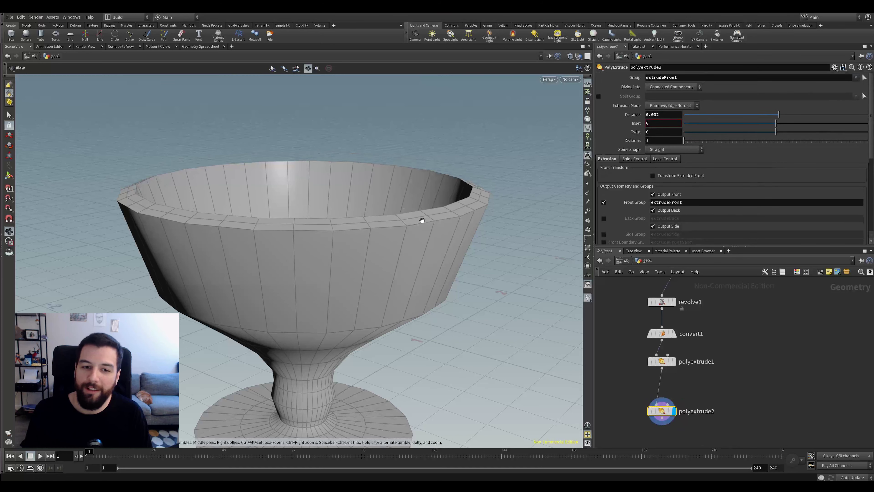
{"action": "mouse_move", "coordinate": [779, 115]}
{"action": "left_mouse_down"}
{"action": "mouse_move", "coordinate": [771, 115]}
{"action": "mouse_move", "coordinate": [790, 116]}
{"action": "mouse_move", "coordinate": [778, 116]}
{"action": "left_mouse_up"}
Step: Turn resample1 back on by removing its bypass, and inspect the smoother extruded goblet
{"action": "middle_click_drag", "start_coordinate": [752, 299], "coordinate": [747, 354]}
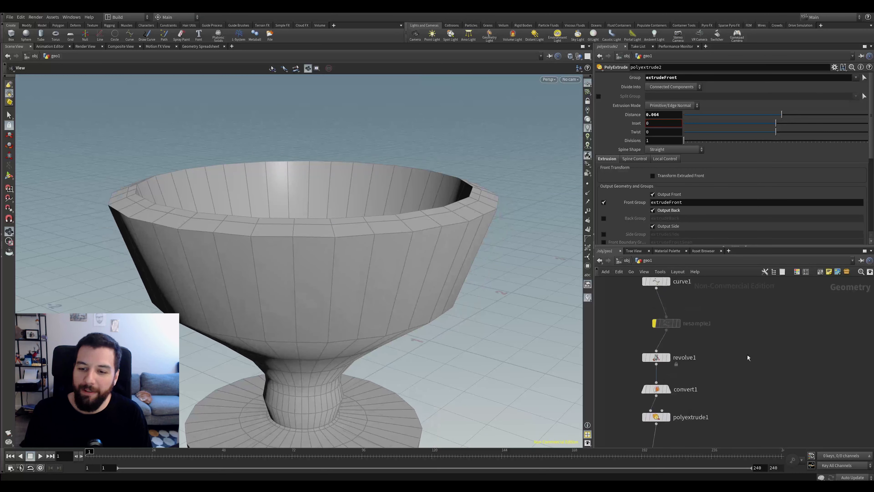
{"action": "left_click", "coordinate": [656, 326]}
{"action": "left_click", "coordinate": [655, 324]}
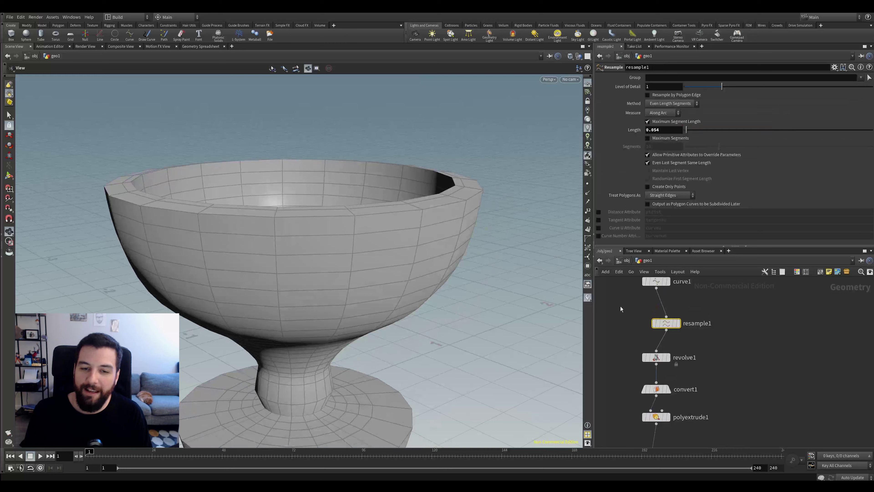
{"action": "mouse_move", "coordinate": [677, 132]}
{"action": "middle_mouse_down"}
{"action": "mouse_move", "coordinate": [674, 143]}
{"action": "mouse_move", "coordinate": [652, 146]}
{"action": "mouse_move", "coordinate": [673, 147]}
{"action": "middle_mouse_up"}
{"action": "left_click_drag", "start_coordinate": [486, 199], "coordinate": [444, 193]}
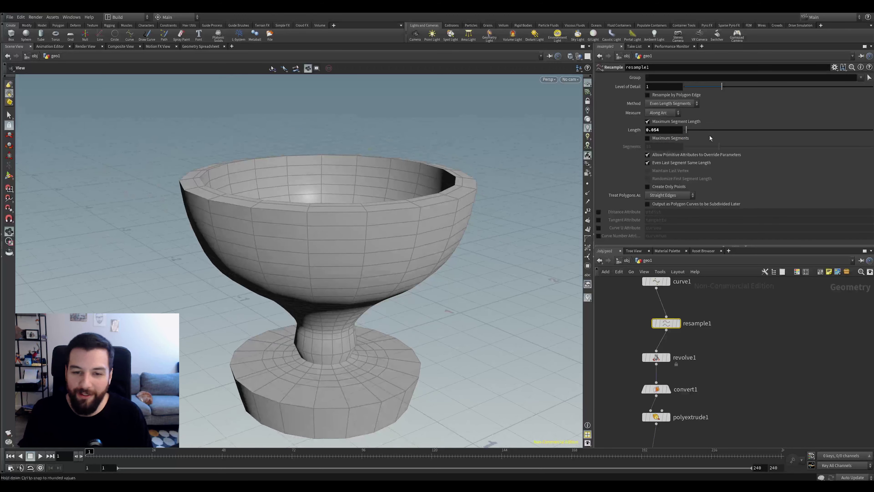
Step: Try raising curve1's rim point along the vertical axis to update the goblet, and undo the move
{"action": "left_click", "coordinate": [657, 283]}
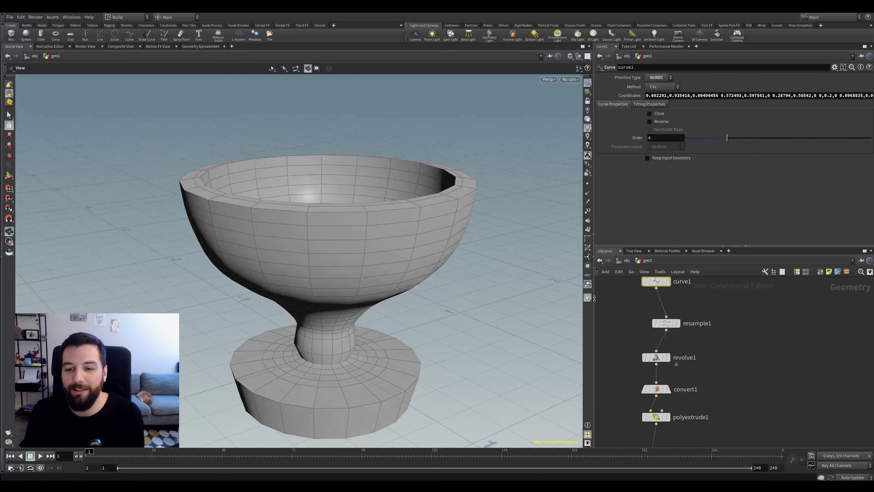
{"action": "key", "text": "Return"}
{"action": "left_click", "coordinate": [421, 163]}
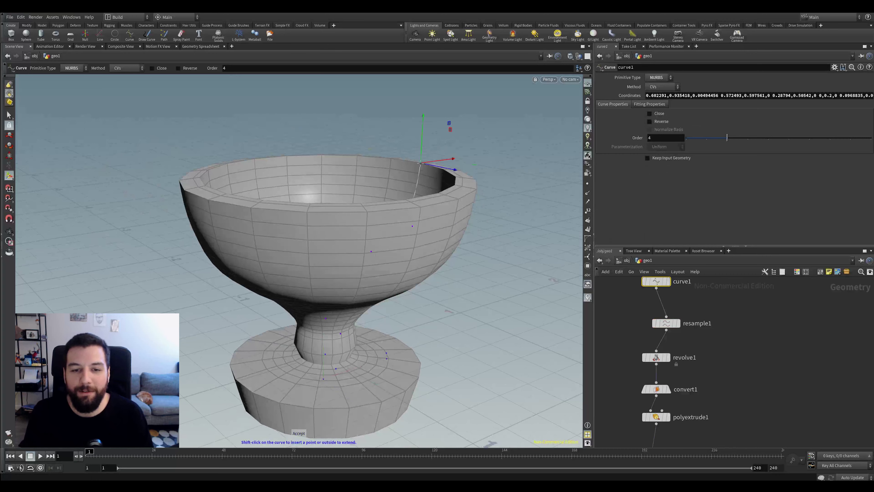
{"action": "left_click_drag", "start_coordinate": [422, 118], "coordinate": [426, 84]}
{"action": "left_click_drag", "start_coordinate": [433, 312], "coordinate": [439, 286], "text": "alt"}
{"action": "key", "text": "ctrl+z"}
Step: Select all nodes from curve1 to polyextrude2 and lay them out automatically in a tidy column
{"action": "middle_click_drag", "start_coordinate": [722, 400], "coordinate": [708, 335]}
{"action": "scroll", "coordinate": [724, 340], "scroll_direction": "down", "scroll_amount": 3}
{"action": "middle_click_drag", "start_coordinate": [727, 304], "coordinate": [720, 321]}
{"action": "left_click", "coordinate": [677, 332]}
{"action": "scroll", "coordinate": [713, 353], "scroll_direction": "up", "scroll_amount": 3}
{"action": "scroll", "coordinate": [708, 336], "scroll_direction": "down", "scroll_amount": 3}
{"action": "left_click_drag", "start_coordinate": [707, 283], "coordinate": [637, 420]}
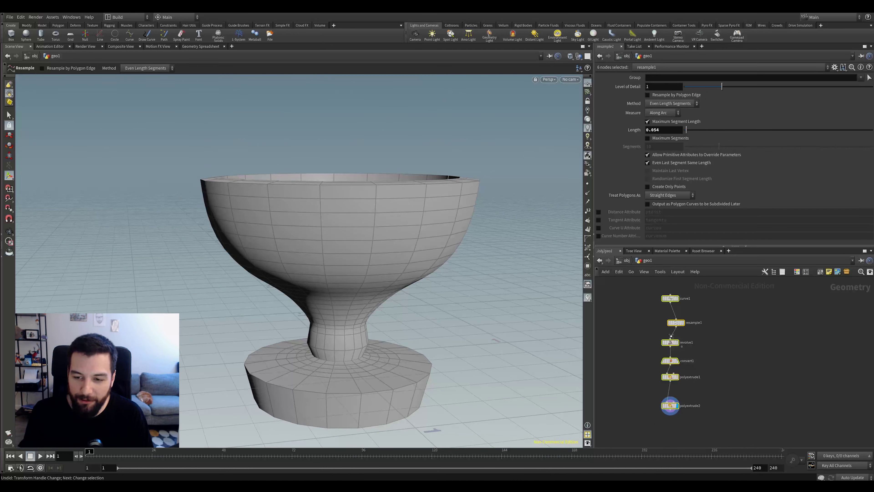
{"action": "key", "text": "l"}
{"action": "left_click", "coordinate": [698, 341]}
Step: Select convert1, polyextrude1 and polyextrude2 and move them sideways together, out of line with the upper nodes
{"action": "left_click_drag", "start_coordinate": [712, 387], "coordinate": [648, 291]}
{"action": "left_click_drag", "start_coordinate": [720, 324], "coordinate": [719, 378]}
{"action": "scroll", "coordinate": [662, 368], "scroll_direction": "up", "scroll_amount": 2}
{"action": "left_click", "coordinate": [714, 378]}
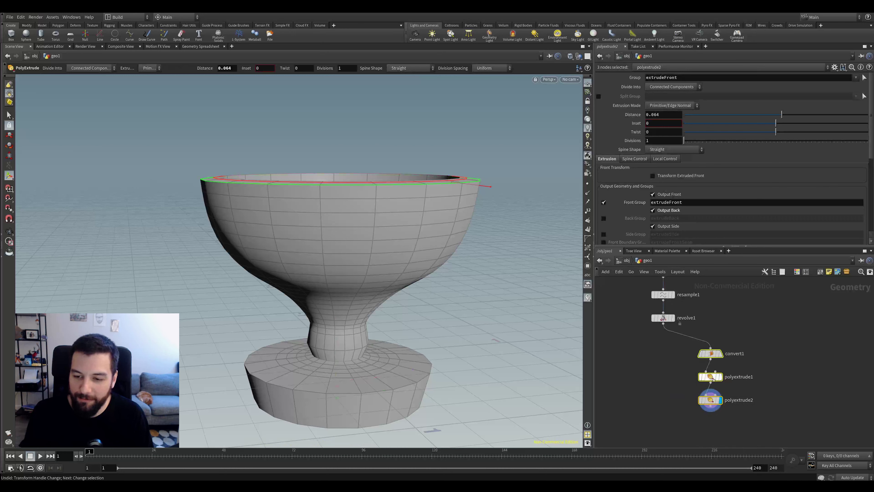
{"action": "left_click", "coordinate": [754, 388]}
{"action": "scroll", "coordinate": [756, 400], "scroll_direction": "down", "scroll_amount": 3}
{"action": "middle_click_drag", "start_coordinate": [757, 401], "coordinate": [732, 400]}
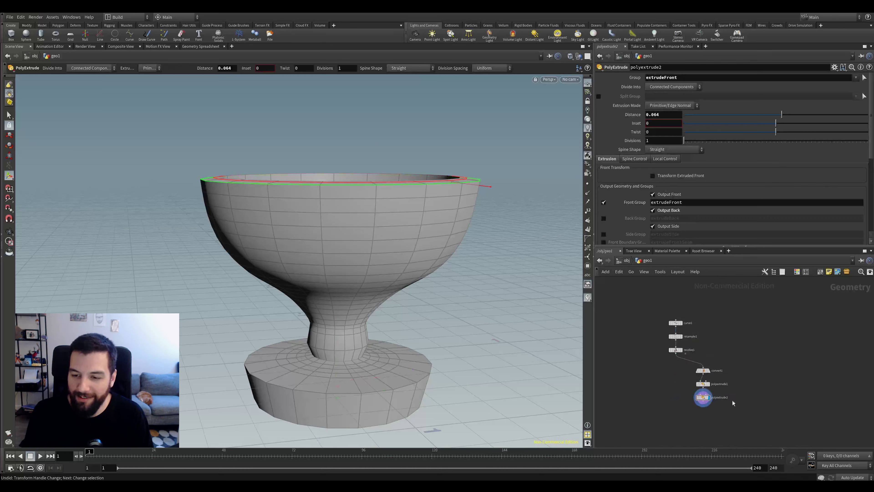
Step: Select all six nodes and align them vertically into one straight column
{"action": "left_click_drag", "start_coordinate": [746, 422], "coordinate": [663, 316]}
{"action": "scroll", "coordinate": [692, 371], "scroll_direction": "up", "scroll_amount": 3}
{"action": "key", "text": "a"}
{"action": "left_click_drag", "start_coordinate": [713, 373], "coordinate": [714, 320]}
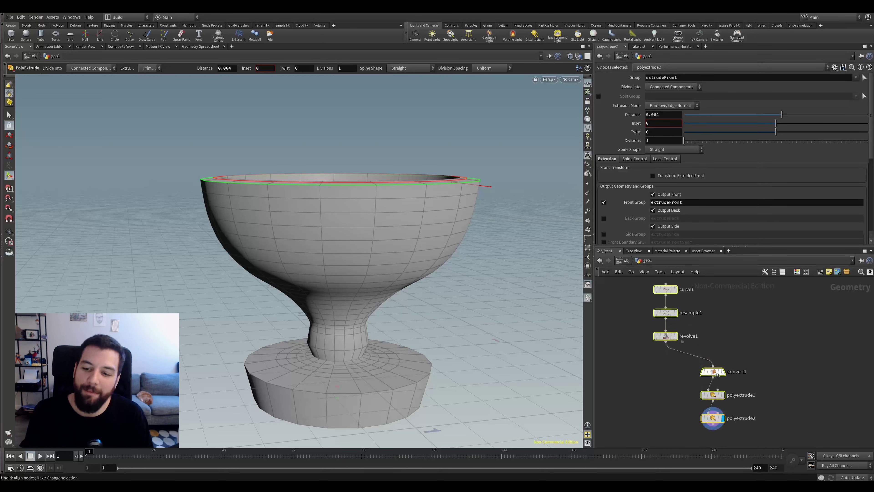
{"action": "left_click_drag", "start_coordinate": [718, 374], "coordinate": [718, 345]}
{"action": "left_click", "coordinate": [756, 350]}
{"action": "middle_click_drag", "start_coordinate": [757, 351], "coordinate": [717, 332]}
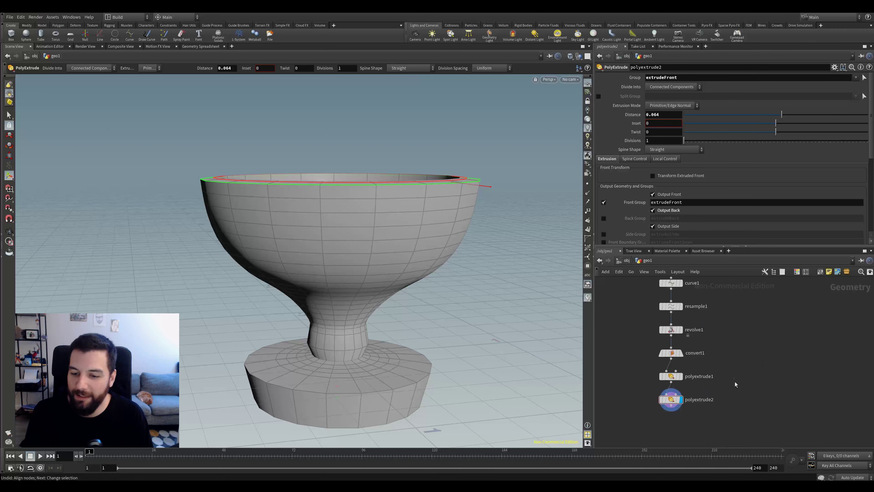
Step: Delete polyextrude2 and polyextrude1 from the goblet chain, undoing an accidental distance change in between
{"action": "left_click_drag", "start_coordinate": [680, 411], "coordinate": [680, 411]}
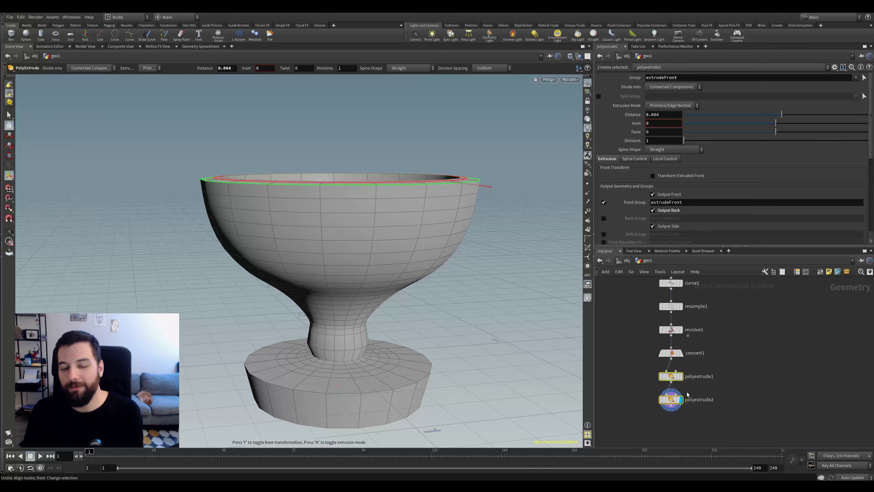
{"action": "key", "text": "Delete"}
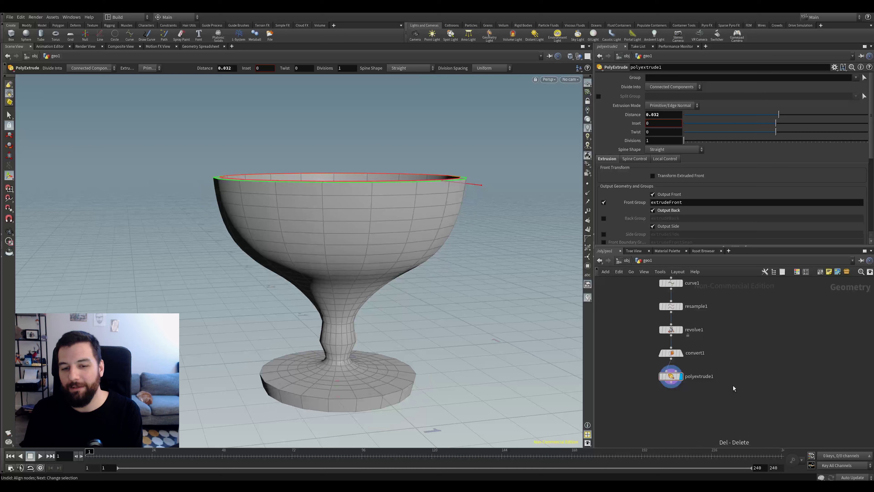
{"action": "middle_click_drag", "start_coordinate": [414, 253], "coordinate": [427, 265]}
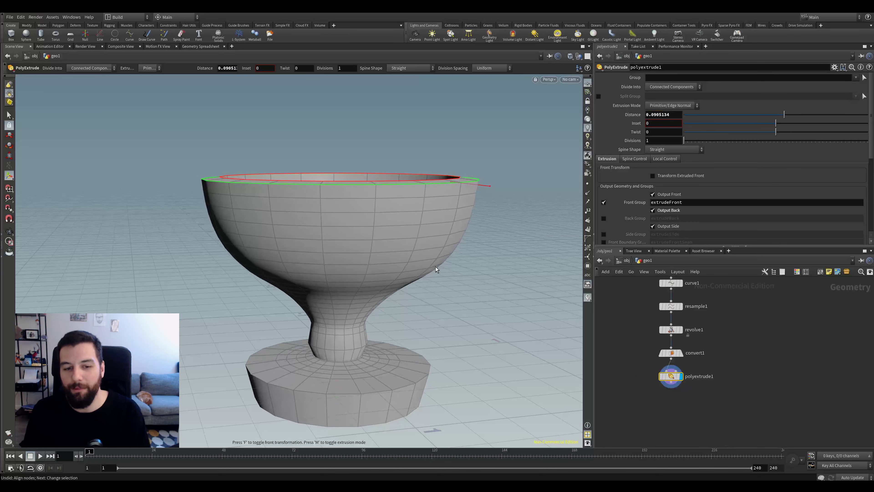
{"action": "key", "text": "ctrl+z"}
{"action": "key", "text": "Delete"}
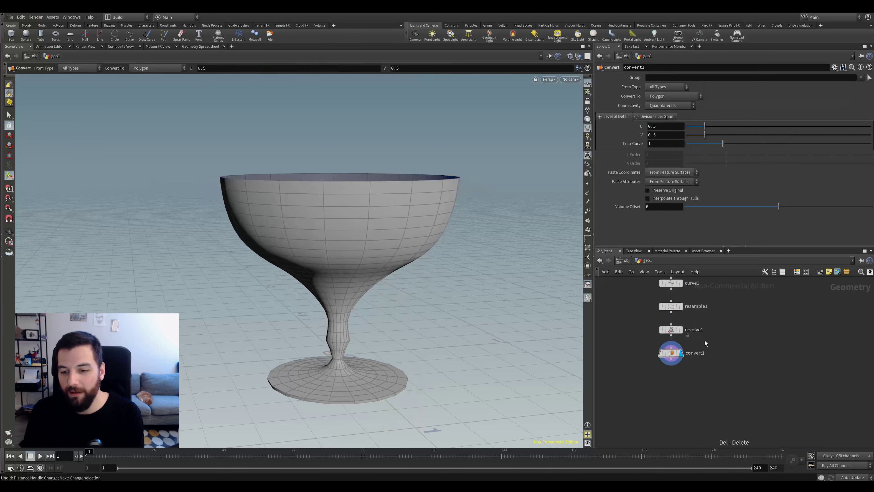
Step: Add a Line node in empty space beside the goblet's node chain
{"action": "middle_click_drag", "start_coordinate": [723, 345], "coordinate": [718, 362]}
{"action": "scroll", "coordinate": [717, 362], "scroll_direction": "up", "scroll_amount": 1}
{"action": "left_click_drag", "start_coordinate": [712, 390], "coordinate": [646, 298]}
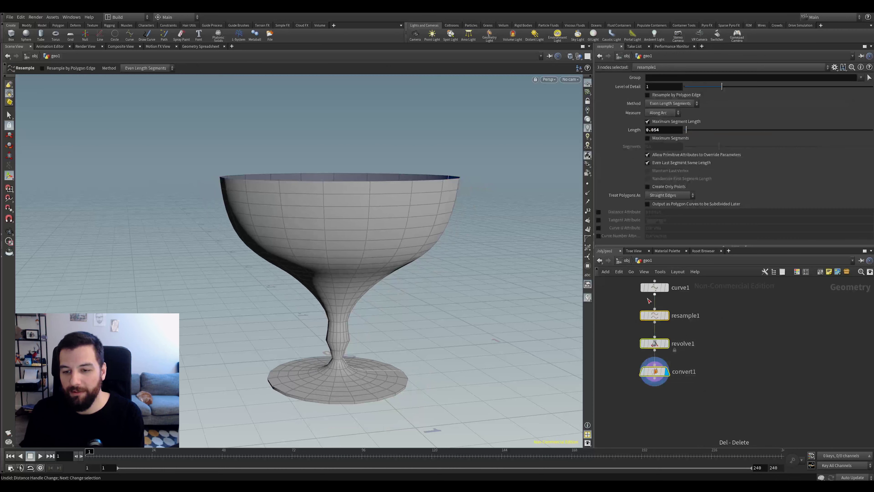
{"action": "middle_click_drag", "start_coordinate": [726, 337], "coordinate": [679, 351]}
{"action": "scroll", "coordinate": [678, 351], "scroll_direction": "down", "scroll_amount": 3}
{"action": "left_click", "coordinate": [701, 341]}
{"action": "key", "text": "Tab"}
{"action": "type", "text": "fuse"}
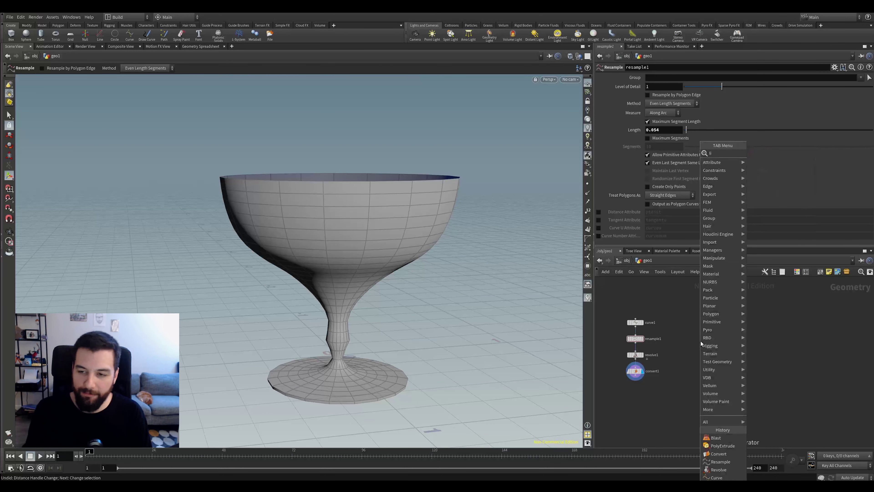
{"action": "key", "text": "Return"}
{"action": "left_click", "coordinate": [701, 341]}
{"action": "scroll", "coordinate": [722, 347], "scroll_direction": "up", "scroll_amount": 3}
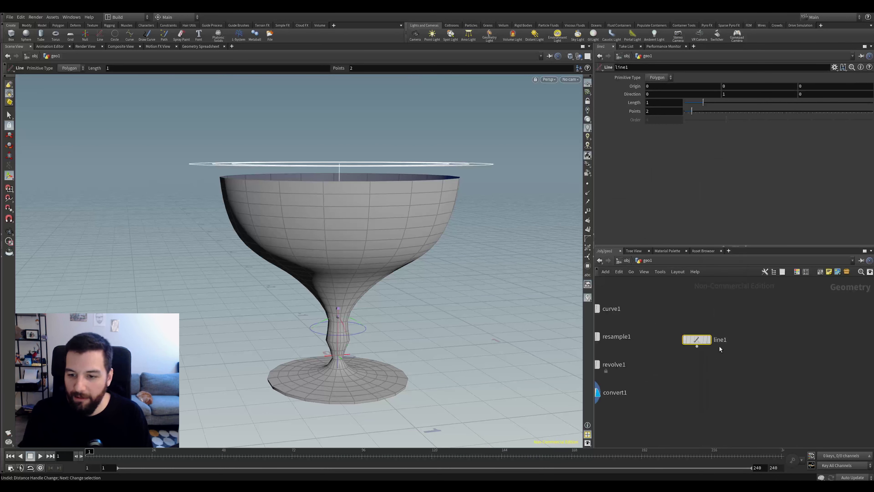
Step: Display line1 in the viewport and turn on the display of its points
{"action": "left_click", "coordinate": [708, 339]}
{"action": "key", "text": "Escape"}
{"action": "left_click_drag", "start_coordinate": [416, 189], "coordinate": [413, 170]}
{"action": "left_click", "coordinate": [587, 184]}
{"action": "left_click_drag", "start_coordinate": [454, 189], "coordinate": [552, 166]}
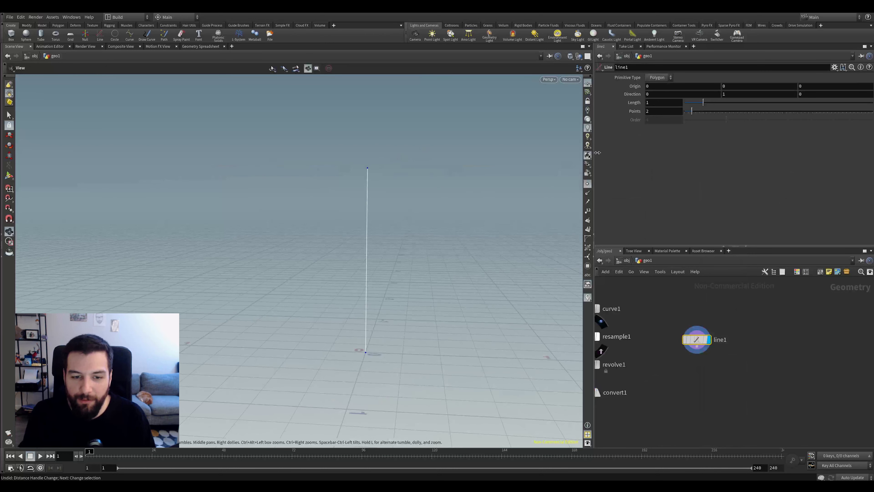
Step: Duplicate resample1, wire the copy below line1, display it and set its segment length to 0.024
{"action": "middle_click_drag", "start_coordinate": [674, 338], "coordinate": [718, 312]}
{"action": "left_click_drag", "start_coordinate": [633, 312], "coordinate": [737, 352], "text": "alt"}
{"action": "left_click", "coordinate": [744, 358]}
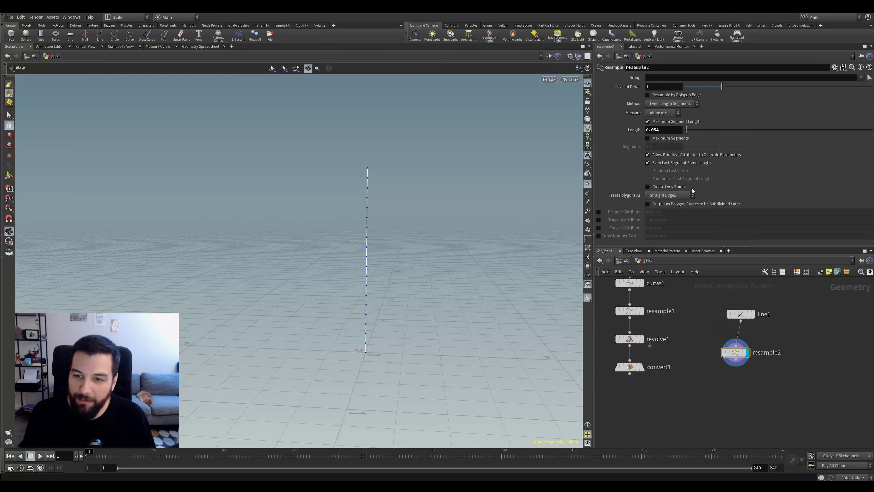
{"action": "middle_click_drag", "start_coordinate": [680, 134], "coordinate": [658, 141]}
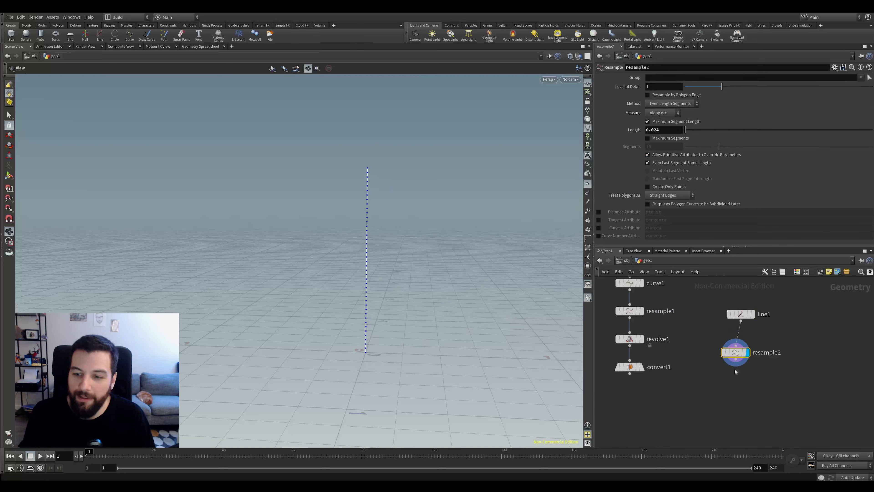
Step: Add a Bend node connected below resample2
{"action": "key", "text": "Tab"}
{"action": "type", "text": "bend"}
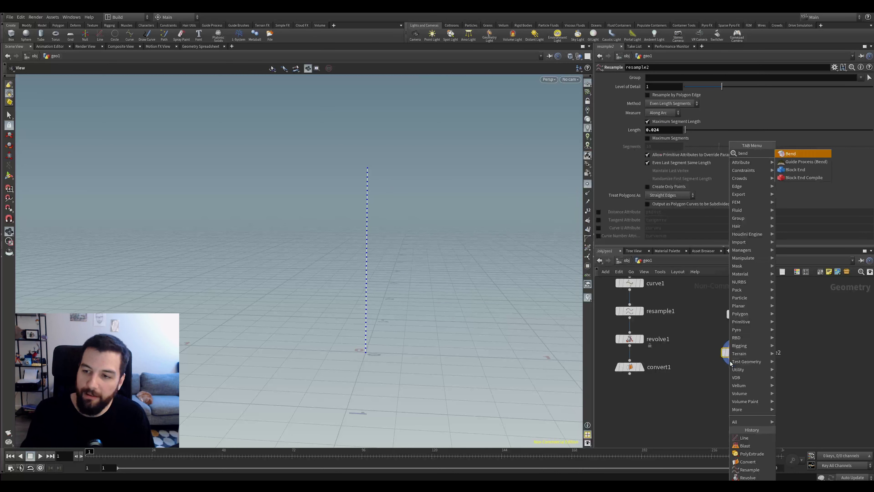
{"action": "key", "text": "Return"}
{"action": "left_click", "coordinate": [729, 379]}
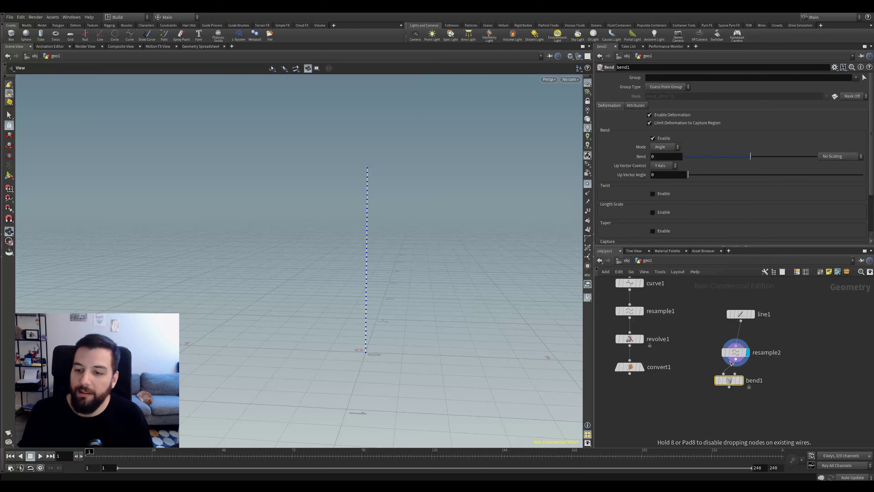
Step: Display bend1, align line1, resample2 and bend1 into a straight column, and select bend1
{"action": "left_click", "coordinate": [742, 380]}
{"action": "left_click_drag", "start_coordinate": [775, 287], "coordinate": [719, 385]}
{"action": "key", "text": "a"}
{"action": "left_click_drag", "start_coordinate": [742, 314], "coordinate": [743, 355]}
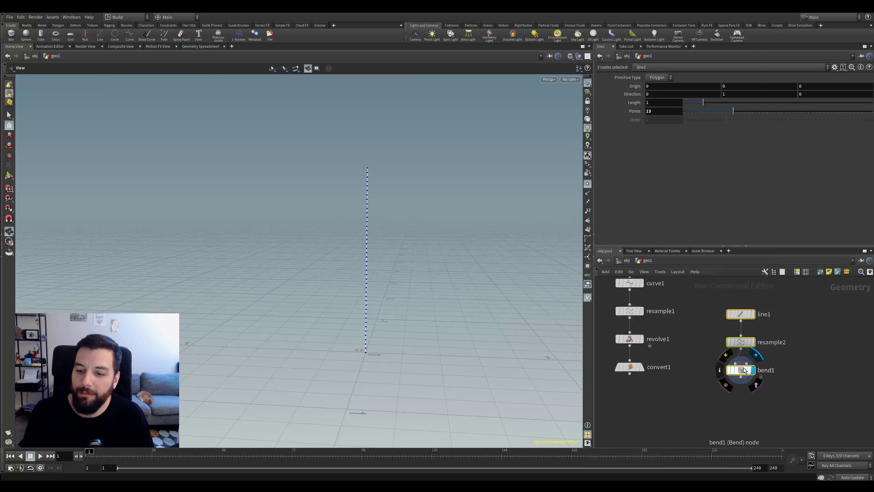
{"action": "left_click", "coordinate": [743, 370]}
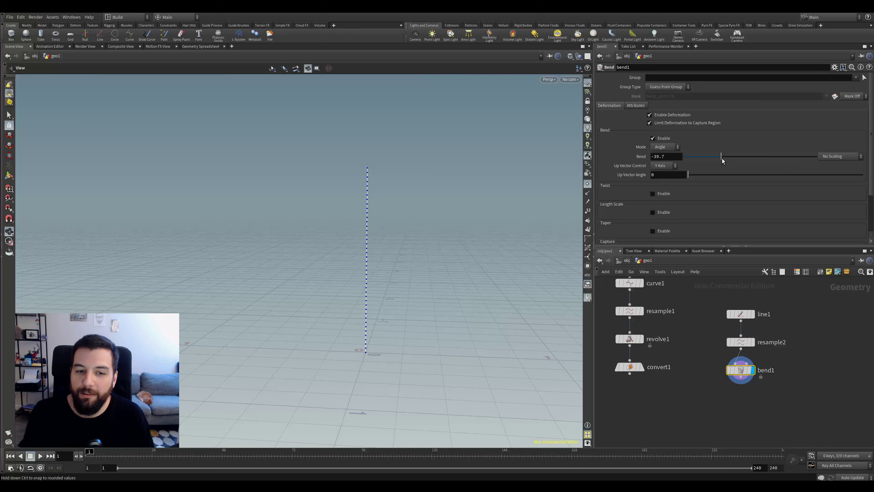
Step: Undo the bend angle change and activate bend1's handles in the viewport
{"action": "key", "text": "ctrl+z"}
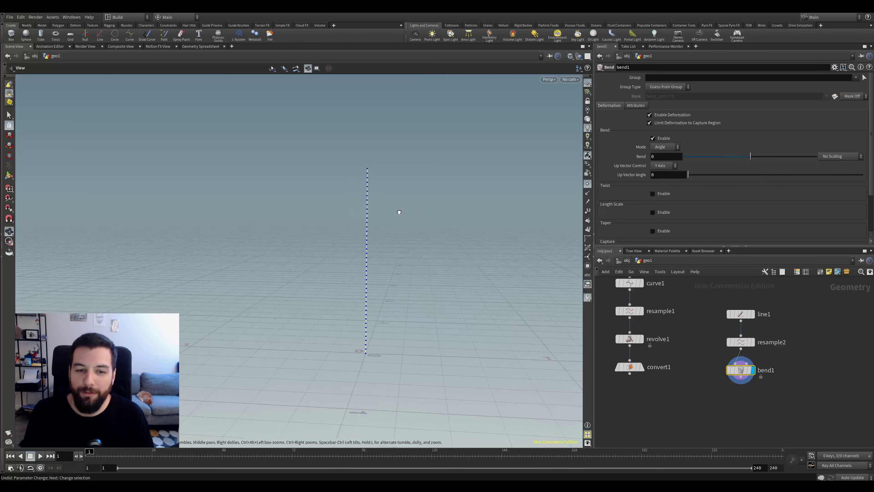
{"action": "left_click_drag", "start_coordinate": [419, 237], "coordinate": [445, 244]}
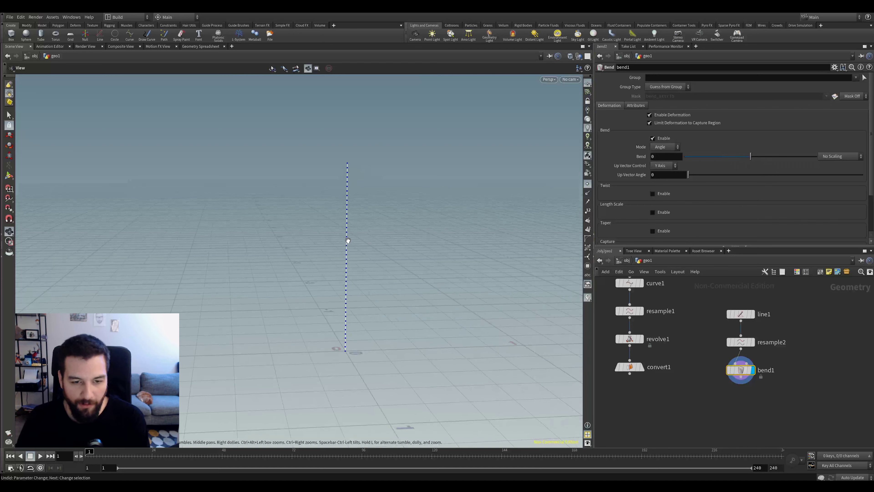
{"action": "key", "text": "Return"}
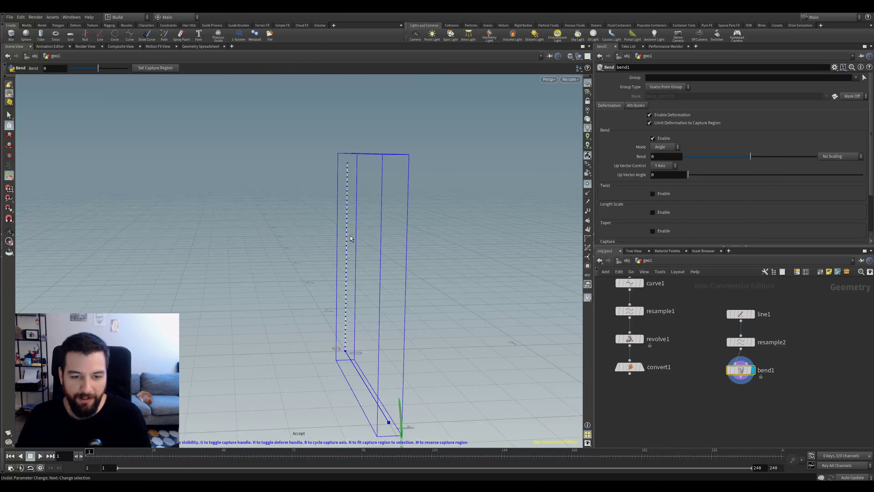
{"action": "left_click_drag", "start_coordinate": [368, 210], "coordinate": [398, 215], "text": "alt"}
{"action": "key", "text": "Return"}
{"action": "left_click_drag", "start_coordinate": [463, 214], "coordinate": [396, 199], "text": "alt"}
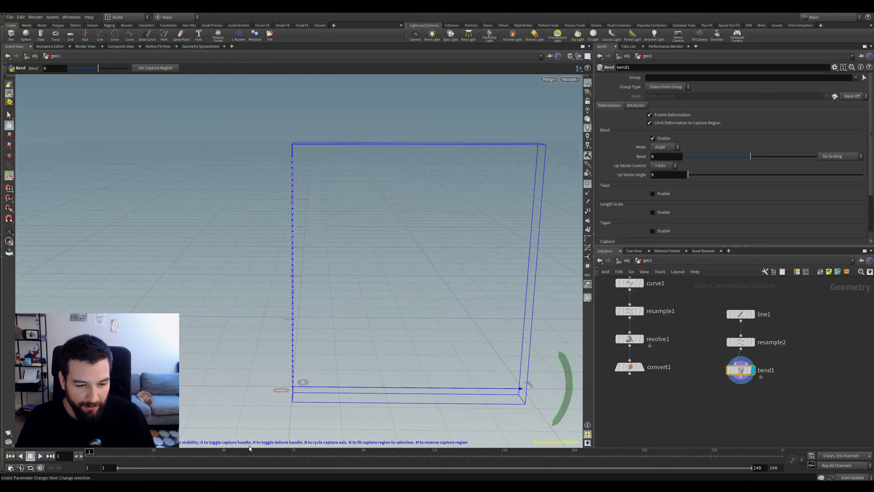
Step: Toggle on bend1's capture handle and rotate the capture region upright along the line
{"action": "key", "text": "g"}
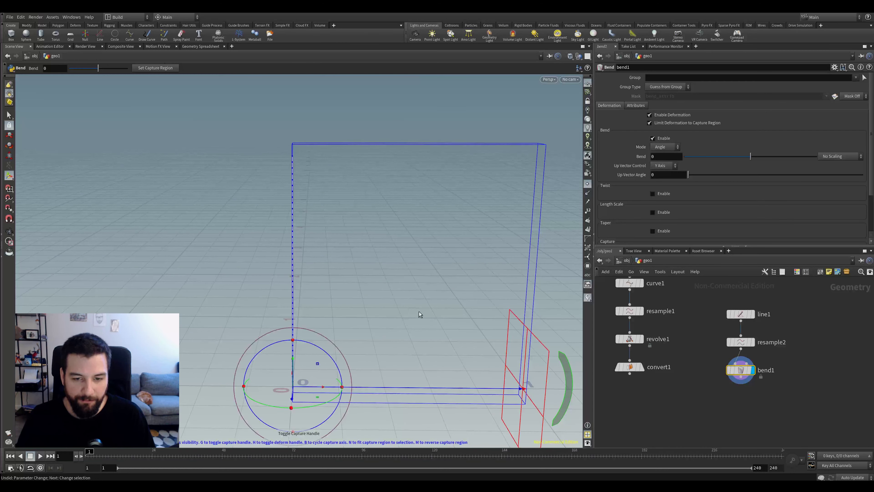
{"action": "left_click_drag", "start_coordinate": [329, 355], "coordinate": [237, 322]}
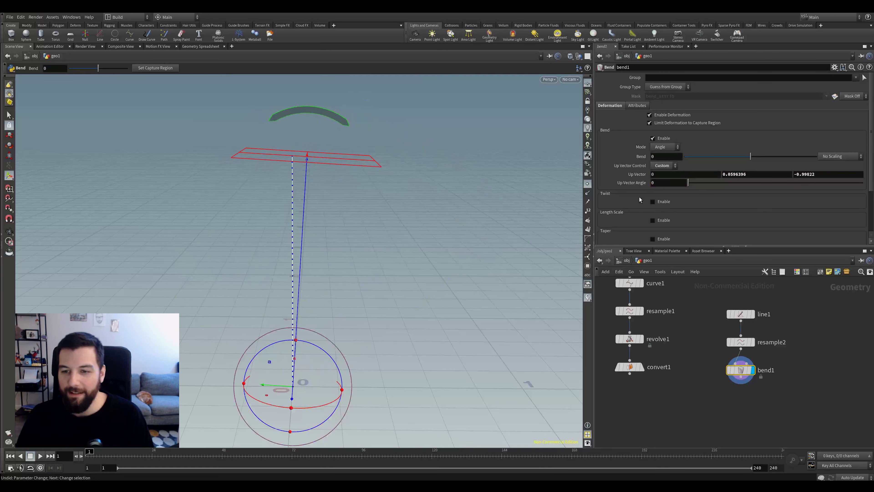
{"action": "mouse_move", "coordinate": [310, 345]}
{"action": "left_mouse_down"}
{"action": "mouse_move", "coordinate": [317, 347]}
{"action": "mouse_move", "coordinate": [306, 344]}
{"action": "left_mouse_up"}
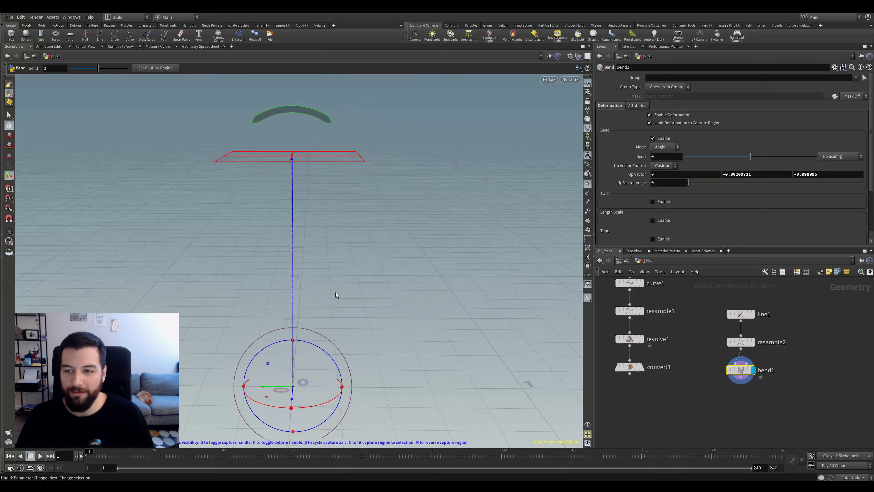
Step: Set bend1's up vector to 0, 0, 1
{"action": "left_click_drag", "start_coordinate": [754, 174], "coordinate": [709, 180]}
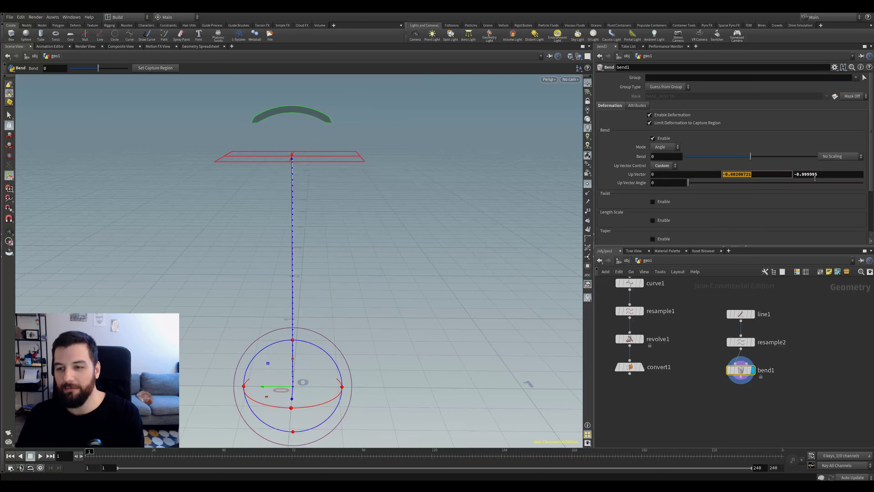
{"action": "left_click_drag", "start_coordinate": [814, 178], "coordinate": [795, 178]}
{"action": "double_click", "coordinate": [777, 175]}
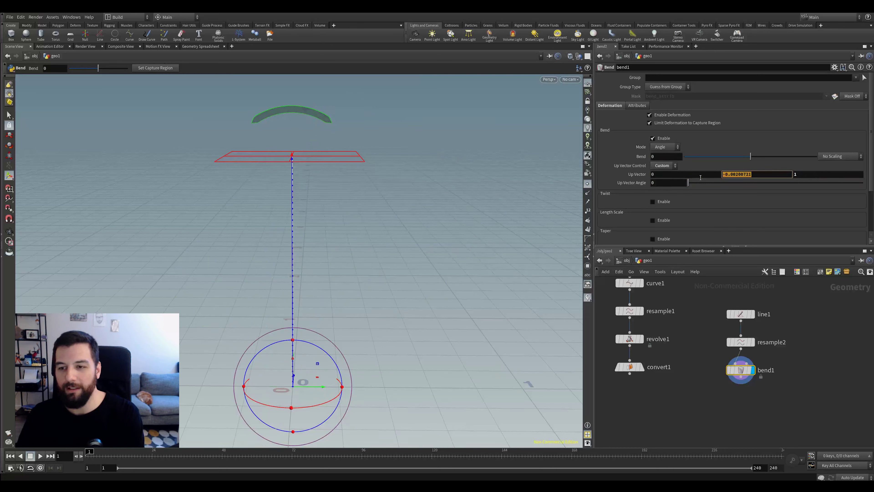
{"action": "type", "text": "0"}
{"action": "key", "text": "Return"}
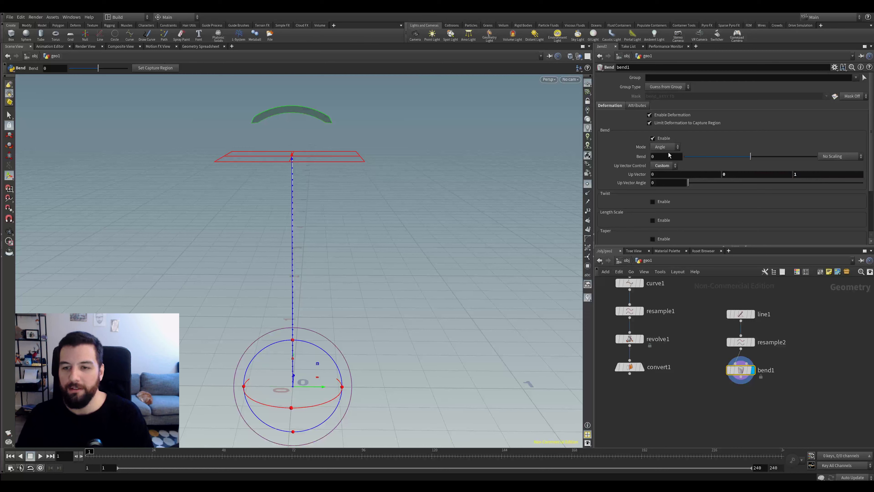
Step: Try out the bend amount on the line and set bend1's bend angle to 1000
{"action": "left_click_drag", "start_coordinate": [744, 157], "coordinate": [799, 158]}
{"action": "left_click_drag", "start_coordinate": [462, 182], "coordinate": [837, 309]}
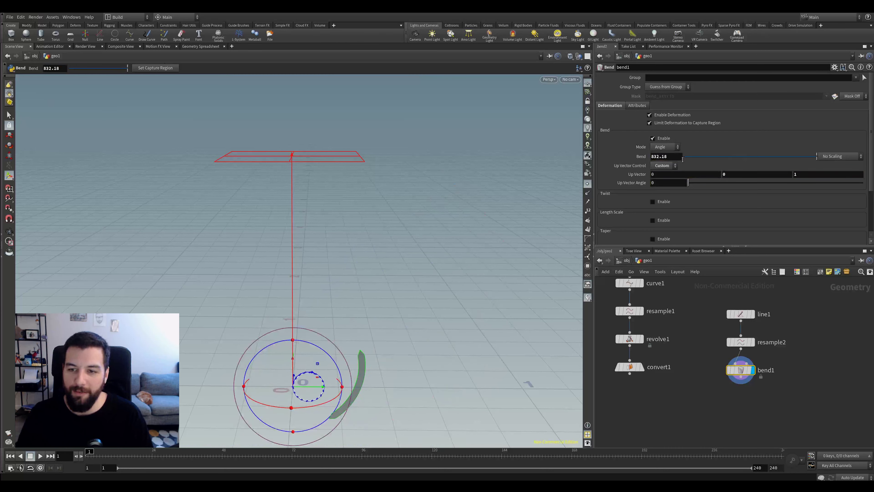
{"action": "type", "text": "1000"}
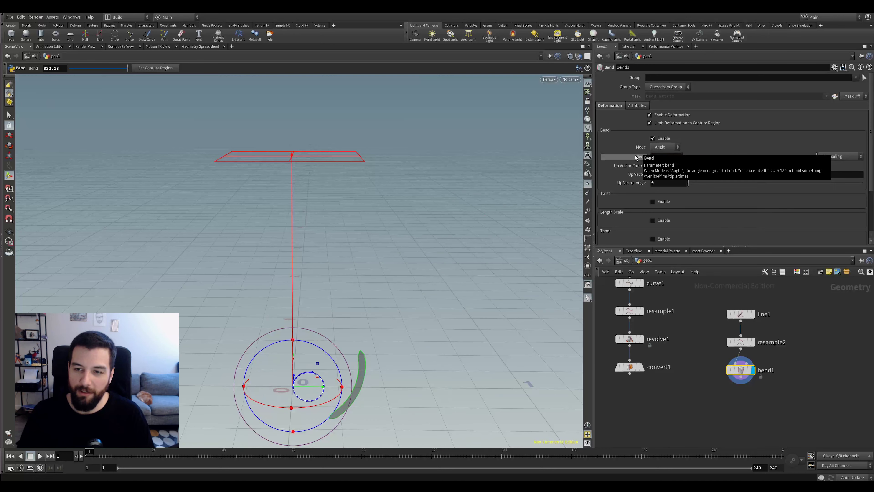
{"action": "key", "text": "Return"}
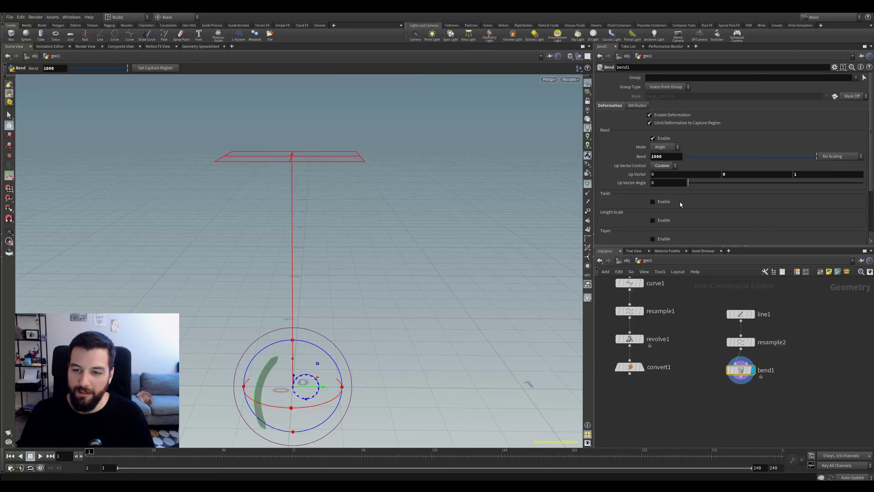
Step: Set bend1's capture origin to 0.5 in Y, undoing trial shifts along the other axes
{"action": "scroll", "coordinate": [685, 193], "scroll_direction": "down", "scroll_amount": 3}
{"action": "scroll", "coordinate": [686, 188], "scroll_direction": "down", "scroll_amount": 2}
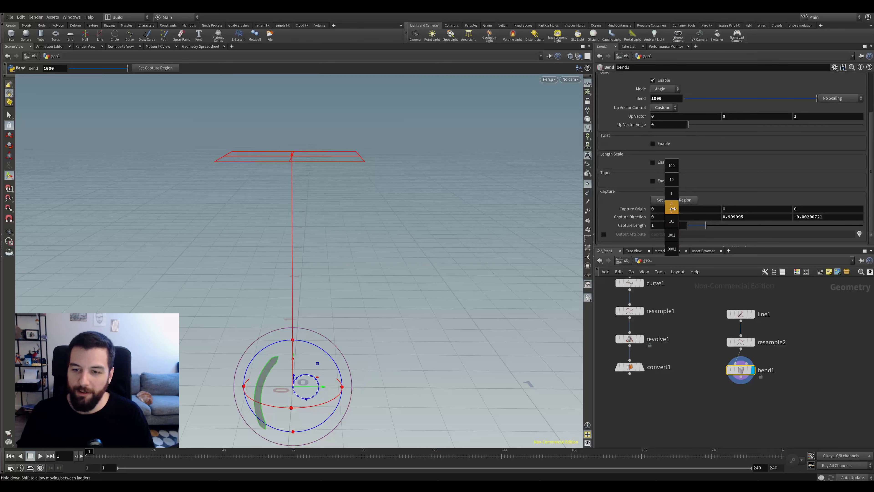
{"action": "mouse_move", "coordinate": [797, 209]}
{"action": "middle_mouse_down"}
{"action": "mouse_move", "coordinate": [824, 205]}
{"action": "mouse_move", "coordinate": [813, 208]}
{"action": "middle_mouse_up"}
{"action": "key", "text": "ctrl+z"}
{"action": "middle_click_drag", "start_coordinate": [761, 211], "coordinate": [781, 207]}
{"action": "middle_click_drag", "start_coordinate": [712, 208], "coordinate": [740, 206]}
{"action": "key", "text": "ctrl+z"}
{"action": "mouse_move", "coordinate": [800, 208]}
{"action": "middle_mouse_down"}
{"action": "mouse_move", "coordinate": [807, 220]}
{"action": "mouse_move", "coordinate": [833, 219]}
{"action": "mouse_move", "coordinate": [776, 219]}
{"action": "mouse_move", "coordinate": [826, 216]}
{"action": "mouse_move", "coordinate": [794, 207]}
{"action": "middle_mouse_up"}
{"action": "key", "text": "ctrl+z"}
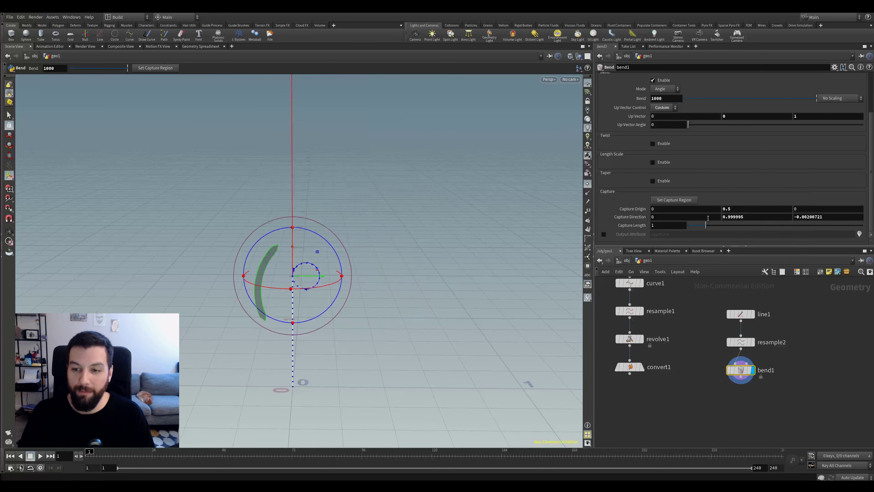
Step: Increase bend1's capture length to 2.46 and leave the handle tool
{"action": "left_click_drag", "start_coordinate": [706, 225], "coordinate": [731, 224]}
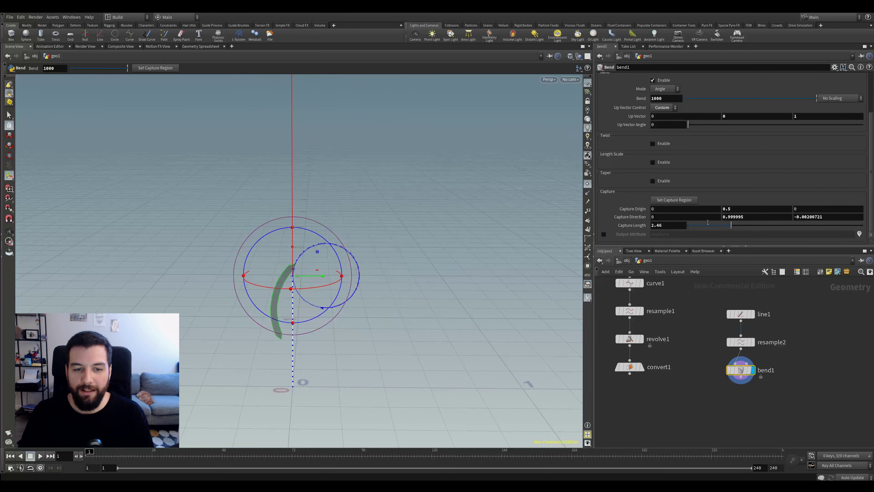
{"action": "key", "text": "Escape"}
{"action": "middle_click_drag", "start_coordinate": [764, 391], "coordinate": [737, 367]}
{"action": "left_click_drag", "start_coordinate": [347, 248], "coordinate": [394, 233]}
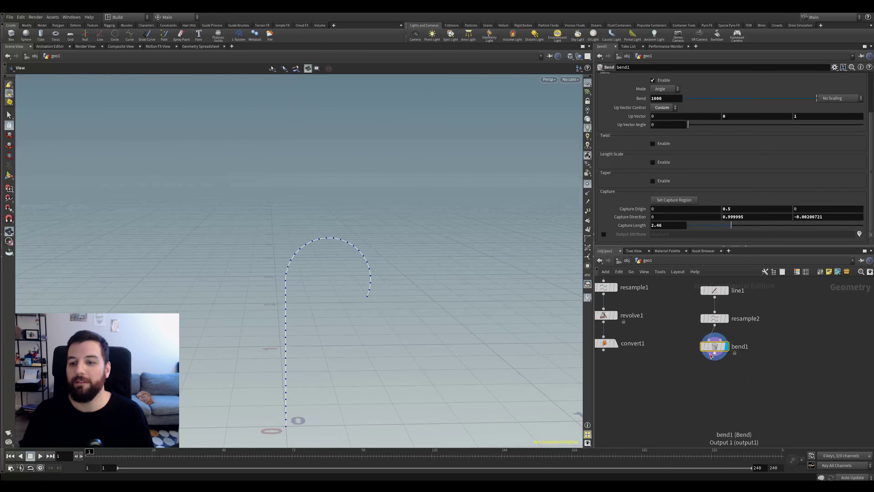
Step: Add a PolyWire node below bend1, display it and inspect the resulting tube, toggling wireframe shading on and off
{"action": "key", "text": "Tab"}
{"action": "type", "text": "pol"}
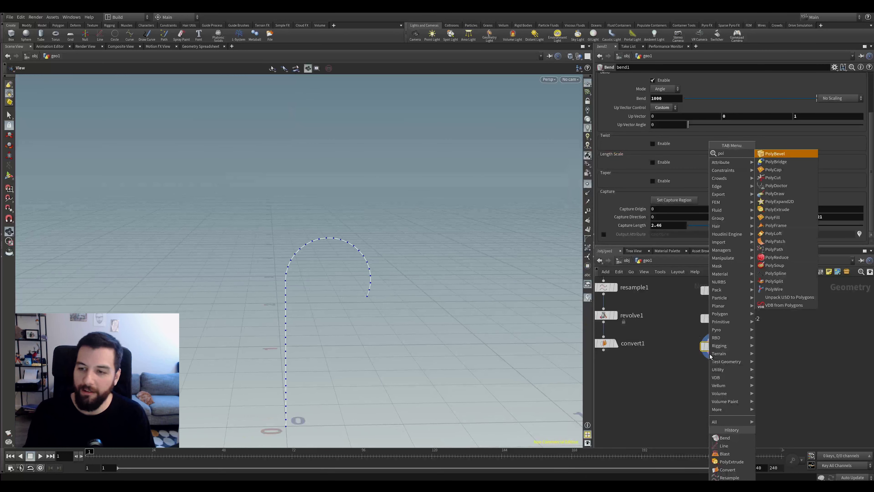
{"action": "type", "text": "yw"}
{"action": "key", "text": "Return"}
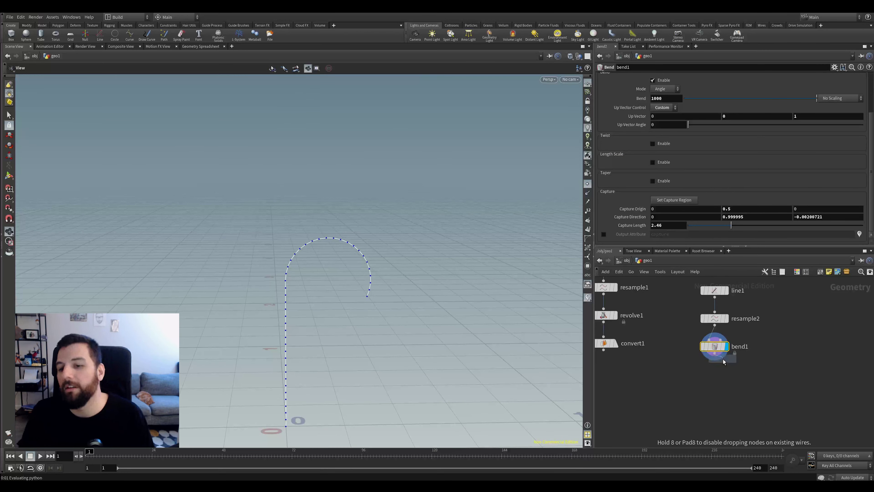
{"action": "left_click", "coordinate": [722, 374]}
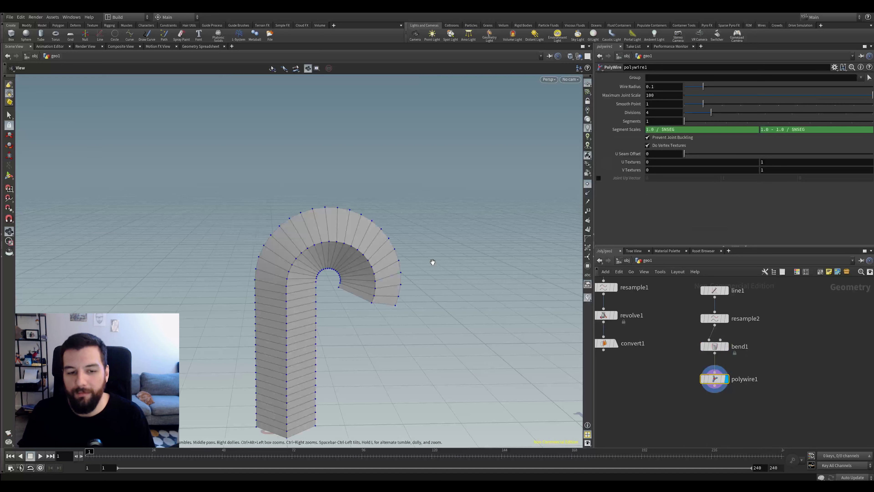
{"action": "key", "text": "w"}
{"action": "mouse_move", "coordinate": [428, 253]}
{"action": "left_mouse_down"}
{"action": "mouse_move", "coordinate": [432, 268]}
{"action": "mouse_move", "coordinate": [411, 273]}
{"action": "mouse_move", "coordinate": [271, 254]}
{"action": "mouse_move", "coordinate": [234, 270]}
{"action": "mouse_move", "coordinate": [444, 217]}
{"action": "left_mouse_up"}
{"action": "key", "text": "w"}
{"action": "scroll", "coordinate": [666, 336], "scroll_direction": "down", "scroll_amount": 3}
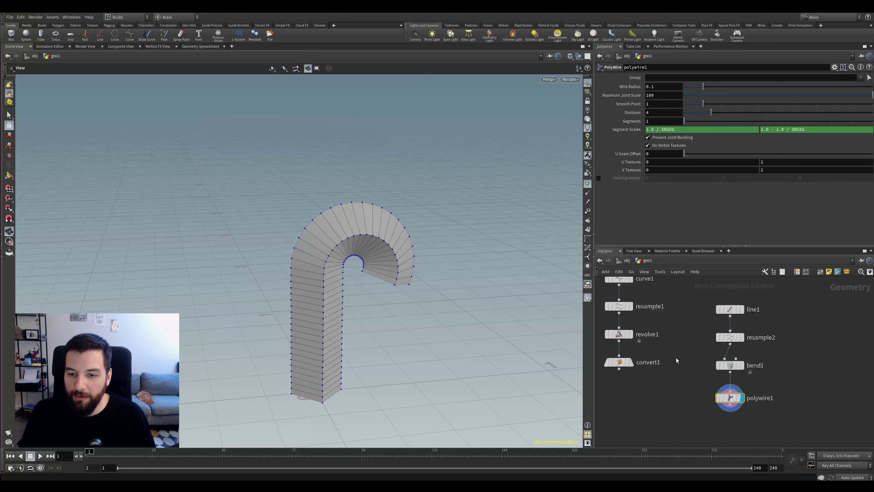
Step: Try thickening the goblet profile by feeding resample1 into polywire1, then reconnect bend1 as polywire1's input
{"action": "left_click", "coordinate": [636, 326]}
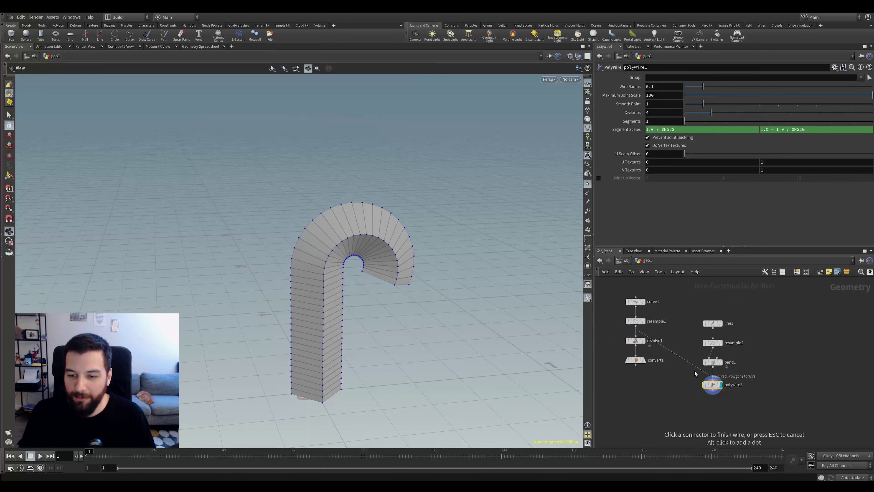
{"action": "left_click", "coordinate": [712, 378]}
{"action": "left_click_drag", "start_coordinate": [431, 225], "coordinate": [291, 240]}
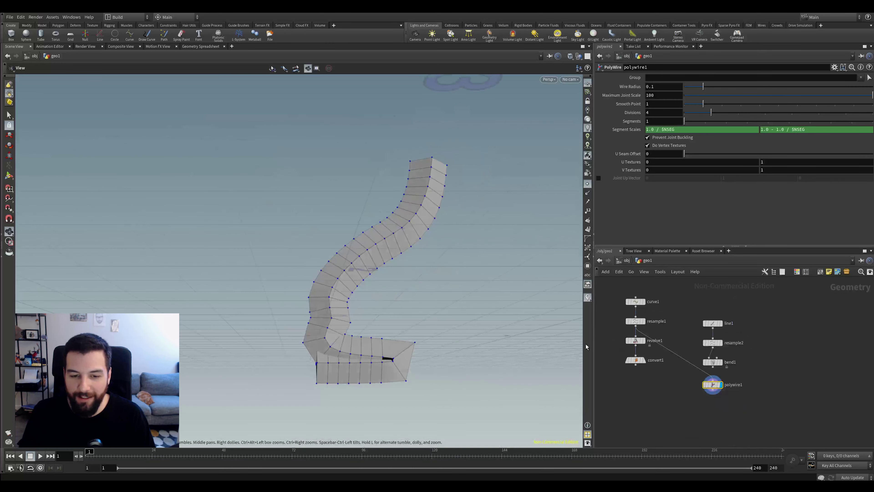
{"action": "left_click_drag", "start_coordinate": [720, 371], "coordinate": [713, 379]}
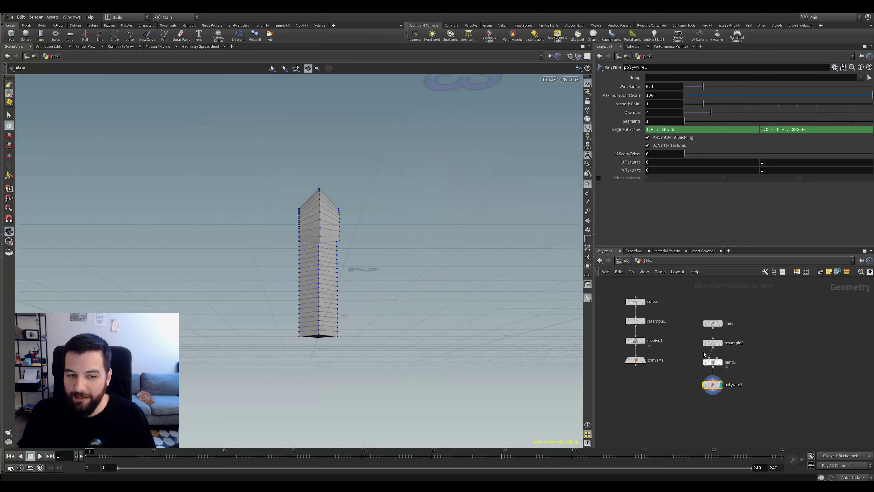
Step: Set polywire1's divisions to 10 and wire radius to 0.022, and show the hook shaded without wireframe
{"action": "left_click_drag", "start_coordinate": [406, 238], "coordinate": [439, 213]}
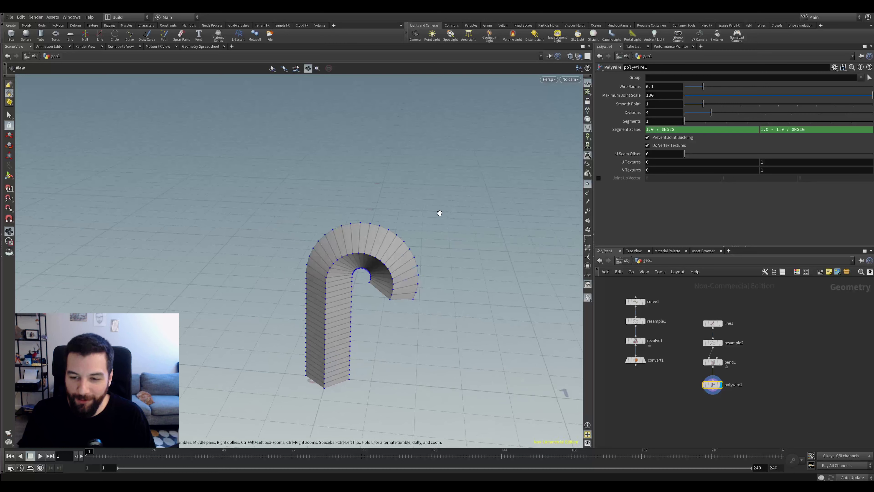
{"action": "middle_click_drag", "start_coordinate": [446, 237], "coordinate": [428, 212]}
{"action": "right_click", "coordinate": [410, 217]}
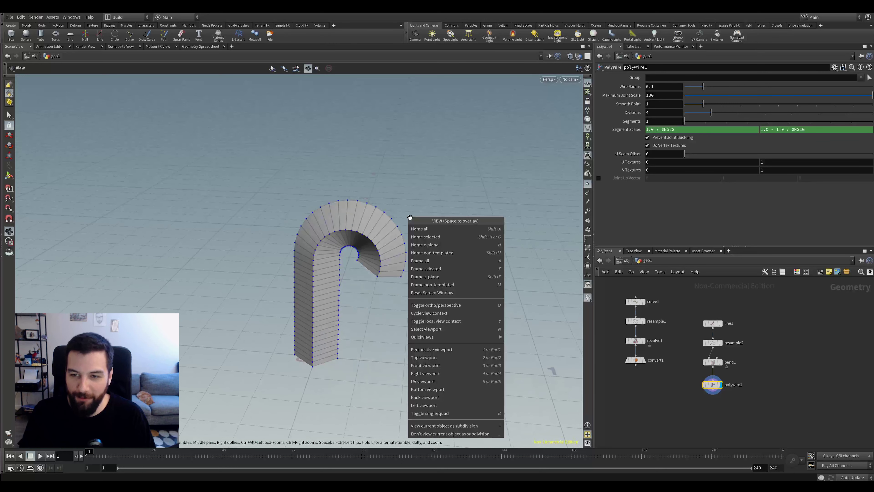
{"action": "left_click", "coordinate": [360, 200]}
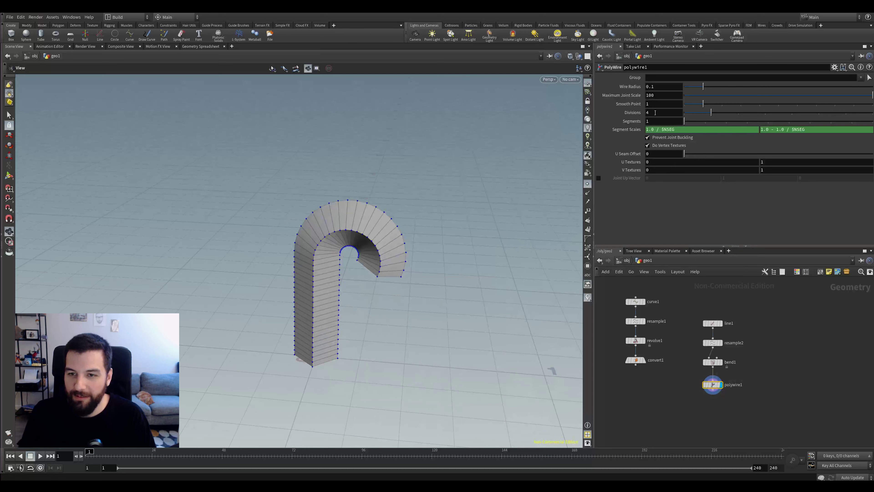
{"action": "left_click_drag", "start_coordinate": [711, 113], "coordinate": [872, 114]}
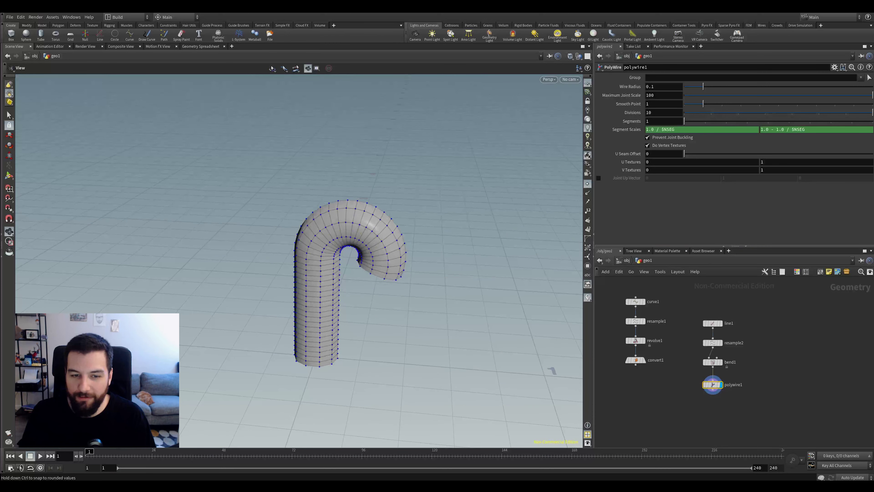
{"action": "mouse_move", "coordinate": [490, 241]}
{"action": "left_mouse_down"}
{"action": "mouse_move", "coordinate": [496, 185]}
{"action": "mouse_move", "coordinate": [489, 231]}
{"action": "left_mouse_up"}
{"action": "left_click_drag", "start_coordinate": [706, 89], "coordinate": [688, 88]}
{"action": "left_click_drag", "start_coordinate": [476, 201], "coordinate": [430, 207]}
{"action": "mouse_move", "coordinate": [564, 190]}
{"action": "left_mouse_down"}
{"action": "mouse_move", "coordinate": [426, 200]}
{"action": "mouse_move", "coordinate": [447, 176]}
{"action": "left_mouse_up"}
{"action": "key", "text": "shift+w"}
{"action": "mouse_move", "coordinate": [377, 214]}
{"action": "left_mouse_down"}
{"action": "mouse_move", "coordinate": [379, 199]}
{"action": "mouse_move", "coordinate": [440, 171]}
{"action": "mouse_move", "coordinate": [394, 255]}
{"action": "mouse_move", "coordinate": [402, 266]}
{"action": "left_mouse_up"}
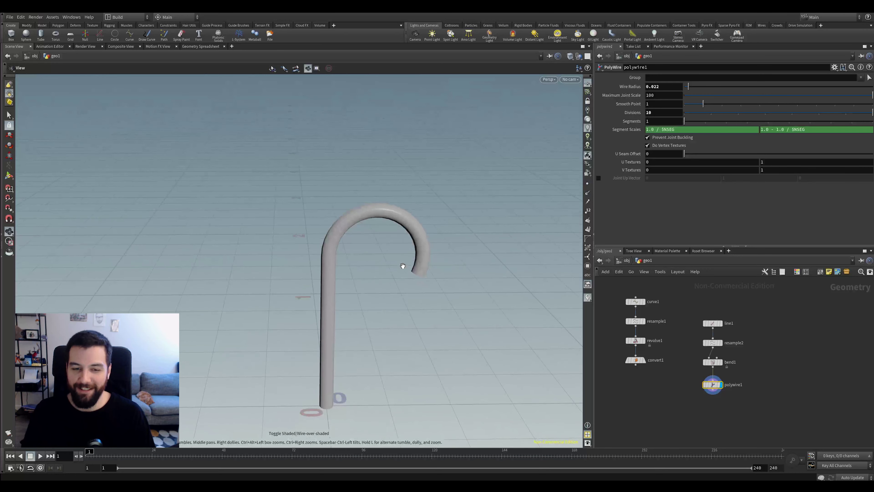
Step: Move line1 slightly up in the network, then display line1 and resample2 in turn
{"action": "scroll", "coordinate": [746, 325], "scroll_direction": "up", "scroll_amount": 2}
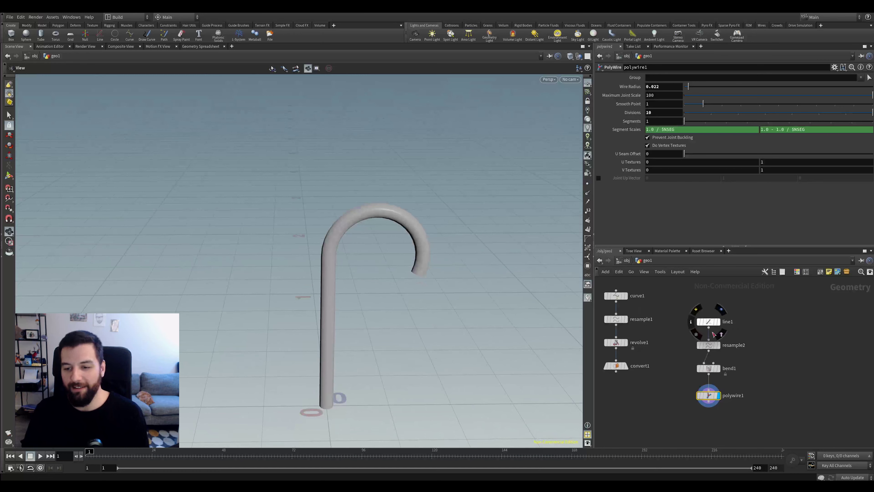
{"action": "left_click_drag", "start_coordinate": [712, 327], "coordinate": [706, 306]}
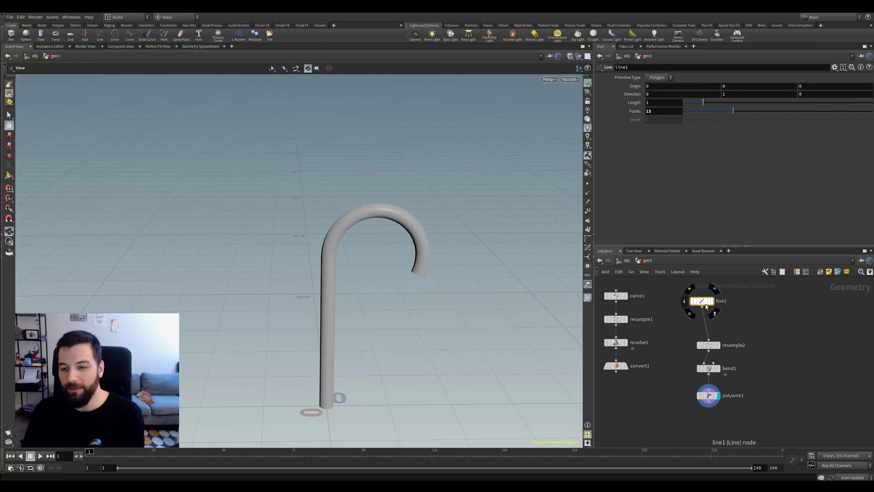
{"action": "left_click", "coordinate": [711, 301]}
{"action": "key", "text": "Return"}
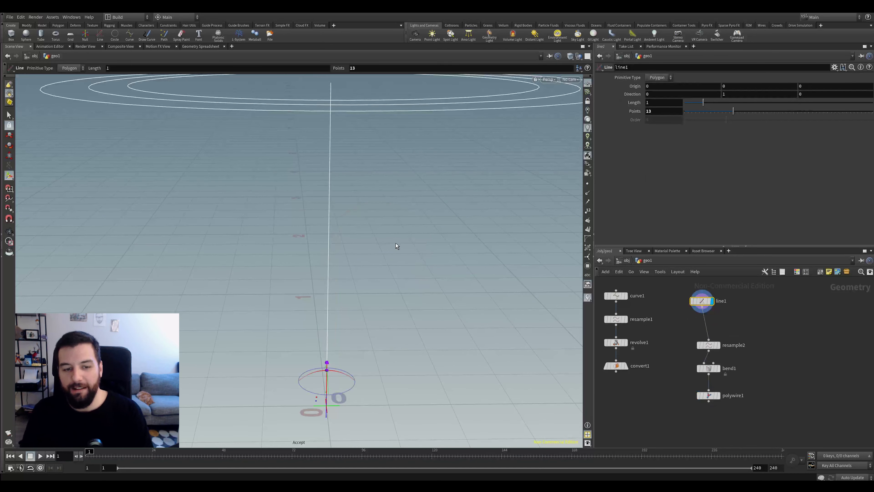
{"action": "key", "text": "Escape"}
{"action": "left_click", "coordinate": [709, 344]}
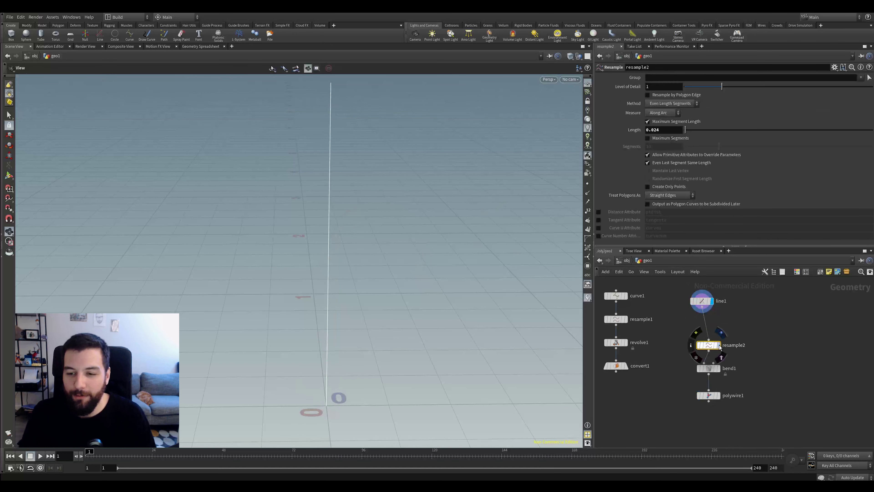
{"action": "left_click", "coordinate": [718, 345]}
{"action": "key", "text": "Return"}
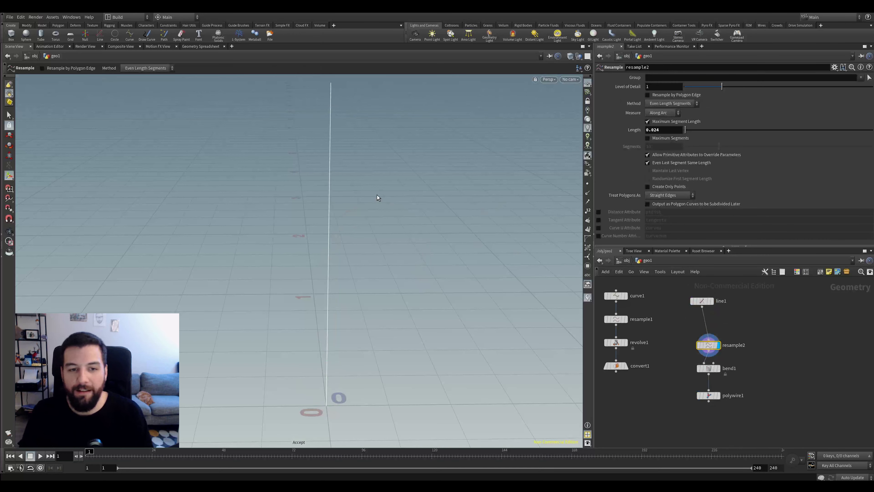
Step: Select points 36-38 near the upper end of the resampled line and move them about 0.12 in Z with an Edit node
{"action": "key", "text": "s"}
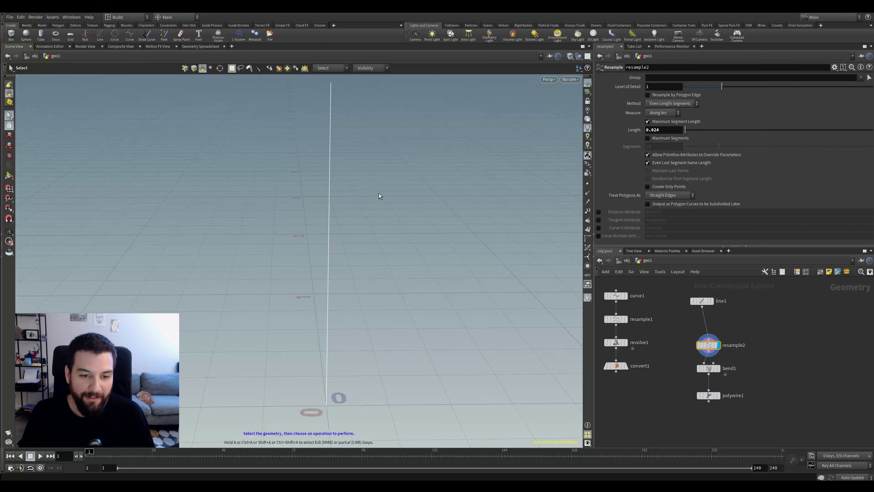
{"action": "right_click", "coordinate": [10, 94]}
{"action": "left_click", "coordinate": [23, 104]}
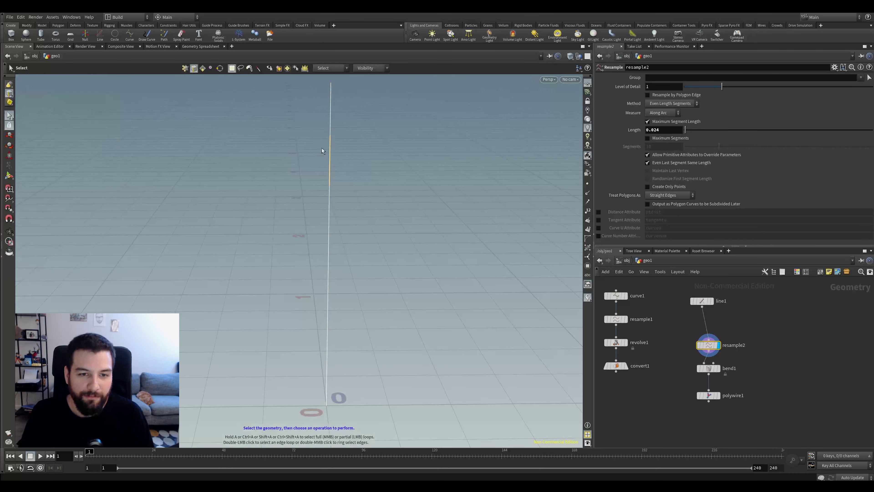
{"action": "key", "text": "2"}
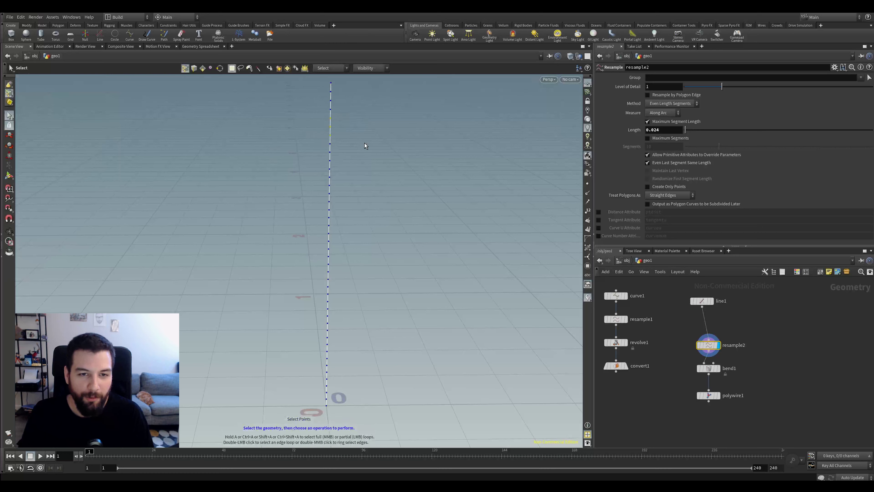
{"action": "left_click_drag", "start_coordinate": [338, 117], "coordinate": [356, 171], "text": "alt"}
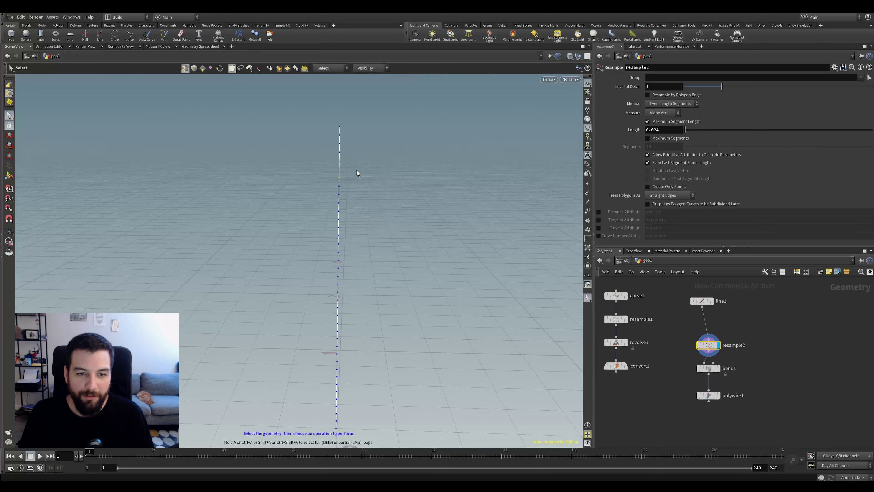
{"action": "key", "text": "t"}
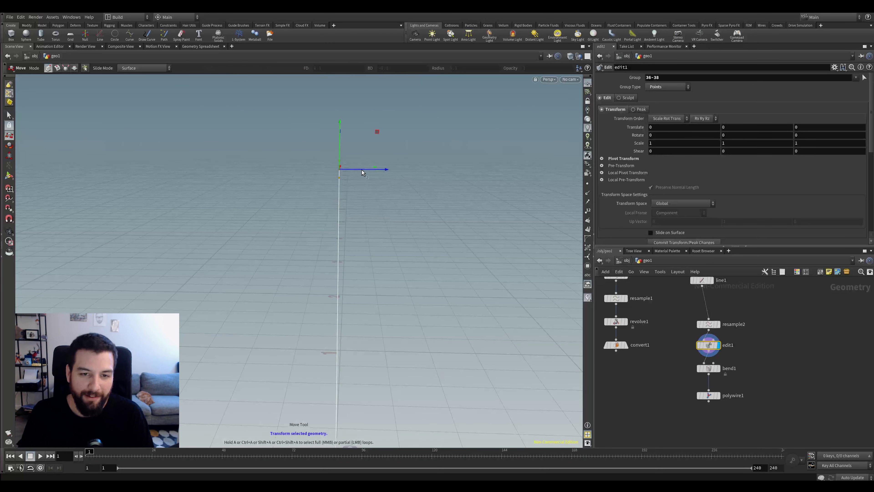
{"action": "left_click_drag", "start_coordinate": [399, 171], "coordinate": [411, 171]}
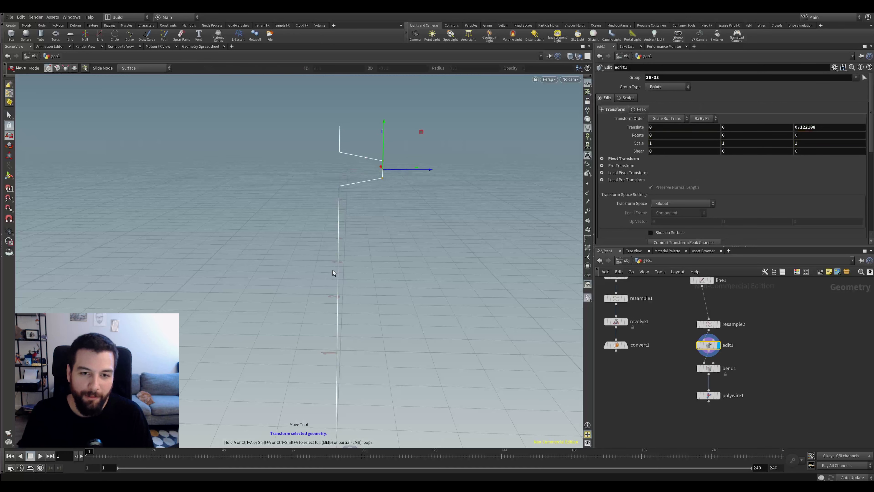
Step: Undo the points' translation and add a Soft Transform node for the same points below edit1
{"action": "scroll", "coordinate": [666, 172], "scroll_direction": "down", "scroll_amount": 1}
{"action": "scroll", "coordinate": [657, 173], "scroll_direction": "down", "scroll_amount": 3}
{"action": "scroll", "coordinate": [657, 173], "scroll_direction": "up", "scroll_amount": 4}
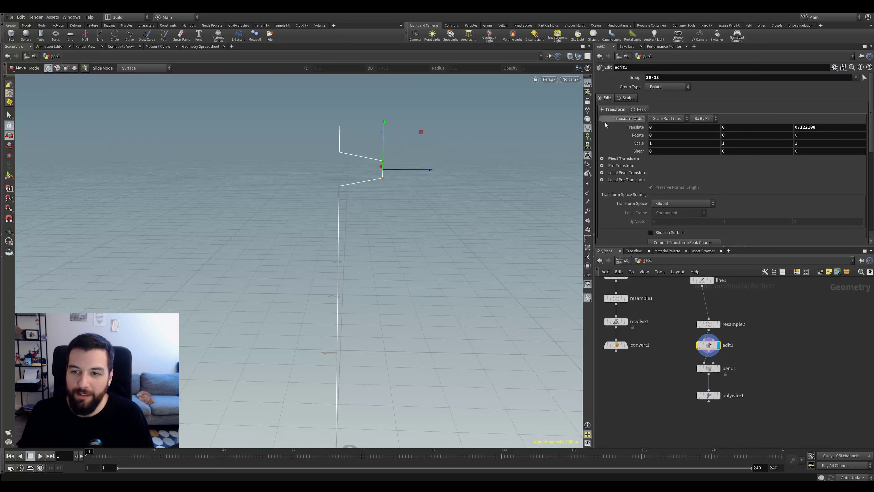
{"action": "key", "text": "ctrl+z"}
{"action": "key", "text": "Tab"}
{"action": "type", "text": "sof"}
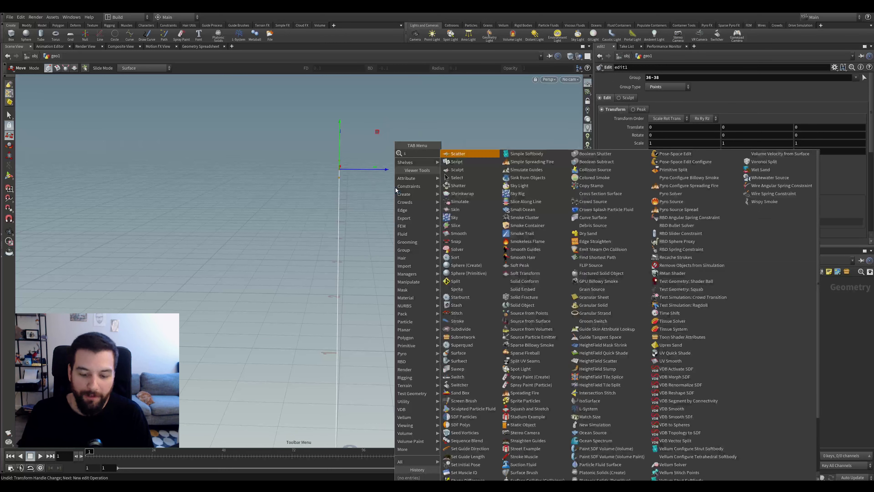
{"action": "key", "text": "Down"}
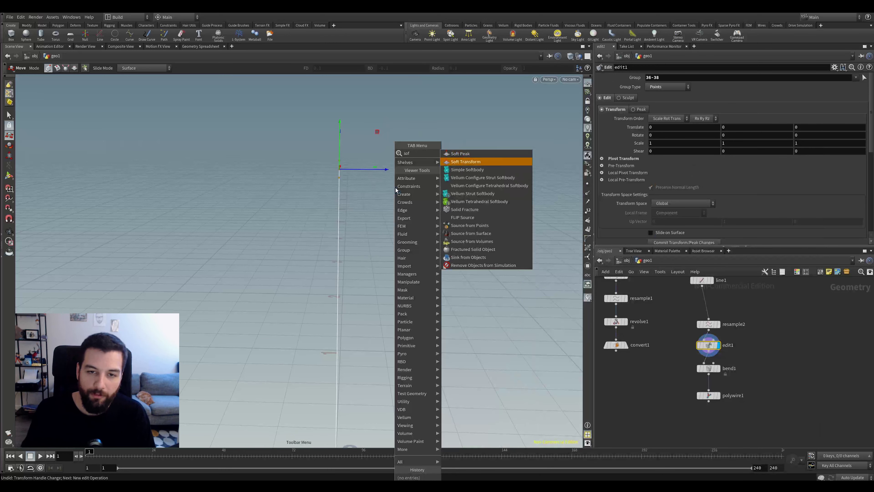
{"action": "key", "text": "Return"}
Step: Translate the points in softtransform1 by -0.1 in Y and about 0.27 in Z, with a soft radius of 0.119
{"action": "left_click_drag", "start_coordinate": [365, 171], "coordinate": [373, 172]}
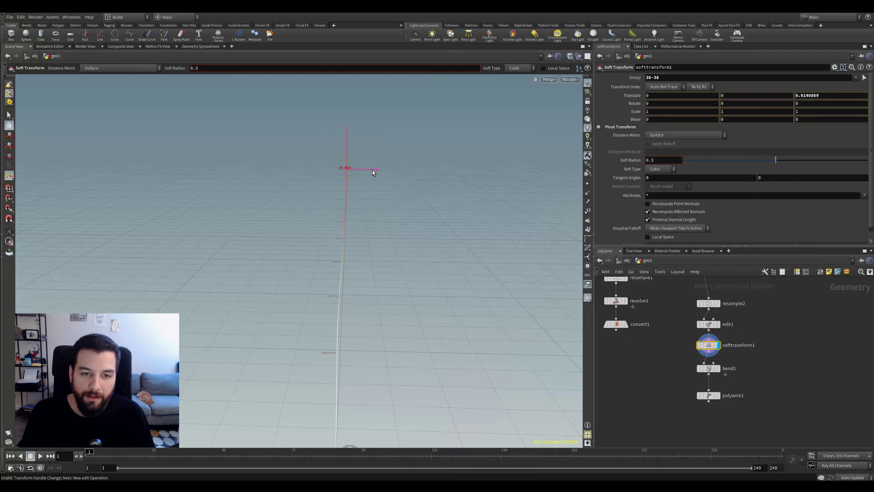
{"action": "left_click_drag", "start_coordinate": [462, 191], "coordinate": [465, 191]}
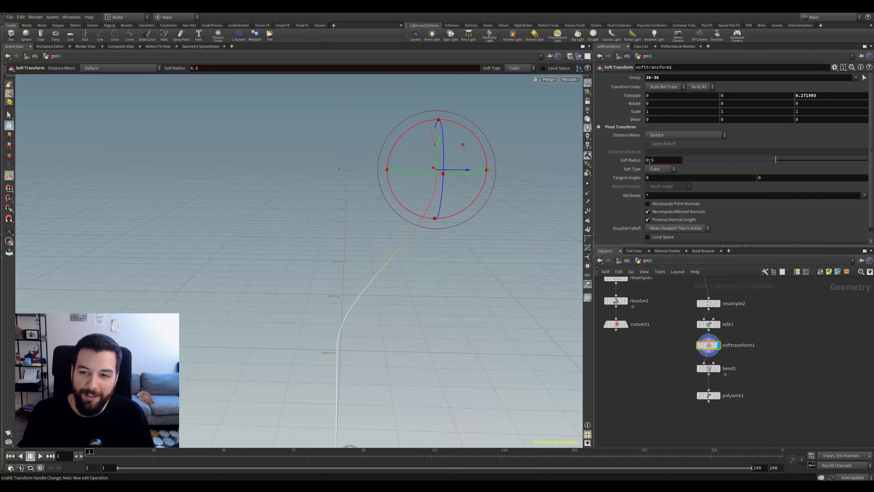
{"action": "left_click_drag", "start_coordinate": [778, 162], "coordinate": [749, 162]}
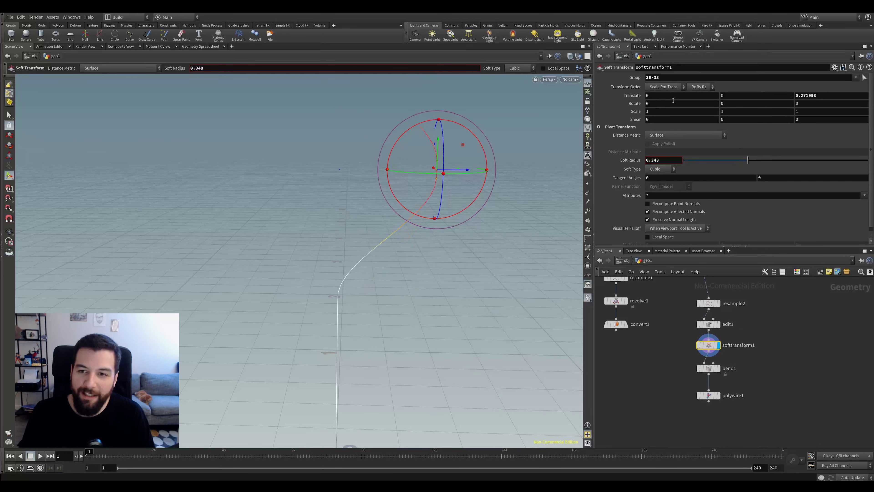
{"action": "left_click_drag", "start_coordinate": [732, 163], "coordinate": [705, 163]}
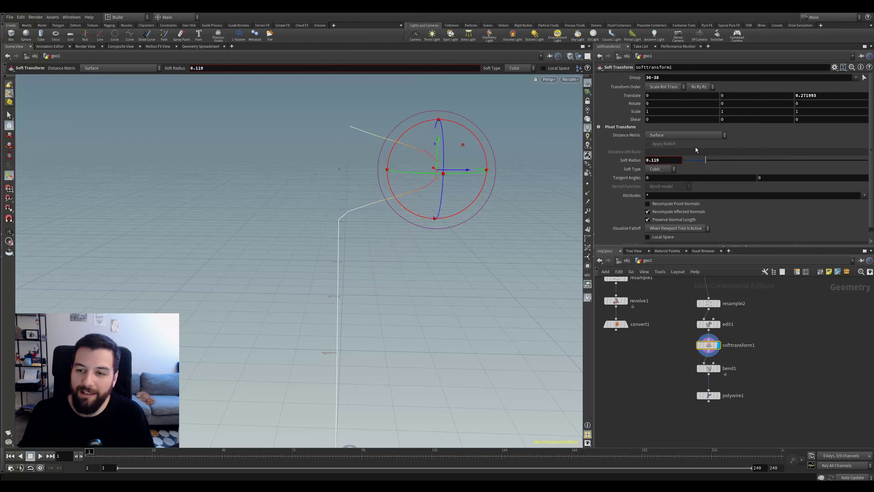
{"action": "middle_click_drag", "start_coordinate": [753, 95], "coordinate": [708, 96]}
Step: Overlay polywire1's tube in wireframe and bypass bend1 to inspect the tube along the soft-transformed line
{"action": "left_click", "coordinate": [716, 395]}
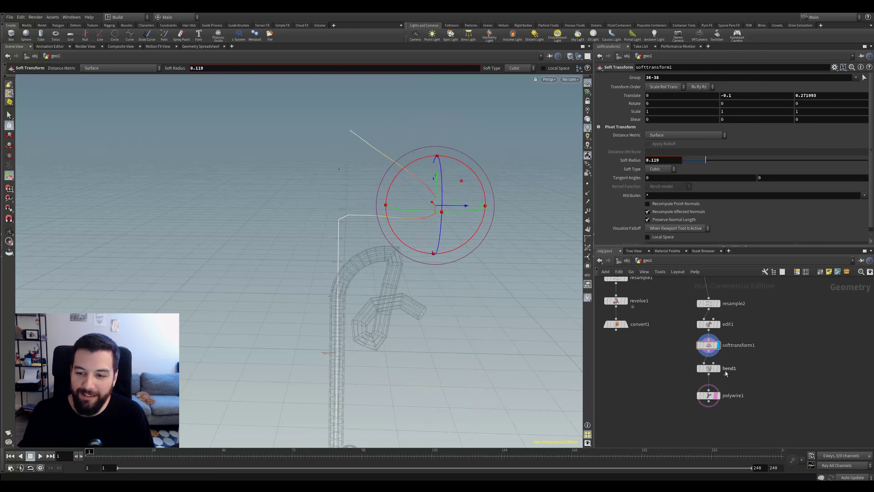
{"action": "left_click", "coordinate": [699, 368]}
{"action": "key", "text": "Escape"}
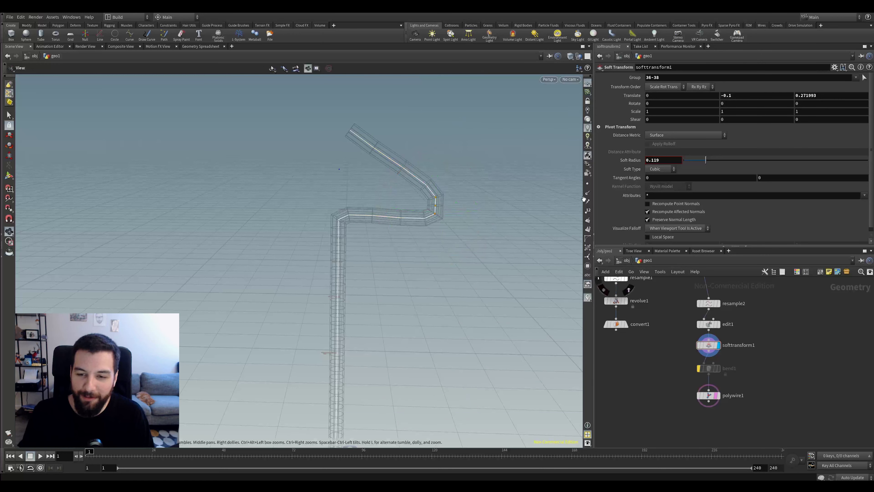
{"action": "left_click", "coordinate": [718, 398]}
{"action": "left_click", "coordinate": [718, 398]}
{"action": "left_click", "coordinate": [716, 399]}
{"action": "left_click", "coordinate": [717, 398]}
{"action": "left_click_drag", "start_coordinate": [364, 280], "coordinate": [339, 256]}
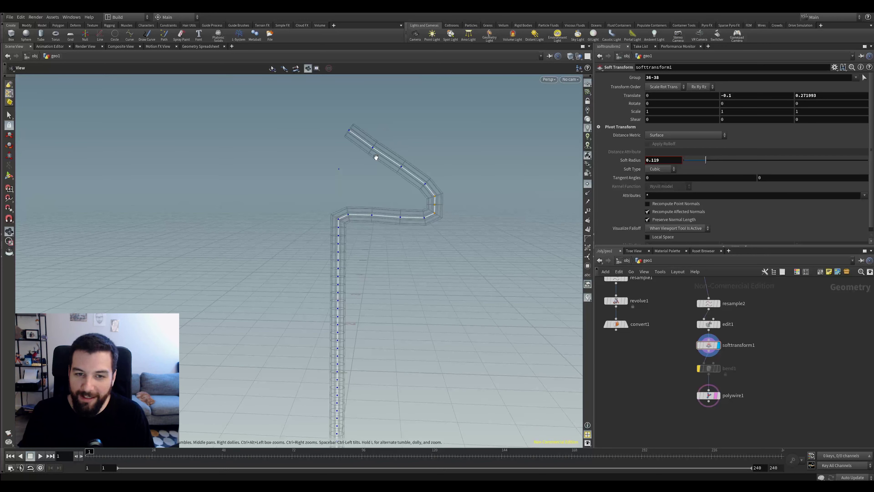
{"action": "scroll", "coordinate": [733, 351], "scroll_direction": "up", "scroll_amount": 2}
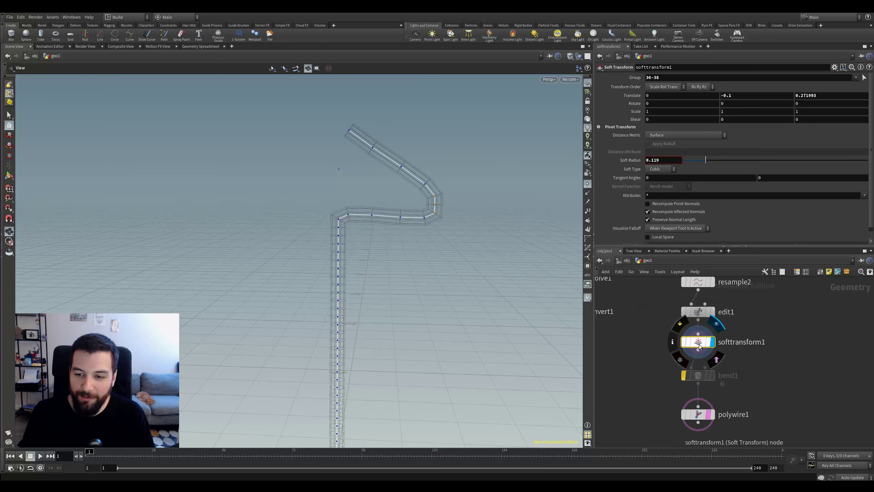
Step: Re-enable and display bend1, then compare the curve with softtransform1 on and off, leaving softtransform1 bypassed
{"action": "left_click", "coordinate": [713, 377]}
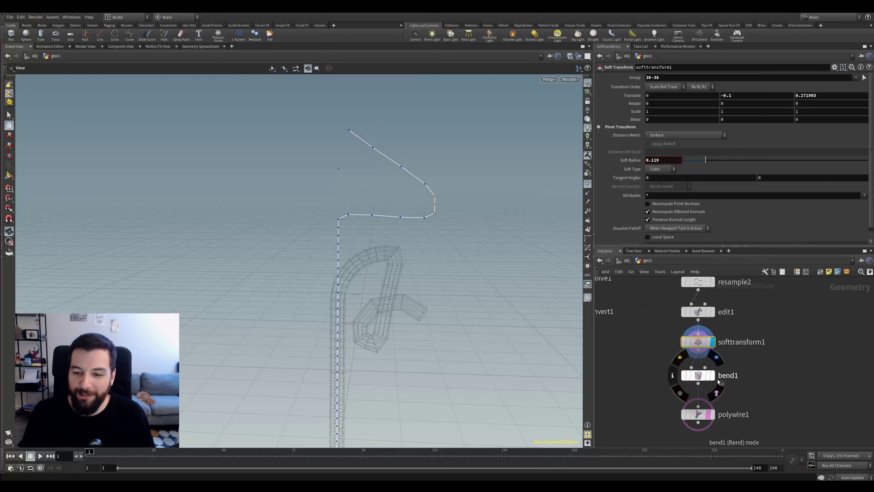
{"action": "left_click", "coordinate": [712, 377]}
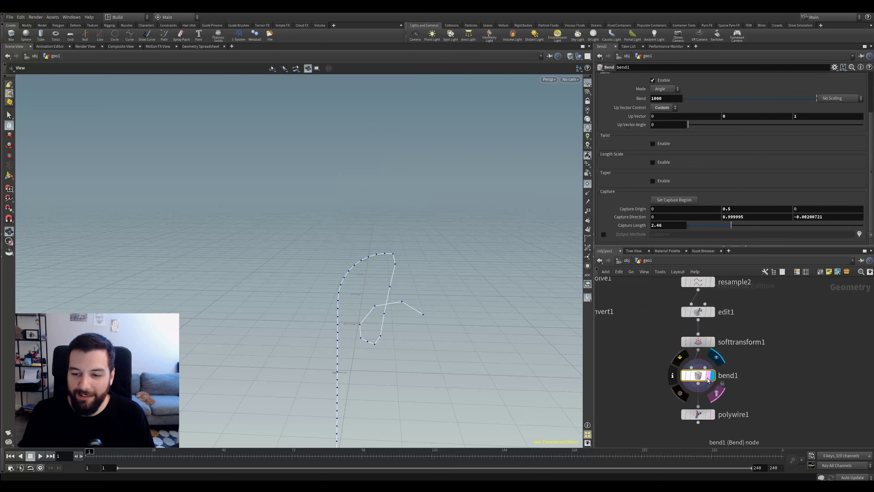
{"action": "left_click", "coordinate": [713, 342]}
{"action": "left_click", "coordinate": [712, 376]}
{"action": "left_click", "coordinate": [684, 345]}
{"action": "left_click", "coordinate": [683, 344]}
{"action": "left_click", "coordinate": [683, 343]}
{"action": "left_click", "coordinate": [683, 343]}
Step: Select the whole chain from line1 to polywire1 and arrange its nodes in an even column
{"action": "scroll", "coordinate": [718, 420], "scroll_direction": "down", "scroll_amount": 5}
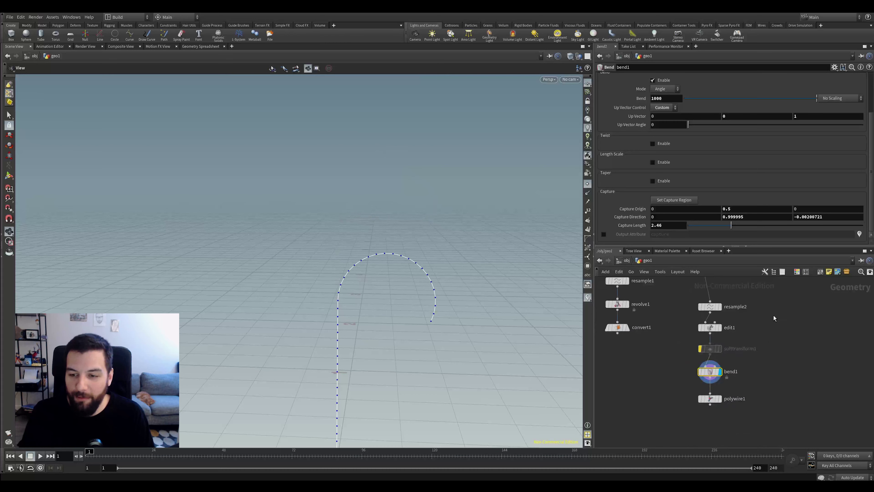
{"action": "left_click_drag", "start_coordinate": [741, 291], "coordinate": [692, 428]}
{"action": "scroll", "coordinate": [671, 348], "scroll_direction": "up", "scroll_amount": 3}
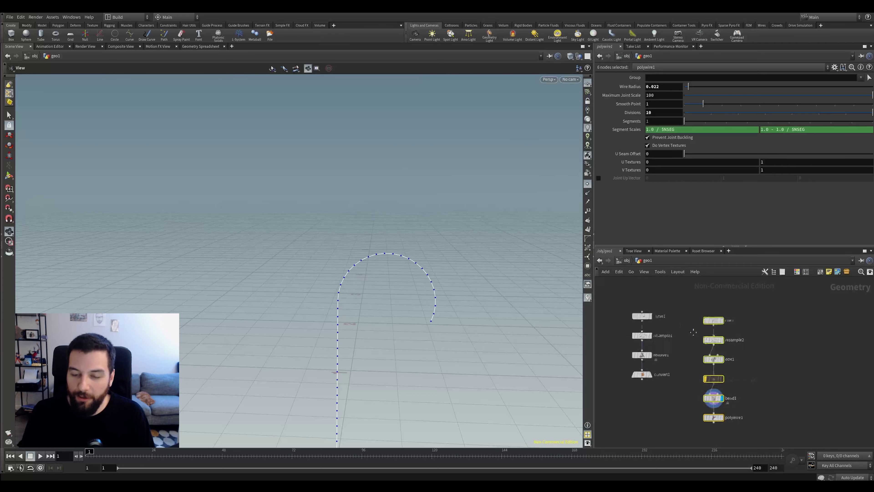
Step: Display convert1 and inspect the goblet with wireframe drawn over the shading
{"action": "left_click", "coordinate": [651, 391]}
{"action": "middle_click_drag", "start_coordinate": [677, 404], "coordinate": [694, 380]}
{"action": "key", "text": "w"}
{"action": "key", "text": "w"}
{"action": "key", "text": "shift+w"}
{"action": "left_click_drag", "start_coordinate": [408, 265], "coordinate": [439, 270]}
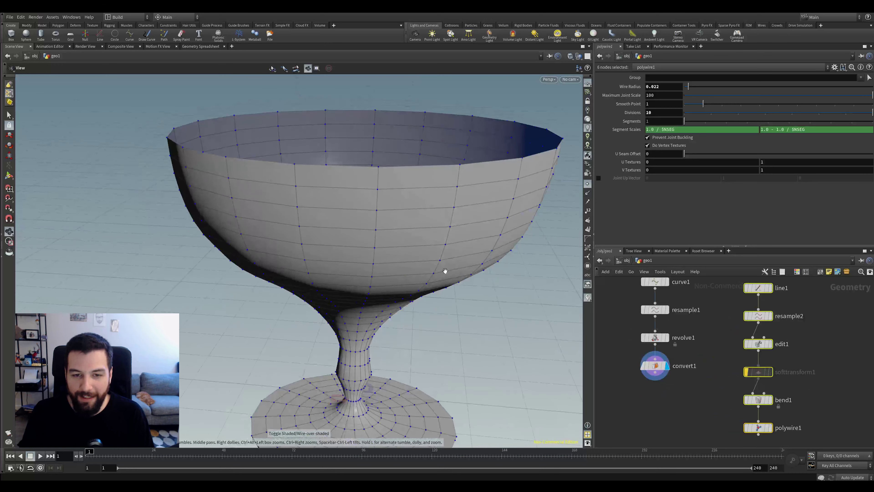
Step: Examine the goblet's profile from the side and from above the rim, switching between wireframe and shaded display
{"action": "middle_click_drag", "start_coordinate": [439, 270], "coordinate": [415, 235]}
{"action": "left_click_drag", "start_coordinate": [415, 235], "coordinate": [406, 221]}
{"action": "right_click_drag", "start_coordinate": [406, 221], "coordinate": [408, 242]}
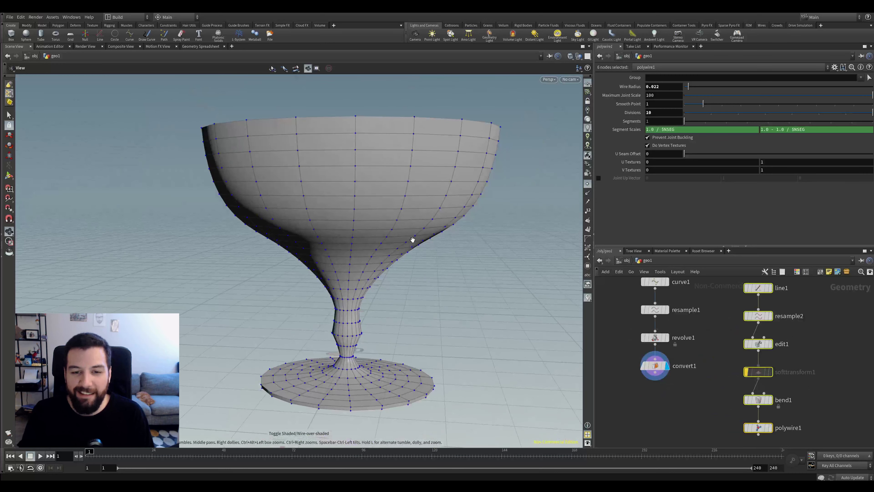
{"action": "key", "text": "w"}
{"action": "key", "text": "w"}
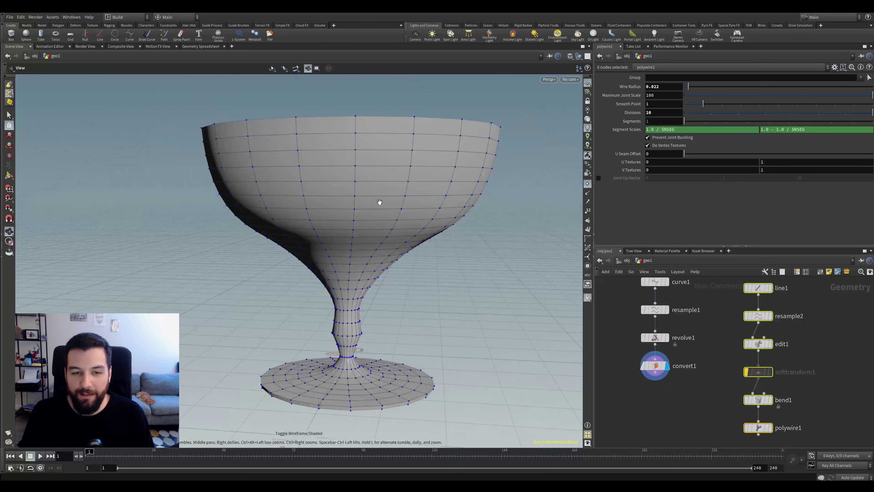
{"action": "left_click_drag", "start_coordinate": [376, 214], "coordinate": [388, 233]}
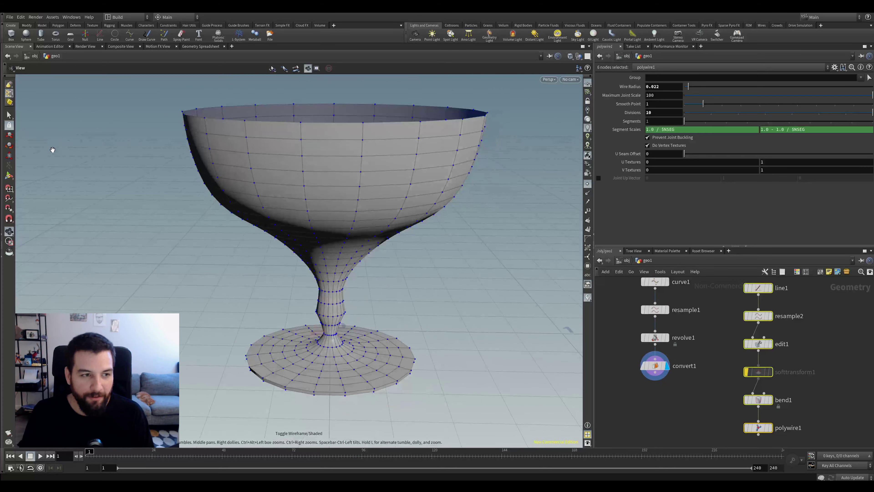
Step: Set the selection type to edges, select the convert1 node and activate geometry selection for the goblet
{"action": "right_click", "coordinate": [11, 93]}
{"action": "left_click", "coordinate": [27, 105]}
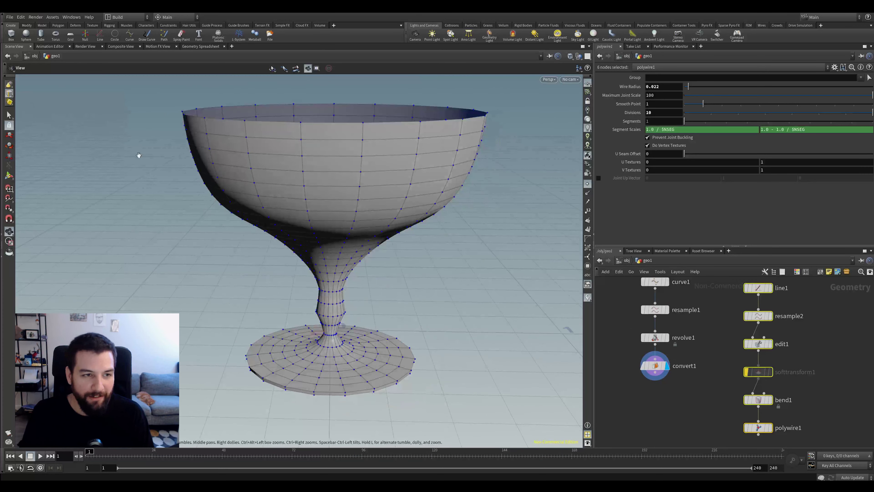
{"action": "key", "text": "s"}
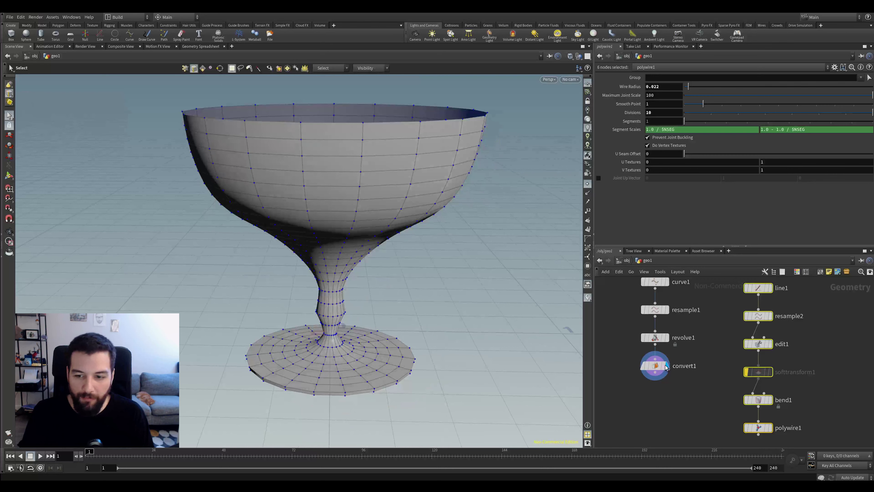
{"action": "left_click", "coordinate": [813, 349]}
{"action": "left_click", "coordinate": [655, 366]}
{"action": "key", "text": "Escape"}
{"action": "key", "text": "s"}
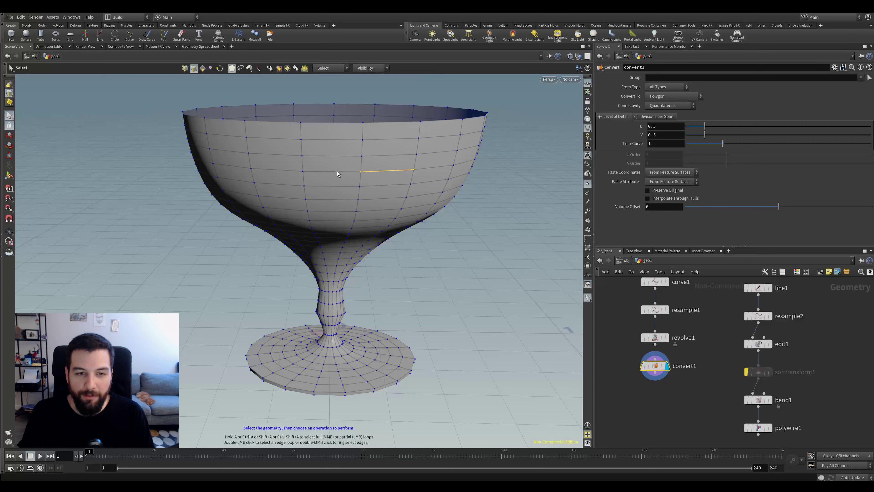
Step: Try selecting edges and edge loops around the goblet's bowl, then clear the selection
{"action": "left_click", "coordinate": [287, 169]}
{"action": "double_click", "coordinate": [346, 172]}
{"action": "left_click_drag", "start_coordinate": [365, 209], "coordinate": [385, 211], "text": "alt"}
{"action": "left_click", "coordinate": [380, 201]}
{"action": "double_click", "coordinate": [388, 202]}
{"action": "left_click", "coordinate": [402, 205]}
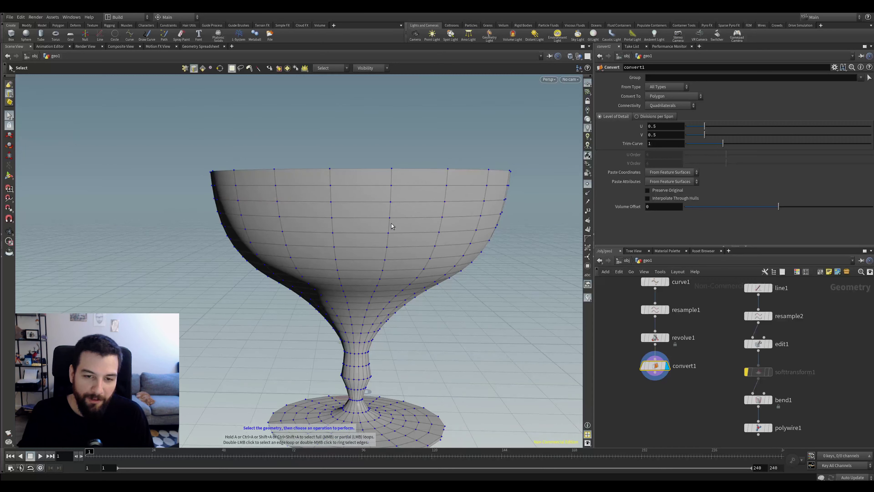
Step: Switch to primitive selection, pick faces on the bowl and select all faces of the goblet
{"action": "key", "text": "4"}
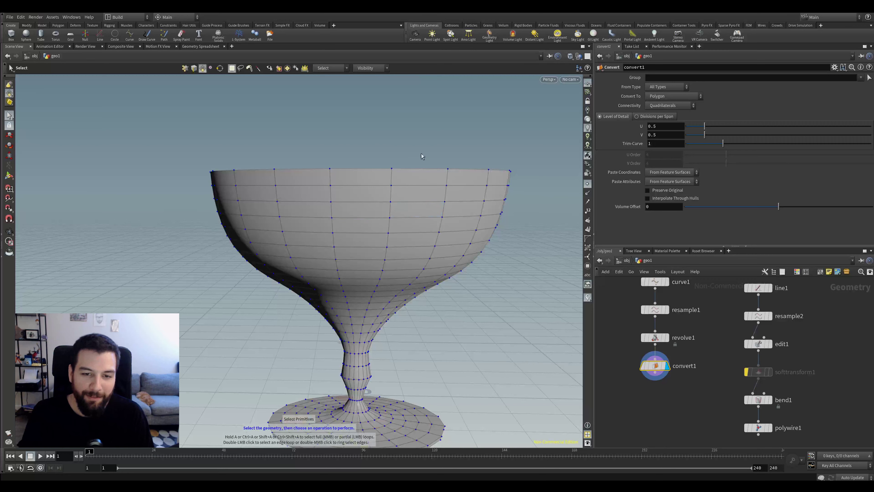
{"action": "left_click", "coordinate": [358, 210]}
{"action": "left_click", "coordinate": [416, 151]}
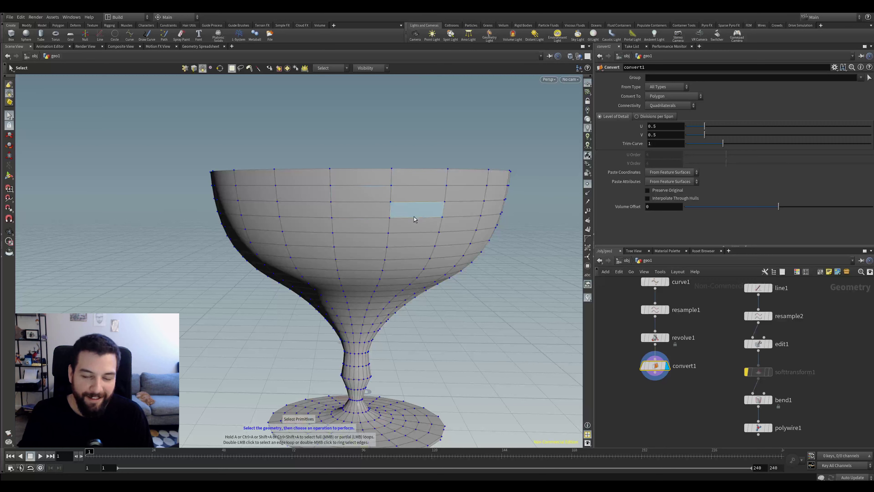
{"action": "double_click", "coordinate": [392, 217]}
{"action": "left_click", "coordinate": [384, 216]}
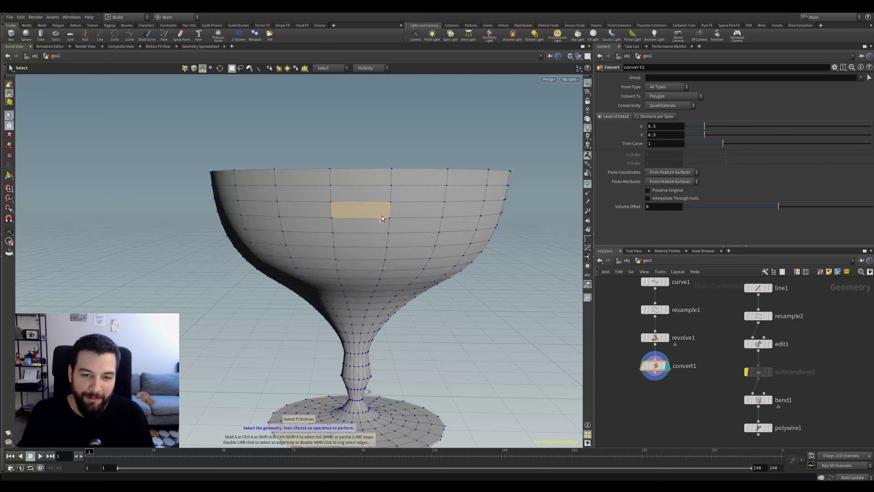
{"action": "double_click", "coordinate": [413, 228]}
{"action": "left_click_drag", "start_coordinate": [421, 250], "coordinate": [460, 204], "text": "alt"}
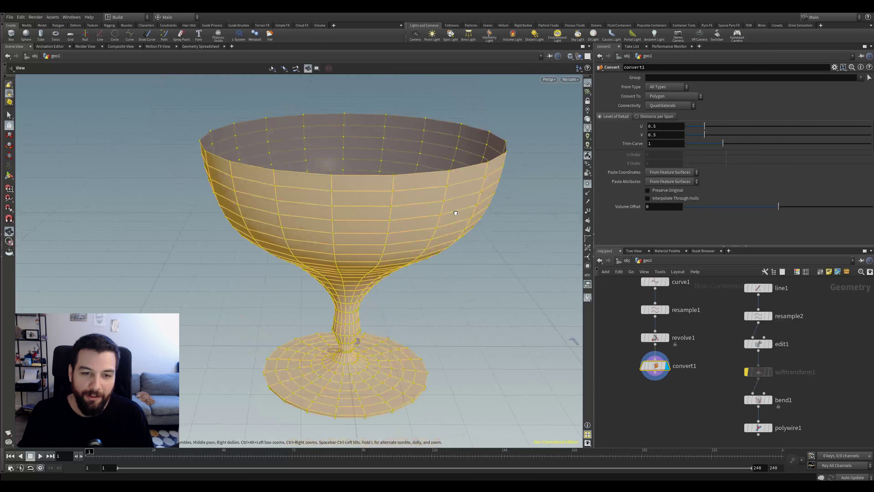
{"action": "left_click_drag", "start_coordinate": [405, 204], "coordinate": [413, 191], "text": "alt"}
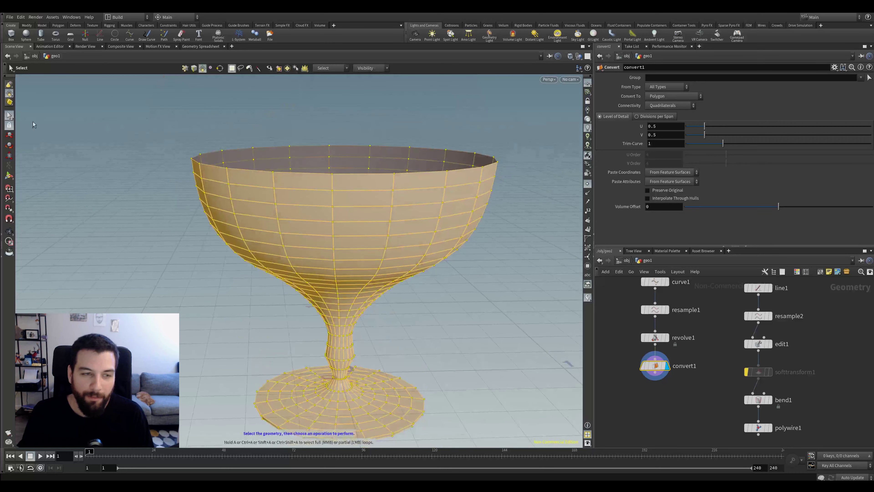
Step: Enable Select Groups or Connected Geometry and clear the goblet's face selection
{"action": "right_click", "coordinate": [13, 99]}
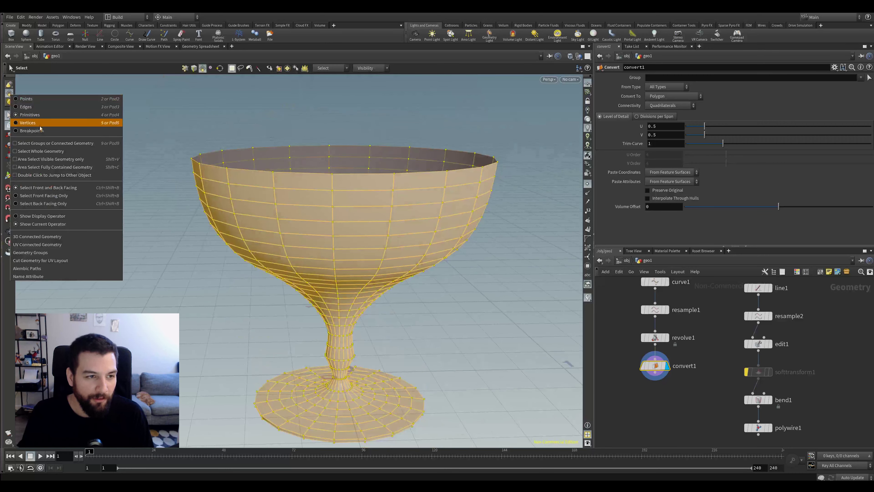
{"action": "left_click", "coordinate": [84, 145]}
{"action": "left_click", "coordinate": [277, 234]}
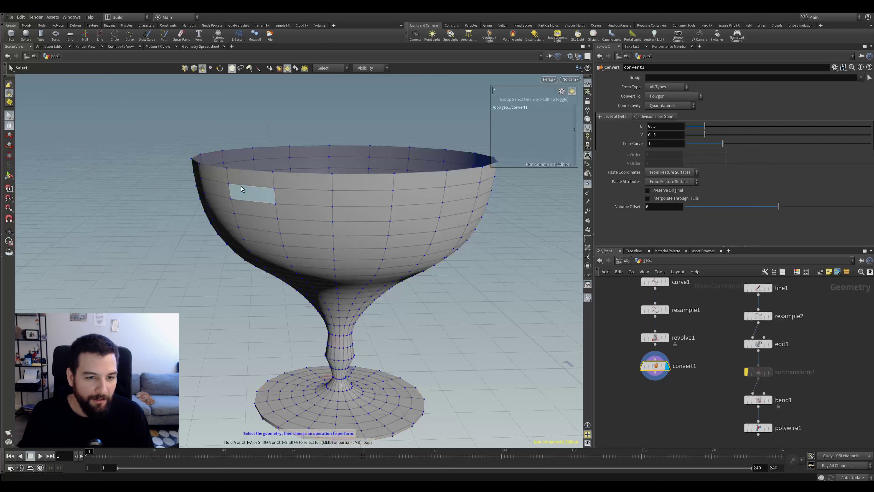
Step: Try Select Whole Geometry on the goblet, turn it off again and select one face inside the bowl
{"action": "right_click", "coordinate": [8, 95]}
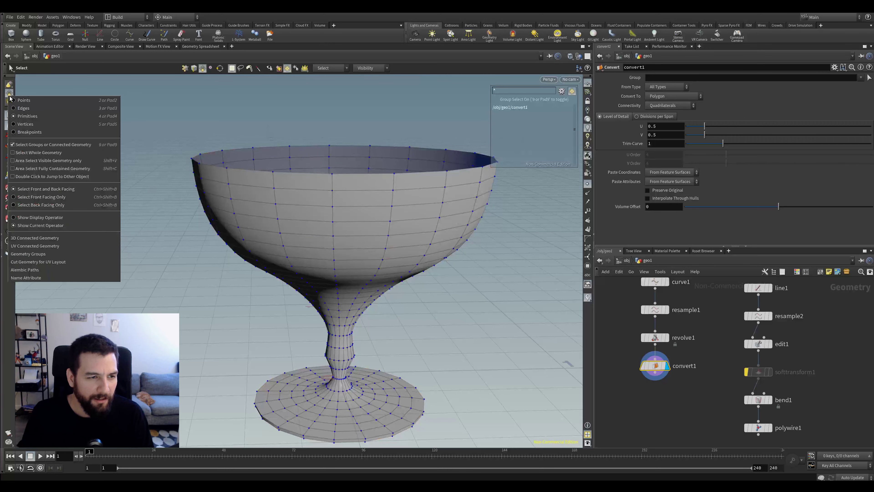
{"action": "left_click", "coordinate": [54, 154]}
{"action": "key", "text": "n"}
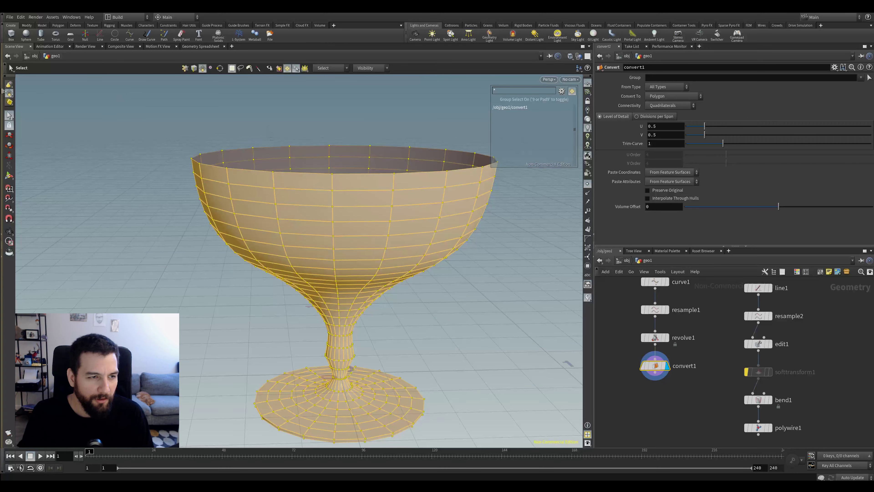
{"action": "right_click", "coordinate": [9, 93]}
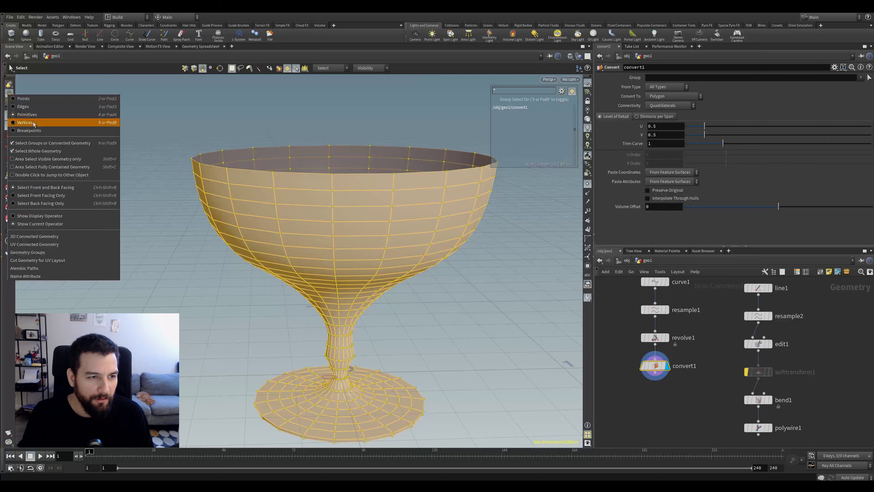
{"action": "left_click", "coordinate": [42, 152]}
{"action": "left_click", "coordinate": [426, 164]}
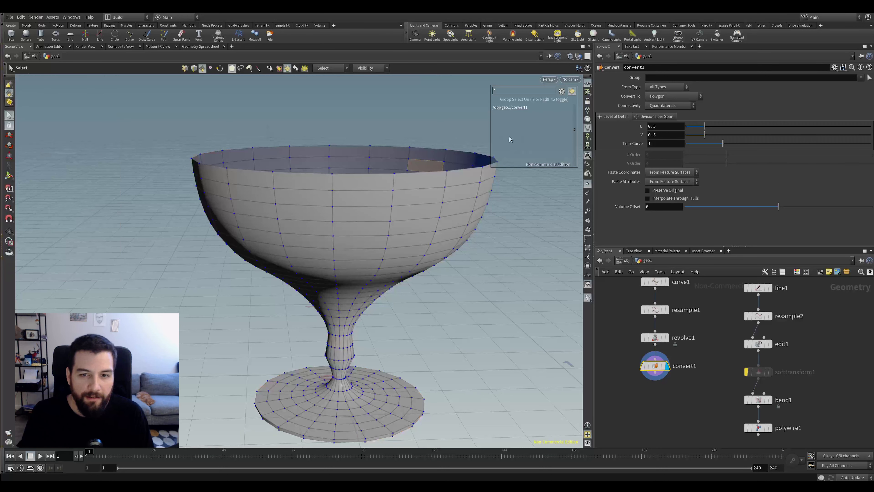
Step: Look through the group list's type and attribute options, then turn group selection off
{"action": "left_click", "coordinate": [562, 91]}
{"action": "left_click", "coordinate": [563, 92]}
{"action": "left_click", "coordinate": [563, 91]}
{"action": "mouse_move", "coordinate": [607, 234]}
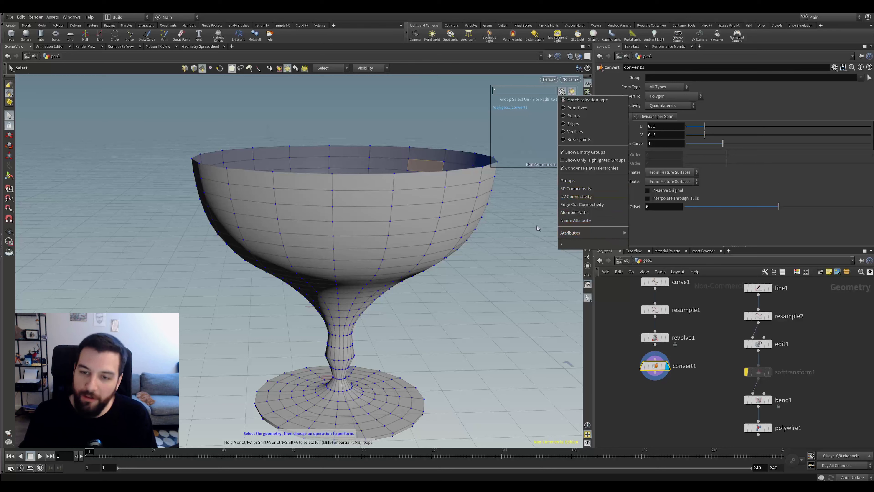
{"action": "left_click", "coordinate": [503, 232]}
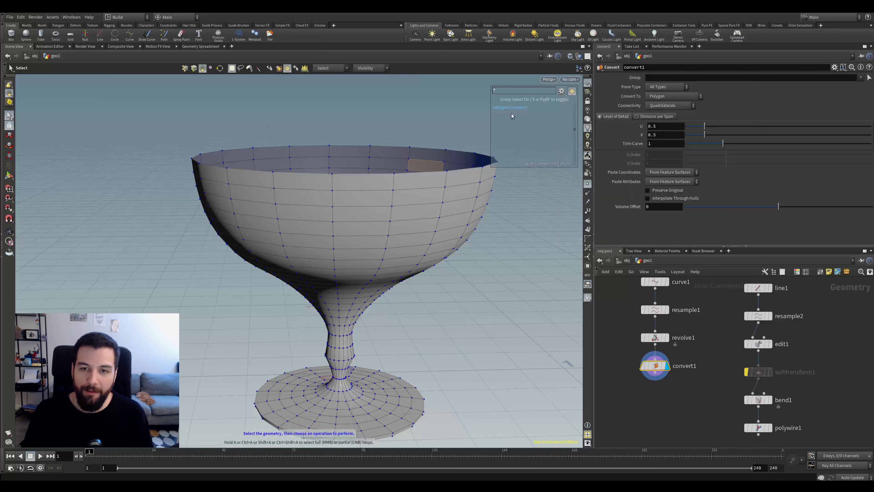
{"action": "key", "text": "9"}
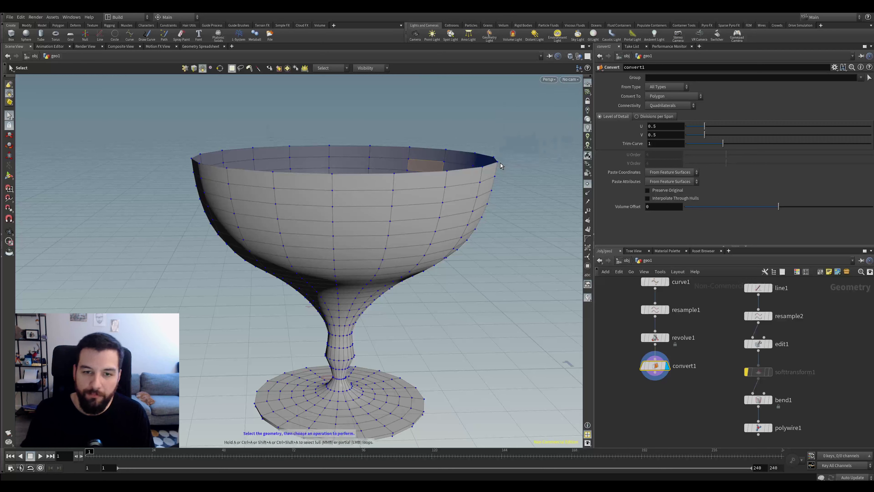
Step: Select a single face on the upper bowl and extend it to the full horizontal ring of faces
{"action": "left_click_drag", "start_coordinate": [510, 176], "coordinate": [381, 235]}
{"action": "left_click", "coordinate": [502, 249]}
{"action": "left_click", "coordinate": [398, 218]}
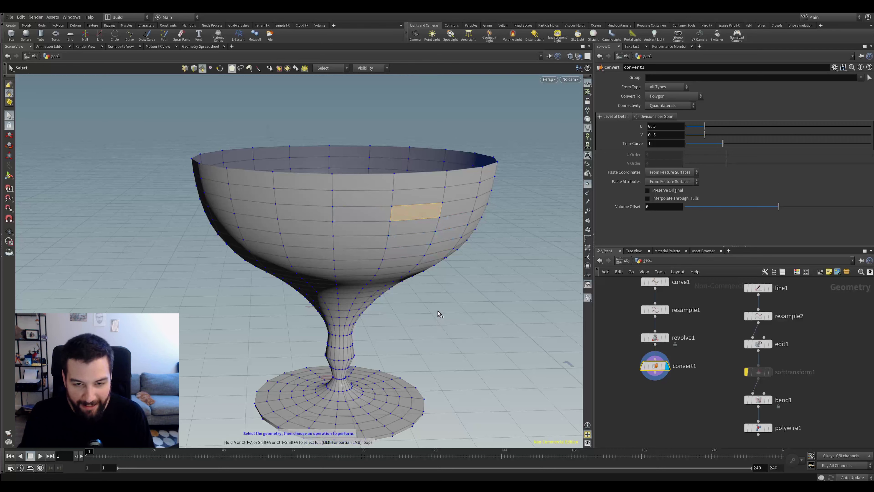
{"action": "key", "text": "a"}
{"action": "middle_click", "coordinate": [365, 217]}
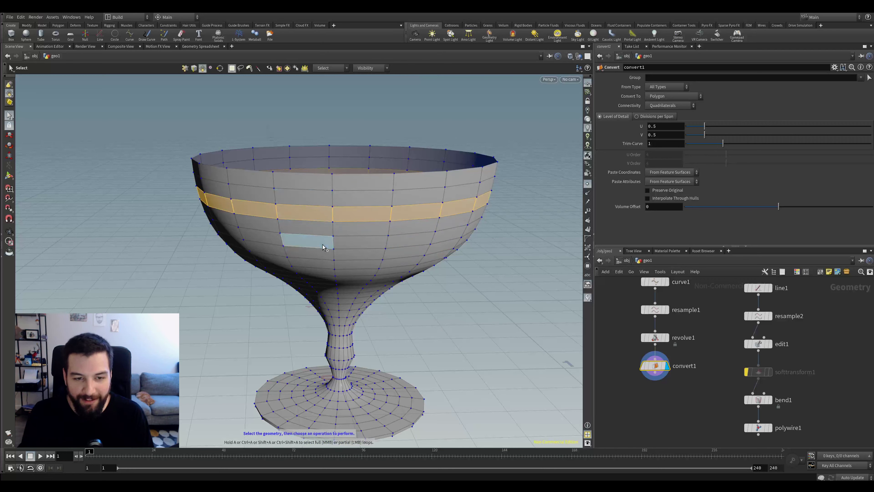
Step: Add three lower horizontal face rings to the selection, leaving a gap between the rings on the bowl
{"action": "key", "text": "shift+a"}
{"action": "middle_click", "coordinate": [347, 240]}
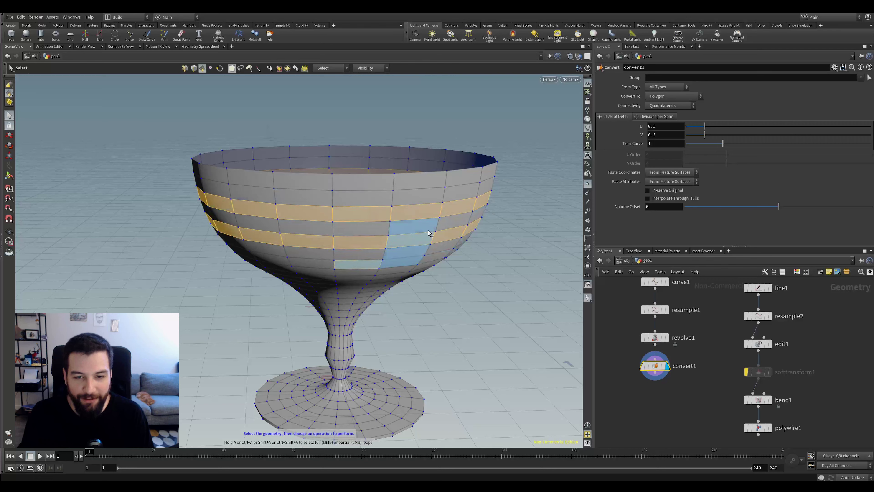
{"action": "key", "text": "shift+a"}
{"action": "middle_click", "coordinate": [320, 261]}
{"action": "key", "text": "shift+a"}
{"action": "middle_click", "coordinate": [332, 279]}
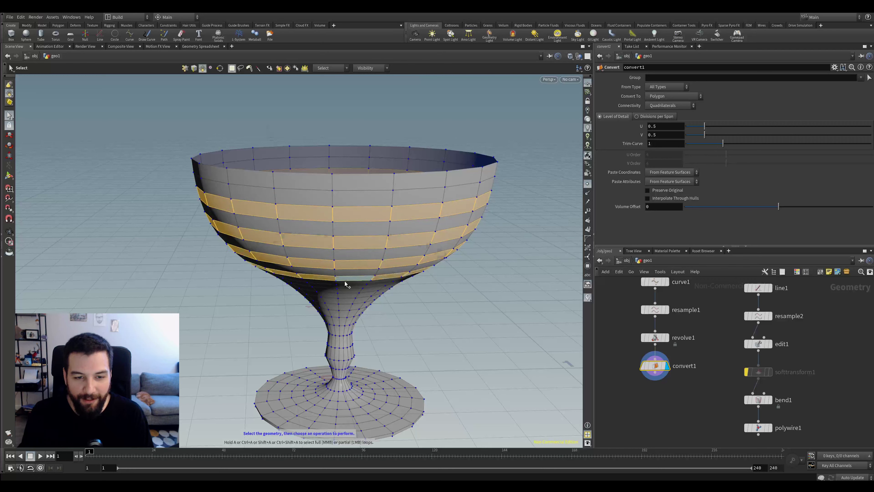
Step: Replace the selection with a vertical strip of faces from rim to foot and add a horizontal ring around the bowl
{"action": "left_click", "coordinate": [362, 195]}
{"action": "key", "text": "shift+a"}
{"action": "middle_click", "coordinate": [371, 214]}
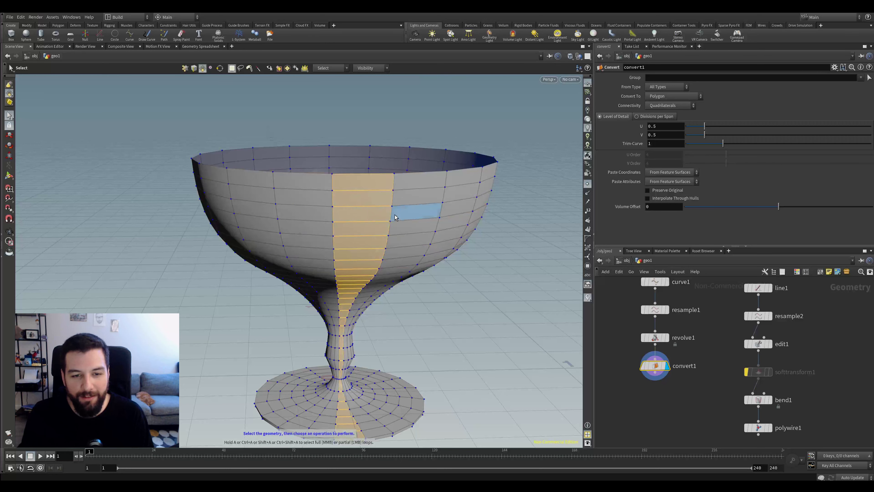
{"action": "key", "text": "shift+a"}
{"action": "middle_click", "coordinate": [277, 232]}
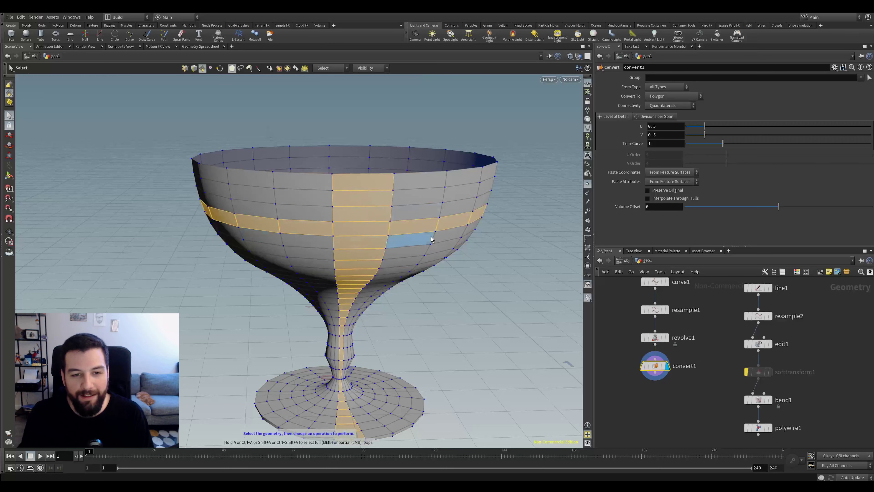
Step: Add two more horizontal face rings around the bowl, one below and one above the first, and extend the loop selection further
{"action": "left_click_drag", "start_coordinate": [429, 241], "coordinate": [427, 210]}
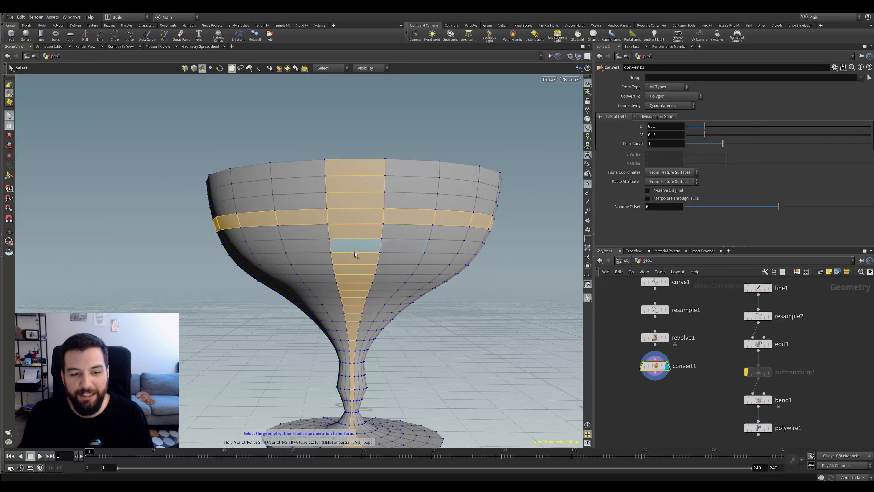
{"action": "key", "text": "shift+a"}
{"action": "middle_click", "coordinate": [293, 247]}
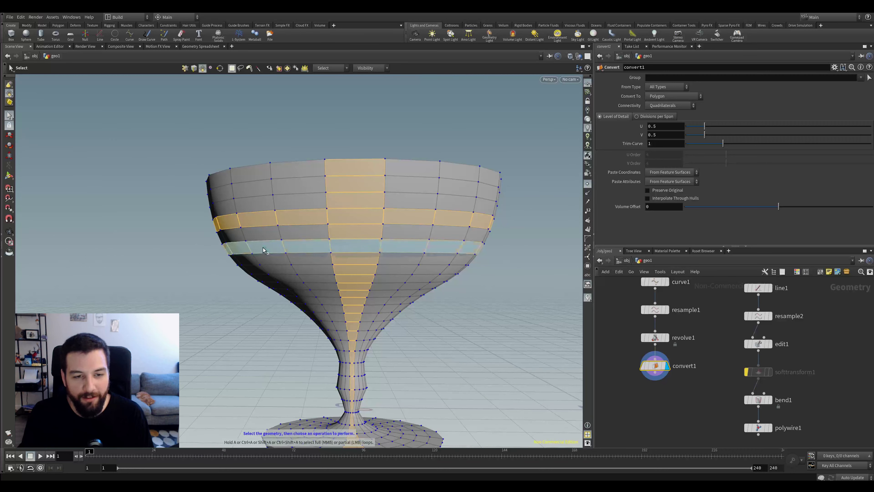
{"action": "key", "text": "shift+a"}
{"action": "middle_click", "coordinate": [264, 203]}
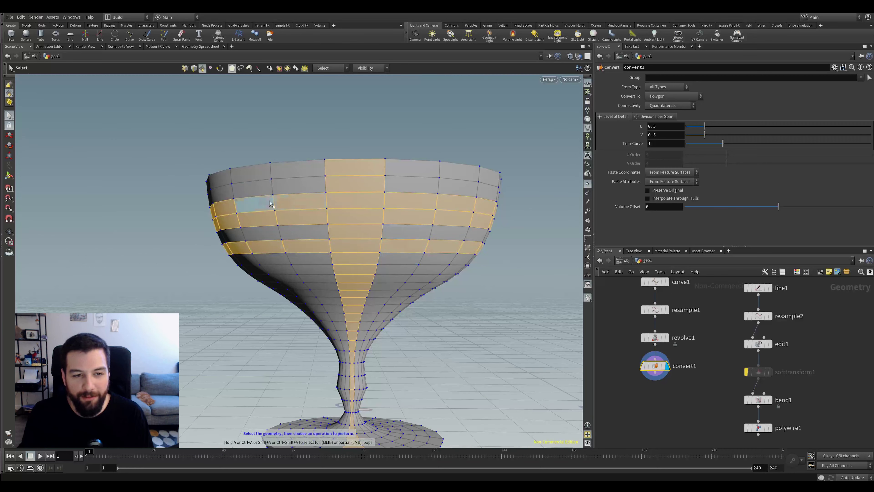
{"action": "key", "text": "shift+a"}
{"action": "left_click", "coordinate": [407, 192]}
{"action": "left_click", "coordinate": [407, 283]}
Step: Grow the face selection repeatedly until it spreads over the whole bowl, the stem and most of the foot
{"action": "left_click_drag", "start_coordinate": [468, 219], "coordinate": [452, 240], "text": "alt"}
{"action": "key", "text": "shift+g"}
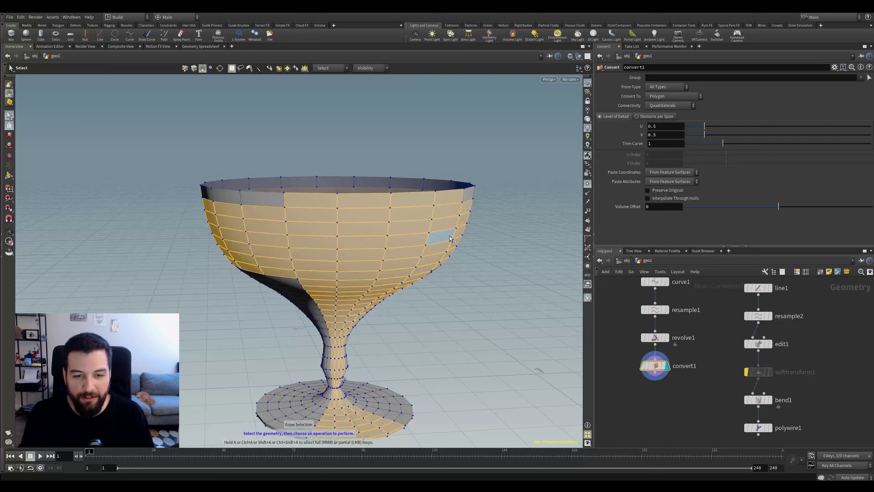
{"action": "key", "text": "shift+g"}
{"action": "key", "text": "shift+g"}
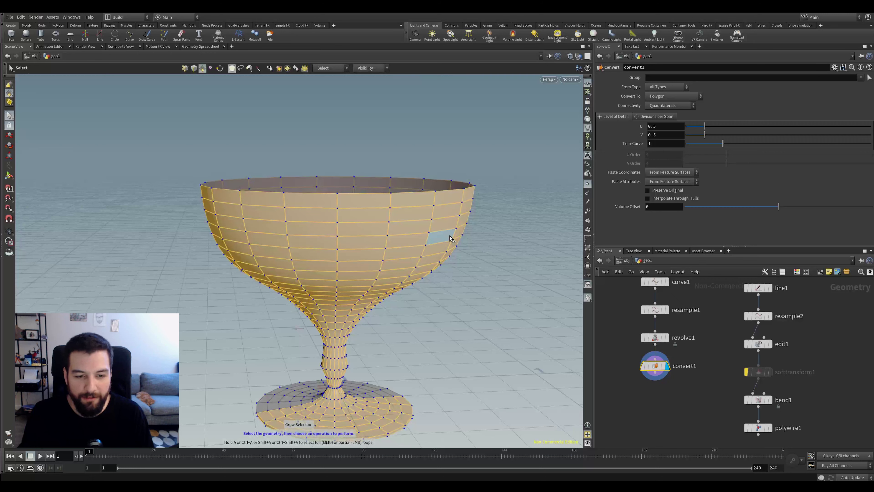
{"action": "key", "text": "shift+g"}
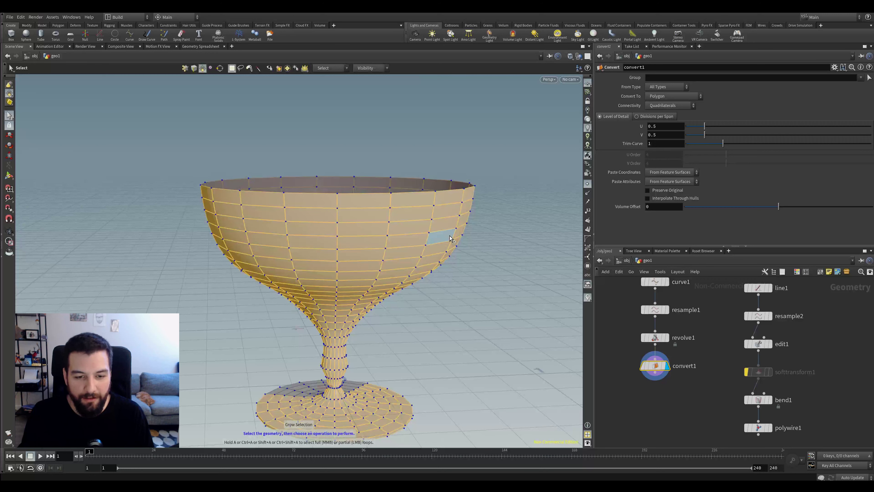
Step: Shrink the grown face selection repeatedly until no faces on the goblet are selected
{"action": "right_click", "coordinate": [420, 237]}
{"action": "right_click", "coordinate": [418, 224]}
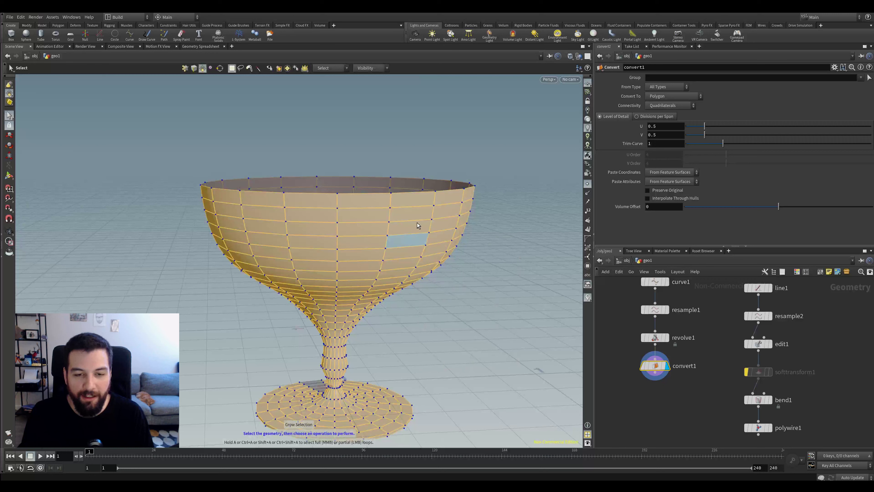
{"action": "right_click", "coordinate": [417, 224]}
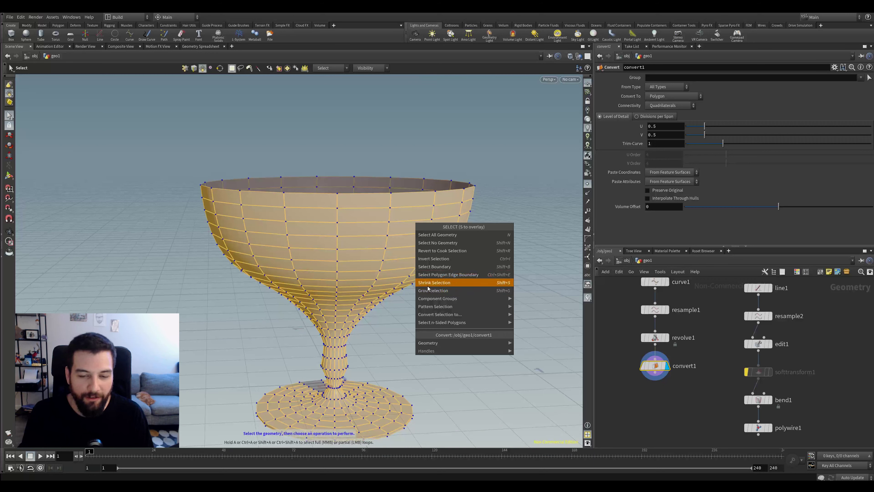
{"action": "key", "text": "Escape"}
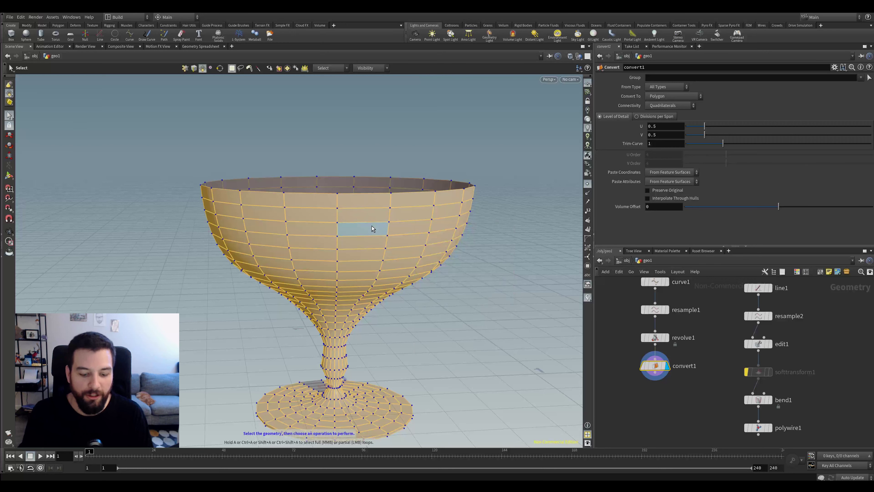
{"action": "key", "text": "shift+s"}
{"action": "key", "text": "shift+s"}
{"action": "key", "text": "shift+s"}
{"action": "key", "text": "shift+s"}
{"action": "key", "text": "shift+s"}
{"action": "key", "text": "shift+s"}
{"action": "key", "text": "shift+s"}
{"action": "key", "text": "shift+s"}
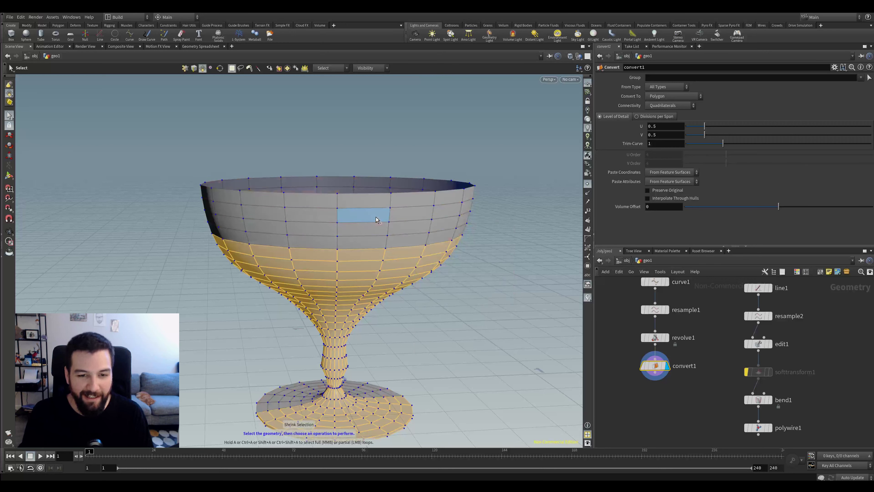
{"action": "key", "text": "shift+s"}
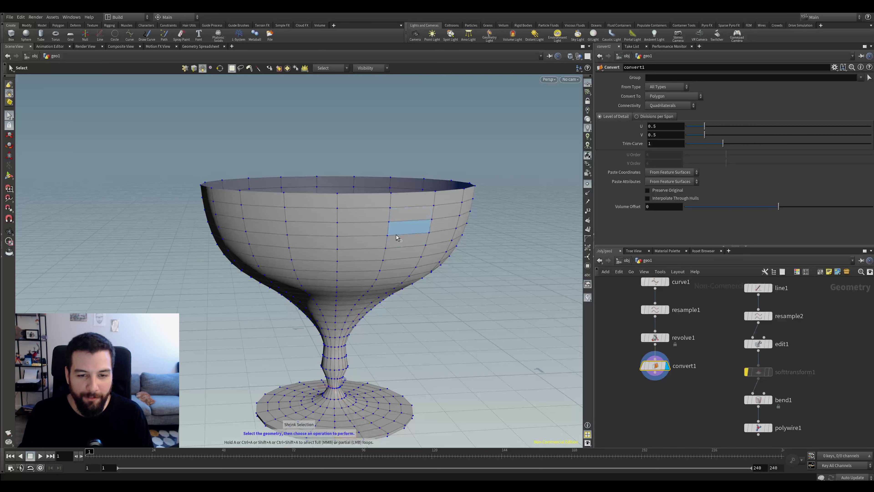
Step: Select a two-by-two block of faces on the front of the bowl and invert the selection
{"action": "left_click", "coordinate": [384, 233]}
{"action": "left_click", "coordinate": [395, 232], "text": "shift"}
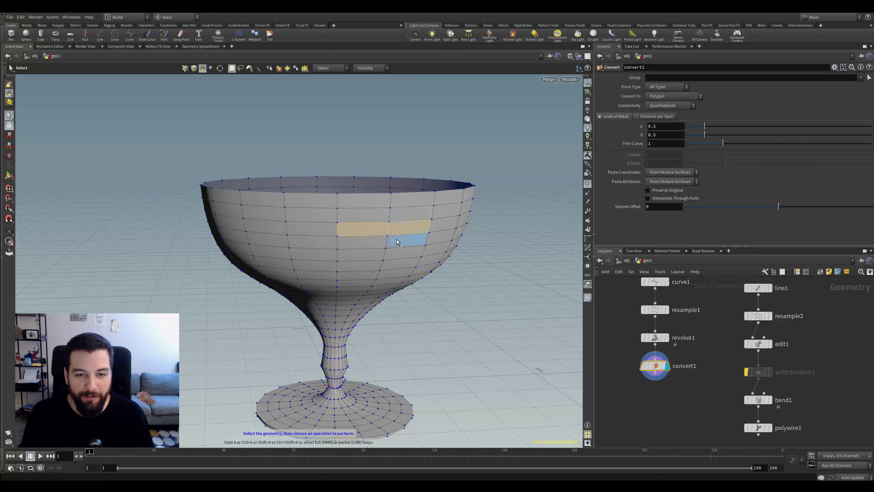
{"action": "left_click", "coordinate": [397, 242], "text": "shift"}
{"action": "right_click", "coordinate": [366, 241]}
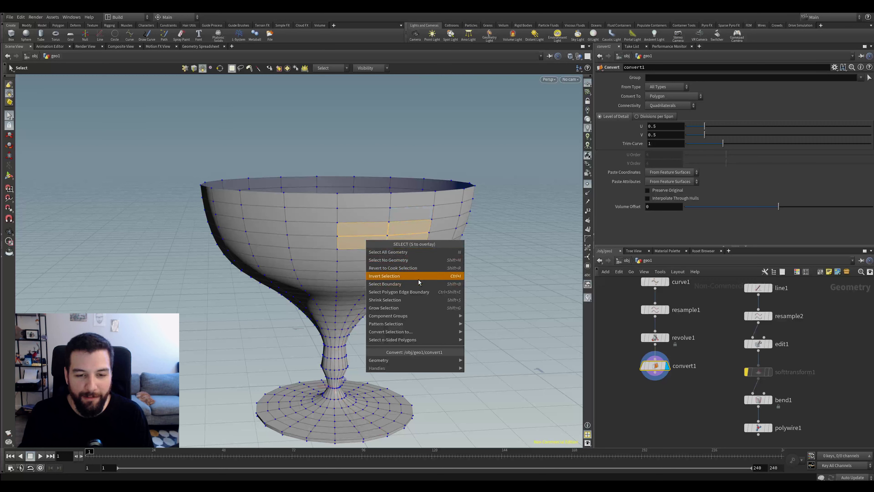
{"action": "left_click", "coordinate": [418, 278]}
{"action": "right_click", "coordinate": [388, 252]}
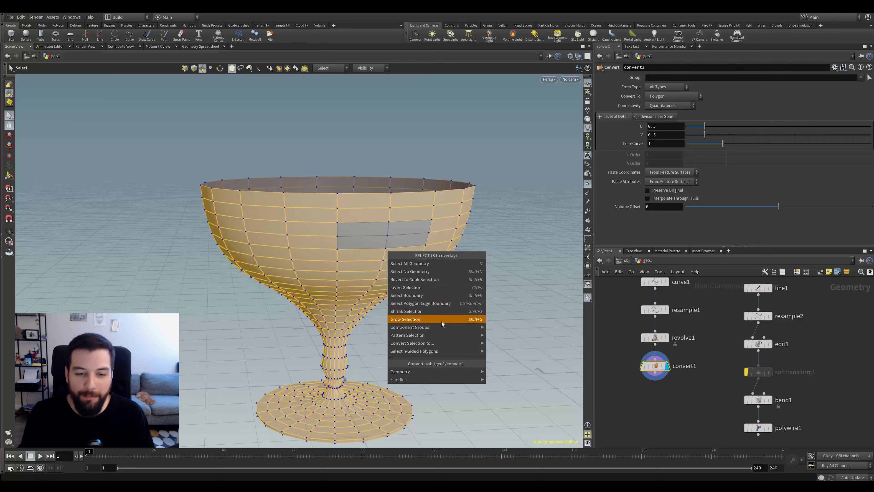
{"action": "mouse_move", "coordinate": [460, 331]}
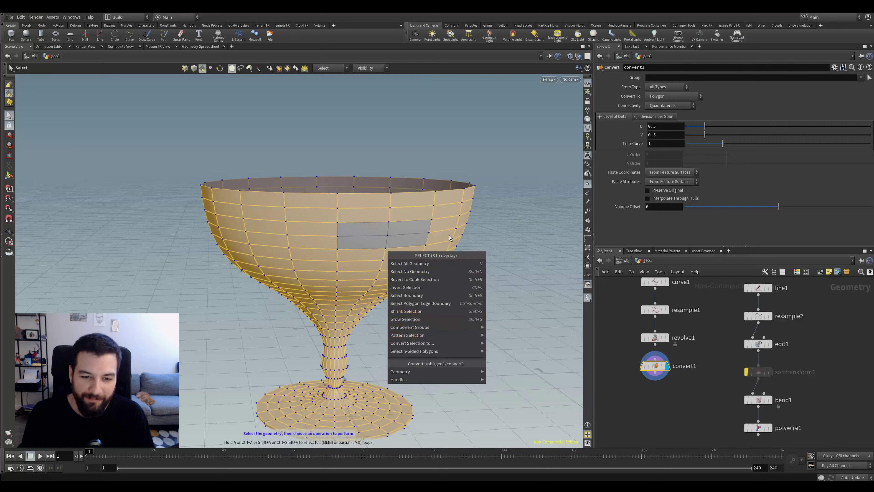
{"action": "left_click", "coordinate": [426, 140]}
Step: Leave face selection on the goblet and return to the View tool
{"action": "left_click_drag", "start_coordinate": [426, 140], "coordinate": [405, 193], "text": "alt"}
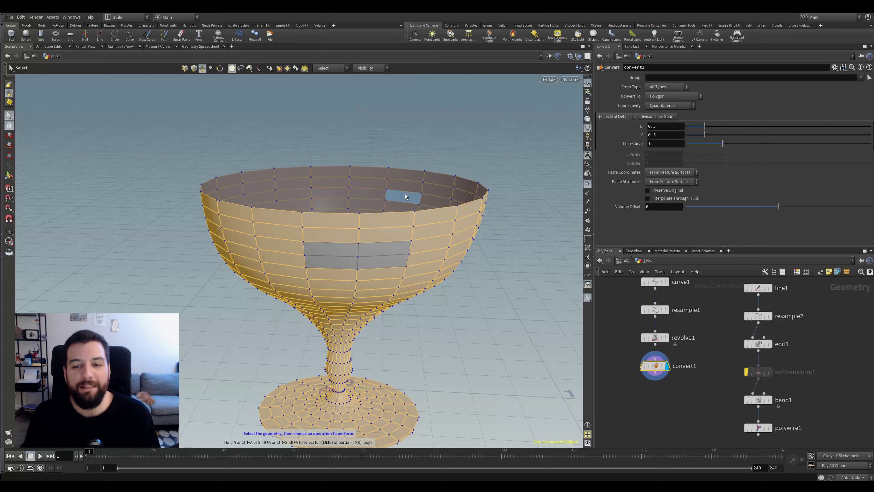
{"action": "left_click_drag", "start_coordinate": [398, 201], "coordinate": [406, 162], "text": "alt"}
{"action": "key", "text": "Escape"}
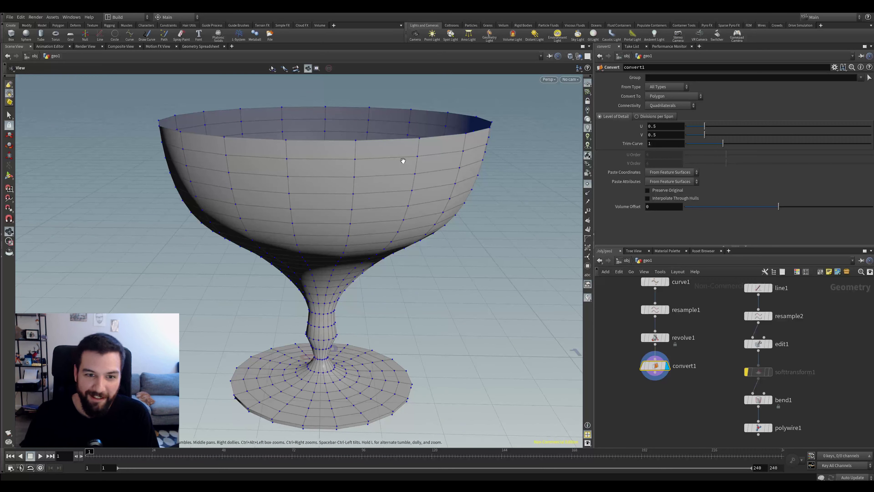
{"action": "left_click_drag", "start_coordinate": [360, 185], "coordinate": [371, 225]}
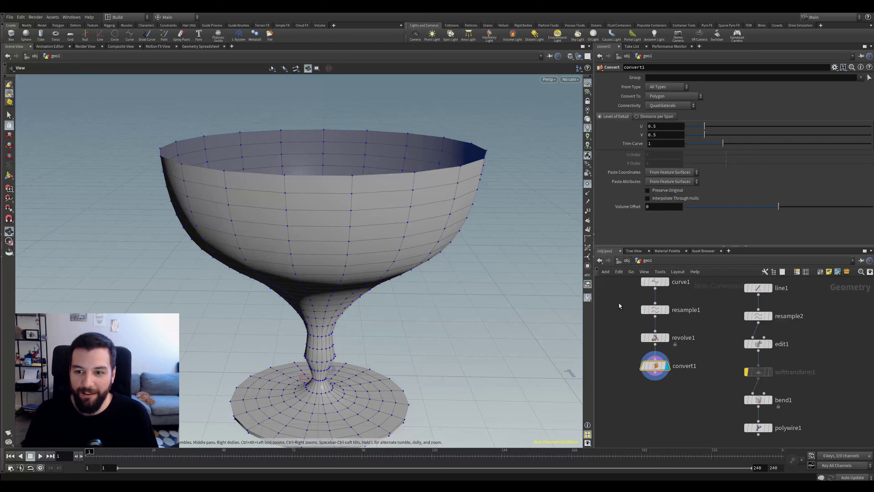
{"action": "middle_click_drag", "start_coordinate": [626, 328], "coordinate": [633, 356]}
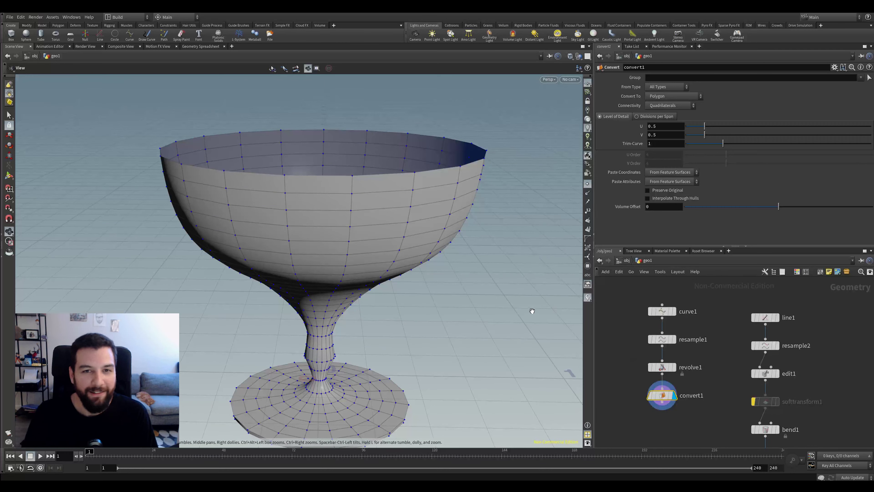